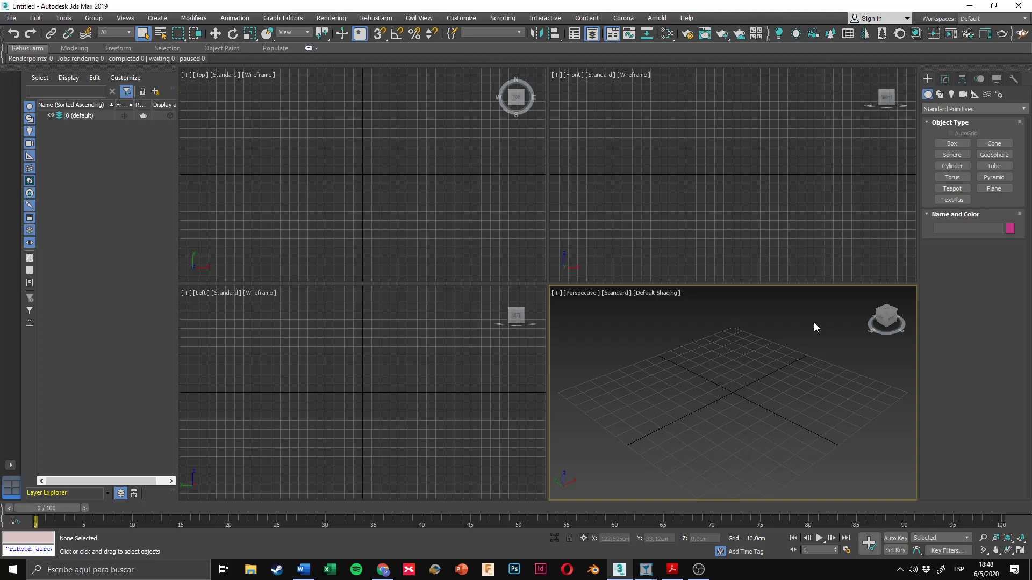
# Step: Open the render setup and set the renderer to Arnold
pyautogui.click(345, 18)
pyautogui.click(350, 74)
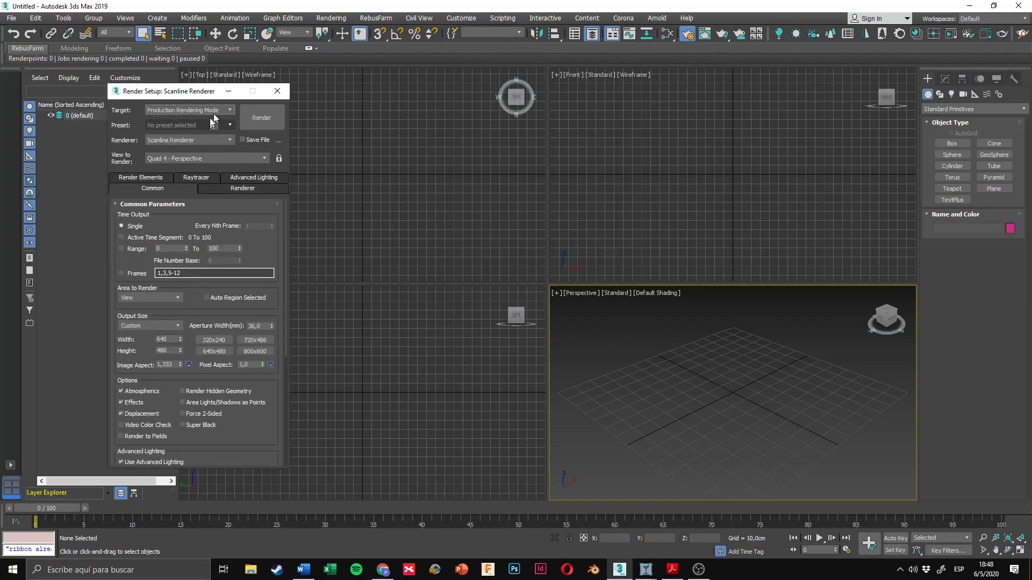
pyautogui.click(331, 18)
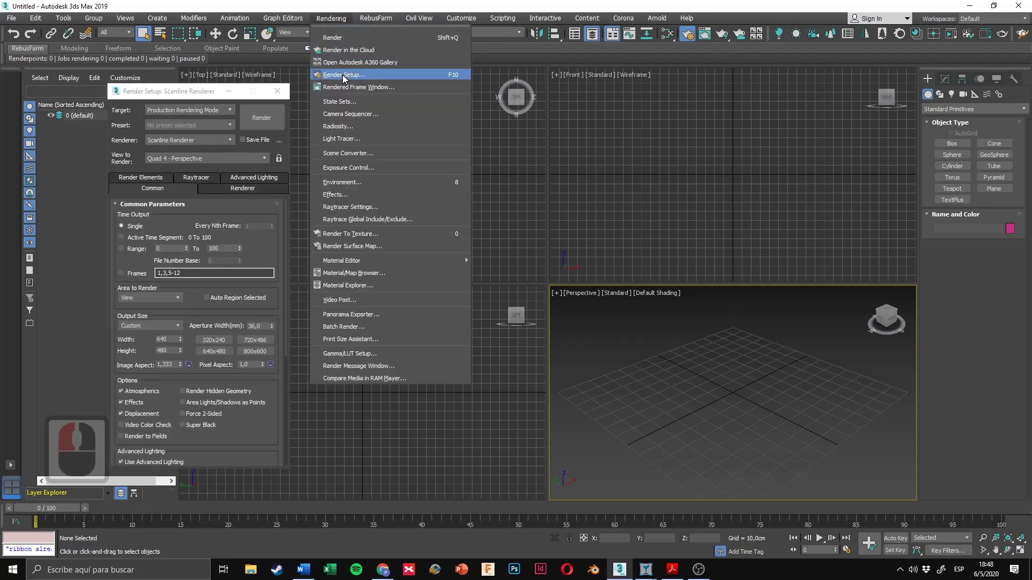
pyautogui.click(368, 79)
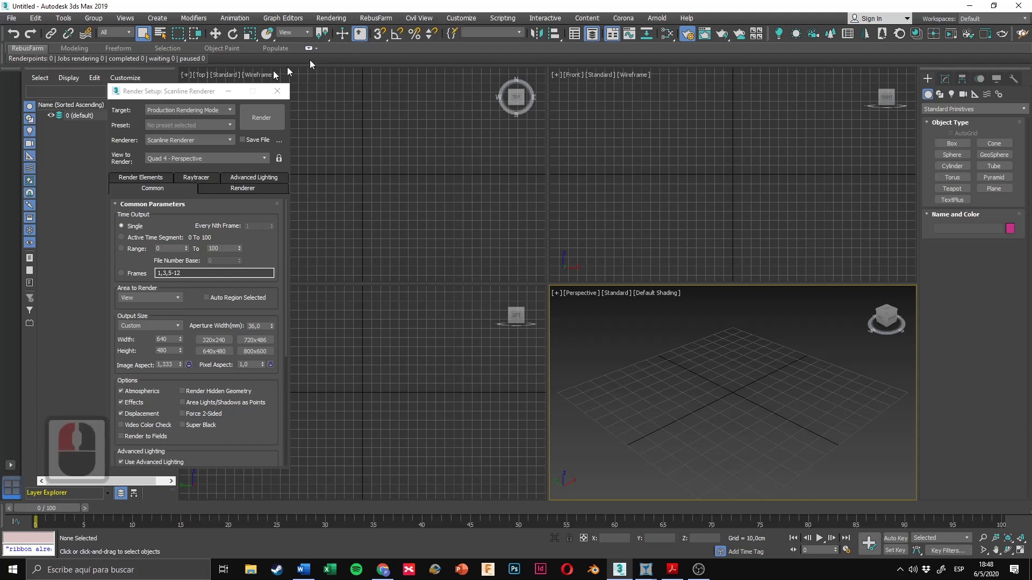
pyautogui.moveTo(186, 94); pyautogui.dragTo(360, 81)
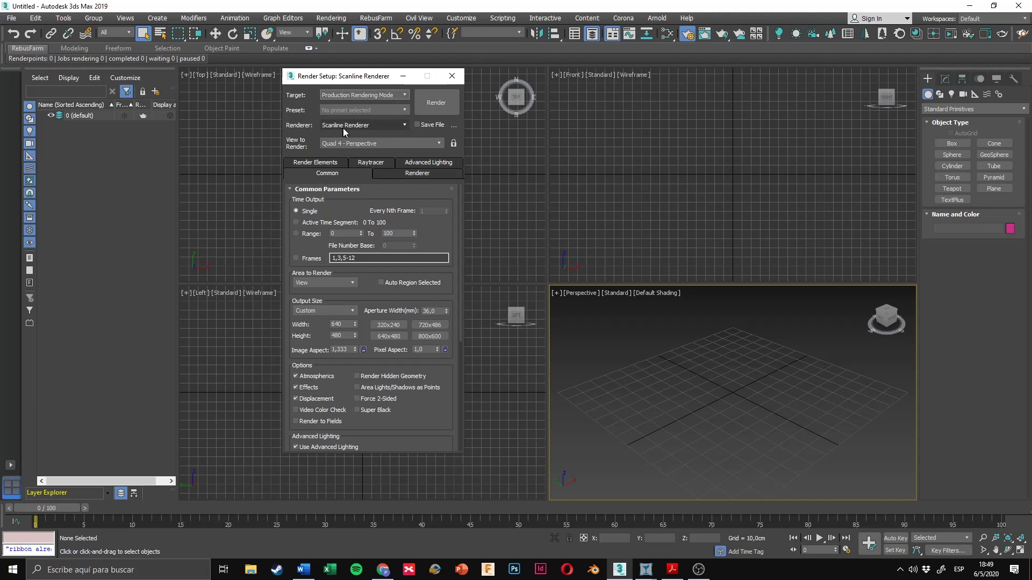
pyautogui.click(379, 127)
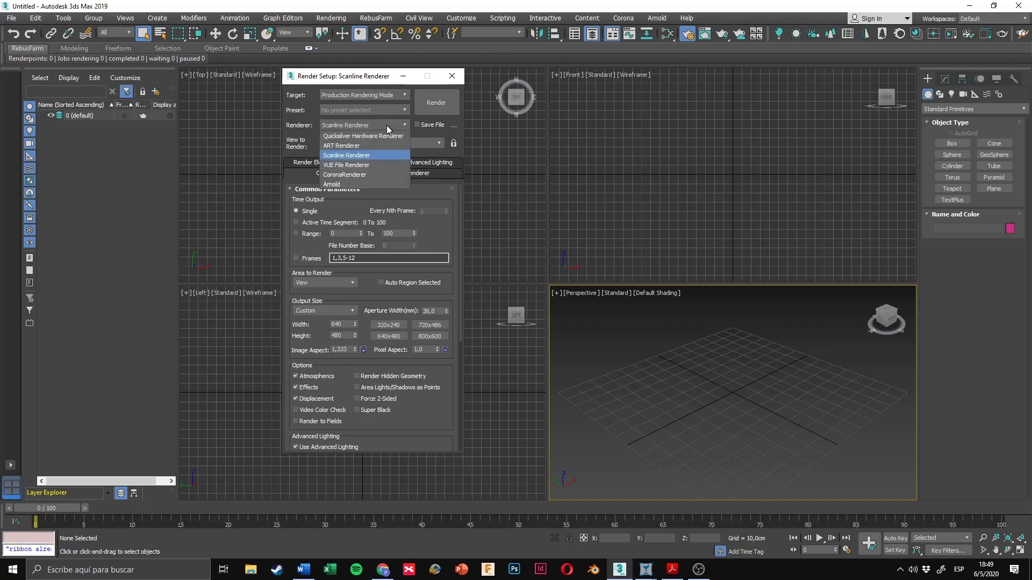
pyautogui.click(351, 185)
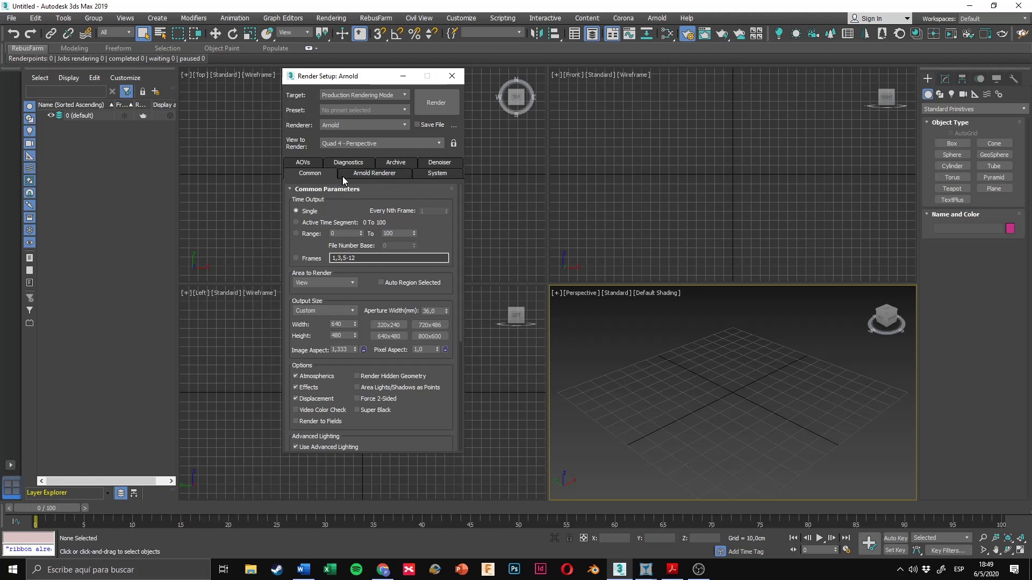
# Step: Check the installed Arnold version and the Arnold for 3ds Max download page in Chrome, and close the render setup
pyautogui.click(391, 173)
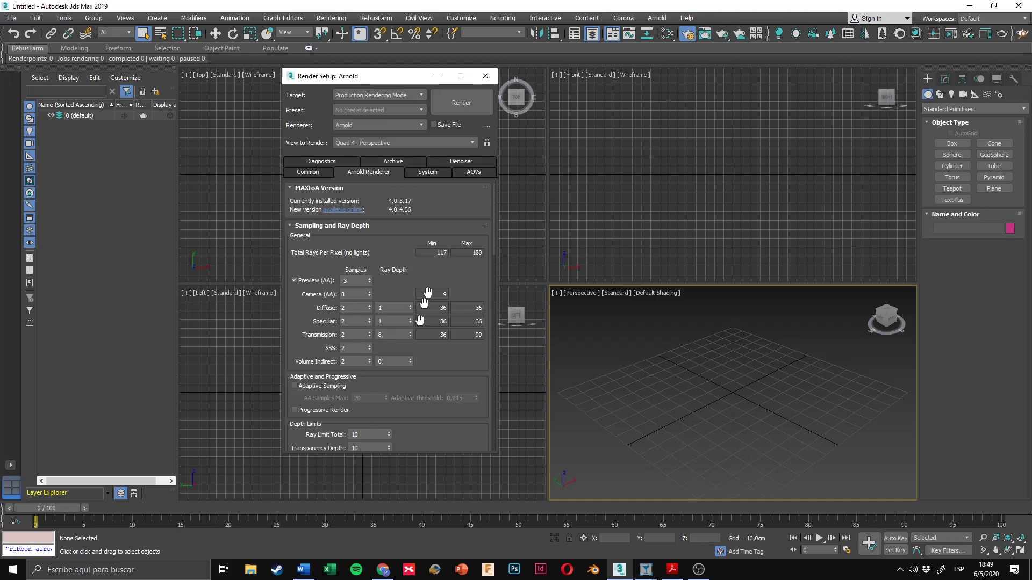
pyautogui.click(383, 570)
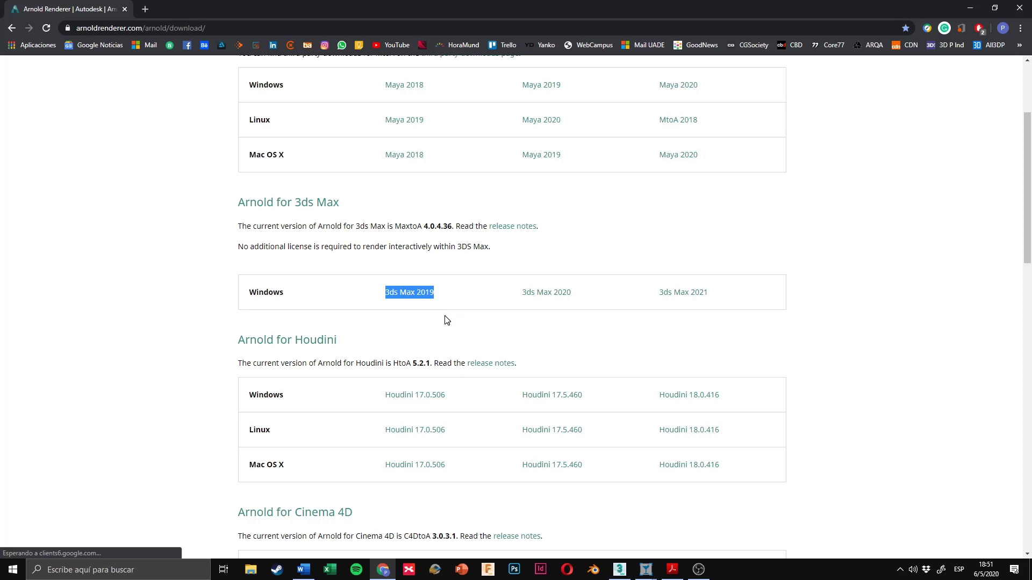
pyautogui.hotkey('alt', 'Tab')
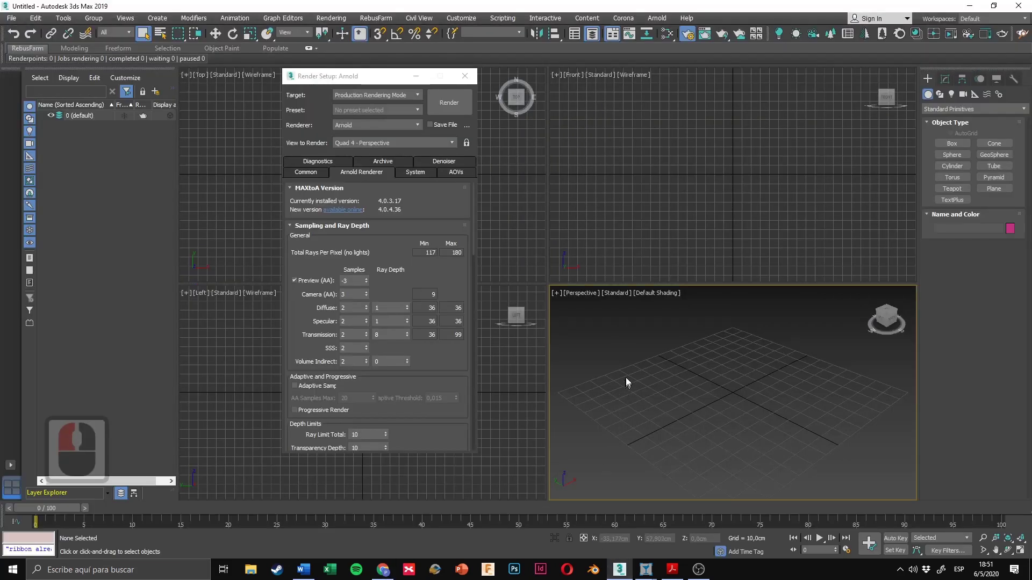
pyautogui.click(380, 82)
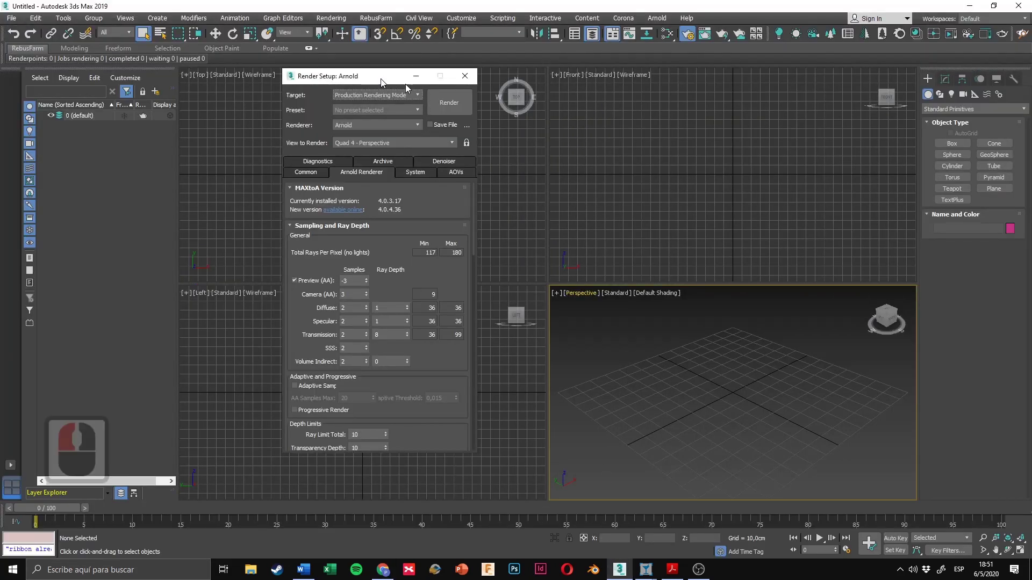
pyautogui.click(465, 79)
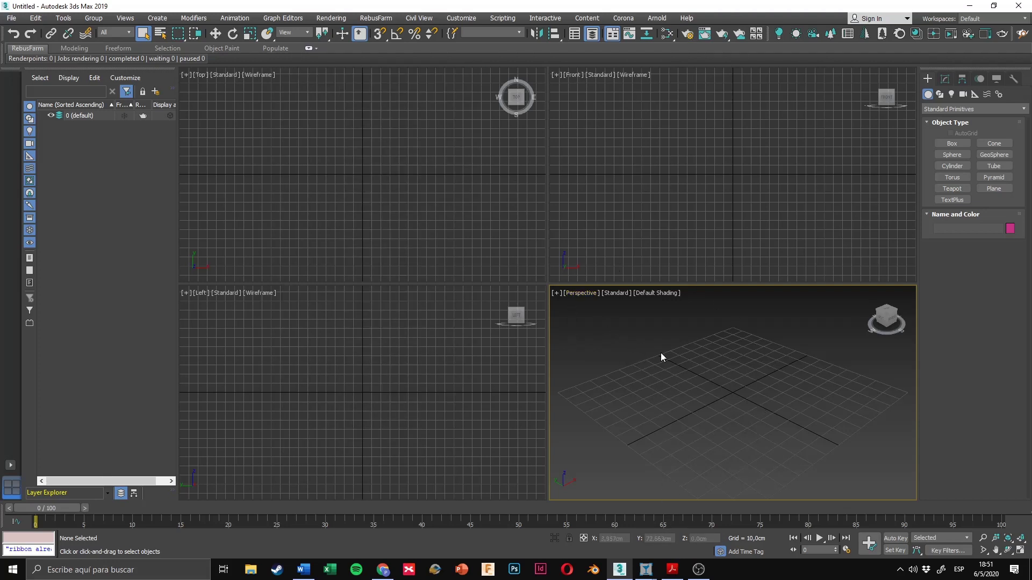
# Step: Switch to Acrobat Reader and examine the teapot render and the 3ds Max scene layout in the photo studio PDF
pyautogui.click(671, 570)
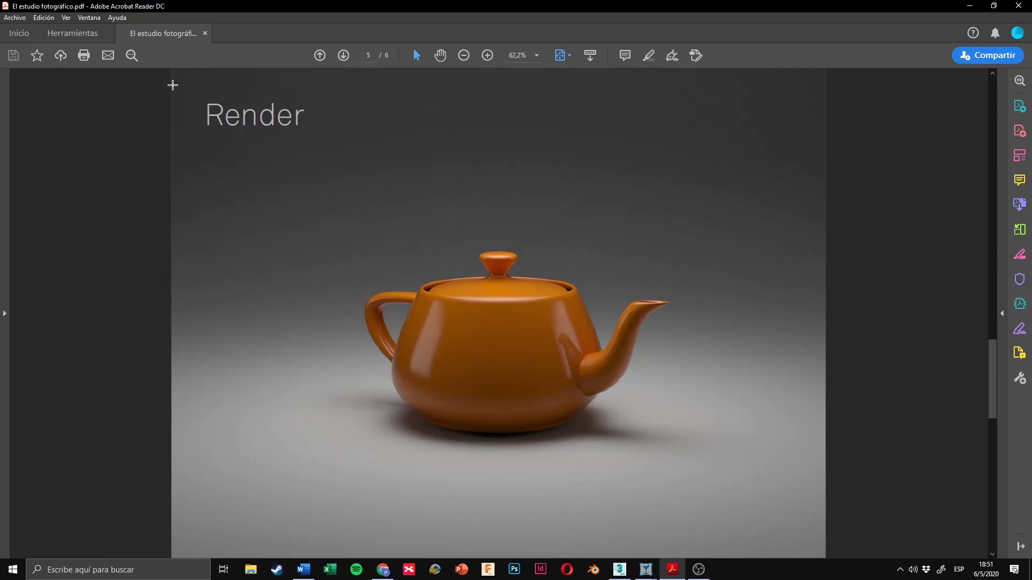
pyautogui.press('Left')
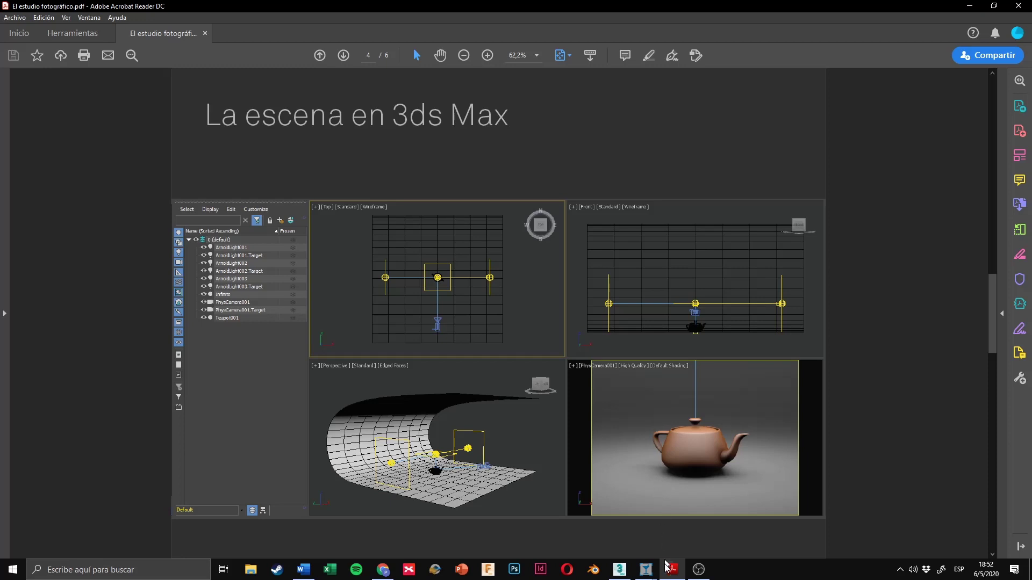
pyautogui.hotkey('alt', 'Tab')
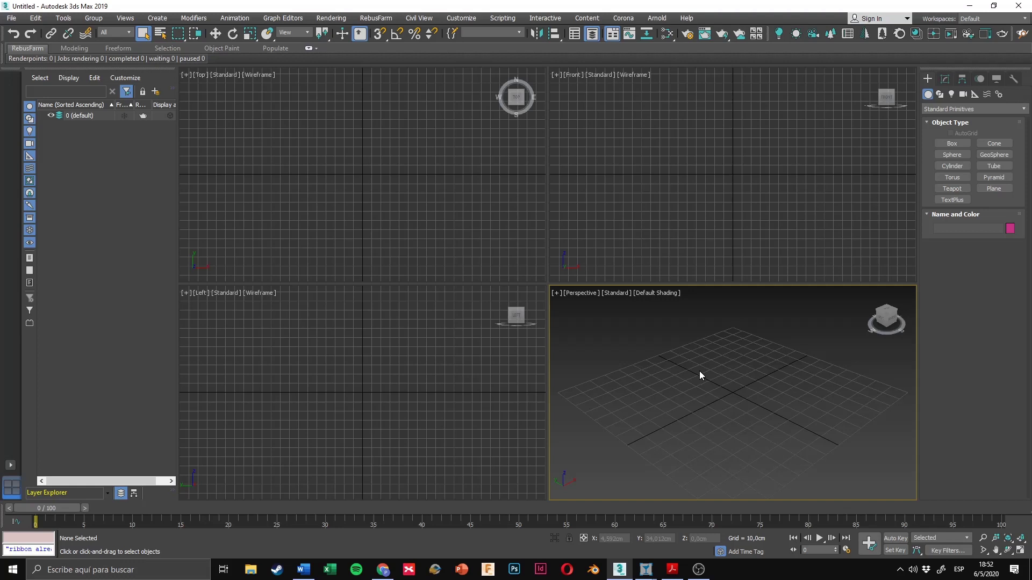
# Step: Check that the display units are metric centimeters and the system unit scale is 1 unit = 1.0 centimeters, accepting both
pyautogui.click(462, 18)
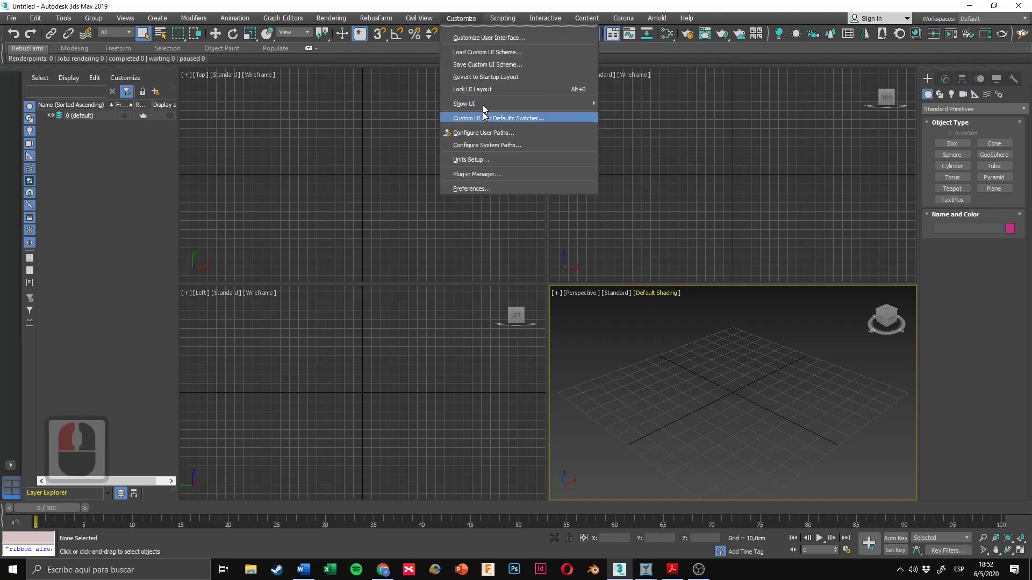
pyautogui.click(484, 160)
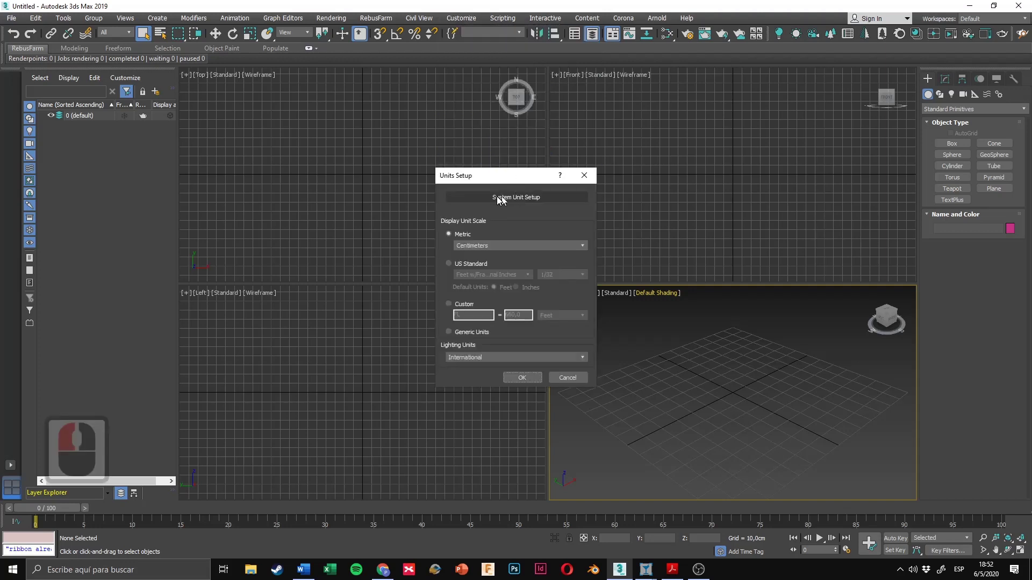
pyautogui.moveTo(501, 179); pyautogui.dragTo(492, 180)
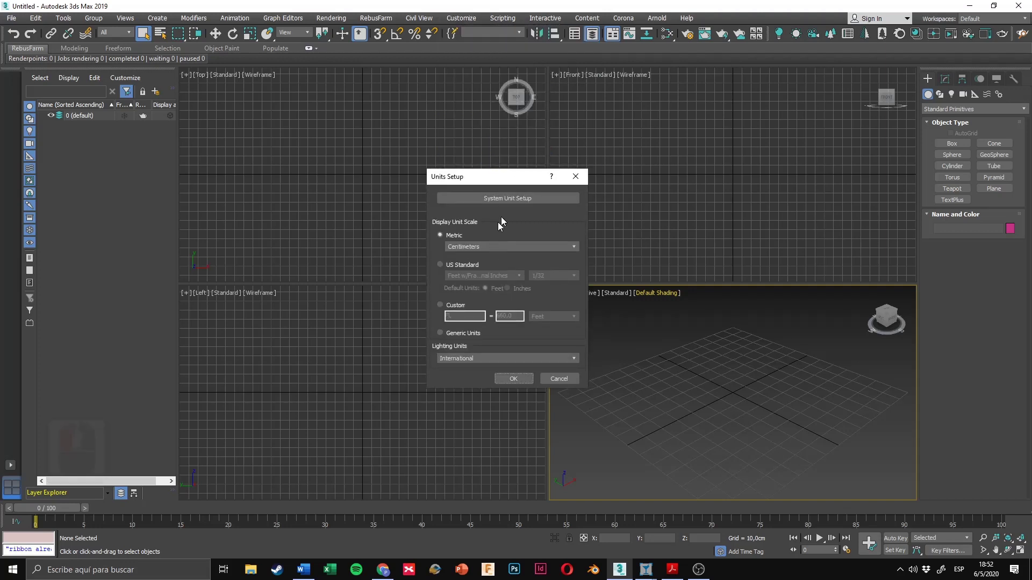
pyautogui.click(518, 199)
pyautogui.moveTo(486, 222); pyautogui.dragTo(641, 184)
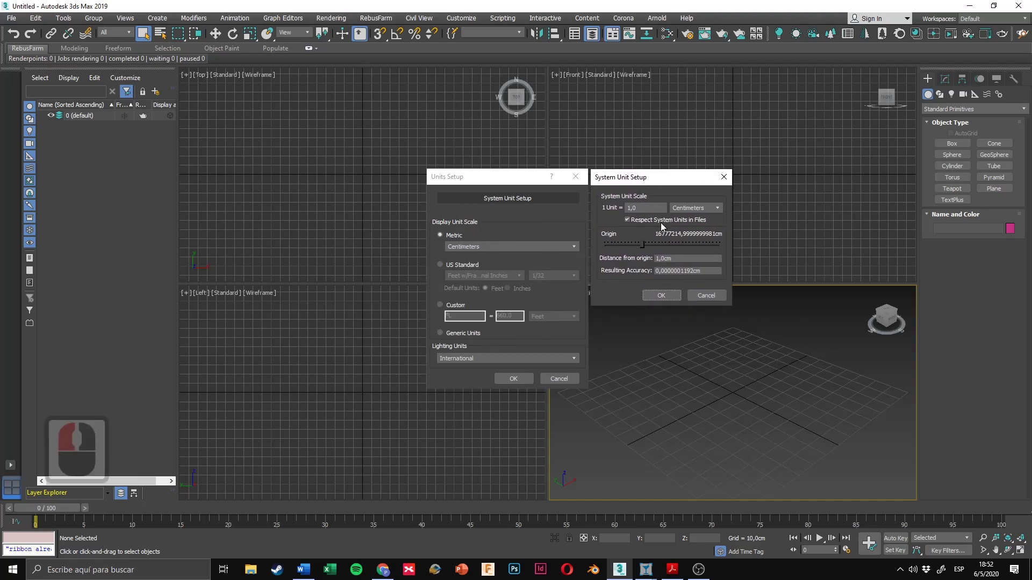
pyautogui.click(661, 295)
pyautogui.click(514, 378)
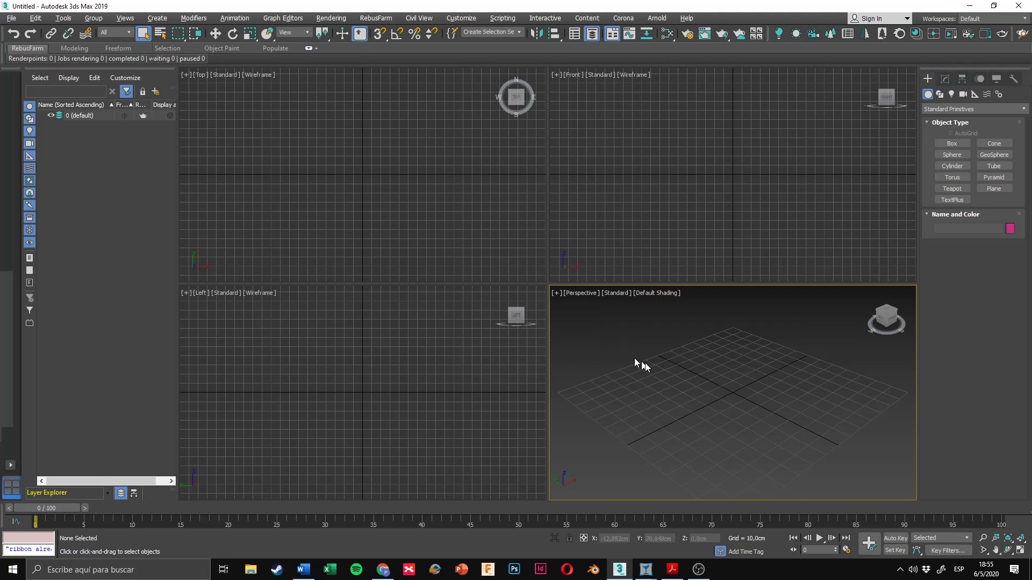
# Step: Draw a plane about 299 cm long and 284 cm wide in the perspective viewport
pyautogui.scroll(-3, 807, 330)
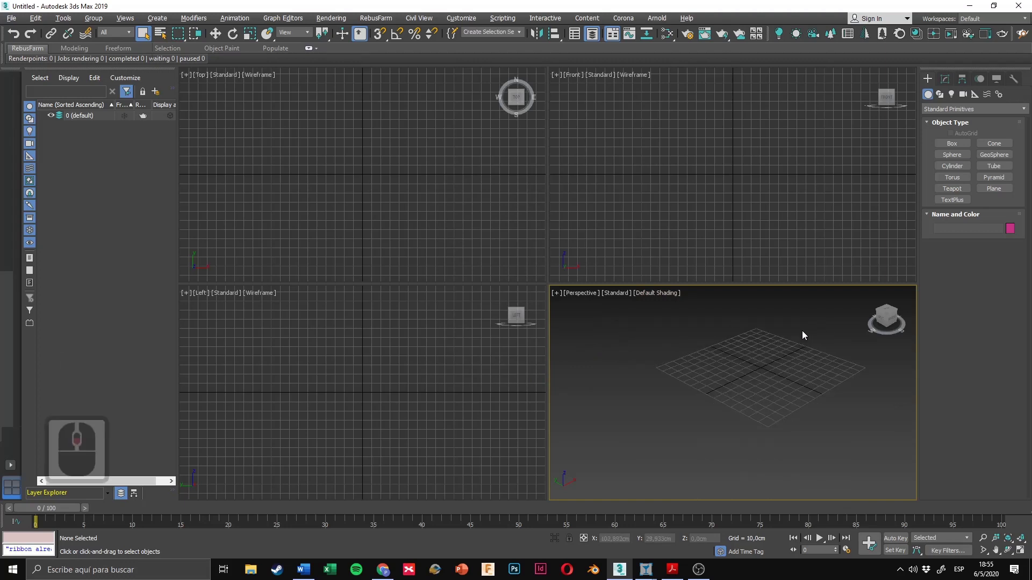
pyautogui.click(994, 190)
pyautogui.moveTo(720, 301); pyautogui.dragTo(721, 511)
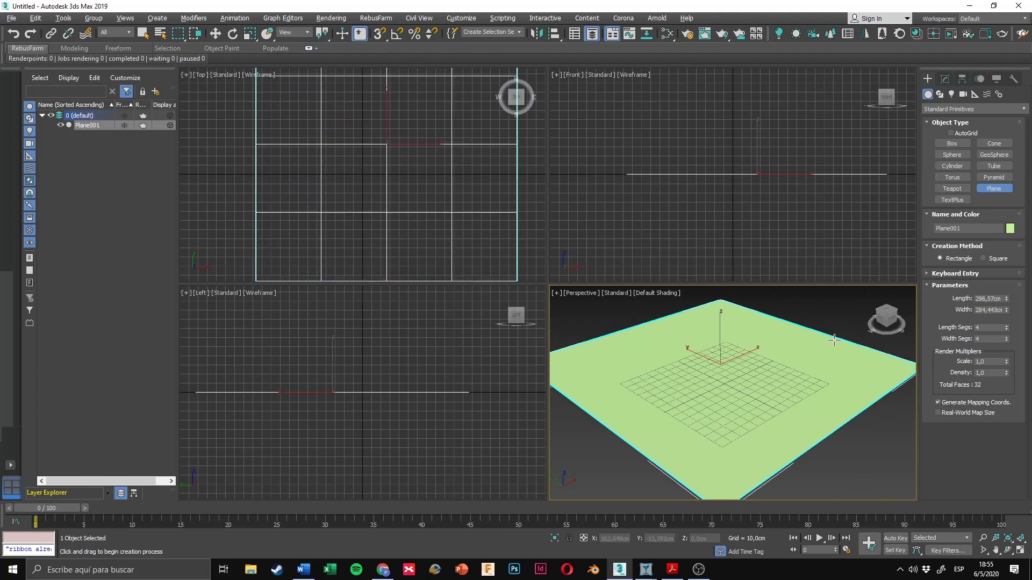
pyautogui.rightClick(819, 311)
pyautogui.scroll(-4, 818, 311)
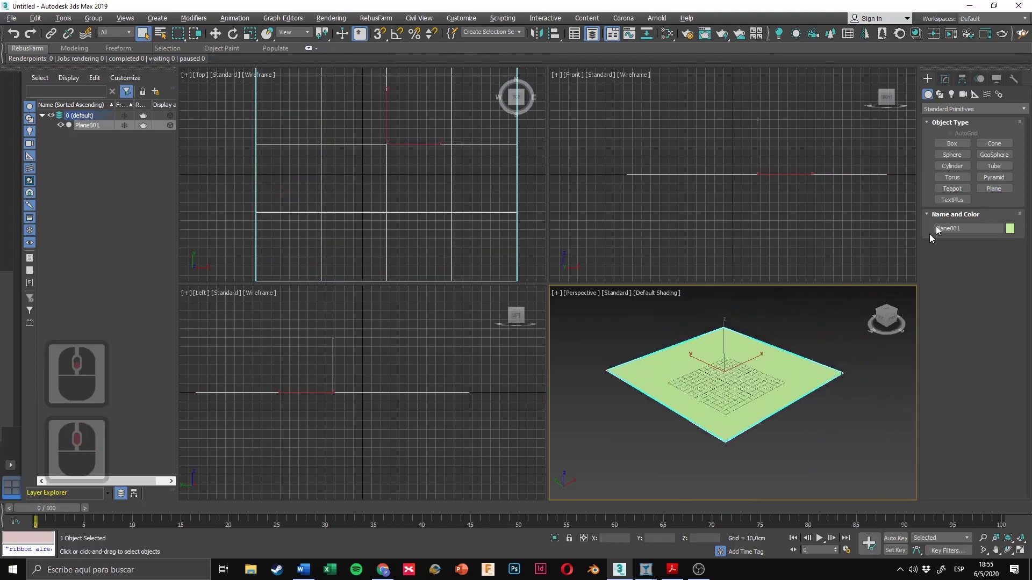
# Step: Set the plane's length and width to 600 cm and its length and width segments to 1
pyautogui.click(945, 79)
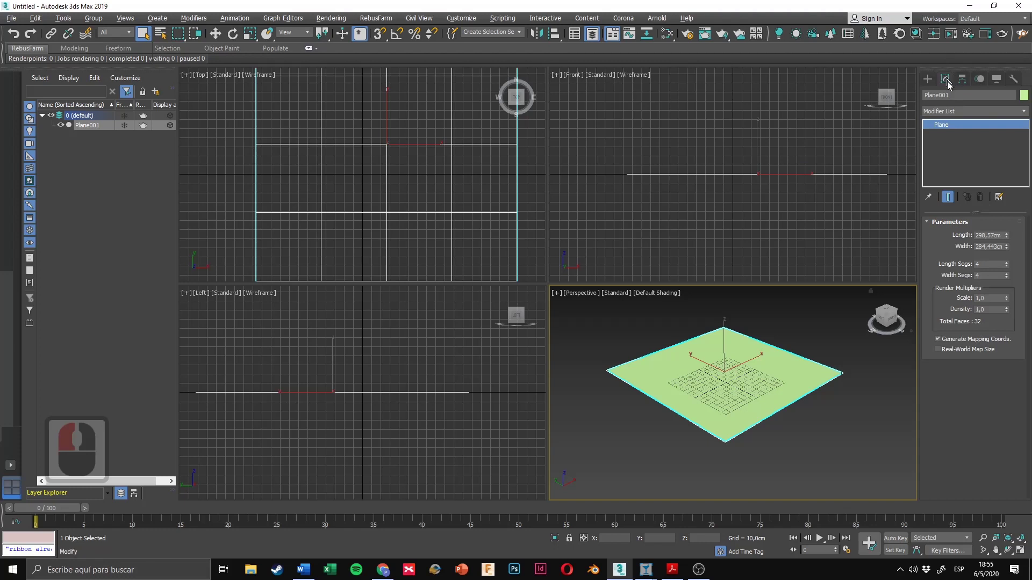
pyautogui.tripleClick(988, 237)
pyautogui.write('600')
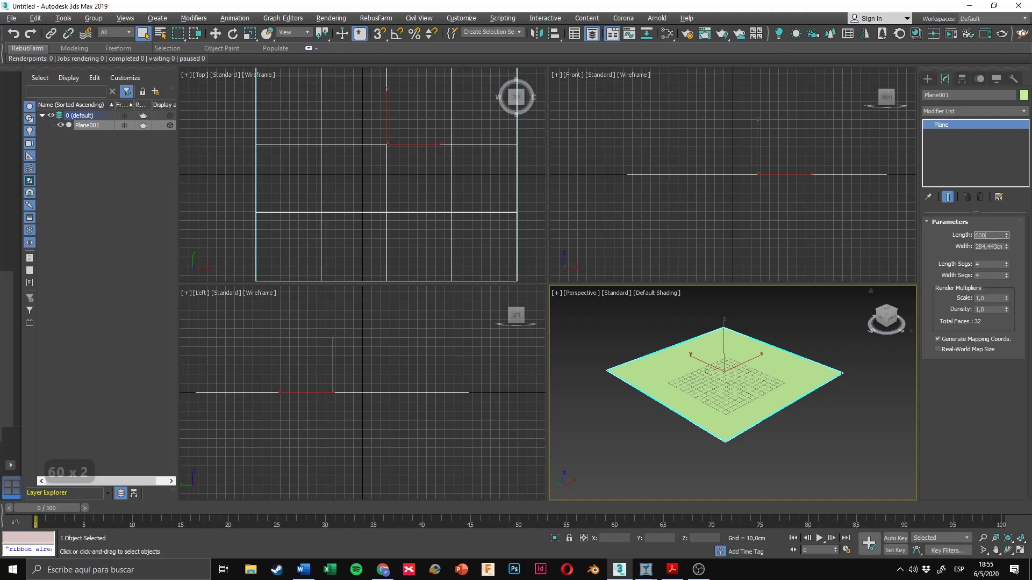
pyautogui.press('Tab')
pyautogui.write('600')
pyautogui.press('Return')
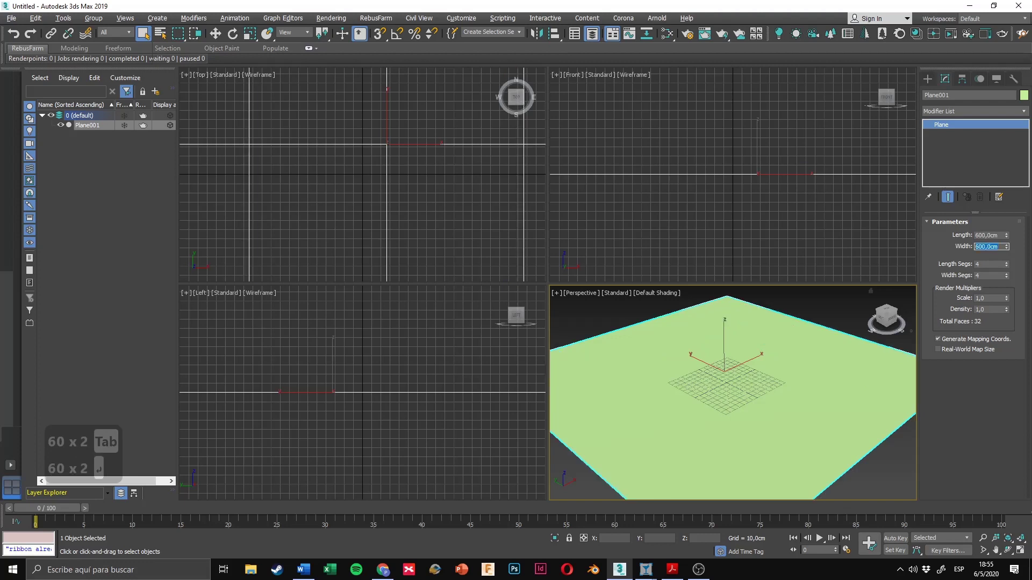
pyautogui.rightClick(1006, 264)
pyautogui.rightClick(1006, 276)
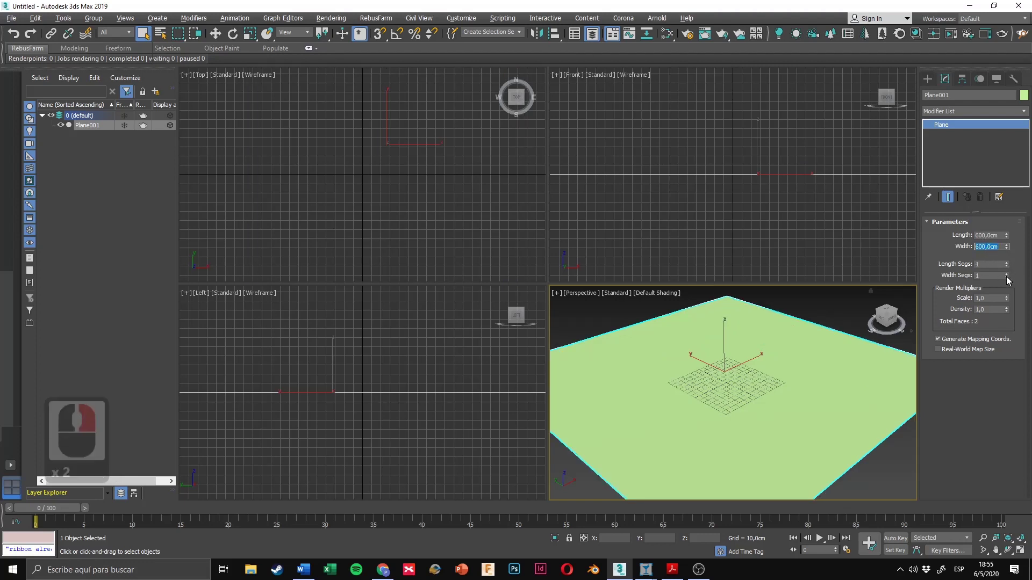
# Step: Move the plane to the world origin by setting its X and Y positions to 0 cm
pyautogui.scroll(-4, 778, 330)
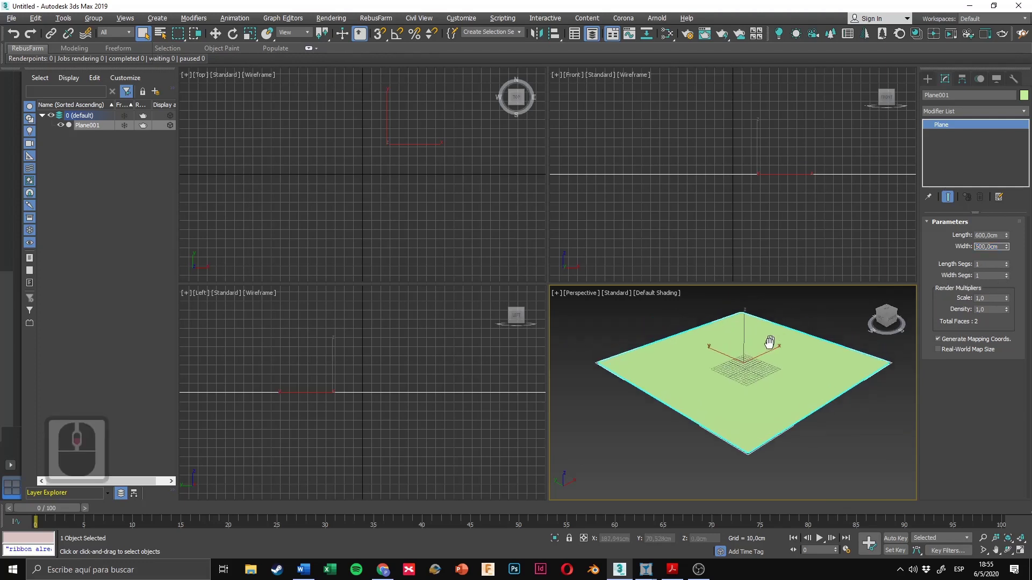
pyautogui.rightClick(762, 333)
pyautogui.click(779, 344)
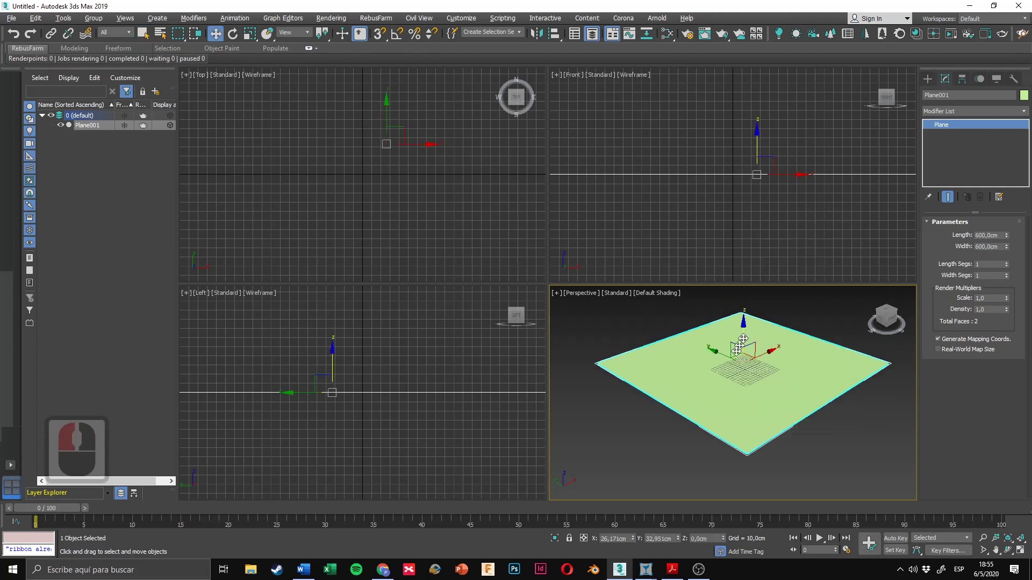
pyautogui.rightClick(632, 539)
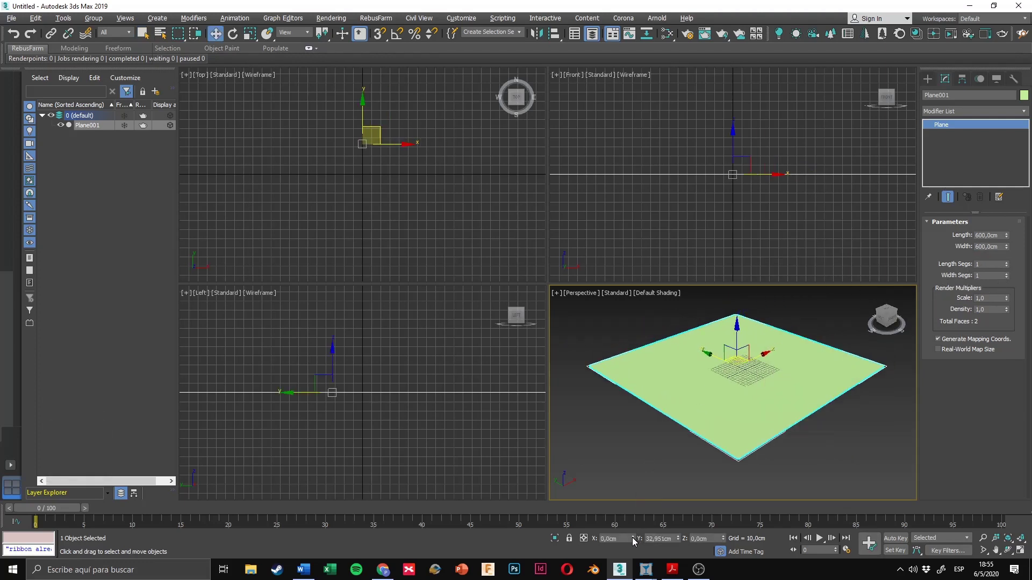
pyautogui.rightClick(677, 538)
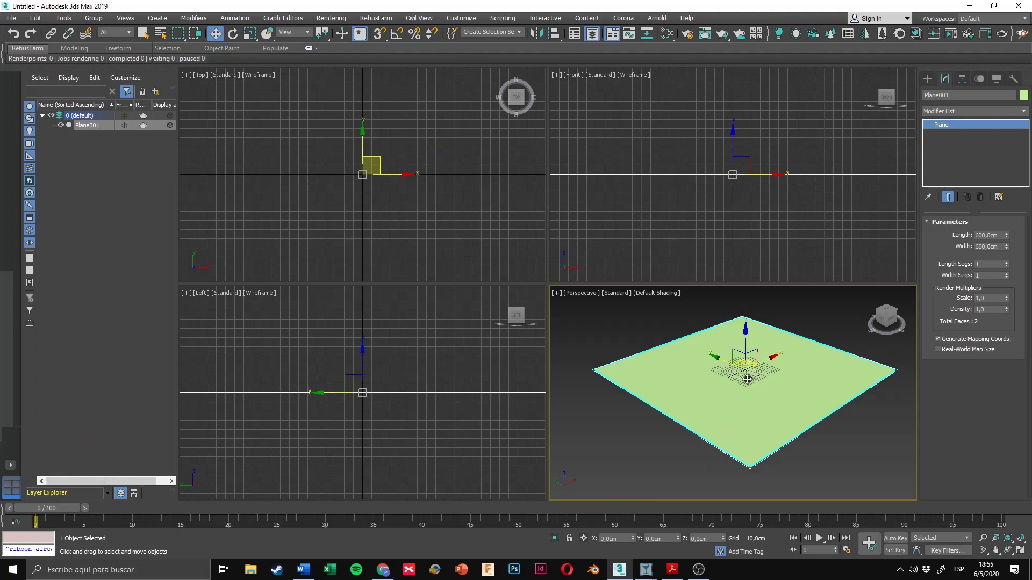
pyautogui.moveTo(751, 378)
pyautogui.keyDown('alt'); pyautogui.mouseDown(button='middle')
pyautogui.moveTo(755, 370)
pyautogui.moveTo(752, 380)
pyautogui.mouseUp(button='middle'); pyautogui.keyUp('alt')
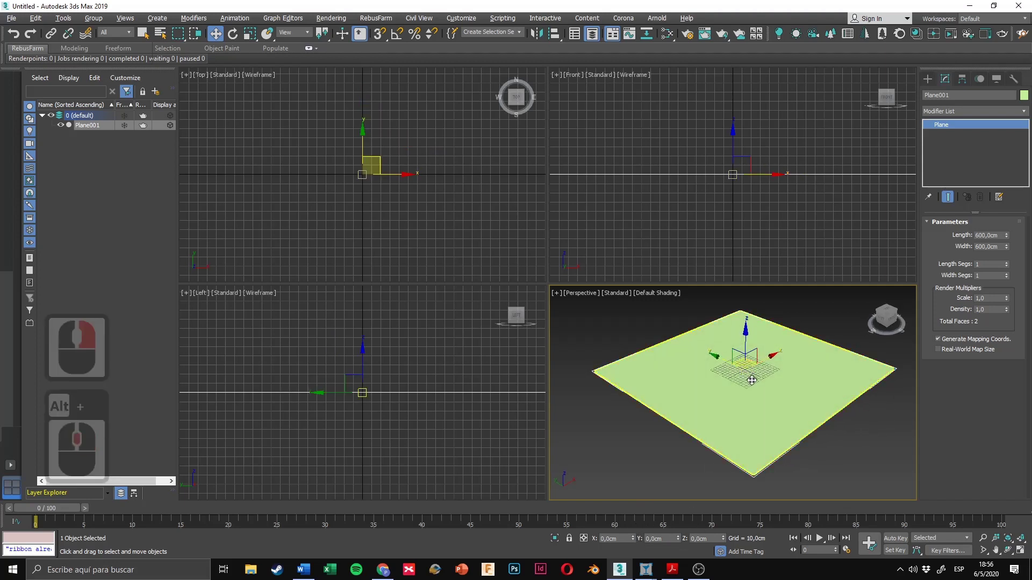
# Step: Add an Edit Poly modifier to the plane
pyautogui.click(975, 109)
pyautogui.press('e')
pyautogui.press('e')
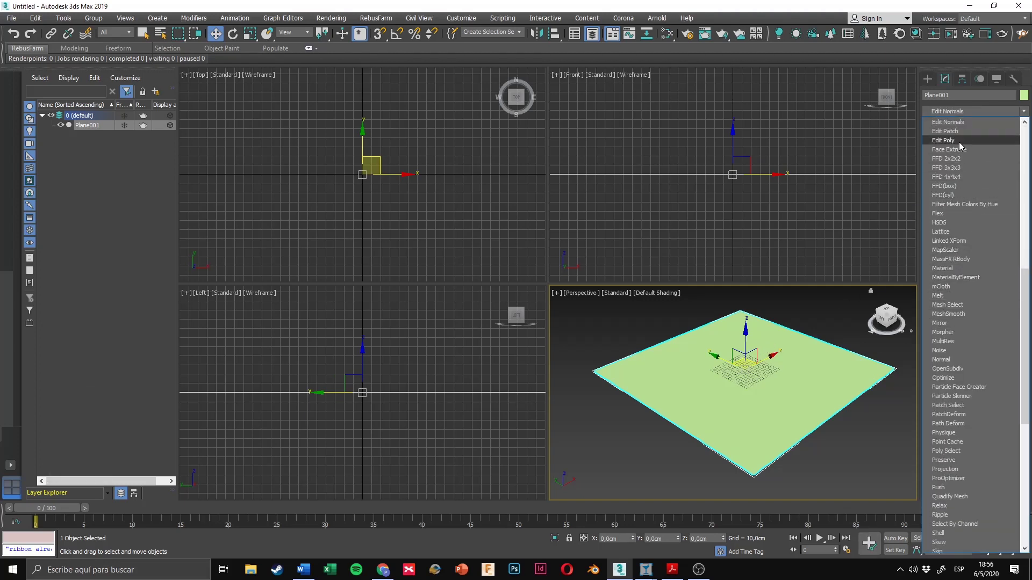
pyautogui.click(959, 141)
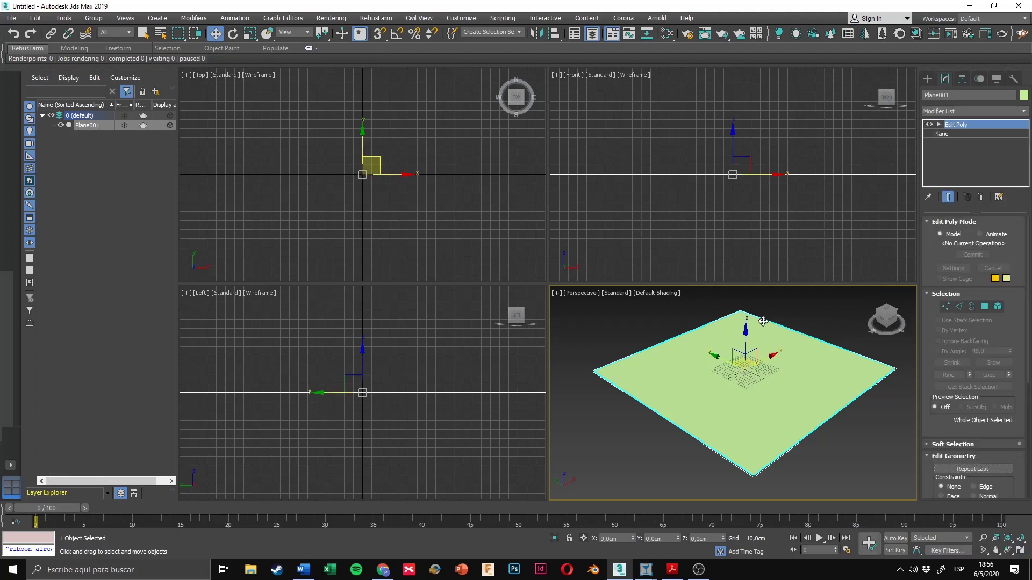
# Step: Draw a teapot with a radius of about 65 cm near the centre of the plane in the perspective viewport
pyautogui.click(933, 80)
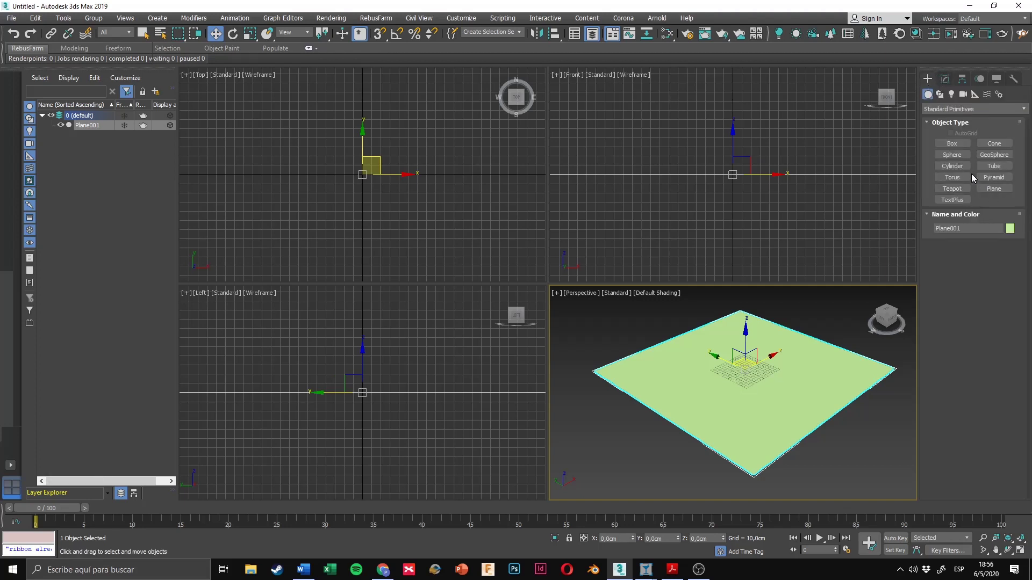
pyautogui.click(962, 188)
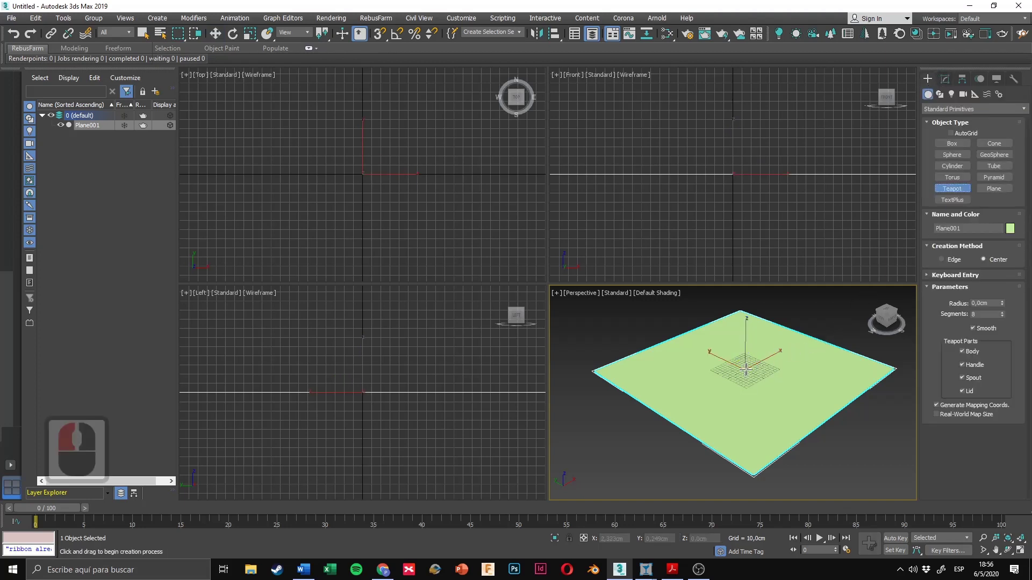
pyautogui.moveTo(748, 360); pyautogui.dragTo(784, 362)
pyautogui.rightClick(814, 341)
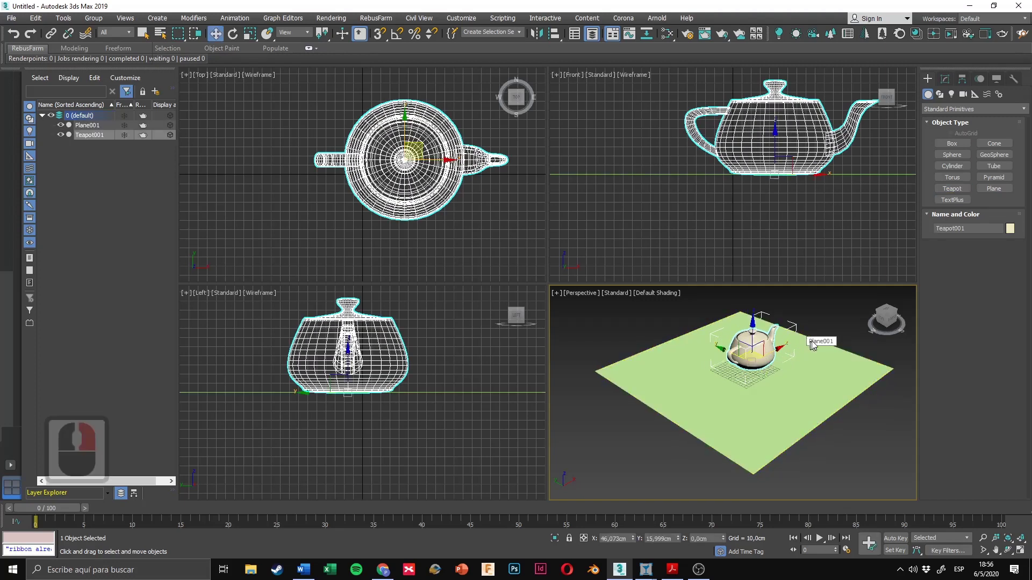
# Step: Set the teapot's radius to 25 cm and its segments to 12
pyautogui.click(945, 80)
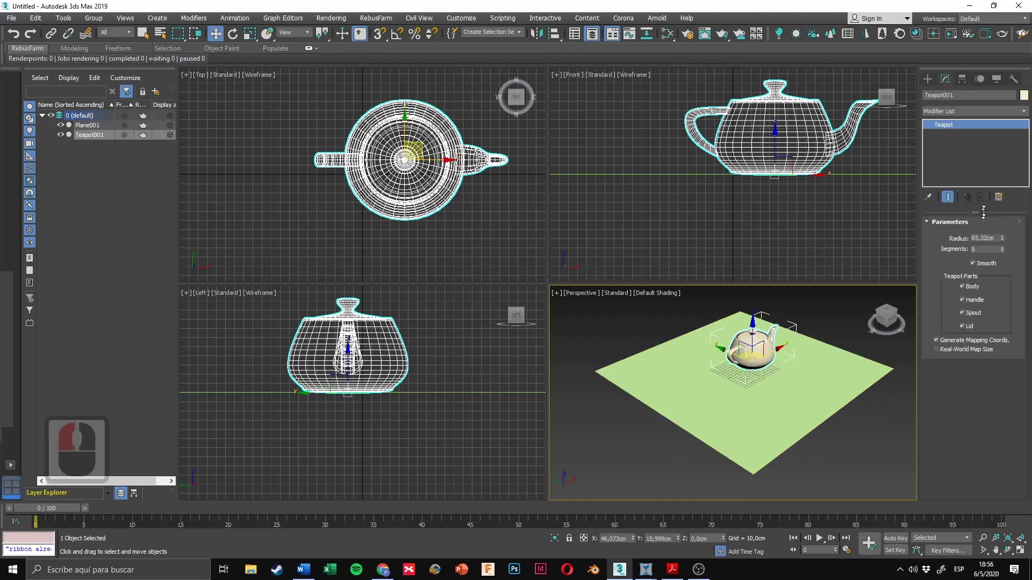
pyautogui.doubleClick(996, 239)
pyautogui.write('25')
pyautogui.press('Return')
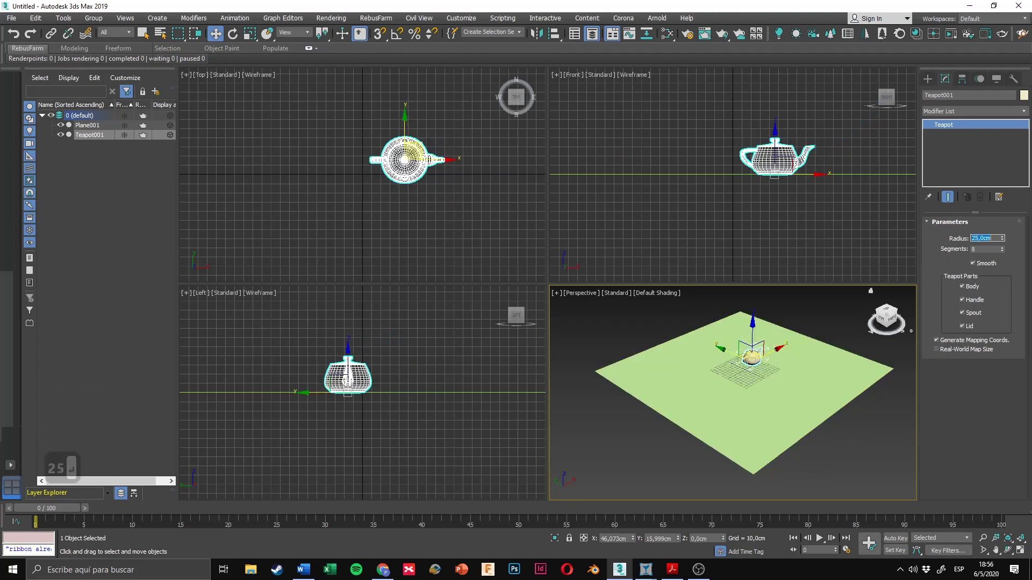
pyautogui.doubleClick(986, 249)
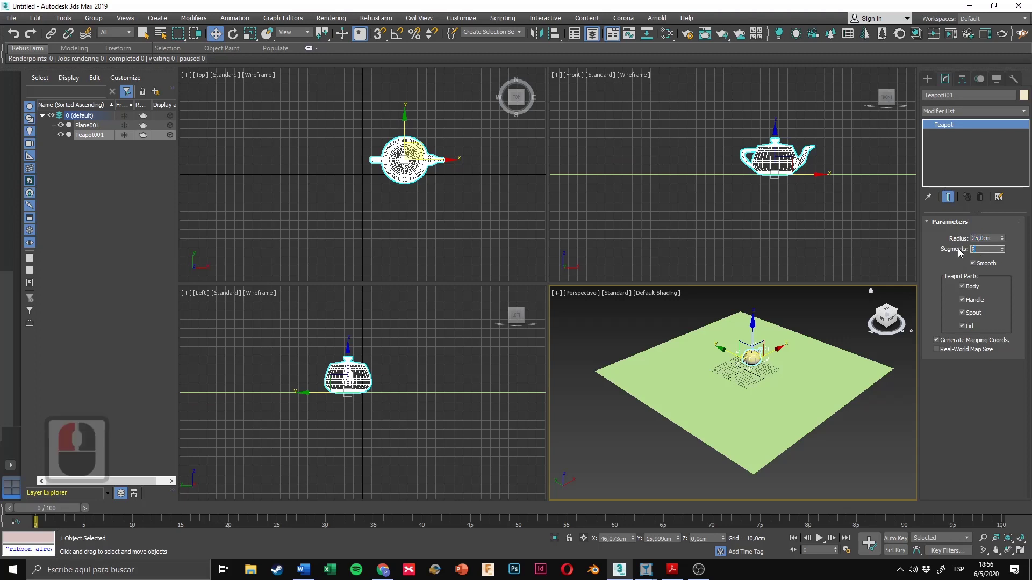
pyautogui.write('12')
pyautogui.press('Return')
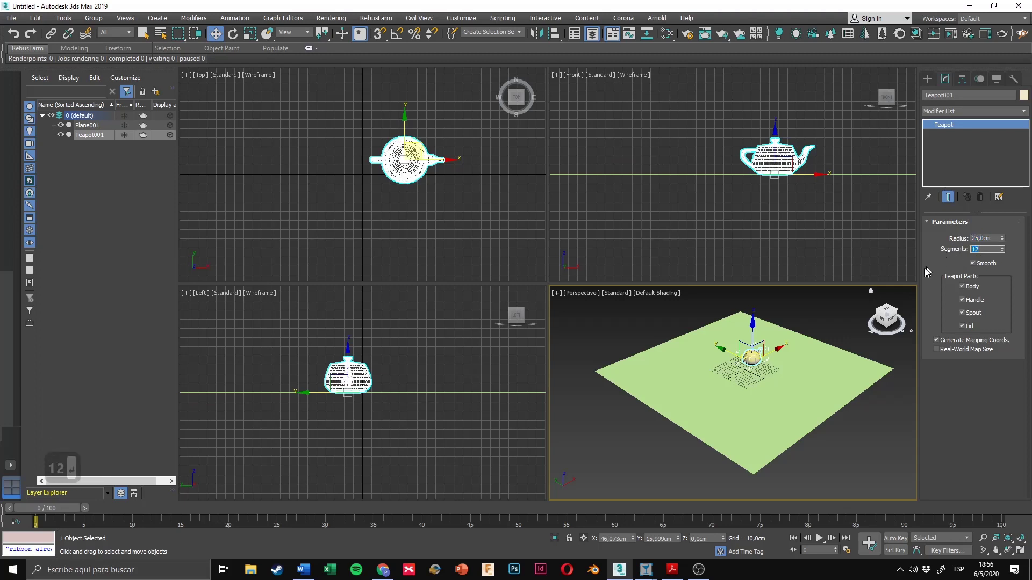
# Step: Move the teapot to the world origin by setting its X and Y positions to 0 cm
pyautogui.scroll(2, 756, 362)
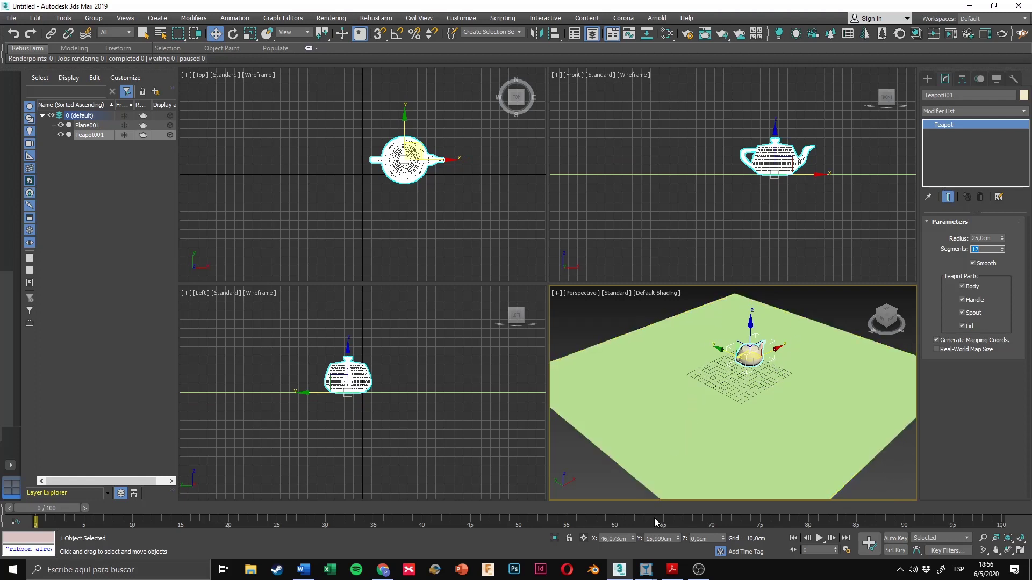
pyautogui.rightClick(635, 540)
pyautogui.rightClick(679, 541)
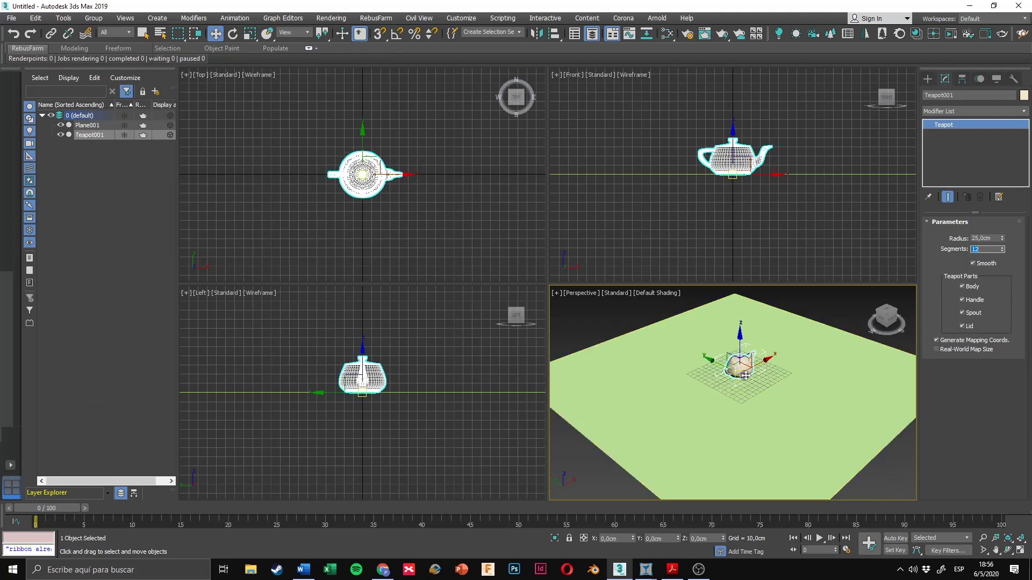
# Step: Extrude the plane's back edge straight up about 316 cm to form a vertical wall behind the teapot
pyautogui.click(812, 361)
pyautogui.keyDown('alt'); pyautogui.moveTo(812, 362); pyautogui.dragTo(836, 339, button='middle'); pyautogui.keyUp('alt')
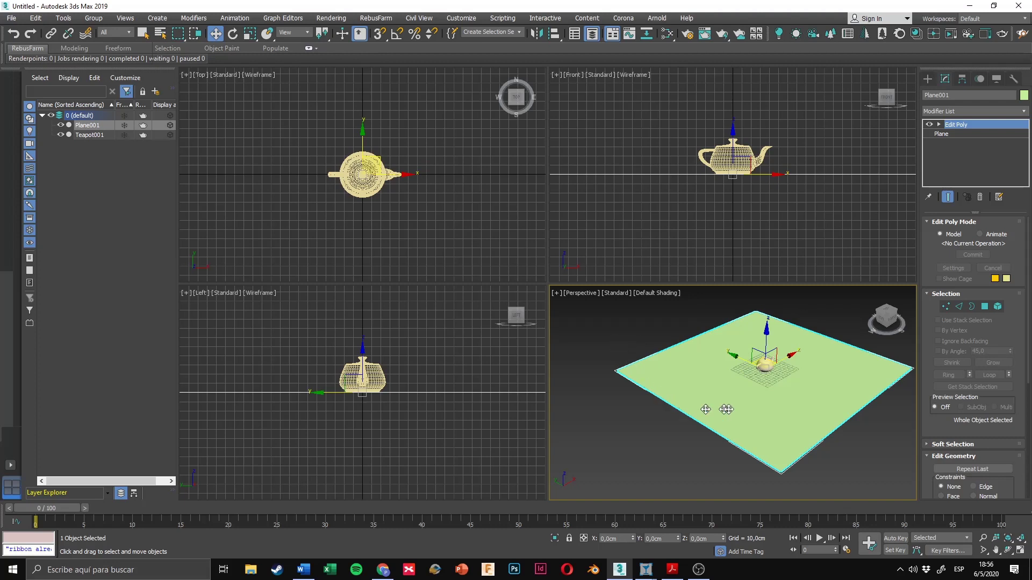
pyautogui.press('2')
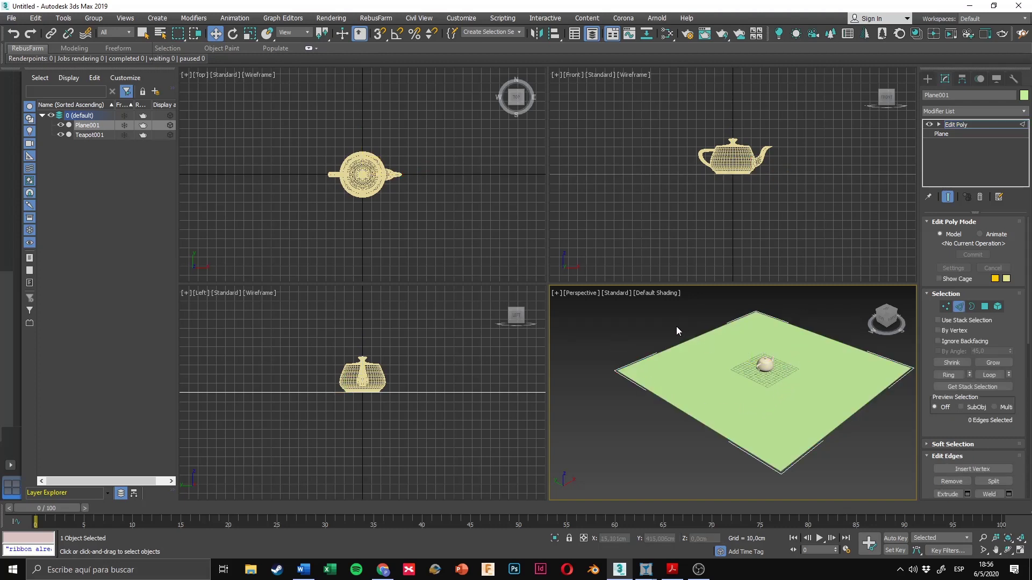
pyautogui.click(685, 341)
pyautogui.moveTo(731, 333); pyautogui.dragTo(728, 376, button='middle')
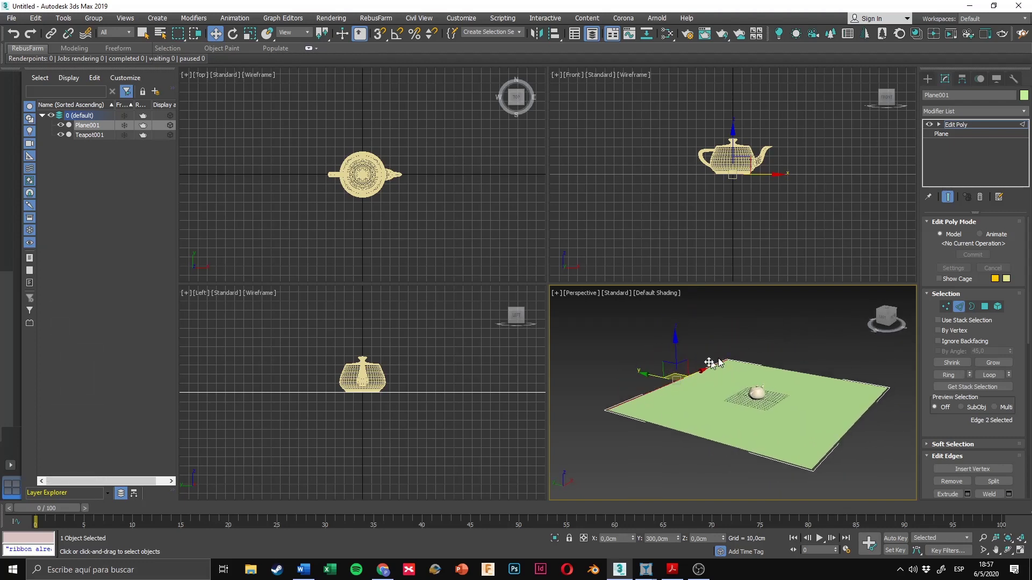
pyautogui.keyDown('shift'); pyautogui.moveTo(676, 352); pyautogui.dragTo(698, 265); pyautogui.keyUp('shift')
pyautogui.moveTo(691, 334); pyautogui.dragTo(711, 393, button='middle')
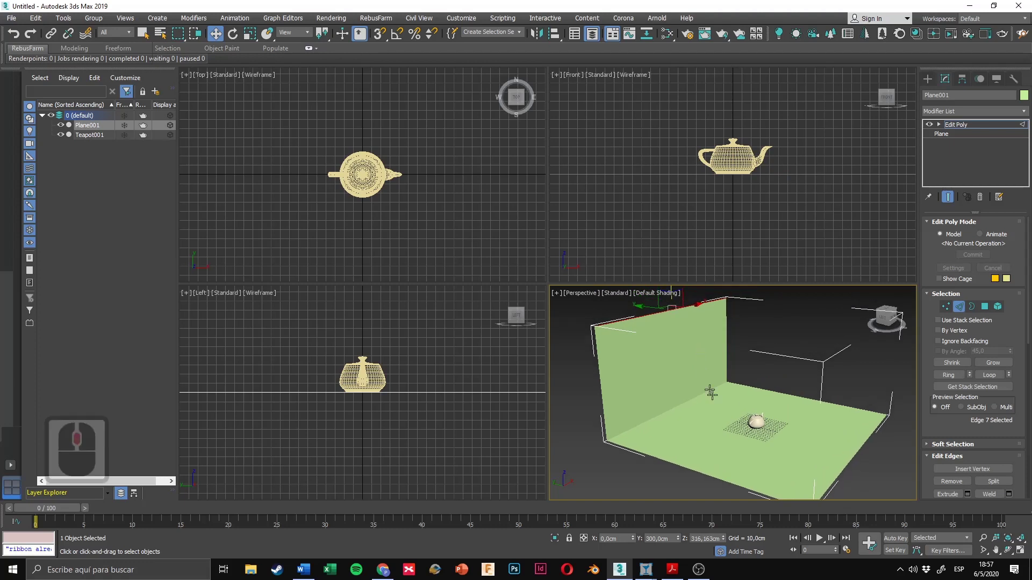
# Step: Try a Z position of 450 cm for the back wall's top edge, and settle on 300 cm
pyautogui.moveTo(652, 374); pyautogui.dragTo(652, 376, button='middle')
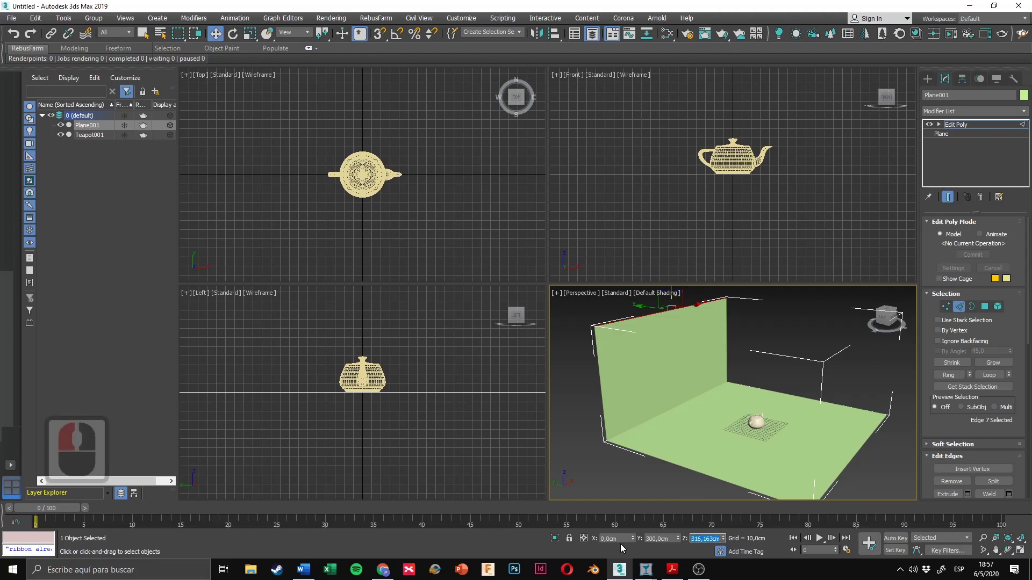
pyautogui.write('45')
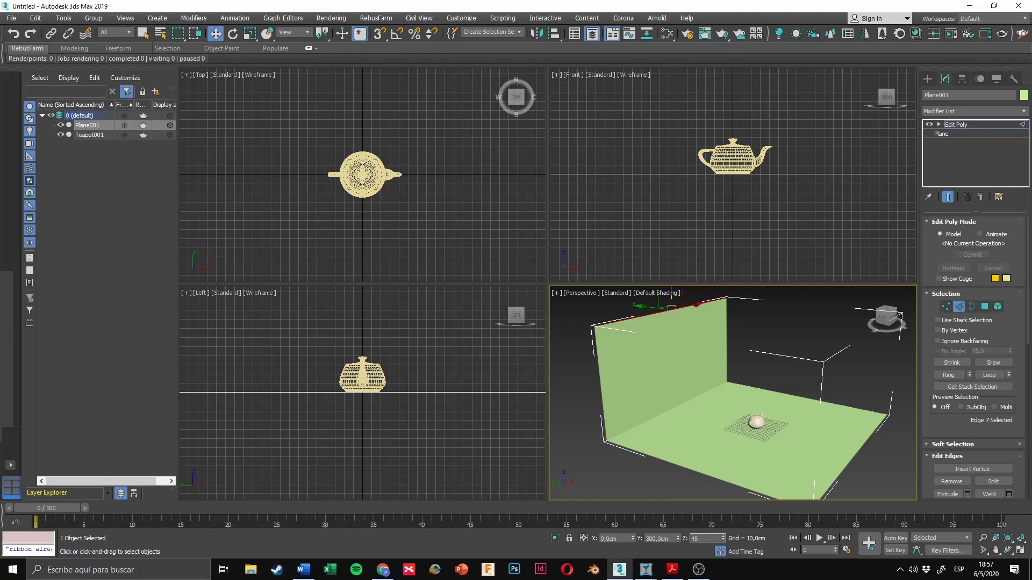
pyautogui.write('0')
pyautogui.press('Return')
pyautogui.write('300')
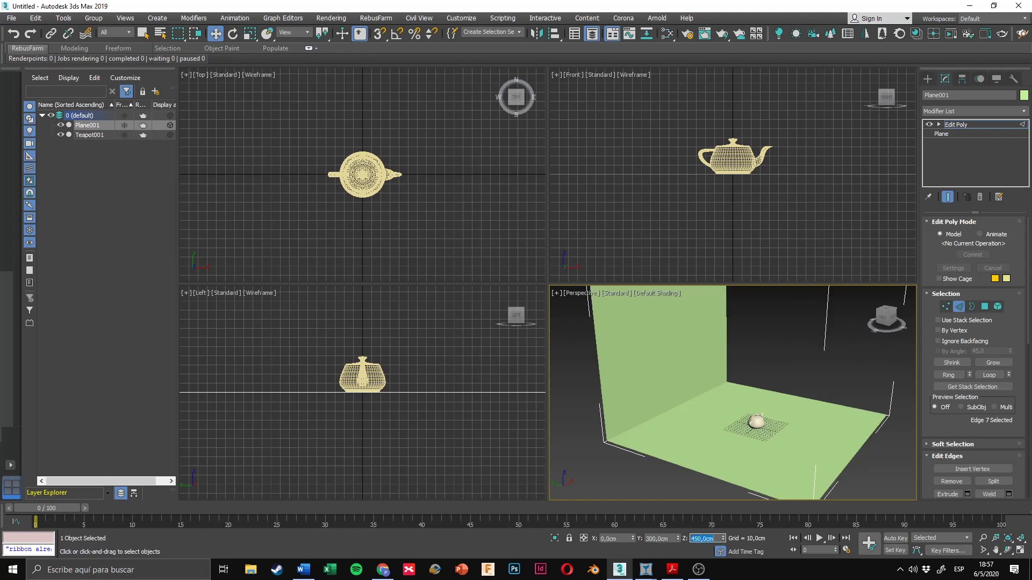
pyautogui.press('Return')
pyautogui.scroll(-2, 639, 422)
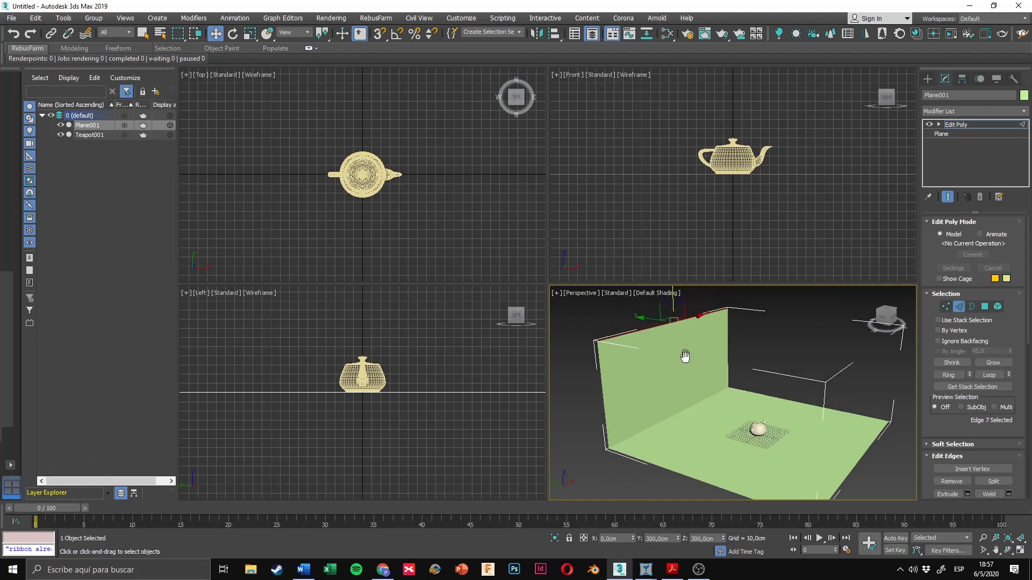
# Step: Extrude the wall's top edge horizontally over the teapot to about Y -178 cm as a ceiling, and leave edge editing
pyautogui.moveTo(675, 301); pyautogui.dragTo(681, 301)
pyautogui.rightClick(682, 301)
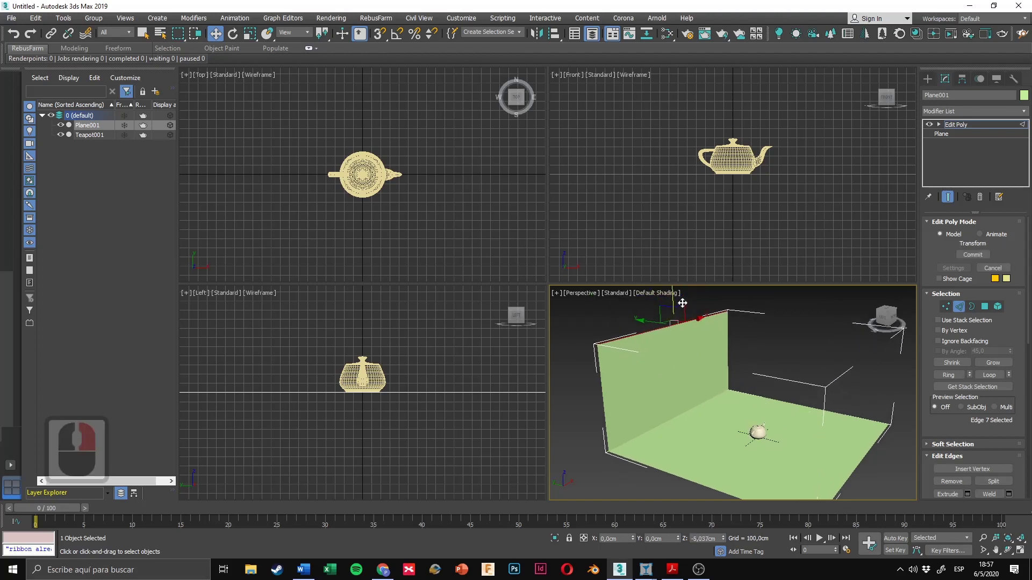
pyautogui.moveTo(705, 376); pyautogui.dragTo(705, 382, button='middle')
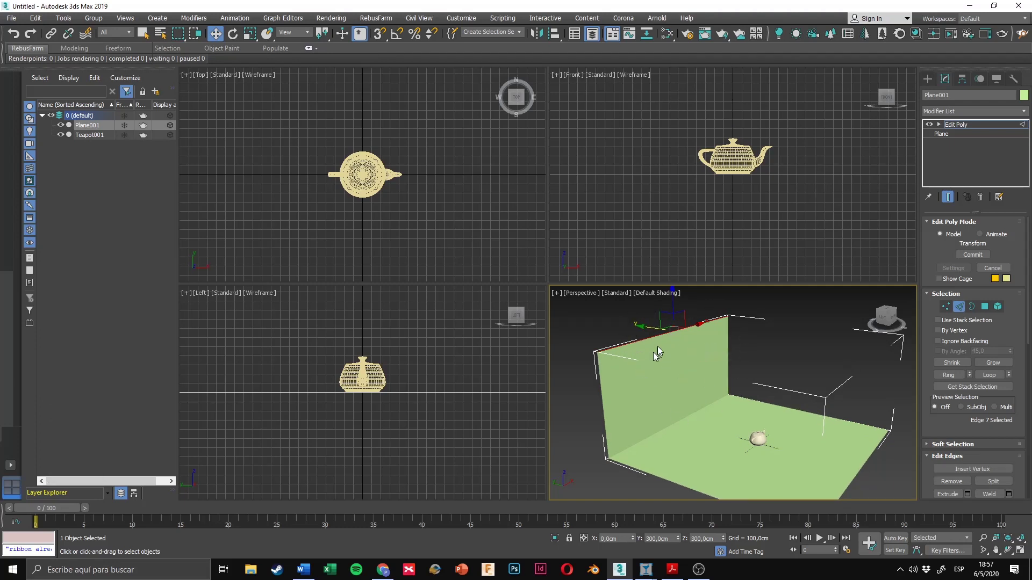
pyautogui.keyDown('shift'); pyautogui.moveTo(649, 326); pyautogui.dragTo(798, 328); pyautogui.keyUp('shift')
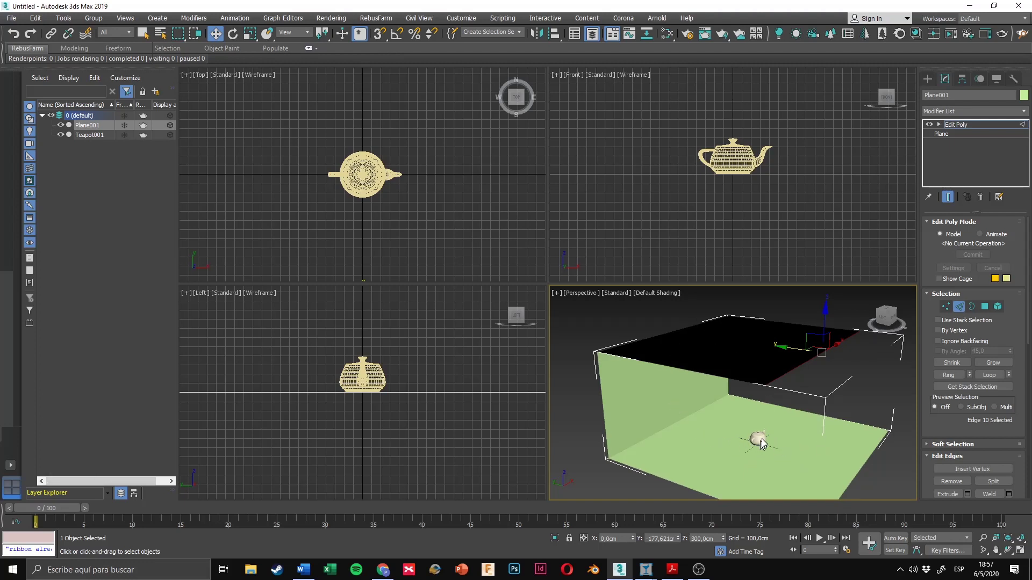
pyautogui.scroll(6, 743, 398)
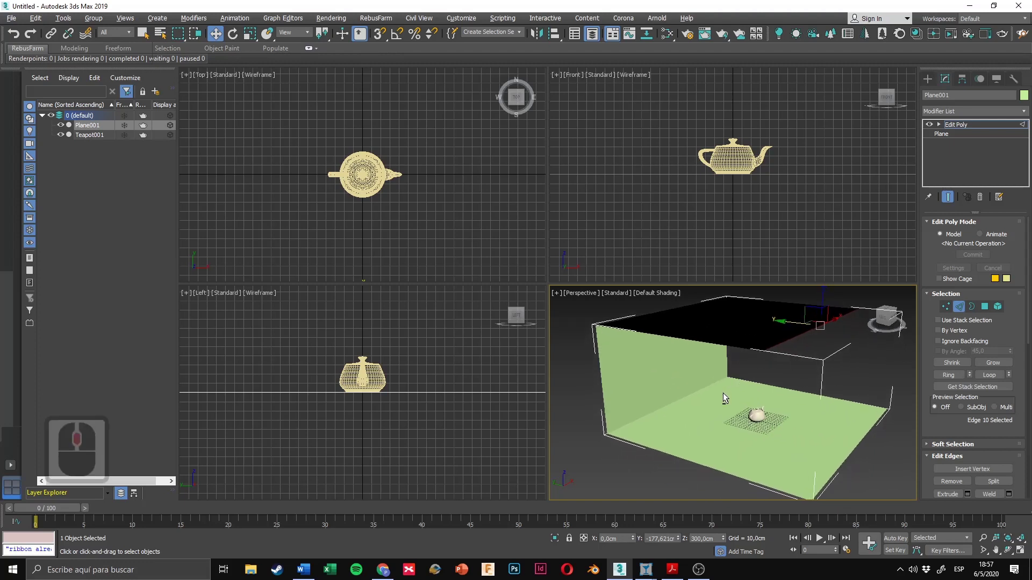
pyautogui.keyDown('alt'); pyautogui.moveTo(735, 378); pyautogui.dragTo(753, 366, button='middle'); pyautogui.keyUp('alt')
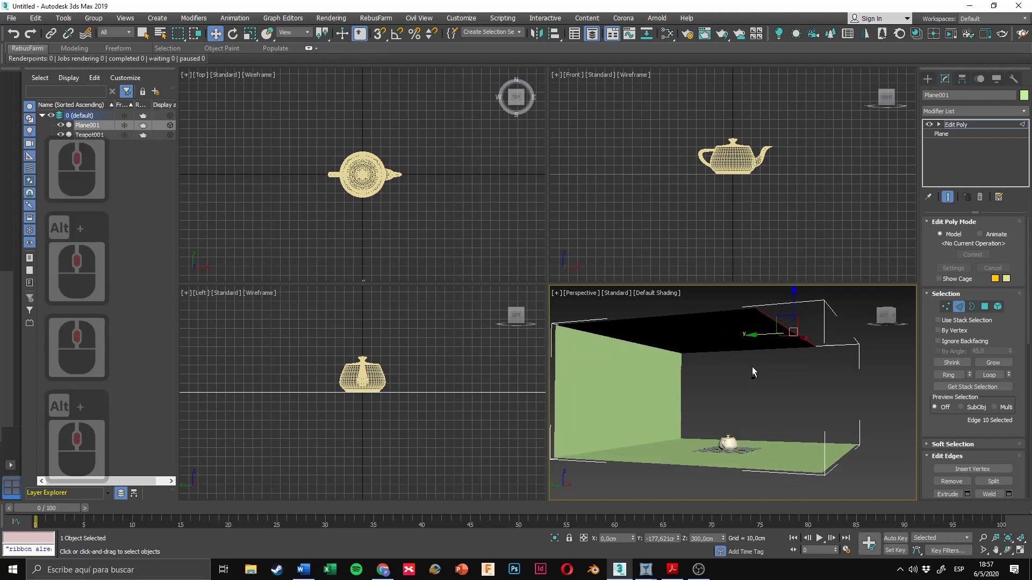
pyautogui.click(960, 308)
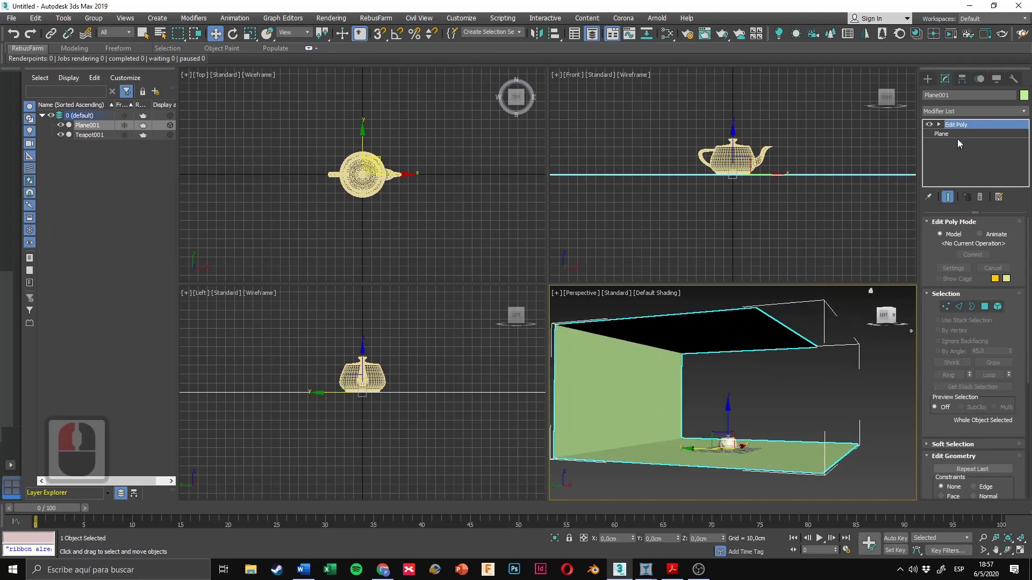
# Step: Add a TurboSmooth modifier to the backdrop plane and set its iterations to 3
pyautogui.click(966, 110)
pyautogui.press('t')
pyautogui.press('t')
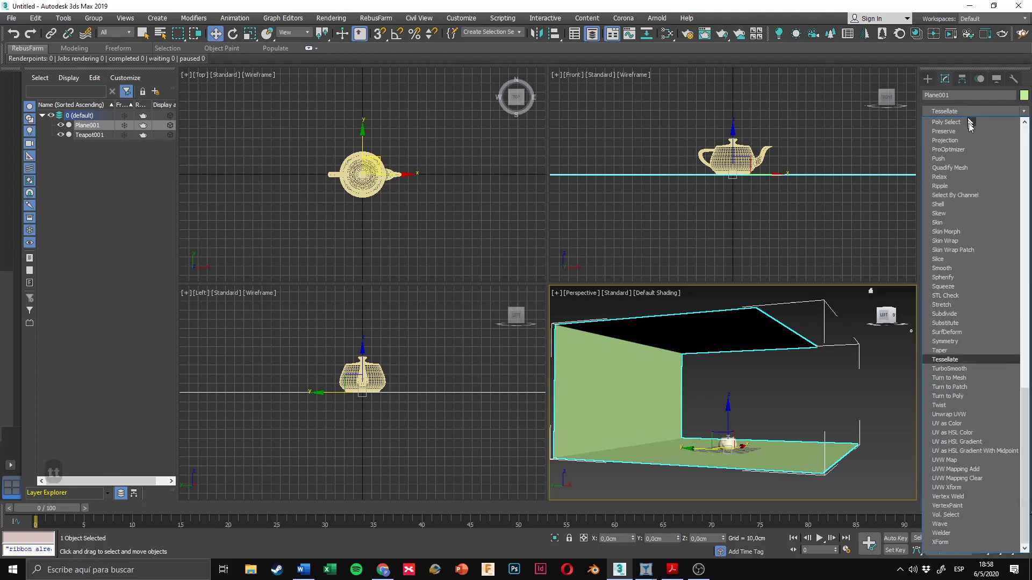
pyautogui.click(978, 368)
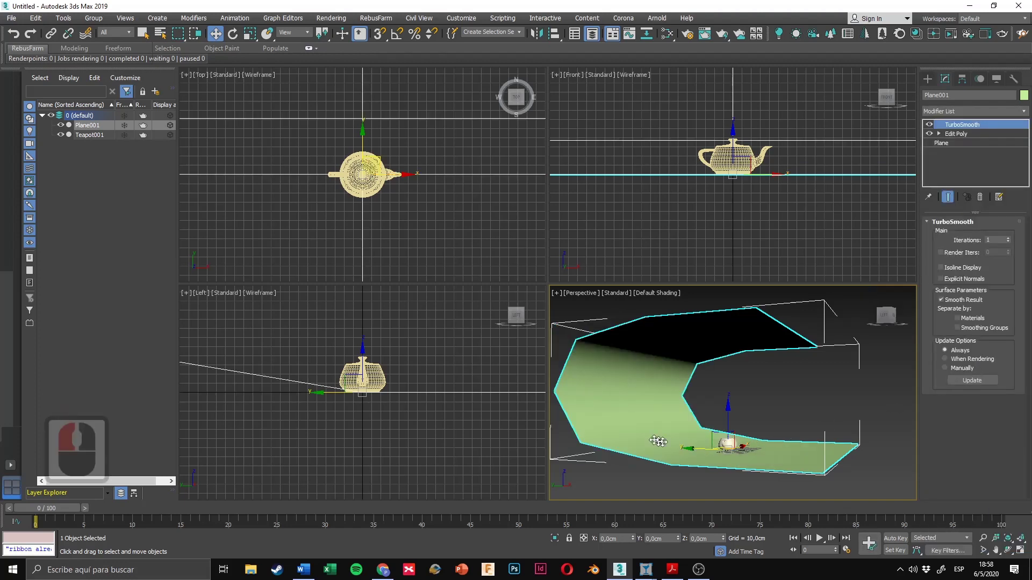
pyautogui.click(1009, 238)
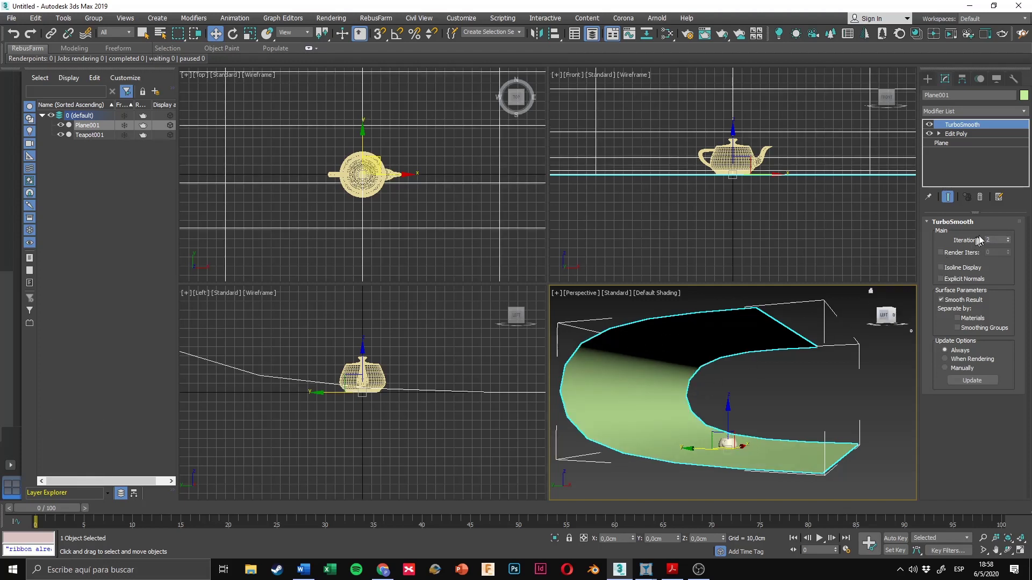
pyautogui.click(1009, 238)
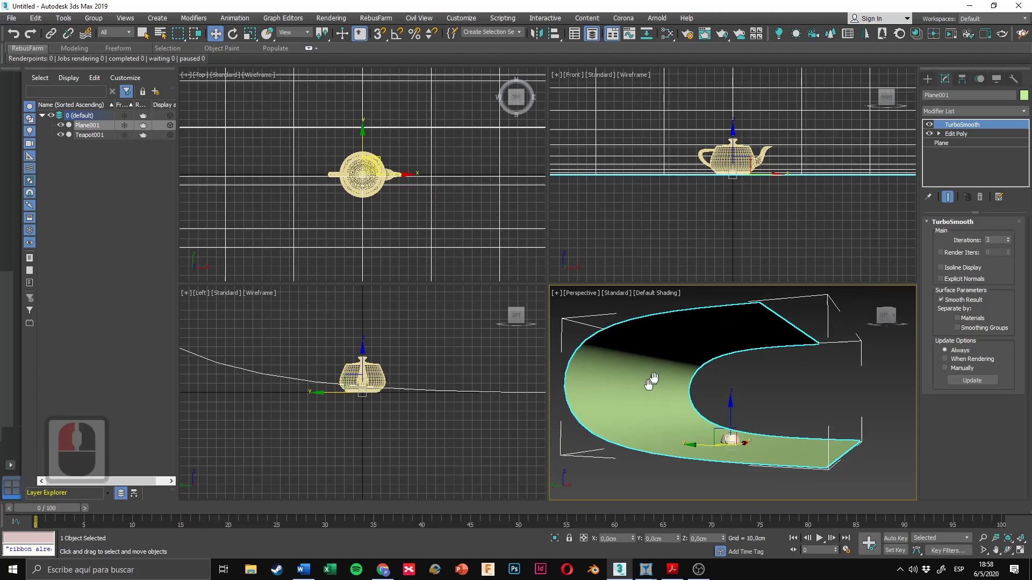
# Step: Inspect the backdrop's curve around the teapot and raise the TurboSmooth iterations to 4
pyautogui.scroll(3, 654, 376)
pyautogui.moveTo(769, 363); pyautogui.dragTo(766, 376, button='middle')
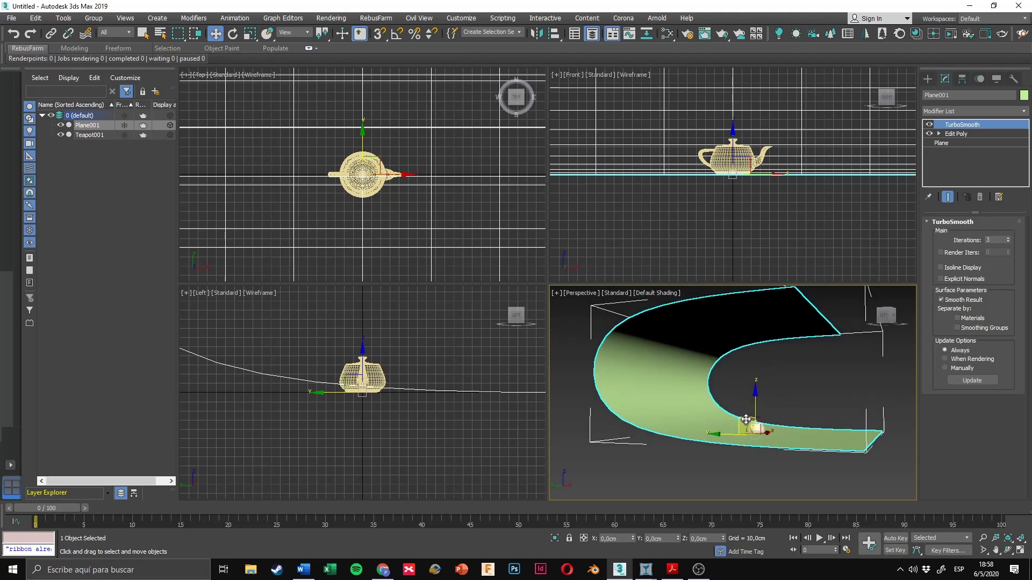
pyautogui.scroll(5, 758, 428)
pyautogui.scroll(2, 774, 417)
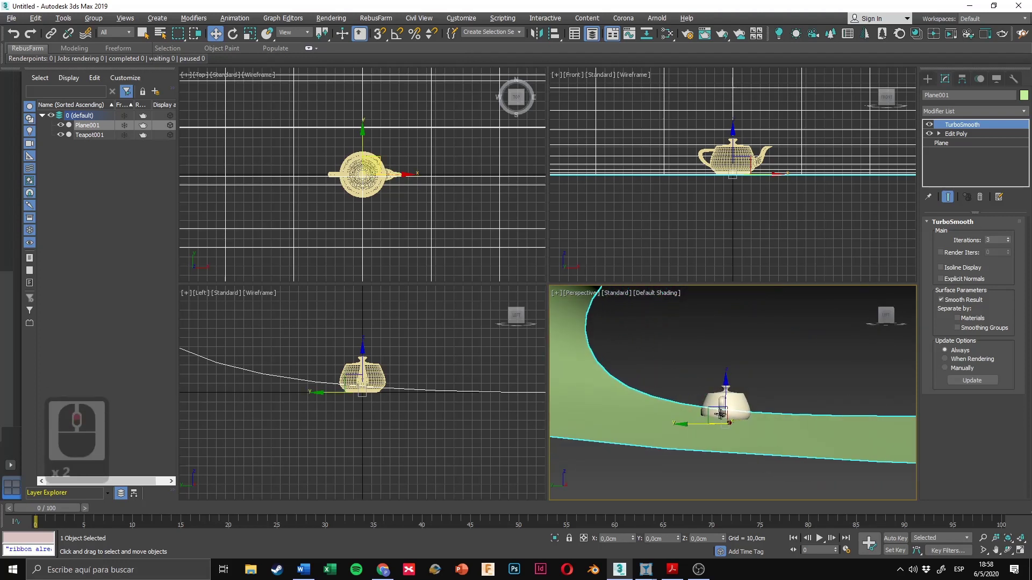
pyautogui.moveTo(679, 391); pyautogui.dragTo(767, 423, button='middle')
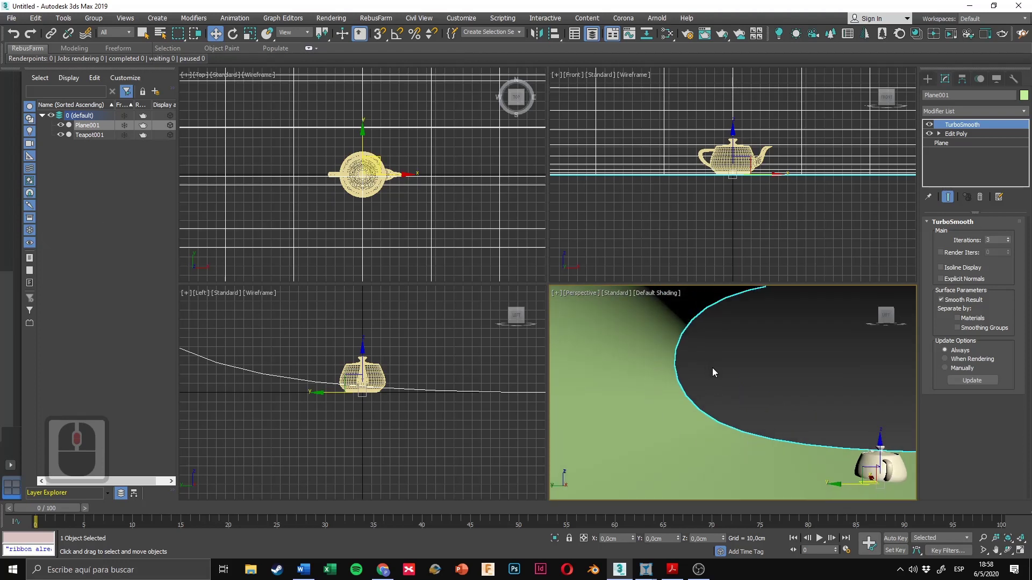
pyautogui.click(1009, 238)
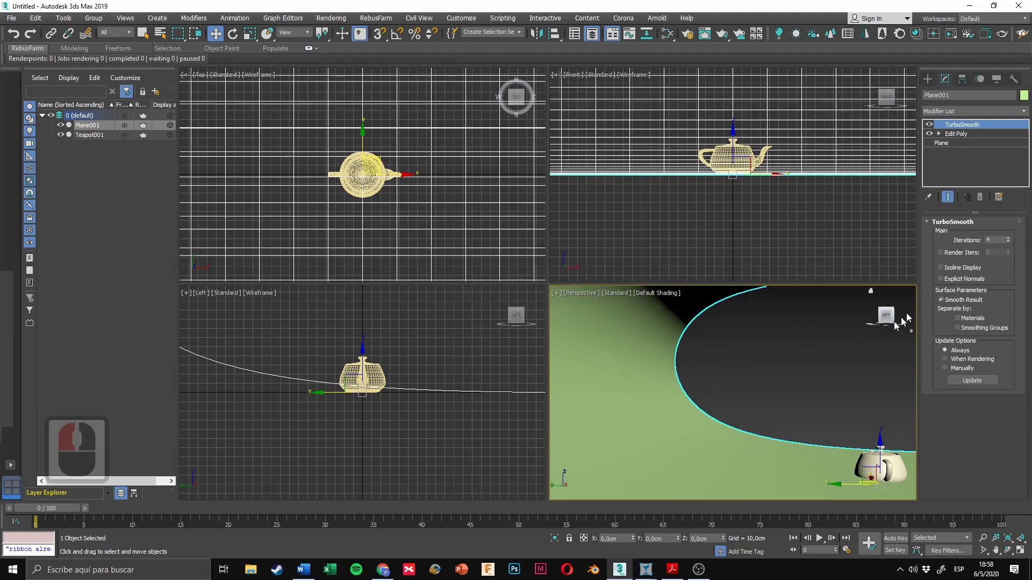
# Step: Check how the teapot's base meets the curved floor, and turn off the backdrop's TurboSmooth modifier
pyautogui.moveTo(833, 379); pyautogui.dragTo(732, 375, button='middle')
pyautogui.scroll(2, 734, 376)
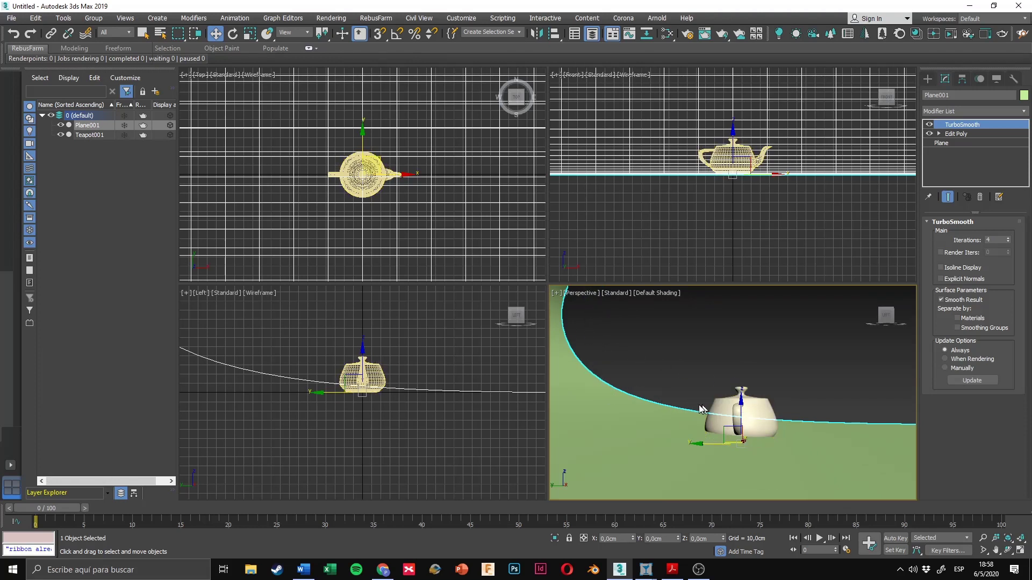
pyautogui.scroll(5, 364, 381)
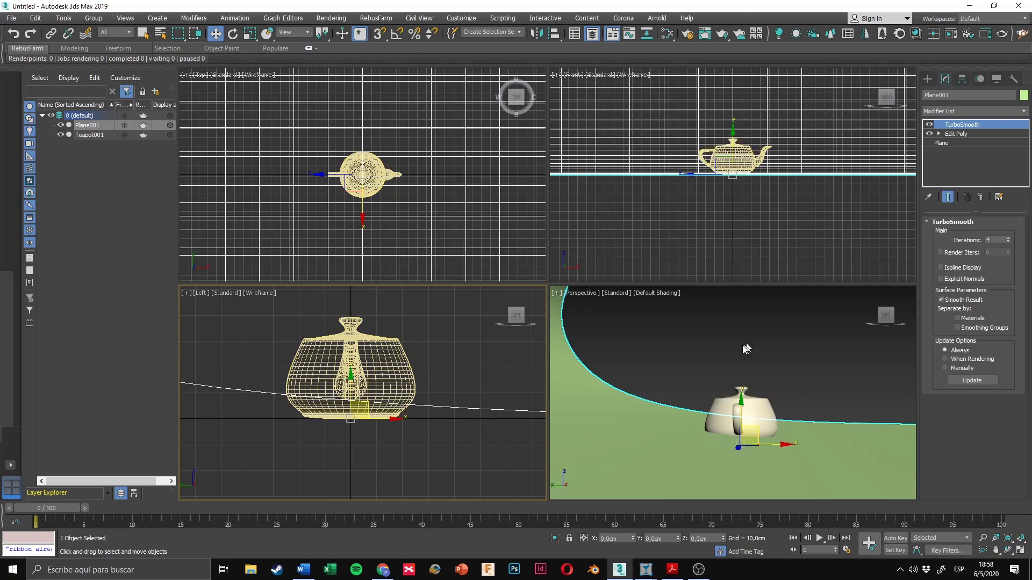
pyautogui.keyDown('alt'); pyautogui.moveTo(732, 353); pyautogui.dragTo(785, 336, button='middle'); pyautogui.keyUp('alt')
pyautogui.click(958, 134)
pyautogui.click(938, 126)
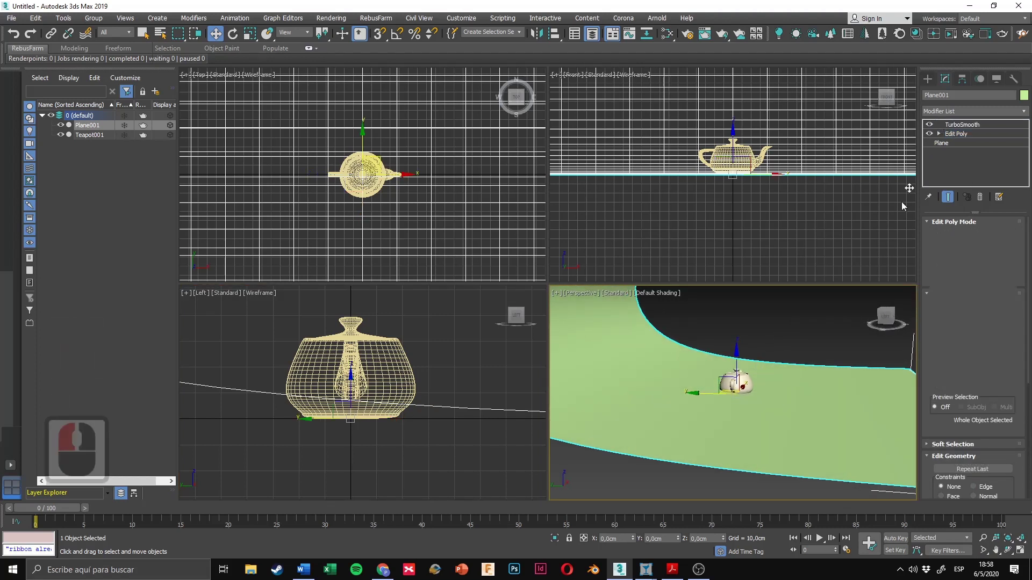
pyautogui.click(929, 125)
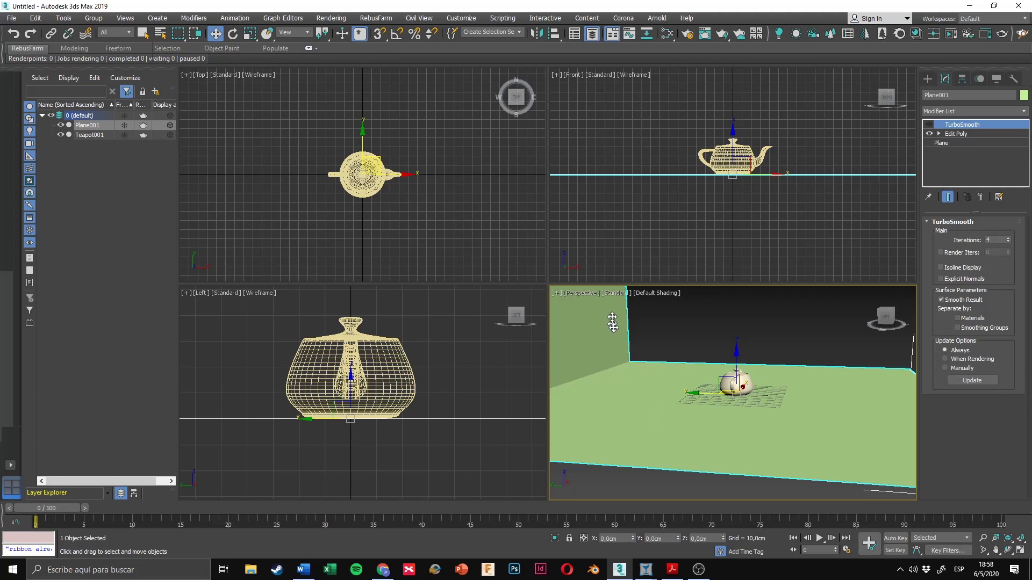
# Step: In the backdrop's Edit Poly edge editing, select the floor's two long opposite edges and connect them with a new edge
pyautogui.click(964, 134)
pyautogui.press('2')
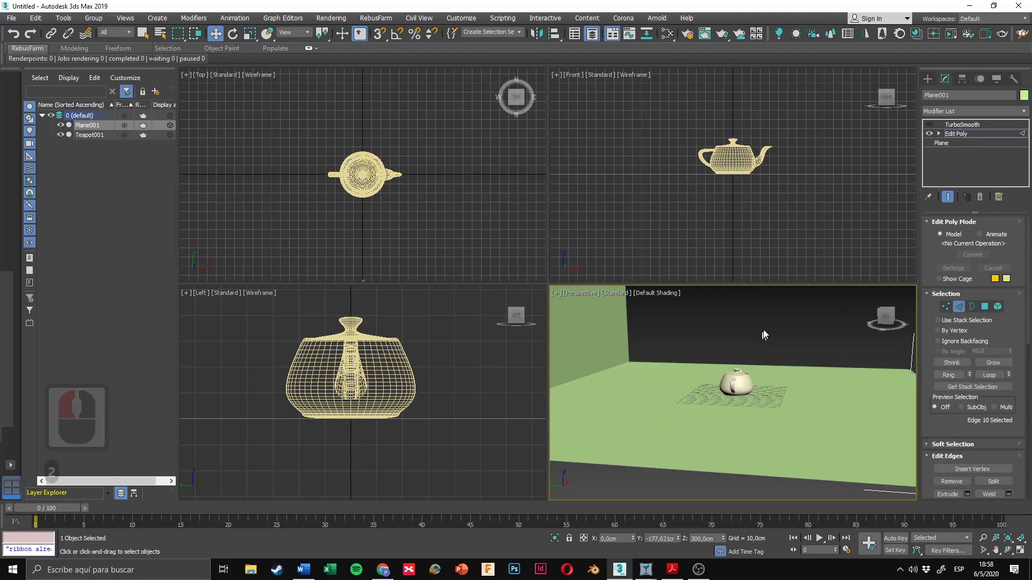
pyautogui.moveTo(766, 327); pyautogui.dragTo(718, 514)
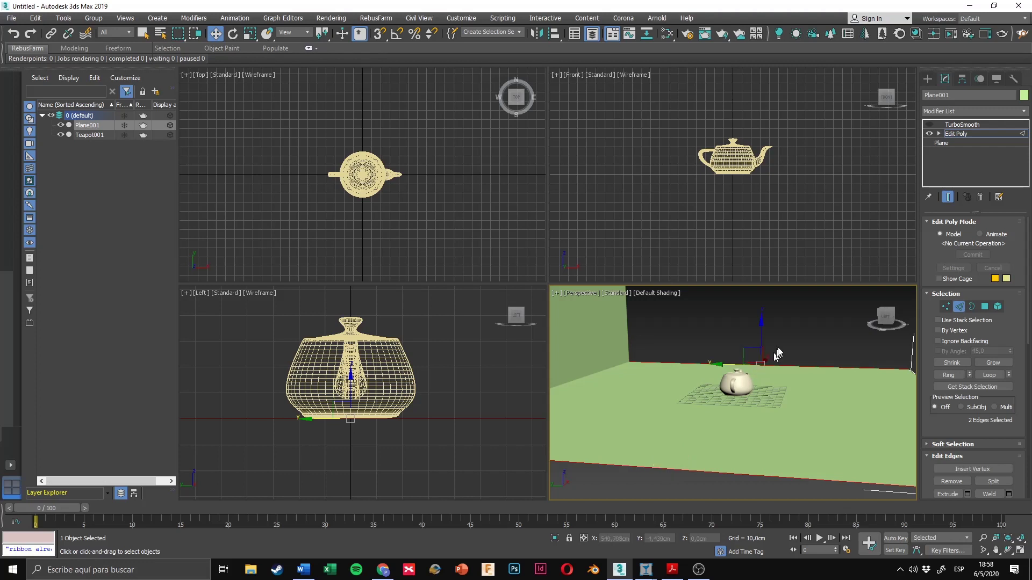
pyautogui.press('F3')
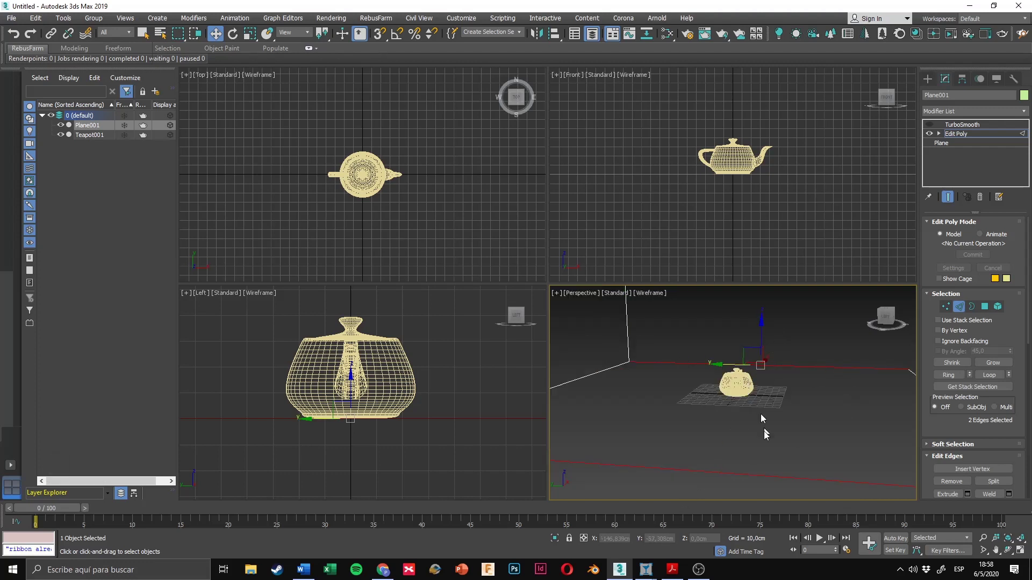
pyautogui.rightClick(750, 364)
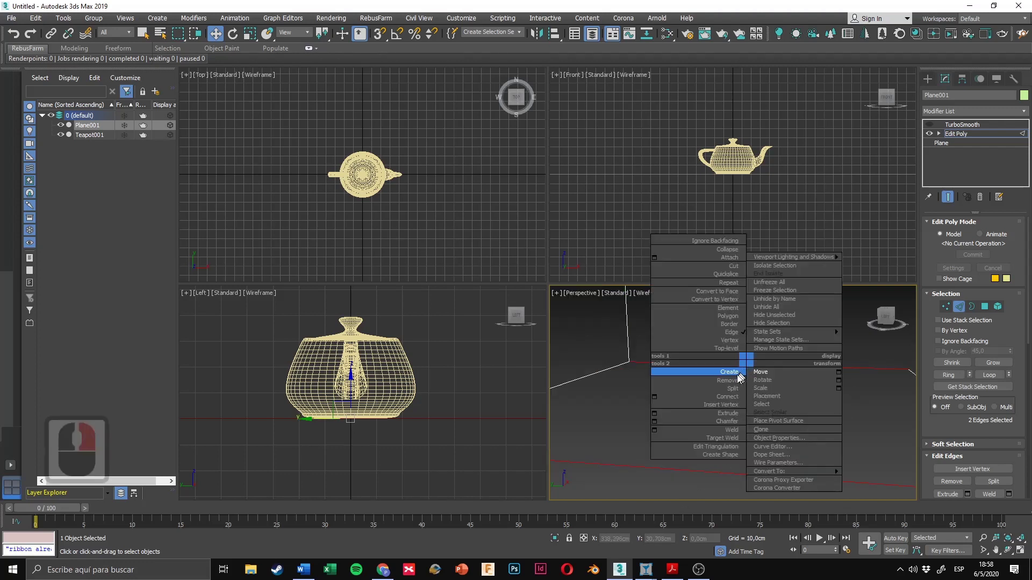
pyautogui.click(742, 401)
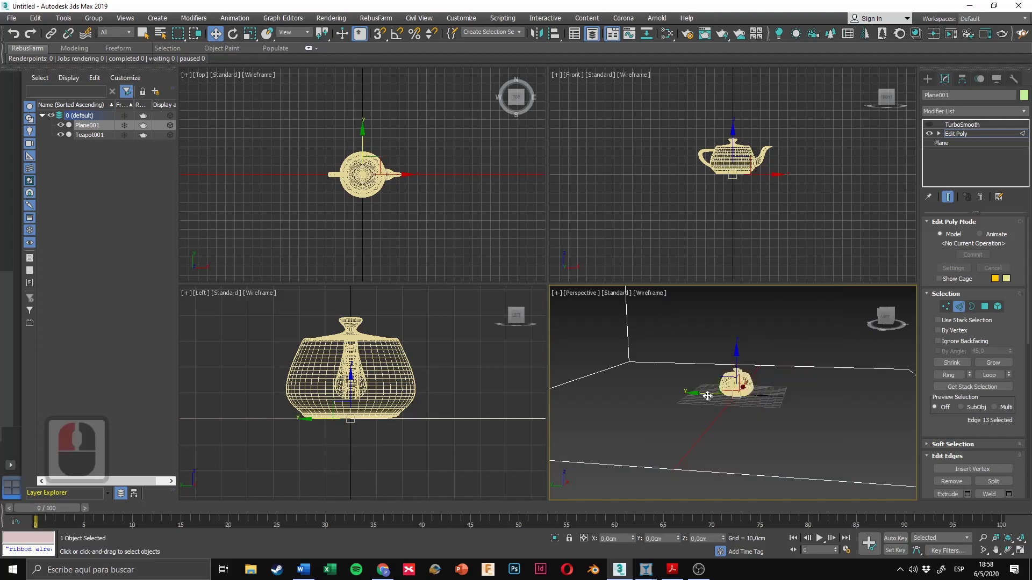
# Step: Move the new floor edge toward the back wall to about Y 81 cm, leave edge editing and turn TurboSmooth back on
pyautogui.moveTo(707, 396); pyautogui.dragTo(652, 391)
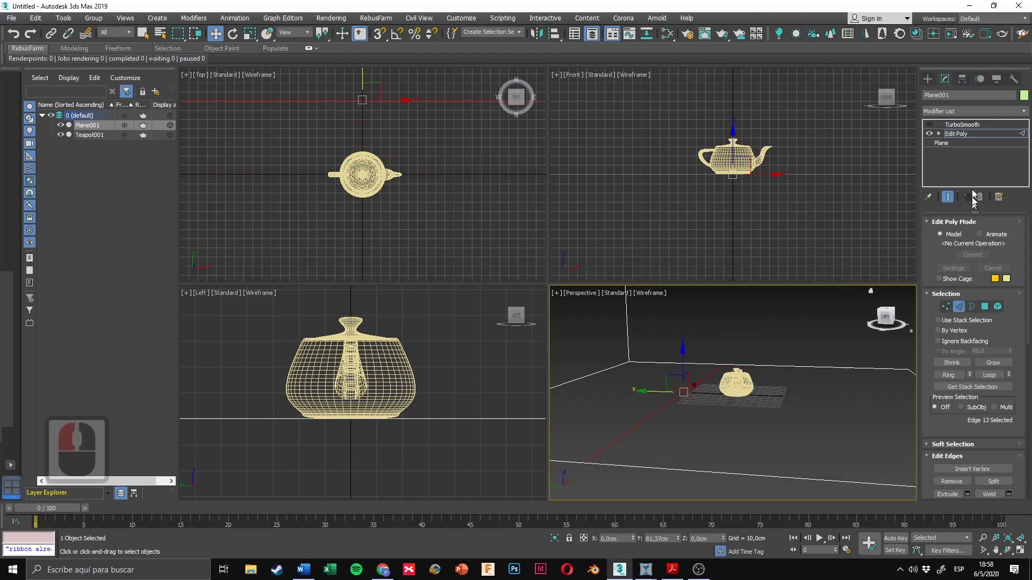
pyautogui.click(959, 308)
pyautogui.click(929, 125)
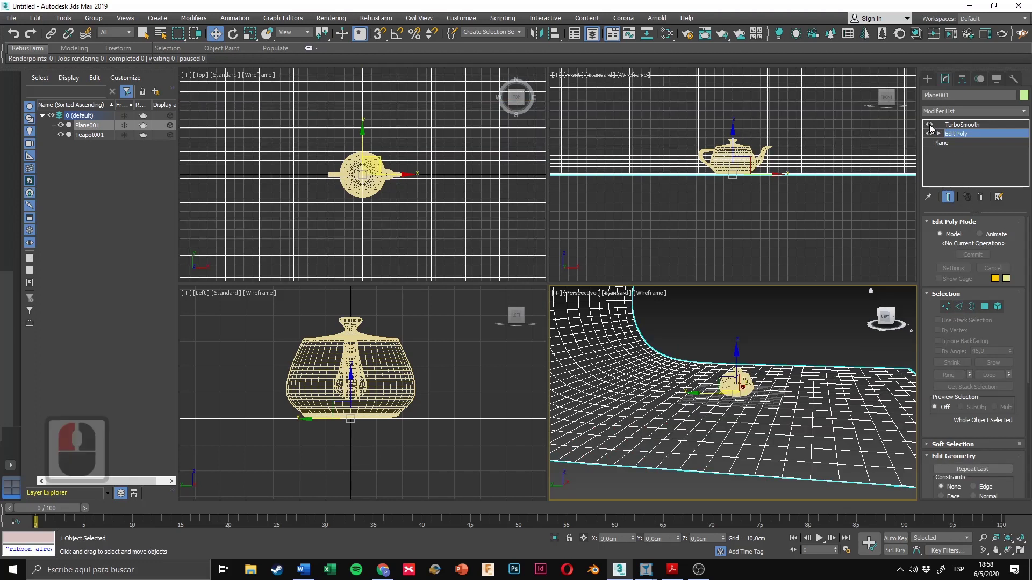
# Step: Examine the smoothed backdrop with shading on, from the whole curve to a front close-up of the teapot
pyautogui.scroll(2, 353, 424)
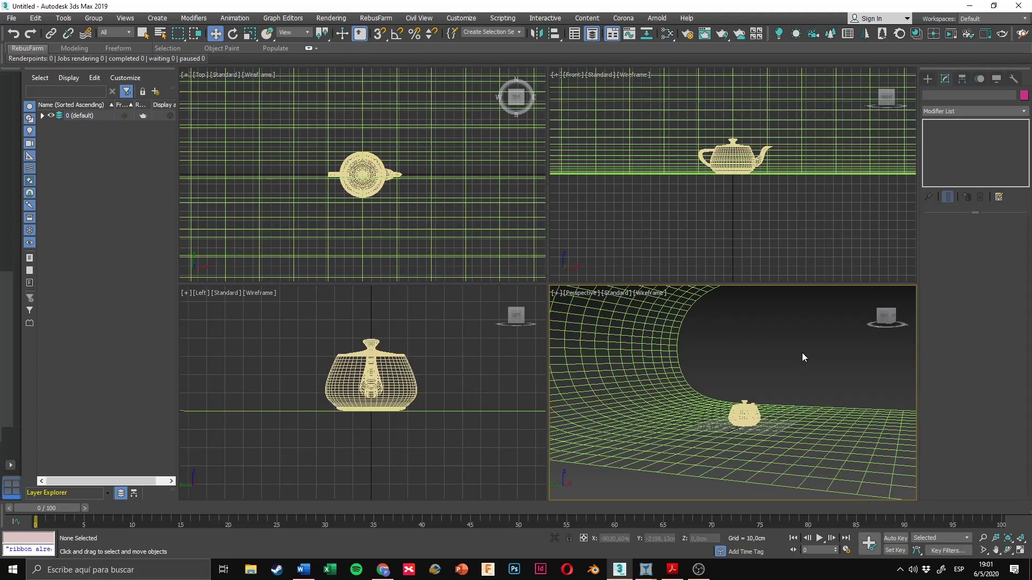
pyautogui.moveTo(802, 357)
pyautogui.keyDown('alt'); pyautogui.mouseDown(button='middle')
pyautogui.moveTo(776, 403)
pyautogui.moveTo(789, 382)
pyautogui.mouseUp(button='middle'); pyautogui.keyUp('alt')
pyautogui.press('F3')
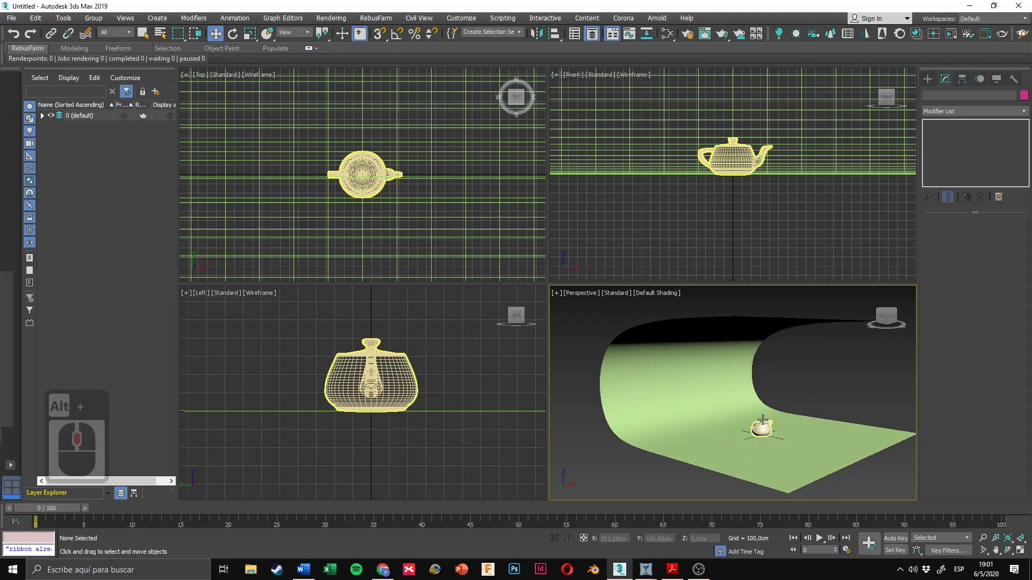
pyautogui.click(762, 422)
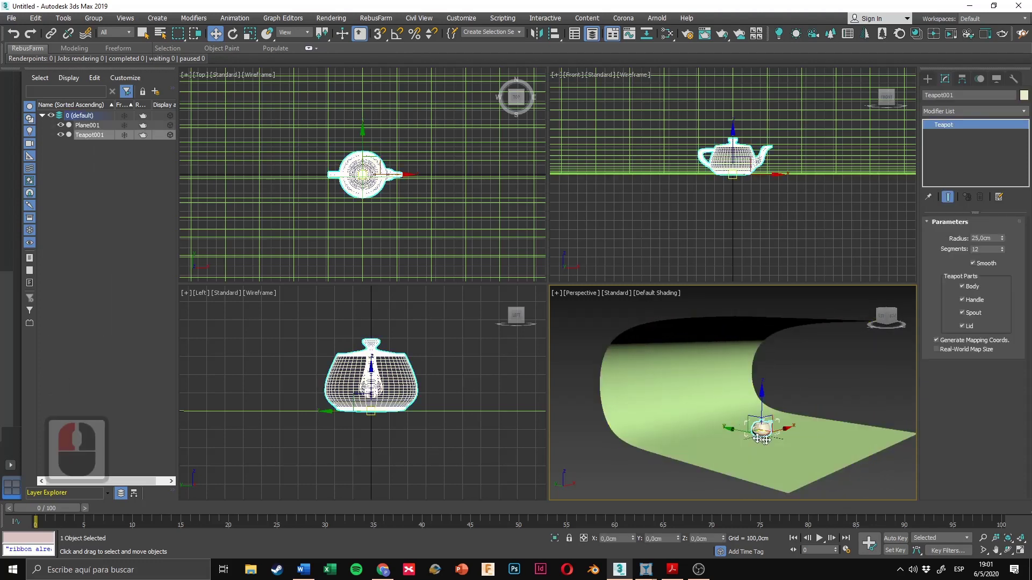
pyautogui.click(788, 408)
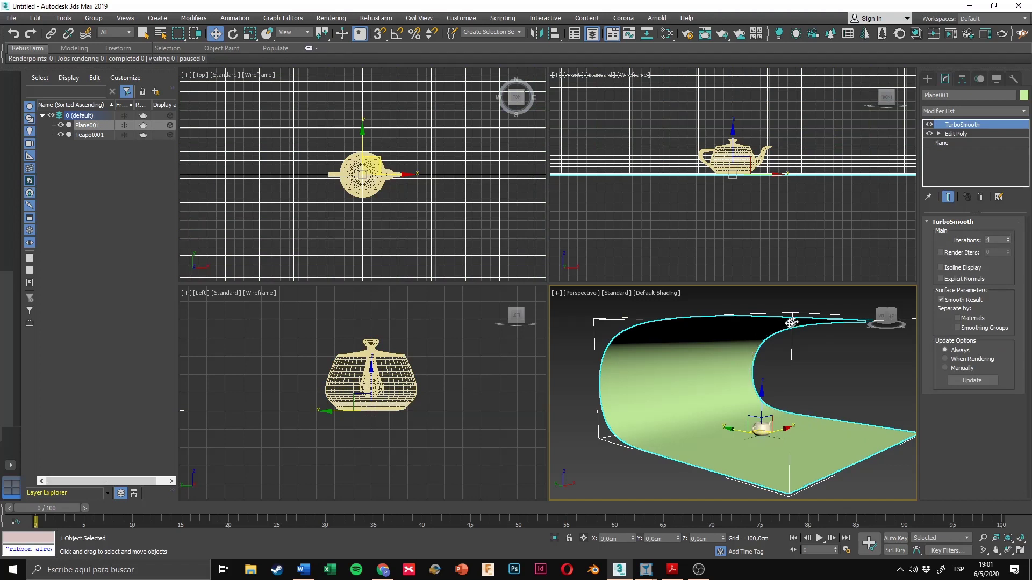
pyautogui.click(843, 389)
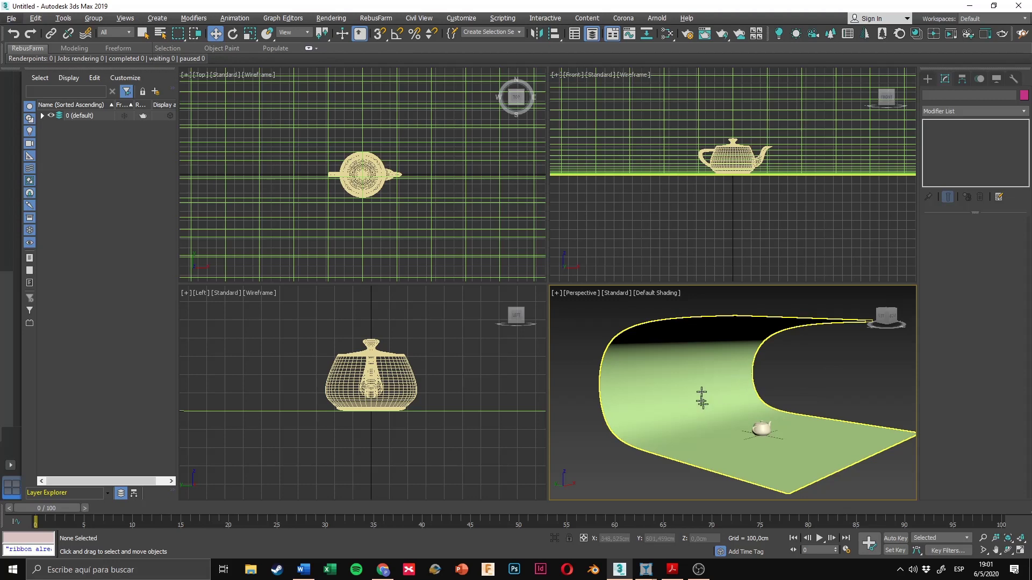
pyautogui.keyDown('alt'); pyautogui.moveTo(795, 388); pyautogui.dragTo(775, 371, button='middle'); pyautogui.keyUp('alt')
pyautogui.scroll(10, 753, 401)
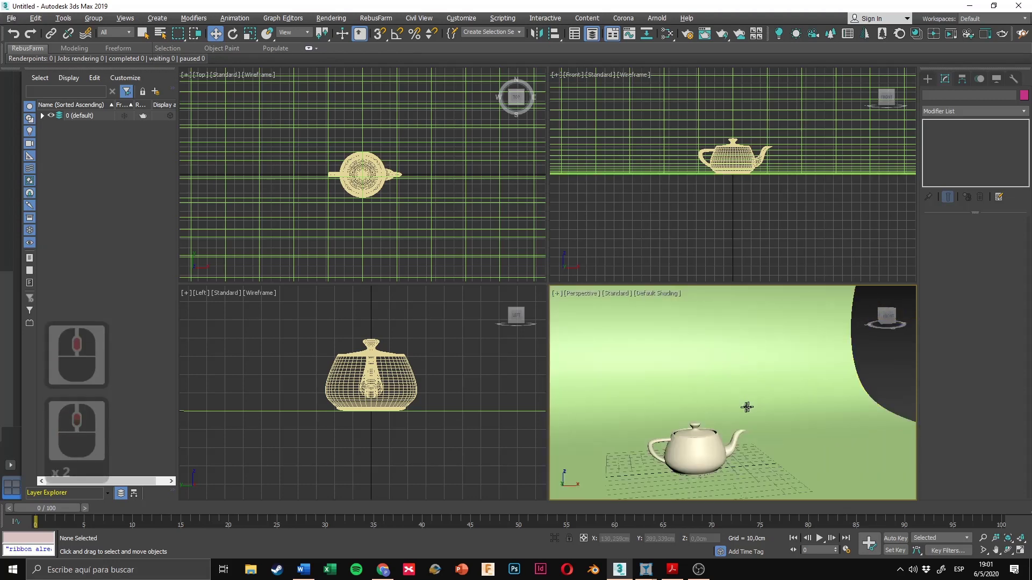
pyautogui.keyDown('alt'); pyautogui.moveTo(767, 410); pyautogui.dragTo(767, 362, button='middle'); pyautogui.keyUp('alt')
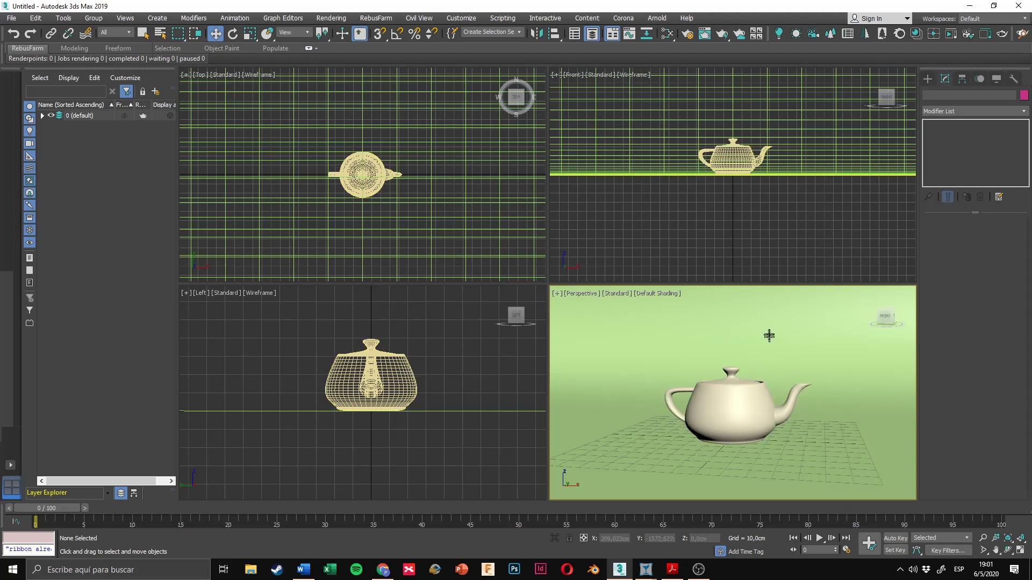
pyautogui.keyDown('alt'); pyautogui.moveTo(737, 362); pyautogui.dragTo(791, 365, button='middle'); pyautogui.keyUp('alt')
pyautogui.moveTo(781, 404); pyautogui.dragTo(780, 391, button='middle')
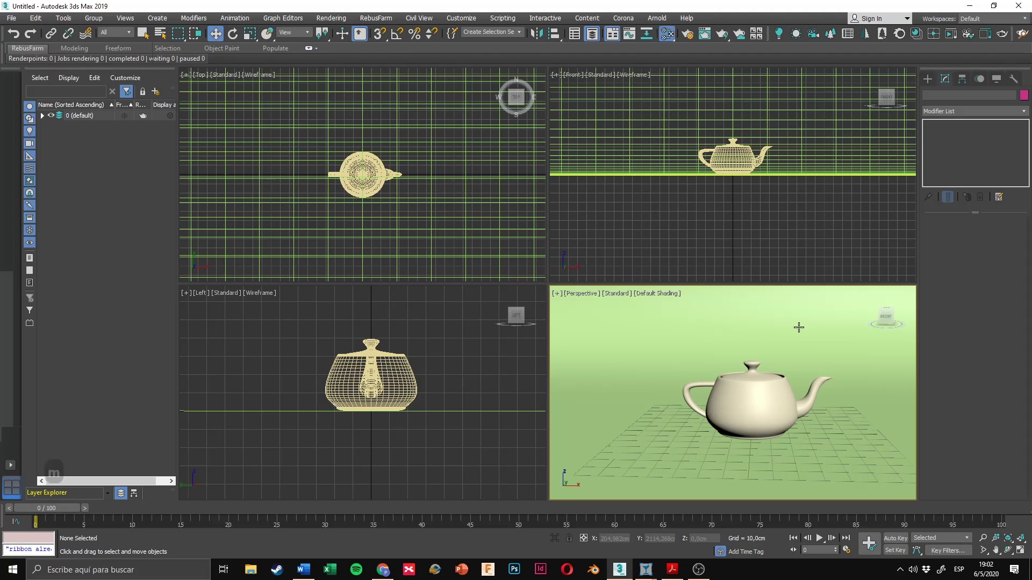
# Step: Open the Slate Material Editor, enlarge its window and place it so the shaded teapot stays in view
pyautogui.press('m')
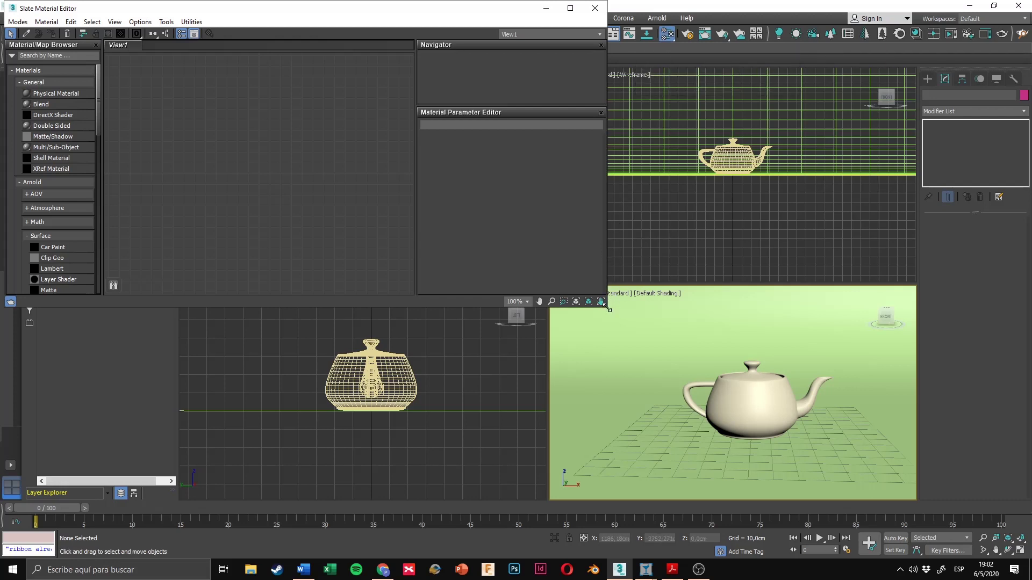
pyautogui.moveTo(609, 314); pyautogui.dragTo(626, 349)
pyautogui.moveTo(454, 11); pyautogui.dragTo(579, 116)
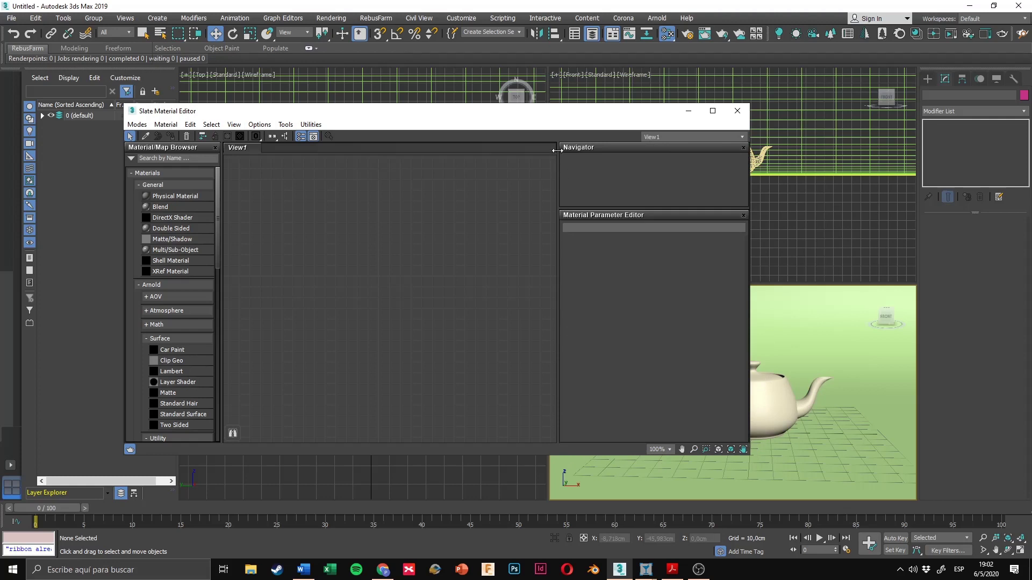
pyautogui.moveTo(668, 112); pyautogui.dragTo(613, 111)
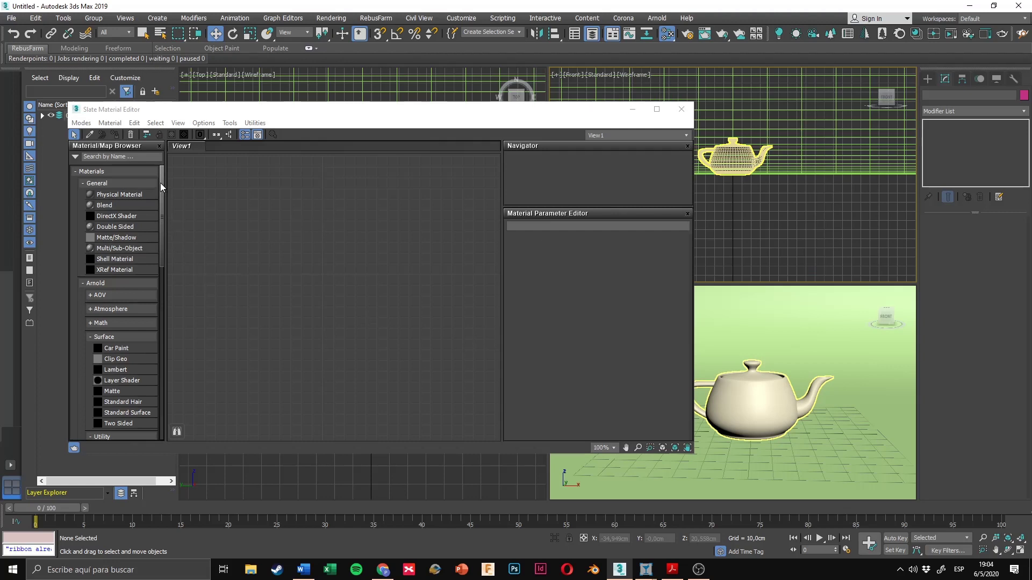
# Step: Add an Arnold Standard Surface material to the node view
pyautogui.moveTo(161, 187); pyautogui.dragTo(166, 217)
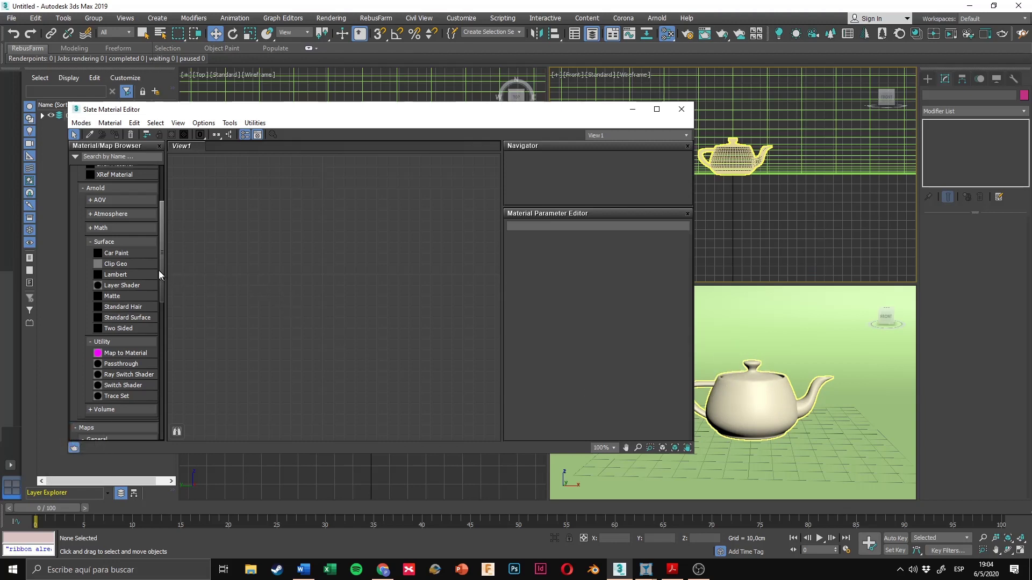
pyautogui.moveTo(160, 262); pyautogui.dragTo(161, 259)
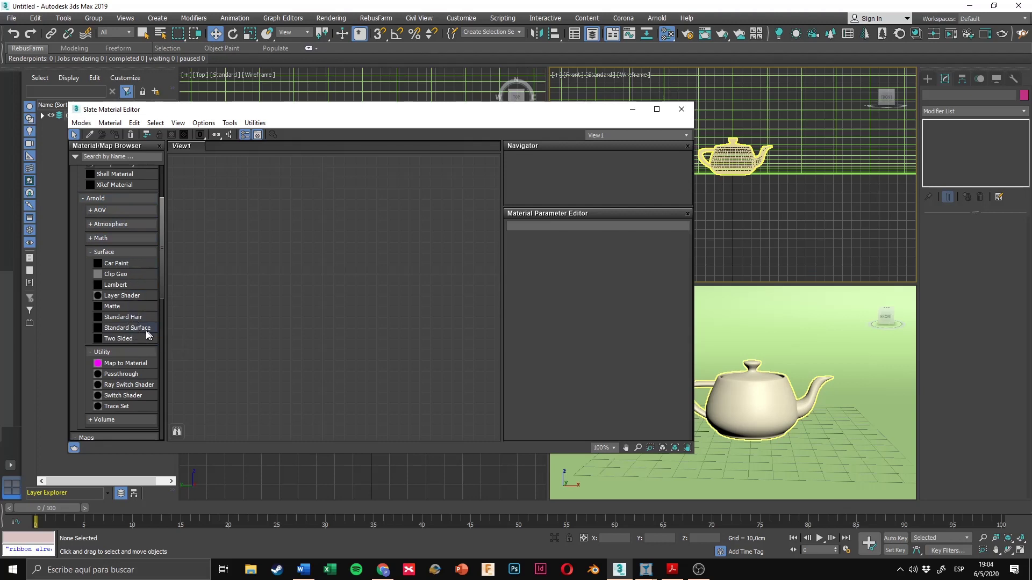
pyautogui.moveTo(140, 332); pyautogui.dragTo(331, 229)
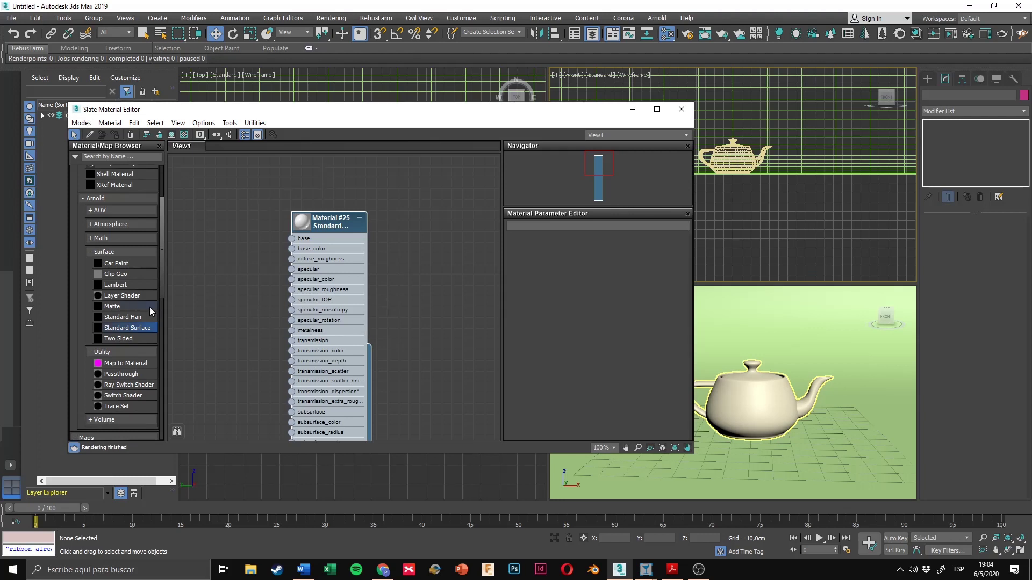
# Step: Check where the Arnold surface materials are listed and add a second Standard Surface material beside the first
pyautogui.scroll(-3, 149, 304)
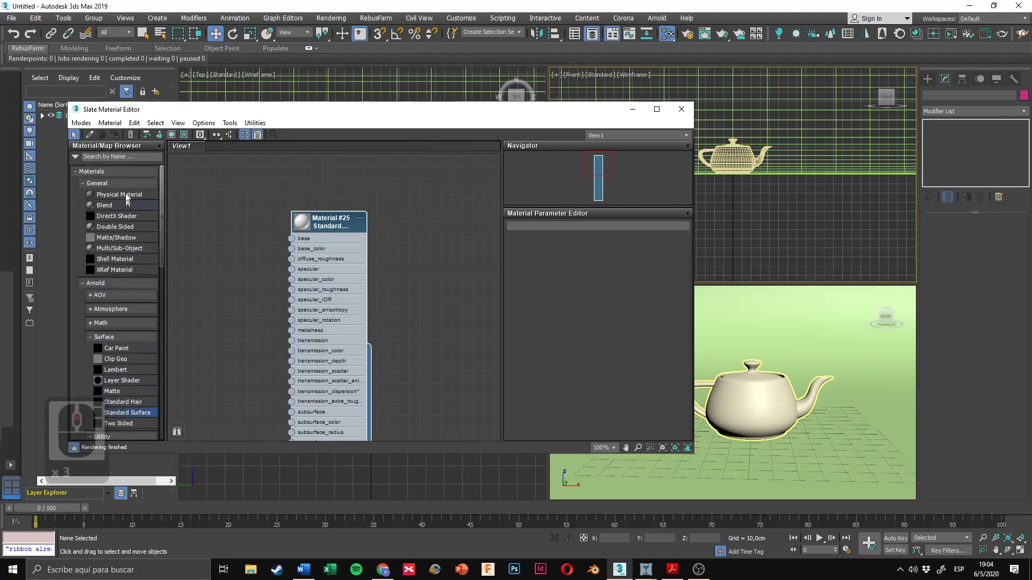
pyautogui.scroll(3, 128, 407)
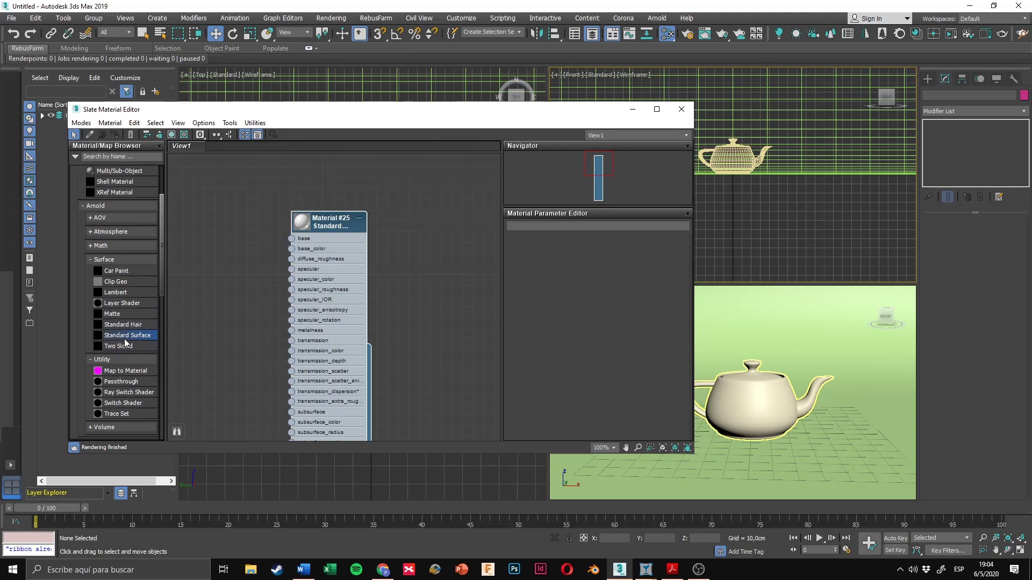
pyautogui.click(95, 208)
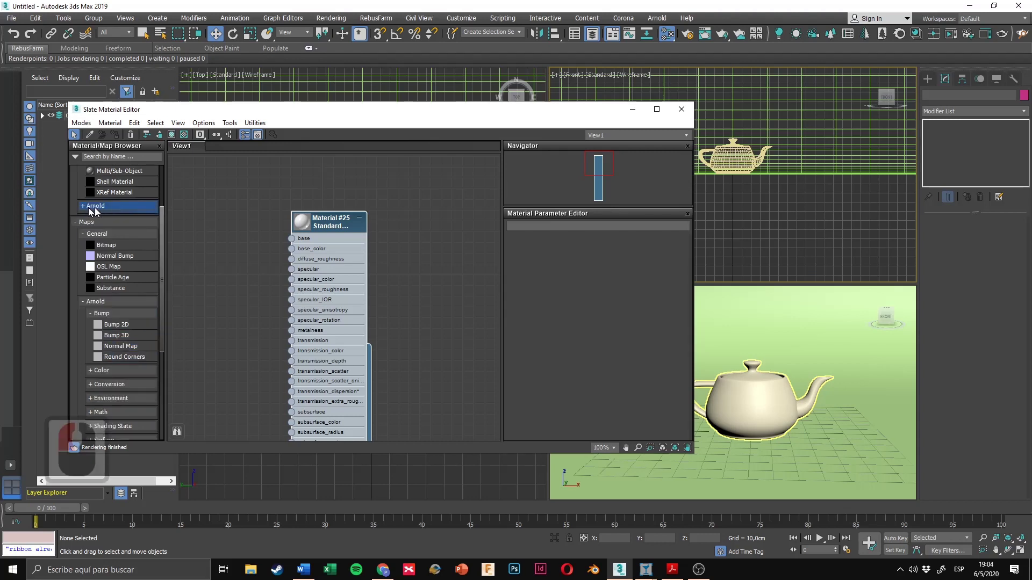
pyautogui.click(106, 208)
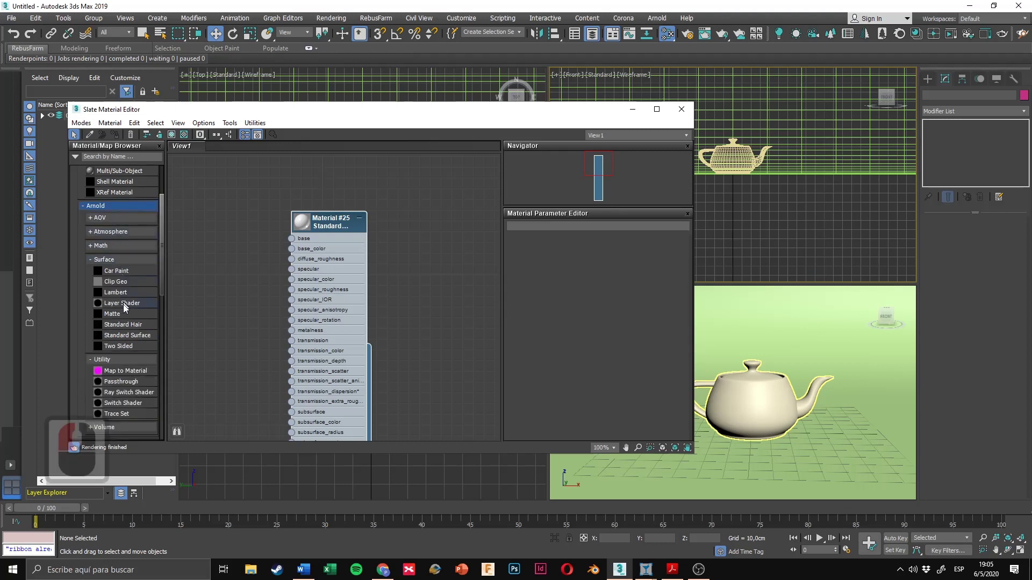
pyautogui.click(140, 337)
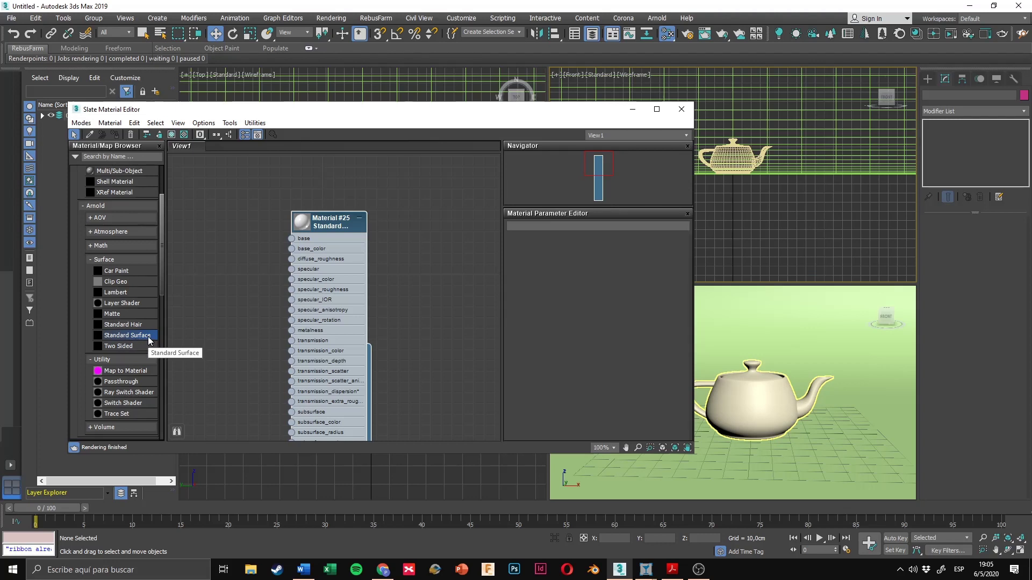
pyautogui.moveTo(149, 342); pyautogui.dragTo(449, 223)
pyautogui.click(385, 197)
pyautogui.moveTo(385, 184); pyautogui.dragTo(360, 184, button='middle')
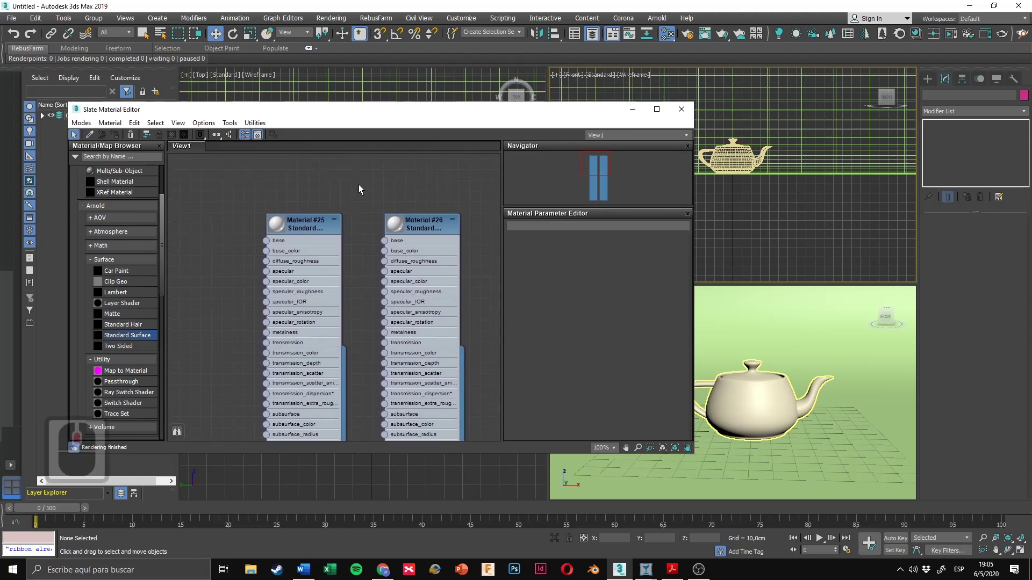
# Step: Open the first Standard Surface material's parameters, enlarge its preview sphere and show a checkered background behind it
pyautogui.click(310, 229)
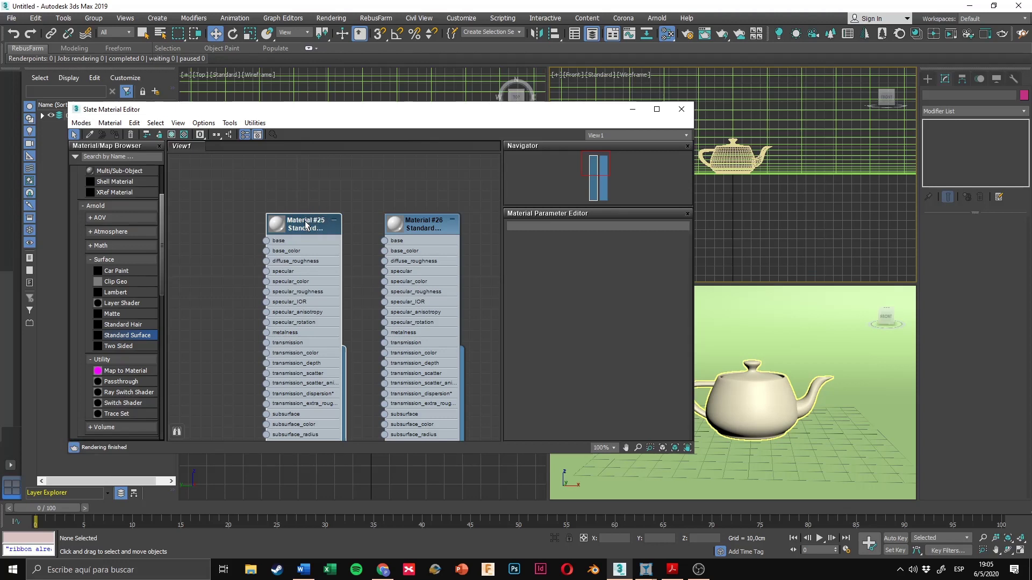
pyautogui.doubleClick(306, 224)
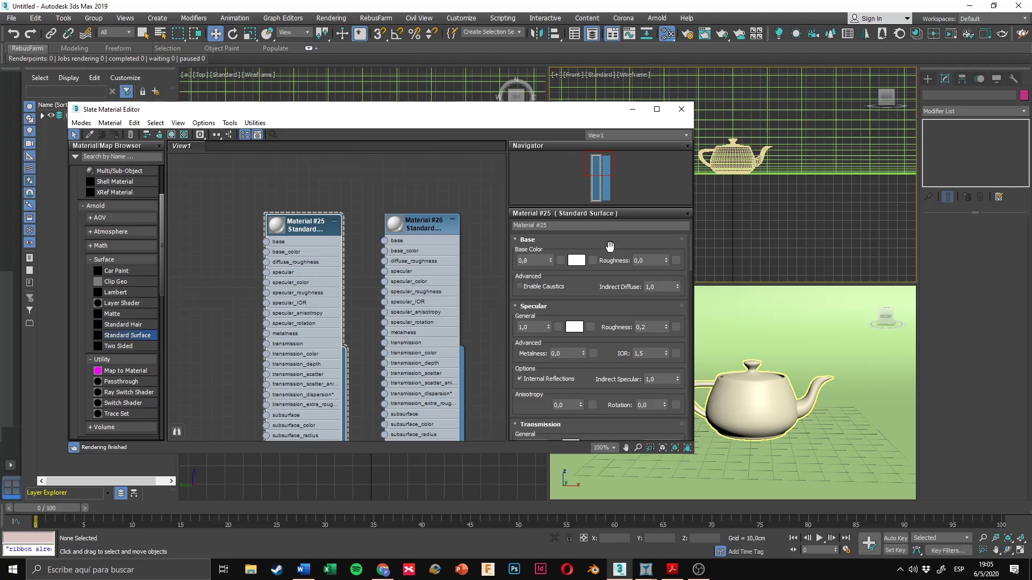
pyautogui.moveTo(609, 246); pyautogui.dragTo(610, 244)
pyautogui.doubleClick(277, 225)
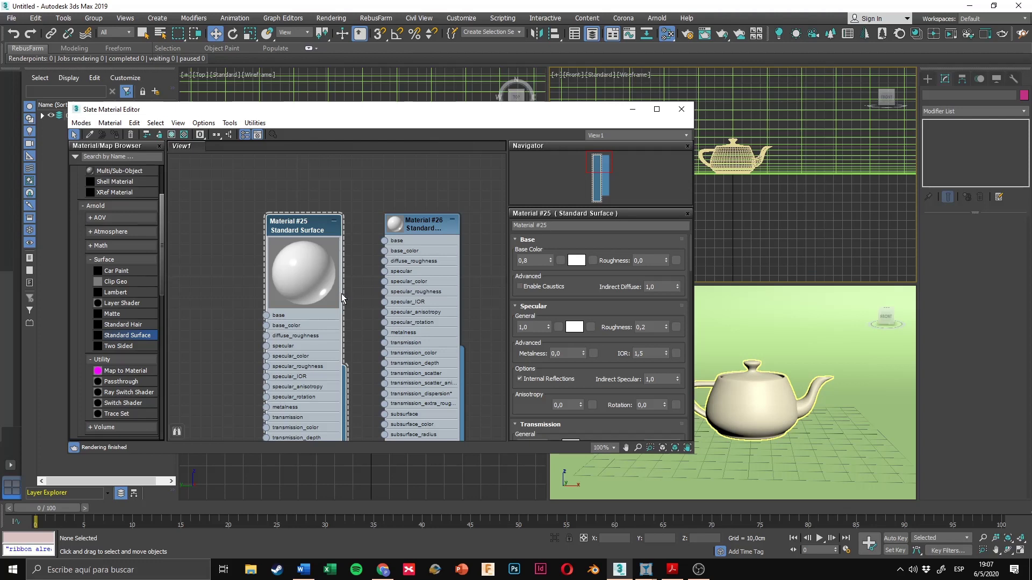
pyautogui.click(184, 135)
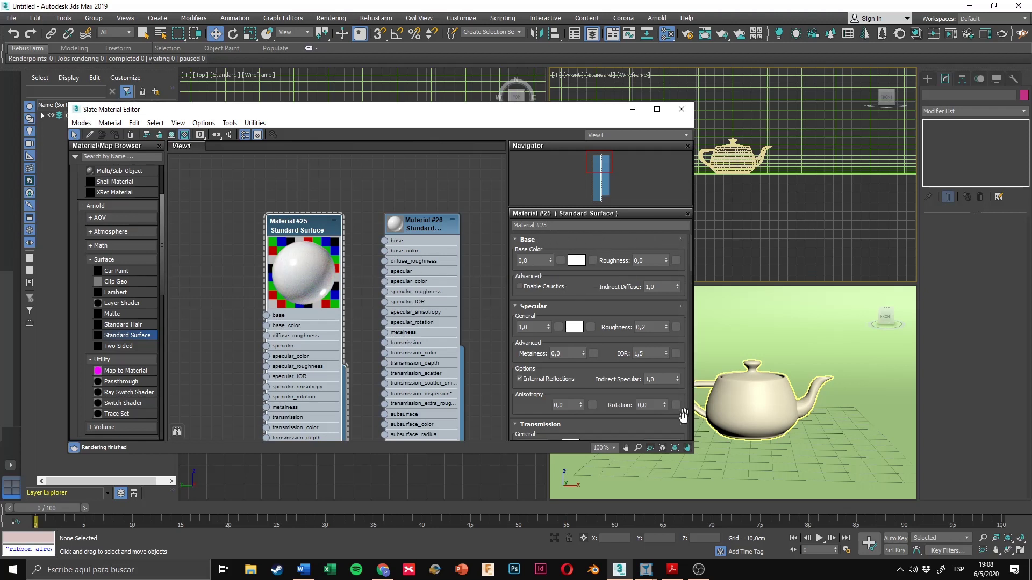
# Step: Review the first material's parameters, from base and specular through transmission, subsurface, coat and sheen
pyautogui.moveTo(529, 408); pyautogui.dragTo(533, 294)
pyautogui.scroll(-5, 533, 293)
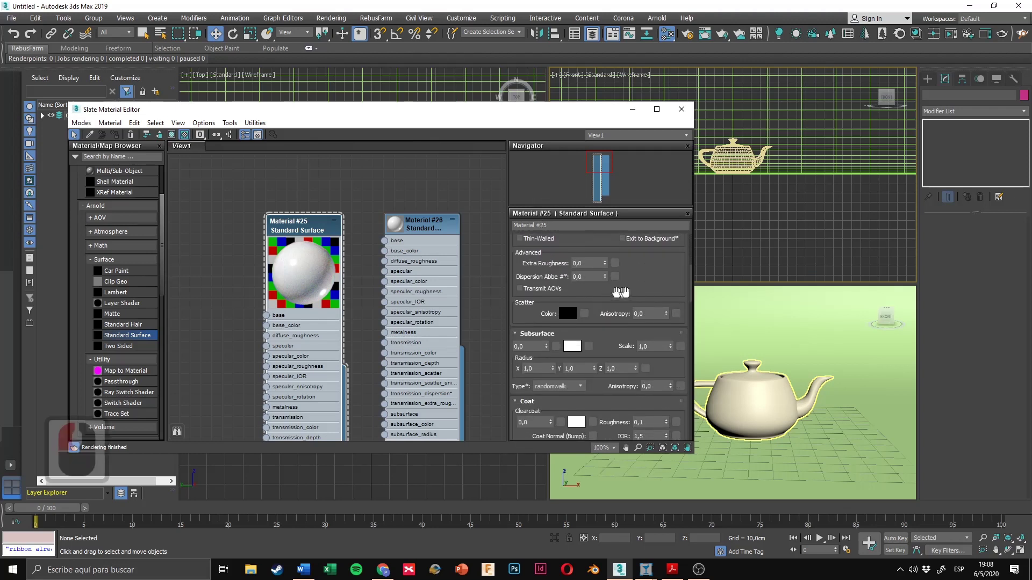
pyautogui.scroll(-6, 640, 275)
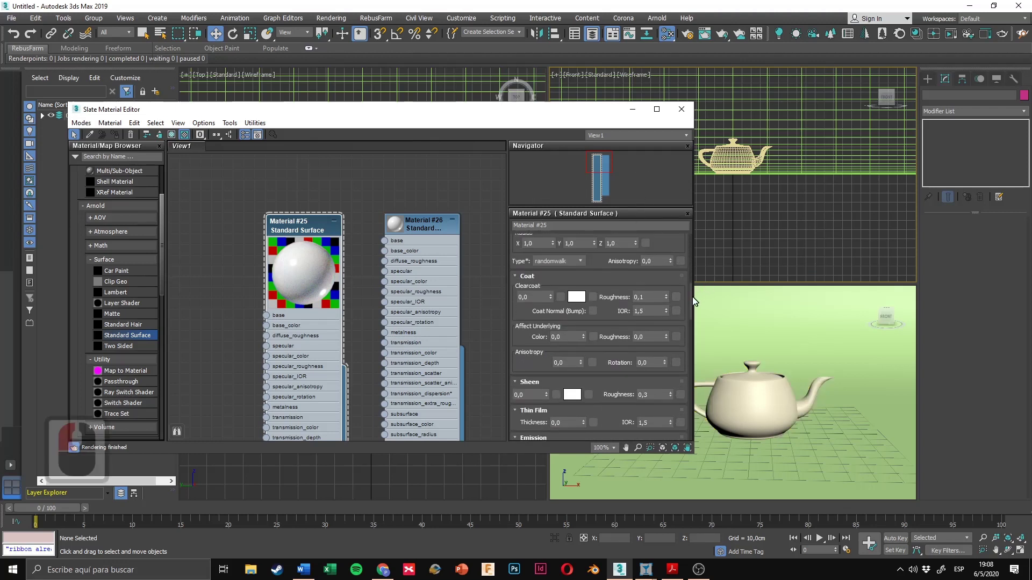
pyautogui.moveTo(690, 305); pyautogui.dragTo(687, 236)
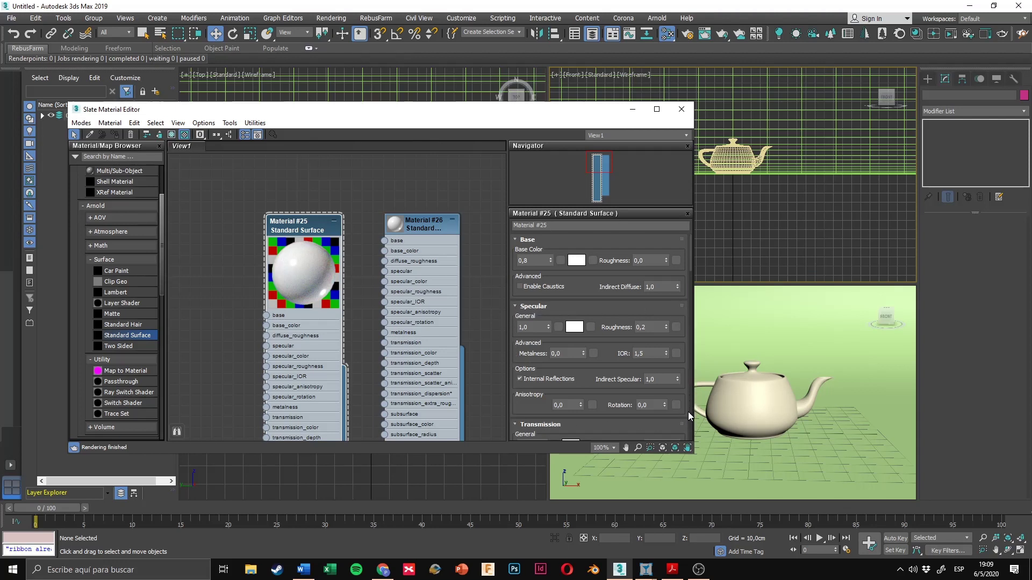
pyautogui.scroll(-5, 687, 410)
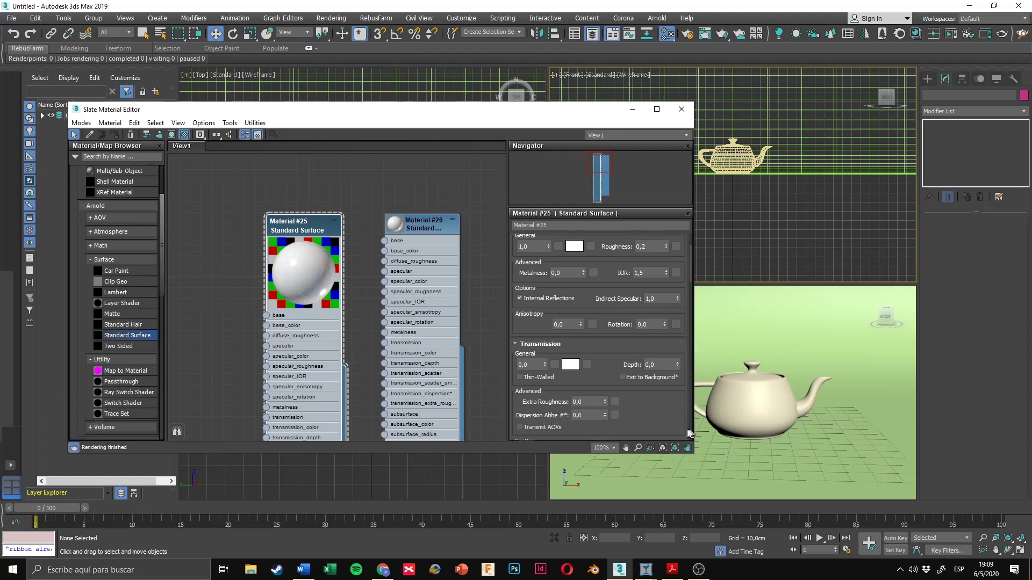
# Step: Set the first material's specular weight to 0,0 so that it has no specular reflection
pyautogui.scroll(-6, 672, 424)
pyautogui.scroll(8, 618, 392)
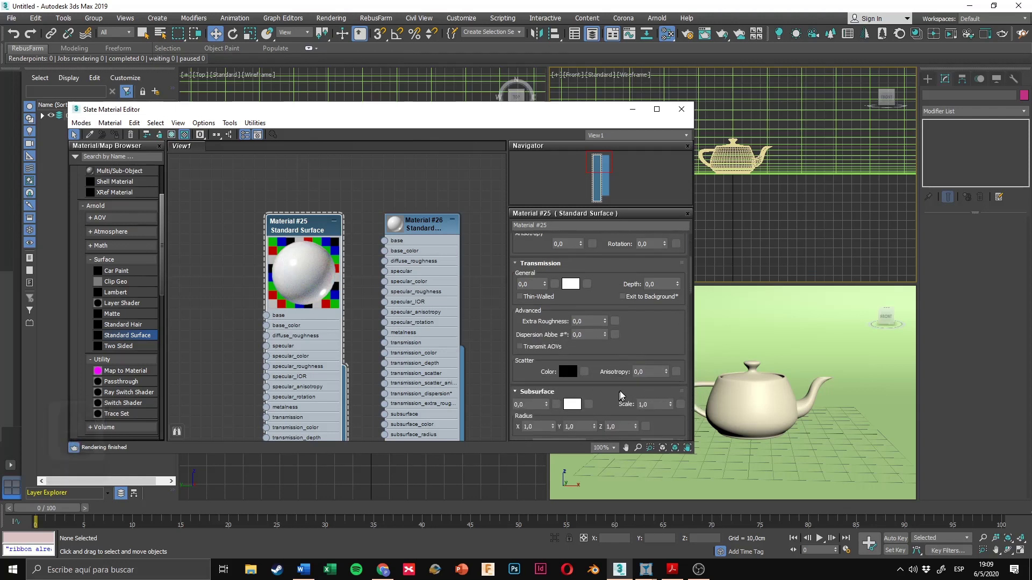
pyautogui.scroll(2, 630, 360)
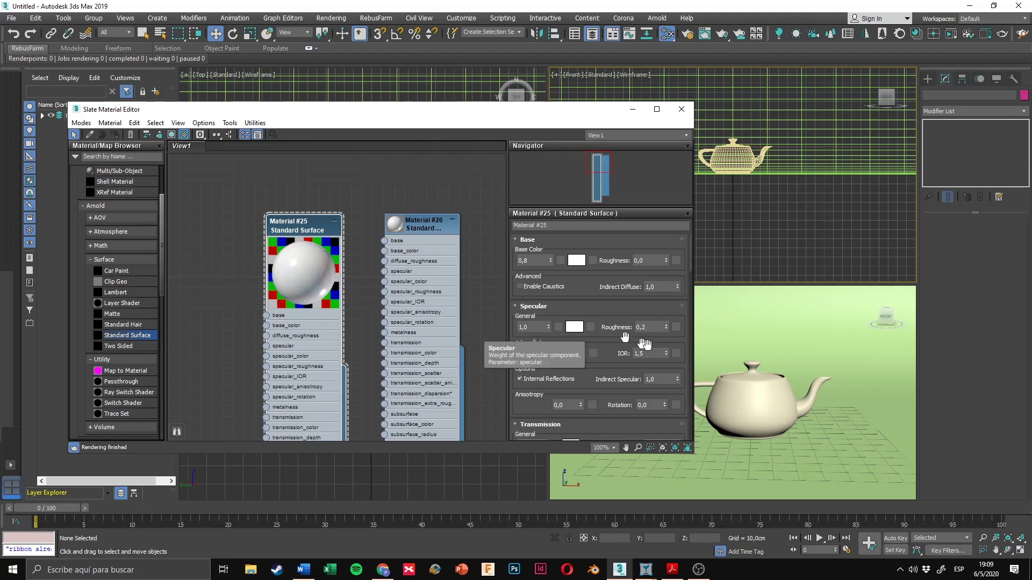
pyautogui.doubleClick(532, 328)
pyautogui.moveTo(550, 329); pyautogui.dragTo(546, 476)
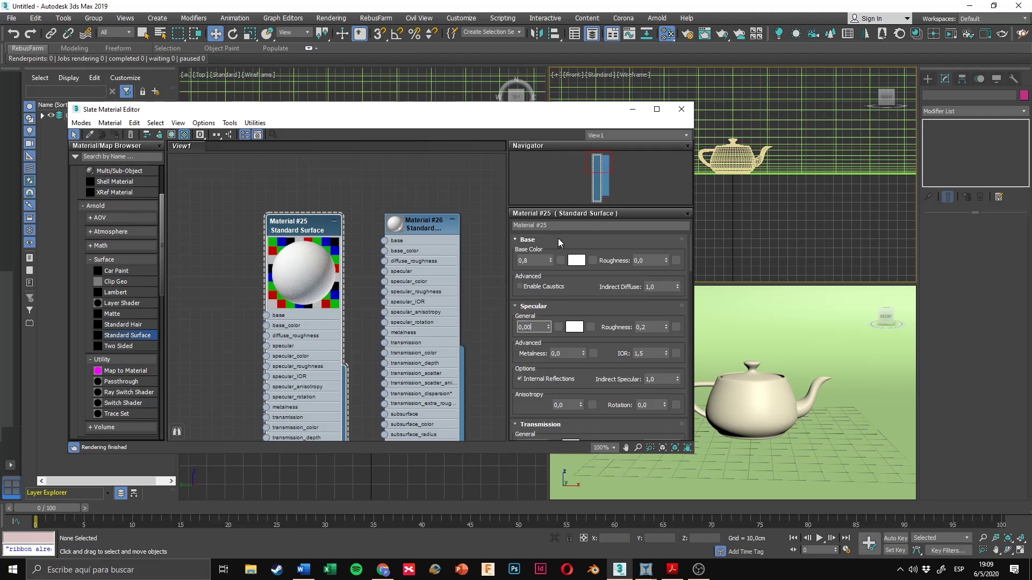
# Step: Rename the first Standard Surface material as "Fondo infinito"
pyautogui.click(571, 225)
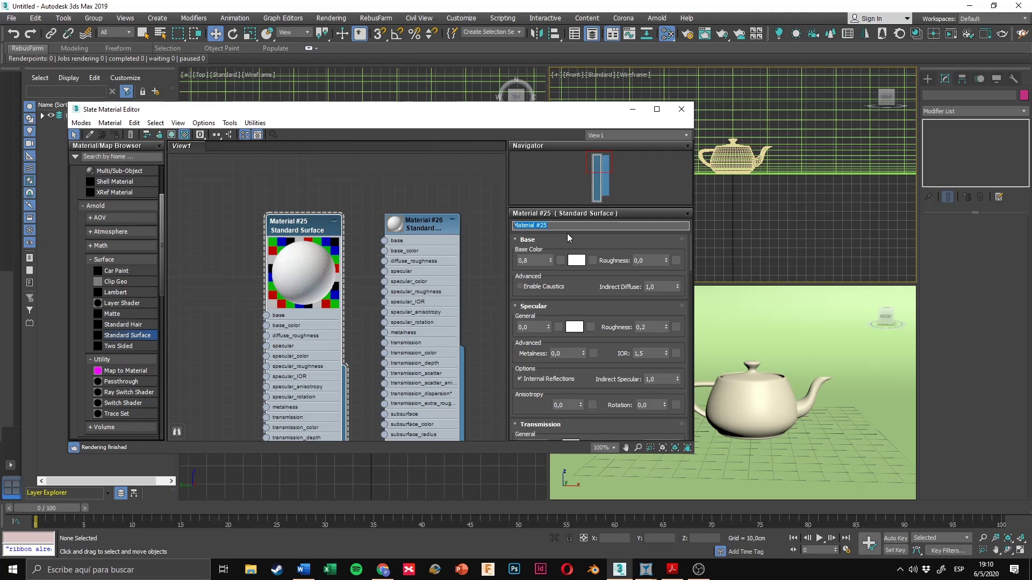
pyautogui.write('Fondo')
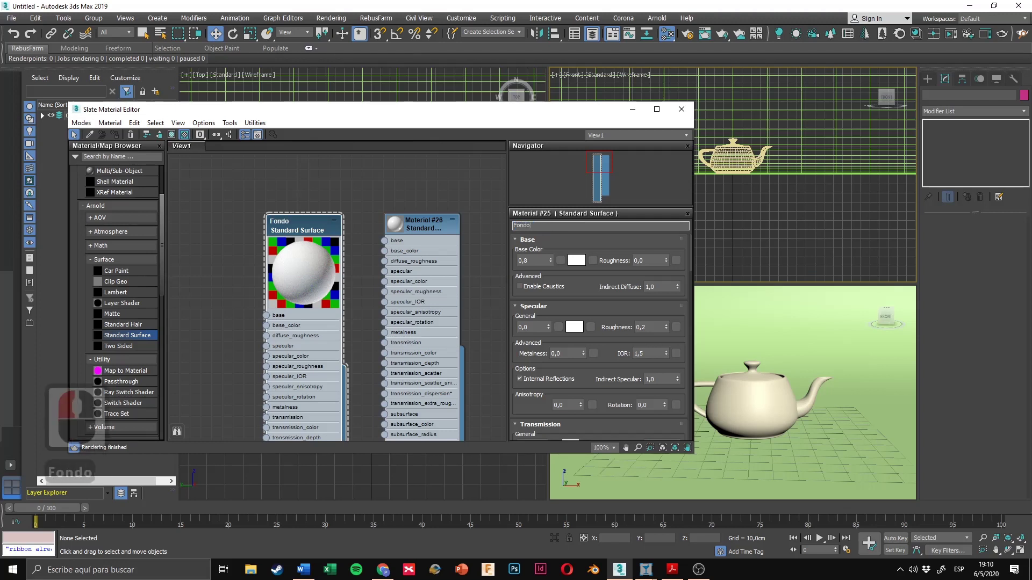
pyautogui.write(' infinito')
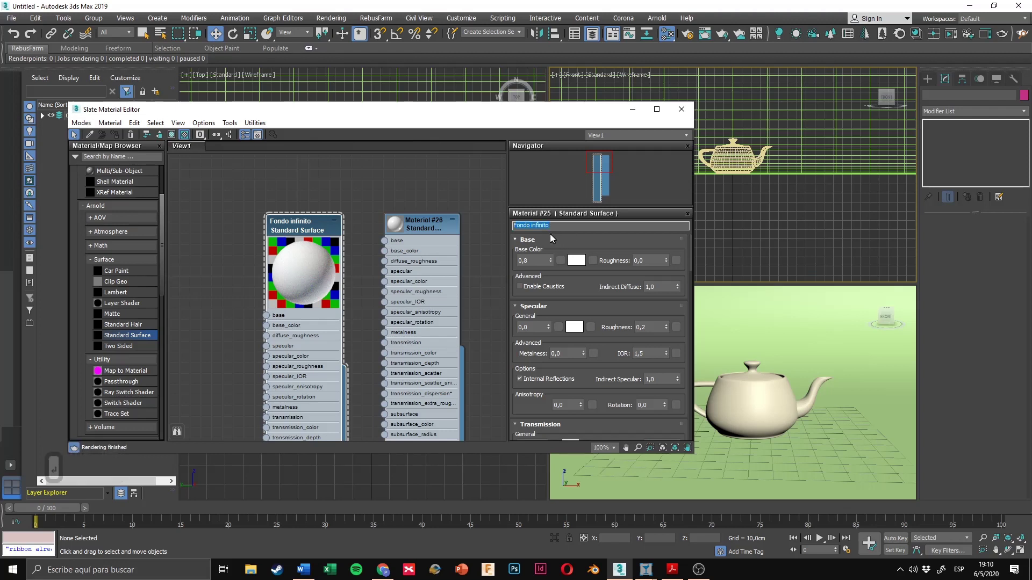
pyautogui.press('Return')
# Step: Open the second Standard Surface material's parameters, enlarge its preview sphere and show a checkered background behind it
pyautogui.doubleClick(412, 227)
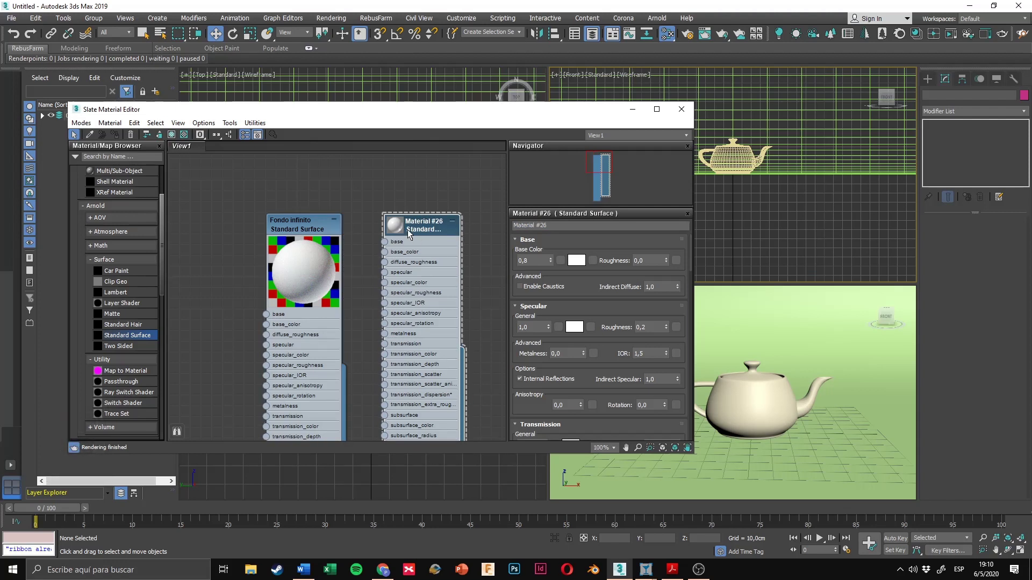
pyautogui.doubleClick(397, 228)
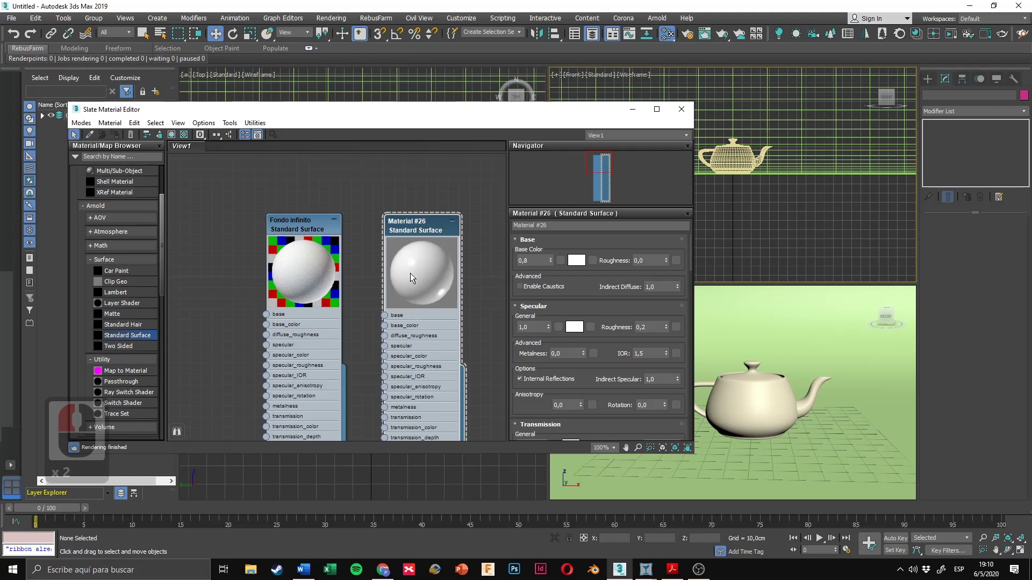
pyautogui.click(184, 136)
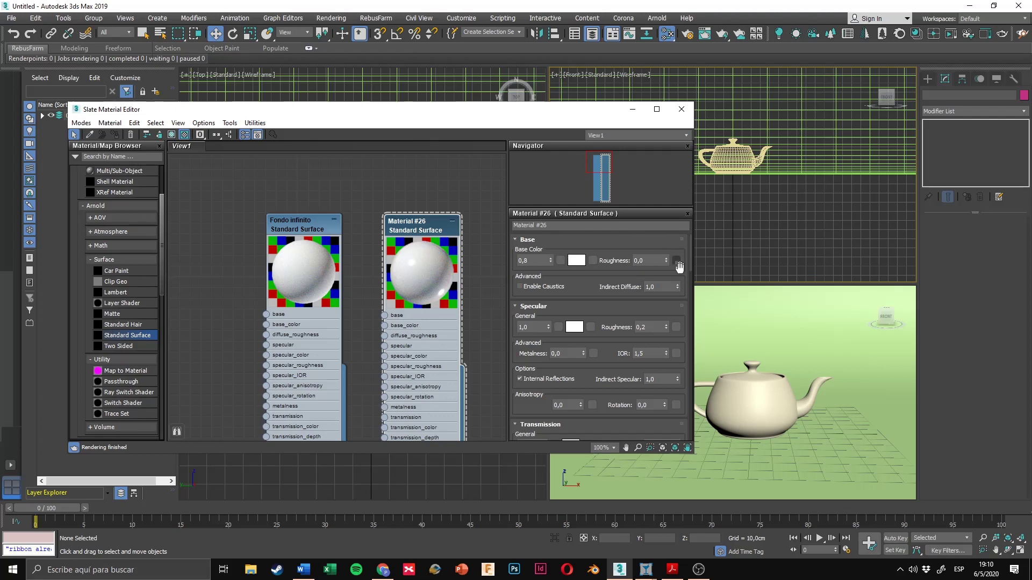
# Step: Set the second material's base color to orange, about red 0,929, green 0,369 and blue 0,063
pyautogui.click(577, 262)
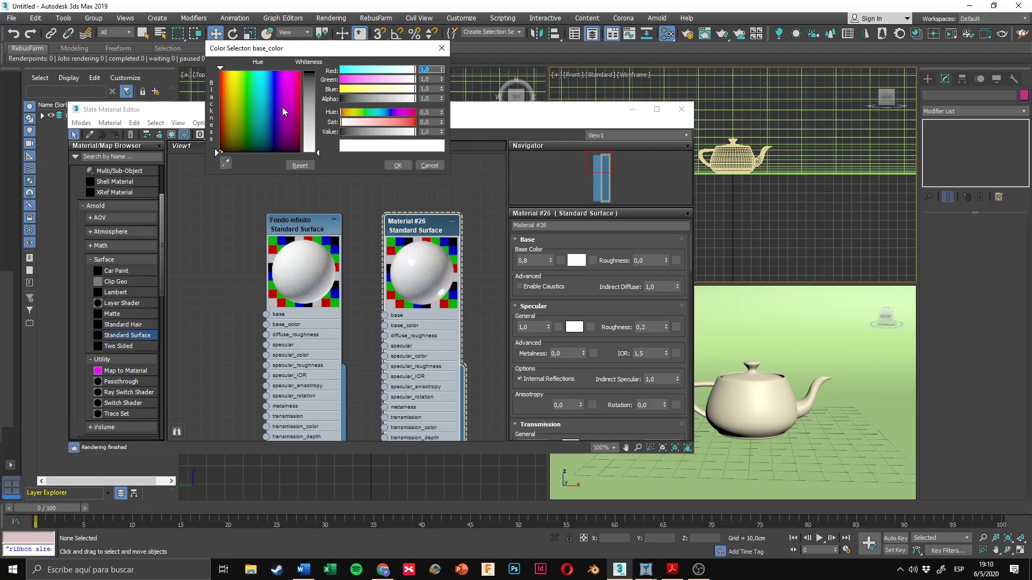
pyautogui.click(228, 83)
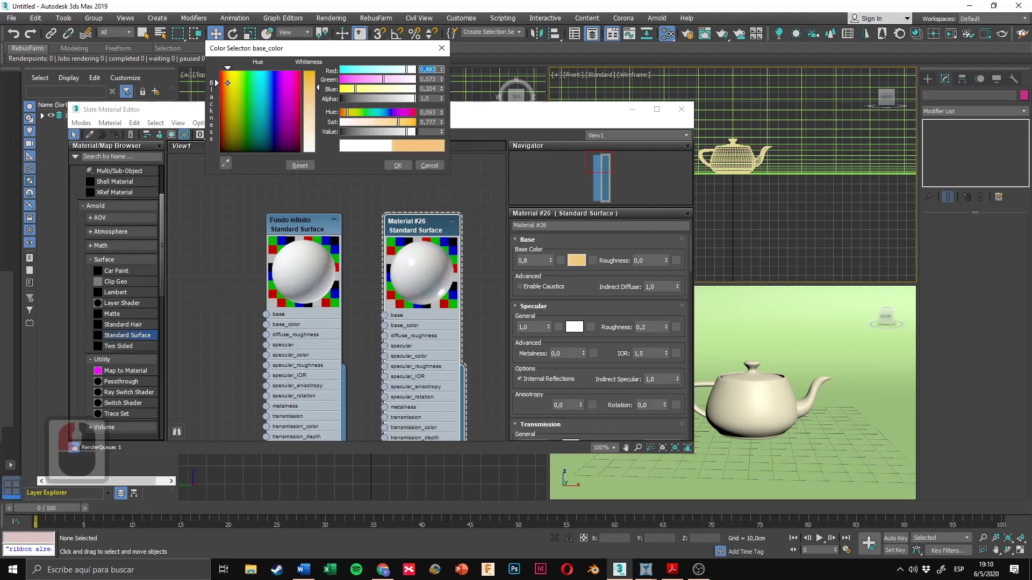
pyautogui.moveTo(228, 83); pyautogui.dragTo(225, 77)
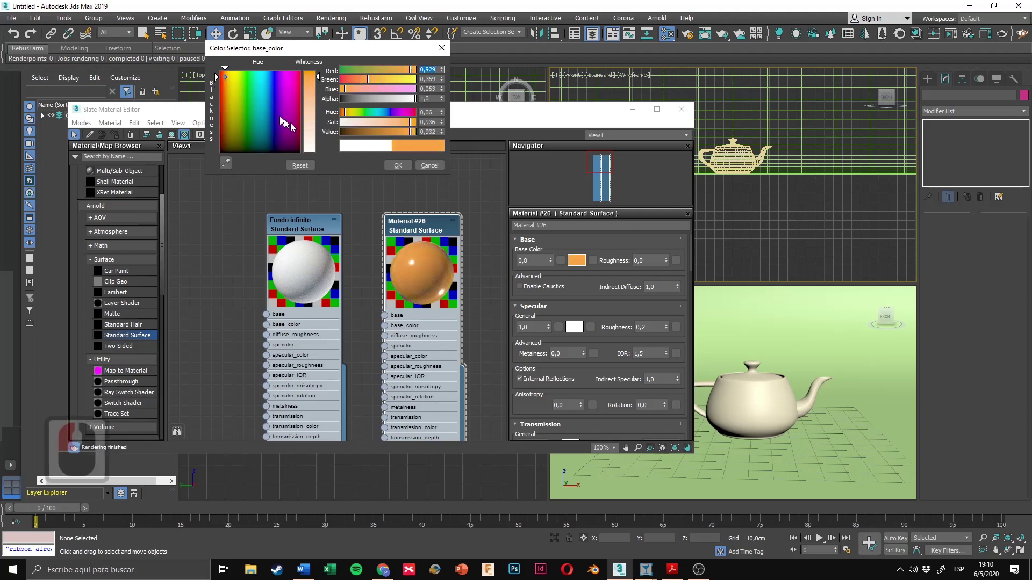
pyautogui.click(399, 164)
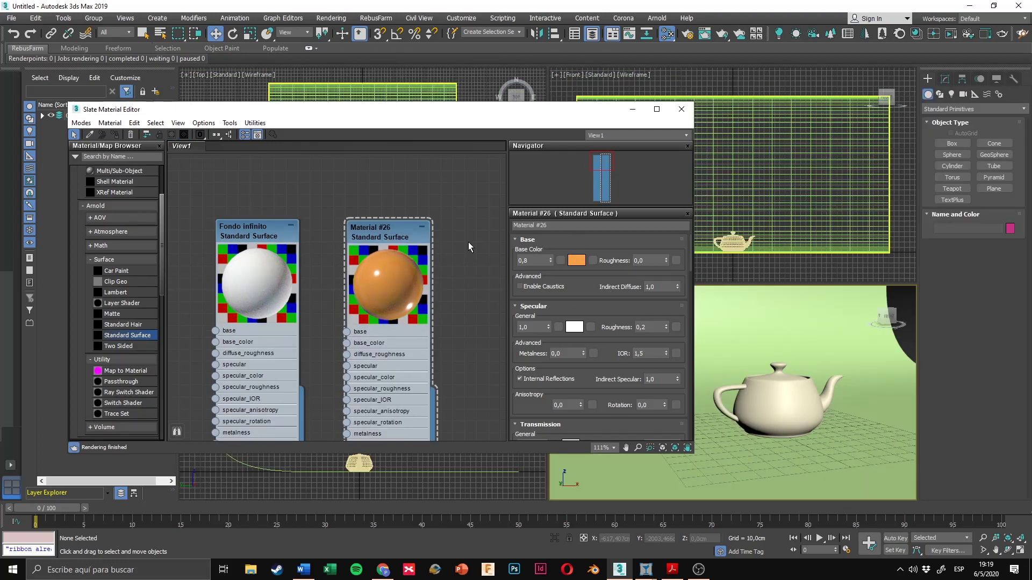
# Step: Rename the orange Standard Surface material as "Tetera"
pyautogui.scroll(-4, 468, 241)
pyautogui.moveTo(463, 267); pyautogui.dragTo(461, 254, button='middle')
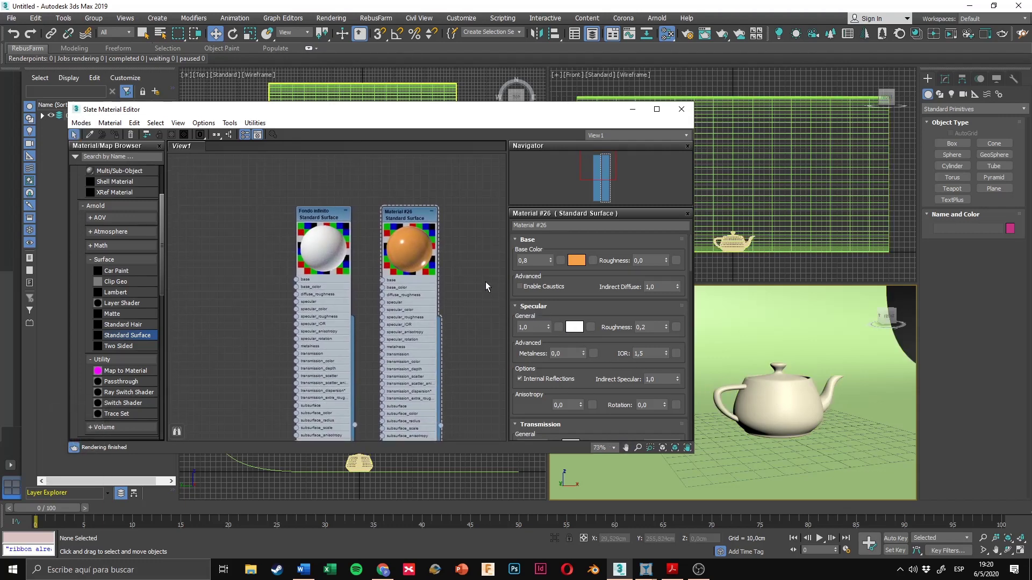
pyautogui.click(558, 226)
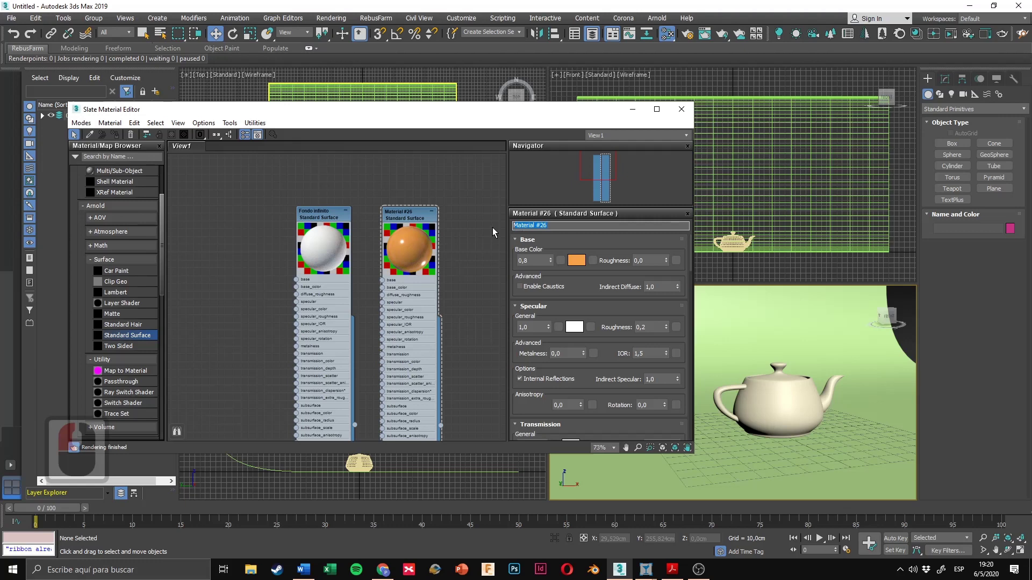
pyautogui.write('Tet')
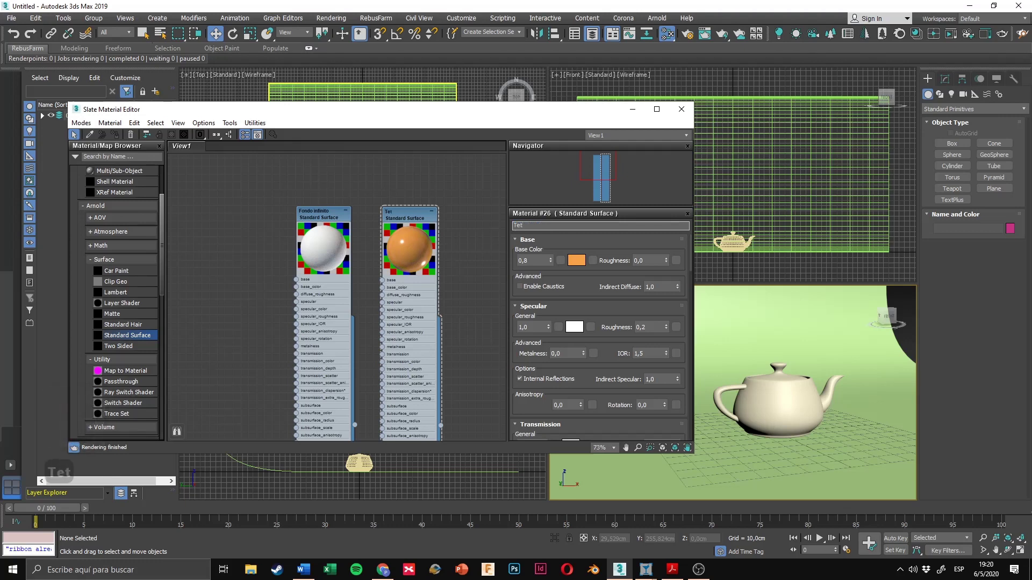
pyautogui.write('era')
pyautogui.press('Return')
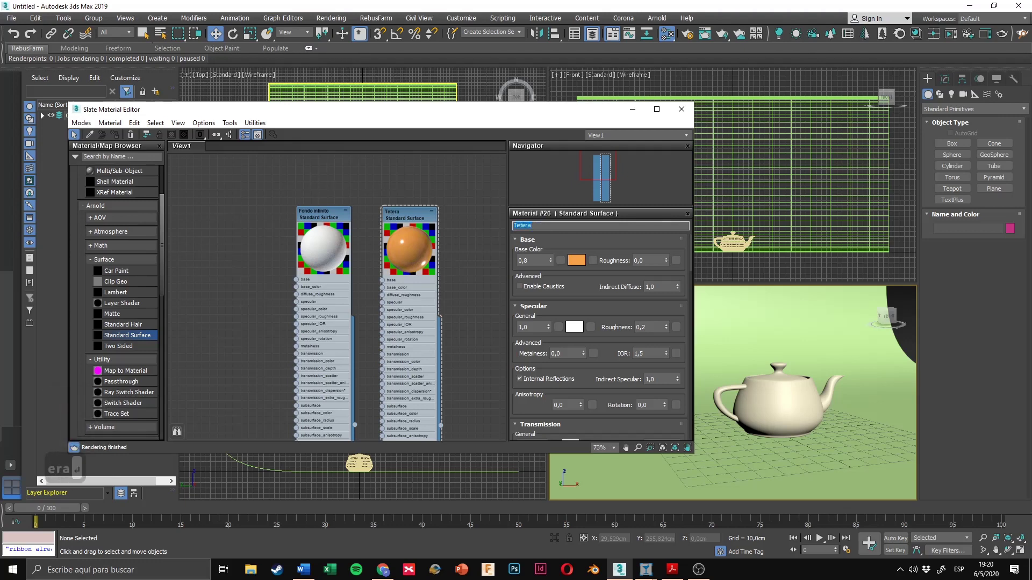
pyautogui.click(543, 227)
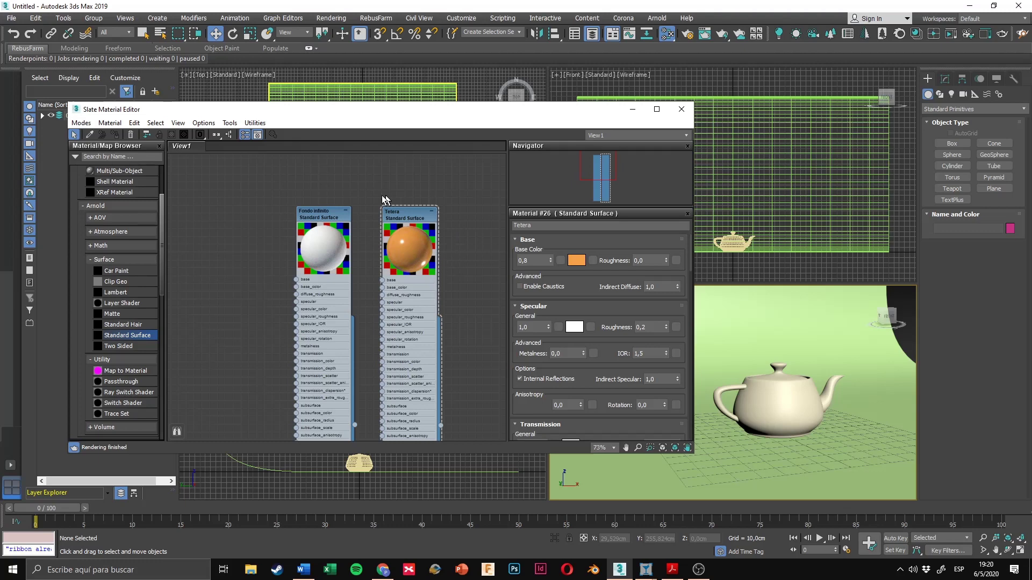
# Step: Assign the Fondo infinito material to the curved backdrop by connecting its node output to the object in the perspective view
pyautogui.moveTo(364, 180); pyautogui.dragTo(268, 300)
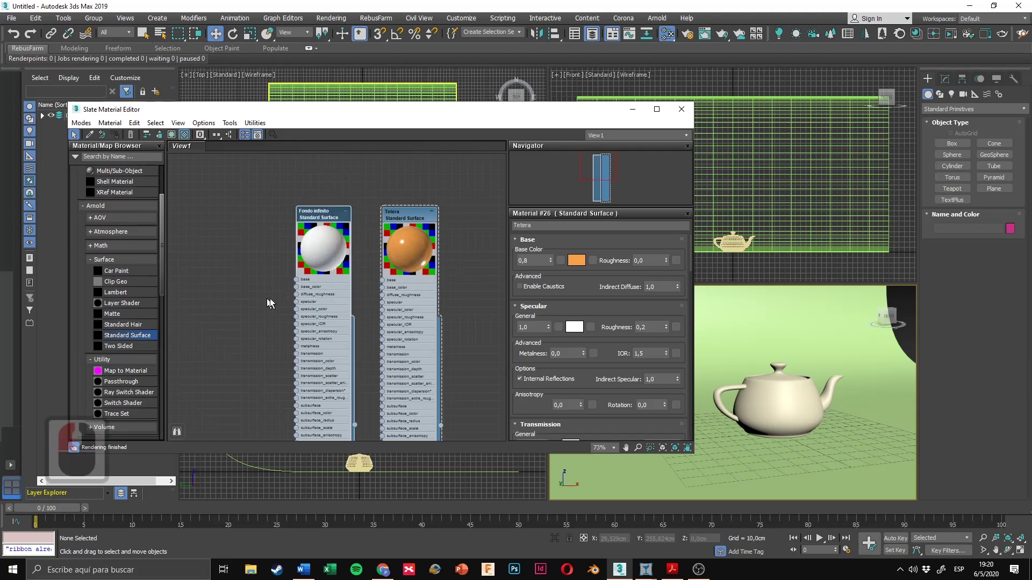
pyautogui.click(370, 272)
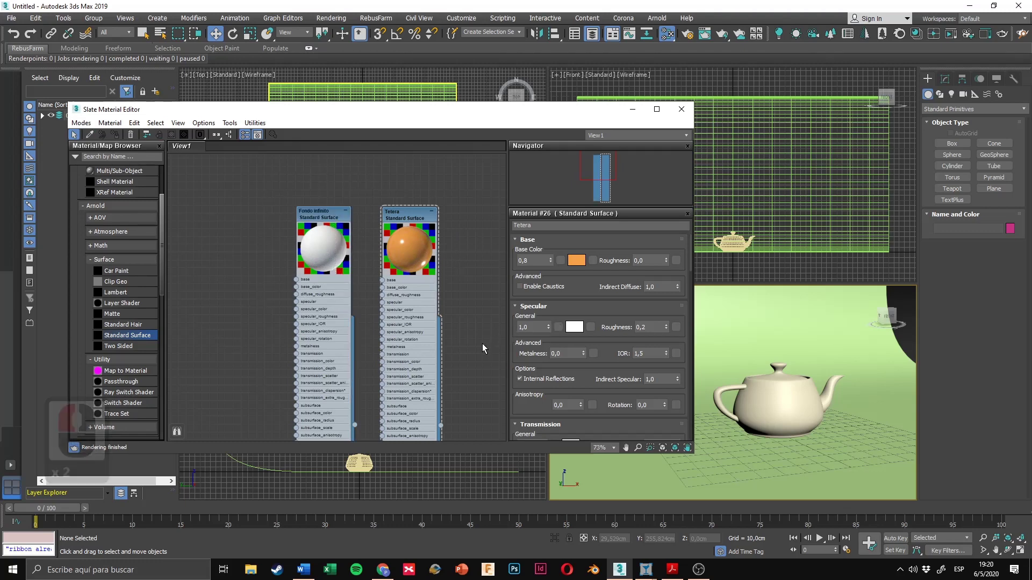
pyautogui.scroll(-3, 367, 360)
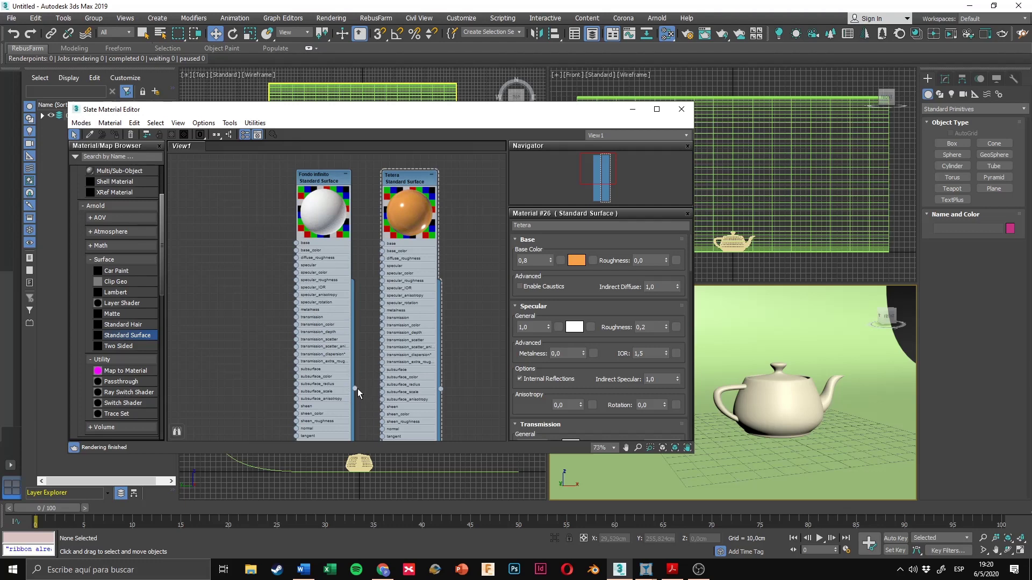
pyautogui.moveTo(356, 389); pyautogui.dragTo(773, 328)
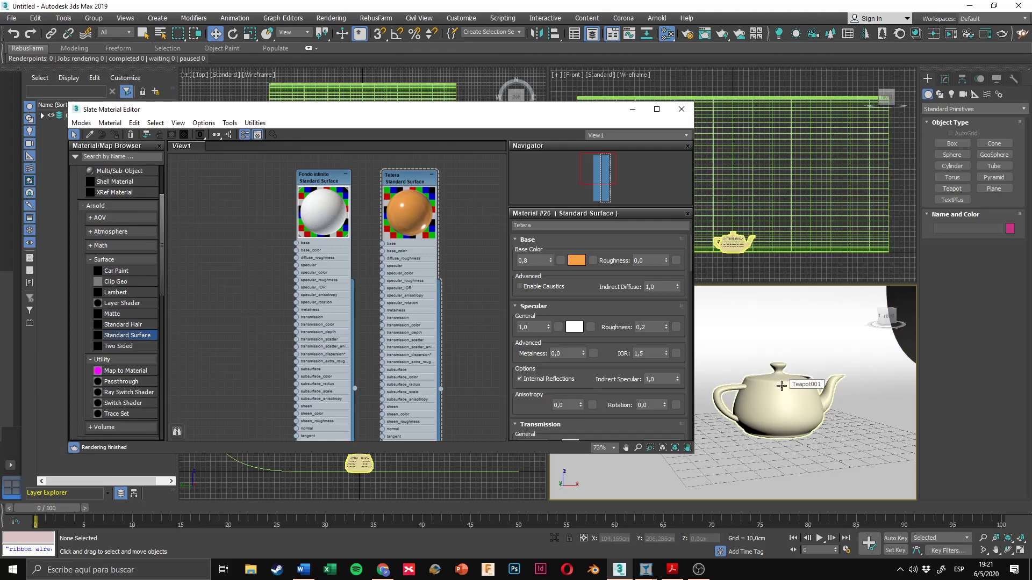
# Step: Select the teapot and assign the Tetera material to it
pyautogui.click(791, 392)
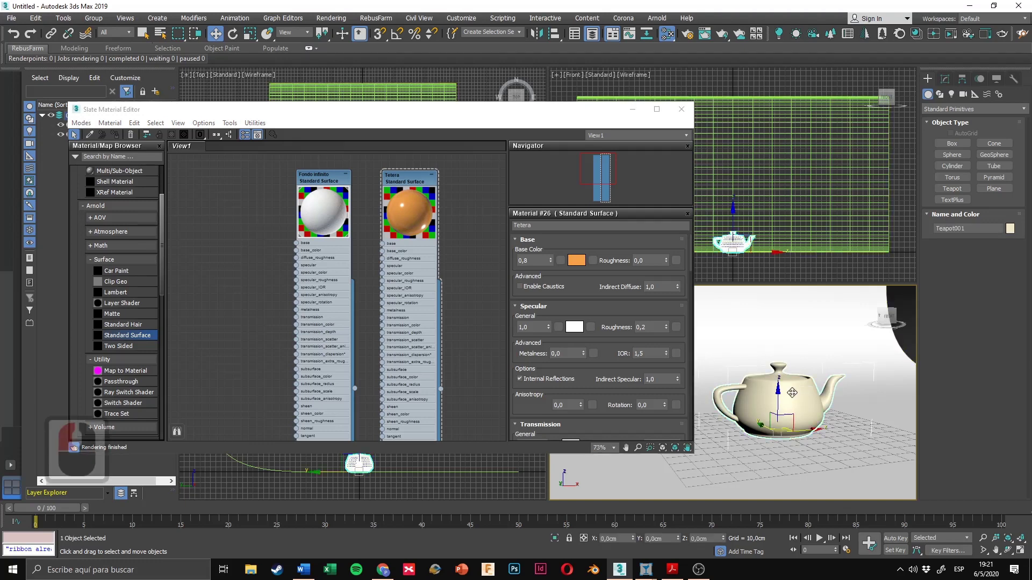
pyautogui.click(409, 181)
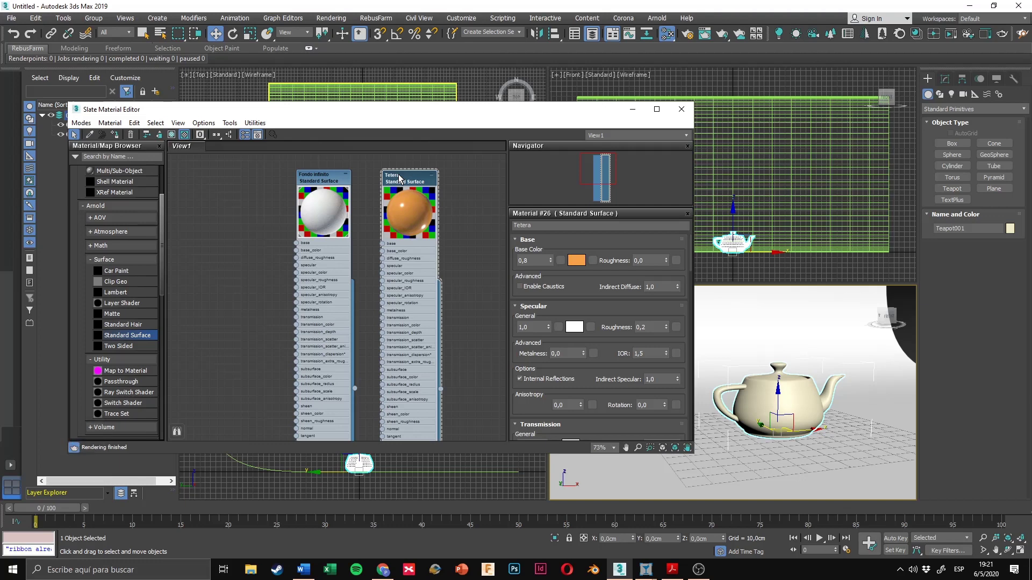
pyautogui.click(115, 136)
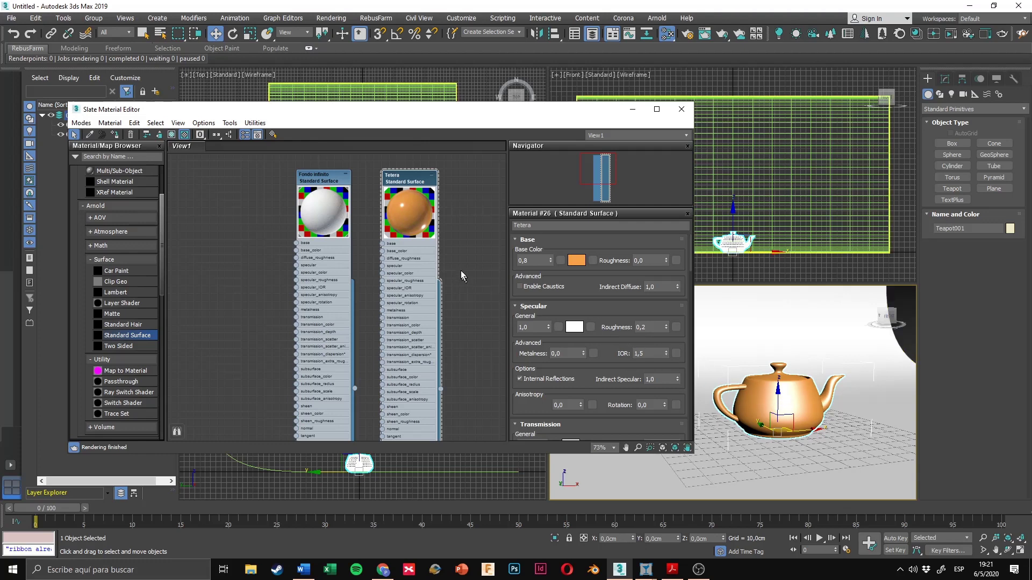
# Step: Try green and purple base colors on the Tetera material and discard the color change
pyautogui.click(444, 218)
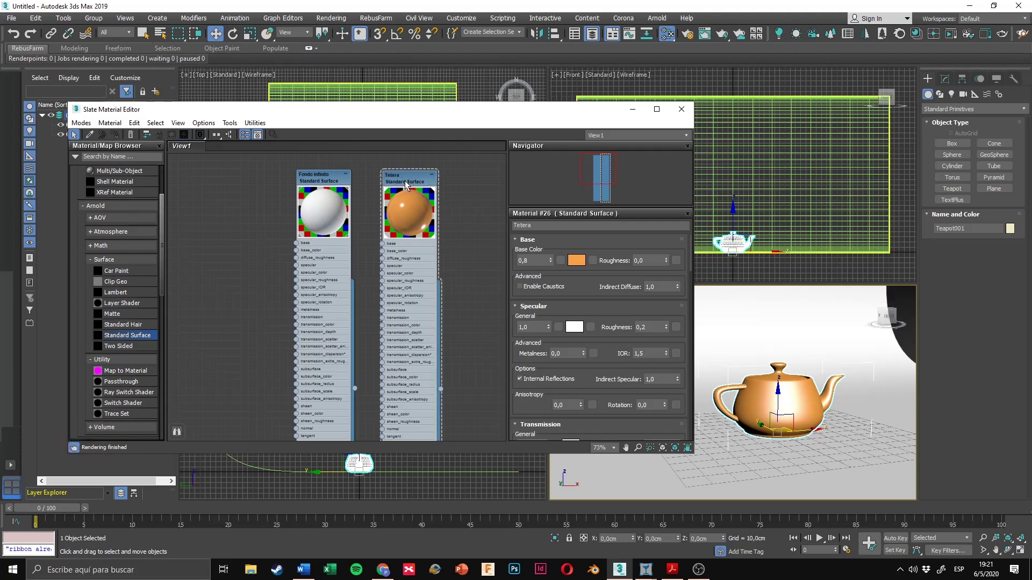
pyautogui.click(576, 260)
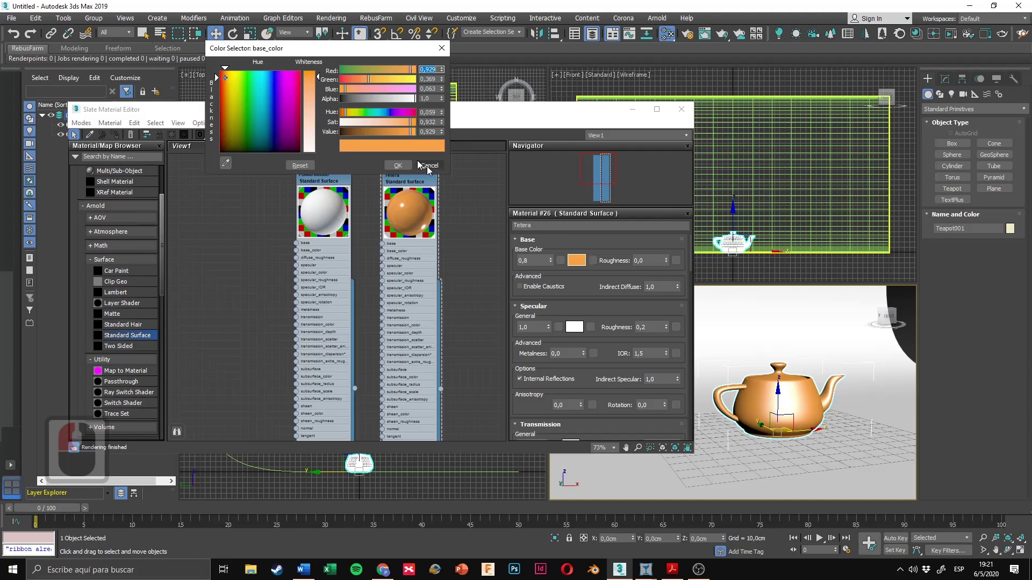
pyautogui.click(248, 87)
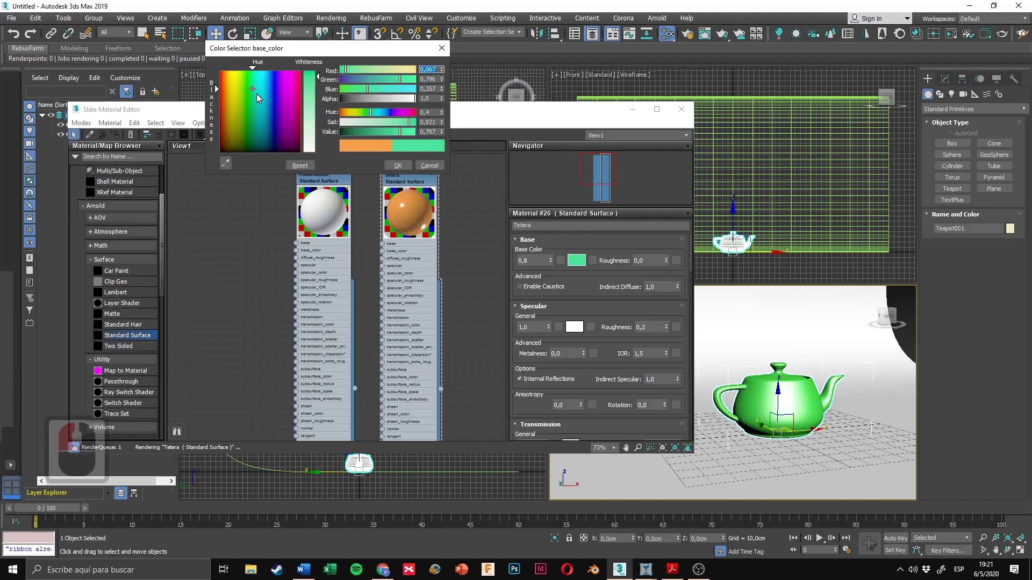
pyautogui.click(281, 91)
pyautogui.click(254, 92)
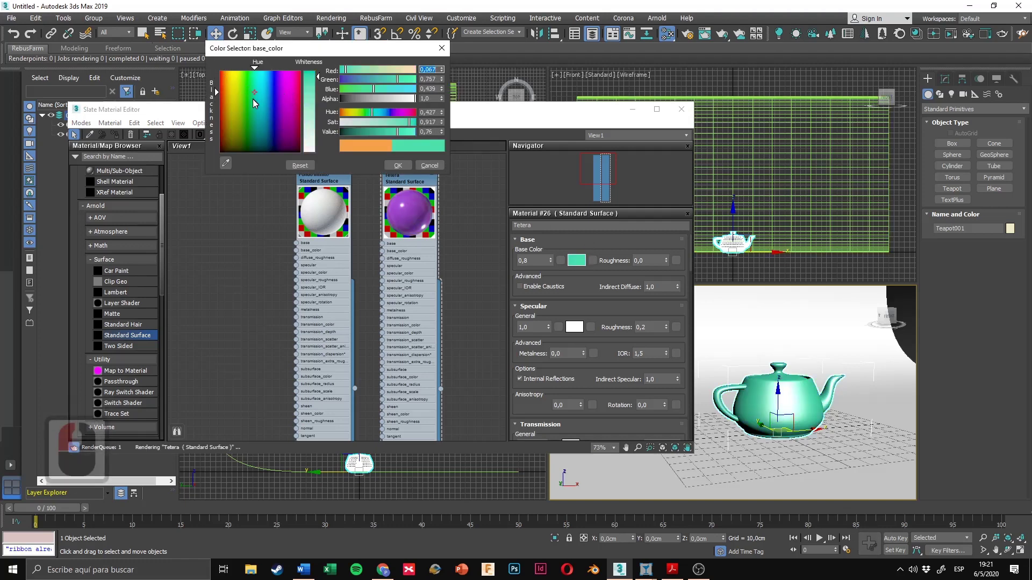
pyautogui.click(431, 167)
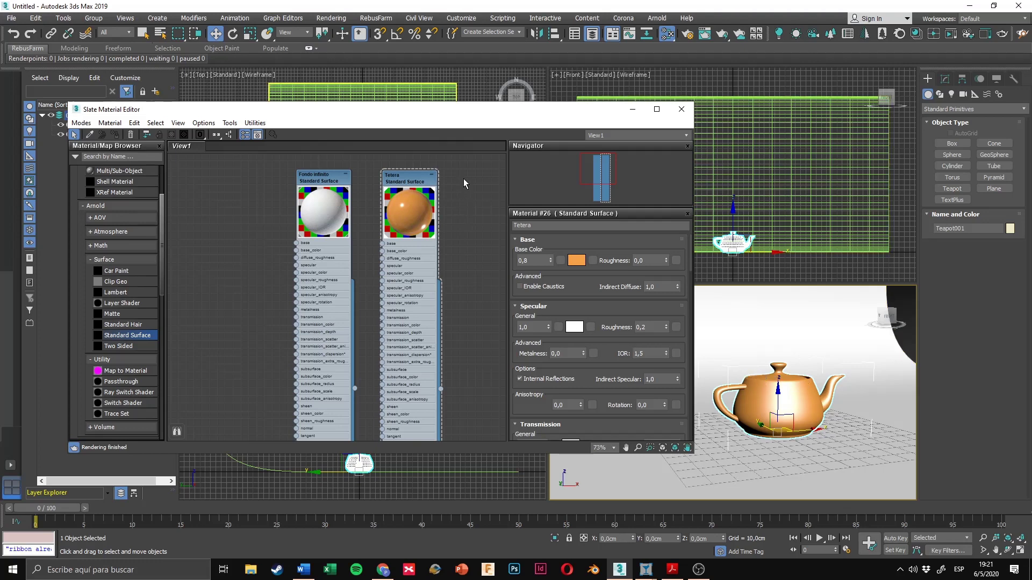
# Step: Inspect the Fondo infinito and Tetera material nodes up close and deselect the teapot
pyautogui.scroll(9, 465, 184)
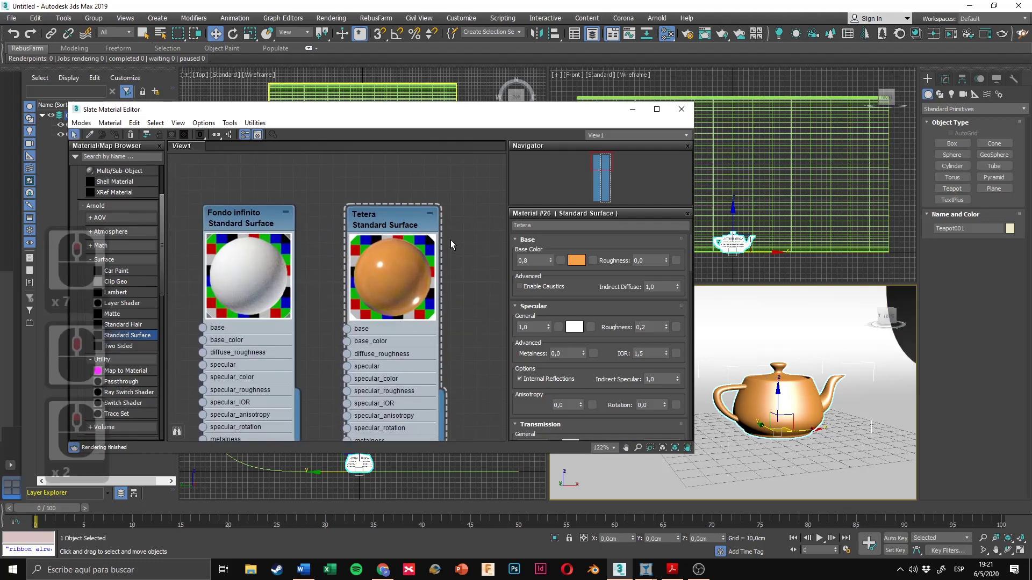
pyautogui.scroll(2, 451, 245)
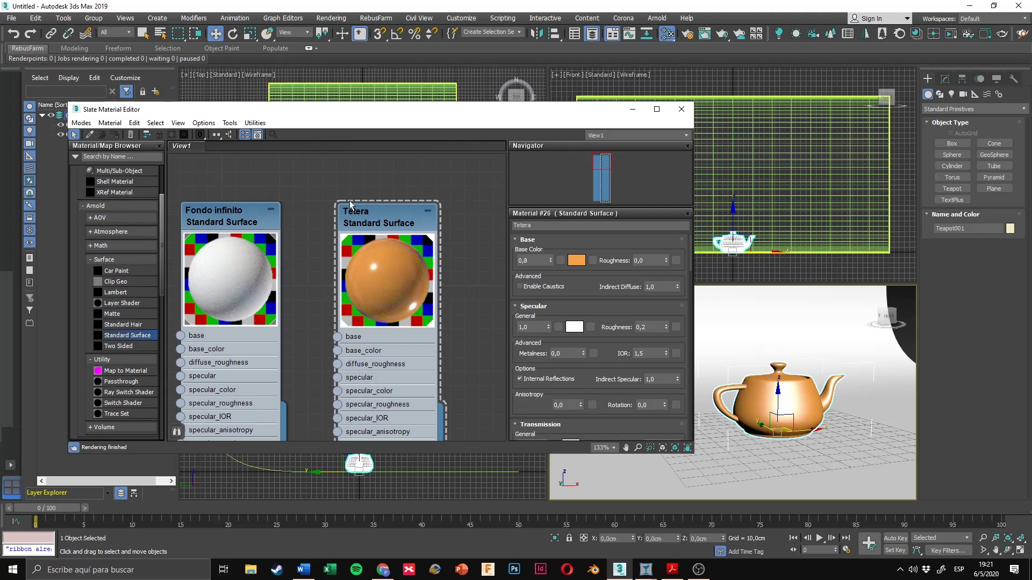
pyautogui.doubleClick(376, 207)
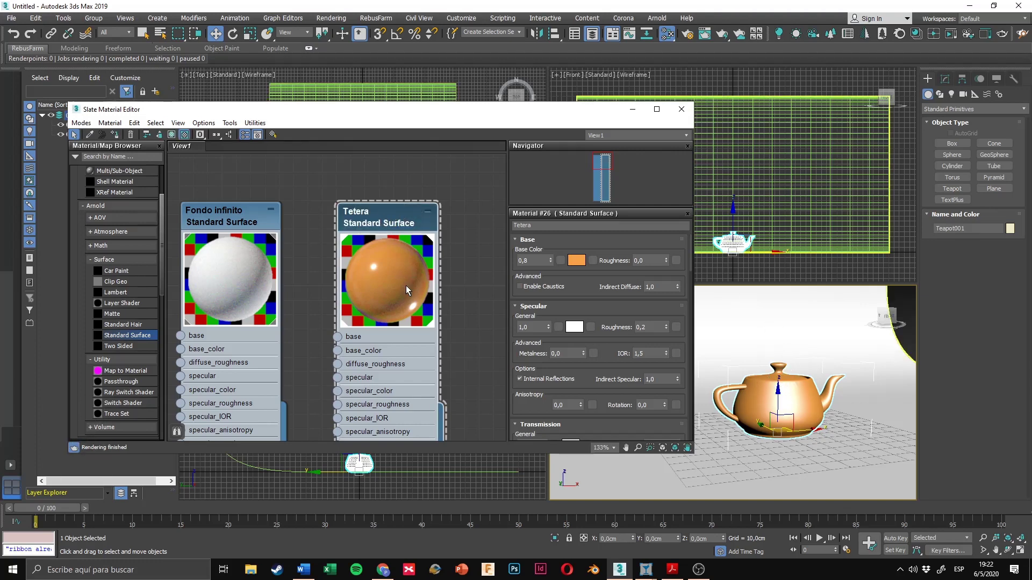
pyautogui.moveTo(283, 238); pyautogui.dragTo(329, 249, button='middle')
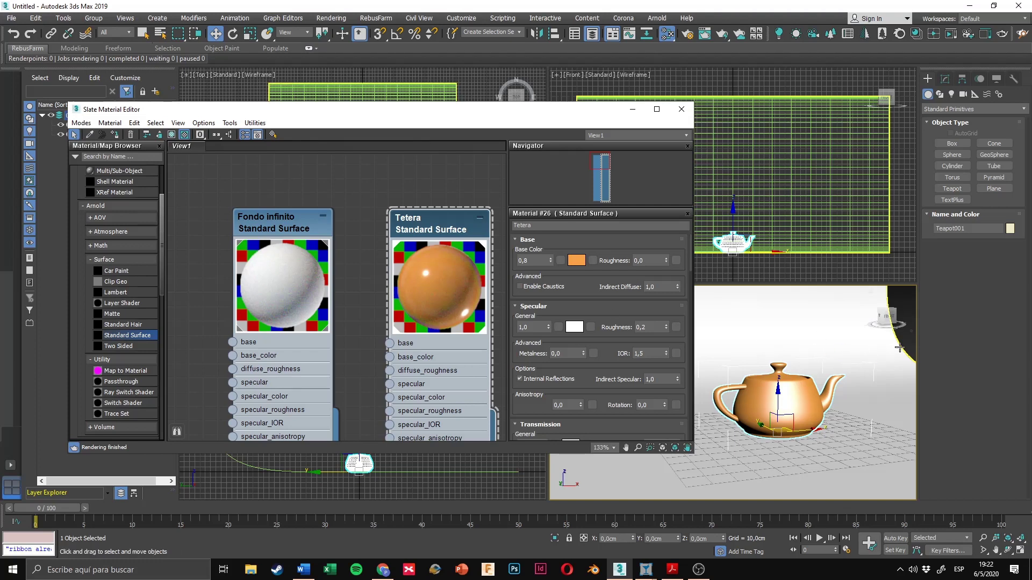
pyautogui.click(906, 352)
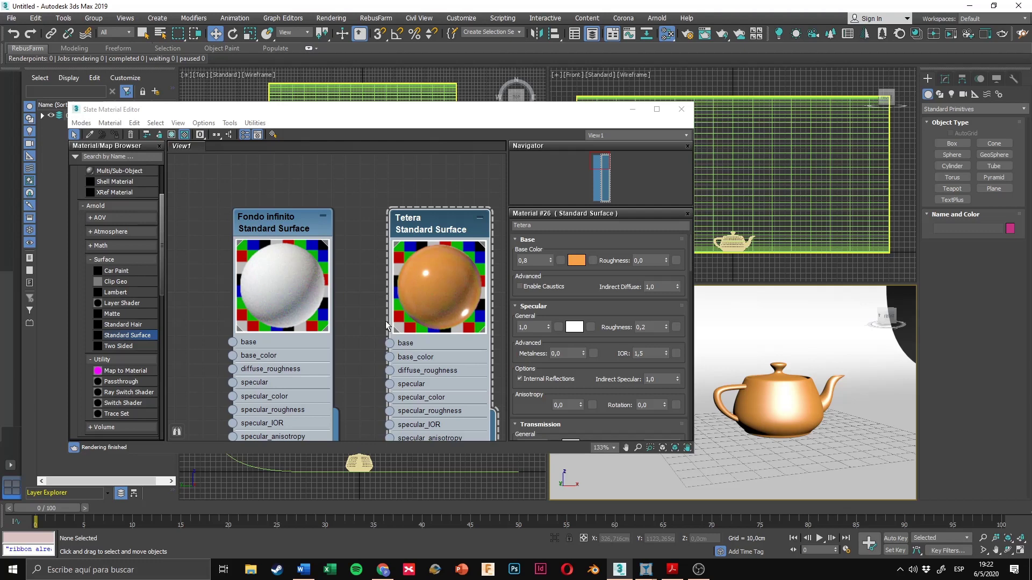
# Step: Select the curved backdrop and close the Slate Material Editor
pyautogui.click(756, 327)
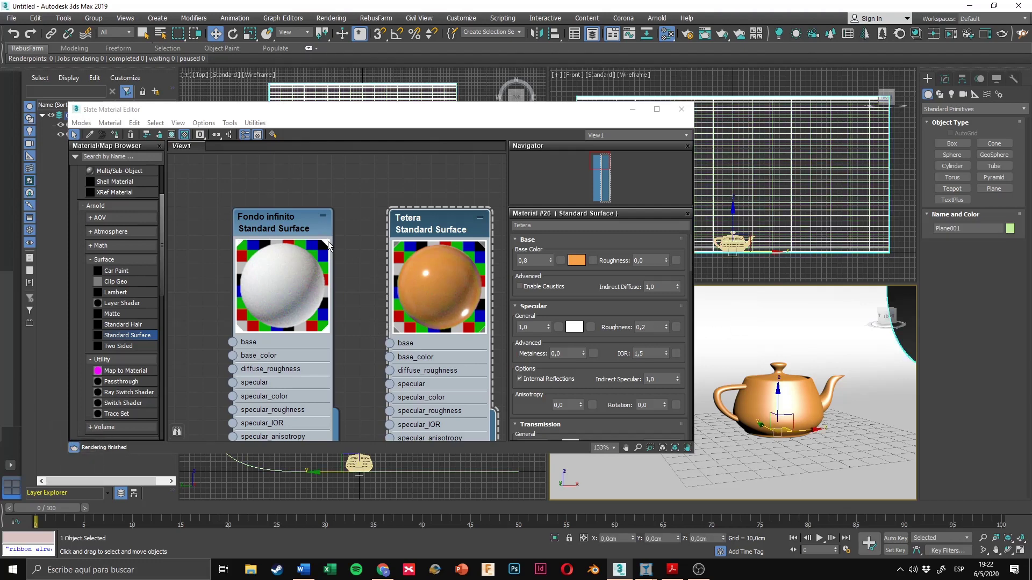
pyautogui.click(367, 239)
pyautogui.scroll(-4, 365, 239)
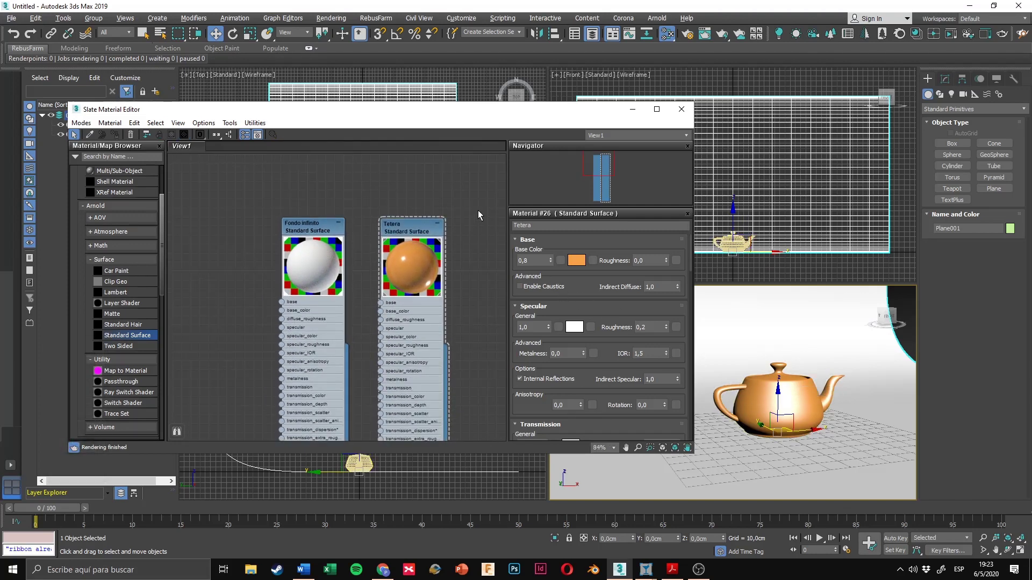
pyautogui.click(681, 110)
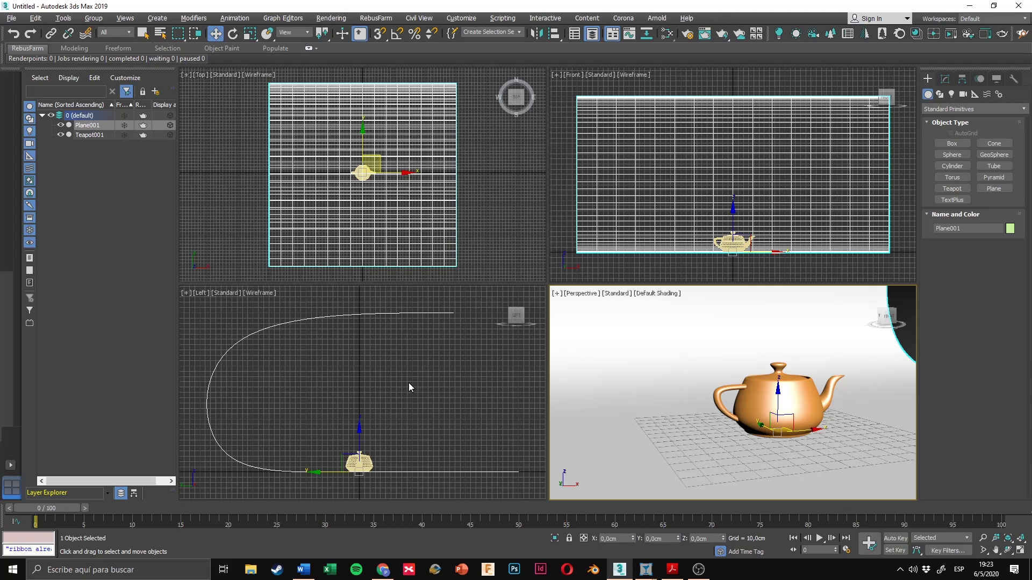
# Step: Create a targeted Arnold light in the top view, just beyond the backdrop's spout-side edge, aimed at the teapot about 335 cm away
pyautogui.click(951, 95)
pyautogui.click(962, 108)
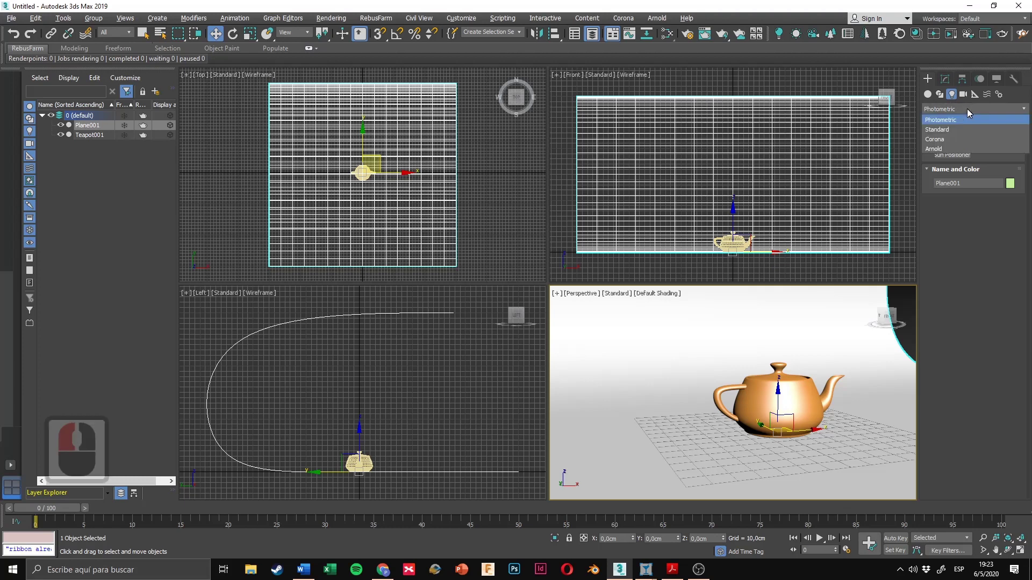
pyautogui.click(951, 150)
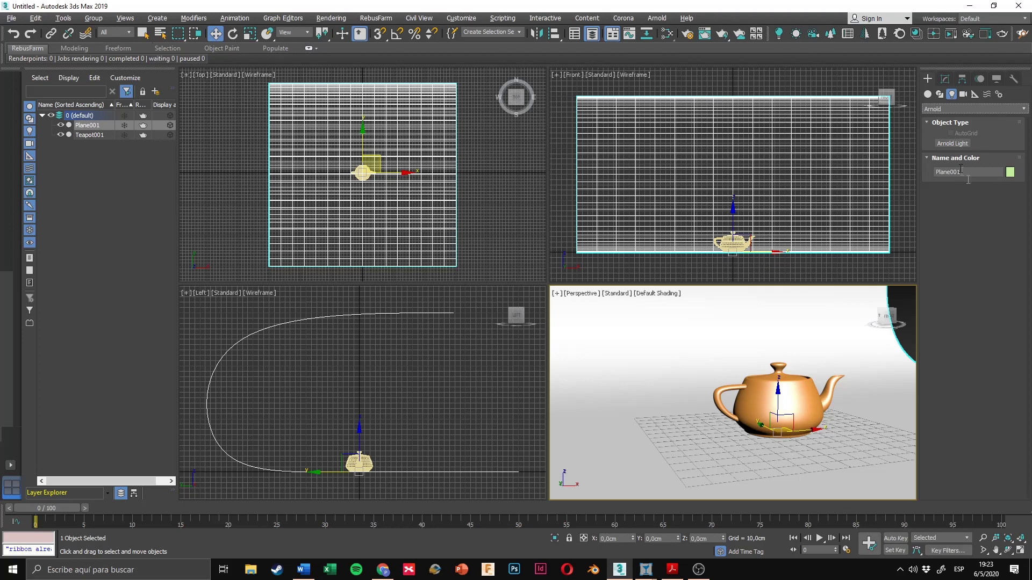
pyautogui.click(965, 144)
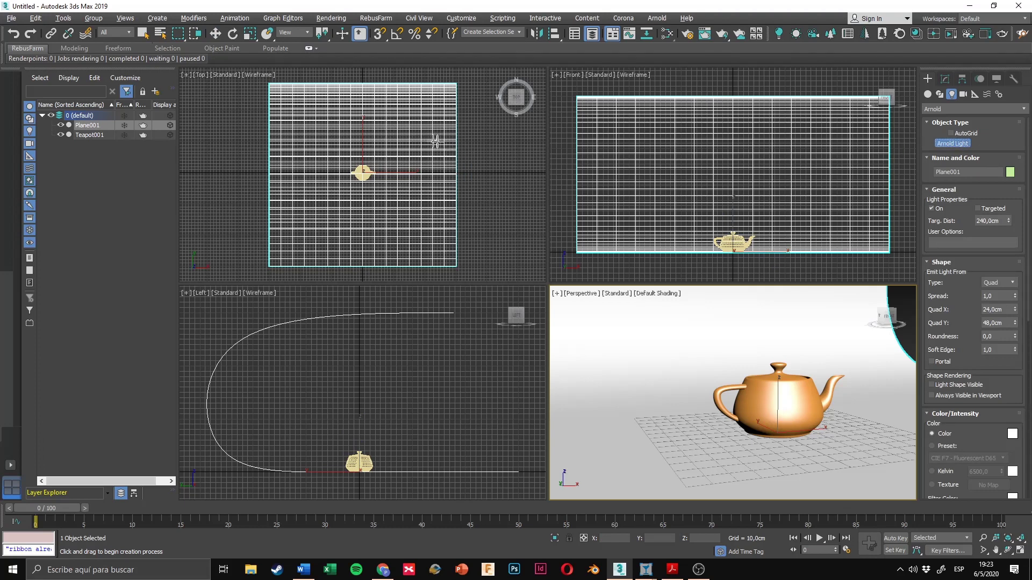
pyautogui.moveTo(418, 164); pyautogui.dragTo(425, 168, button='middle')
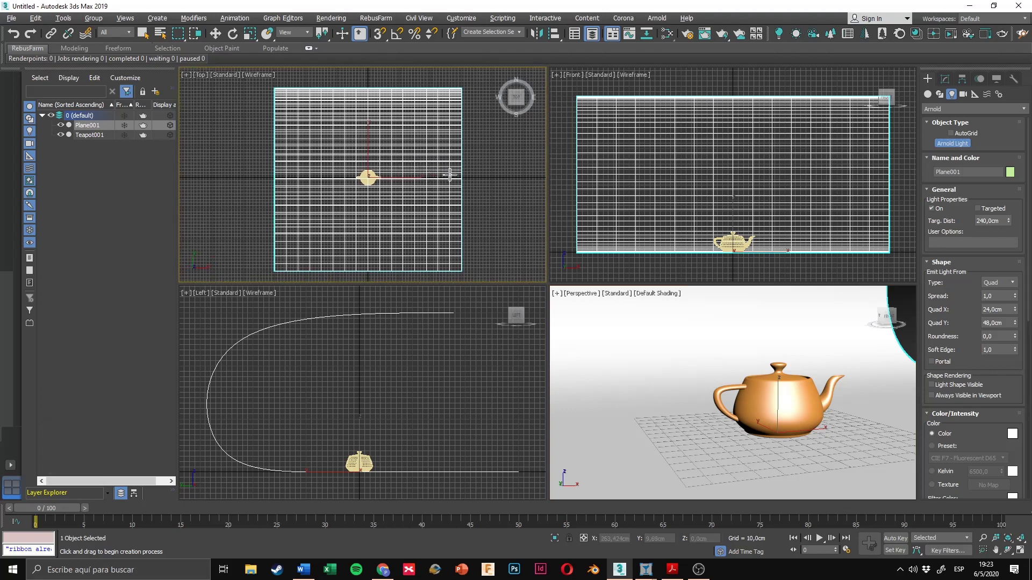
pyautogui.moveTo(473, 177); pyautogui.dragTo(371, 177)
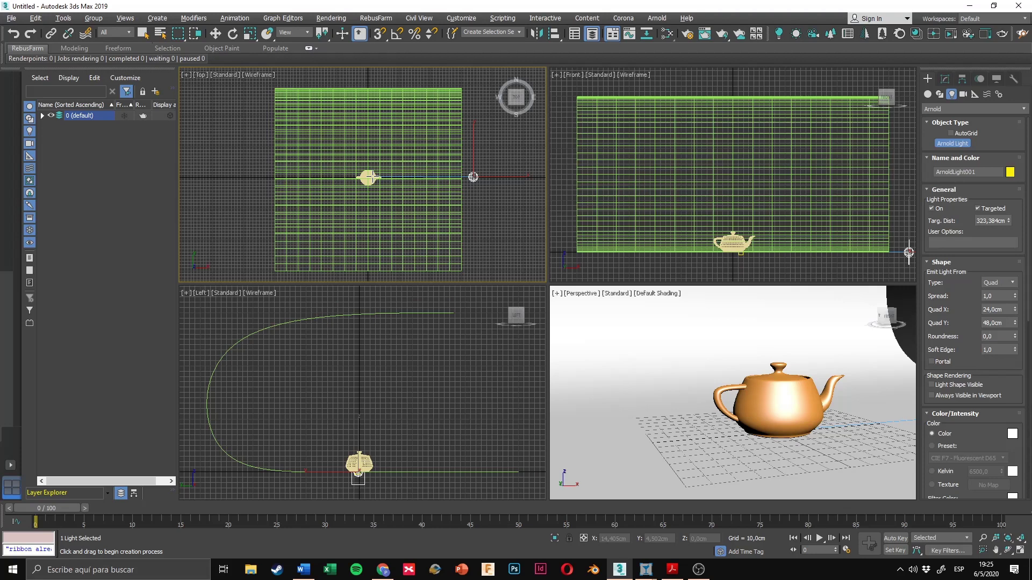
pyautogui.moveTo(372, 177)
pyautogui.mouseDown()
pyautogui.moveTo(384, 195)
pyautogui.moveTo(437, 191)
pyautogui.moveTo(372, 180)
pyautogui.moveTo(457, 183)
pyautogui.moveTo(466, 168)
pyautogui.moveTo(473, 177)
pyautogui.moveTo(387, 172)
pyautogui.moveTo(476, 176)
pyautogui.moveTo(368, 178)
pyautogui.mouseUp()
pyautogui.moveTo(368, 178); pyautogui.dragTo(367, 176)
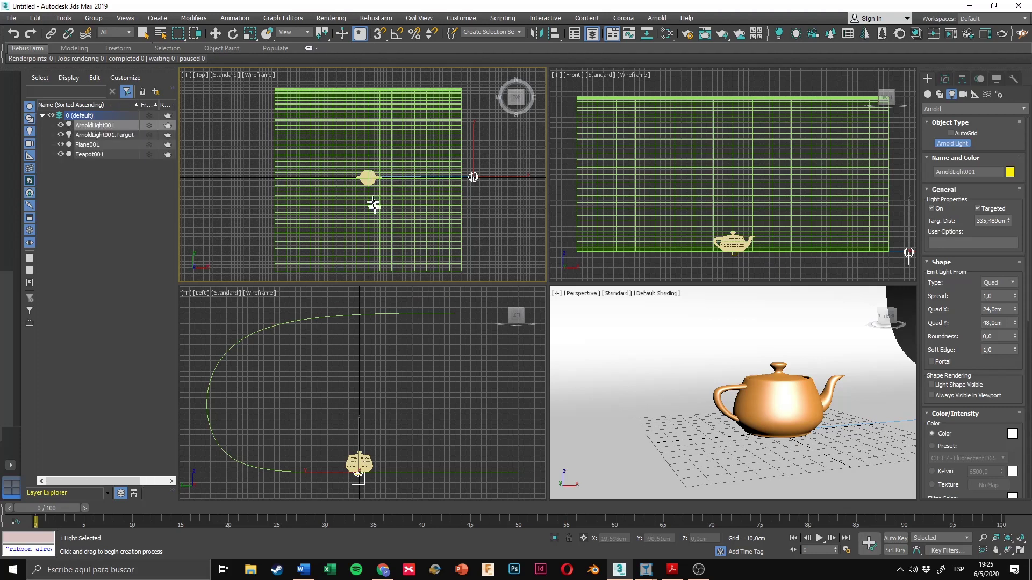
pyautogui.rightClick(459, 303)
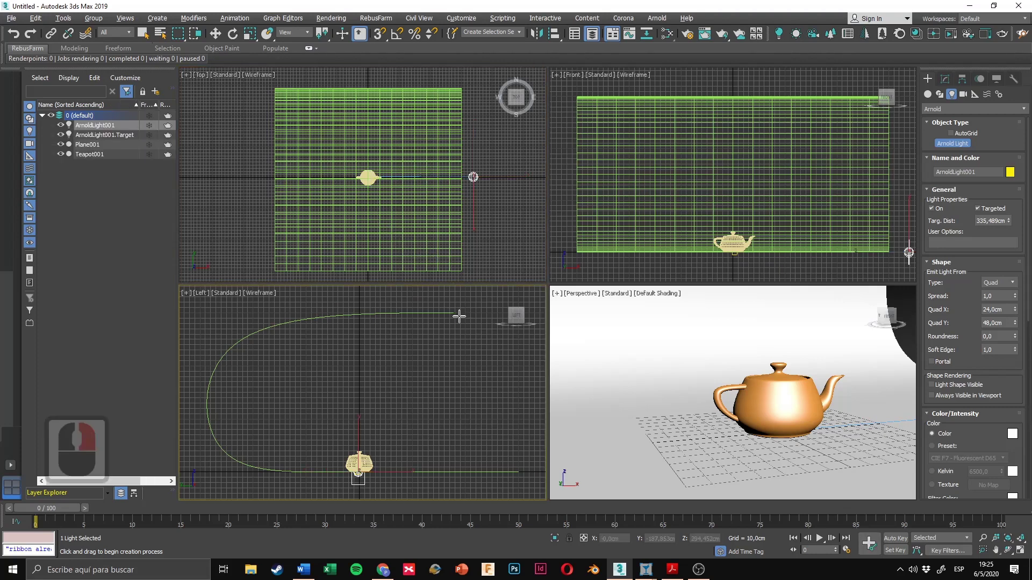
pyautogui.rightClick(460, 317)
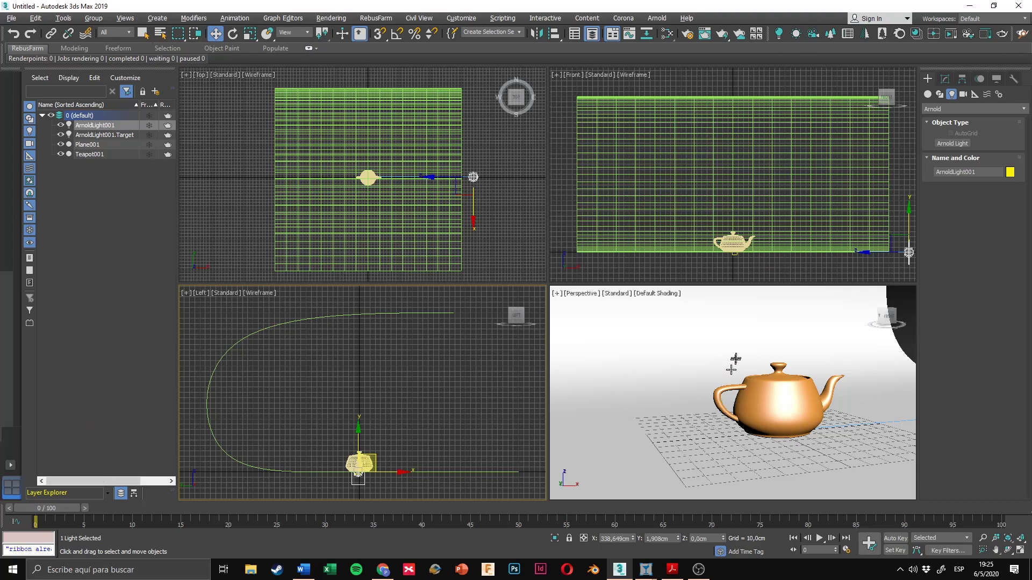
# Step: Raise the Arnold light above the floor and set its Z position to 150 cm
pyautogui.moveTo(792, 337); pyautogui.dragTo(795, 371, button='middle')
pyautogui.scroll(-3, 728, 350)
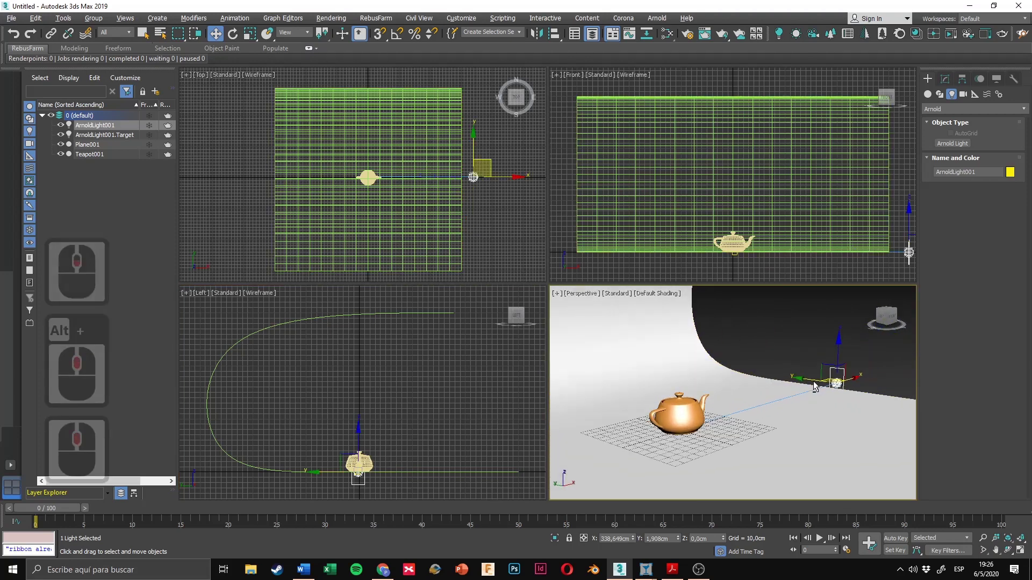
pyautogui.moveTo(841, 352); pyautogui.dragTo(847, 297)
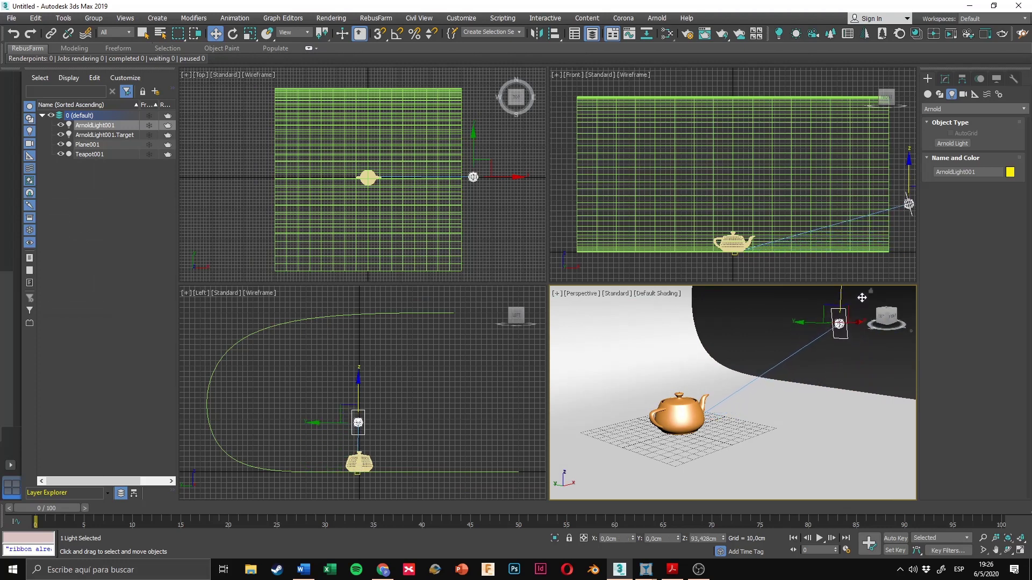
pyautogui.doubleClick(705, 539)
pyautogui.write('150')
pyautogui.press('Return')
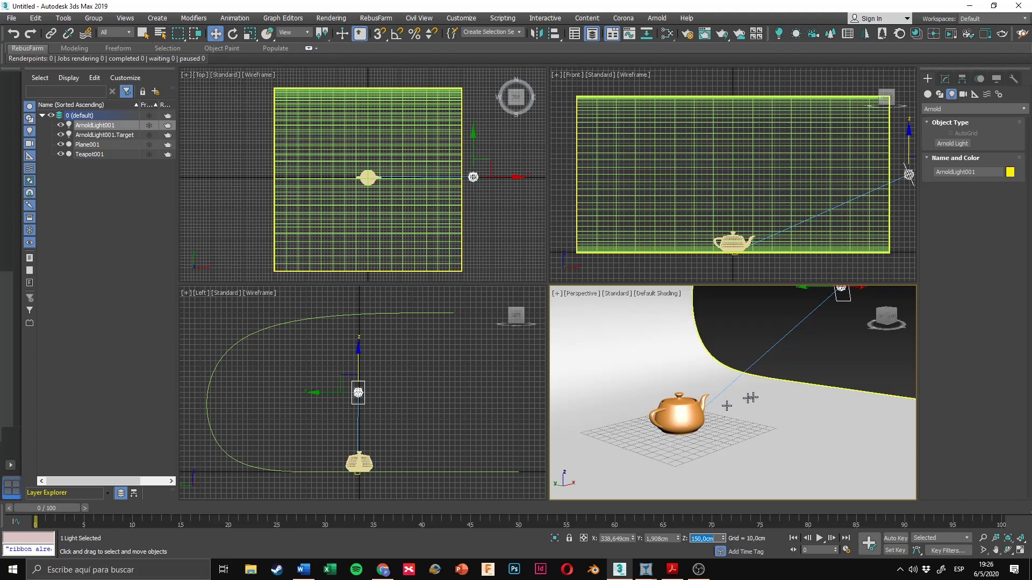
# Step: Move the light closer to the teapot, to X about 258 cm, and set its Z to 150 cm and Y to 0
pyautogui.moveTo(838, 350); pyautogui.dragTo(834, 380, button='middle')
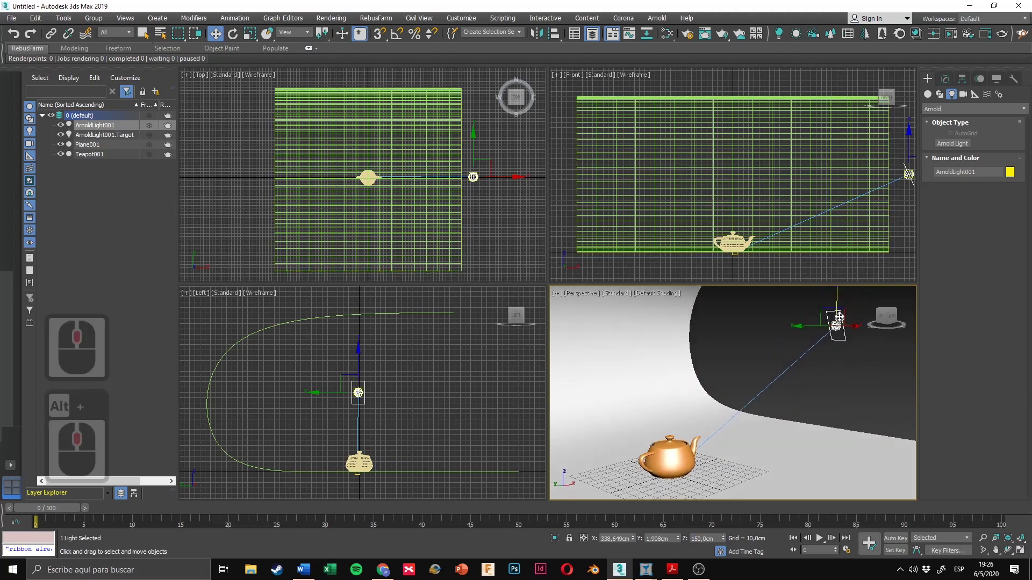
pyautogui.moveTo(855, 328); pyautogui.dragTo(826, 326)
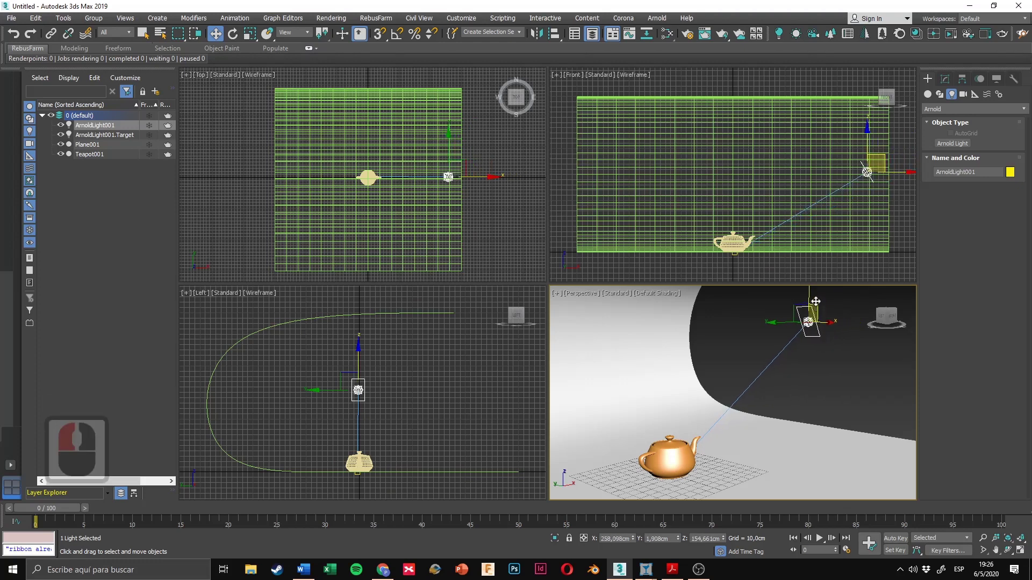
pyautogui.doubleClick(705, 539)
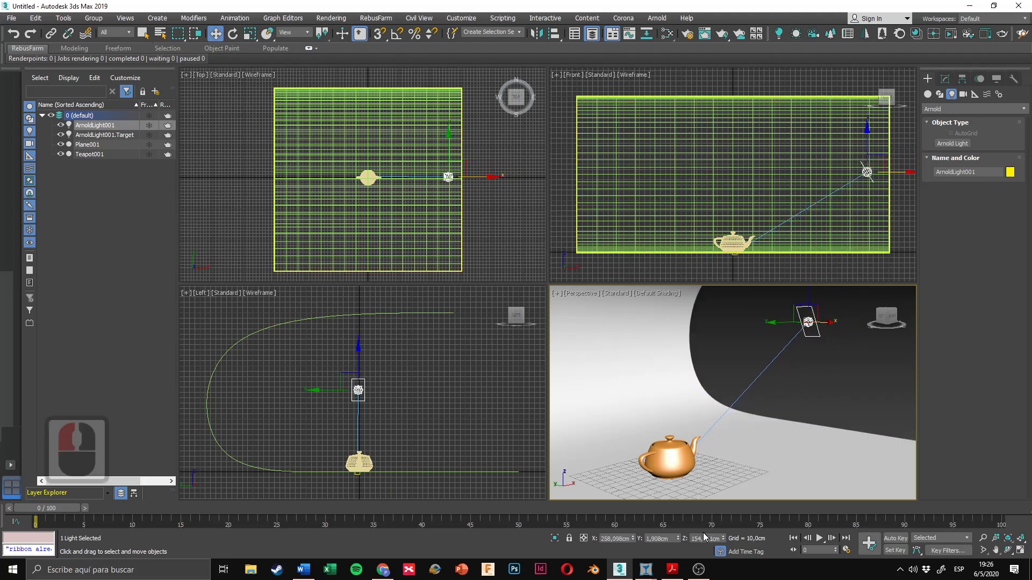
pyautogui.write('150')
pyautogui.press('Return')
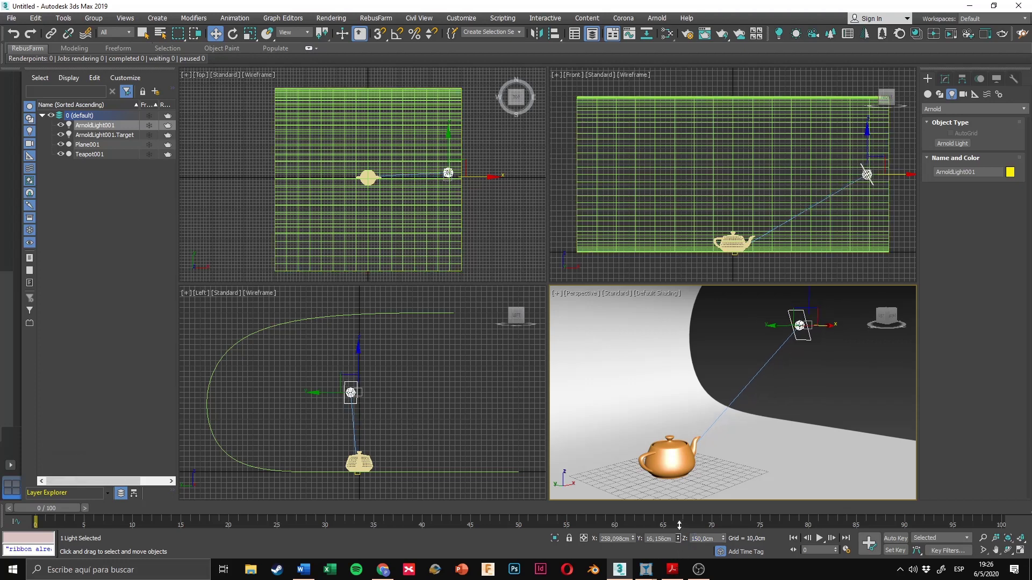
pyautogui.doubleClick(657, 539)
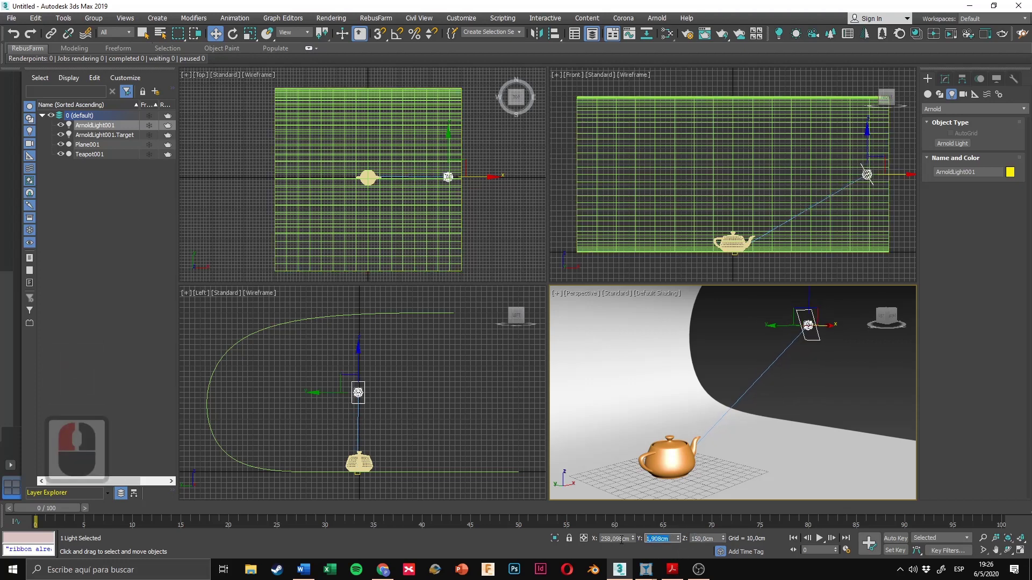
pyautogui.write('0')
pyautogui.press('Return')
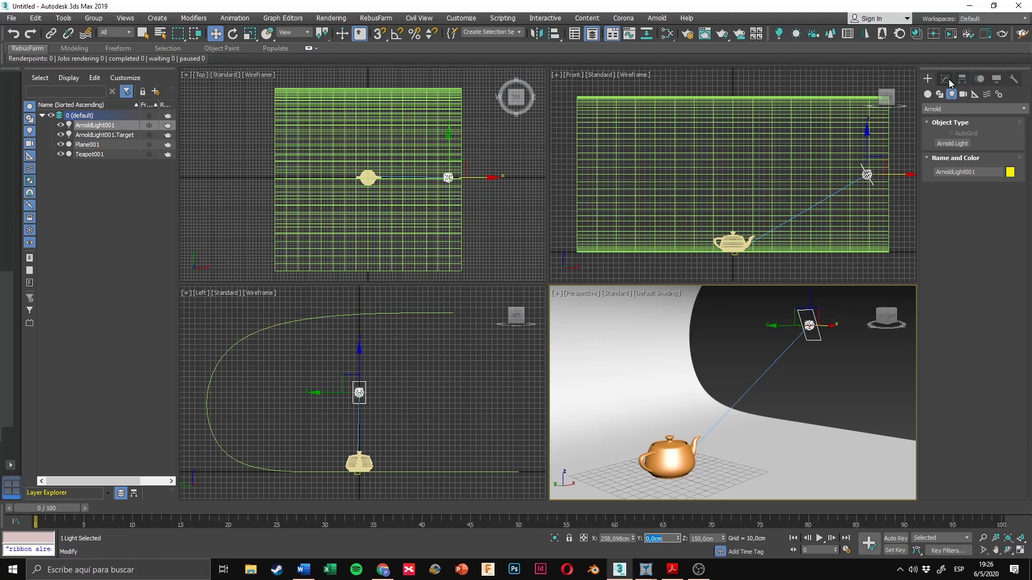
# Step: Open the Arnold light's parameters for editing and review its shape, color and intensity settings
pyautogui.click(947, 79)
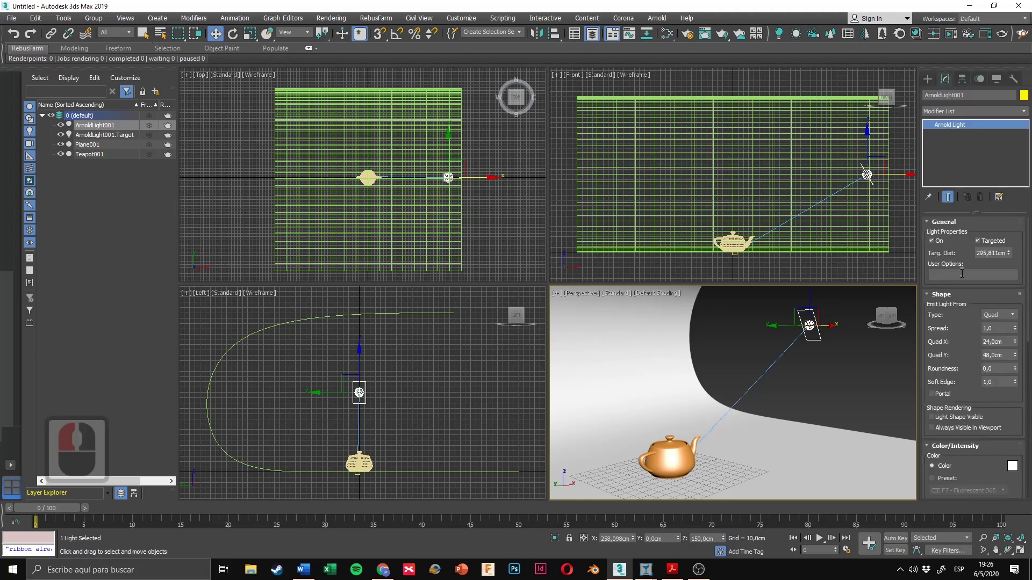
pyautogui.moveTo(961, 321); pyautogui.dragTo(970, 188)
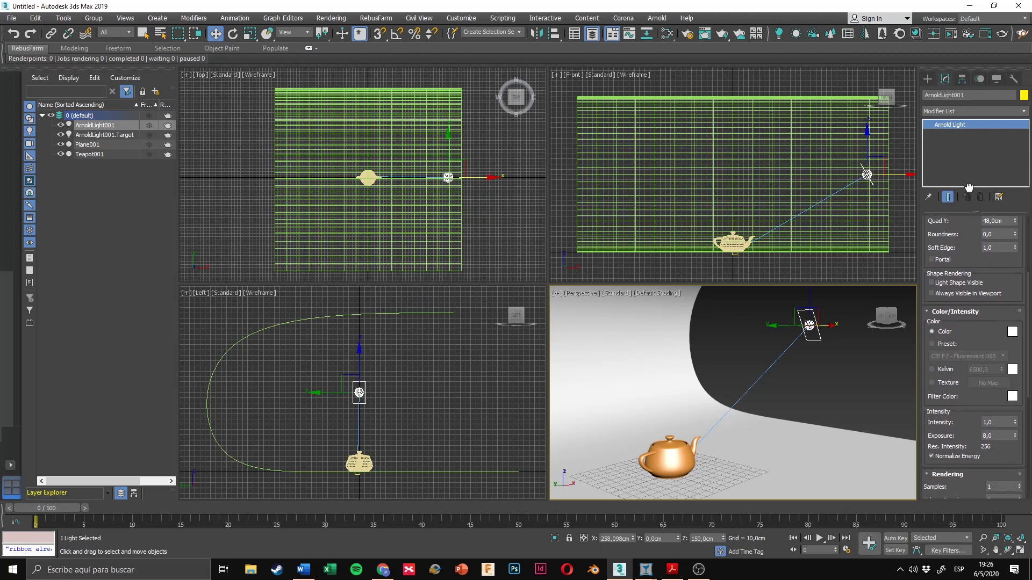
pyautogui.click(966, 217)
pyautogui.moveTo(965, 223); pyautogui.dragTo(952, 344)
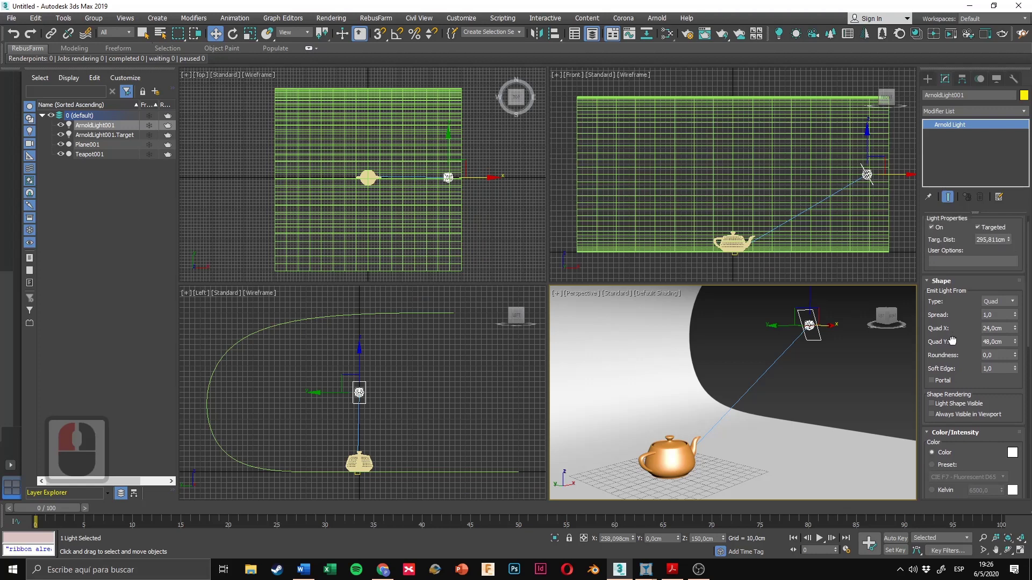
pyautogui.moveTo(961, 299); pyautogui.dragTo(955, 300)
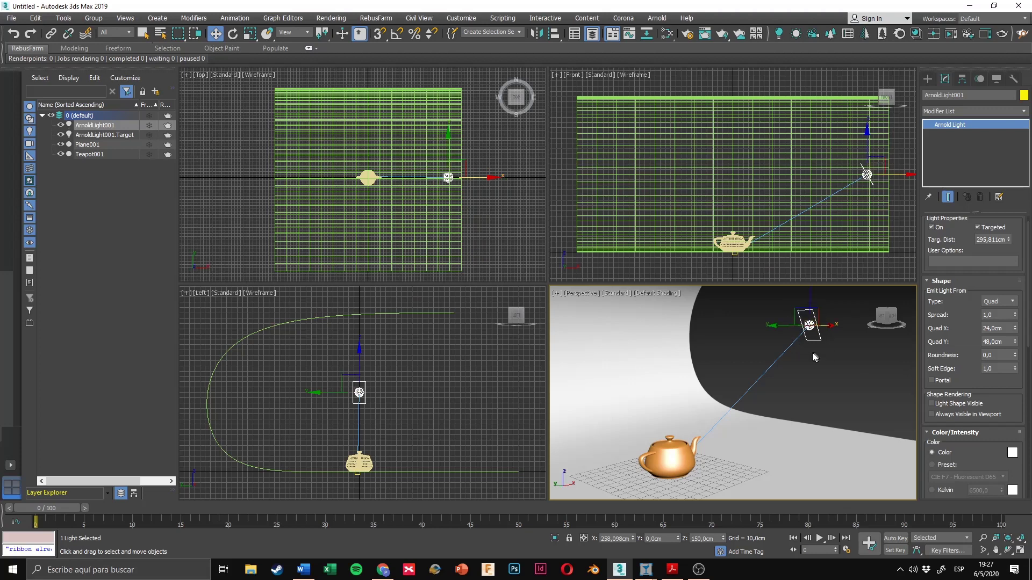
# Step: Switch to the El estudio fotográfico PDF in Acrobat Reader, examine the studio softbox photos and the teapot render, and return to 3ds Max
pyautogui.click(672, 568)
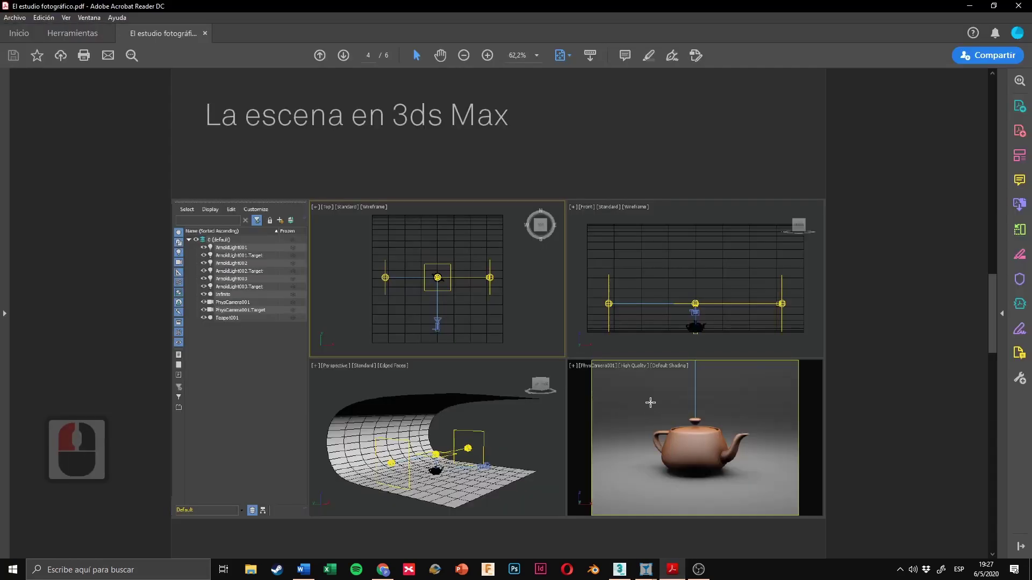
pyautogui.scroll(1, 491, 299)
pyautogui.scroll(2, 491, 299)
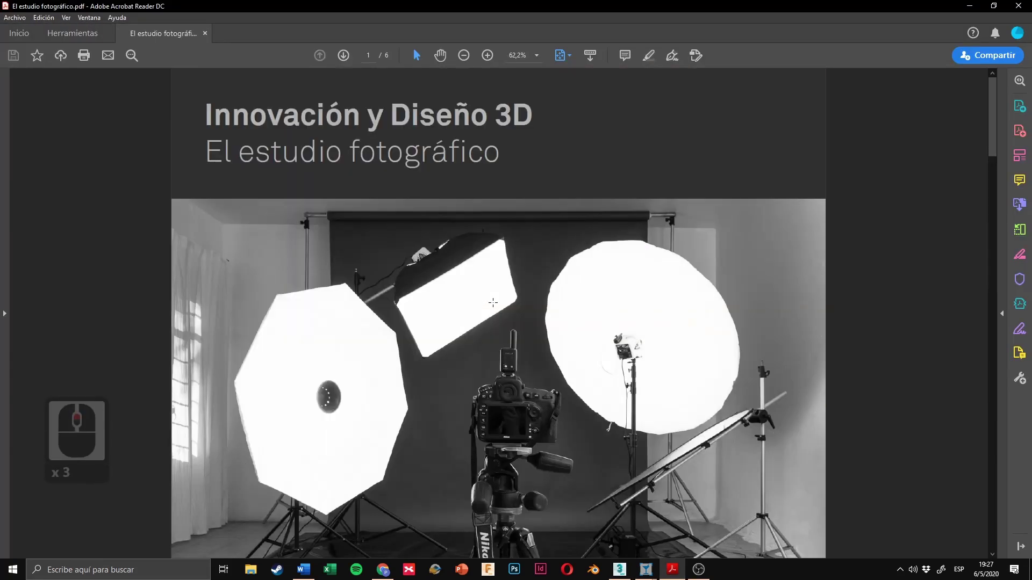
pyautogui.scroll(-1, 491, 299)
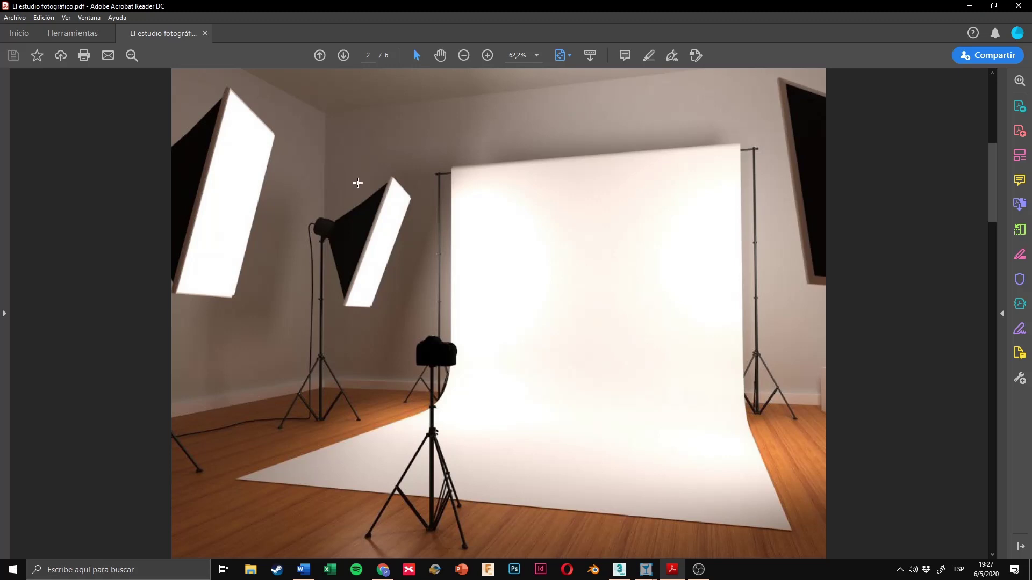
pyautogui.moveTo(348, 169); pyautogui.dragTo(411, 318)
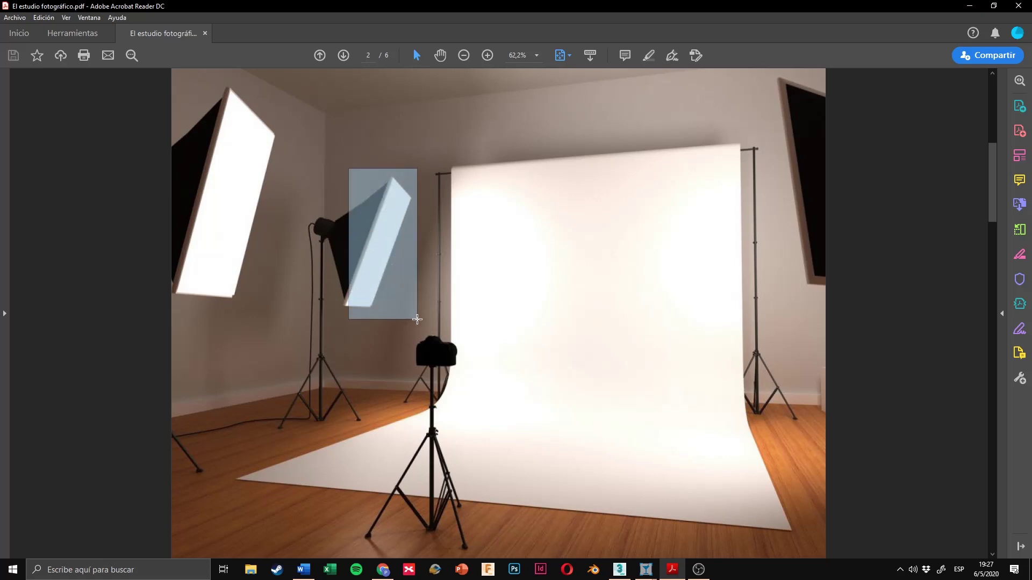
pyautogui.doubleClick(466, 245)
pyautogui.click(900, 234)
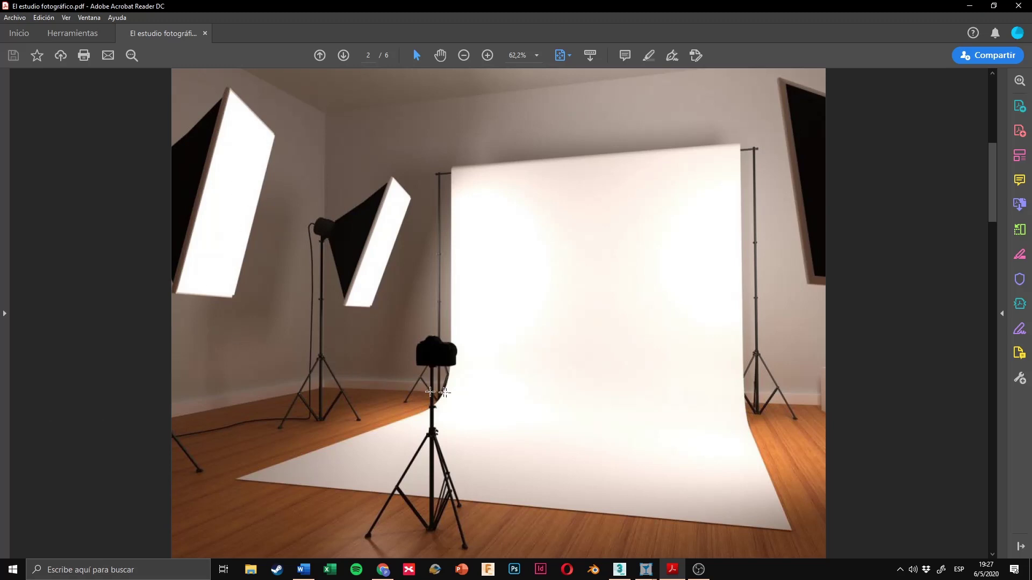
pyautogui.scroll(-3, 618, 394)
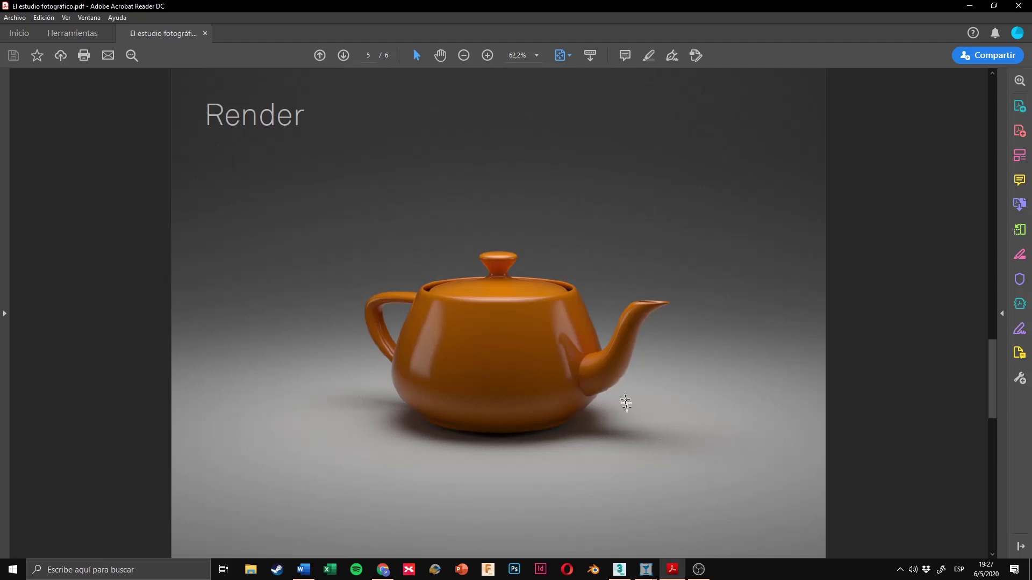
pyautogui.scroll(2, 624, 398)
pyautogui.scroll(1, 550, 345)
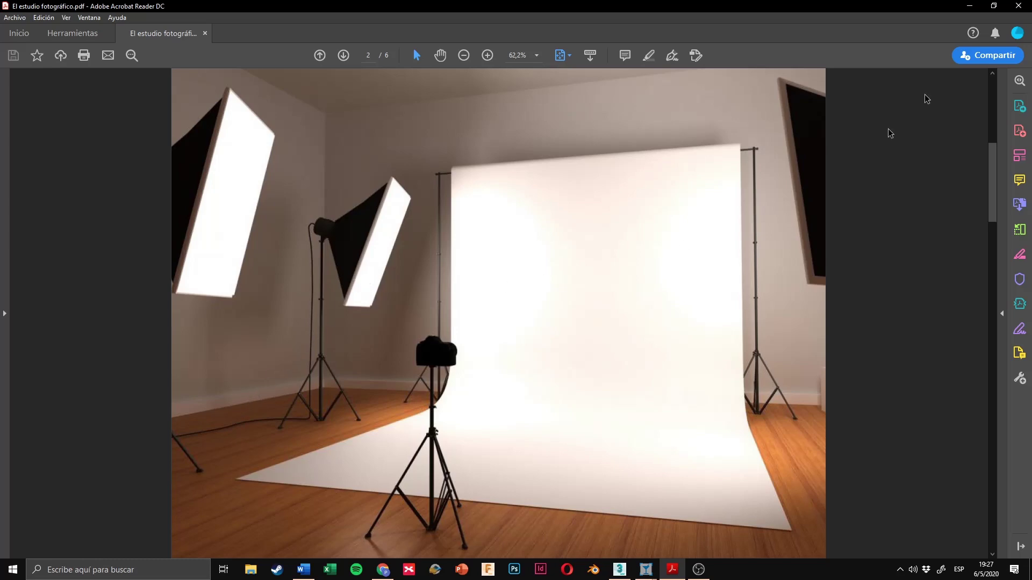
pyautogui.click(969, 6)
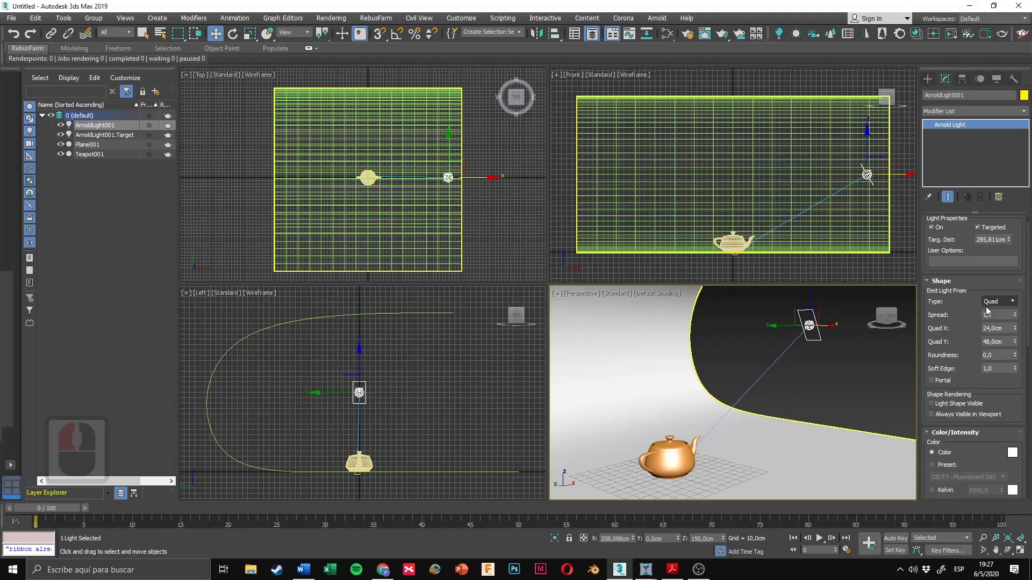
# Step: Review the available emitter shape types of the Arnold light, keeping Quad
pyautogui.click(1002, 303)
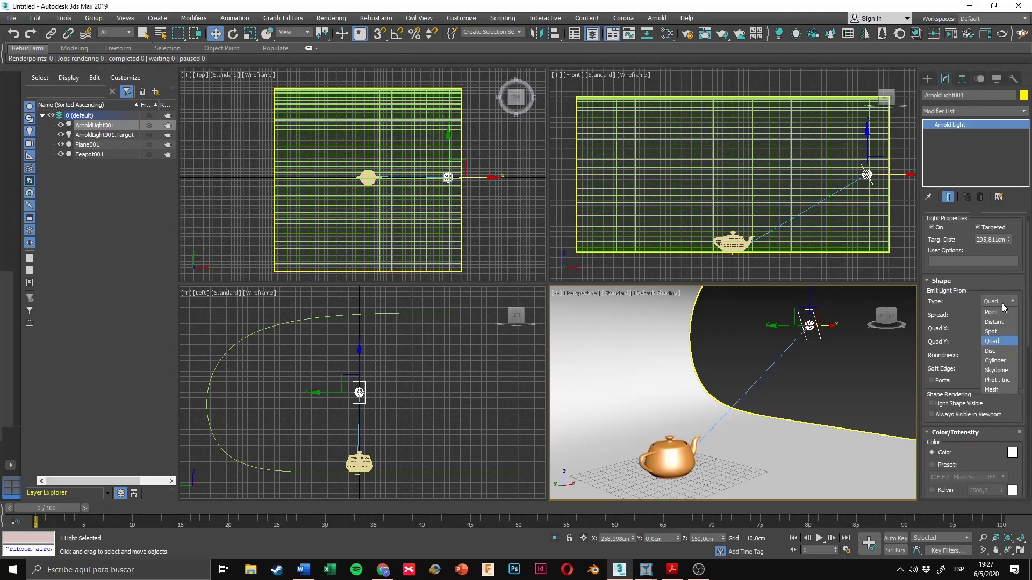
pyautogui.click(952, 304)
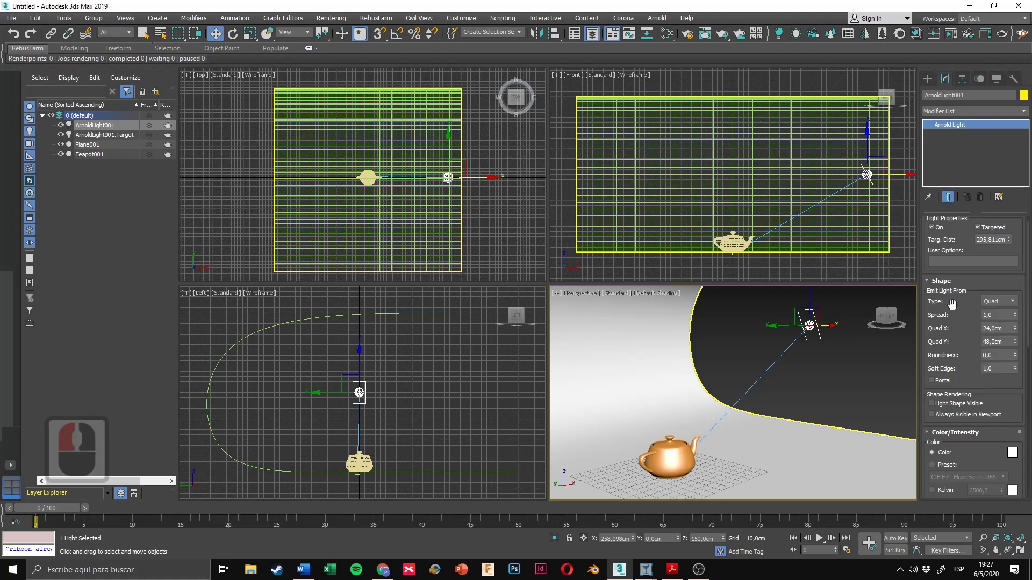
pyautogui.click(993, 303)
pyautogui.click(1004, 302)
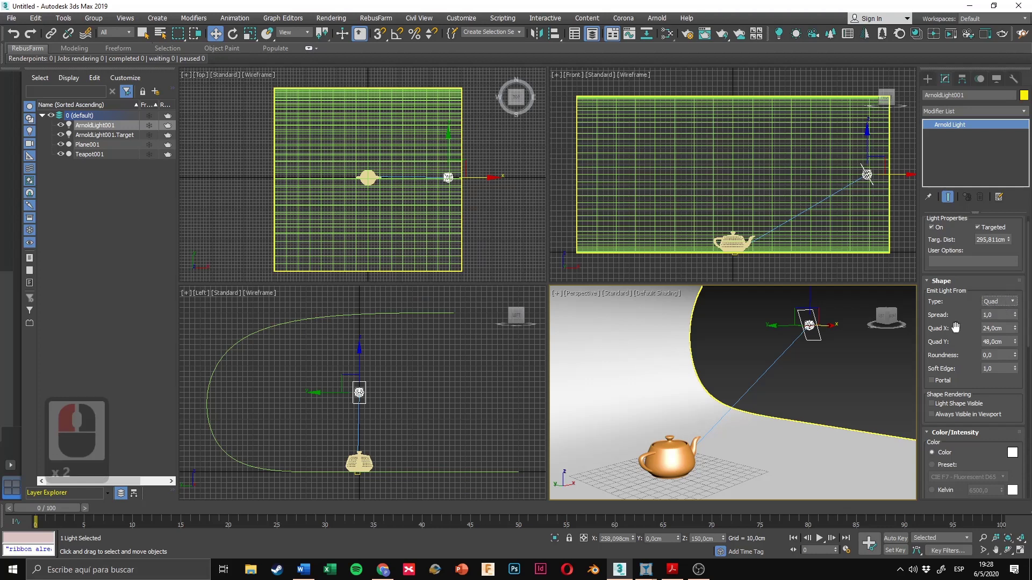
pyautogui.click(1002, 329)
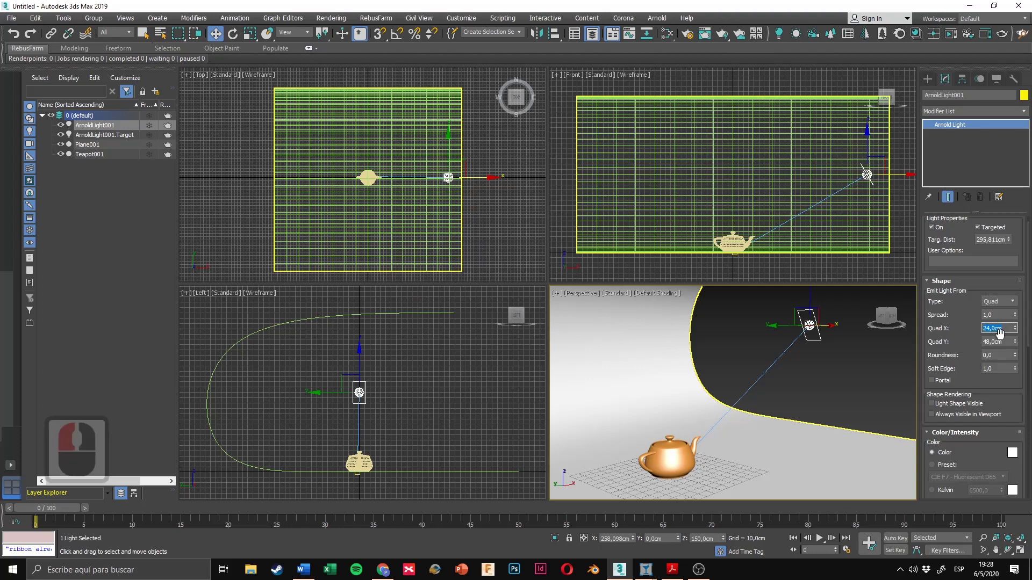
pyautogui.click(1005, 341)
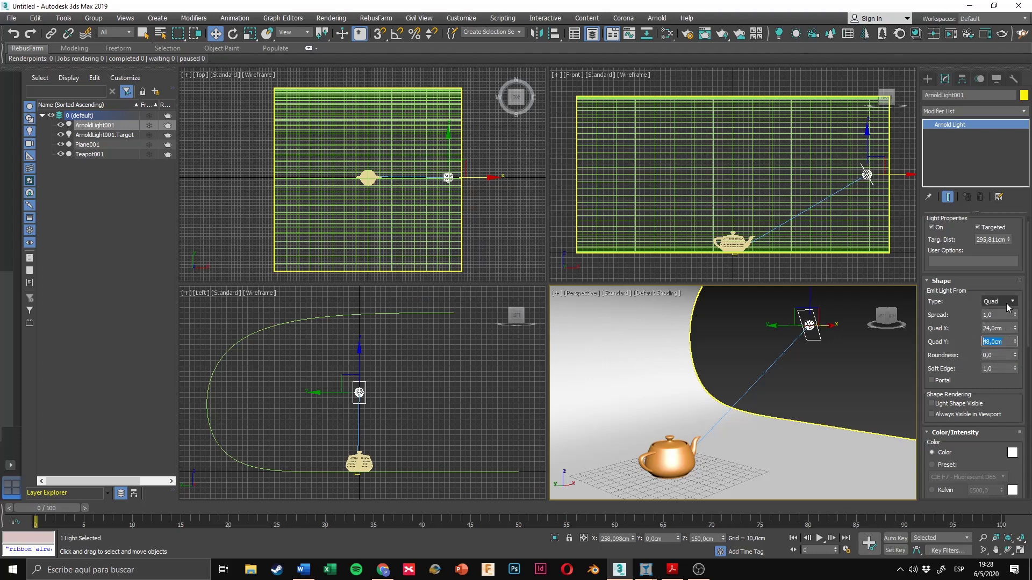
pyautogui.moveTo(1015, 328)
pyautogui.mouseDown()
pyautogui.moveTo(1015, 357)
pyautogui.moveTo(1016, 332)
pyautogui.mouseUp()
pyautogui.rightClick(1016, 332)
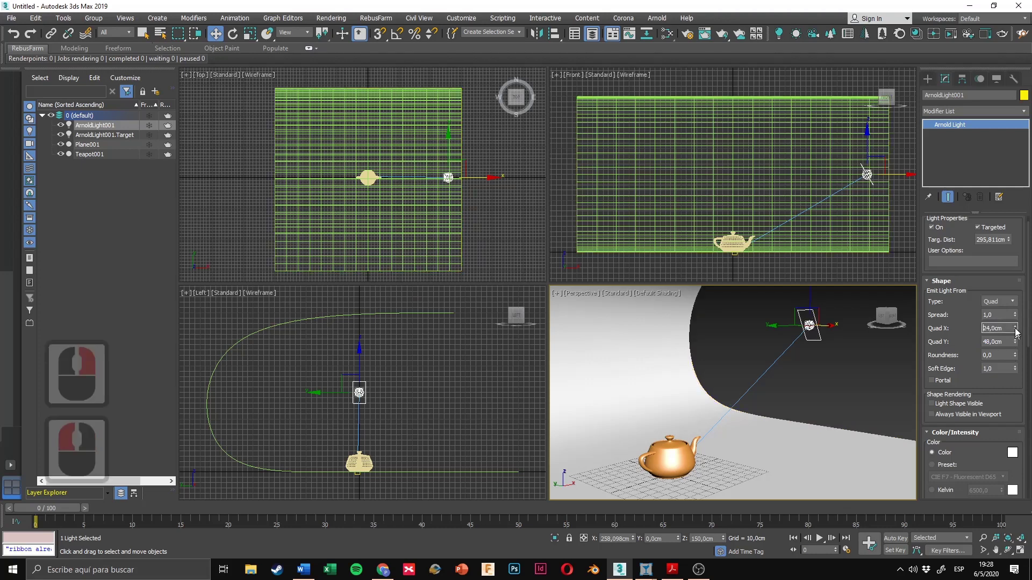
pyautogui.click(1007, 302)
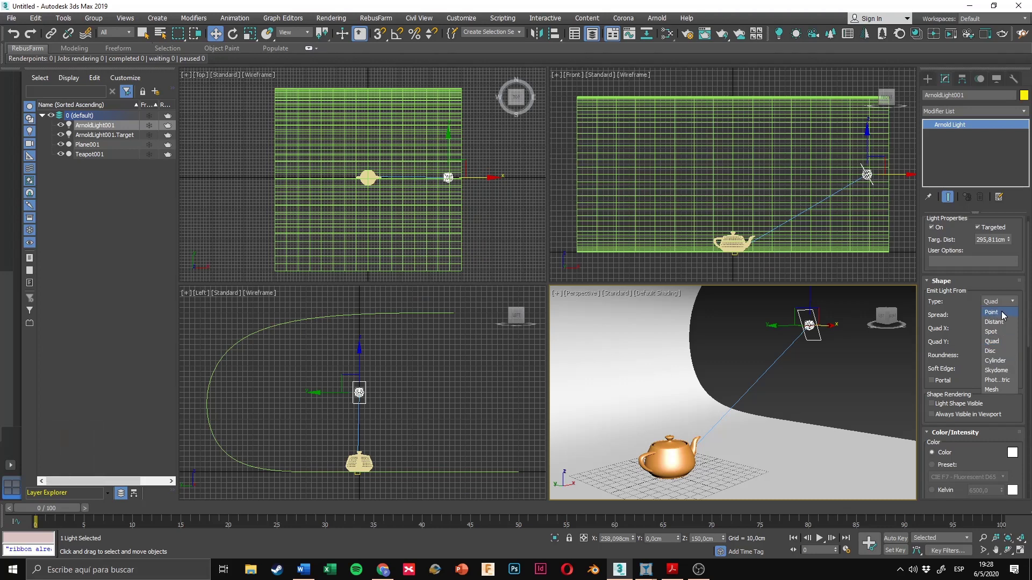
pyautogui.click(965, 312)
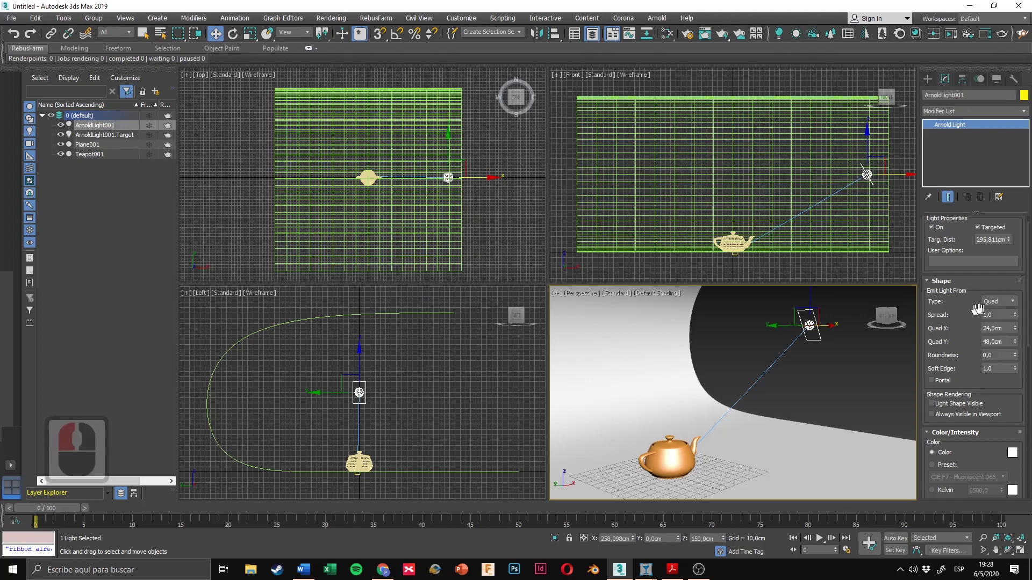
# Step: Set the Arnold light's Quad X and Quad Y dimensions to 200 cm each
pyautogui.click(1006, 327)
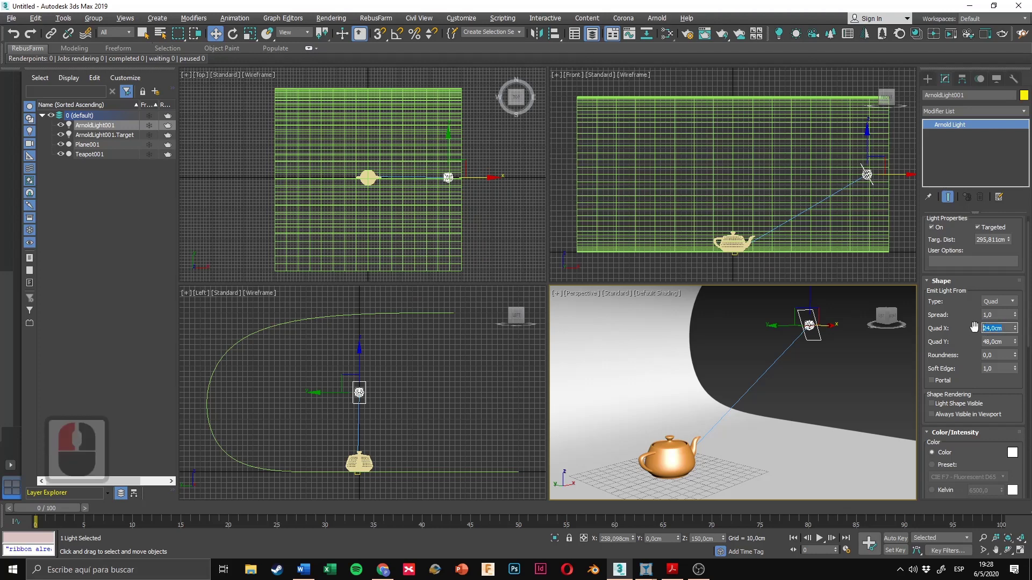
pyautogui.write('200')
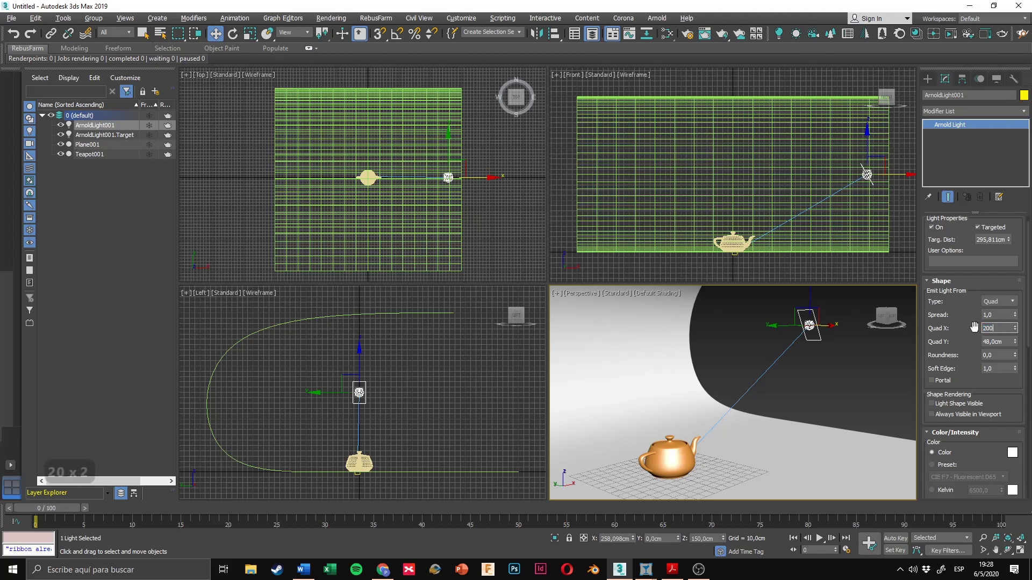
pyautogui.press('Tab')
pyautogui.write('200')
pyautogui.press('Return')
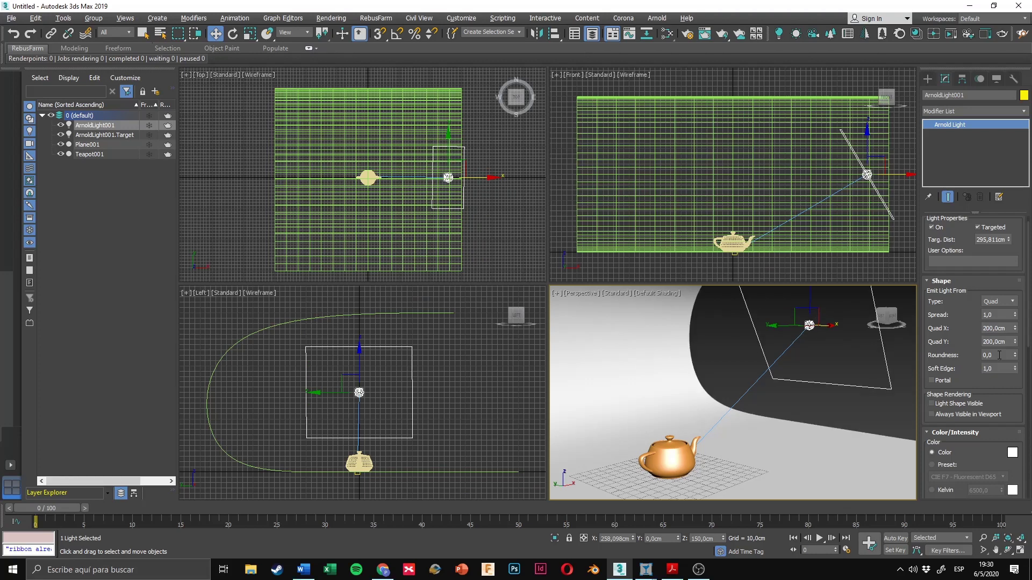
pyautogui.click(1007, 329)
pyautogui.moveTo(984, 328); pyautogui.dragTo(981, 330)
pyautogui.click(1000, 344)
pyautogui.click(1002, 355)
# Step: Switch to the El estudio fotográfico PDF in Acrobat Reader, examine the softbox photo and the 3ds Max scene slide, and return to 3ds Max
pyautogui.moveTo(672, 568)
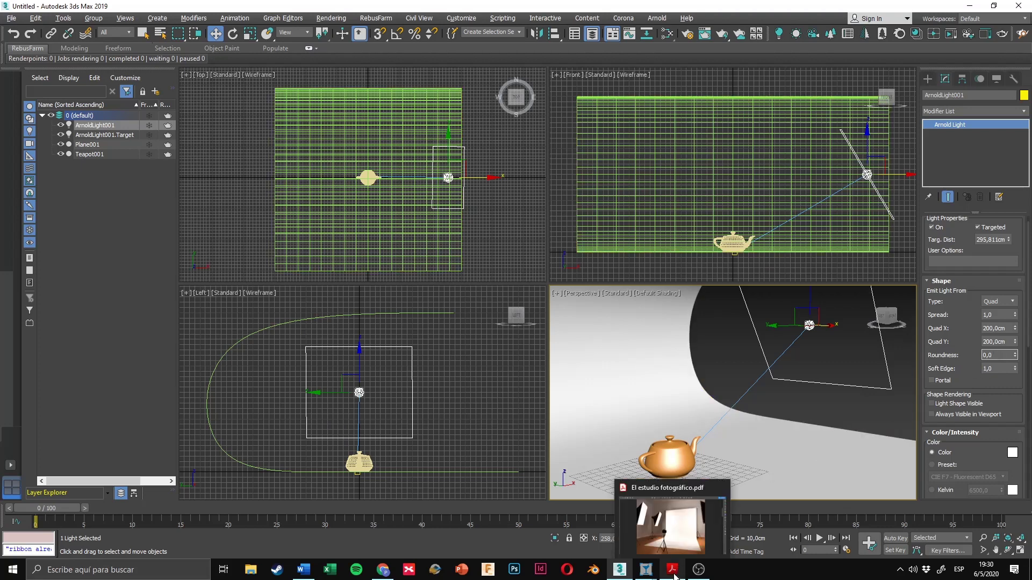
pyautogui.click(676, 548)
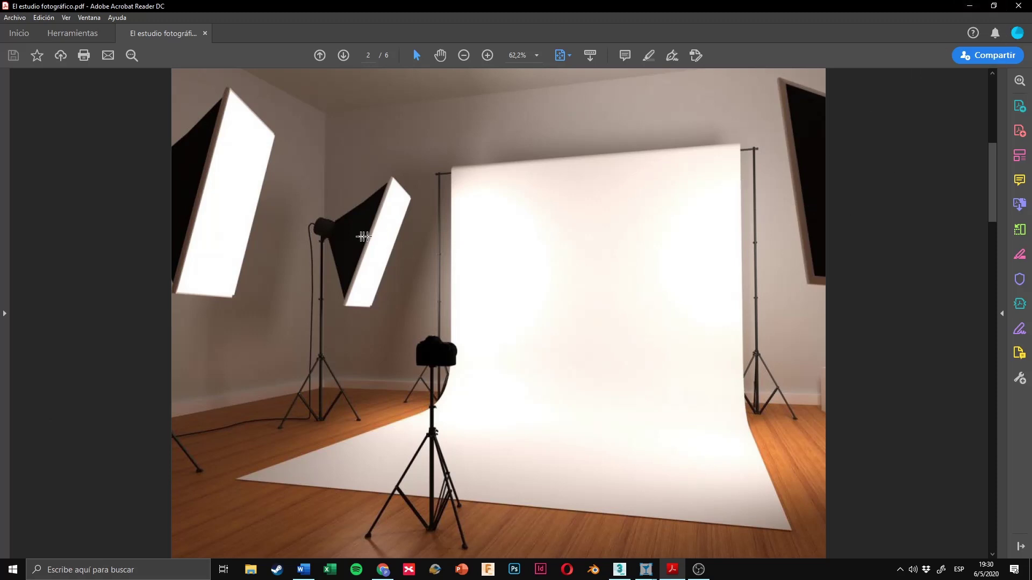
pyautogui.scroll(-2, 773, 235)
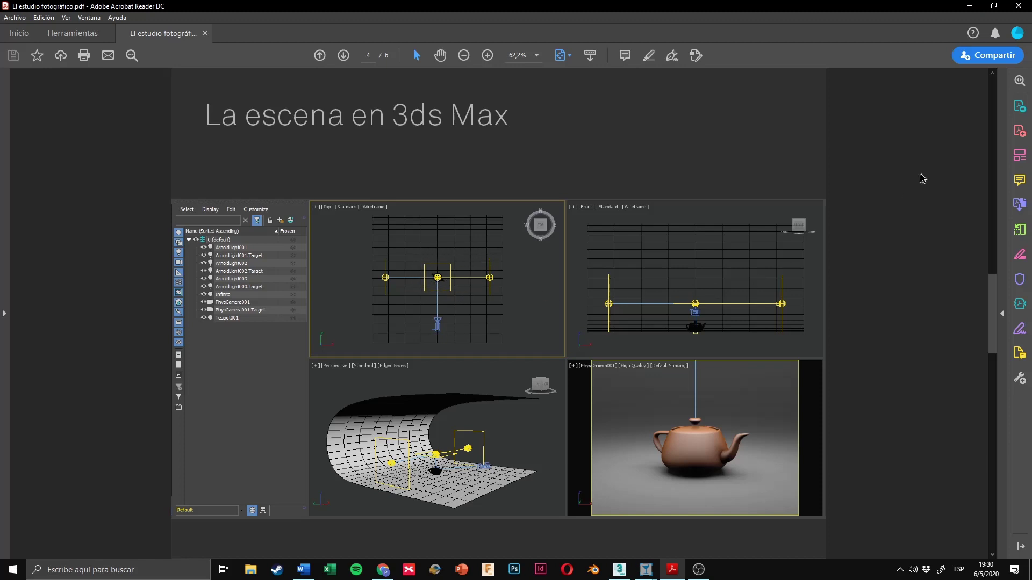
pyautogui.click(977, 8)
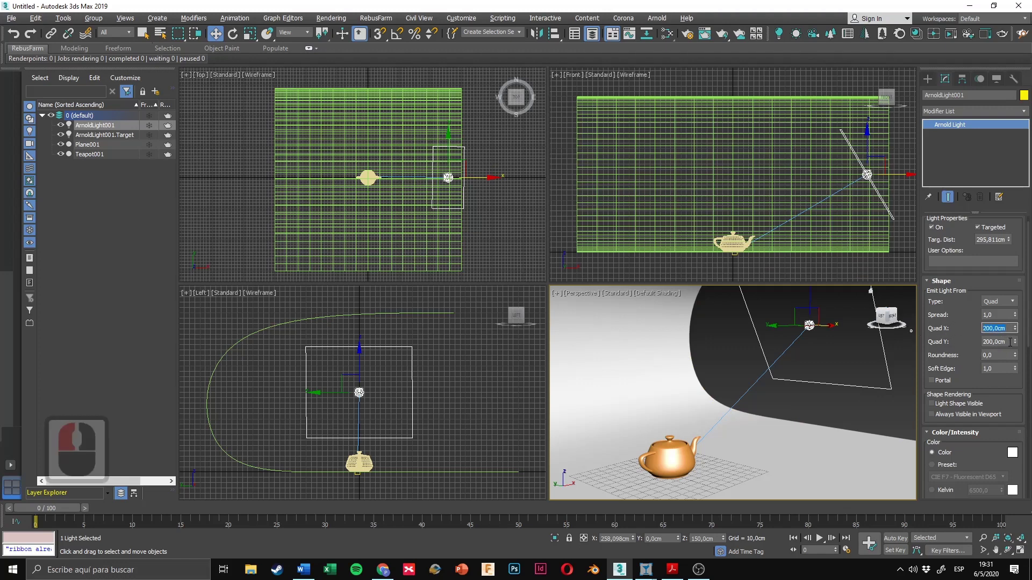
# Step: Examine the Arnold light's spread, quad size and roundness values and its color, intensity and exposure settings
pyautogui.doubleClick(994, 343)
pyautogui.click(967, 335)
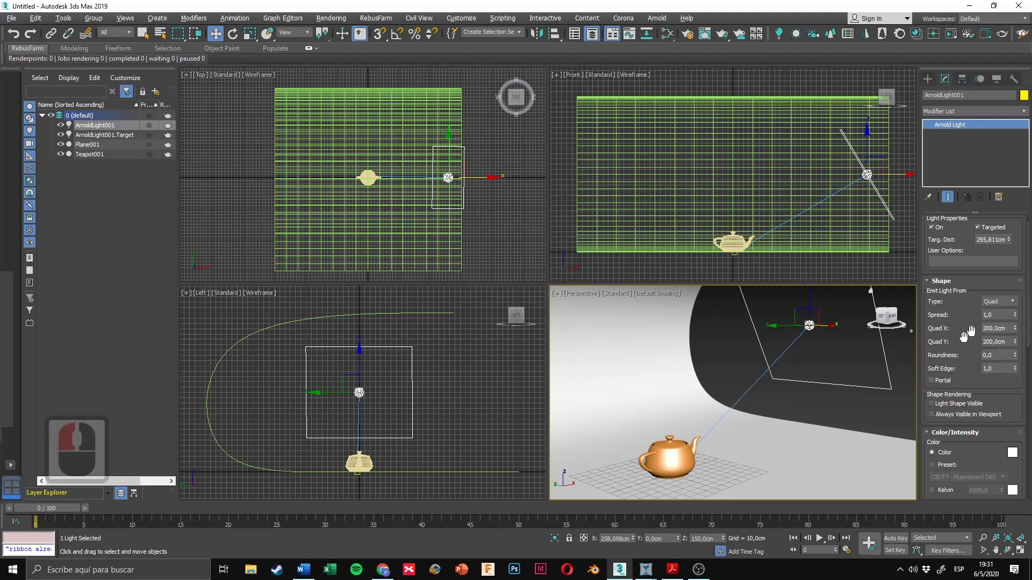
pyautogui.click(1000, 315)
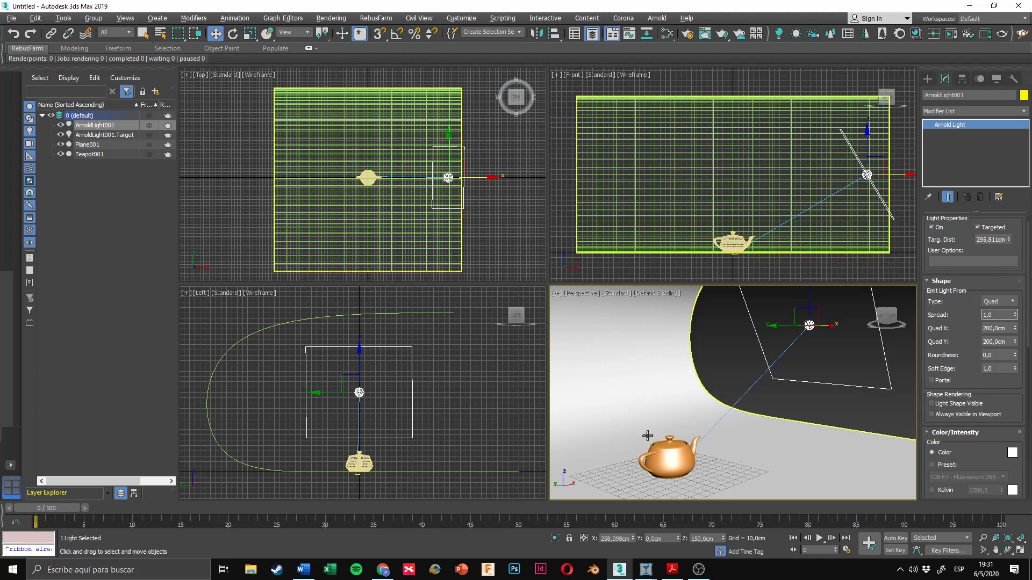
pyautogui.click(1001, 329)
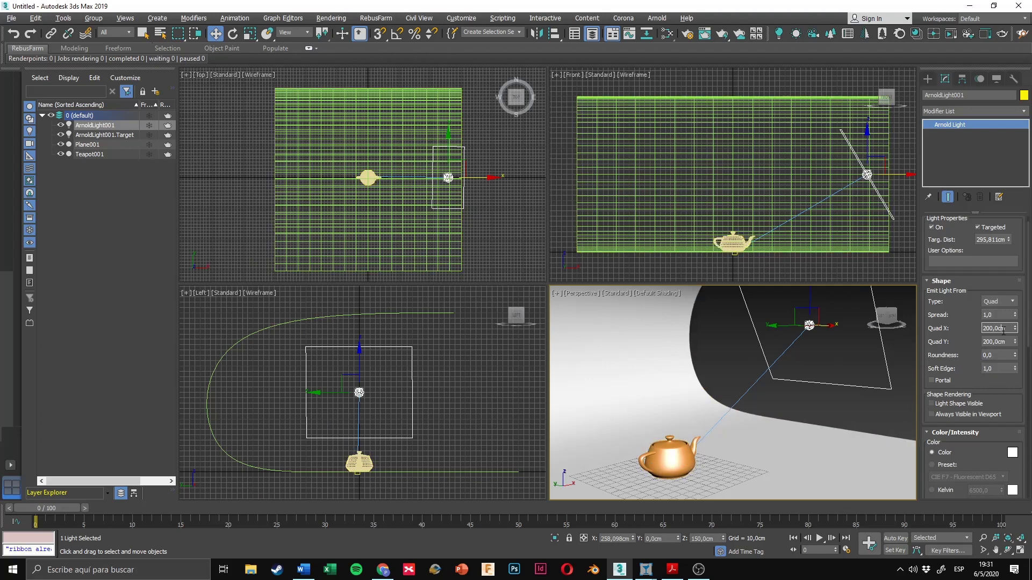
pyautogui.doubleClick(1003, 354)
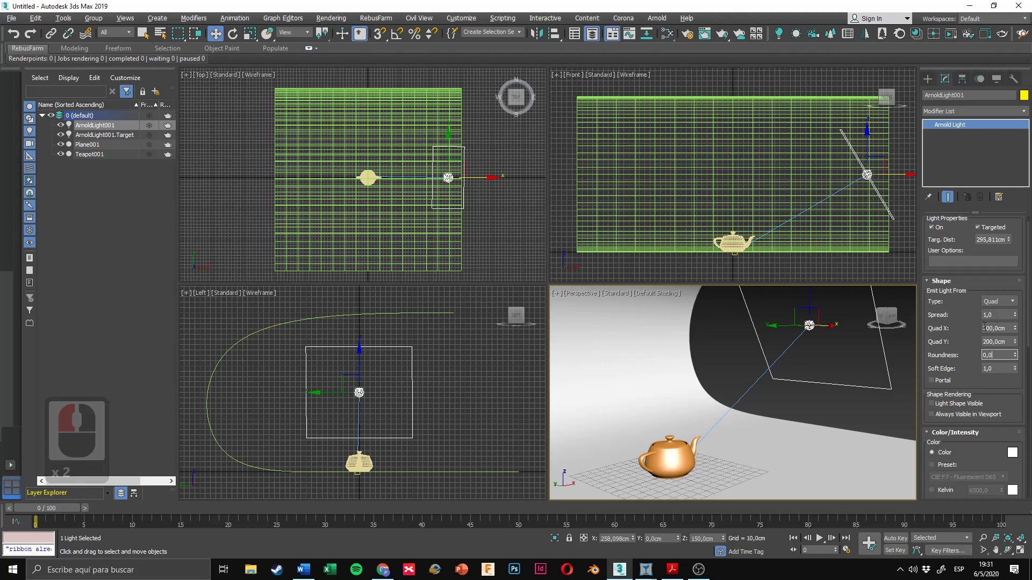
pyautogui.click(1004, 327)
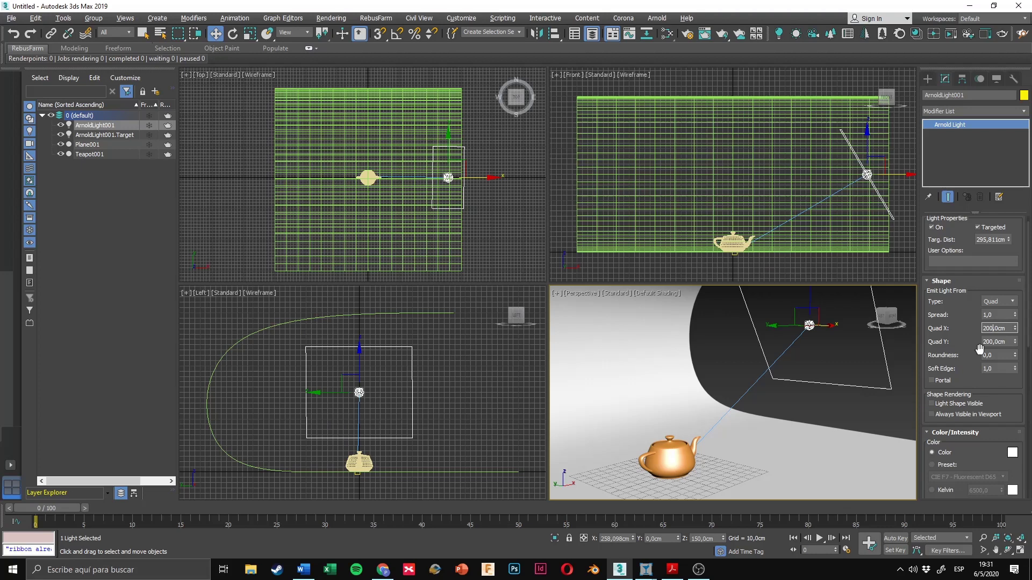
pyautogui.moveTo(972, 361); pyautogui.dragTo(980, 221)
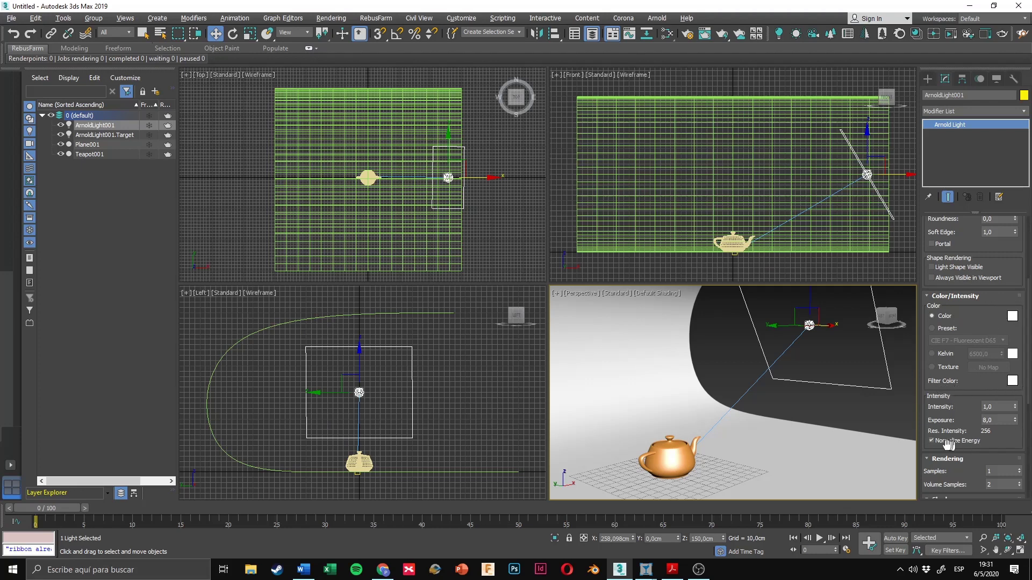
pyautogui.moveTo(933, 400); pyautogui.dragTo(940, 377)
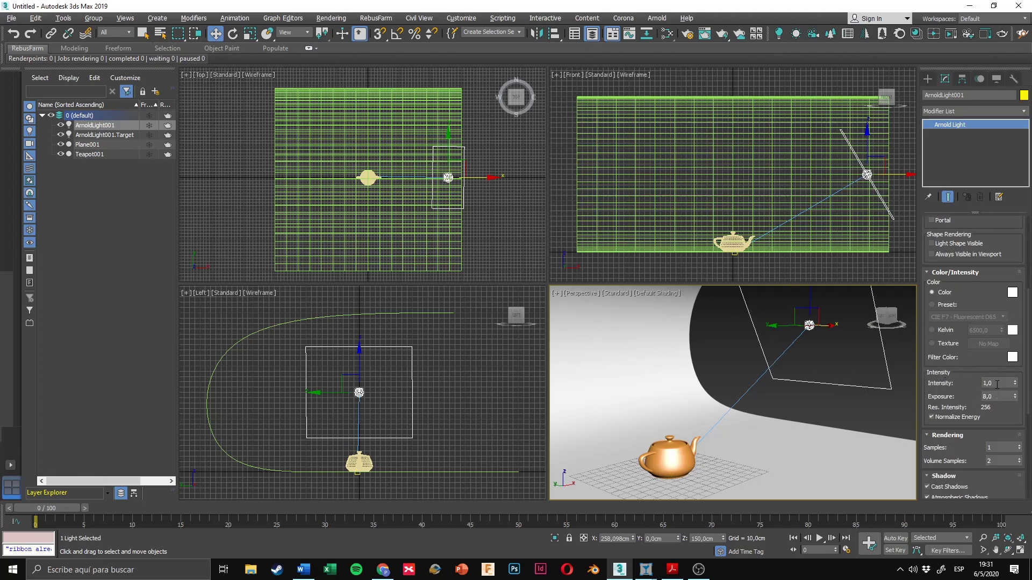
pyautogui.doubleClick(997, 385)
pyautogui.doubleClick(995, 384)
pyautogui.doubleClick(995, 383)
pyautogui.click(1009, 382)
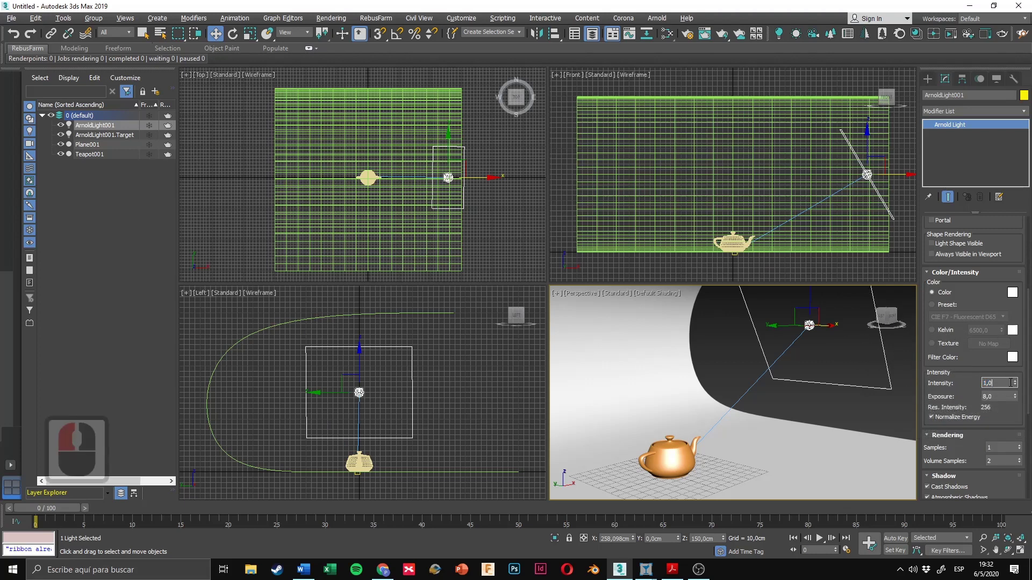
pyautogui.doubleClick(977, 384)
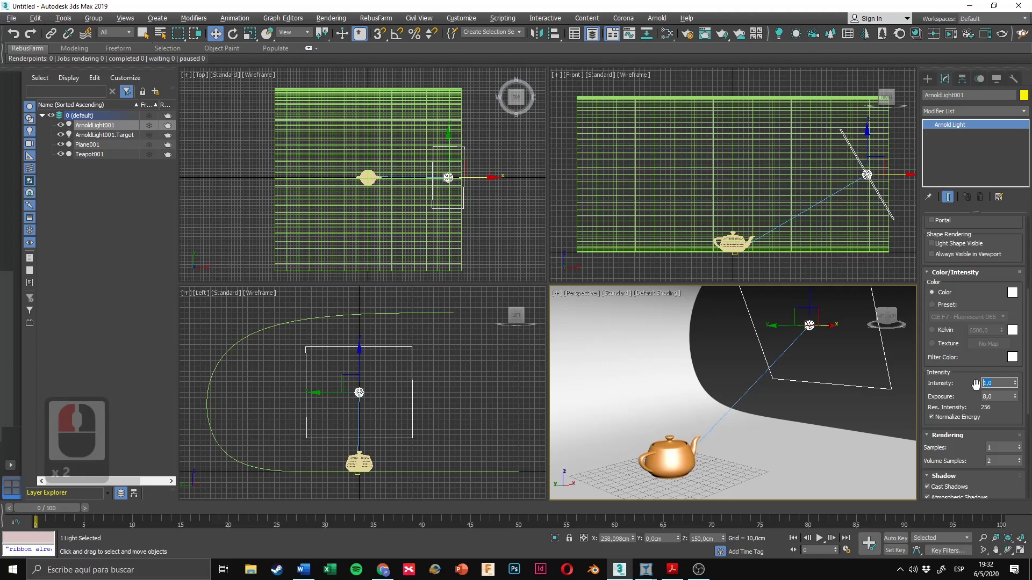
# Step: Try an exposure of 2 on the Arnold light and restore the exposure to 8
pyautogui.doubleClick(1001, 396)
pyautogui.write('2')
pyautogui.press('Return')
pyautogui.doubleClick(991, 383)
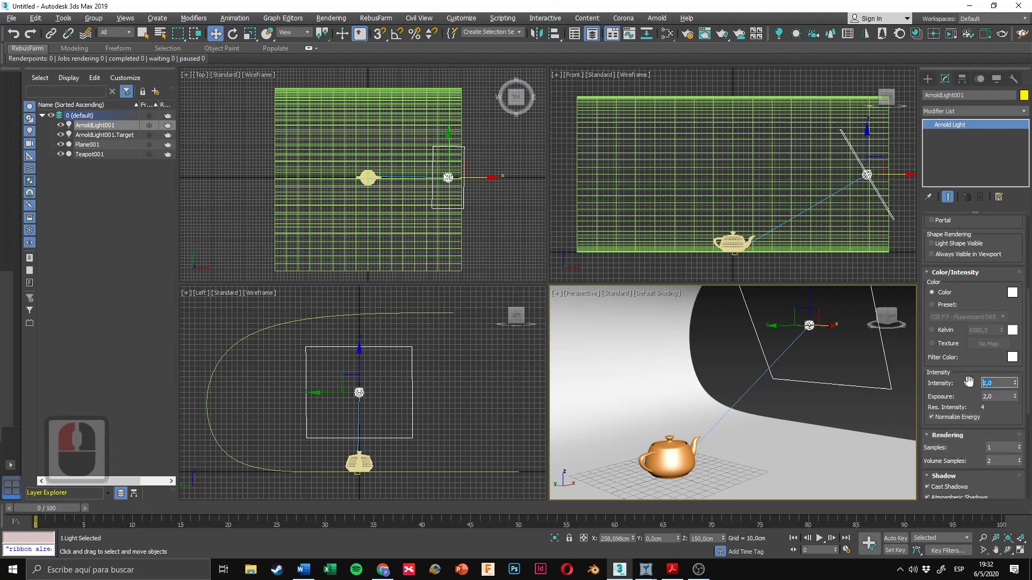
pyautogui.doubleClick(998, 395)
pyautogui.write('8')
pyautogui.press('Return')
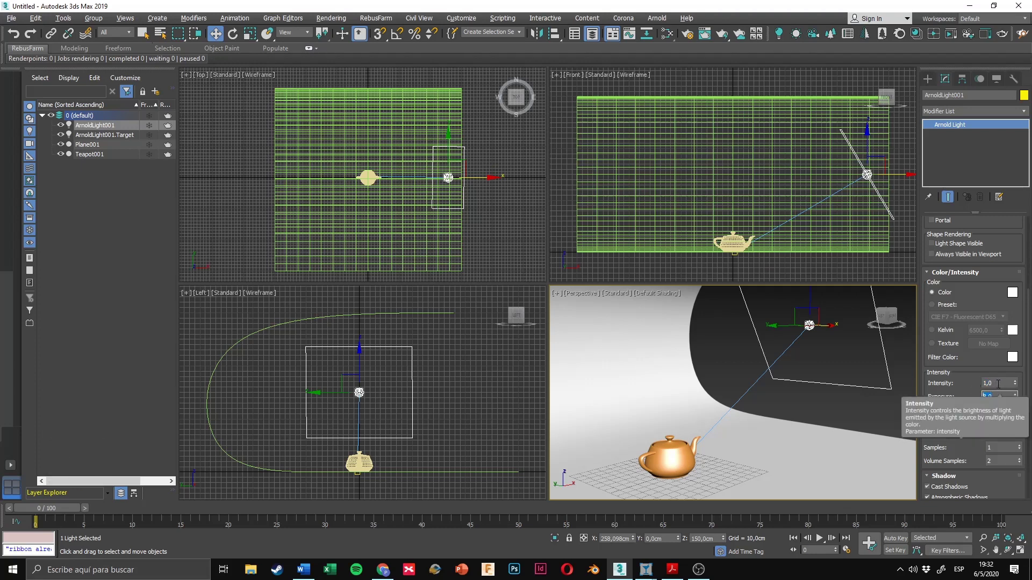
# Step: Set the Arnold light's intensity to 50
pyautogui.doubleClick(998, 384)
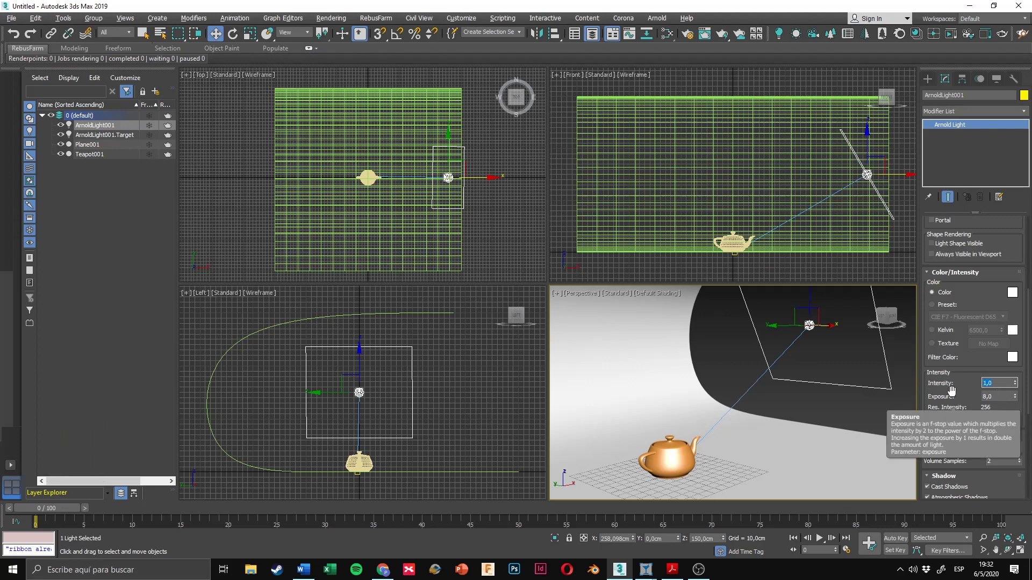
pyautogui.write('50')
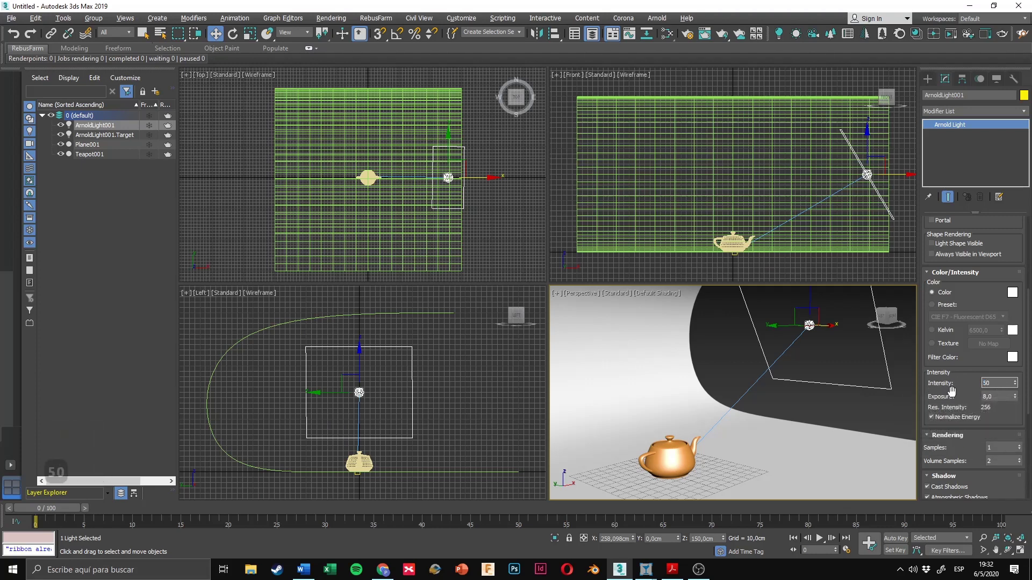
pyautogui.press('Return')
pyautogui.click(1005, 400)
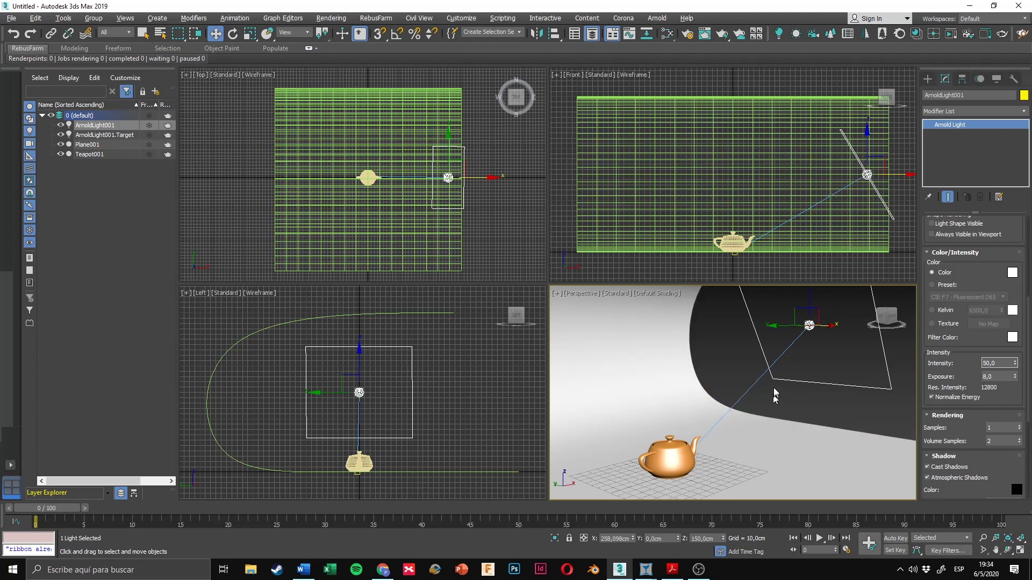
# Step: Select the light's target under the teapot and raise it above the lid, to a Z of about 44 cm
pyautogui.moveTo(383, 476); pyautogui.dragTo(457, 361, button='middle')
pyautogui.scroll(2, 391, 422)
pyautogui.scroll(3, 422, 424)
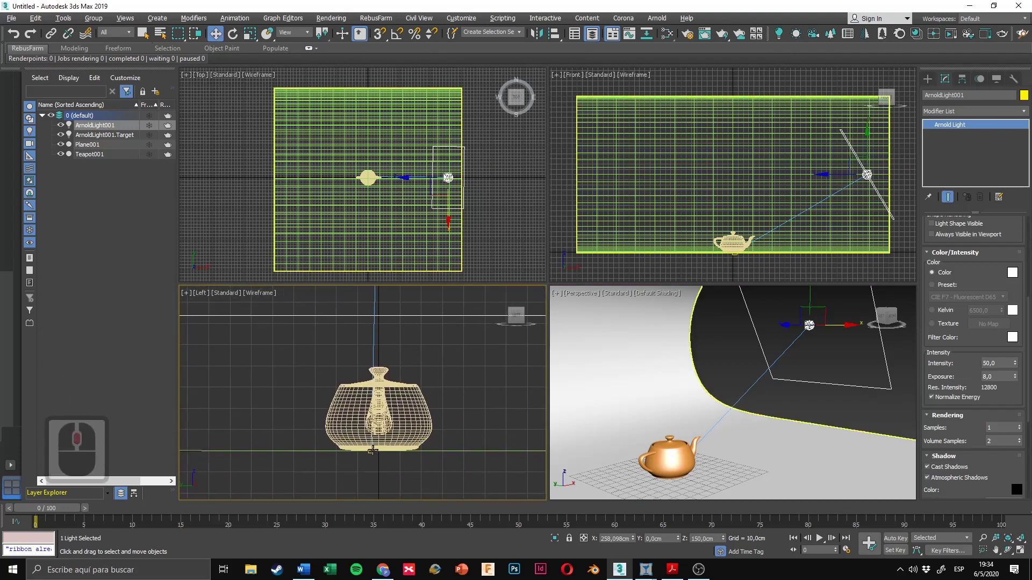
pyautogui.click(371, 456)
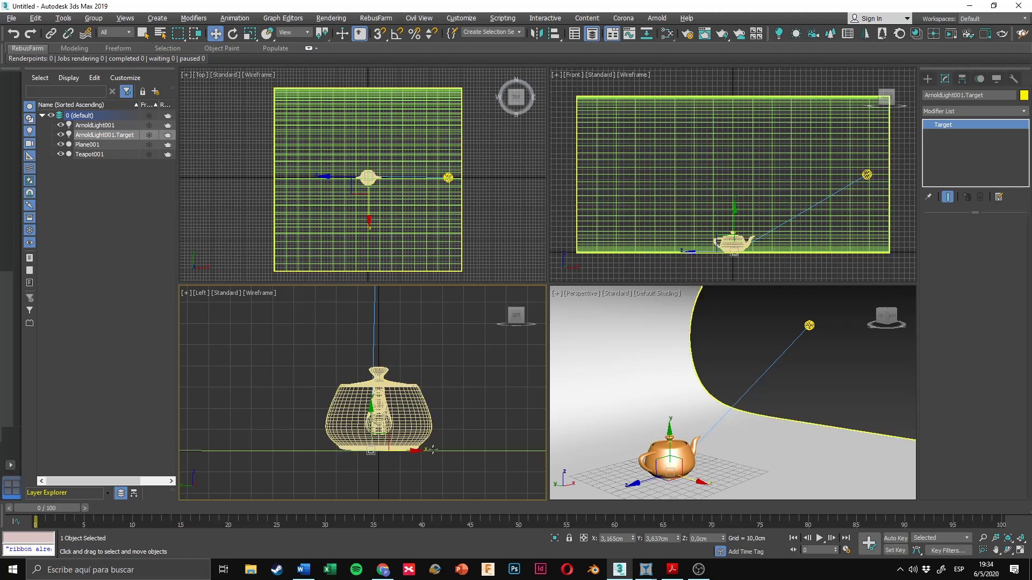
pyautogui.scroll(3, 383, 461)
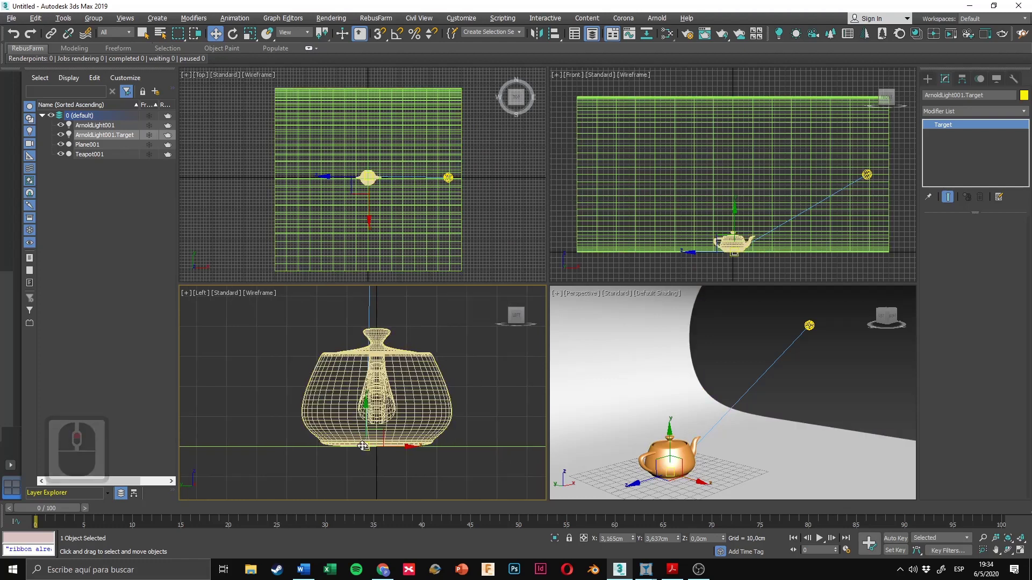
pyautogui.scroll(-2, 491, 384)
pyautogui.click(492, 384)
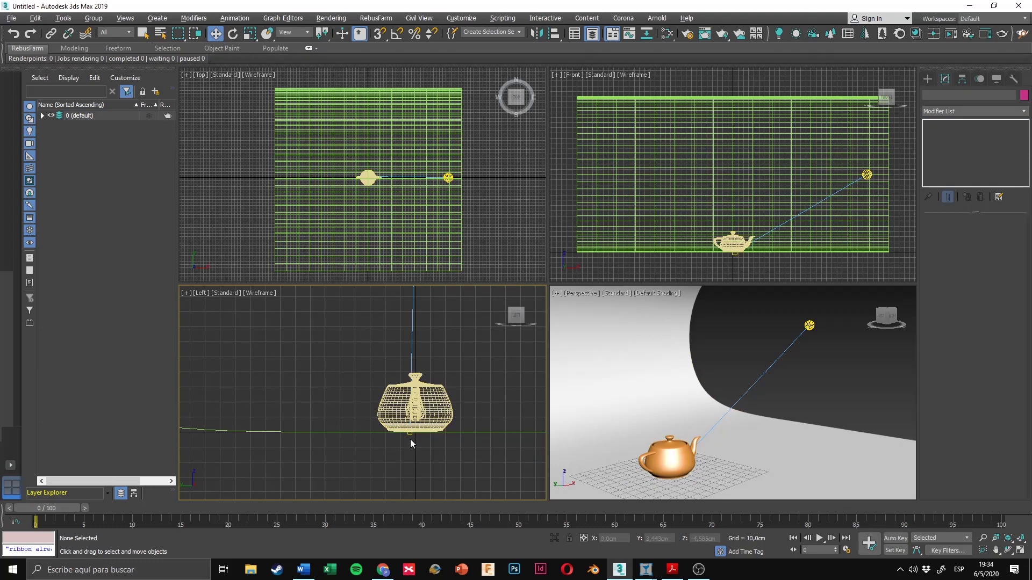
pyautogui.click(410, 435)
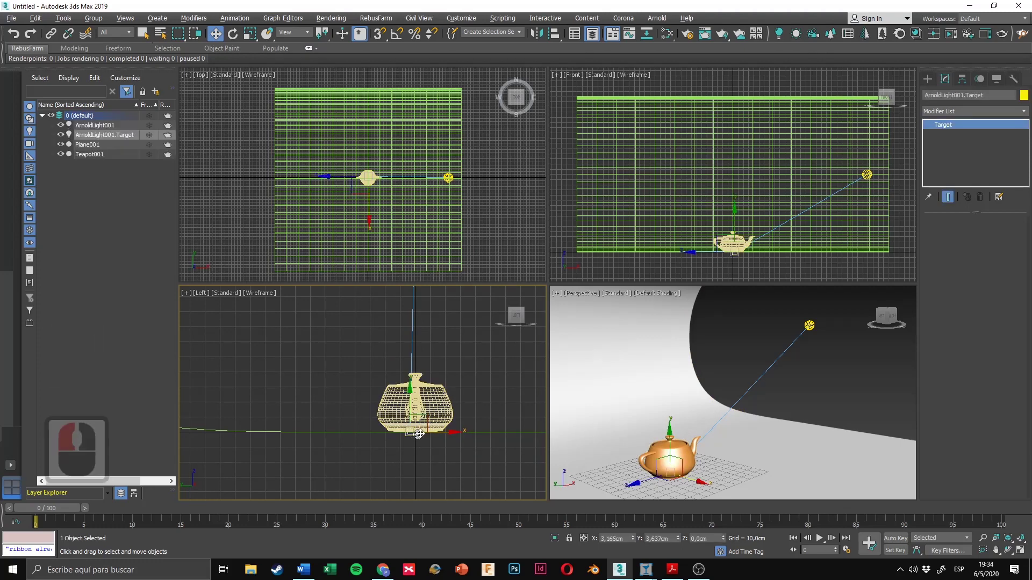
pyautogui.moveTo(410, 399); pyautogui.dragTo(439, 333)
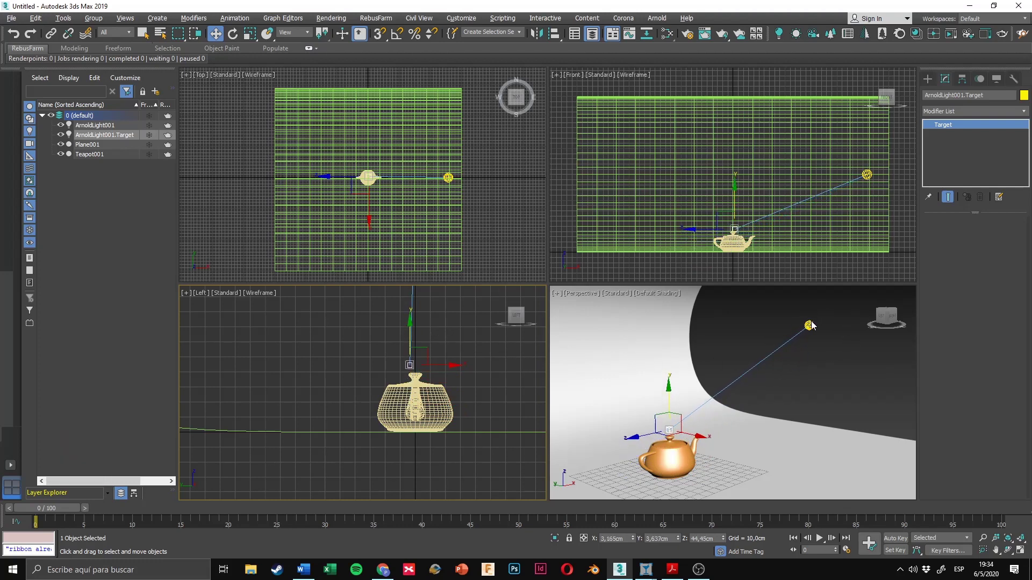
# Step: Reset the light target's Y position to 0 so it lines up with the teapot's center
pyautogui.scroll(3, 436, 362)
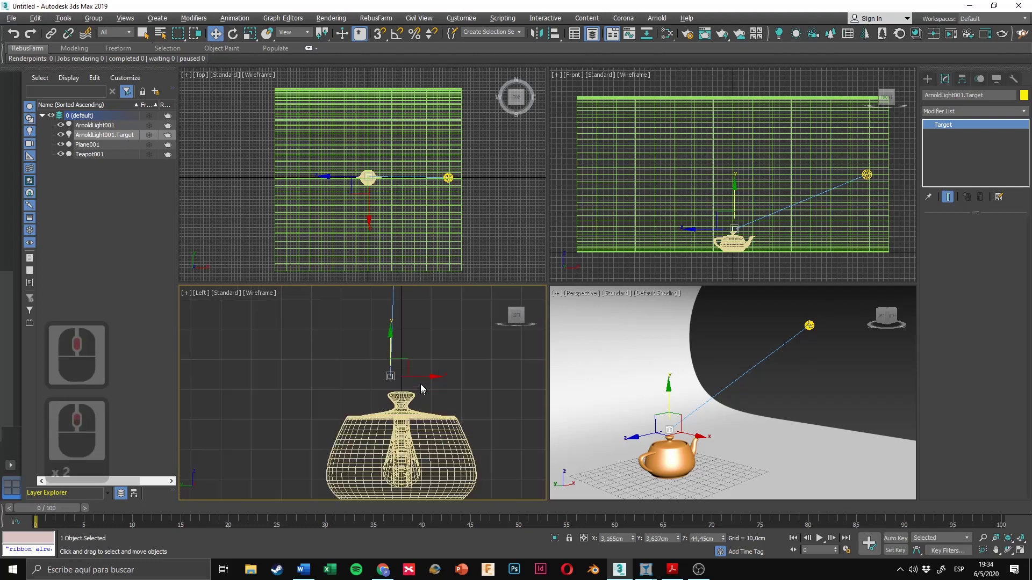
pyautogui.rightClick(678, 537)
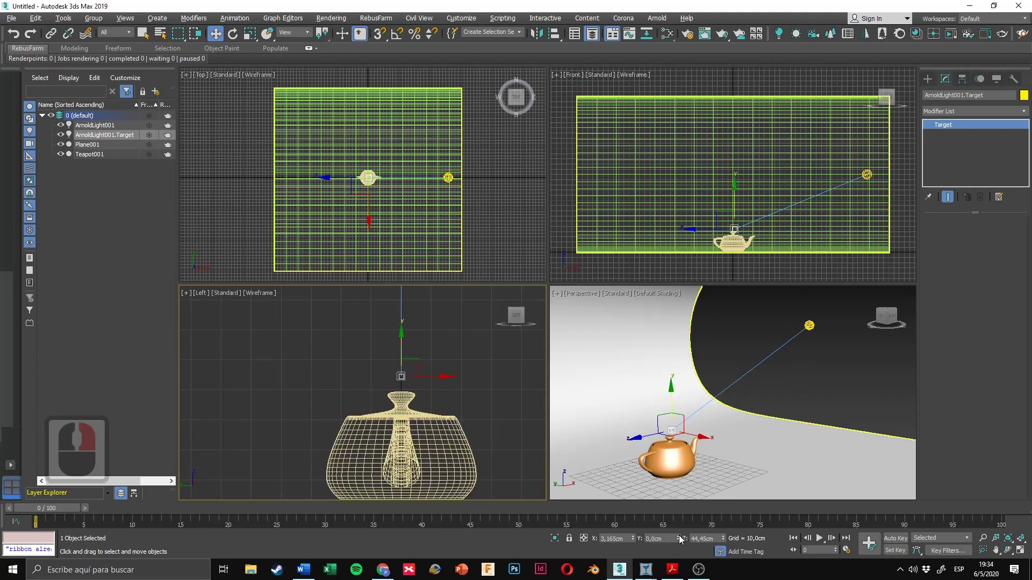
pyautogui.scroll(-2, 448, 382)
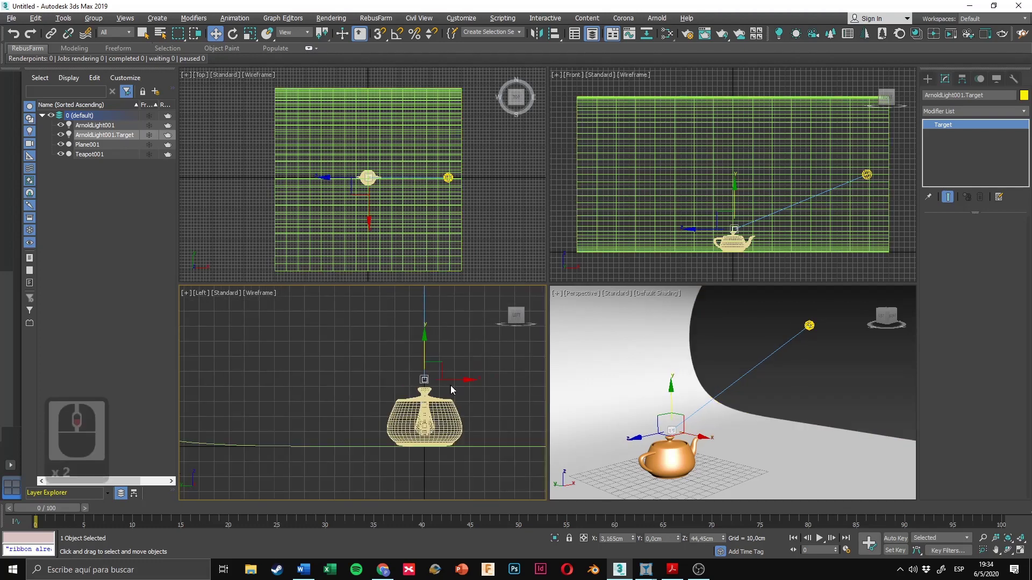
# Step: Lower the Arnold light's target from above the lid into the middle of the teapot, to a Z of about 12 cm
pyautogui.moveTo(454, 380); pyautogui.dragTo(429, 404, button='middle')
pyautogui.click(443, 370)
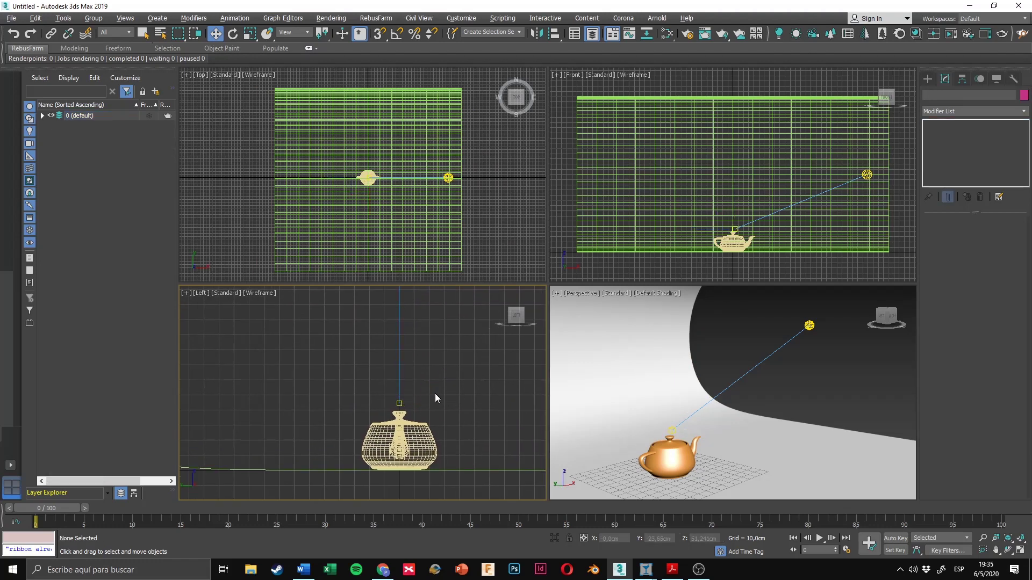
pyautogui.click(402, 403)
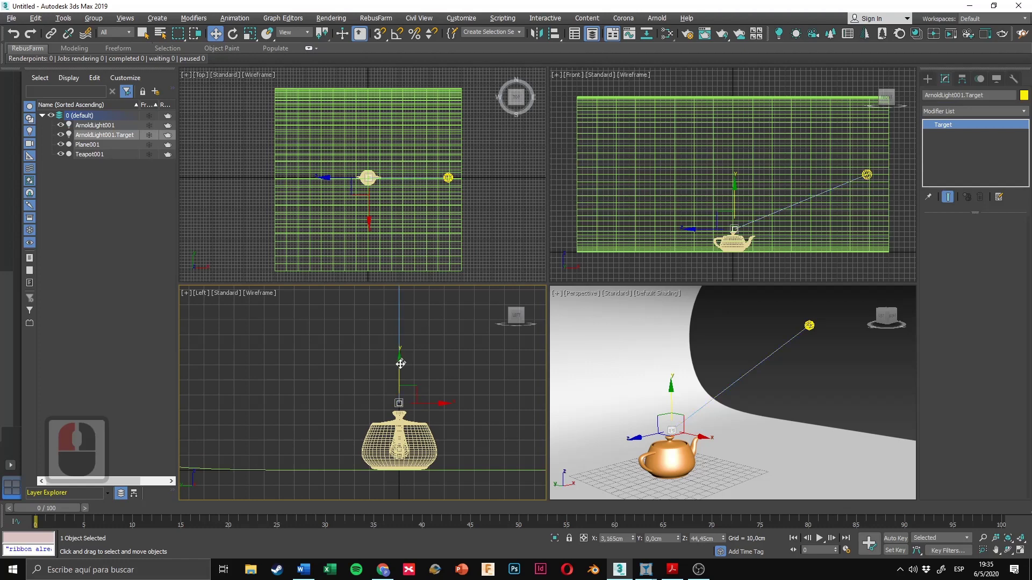
pyautogui.moveTo(400, 397); pyautogui.dragTo(413, 415)
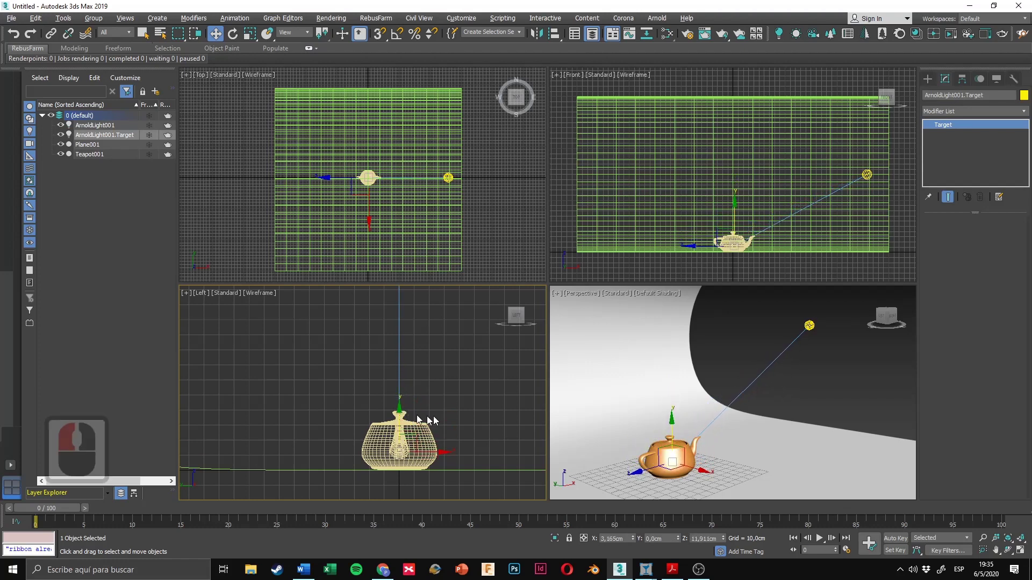
pyautogui.click(431, 421)
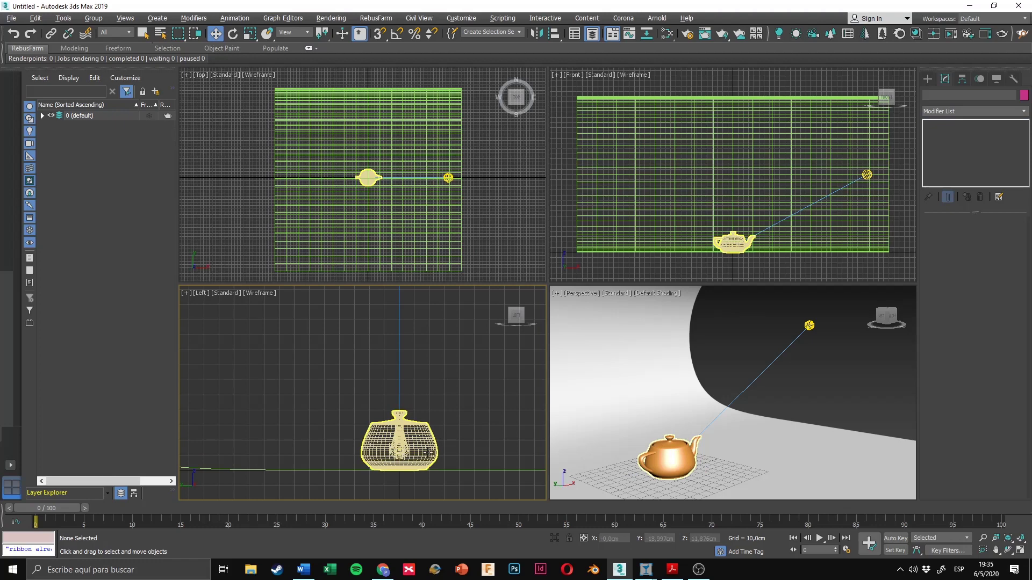
pyautogui.moveTo(400, 453)
pyautogui.mouseDown(button='middle')
pyautogui.moveTo(402, 430)
pyautogui.moveTo(400, 439)
pyautogui.mouseUp(button='middle')
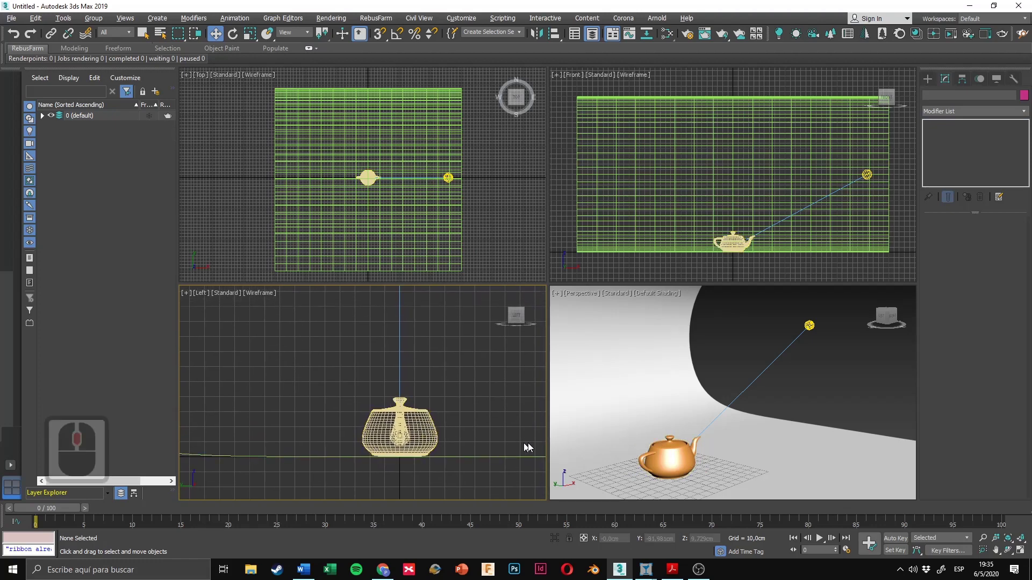
# Step: Pick the target through the selected Arnold light and try moving it vertically
pyautogui.click(810, 325)
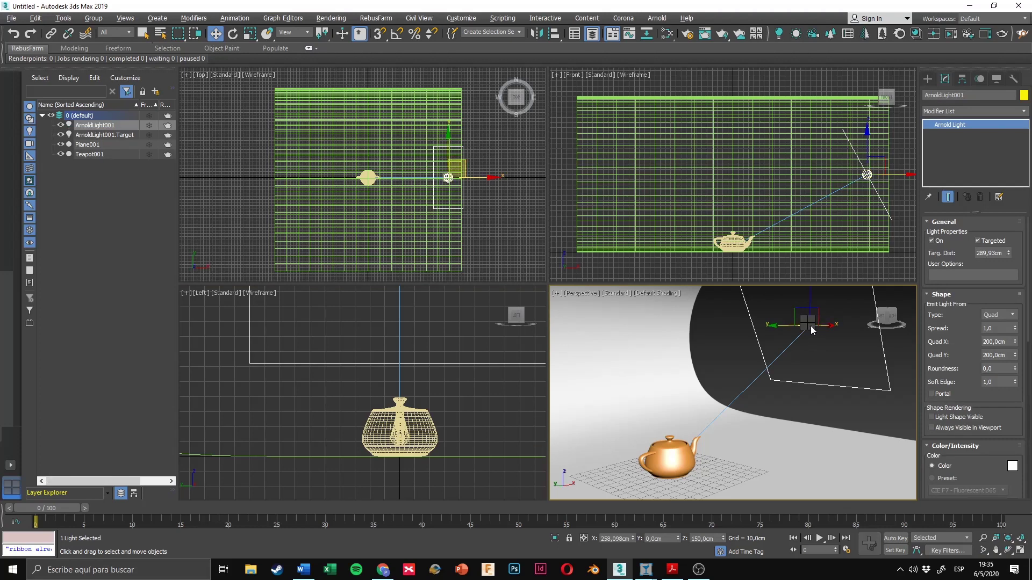
pyautogui.rightClick(809, 324)
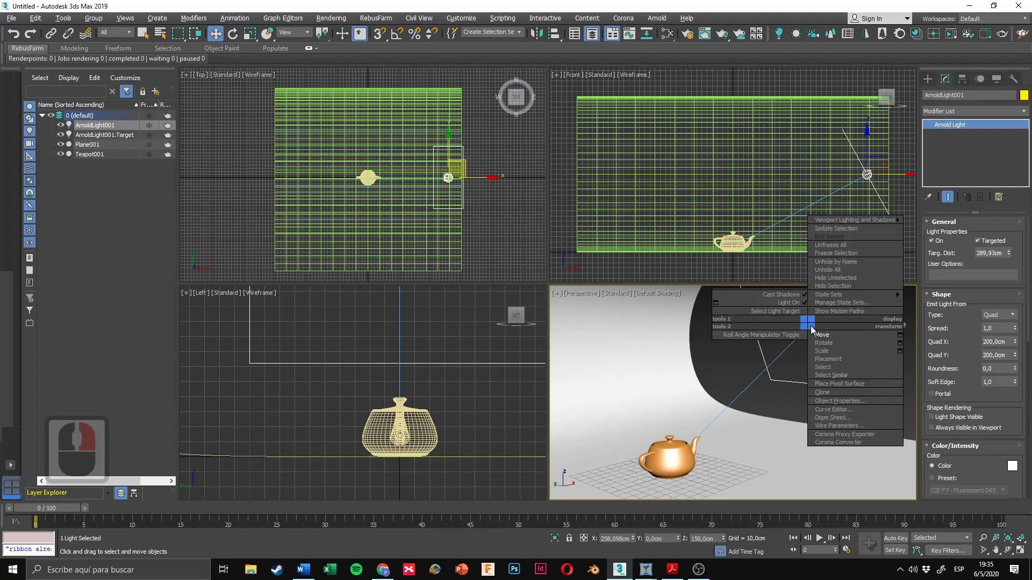
pyautogui.click(784, 314)
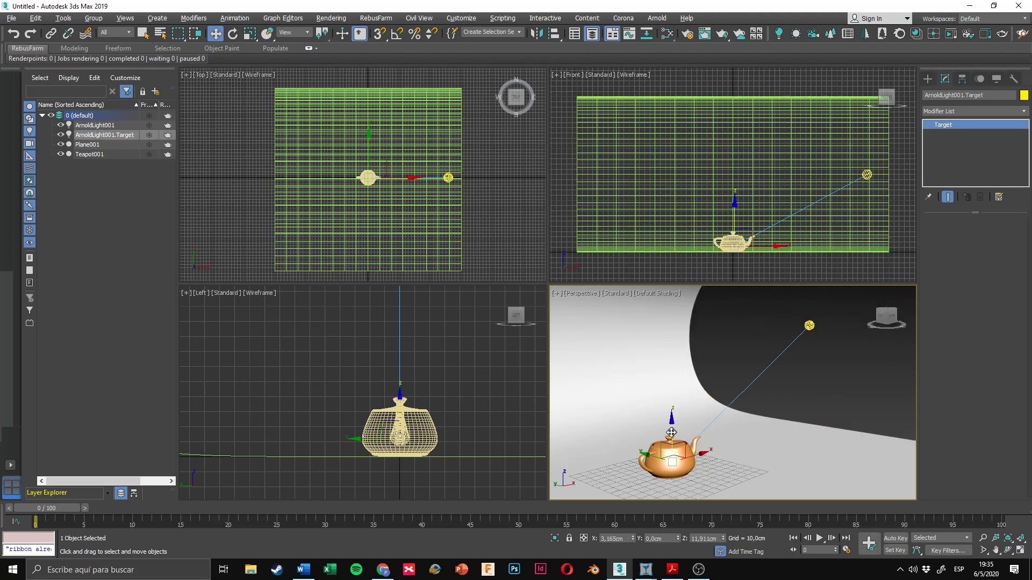
pyautogui.moveTo(671, 409); pyautogui.dragTo(711, 396)
pyautogui.click(717, 376)
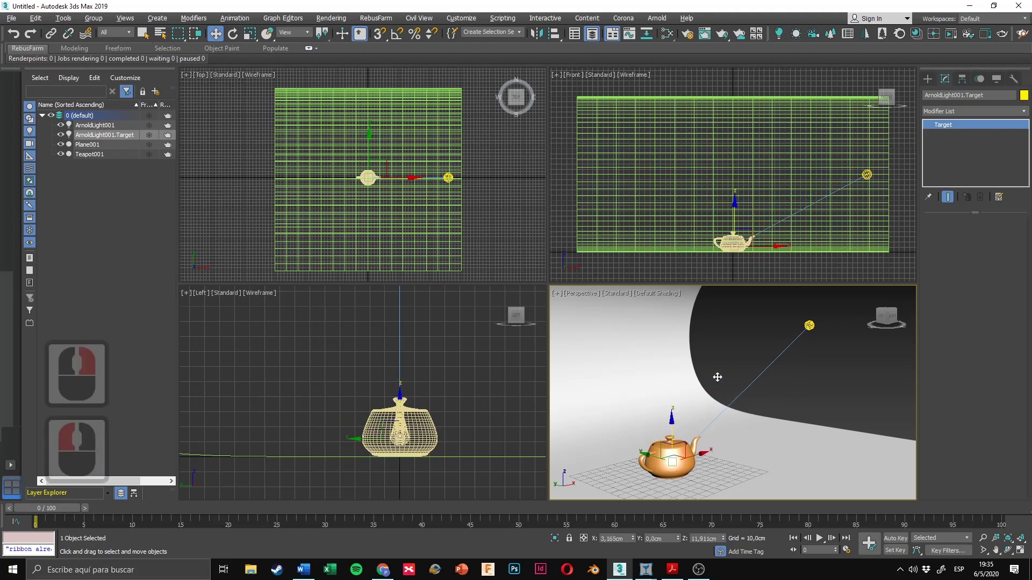
pyautogui.click(782, 321)
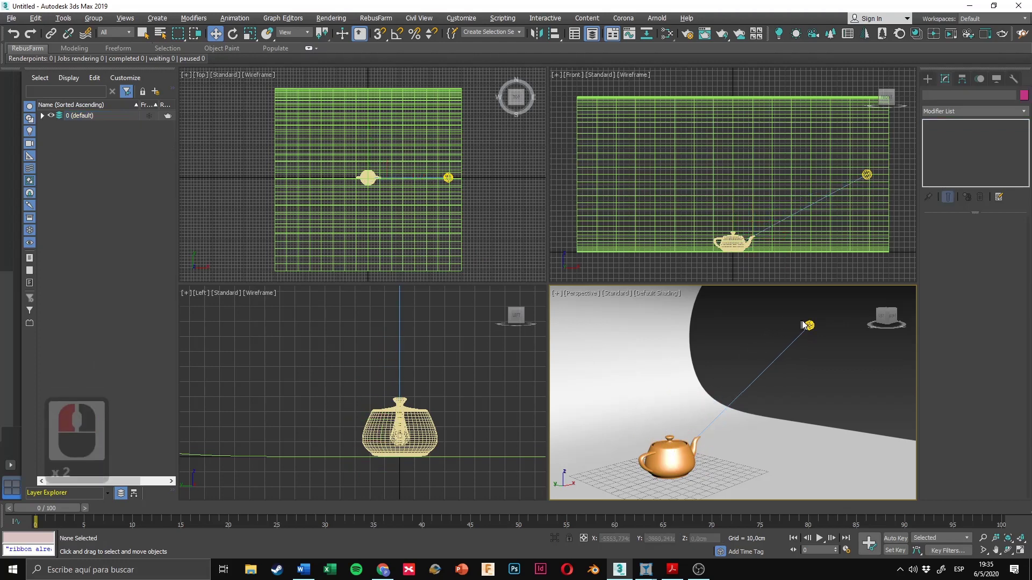
# Step: Expand the default layer and select the Arnold light followed by its target from the object list
pyautogui.click(42, 115)
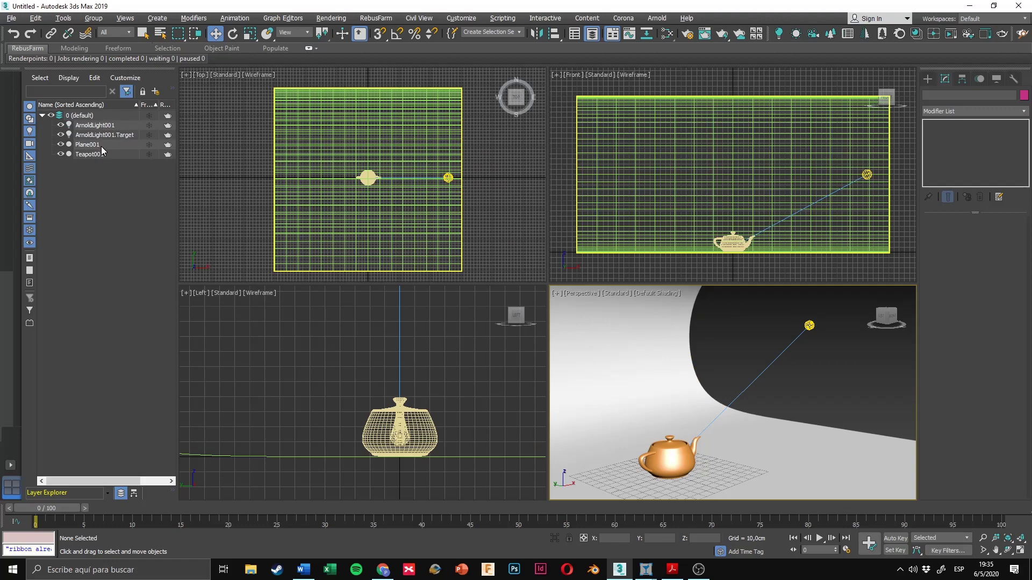
pyautogui.click(94, 126)
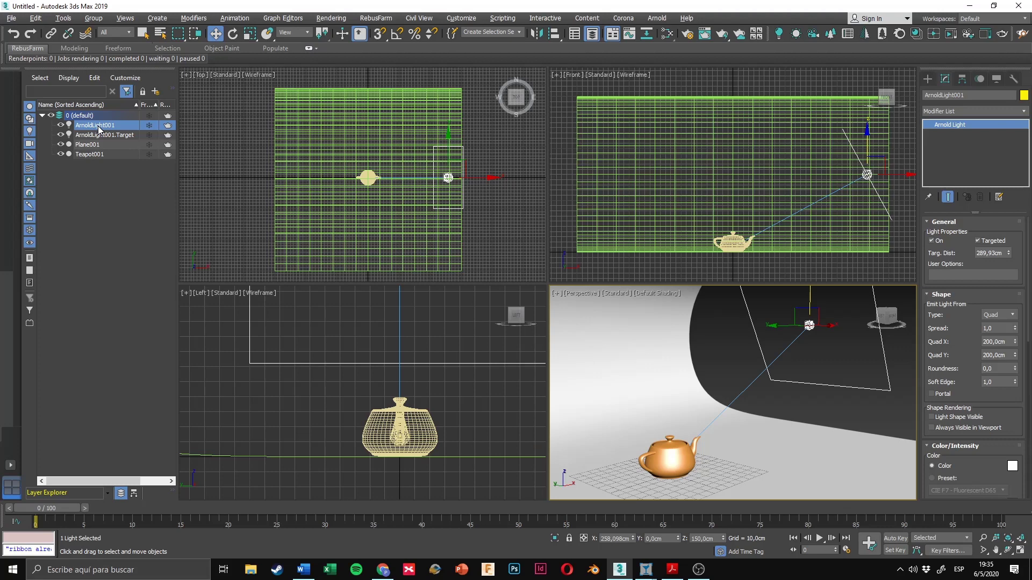
pyautogui.click(99, 135)
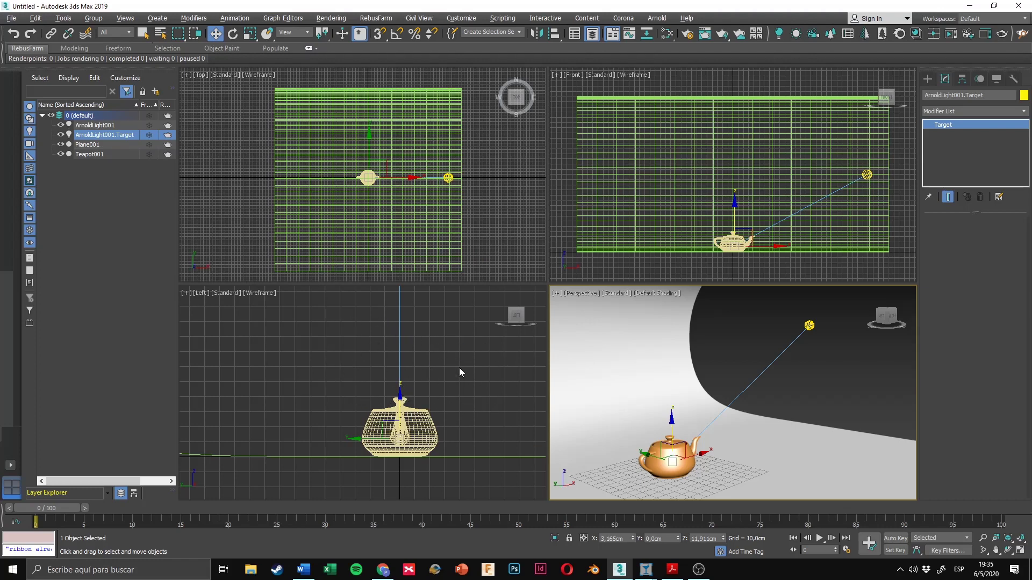
# Step: Try the Lights selection filter by region-selecting around the teapot, and restore the filter to All
pyautogui.click(127, 33)
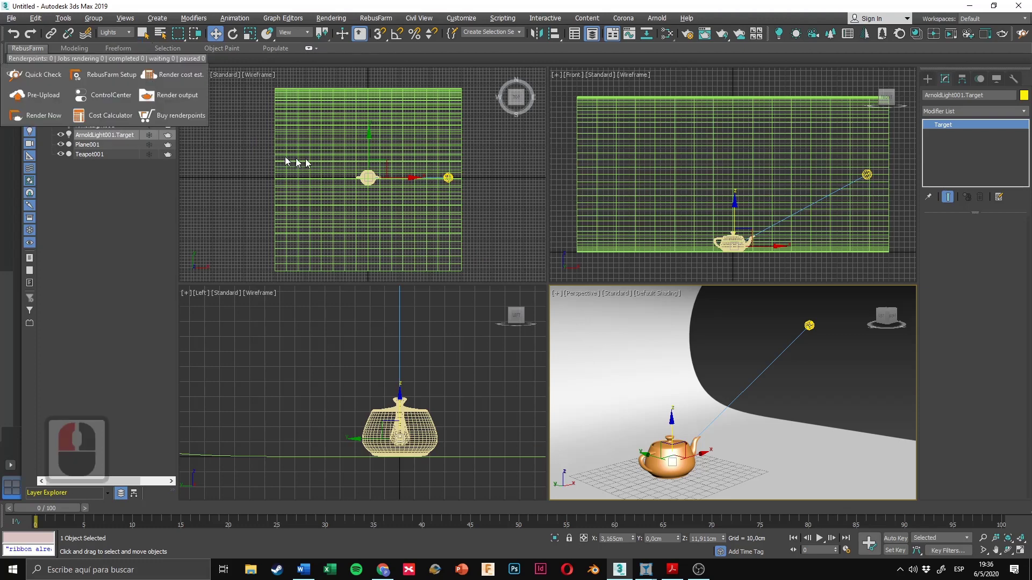
pyautogui.click(481, 155)
pyautogui.moveTo(452, 405); pyautogui.dragTo(340, 483)
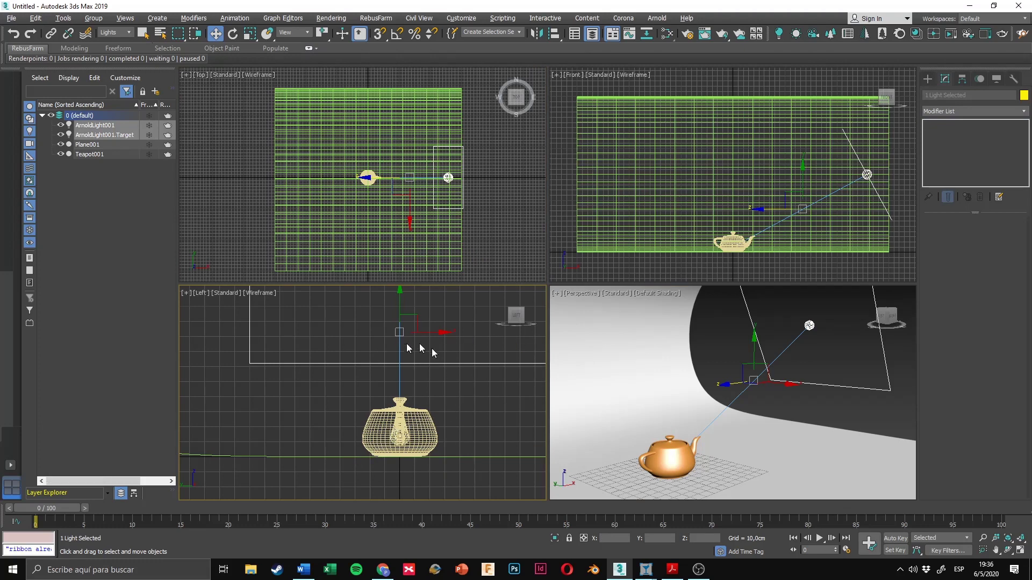
pyautogui.click(119, 33)
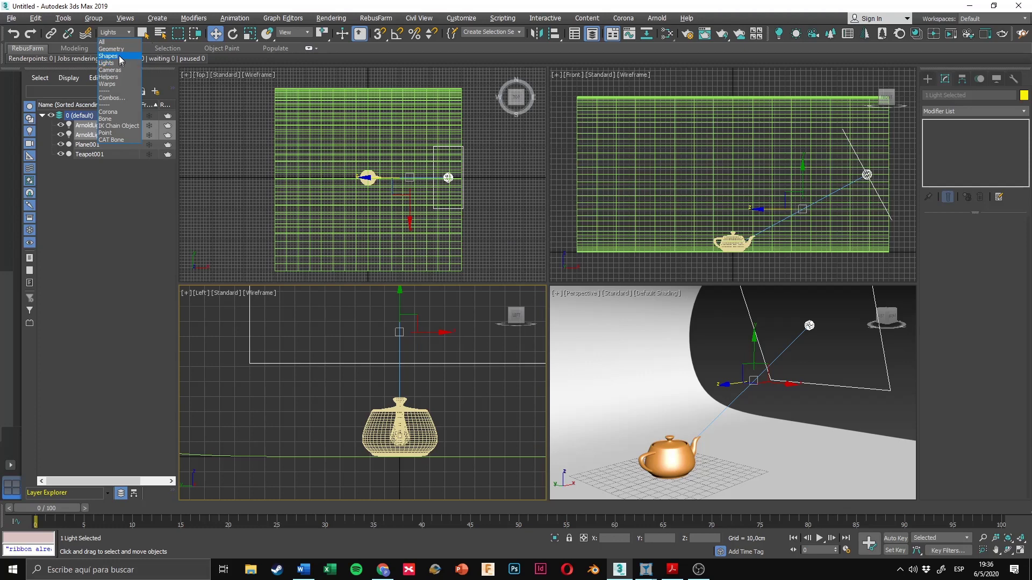
pyautogui.click(125, 43)
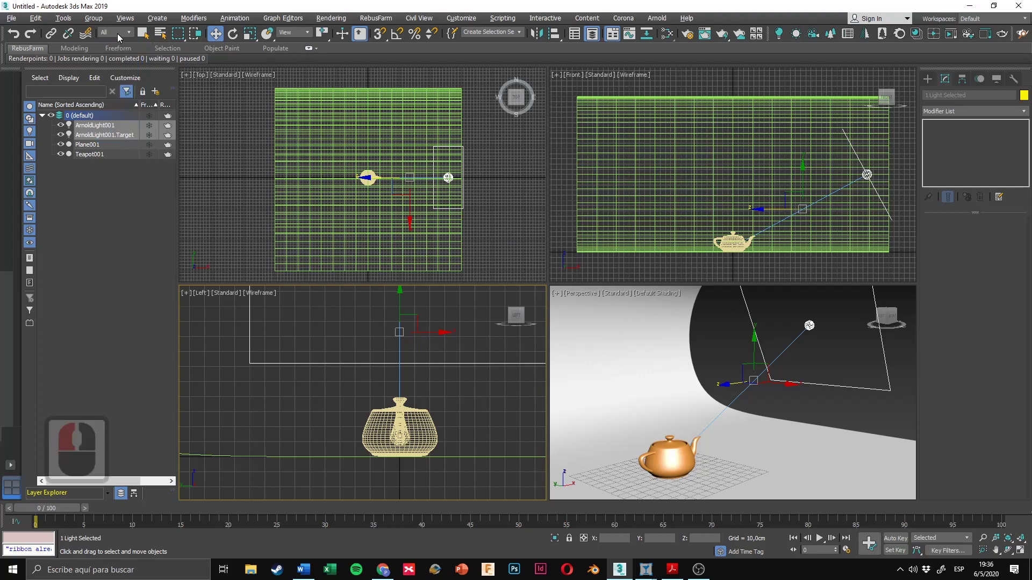
pyautogui.click(118, 38)
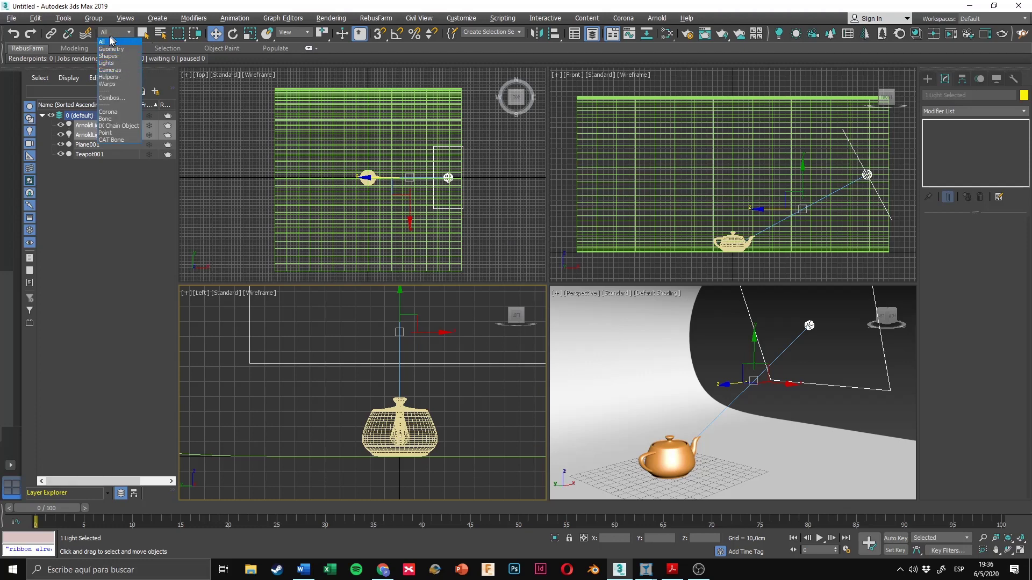
pyautogui.click(129, 42)
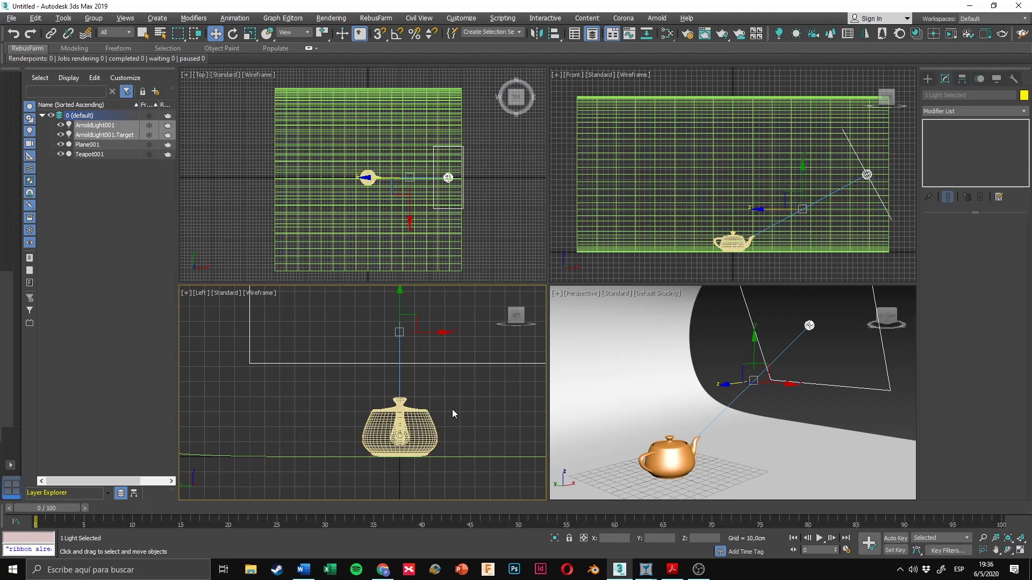
pyautogui.click(452, 409)
# Step: Select the Arnold light and set its X position to 250 cm
pyautogui.click(828, 326)
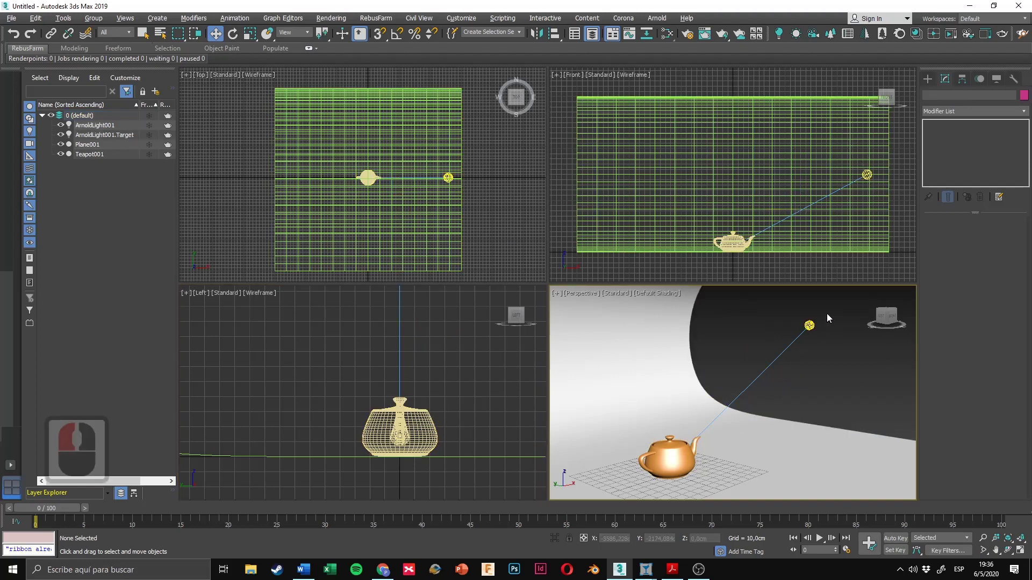
pyautogui.moveTo(827, 312); pyautogui.dragTo(785, 380)
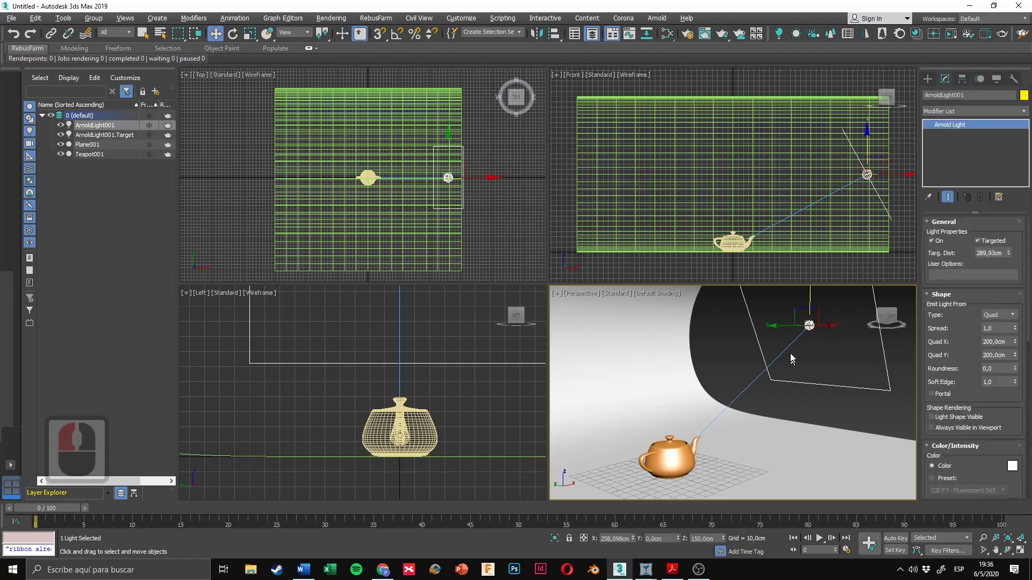
pyautogui.keyDown('alt'); pyautogui.moveTo(791, 358); pyautogui.dragTo(811, 411, button='middle'); pyautogui.keyUp('alt')
pyautogui.scroll(-3, 808, 375)
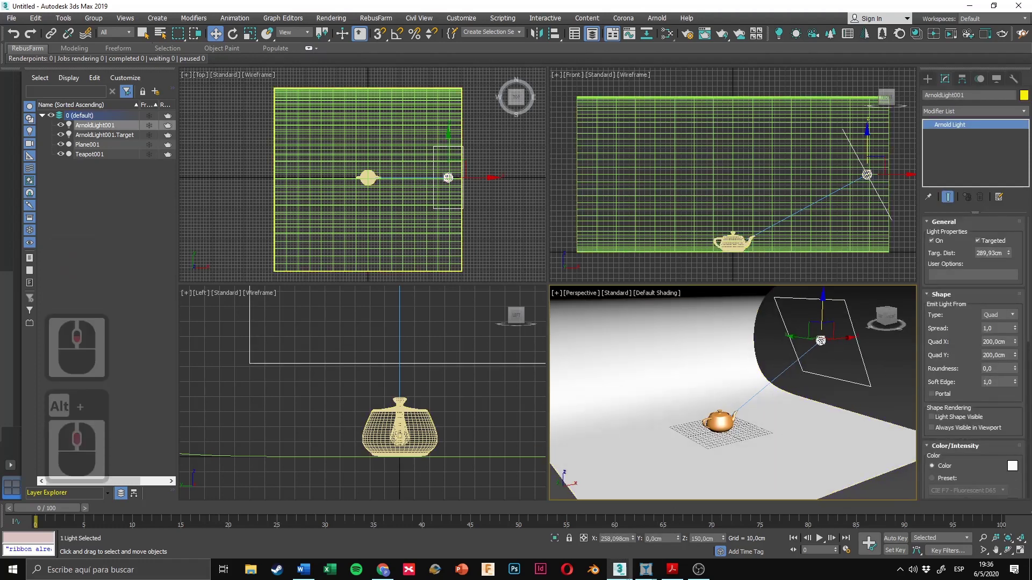
pyautogui.doubleClick(613, 538)
pyautogui.write('250')
pyautogui.press('Return')
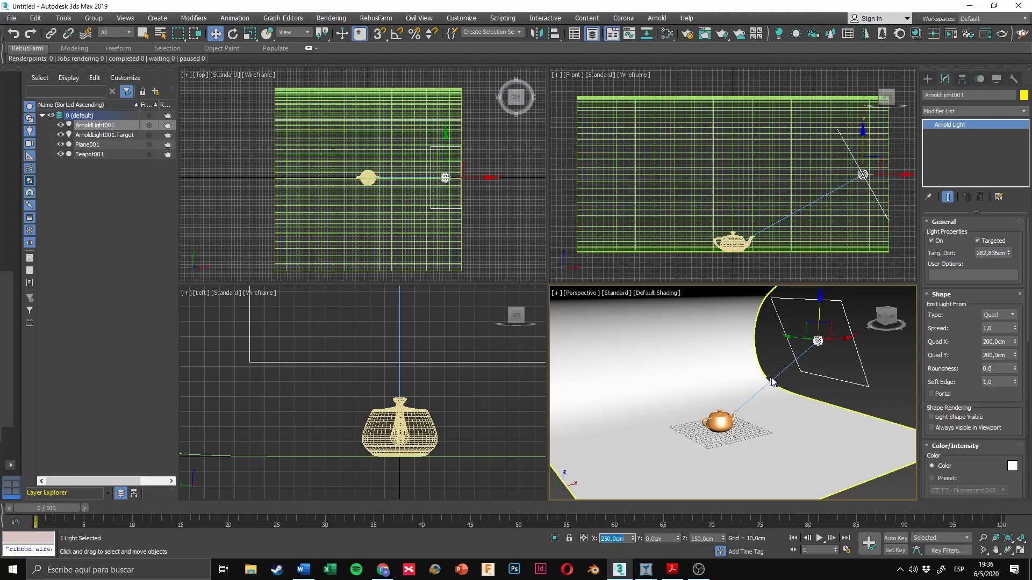
# Step: Clone the Arnold light along X to the opposite side of the teapot as an instance, at an X of about -315 cm
pyautogui.keyDown('alt'); pyautogui.moveTo(829, 367); pyautogui.dragTo(814, 361, button='middle'); pyautogui.keyUp('alt')
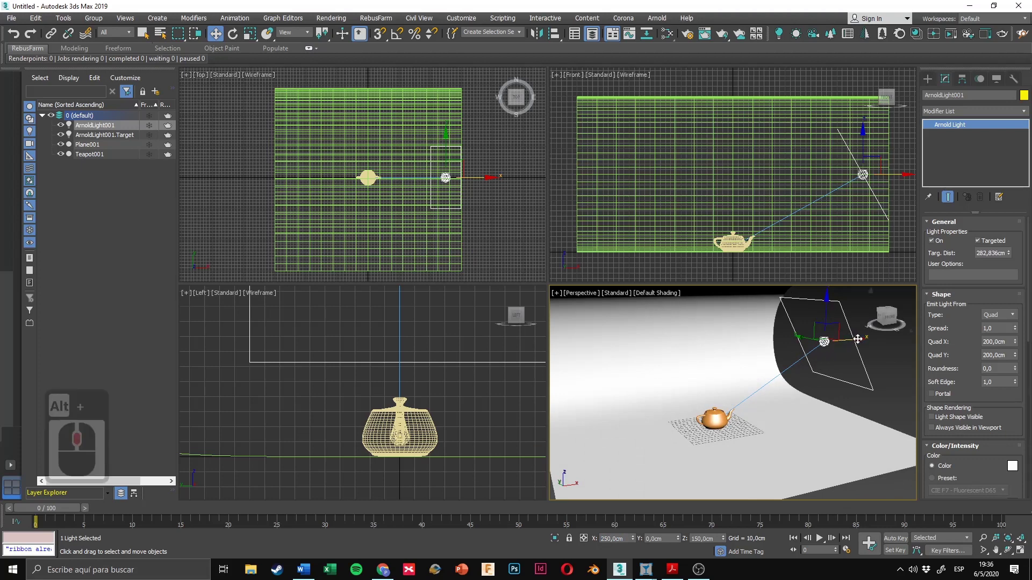
pyautogui.moveTo(851, 340)
pyautogui.mouseDown()
pyautogui.moveTo(508, 329)
pyautogui.moveTo(517, 330)
pyautogui.mouseUp()
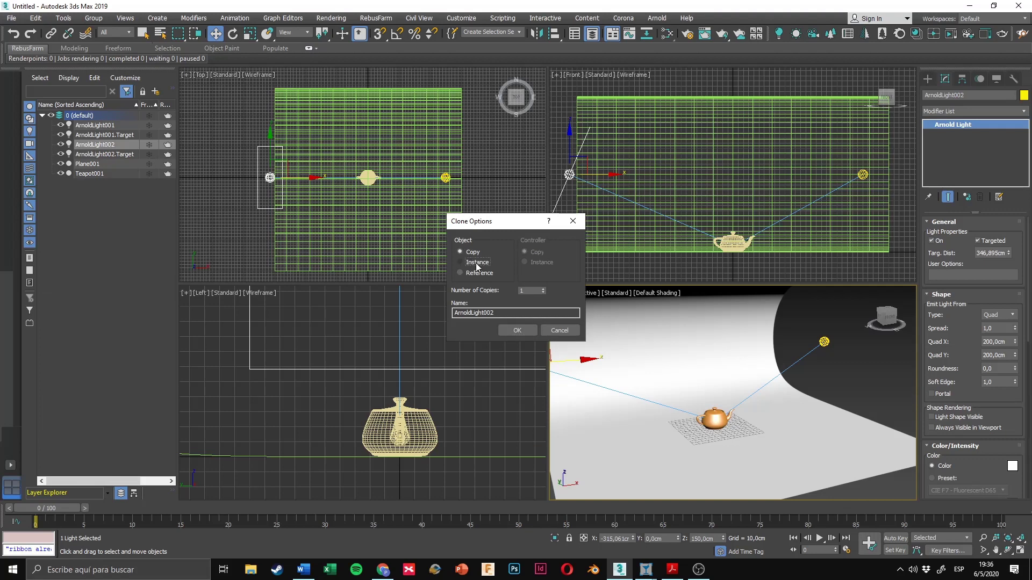
pyautogui.click(477, 264)
pyautogui.click(522, 330)
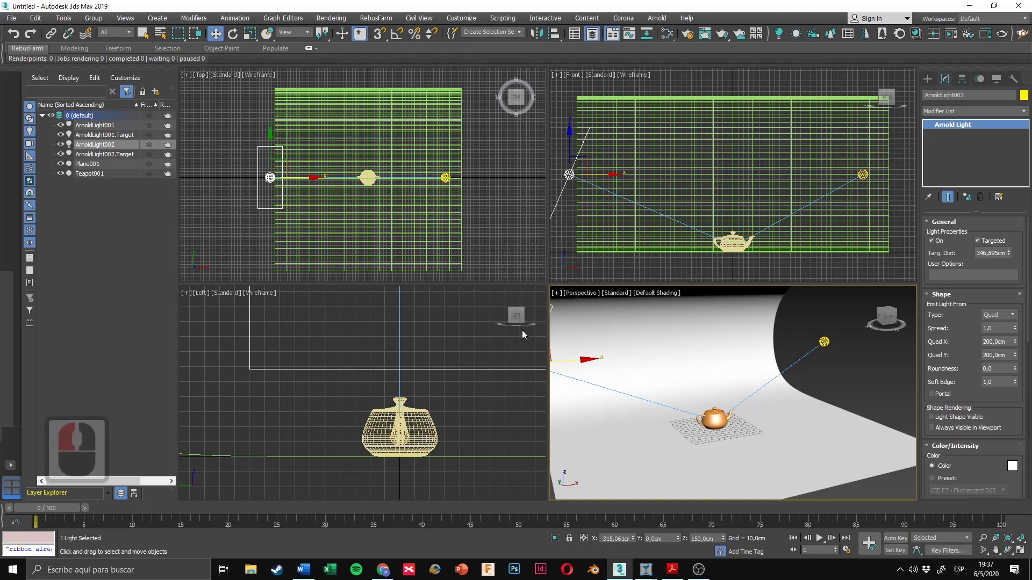
# Step: Set the cloned Arnold light's X position to -250 cm so it mirrors the original light
pyautogui.scroll(-2, 689, 191)
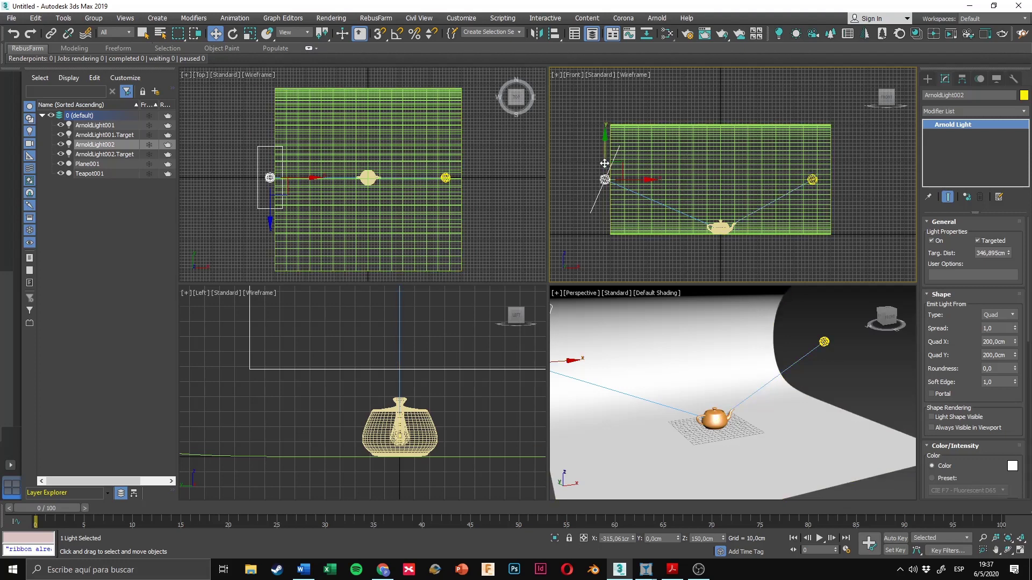
pyautogui.doubleClick(824, 341)
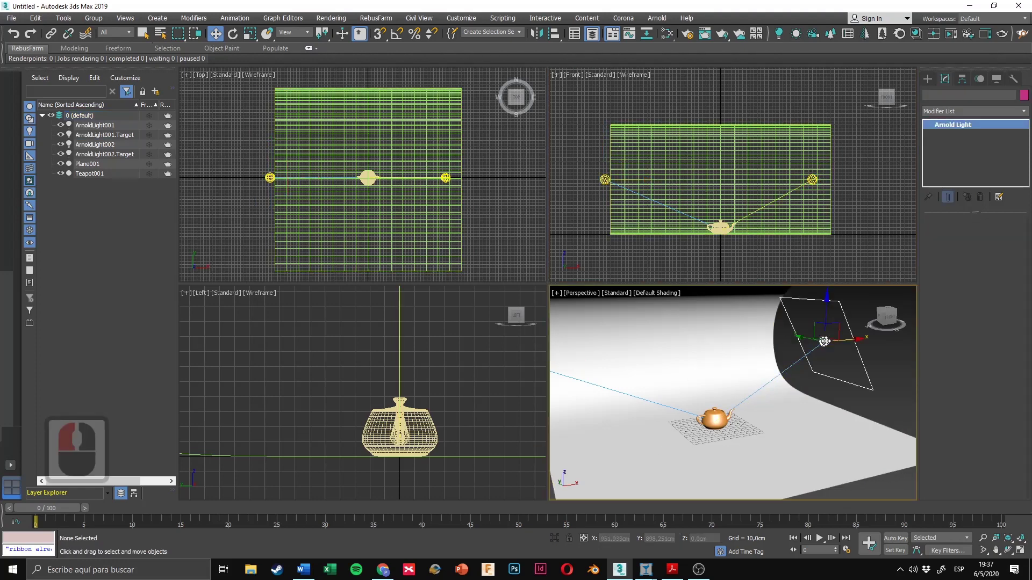
pyautogui.click(603, 180)
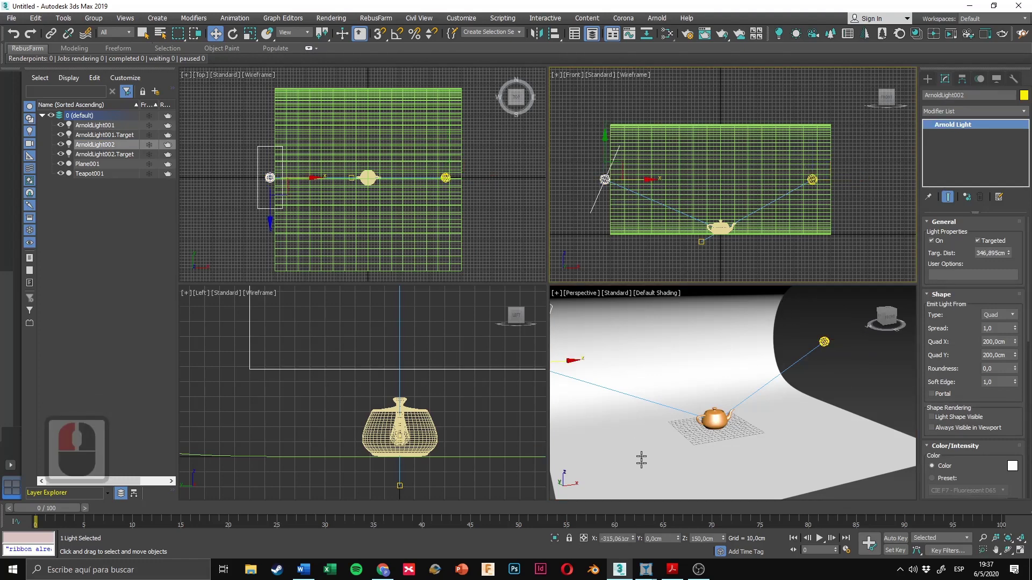
pyautogui.doubleClick(612, 539)
pyautogui.write('-250')
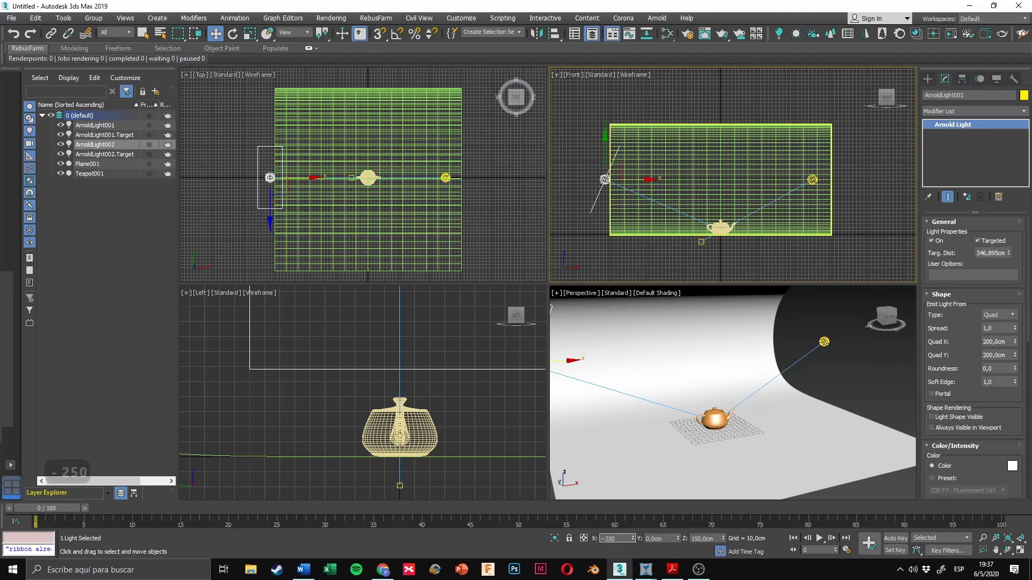
pyautogui.press('Return')
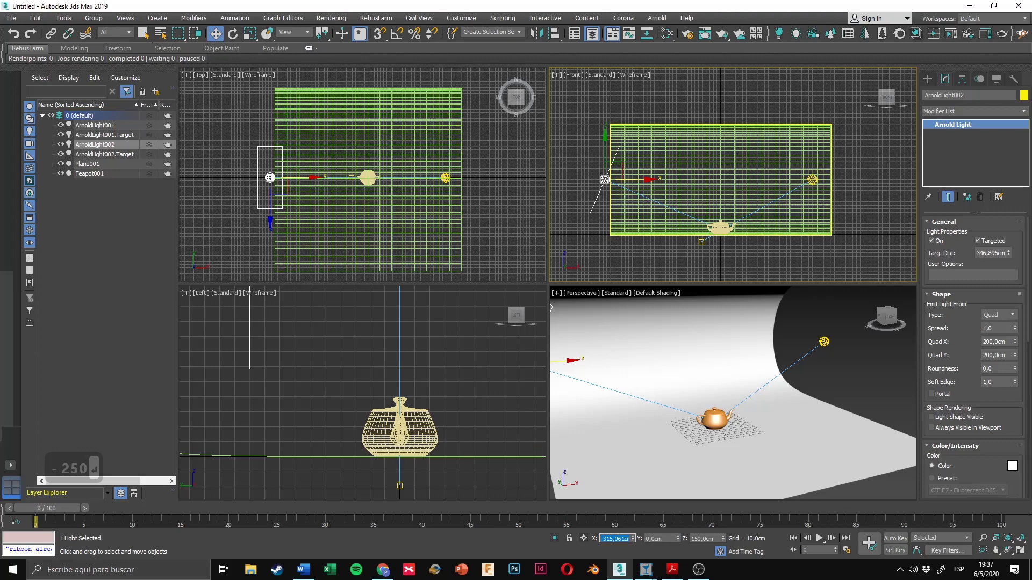
pyautogui.write('-250')
pyautogui.press('Return')
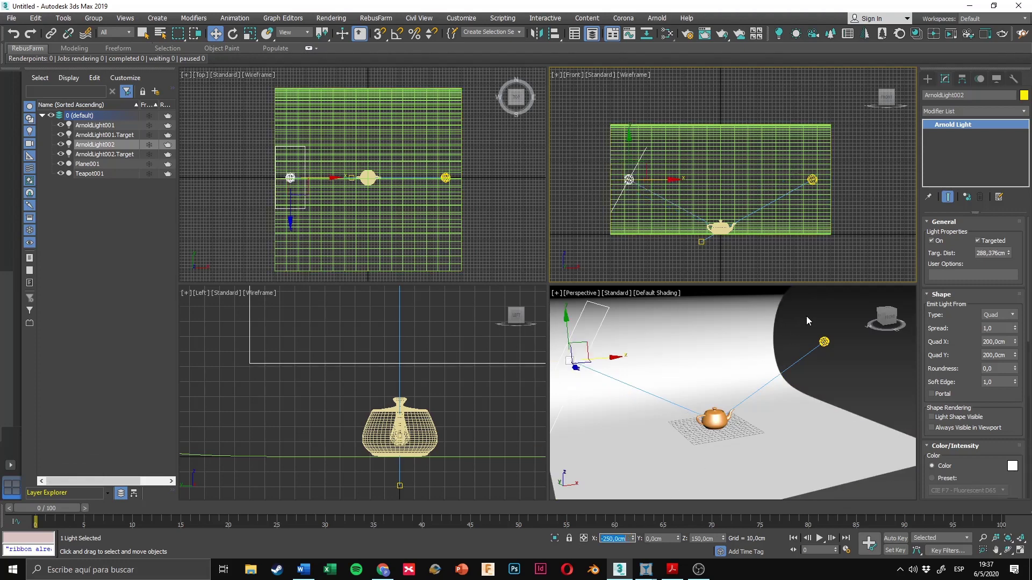
# Step: Make the shapes of both instanced Arnold lights always visible in the viewport, and select the original light
pyautogui.keyDown('alt'); pyautogui.moveTo(714, 364); pyautogui.dragTo(747, 376, button='middle'); pyautogui.keyUp('alt')
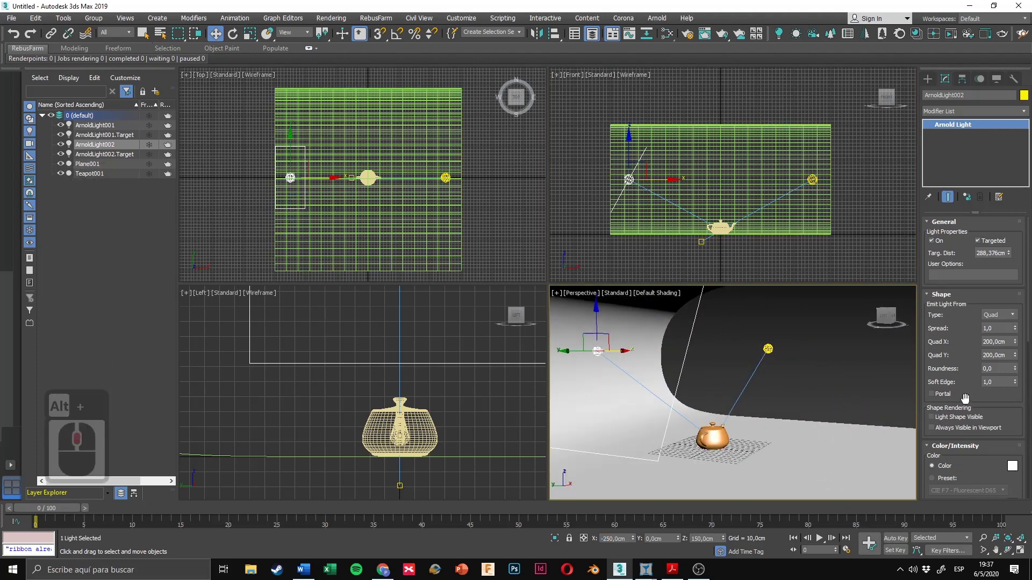
pyautogui.click(976, 430)
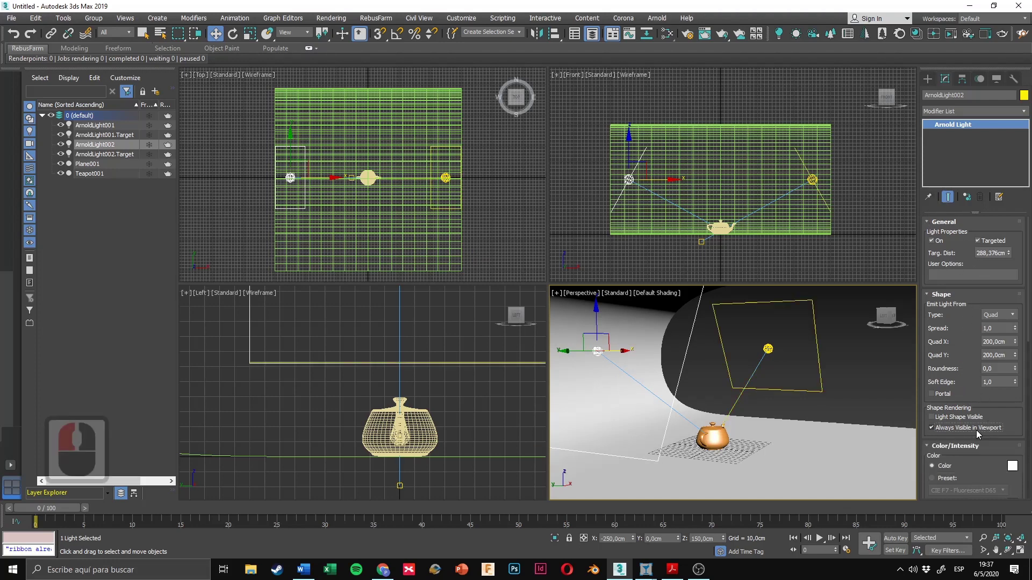
pyautogui.click(852, 359)
pyautogui.keyDown('alt'); pyautogui.moveTo(788, 372); pyautogui.dragTo(776, 346, button='middle'); pyautogui.keyUp('alt')
pyautogui.click(770, 344)
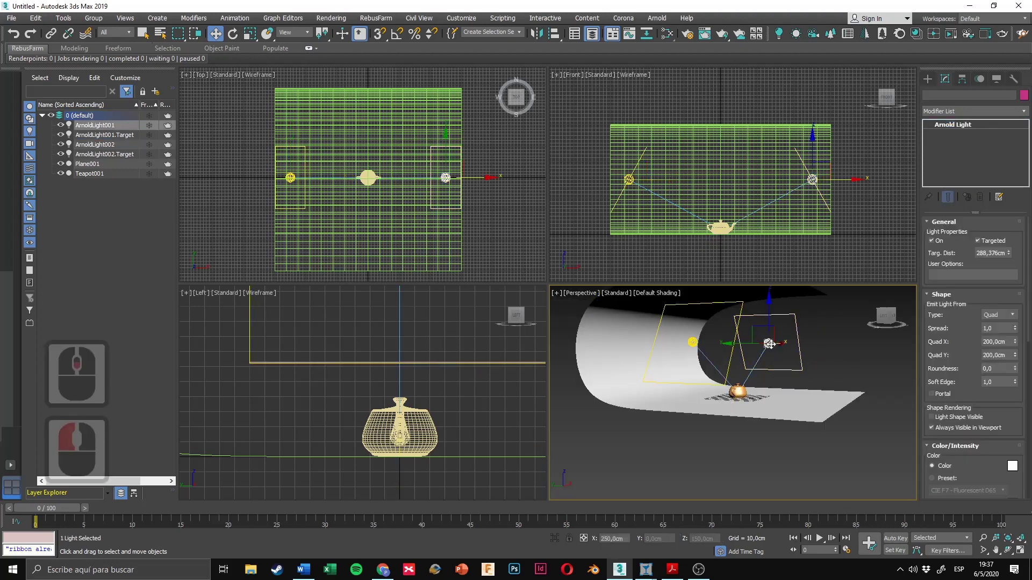
# Step: Turn the always-visible viewport display of the instanced Arnold lights' shapes off and on again, and deselect the lights
pyautogui.click(974, 425)
pyautogui.click(838, 343)
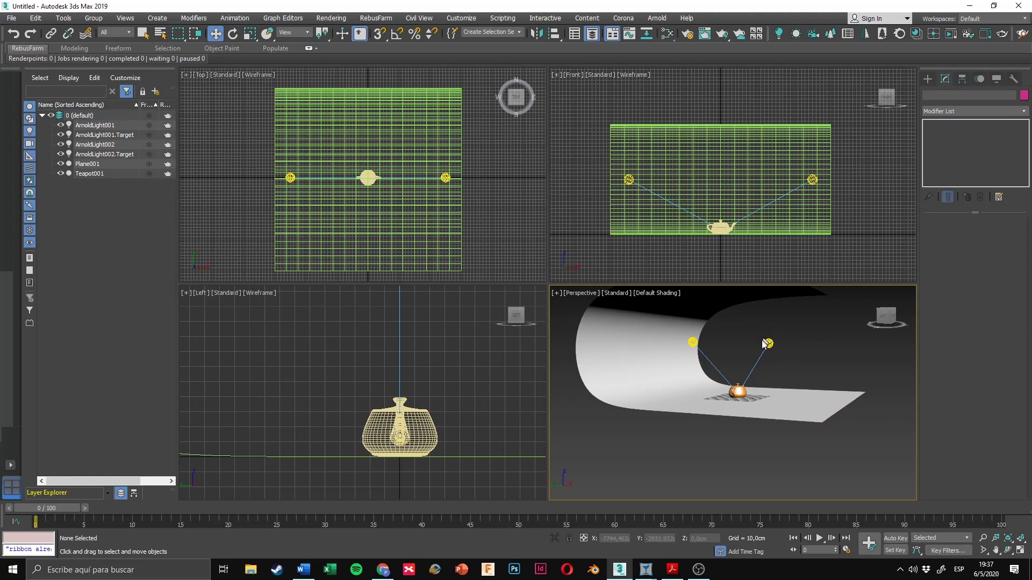
pyautogui.click(767, 344)
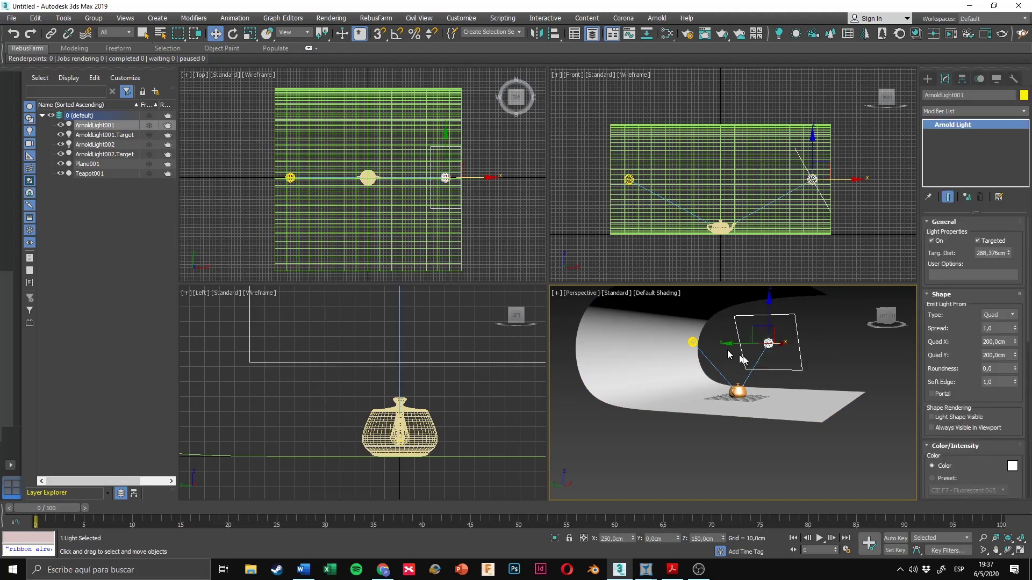
pyautogui.click(954, 431)
pyautogui.click(814, 347)
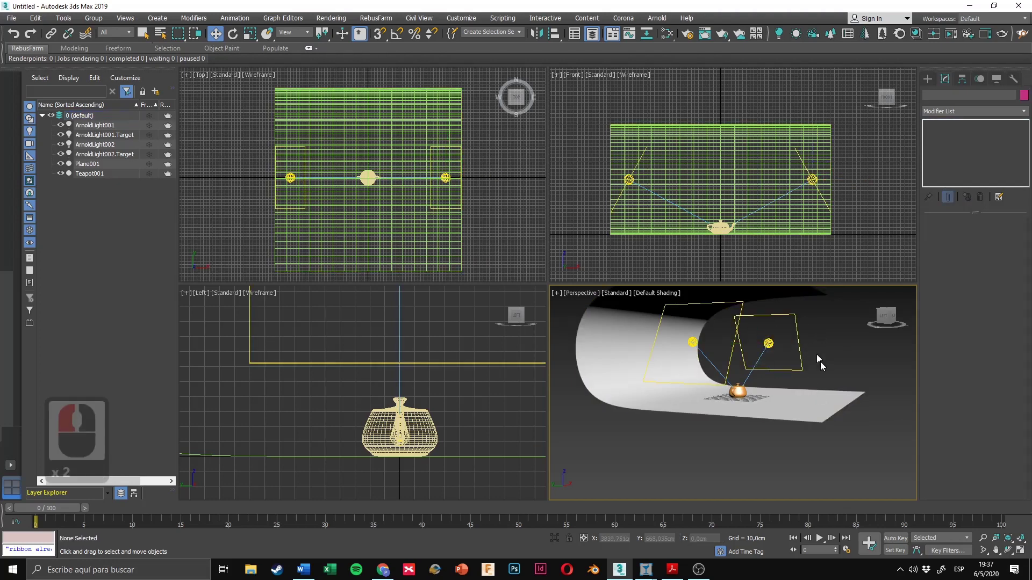
pyautogui.keyDown('alt'); pyautogui.moveTo(819, 361); pyautogui.dragTo(788, 355, button='middle'); pyautogui.keyUp('alt')
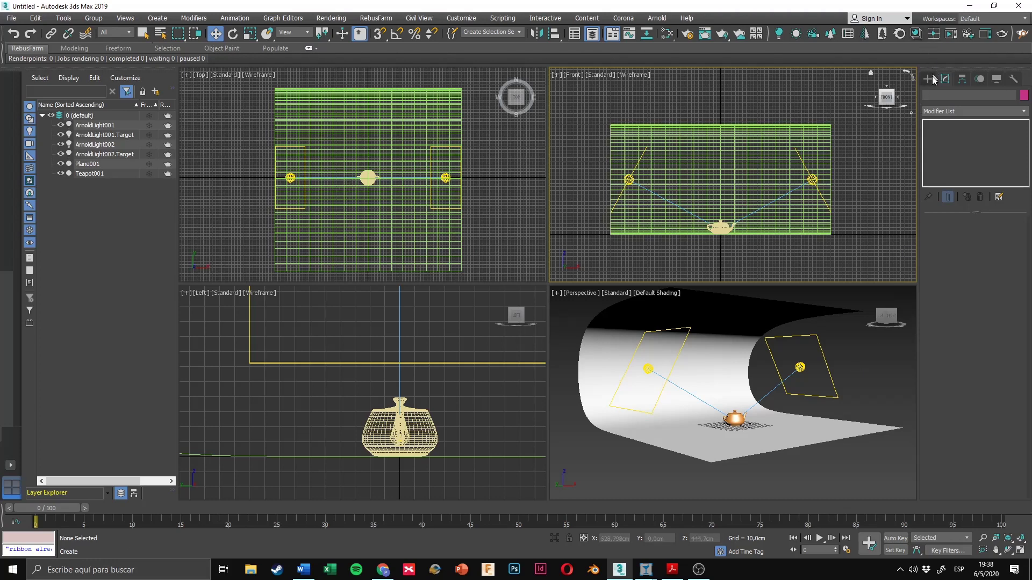
# Step: Create a third, untargeted Arnold quad light at the teapot's centre in the top view and review its parameters
pyautogui.click(928, 79)
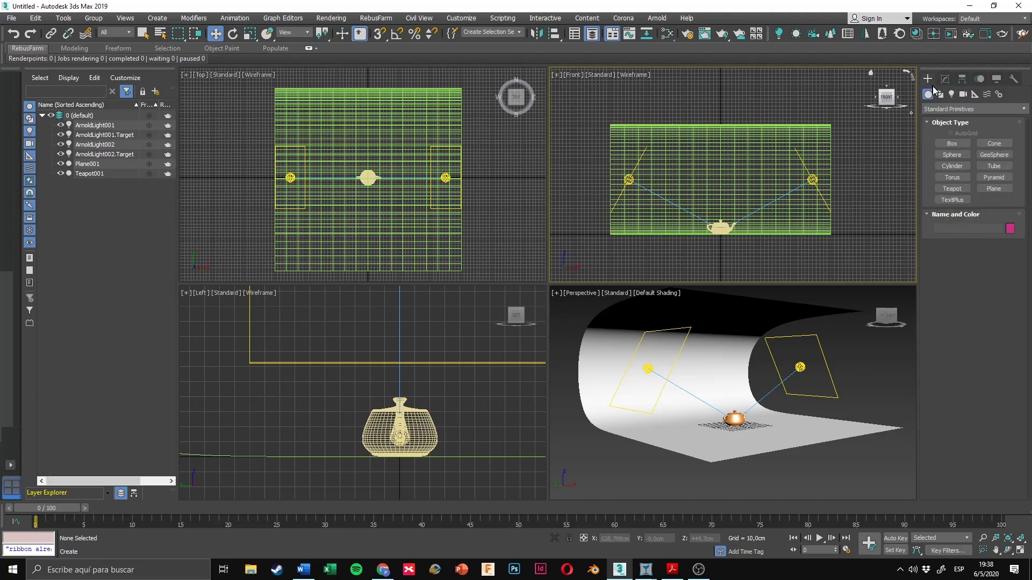
pyautogui.click(952, 94)
pyautogui.click(954, 142)
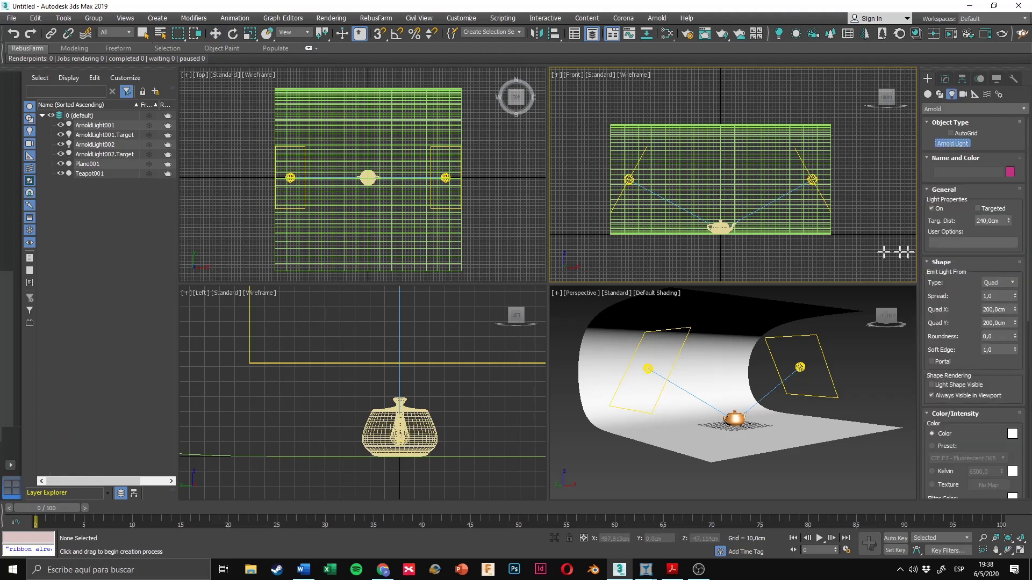
pyautogui.doubleClick(998, 208)
pyautogui.scroll(3, 378, 171)
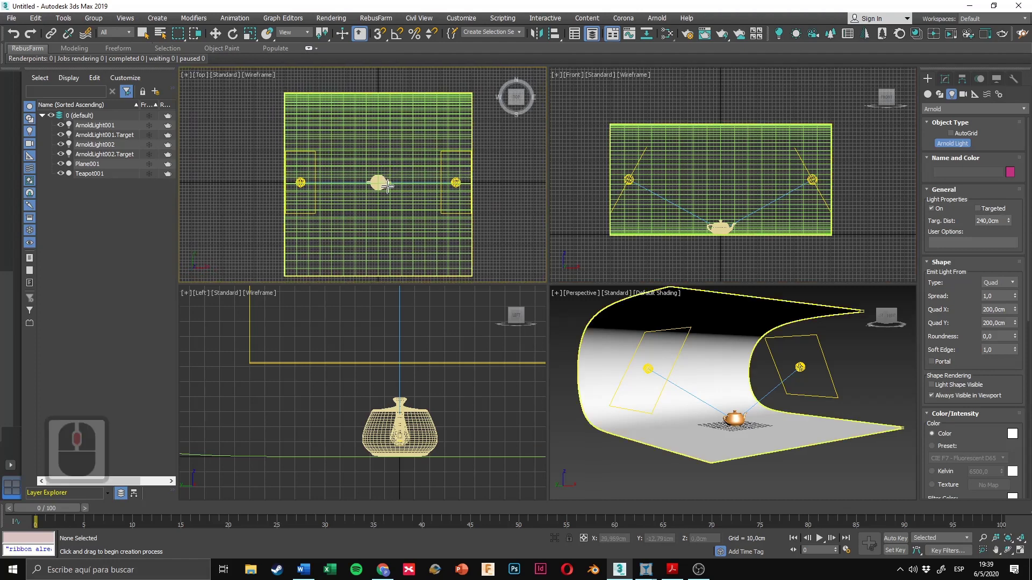
pyautogui.scroll(-4, 382, 172)
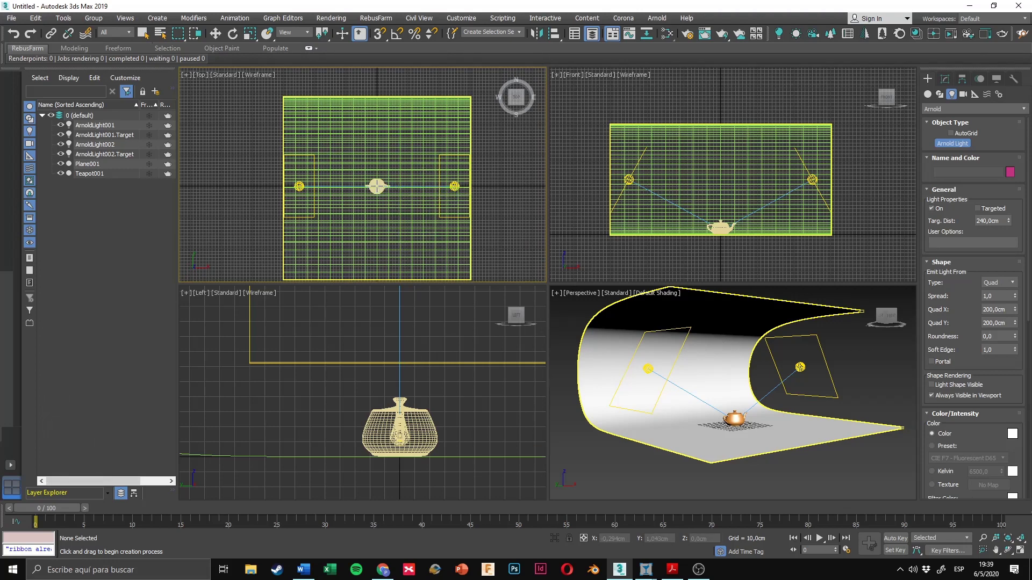
pyautogui.scroll(2, 377, 186)
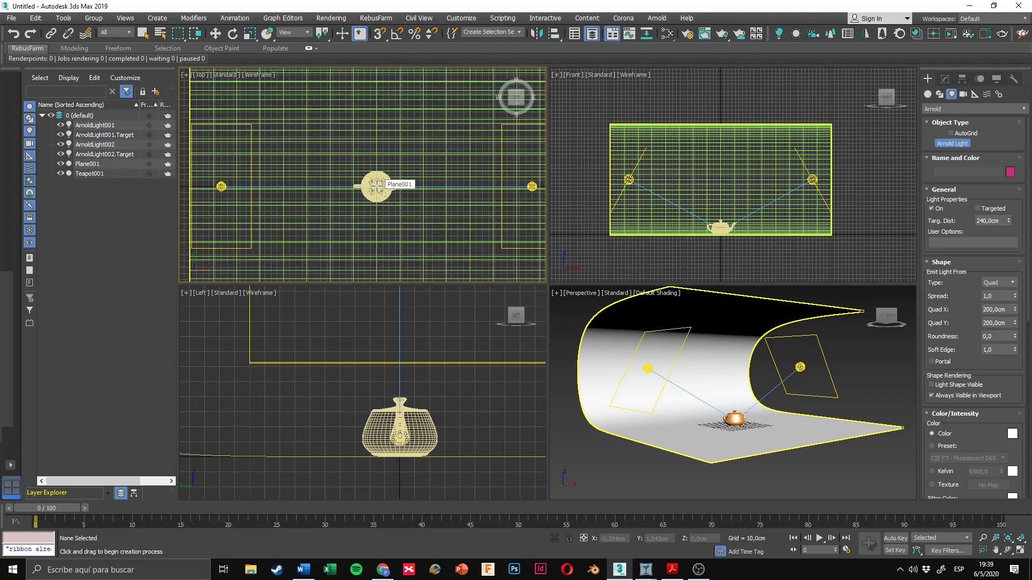
pyautogui.click(377, 186)
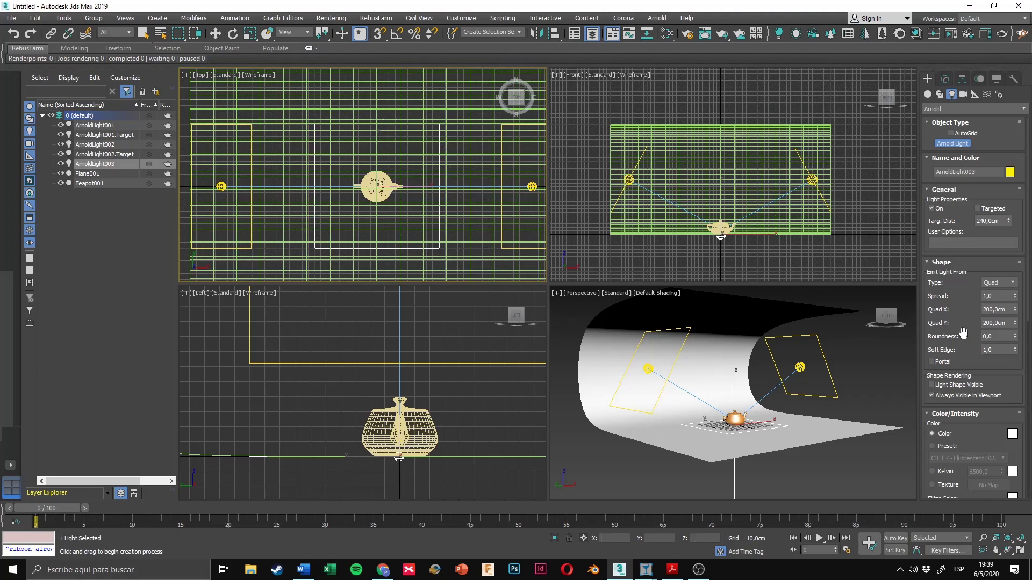
pyautogui.moveTo(963, 334); pyautogui.dragTo(969, 165)
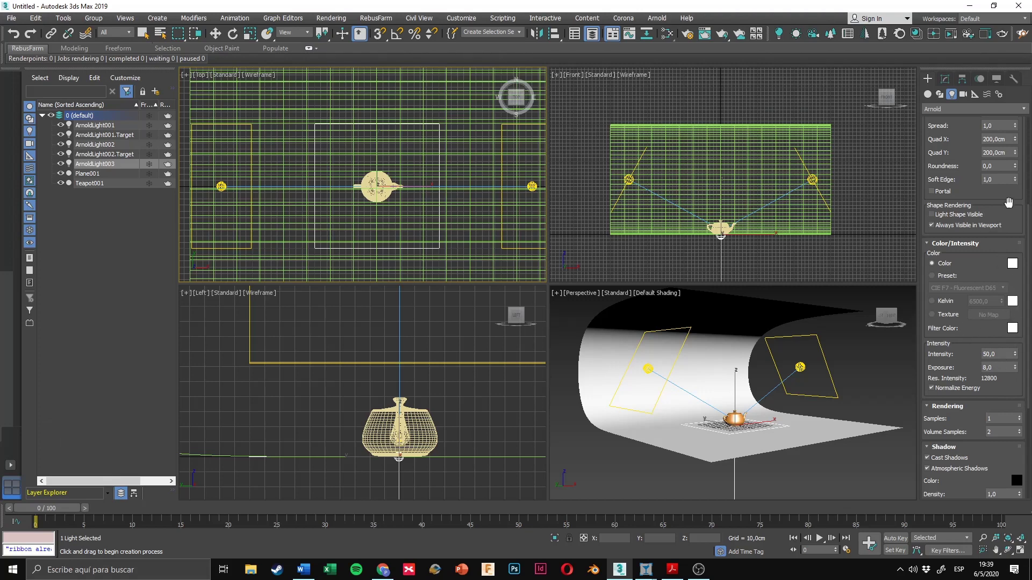
pyautogui.moveTo(1009, 203); pyautogui.dragTo(1005, 377)
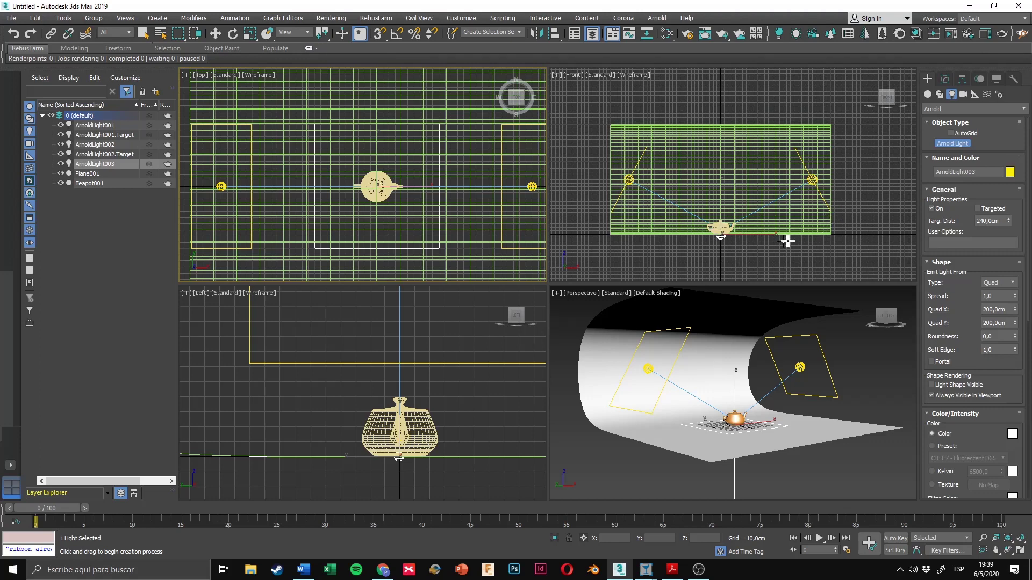
# Step: Raise the new Arnold light above the teapot to a height of about 102 cm and centre it at X 0 and Y 0
pyautogui.rightClick(720, 197)
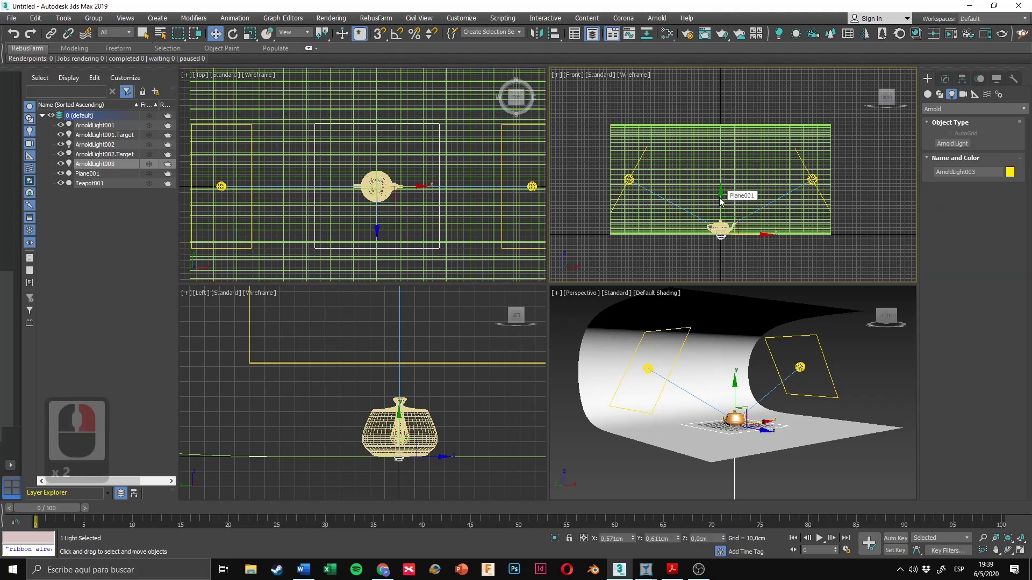
pyautogui.rightClick(403, 395)
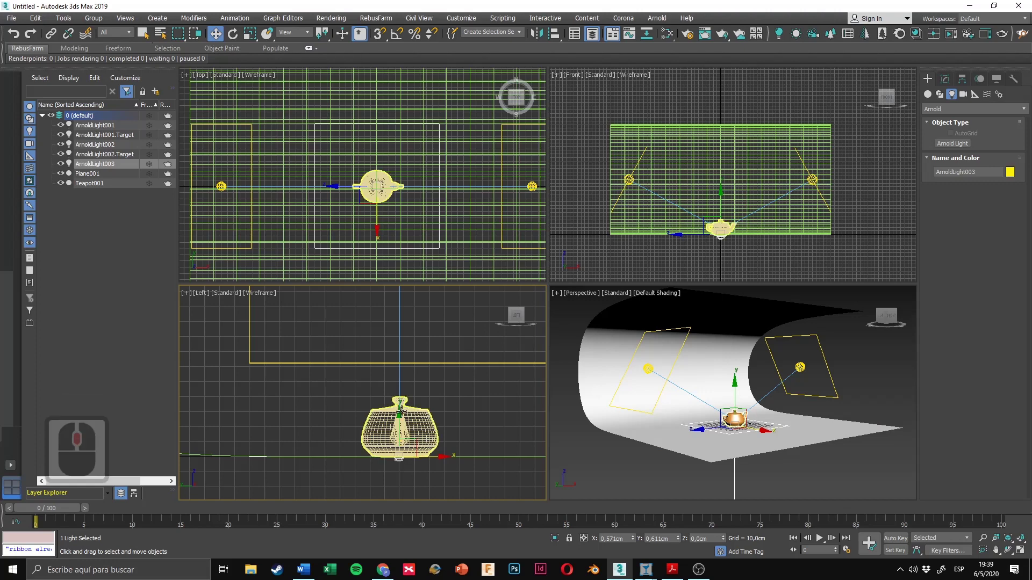
pyautogui.moveTo(401, 422); pyautogui.dragTo(446, 269)
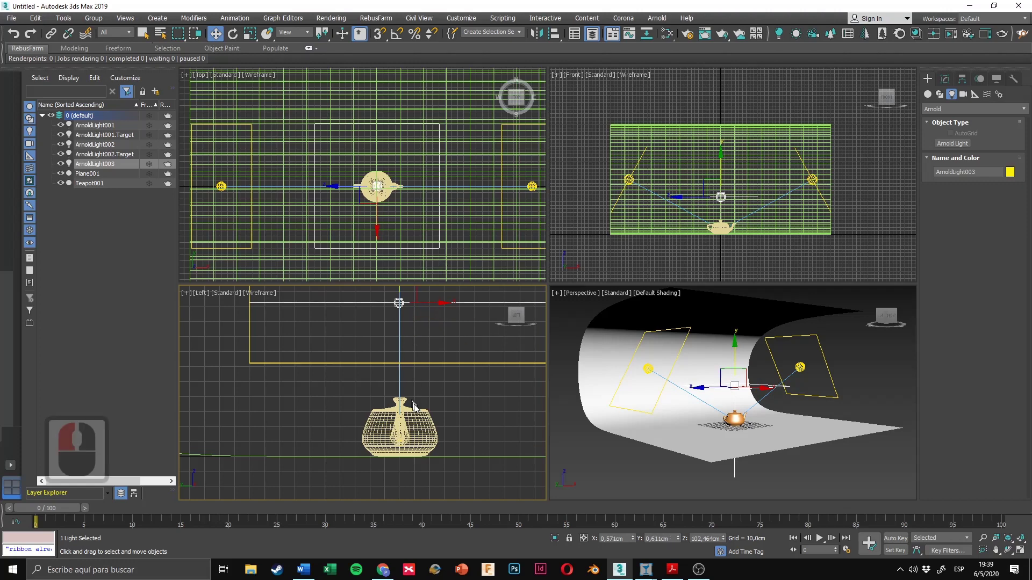
pyautogui.rightClick(633, 541)
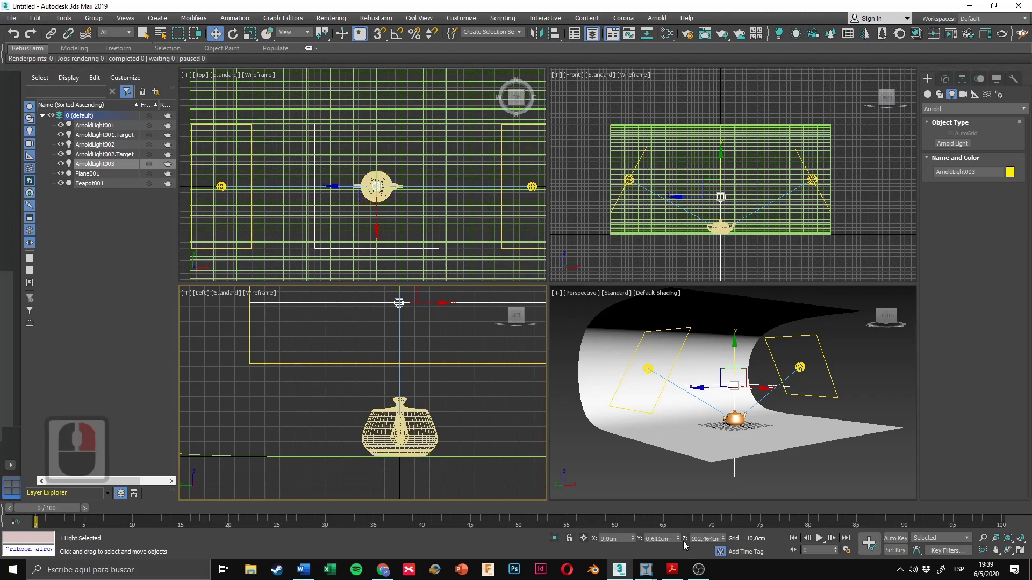
pyautogui.rightClick(679, 541)
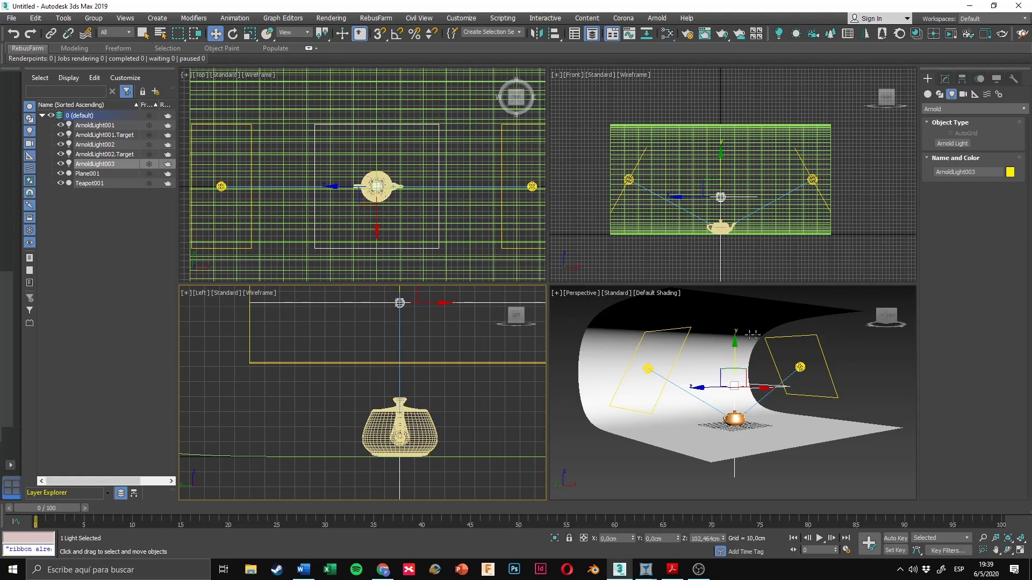
pyautogui.moveTo(441, 200); pyautogui.dragTo(440, 188, button='middle')
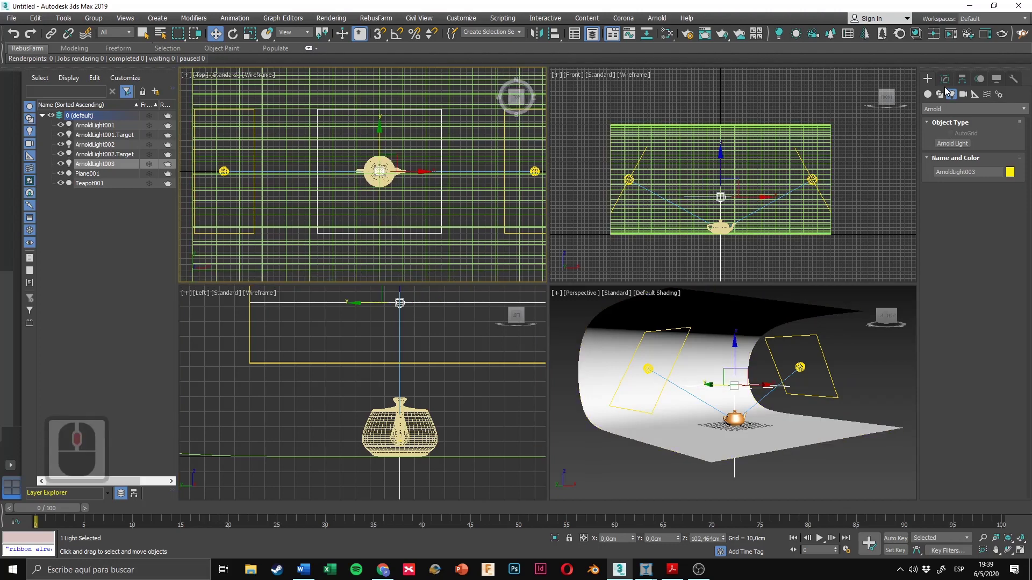
# Step: Set the overhead Arnold light's Quad X and Quad Y sizes to 300 cm each
pyautogui.click(944, 79)
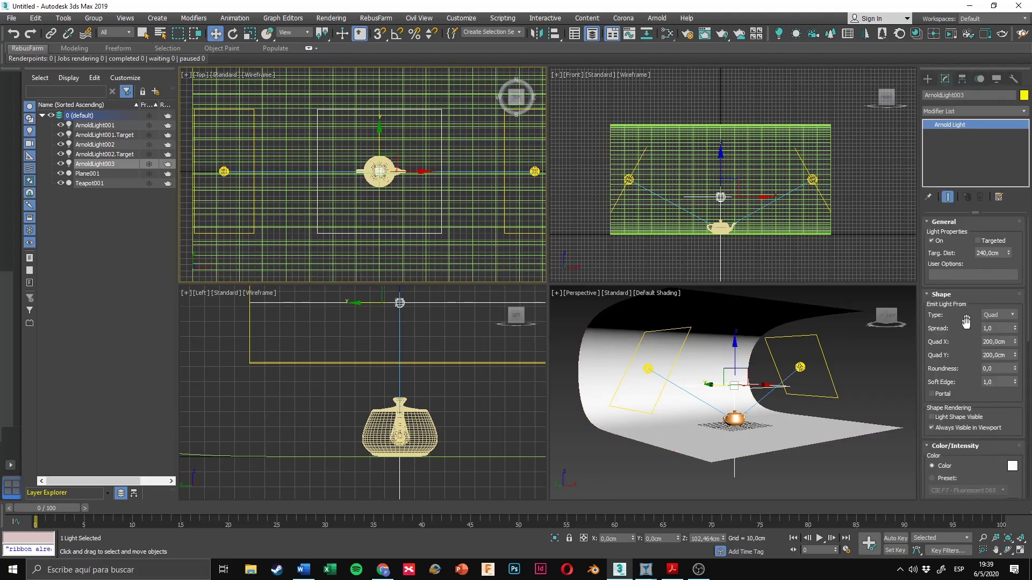
pyautogui.moveTo(966, 326); pyautogui.dragTo(951, 295)
pyautogui.click(999, 295)
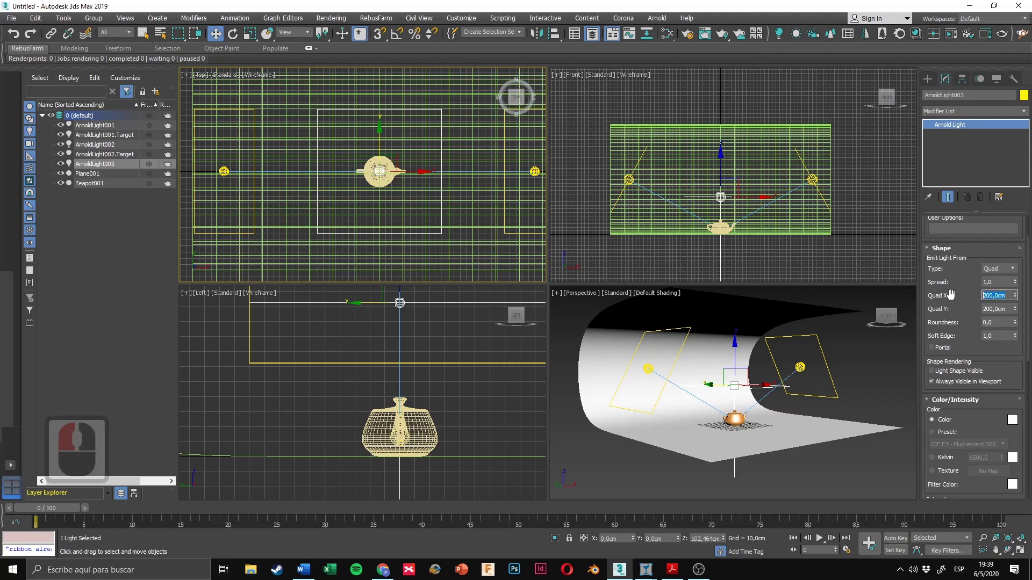
pyautogui.write('35')
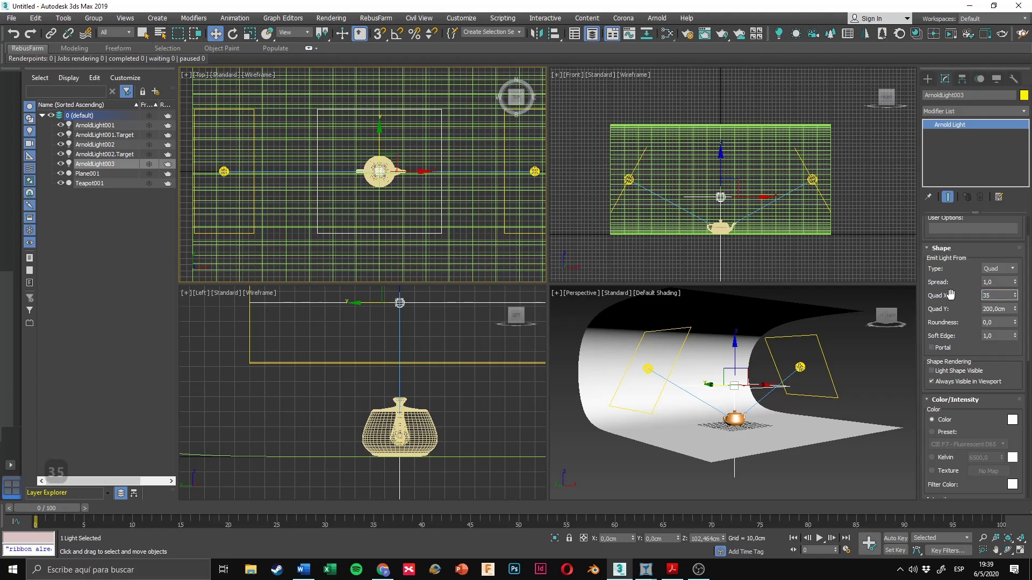
pyautogui.press('BackSpace')
pyautogui.press('BackSpace')
pyautogui.write('300')
pyautogui.press('Tab')
pyautogui.write('300')
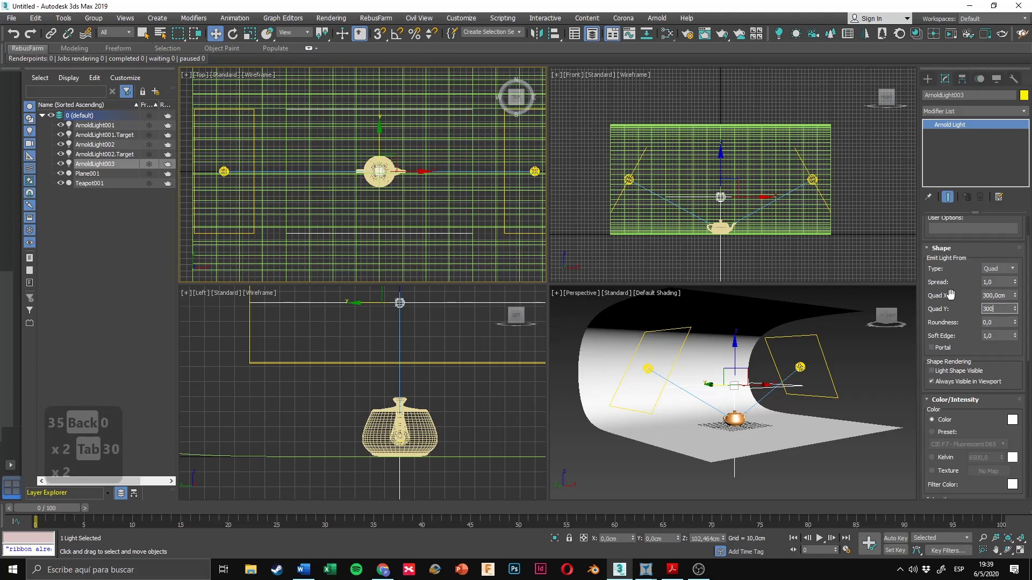
pyautogui.press('Return')
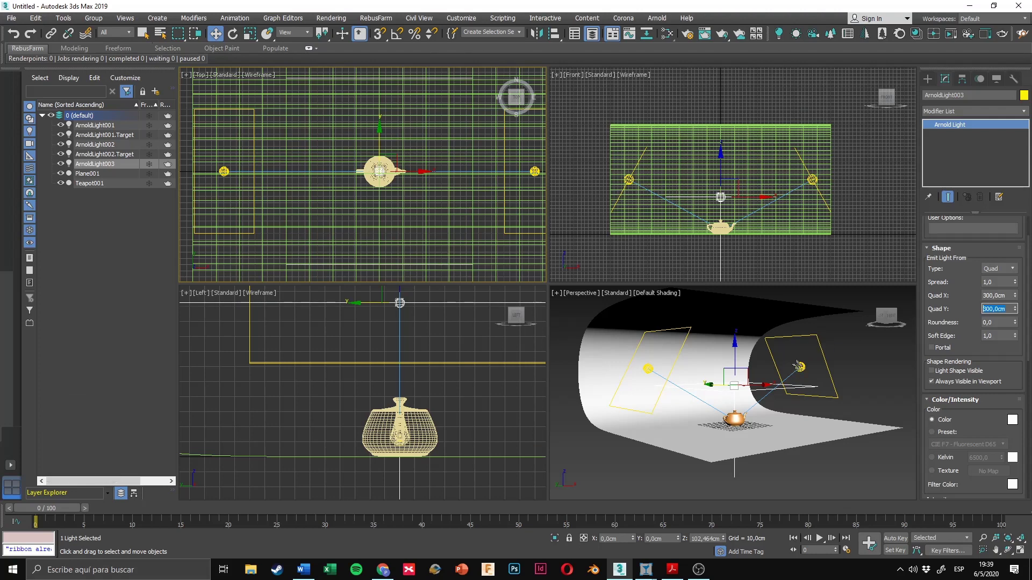
pyautogui.moveTo(792, 368)
pyautogui.keyDown('alt'); pyautogui.mouseDown(button='middle')
pyautogui.moveTo(866, 360)
pyautogui.moveTo(805, 366)
pyautogui.mouseUp(button='middle'); pyautogui.keyUp('alt')
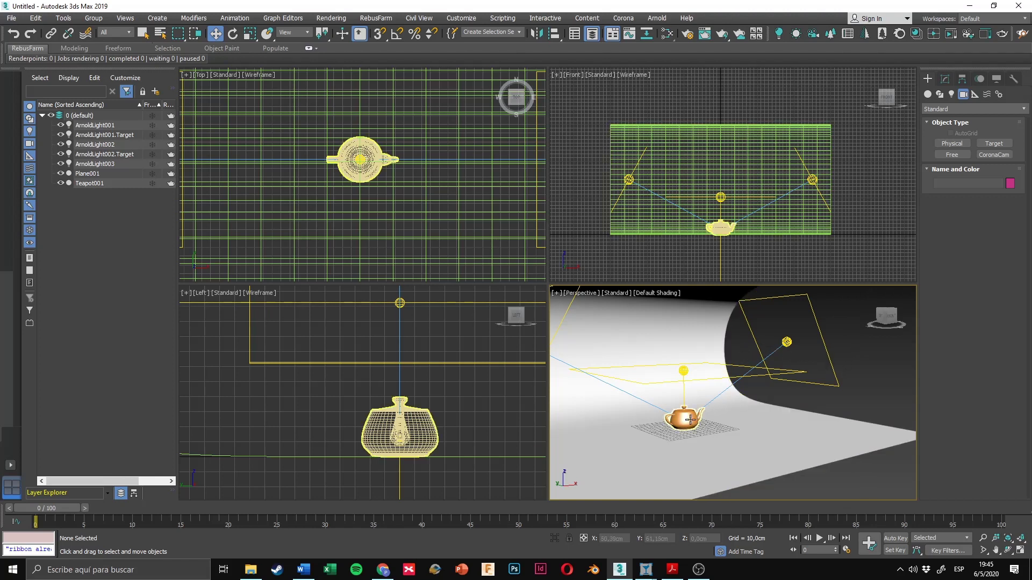
pyautogui.moveTo(719, 390); pyautogui.dragTo(766, 389, button='middle')
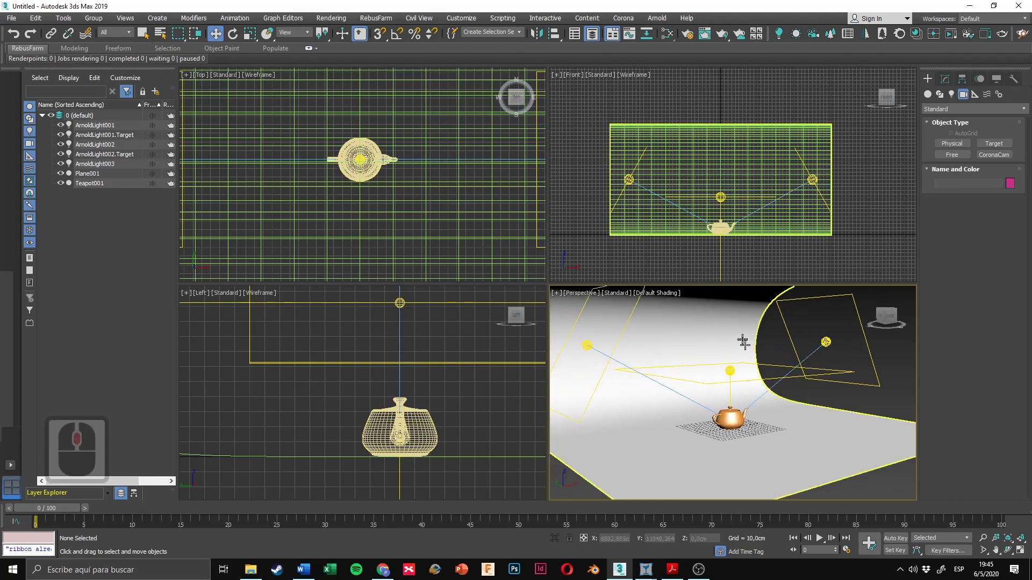
pyautogui.click(737, 419)
pyautogui.click(882, 396)
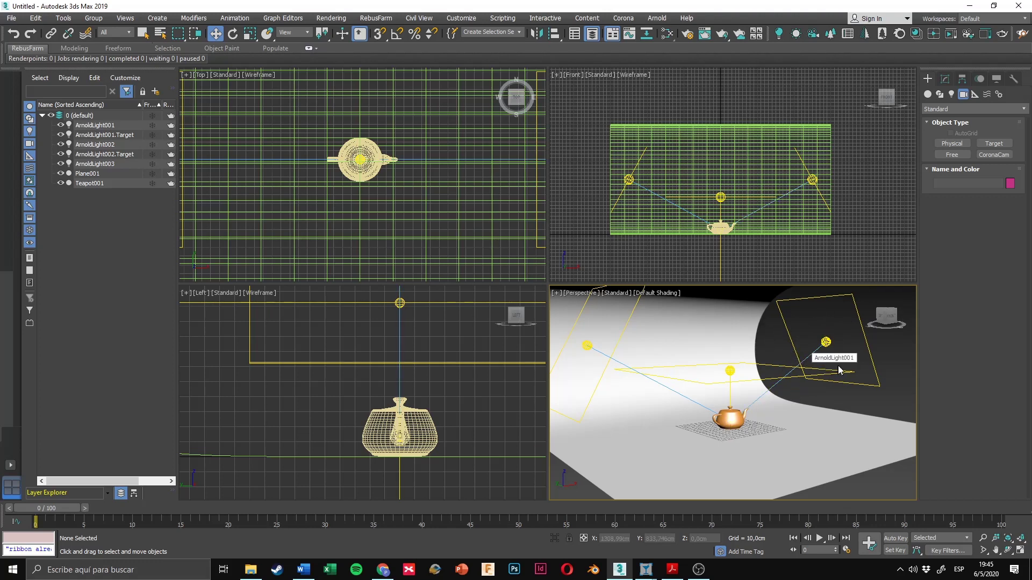
# Step: Create a targeted Physical camera in the top view, placed in front of the teapot at about Y -233 cm and aimed at it
pyautogui.click(927, 81)
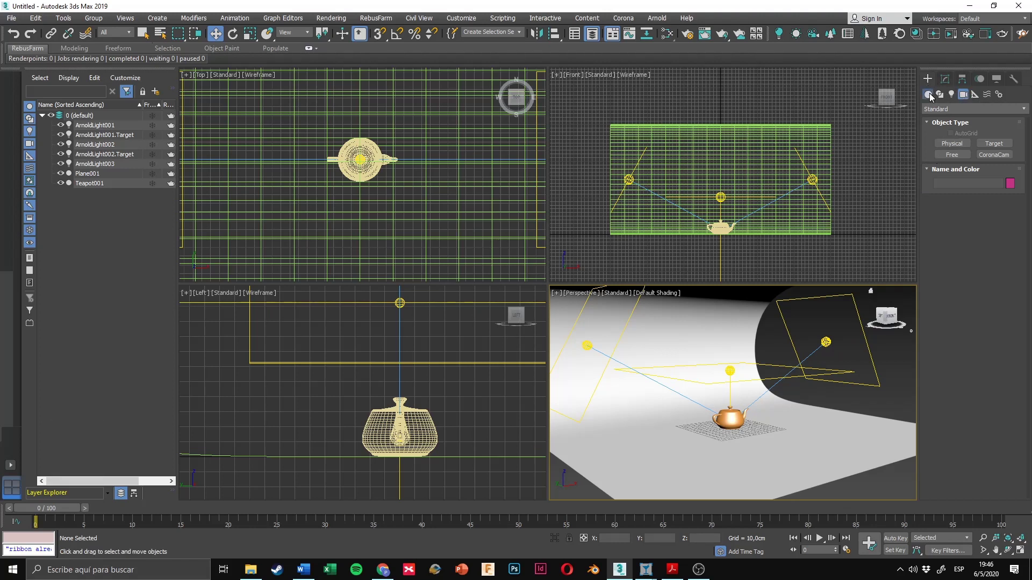
pyautogui.click(928, 94)
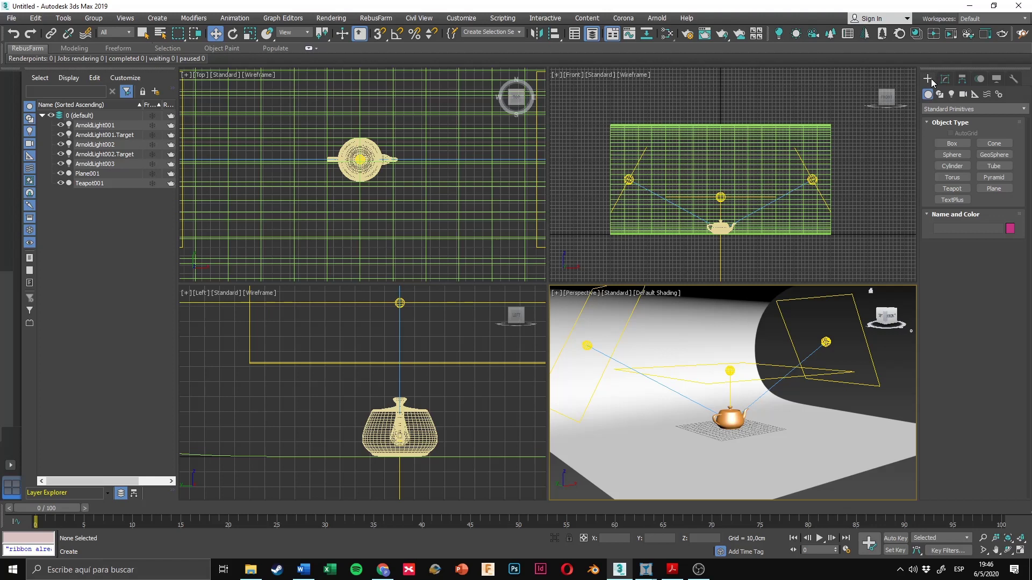
pyautogui.click(961, 98)
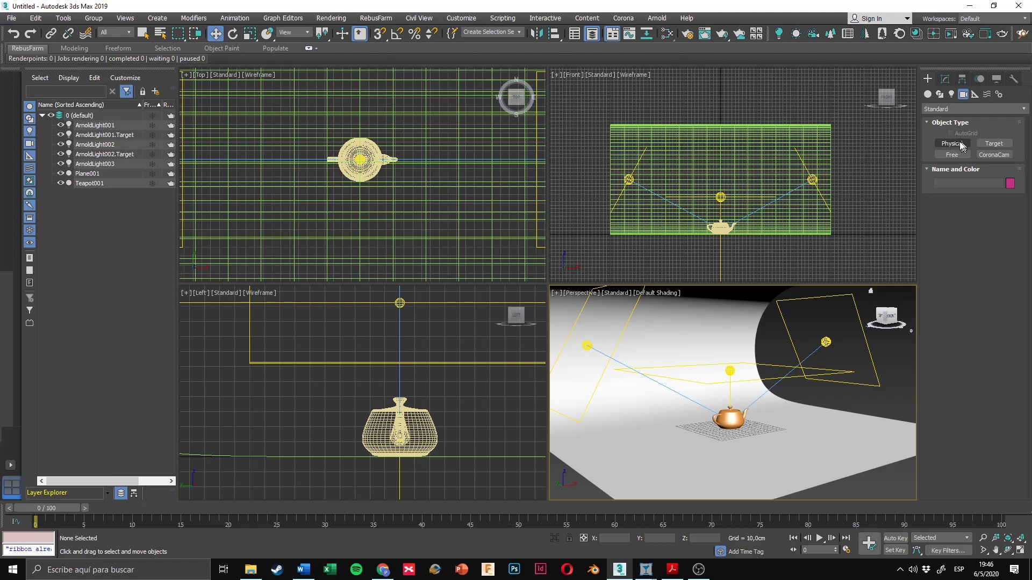
pyautogui.scroll(-4, 400, 164)
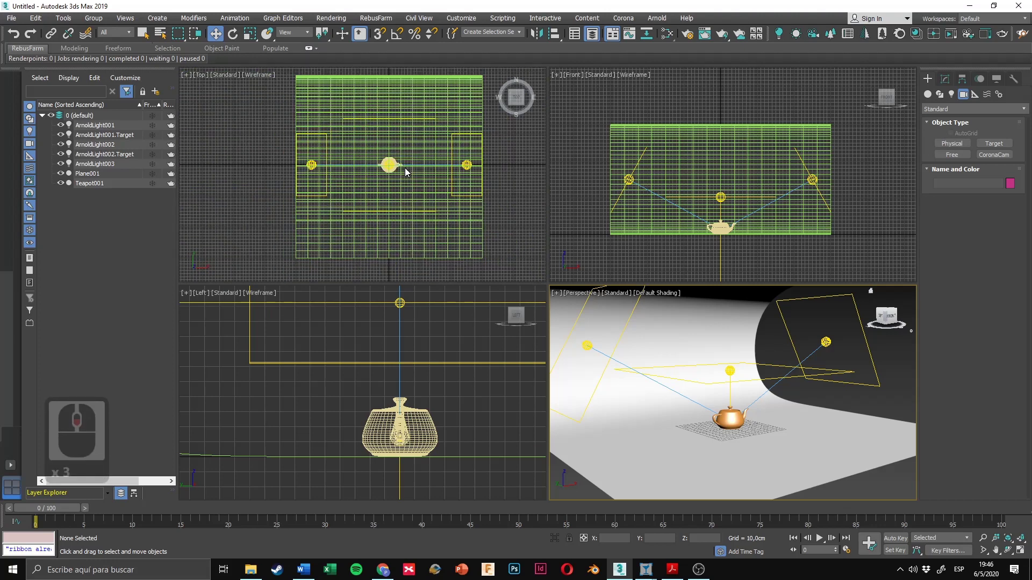
pyautogui.moveTo(408, 162); pyautogui.dragTo(401, 163, button='middle')
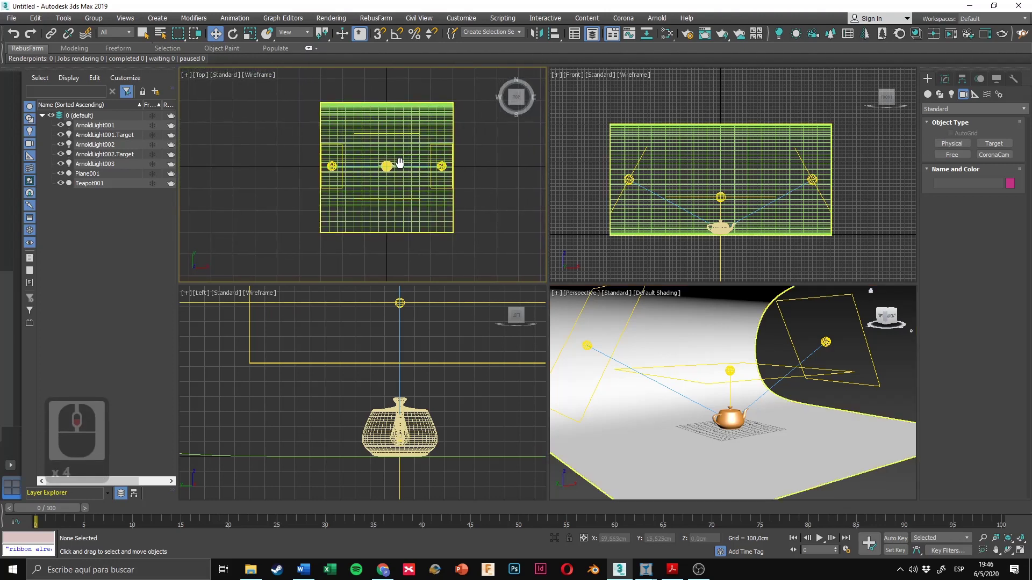
pyautogui.click(960, 145)
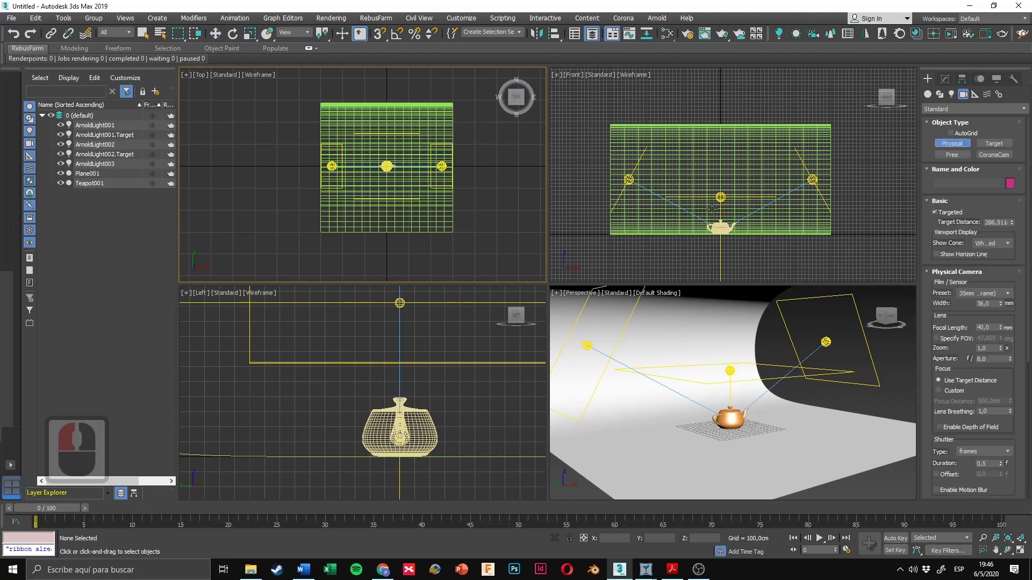
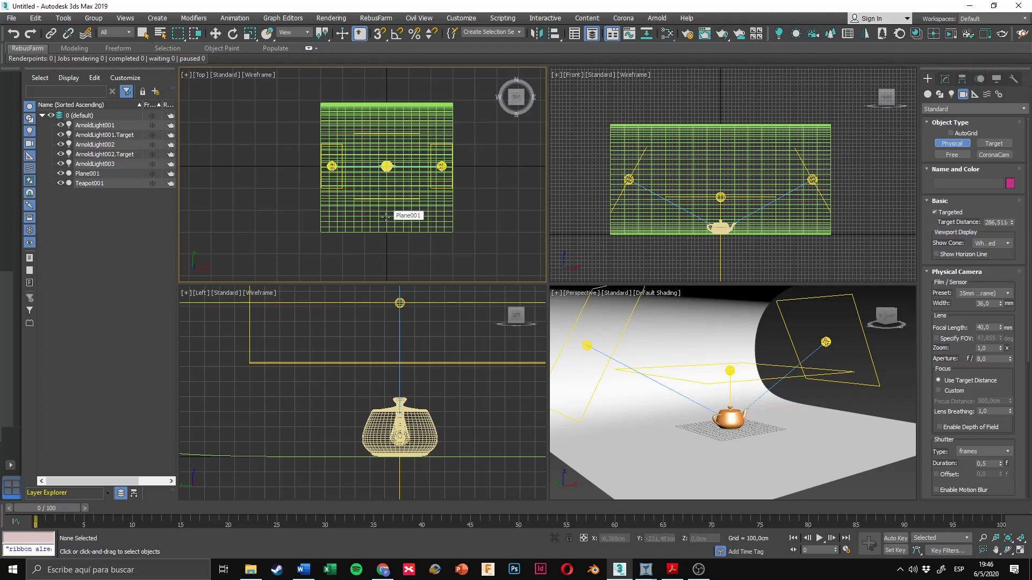
pyautogui.click(386, 214)
pyautogui.moveTo(388, 176); pyautogui.dragTo(387, 167)
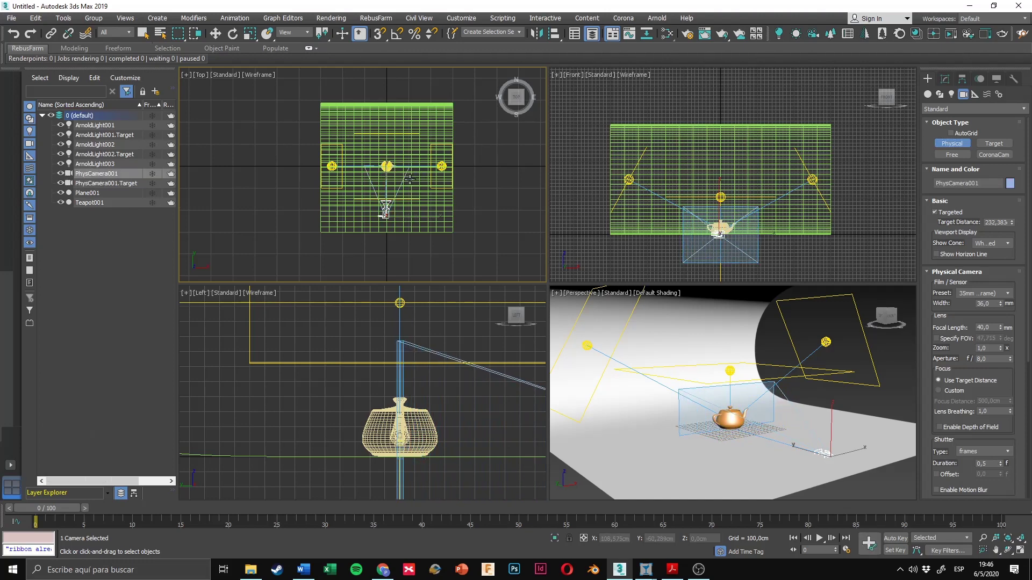
pyautogui.rightClick(404, 176)
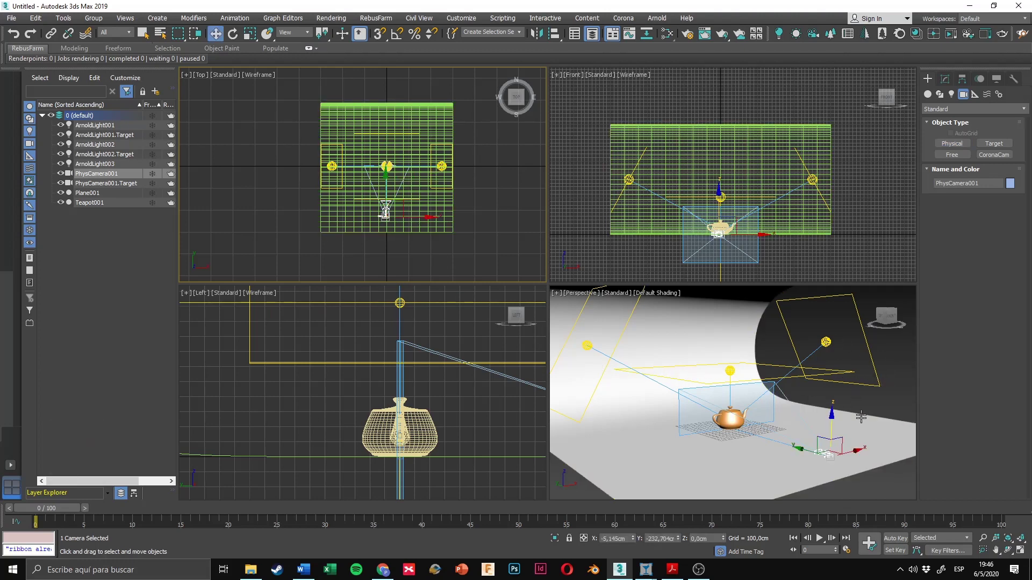
# Step: Raise the Physical camera straight up to a height of about 54 cm in the perspective view
pyautogui.click(874, 406)
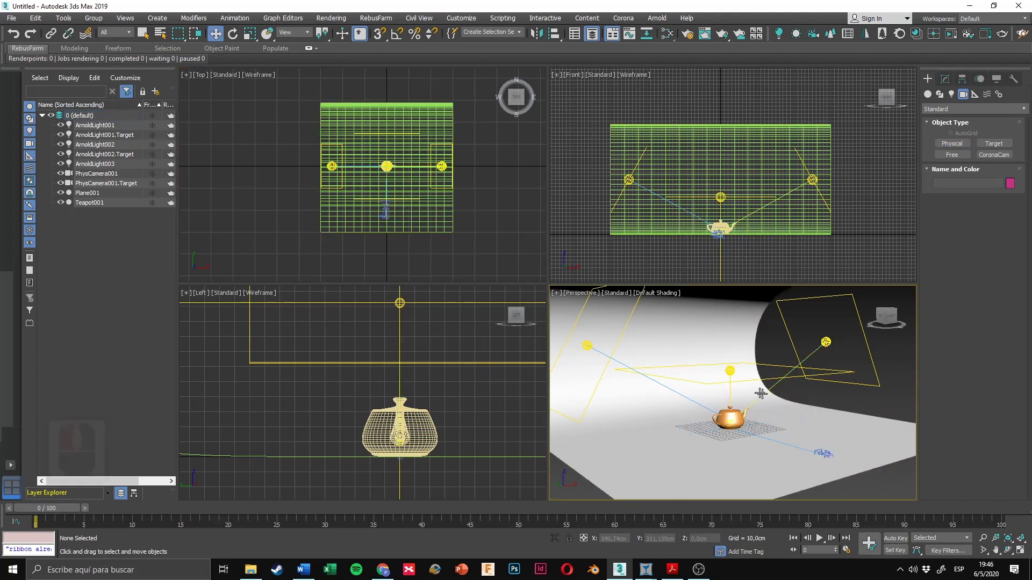
pyautogui.scroll(5, 763, 394)
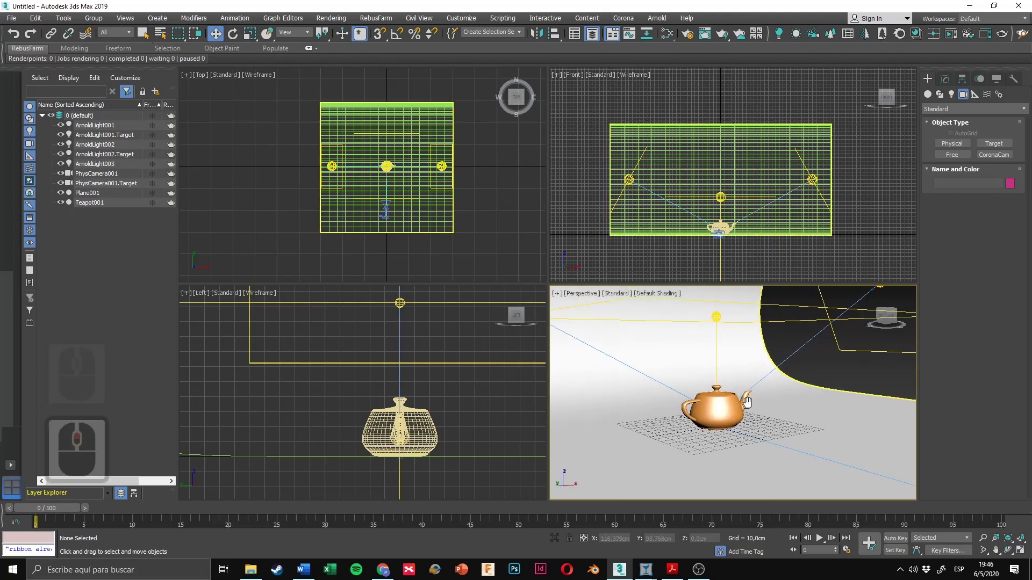
pyautogui.keyDown('alt'); pyautogui.moveTo(801, 394); pyautogui.dragTo(742, 398, button='middle'); pyautogui.keyUp('alt')
pyautogui.moveTo(670, 400); pyautogui.dragTo(721, 392, button='middle')
pyautogui.click(752, 386)
pyautogui.scroll(-3, 747, 382)
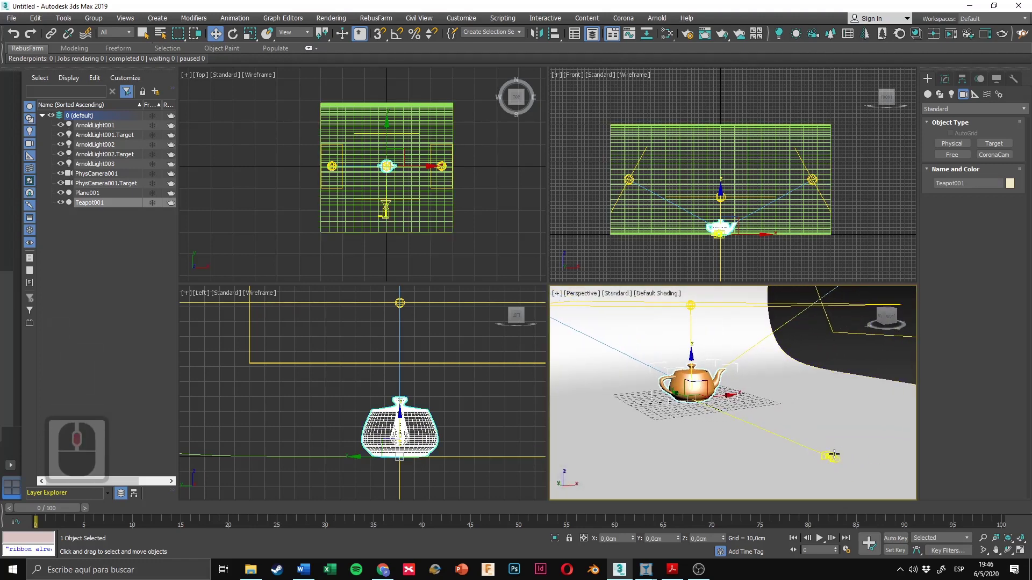
pyautogui.click(833, 455)
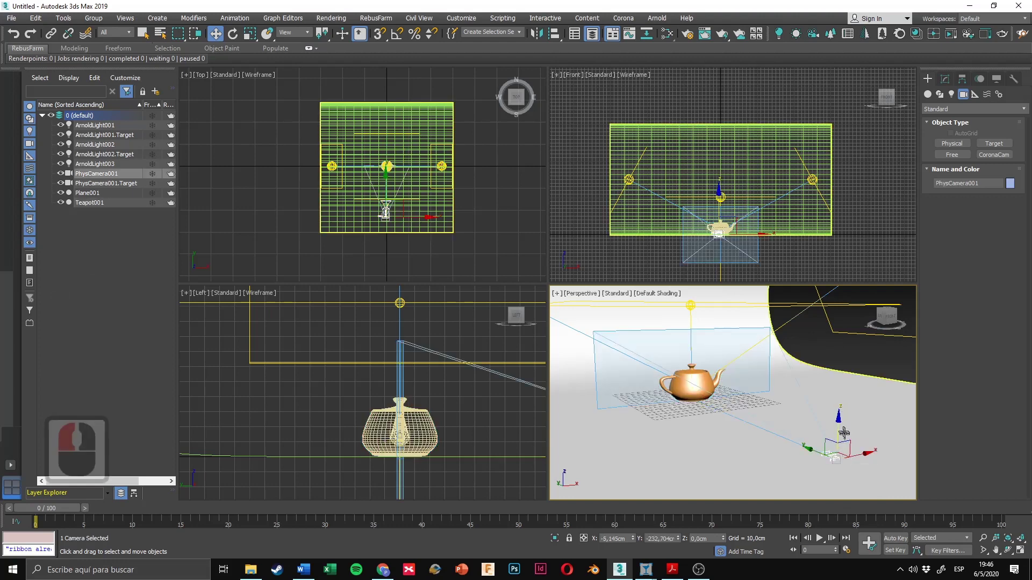
pyautogui.moveTo(838, 433); pyautogui.dragTo(859, 348)
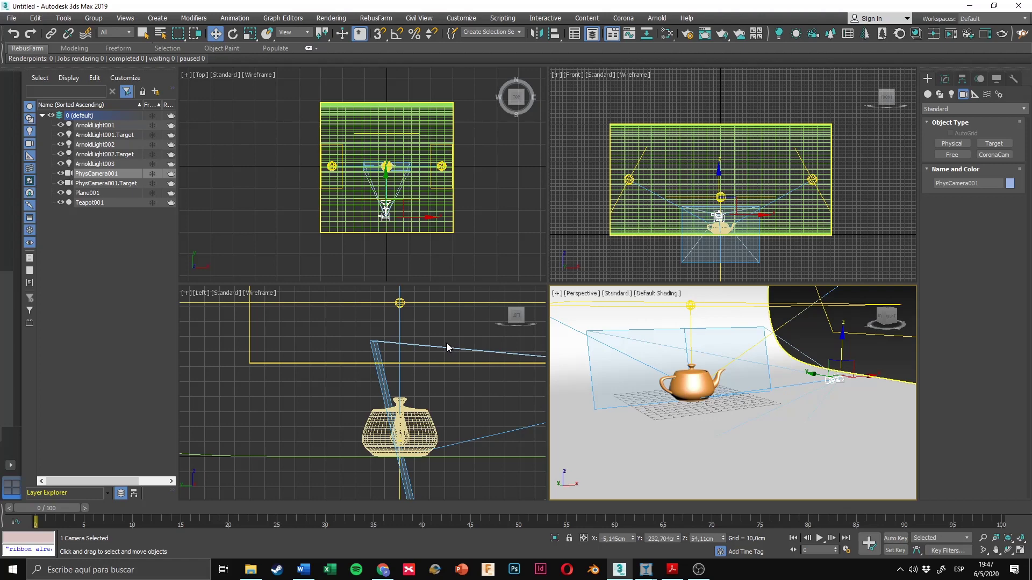
# Step: Switch the left view to the Physical camera's view and display it with default shading
pyautogui.moveTo(446, 343); pyautogui.dragTo(445, 343, button='middle')
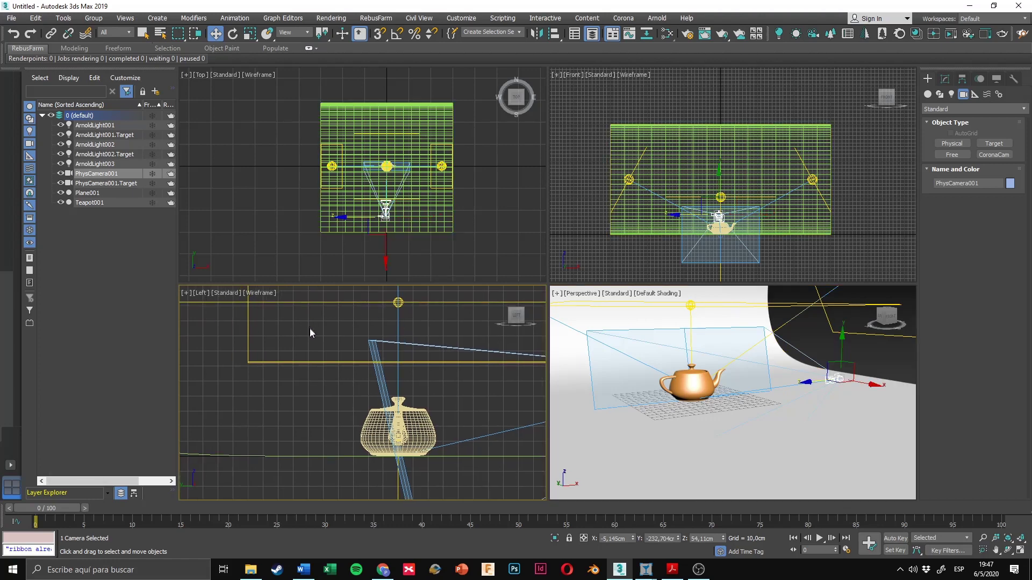
pyautogui.press('c')
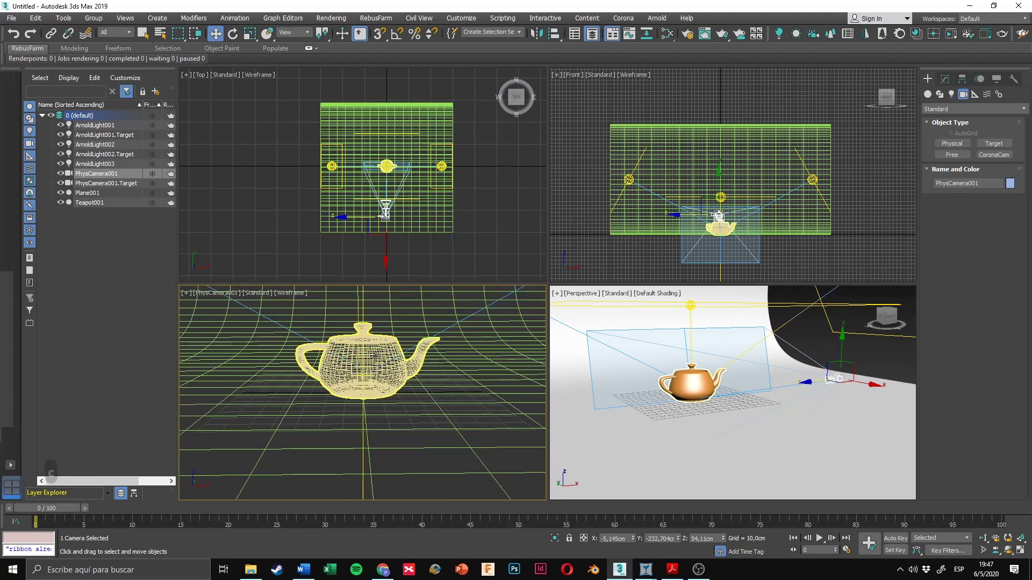
pyautogui.click(230, 296)
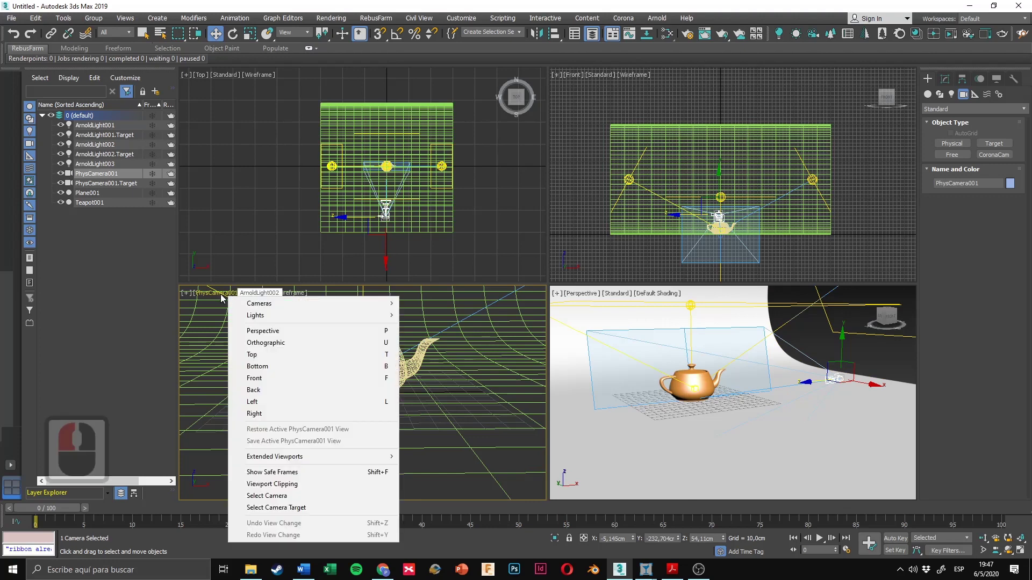
pyautogui.moveTo(344, 308)
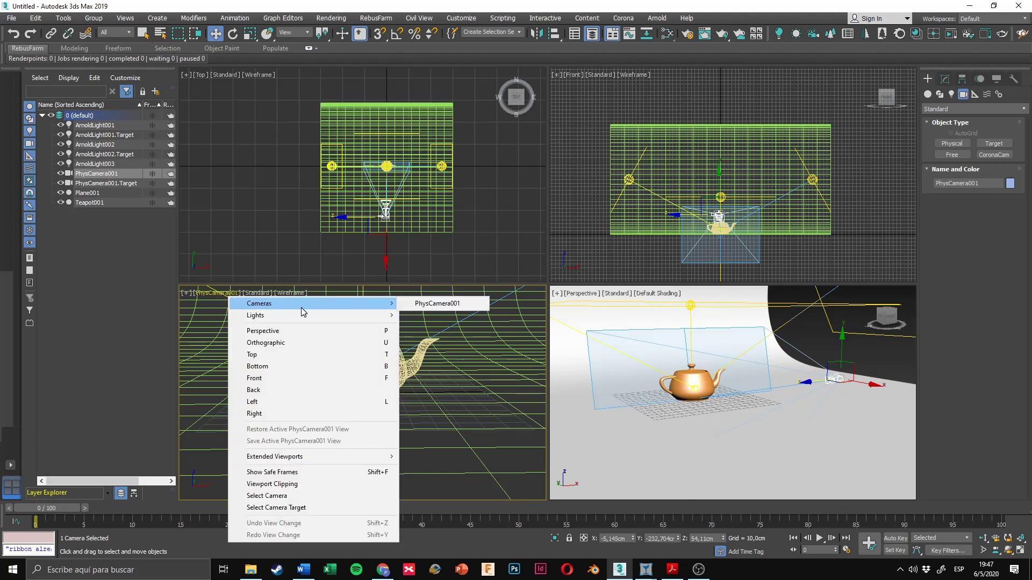
pyautogui.click(445, 309)
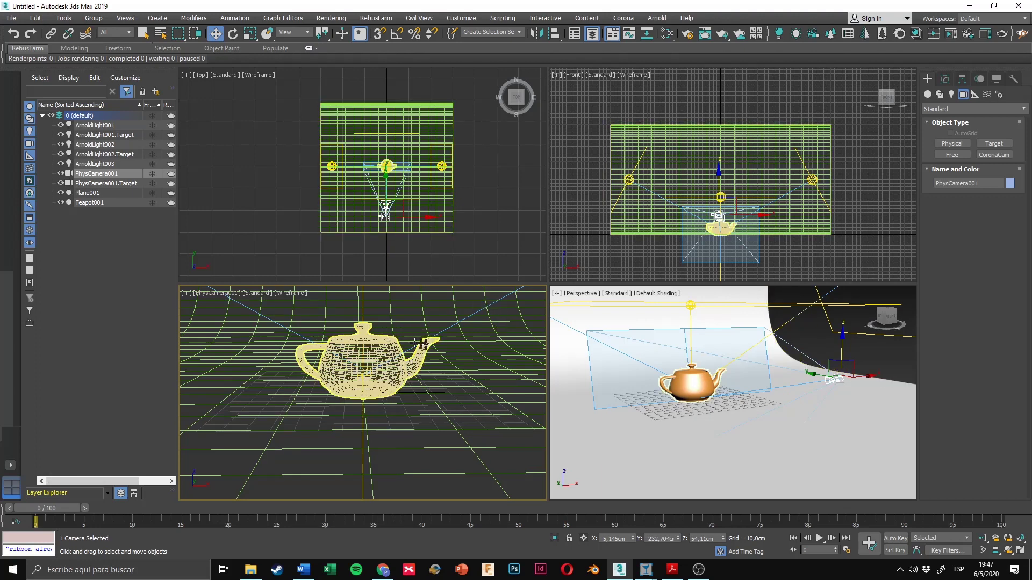
pyautogui.press('F3')
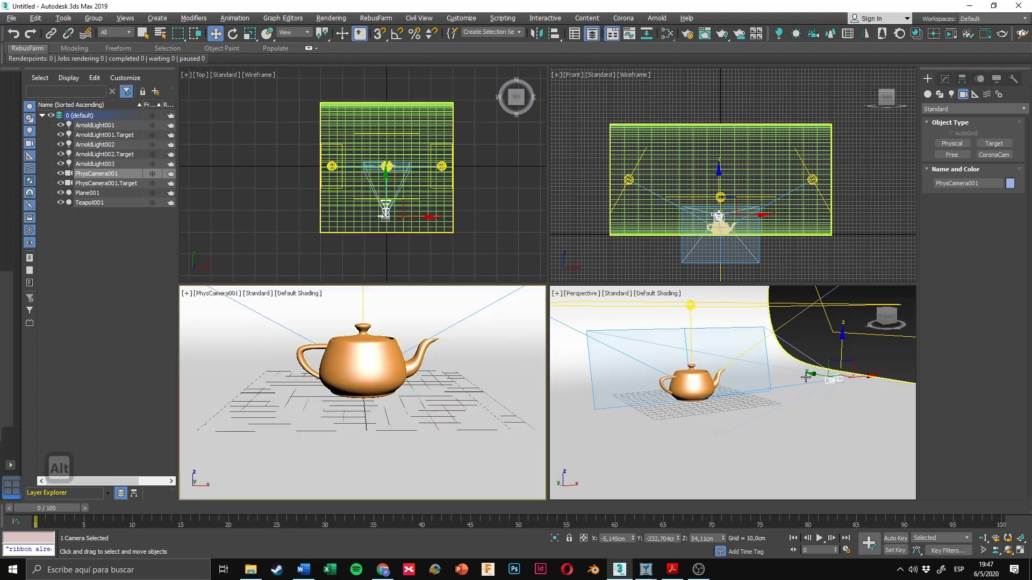
# Step: Move the camera closer to the teapot, to about Y -164 cm, and lower it to a height of about 40 cm
pyautogui.keyDown('alt'); pyautogui.moveTo(805, 377); pyautogui.dragTo(832, 393, button='middle'); pyautogui.keyUp('alt')
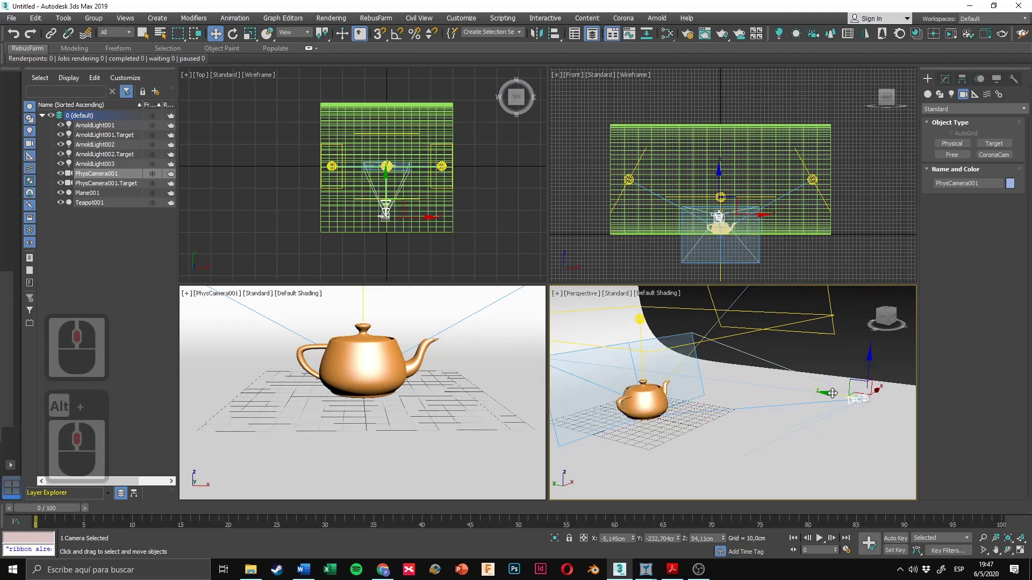
pyautogui.moveTo(833, 393); pyautogui.dragTo(745, 380)
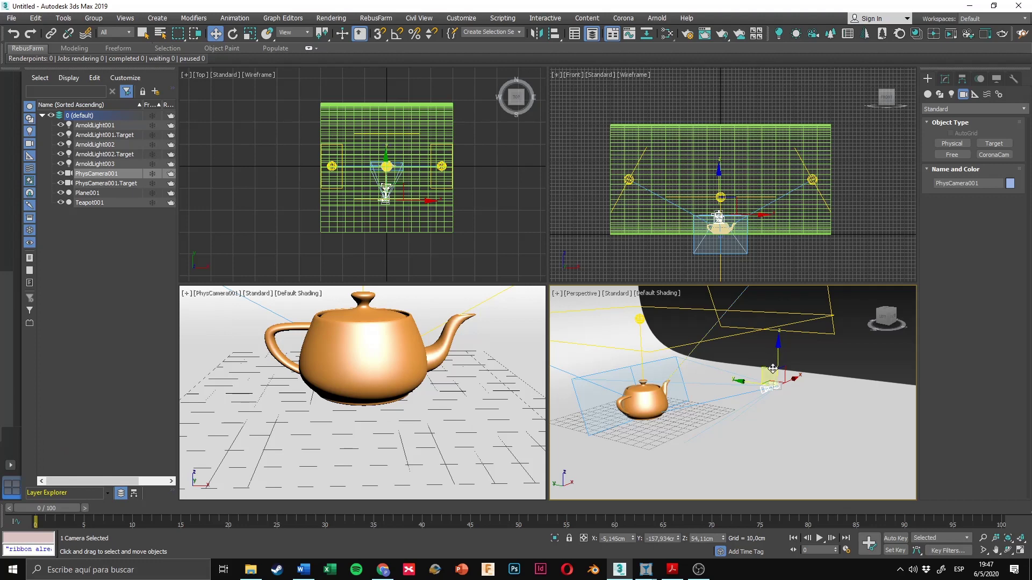
pyautogui.moveTo(768, 366); pyautogui.dragTo(773, 383)
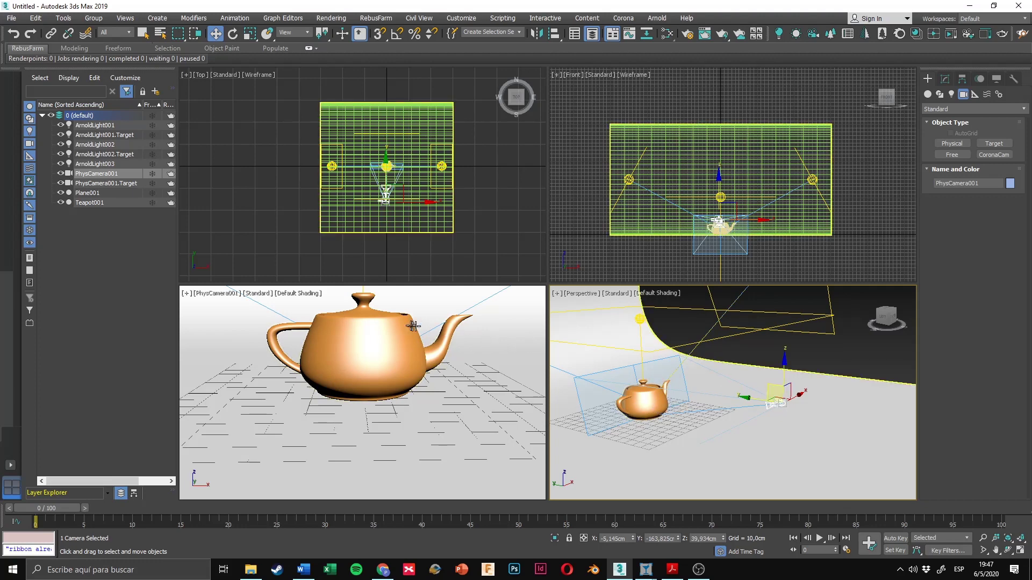
# Step: Select the camera's target and raise it to a height of about 17 cm
pyautogui.rightClick(685, 391)
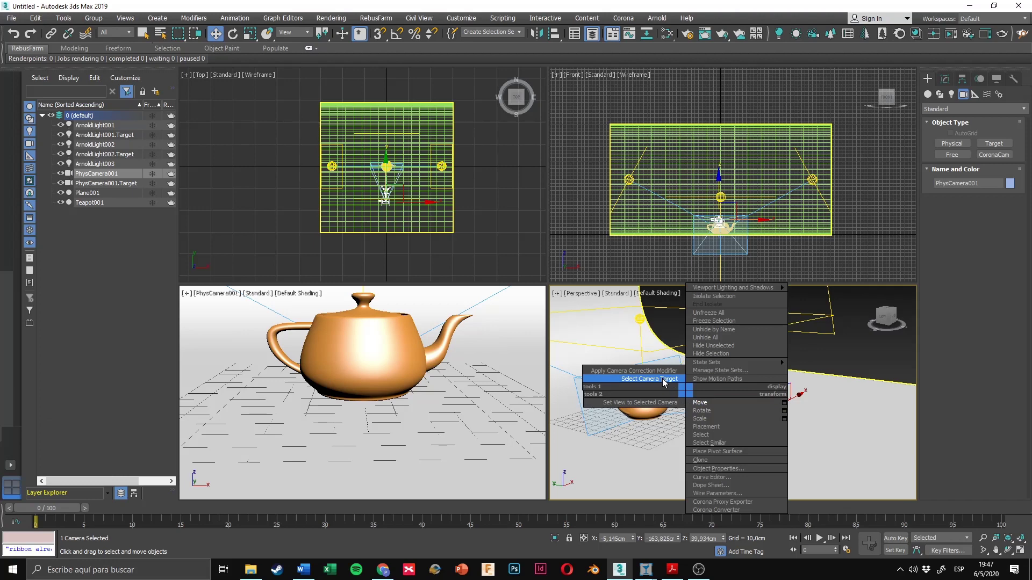
pyautogui.click(665, 382)
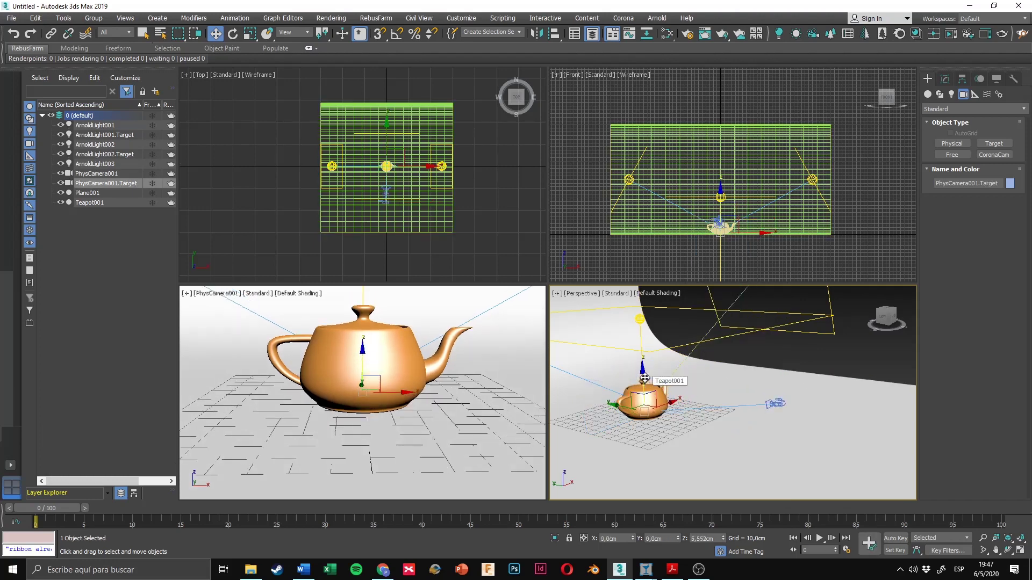
pyautogui.moveTo(645, 379); pyautogui.dragTo(646, 369)
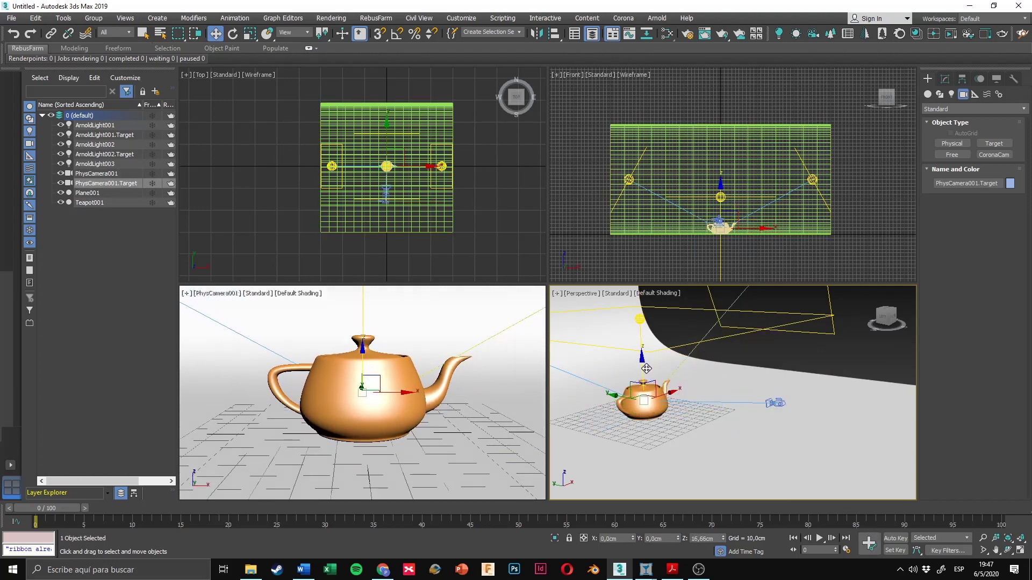
# Step: Examine the placement of the camera, teapot and Arnold lights from several angles in the perspective view
pyautogui.click(831, 350)
pyautogui.click(781, 404)
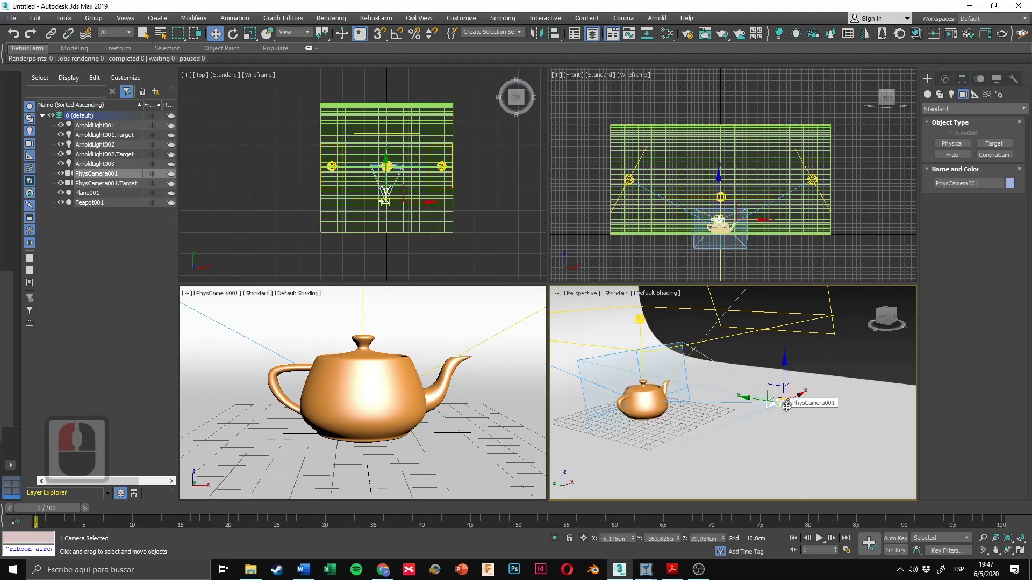
pyautogui.keyDown('alt'); pyautogui.moveTo(767, 401); pyautogui.dragTo(818, 348, button='middle'); pyautogui.keyUp('alt')
pyautogui.click(829, 330)
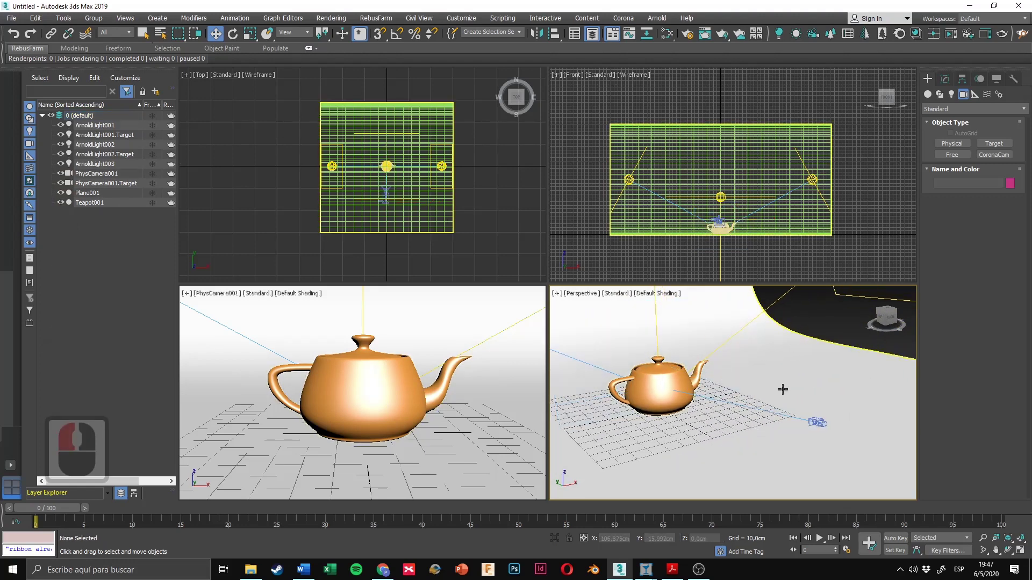
pyautogui.moveTo(755, 374); pyautogui.dragTo(748, 439, button='middle')
pyautogui.scroll(2, 760, 387)
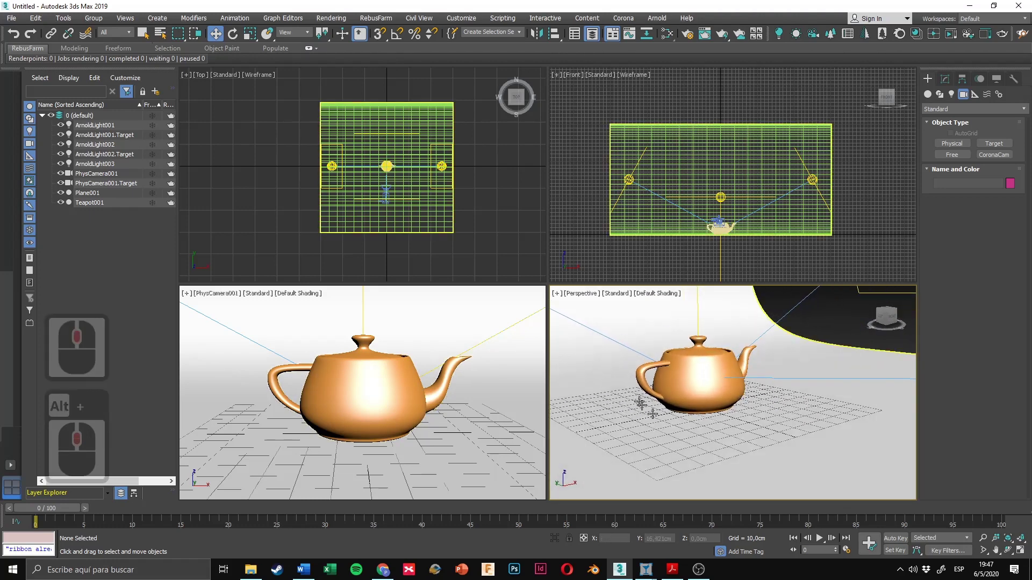
pyautogui.moveTo(647, 410); pyautogui.dragTo(684, 396, button='middle')
pyautogui.scroll(-3, 723, 376)
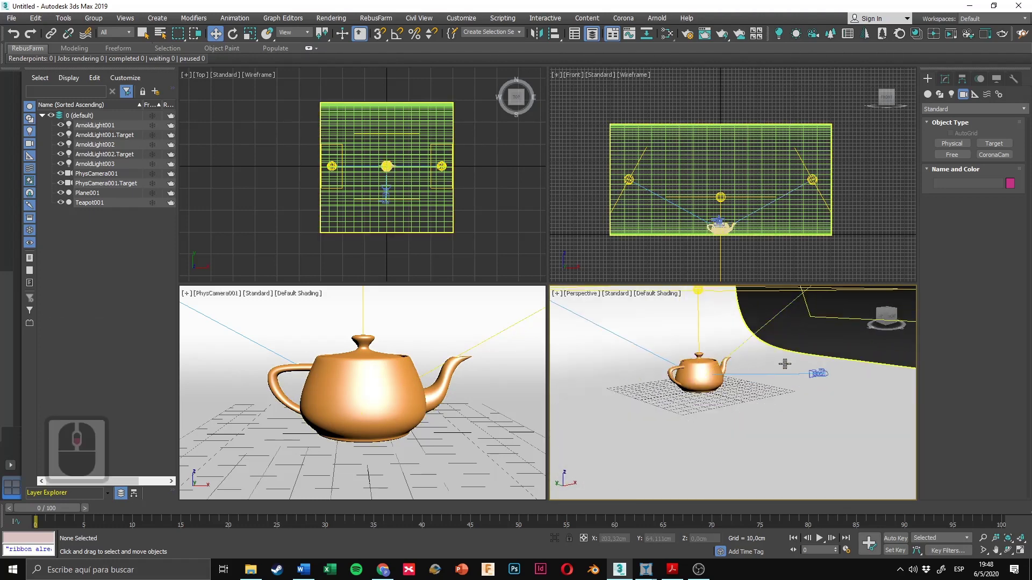
pyautogui.click(782, 390)
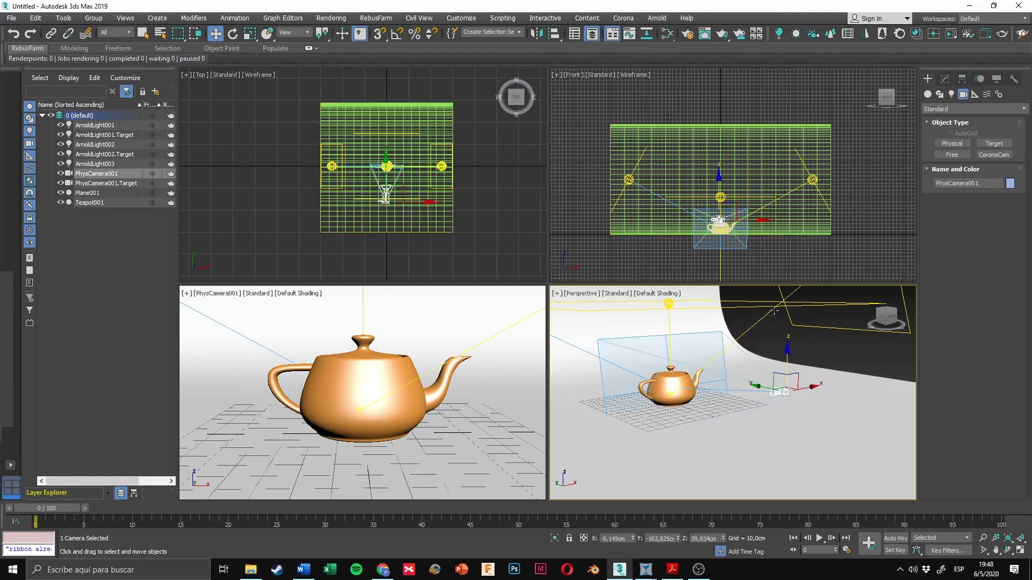
pyautogui.click(810, 329)
pyautogui.keyDown('alt'); pyautogui.moveTo(811, 329); pyautogui.dragTo(731, 367, button='middle'); pyautogui.keyUp('alt')
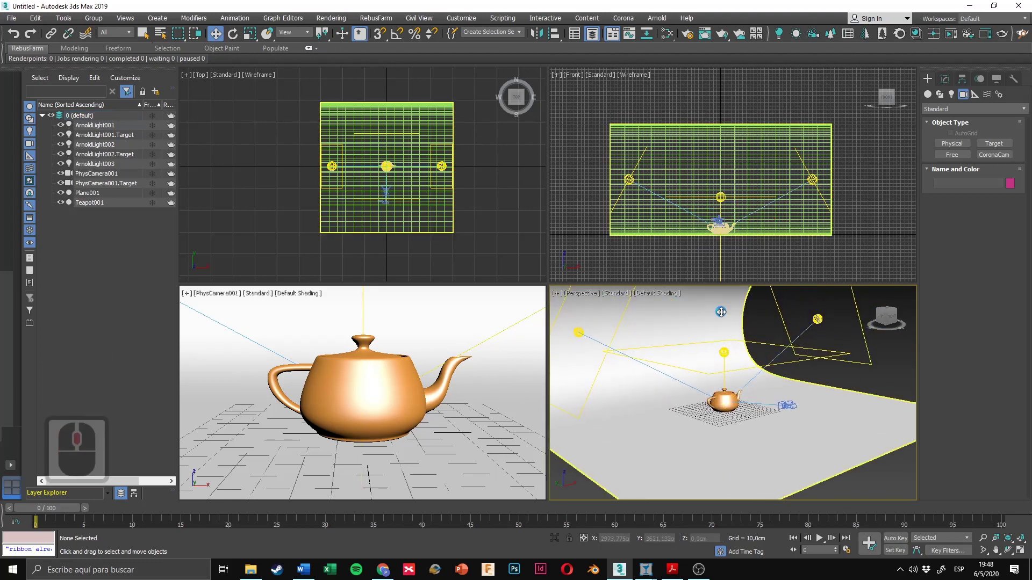
pyautogui.click(731, 367)
pyautogui.click(817, 319)
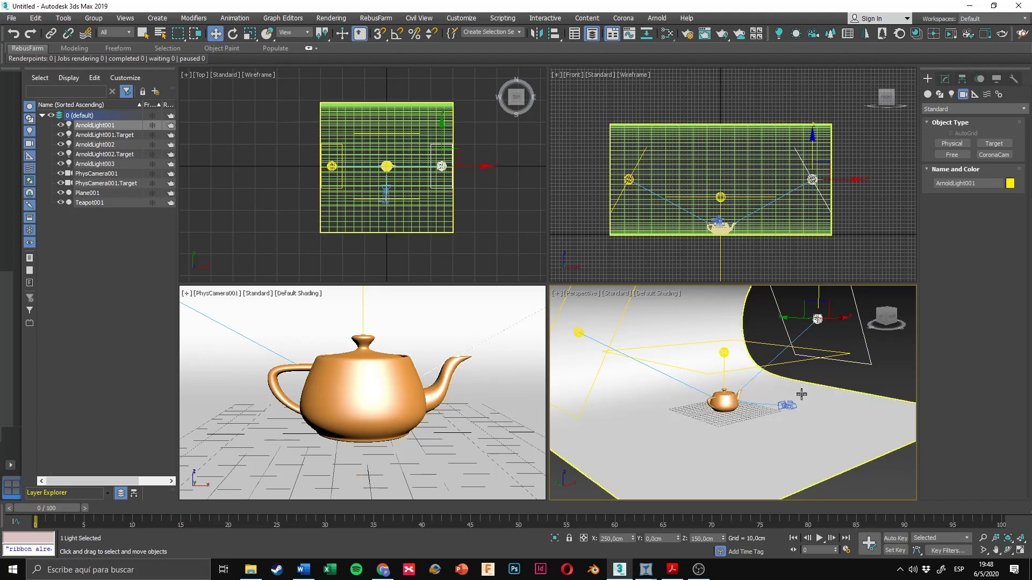
pyautogui.scroll(2, 790, 384)
pyautogui.scroll(2, 792, 387)
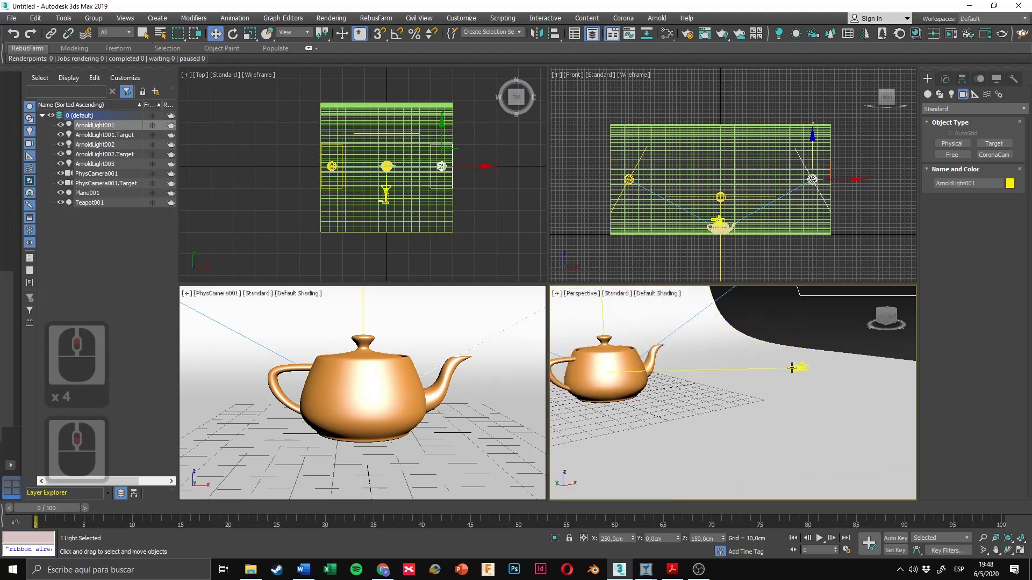
pyautogui.click(796, 368)
pyautogui.click(836, 327)
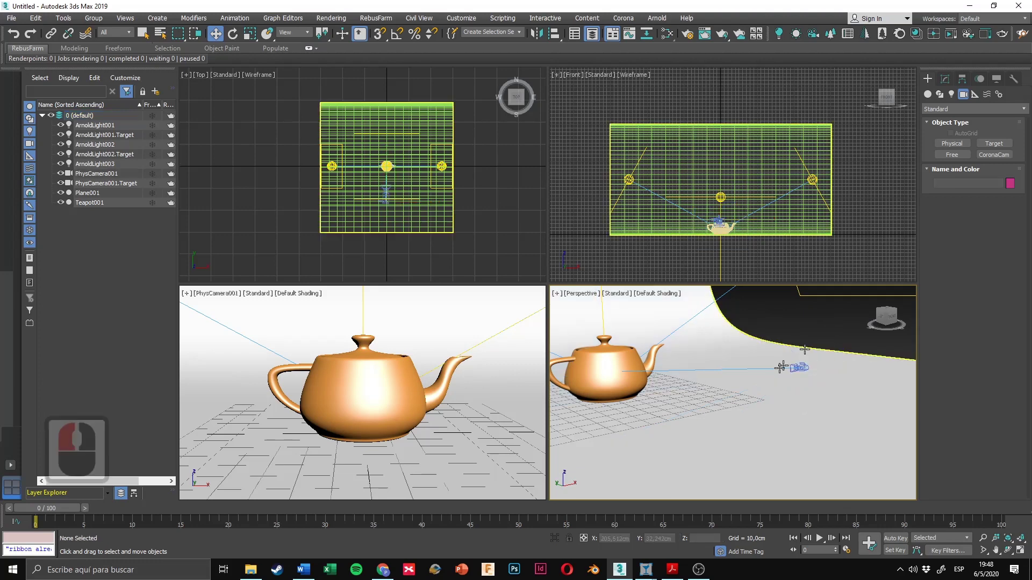
pyautogui.click(799, 369)
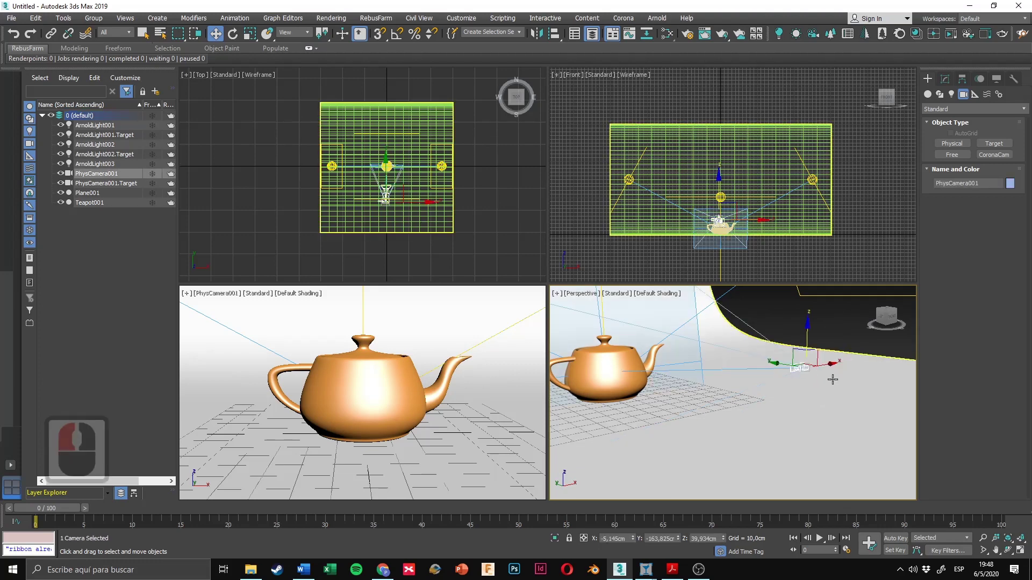
pyautogui.scroll(-2, 801, 369)
# Step: Try moving the camera sideways in the top view to frame the teapot from an oblique angle
pyautogui.moveTo(419, 184); pyautogui.dragTo(418, 193, button='middle')
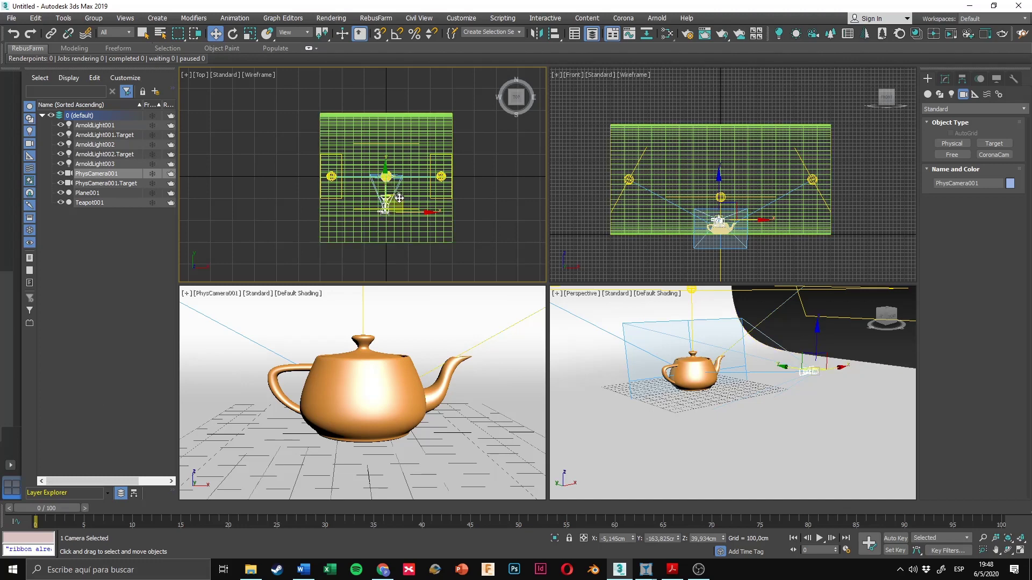
pyautogui.moveTo(404, 196); pyautogui.dragTo(379, 188)
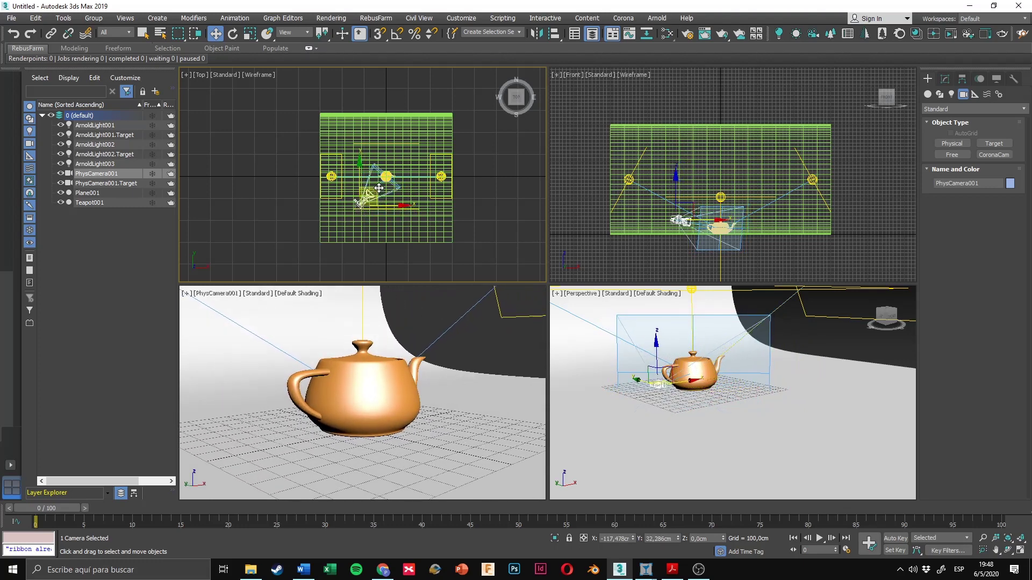
pyautogui.rightClick(379, 188)
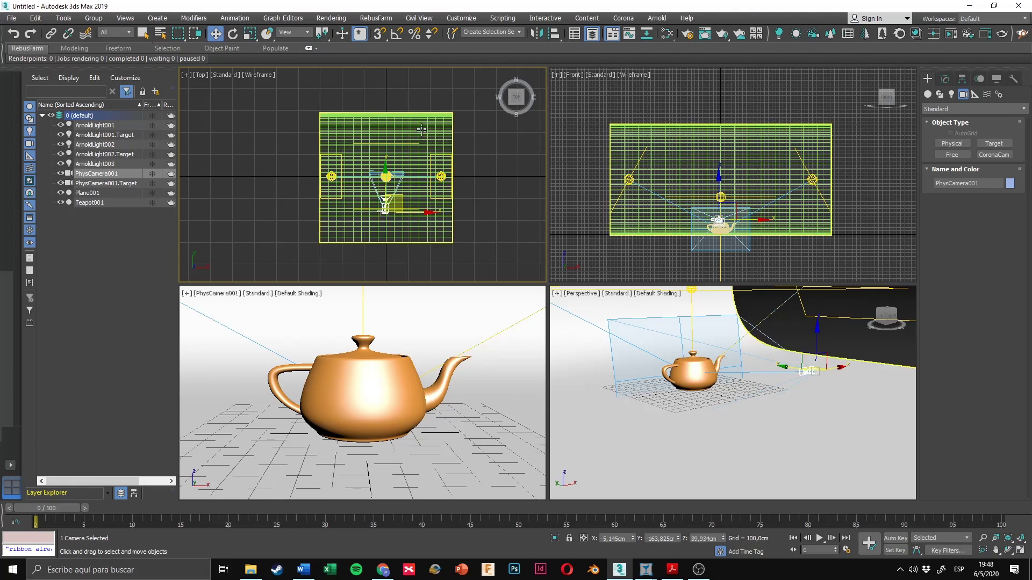
pyautogui.moveTo(401, 197); pyautogui.dragTo(378, 192)
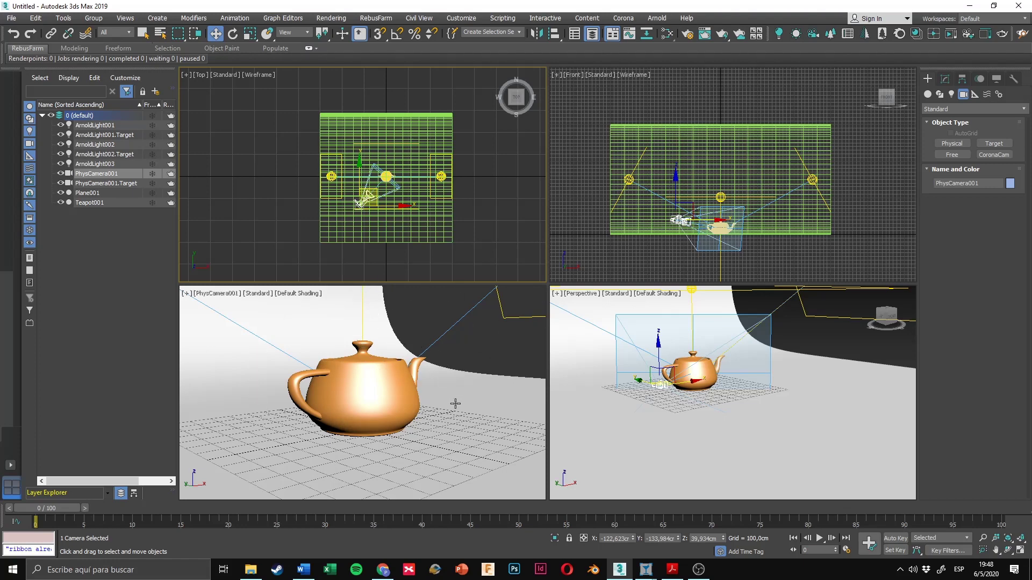
pyautogui.moveTo(455, 404); pyautogui.dragTo(436, 308, button='middle')
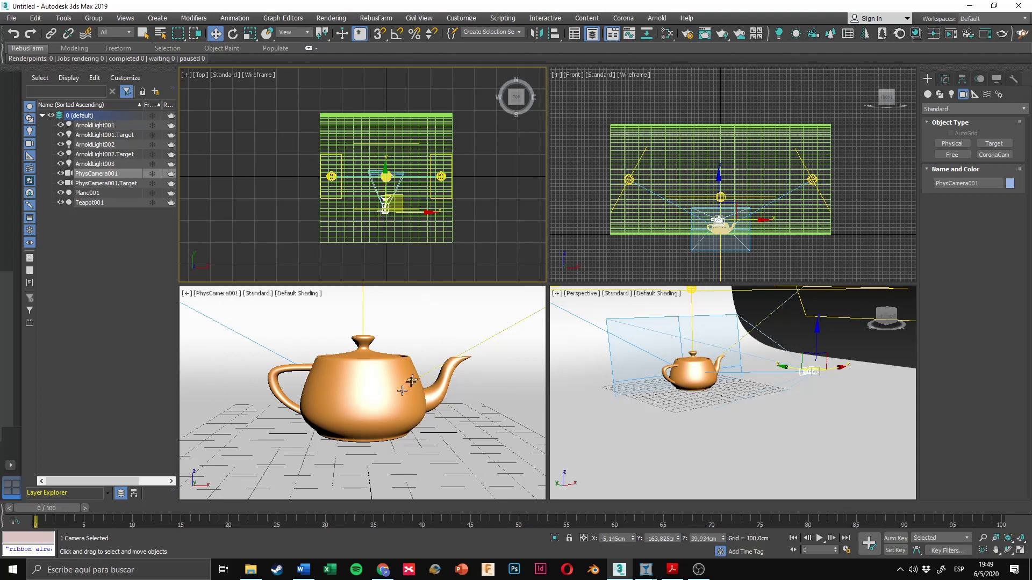
# Step: Rotate the teapot -30° about the Z axis in the top view, with angle snap turned on
pyautogui.click(394, 378)
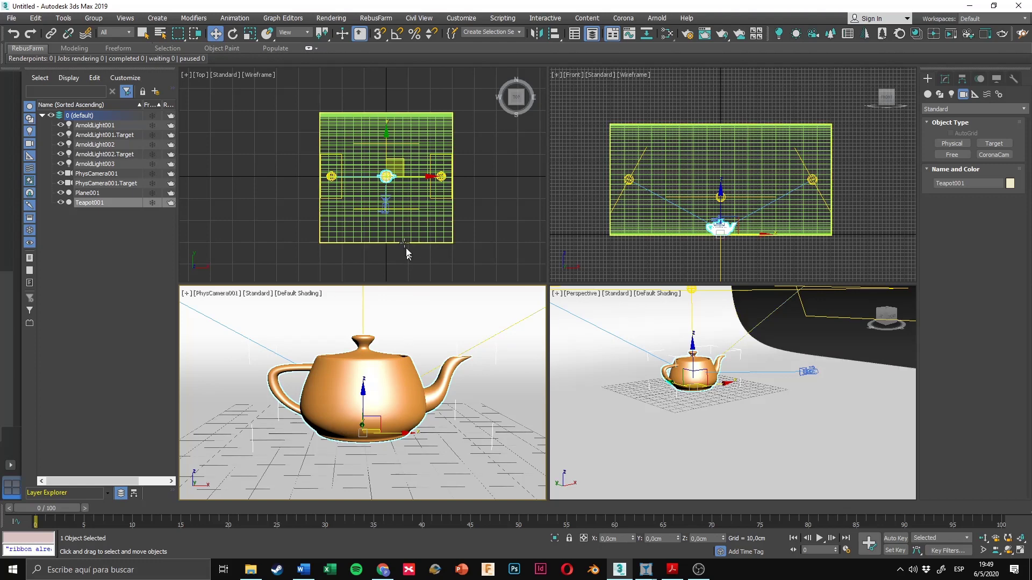
pyautogui.scroll(3, 388, 183)
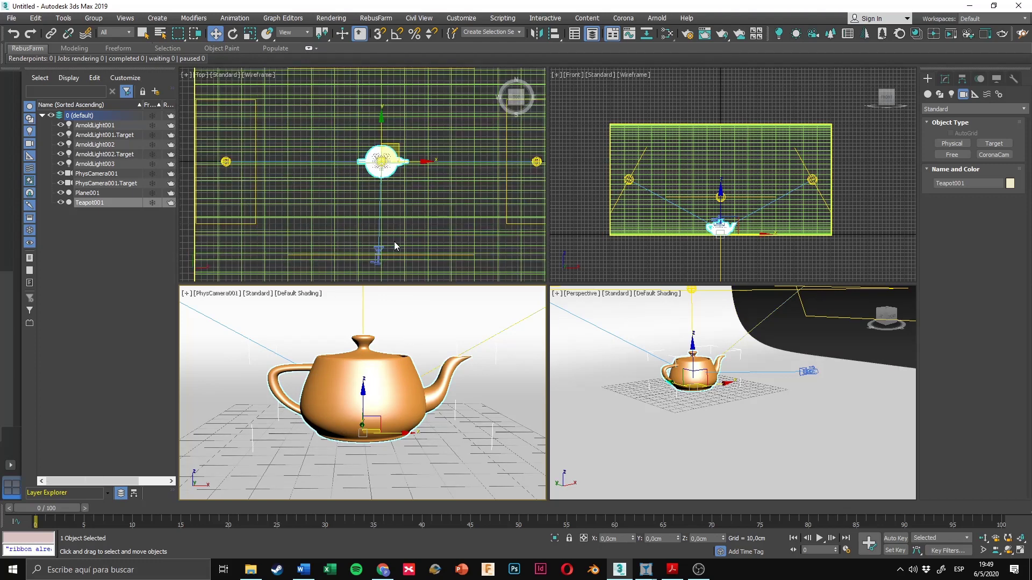
pyautogui.moveTo(392, 172); pyautogui.dragTo(421, 195, button='middle')
pyautogui.scroll(1, 400, 198)
pyautogui.rightClick(409, 179)
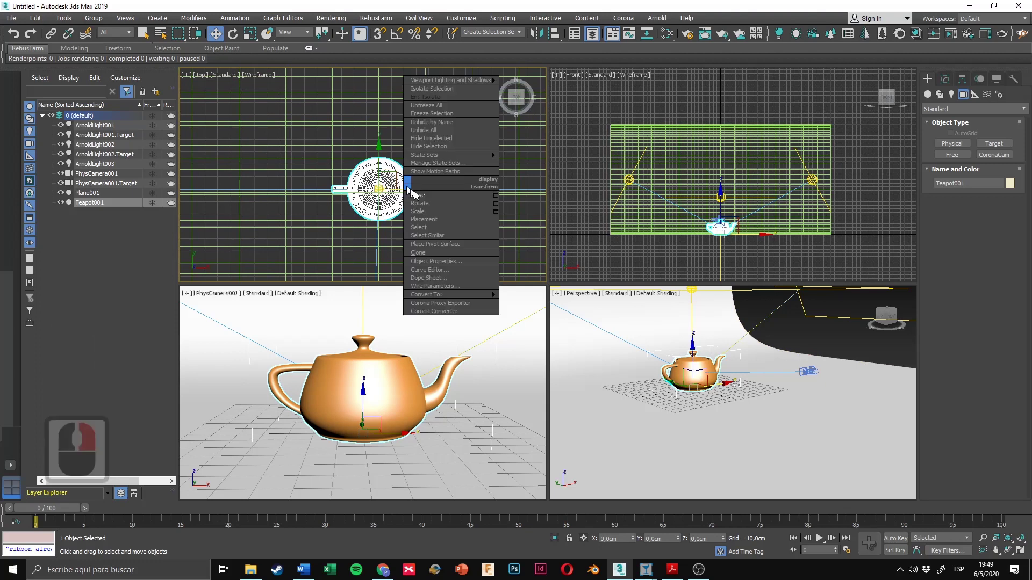
pyautogui.click(427, 201)
pyautogui.moveTo(425, 175)
pyautogui.mouseDown()
pyautogui.moveTo(420, 203)
pyautogui.moveTo(412, 181)
pyautogui.mouseUp()
pyautogui.press('a')
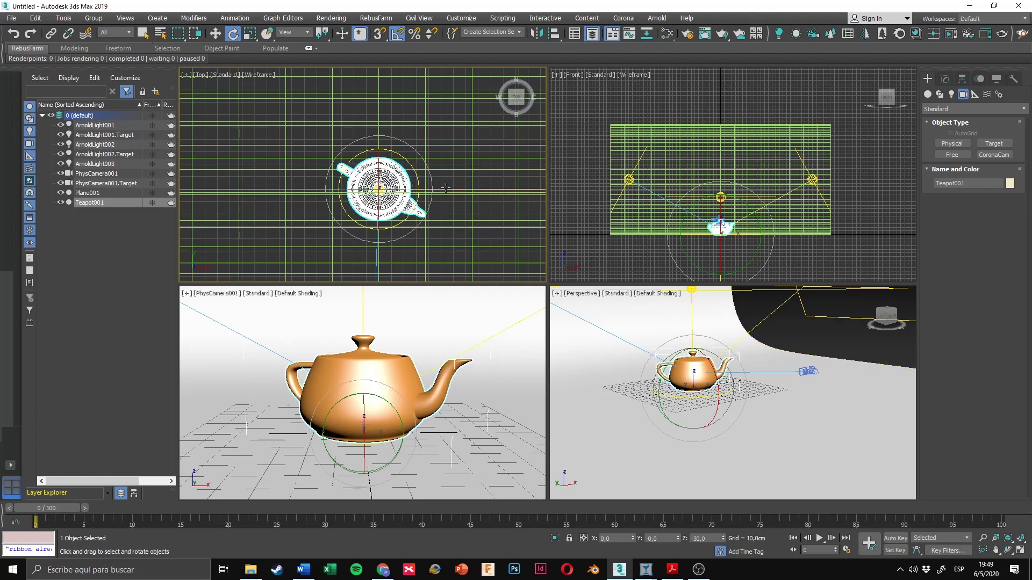
# Step: Undo the teapot's last rotation and try moving the physical camera sideways in the top view to about X -89.6 cm
pyautogui.hotkey('ctrl', 'z')
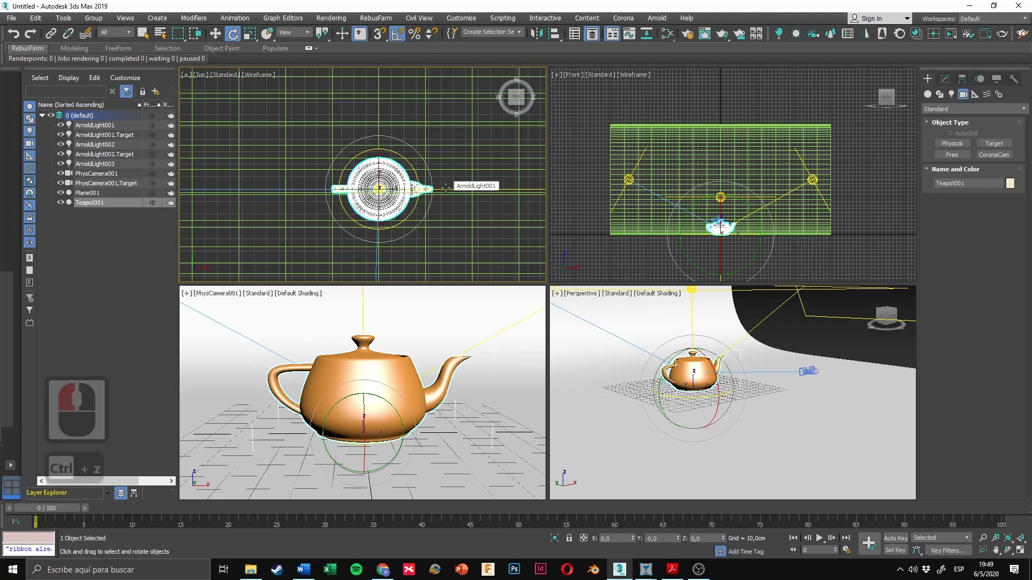
pyautogui.scroll(-4, 403, 232)
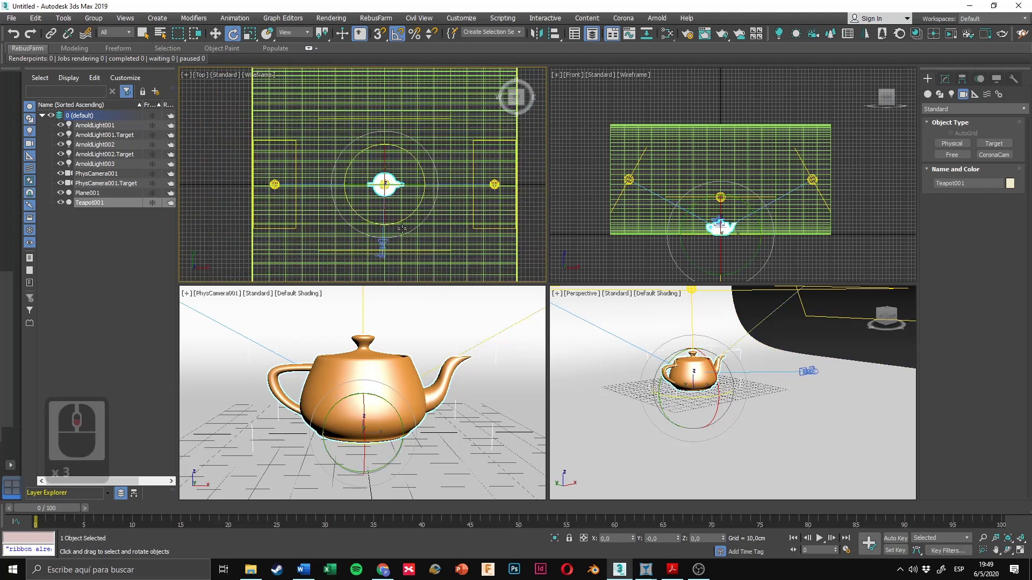
pyautogui.click(391, 230)
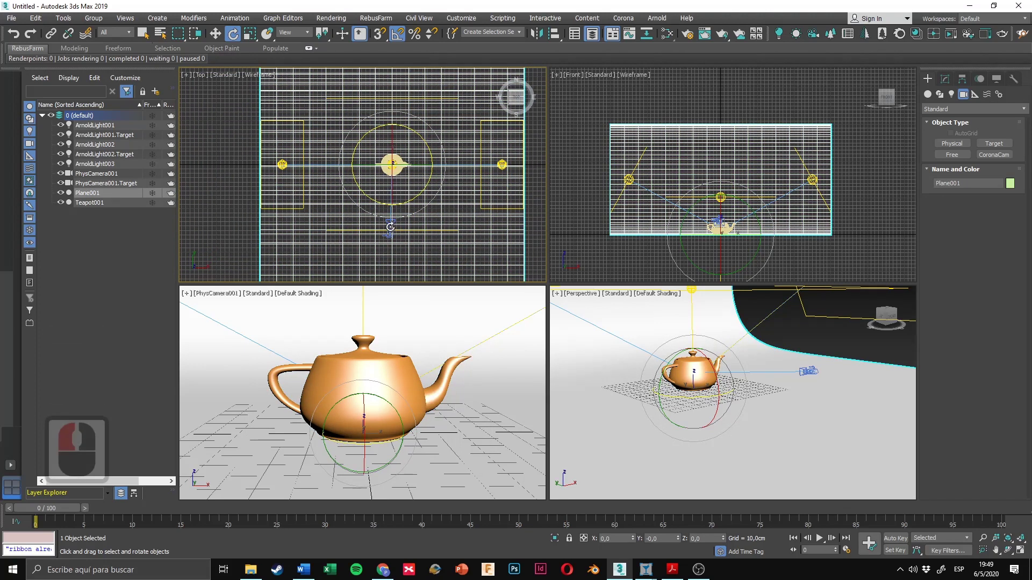
pyautogui.click(390, 232)
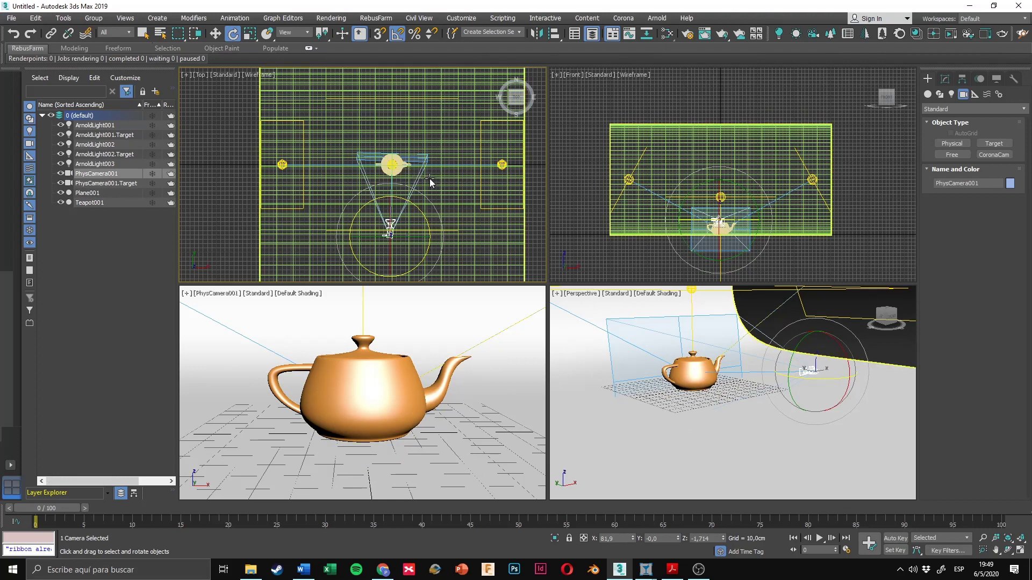
pyautogui.rightClick(430, 183)
pyautogui.click(449, 189)
pyautogui.moveTo(409, 222); pyautogui.dragTo(373, 222)
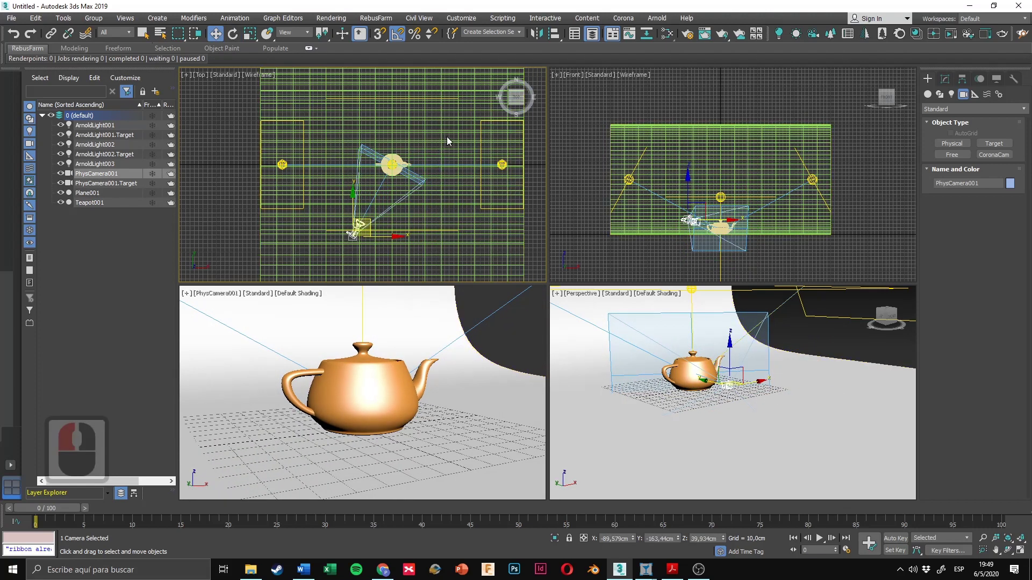
# Step: Try to rotate the backdrop plane -30 degrees about Z in the top view
pyautogui.click(447, 136)
pyautogui.rightClick(446, 136)
pyautogui.click(459, 155)
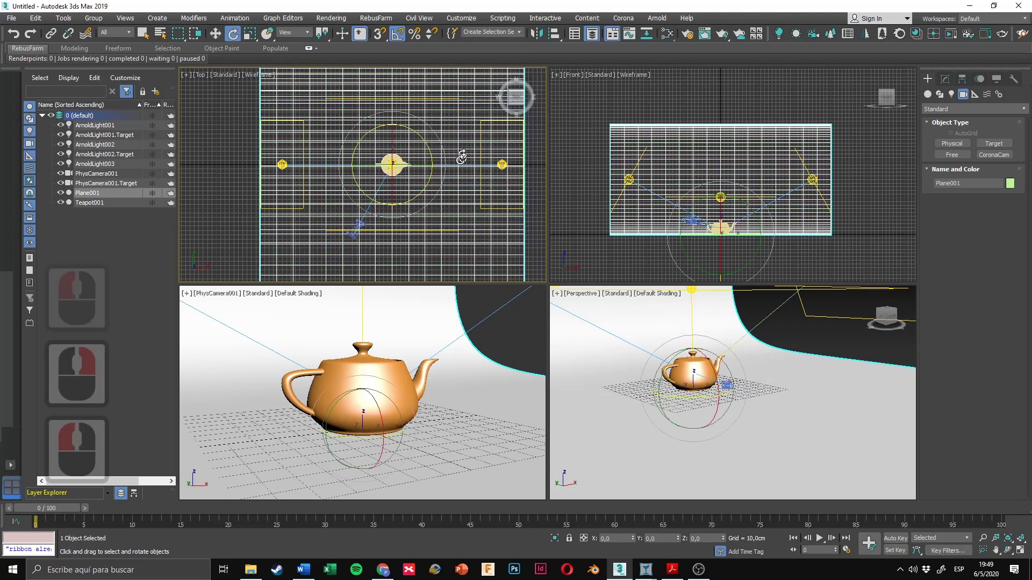
pyautogui.moveTo(431, 171); pyautogui.dragTo(434, 167)
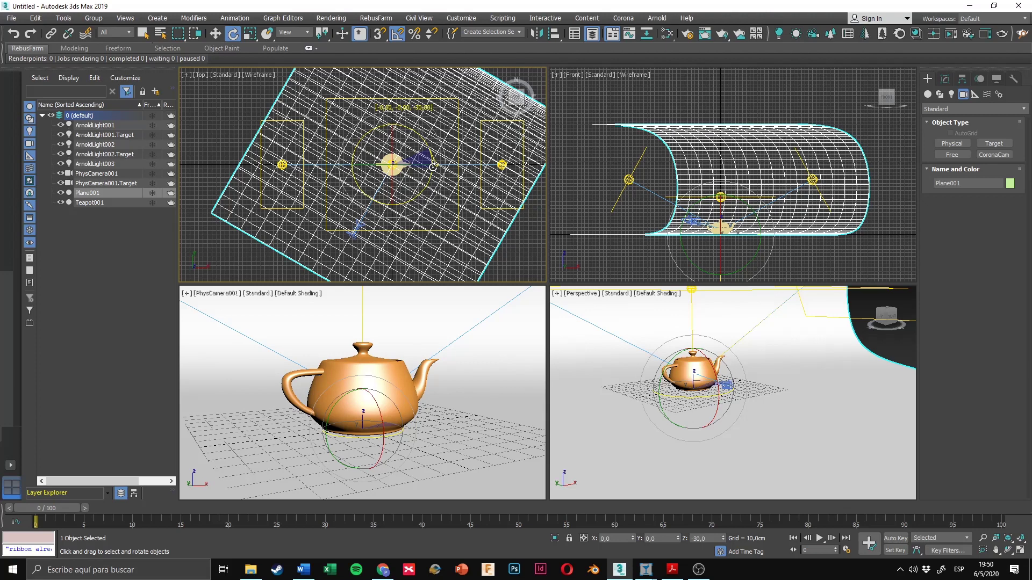
pyautogui.rightClick(433, 167)
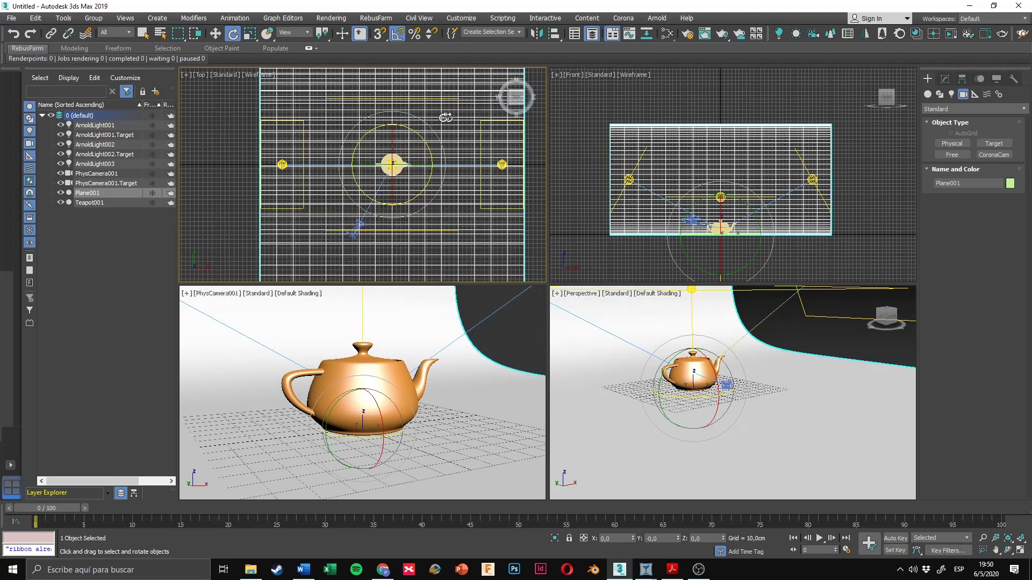
# Step: Undo the physical camera's sideways move
pyautogui.click(387, 226)
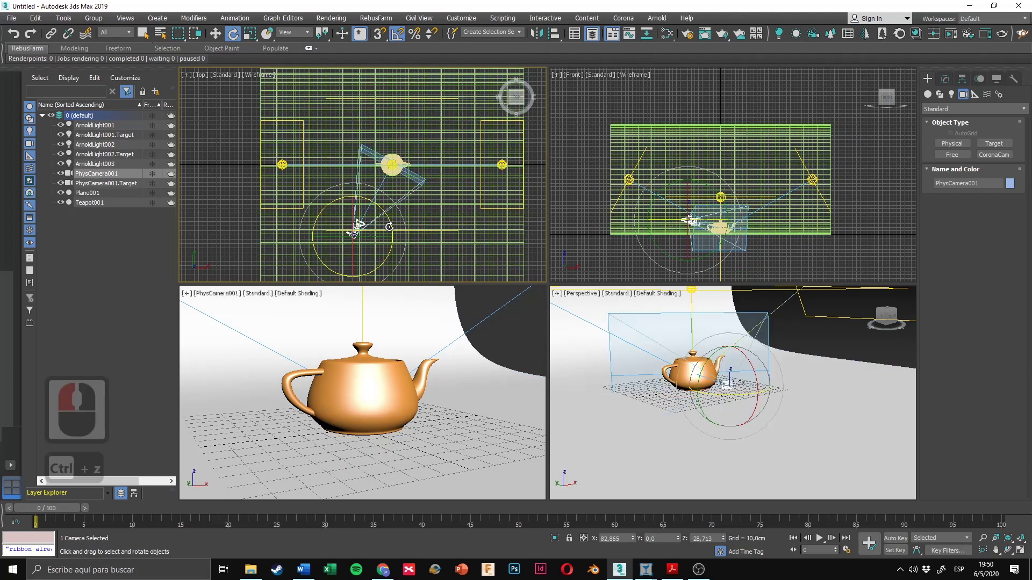
pyautogui.hotkey('ctrl', 'z')
pyautogui.hotkey('ctrl', 'z')
# Step: Rotate the teapot -35 degrees about Z in the camera view and clear the selection
pyautogui.click(376, 365)
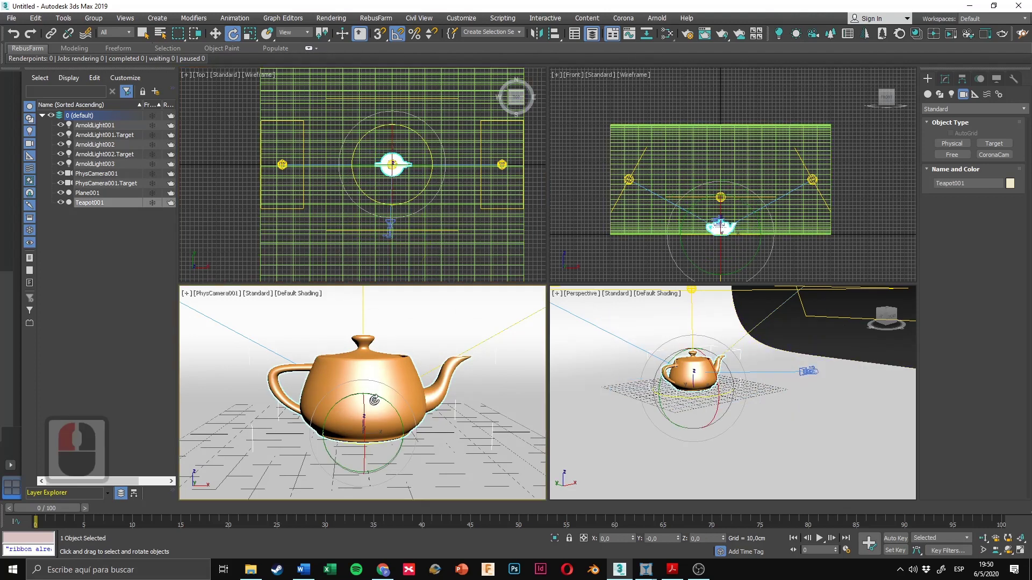
pyautogui.moveTo(389, 443); pyautogui.dragTo(375, 443)
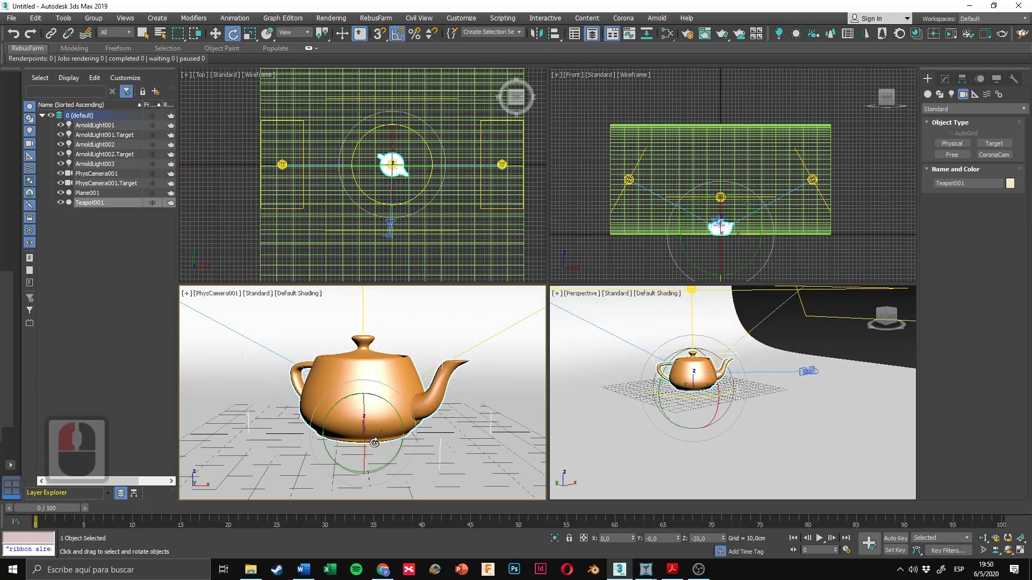
pyautogui.click(531, 208)
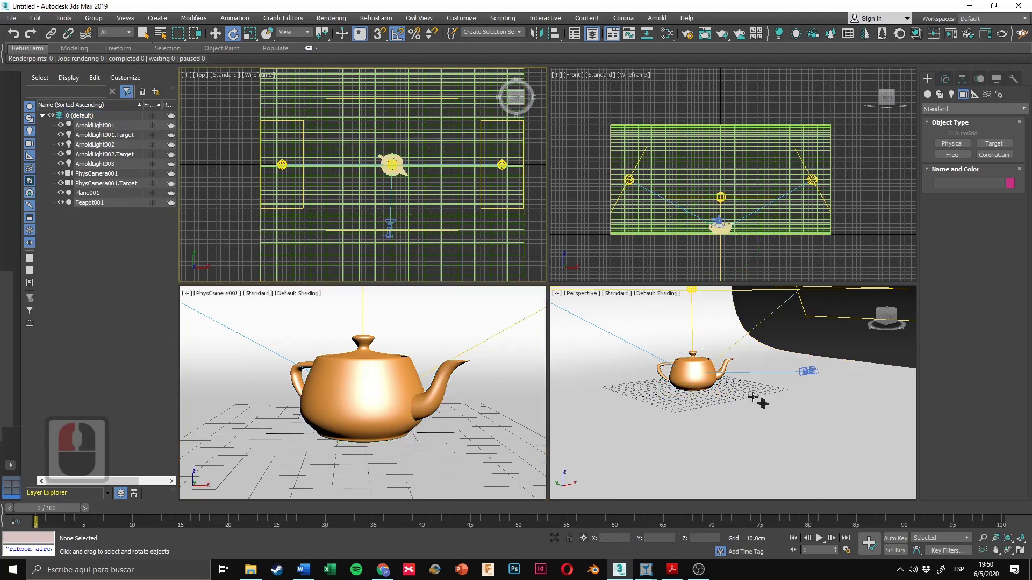
# Step: Select the physical camera in the perspective view and open its parameters for modification
pyautogui.middleClick(813, 368)
pyautogui.click(817, 371)
pyautogui.scroll(-4, 819, 372)
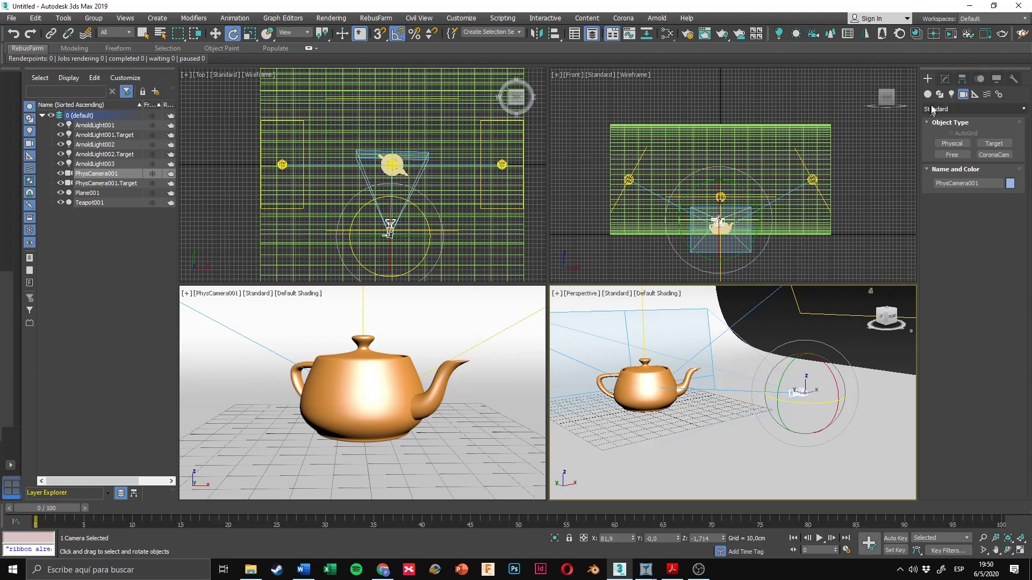
pyautogui.click(946, 79)
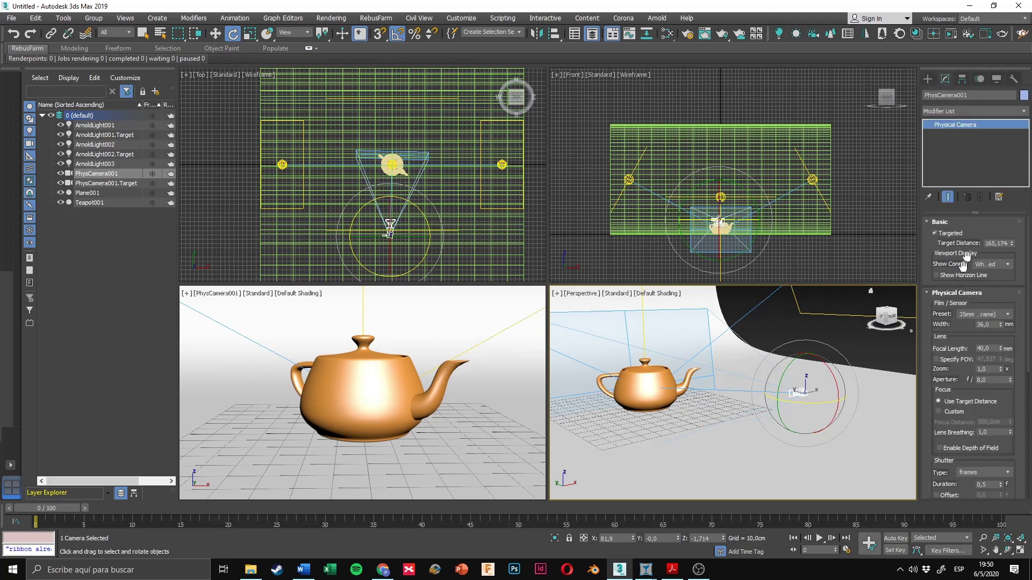
# Step: Try a focal length of 56 mm on the physical camera
pyautogui.moveTo(965, 337); pyautogui.dragTo(982, 296)
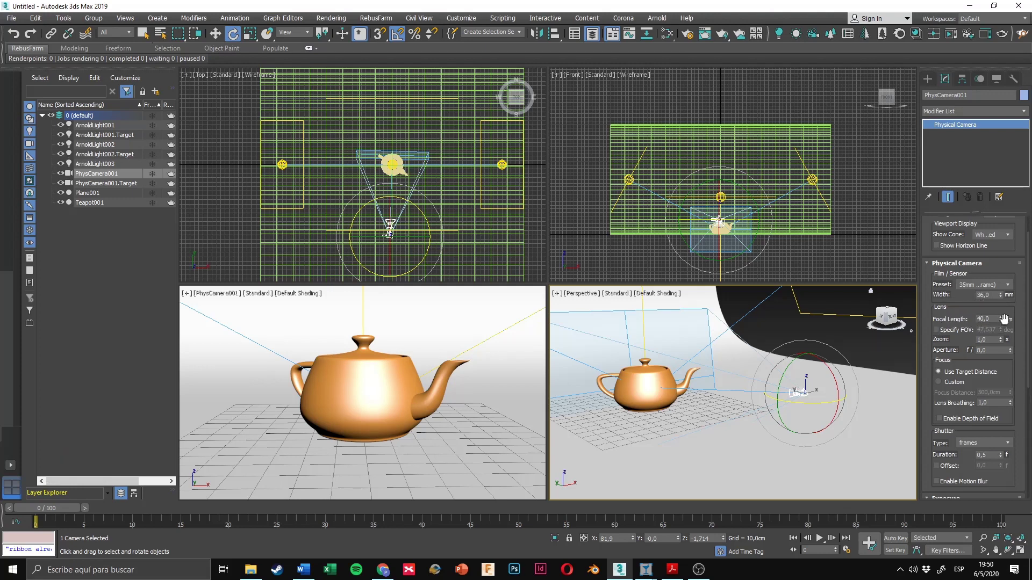
pyautogui.moveTo(1000, 321)
pyautogui.mouseDown()
pyautogui.moveTo(1000, 307)
pyautogui.moveTo(1000, 334)
pyautogui.moveTo(1006, 312)
pyautogui.mouseUp()
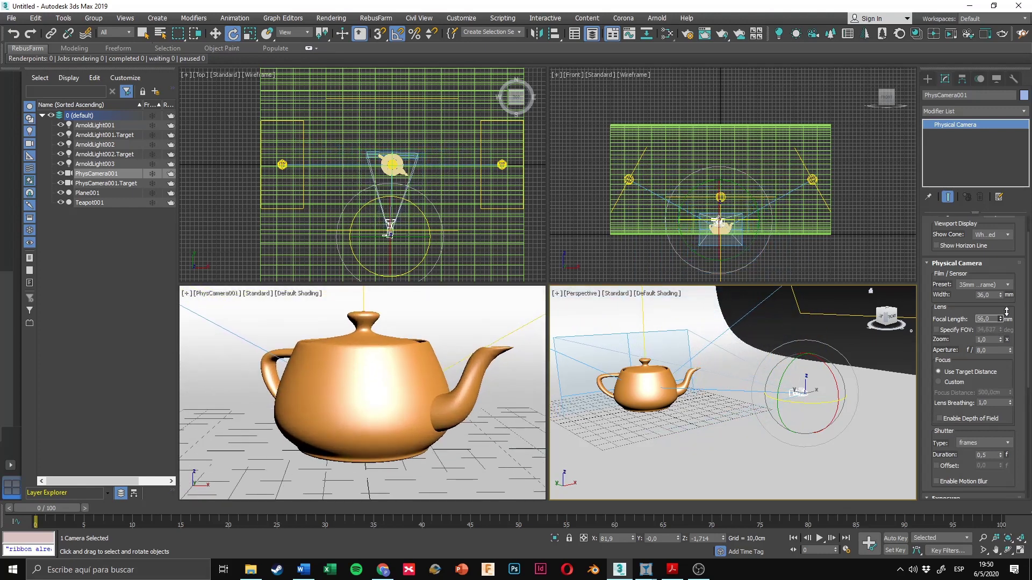
pyautogui.rightClick(1007, 312)
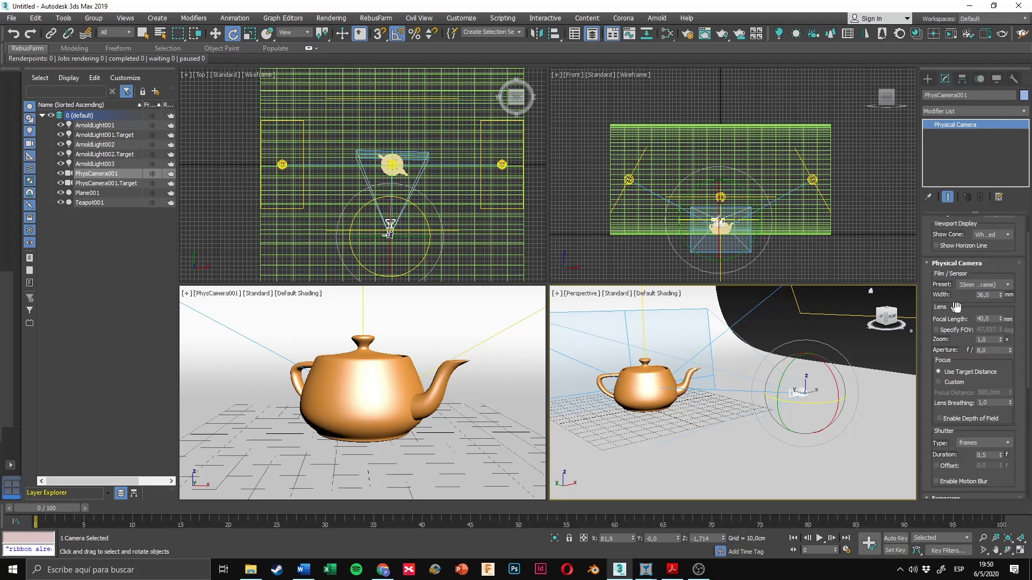
# Step: Try the physical camera's lens at focal lengths of 10 mm and 88 mm to compare the framing
pyautogui.moveTo(956, 306); pyautogui.dragTo(960, 272)
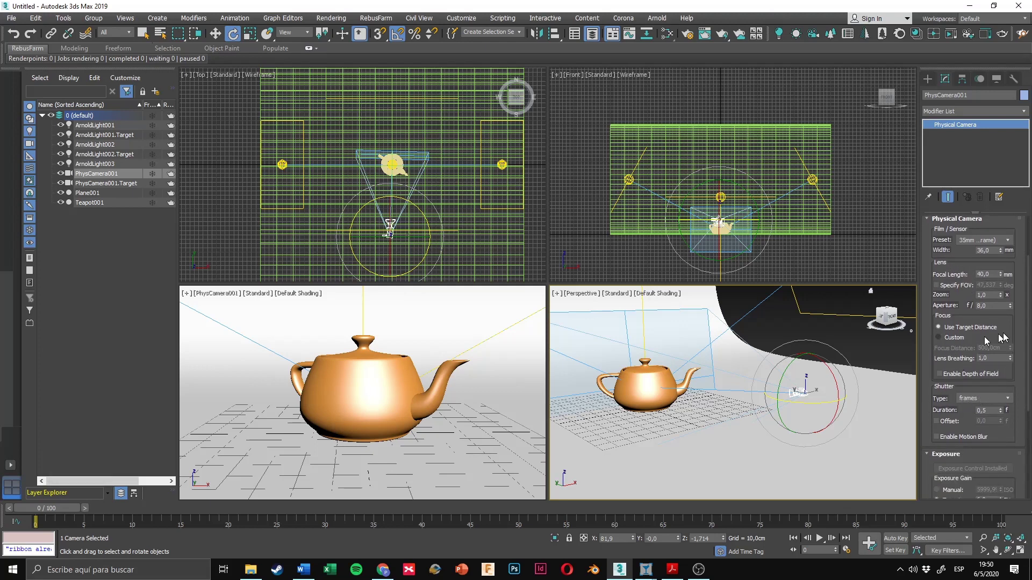
pyautogui.moveTo(1008, 320); pyautogui.dragTo(999, 350)
pyautogui.moveTo(964, 290); pyautogui.dragTo(964, 337)
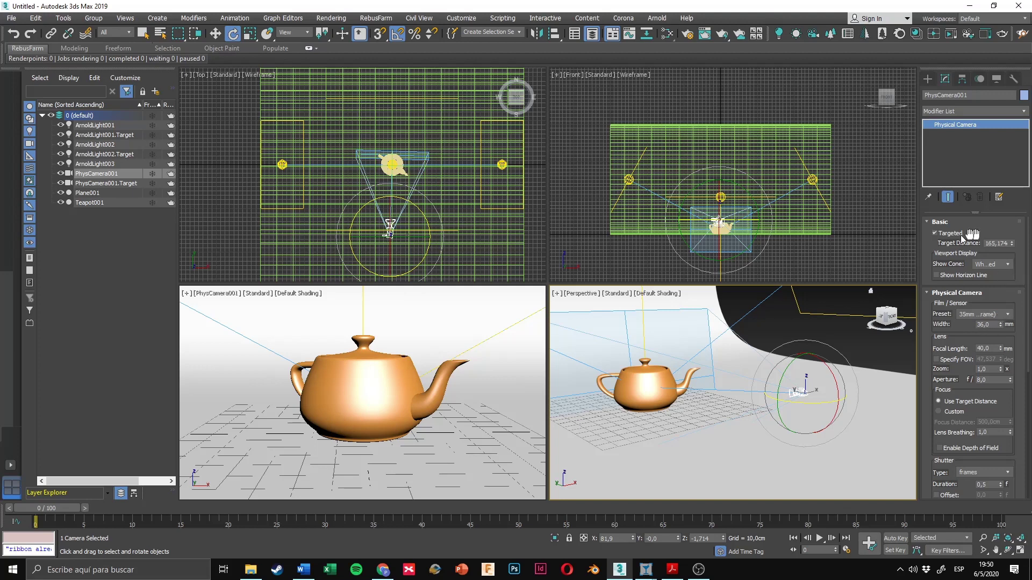
pyautogui.moveTo(976, 334)
pyautogui.mouseDown()
pyautogui.moveTo(978, 234)
pyautogui.moveTo(978, 320)
pyautogui.mouseUp()
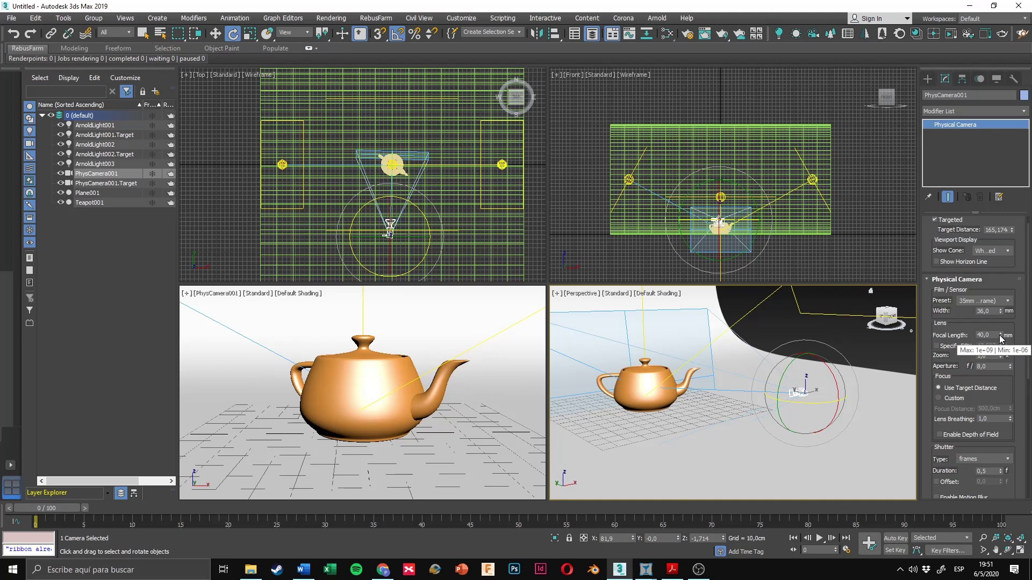
pyautogui.moveTo(999, 334); pyautogui.dragTo(1001, 352)
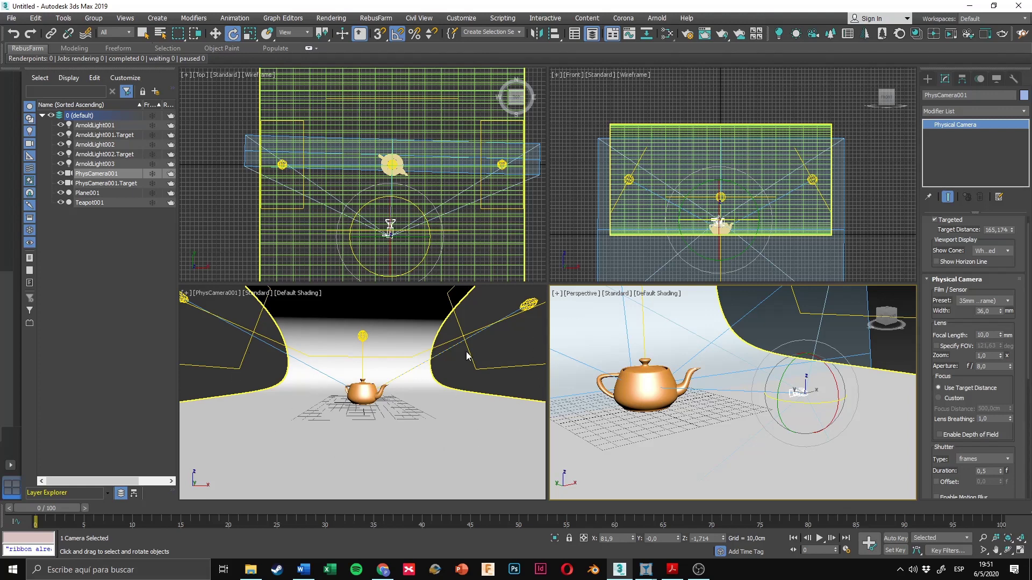
pyautogui.moveTo(999, 337); pyautogui.dragTo(1010, 293)
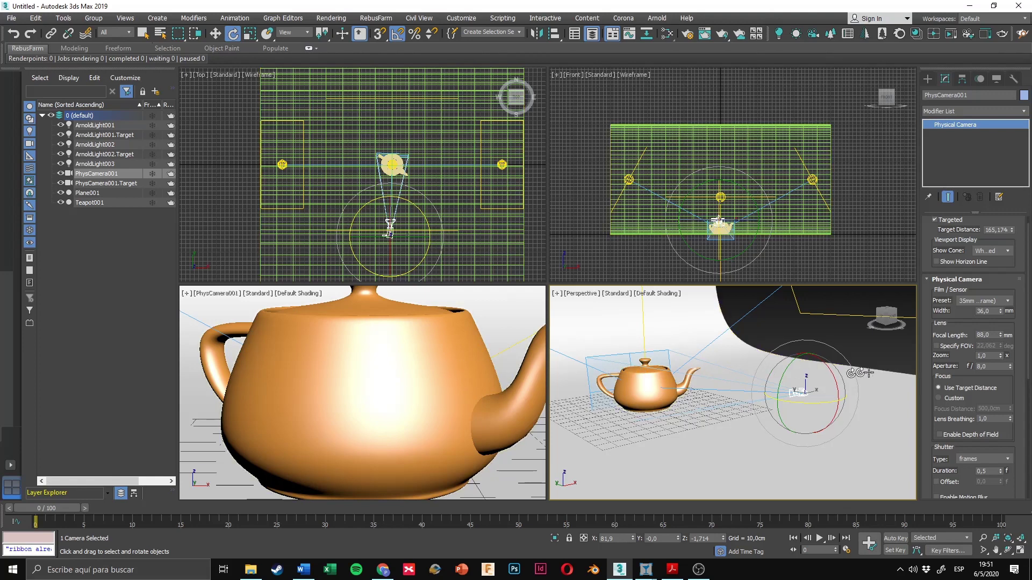
pyautogui.moveTo(1000, 335); pyautogui.dragTo(990, 373)
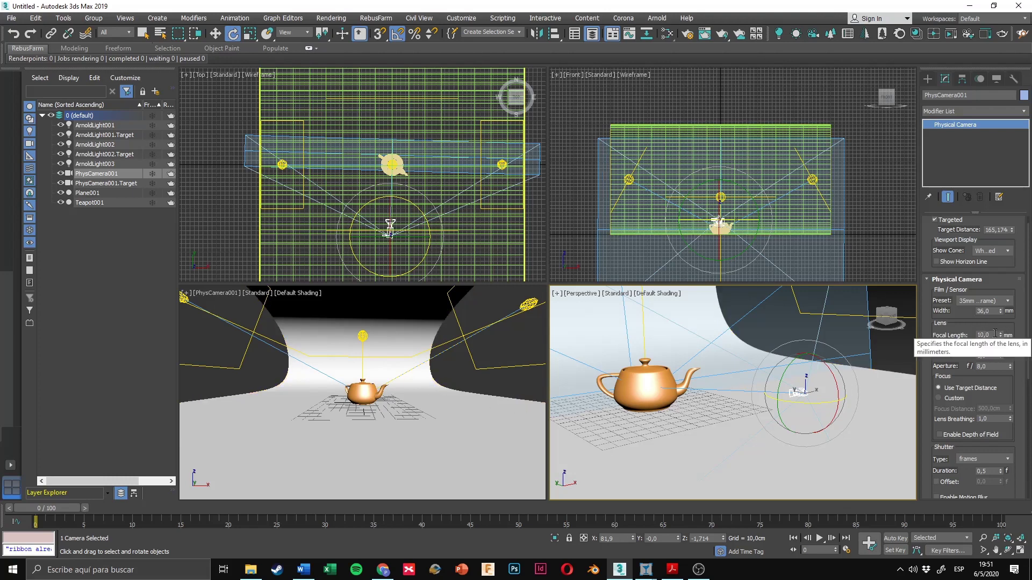
# Step: Set the physical camera's focal length to 50 mm
pyautogui.moveTo(1000, 333)
pyautogui.mouseDown()
pyautogui.moveTo(1011, 298)
pyautogui.moveTo(987, 326)
pyautogui.mouseUp()
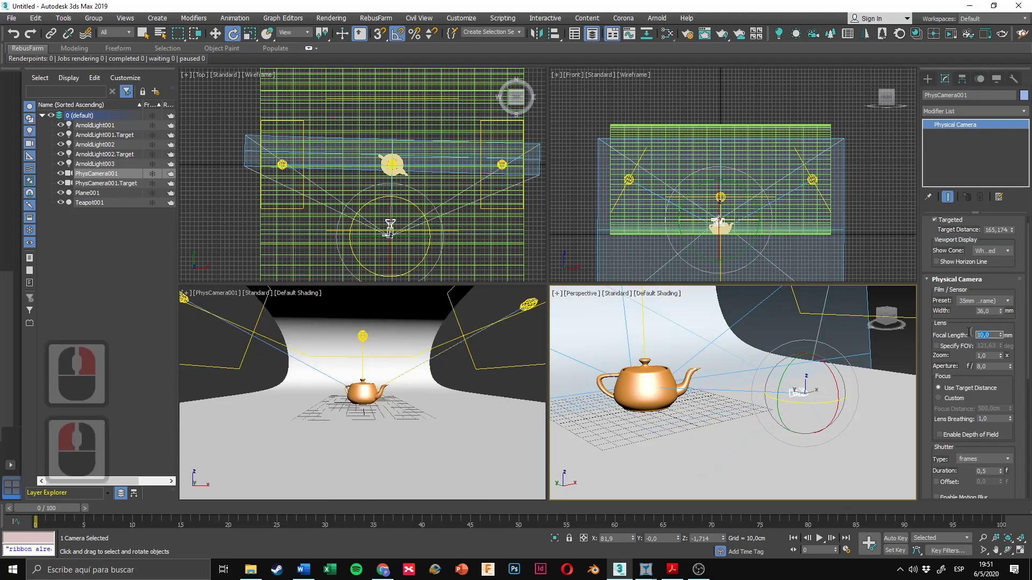
pyautogui.write('50')
pyautogui.press('Return')
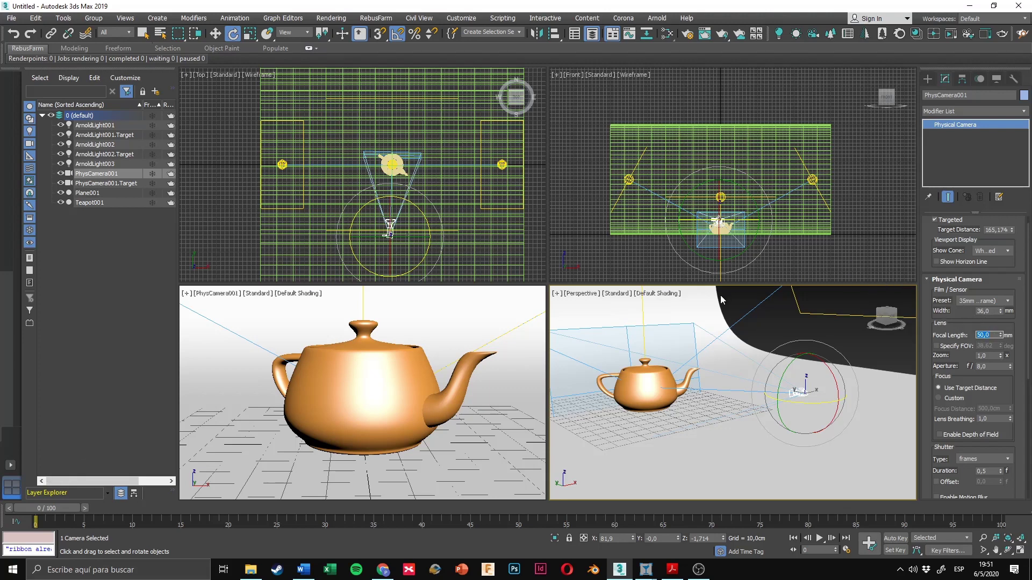
# Step: Move the physical camera straight up in the front view to a height of about 56.7 cm
pyautogui.rightClick(741, 196)
pyautogui.rightClick(741, 195)
pyautogui.click(759, 203)
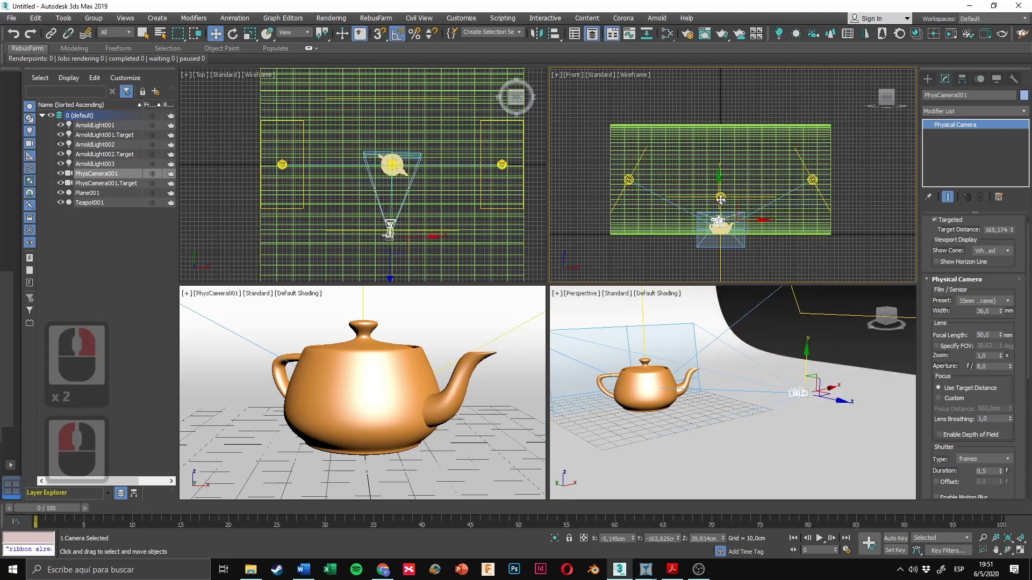
pyautogui.moveTo(720, 200); pyautogui.dragTo(719, 180)
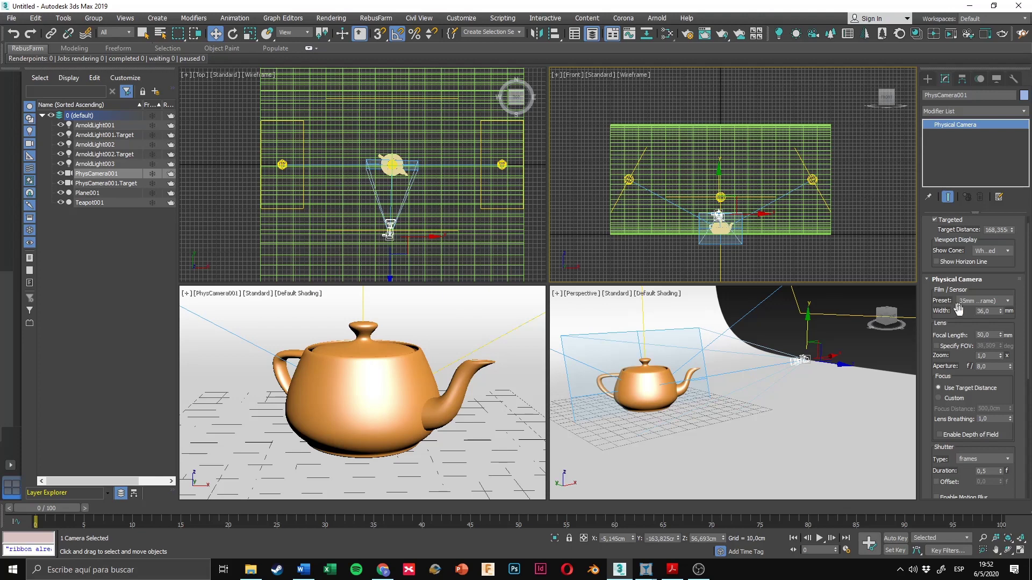
# Step: Enter 6 EV as the target exposure gain in the physical camera's exposure settings
pyautogui.moveTo(970, 329); pyautogui.dragTo(986, 252)
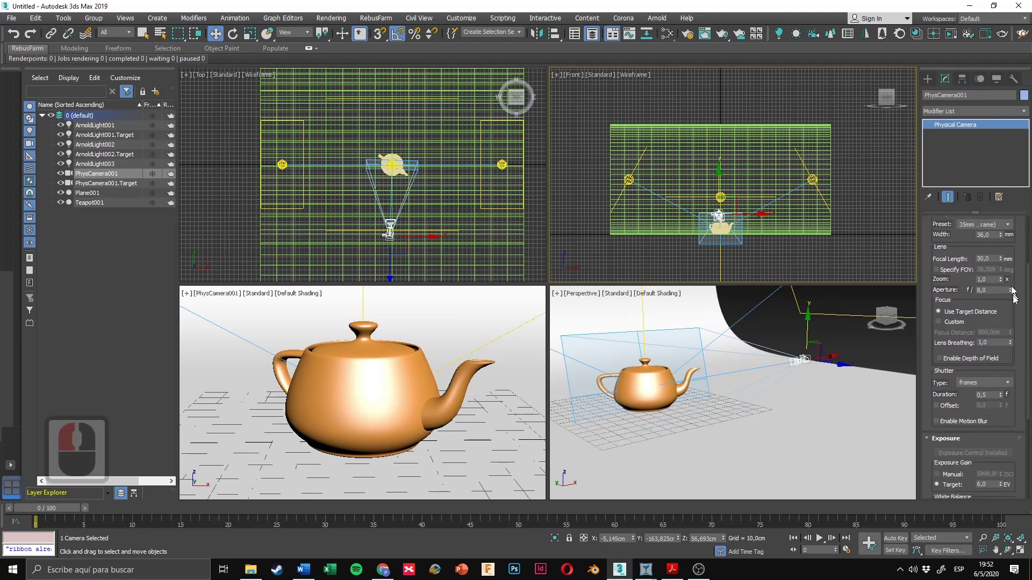
pyautogui.moveTo(1023, 364); pyautogui.dragTo(1023, 244)
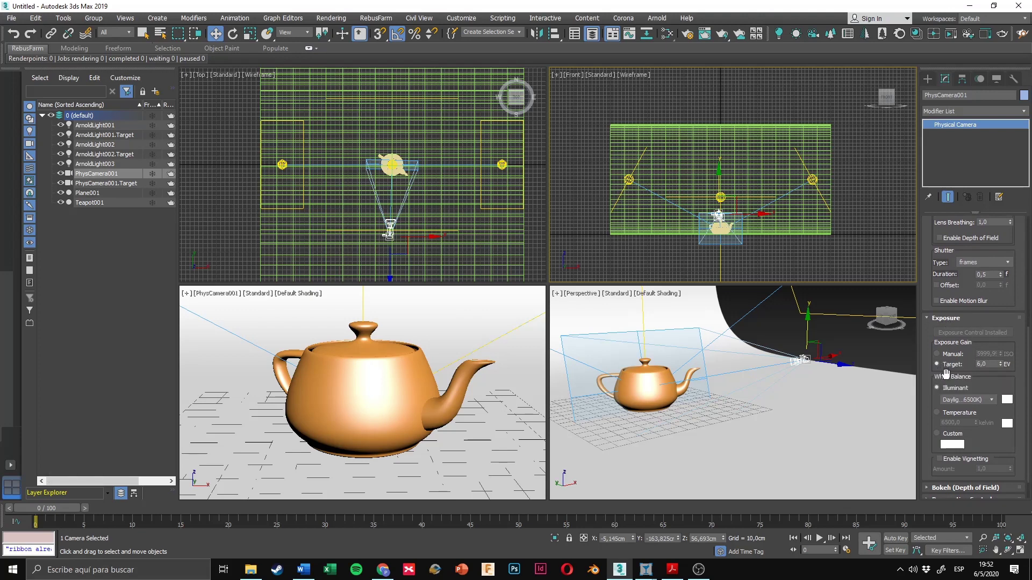
pyautogui.moveTo(985, 364); pyautogui.dragTo(965, 369)
pyautogui.moveTo(1015, 375); pyautogui.dragTo(1015, 362)
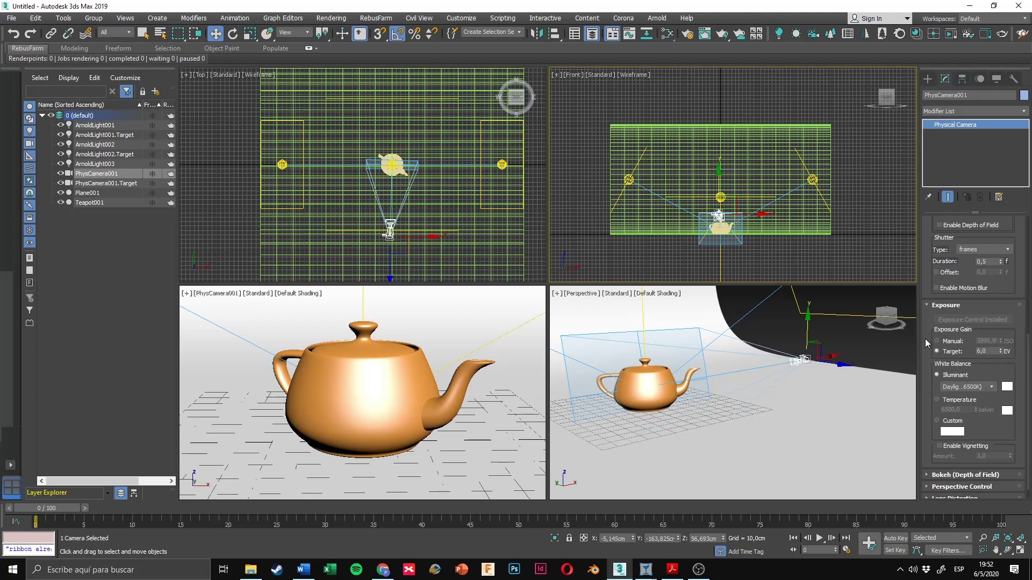
pyautogui.click(1001, 353)
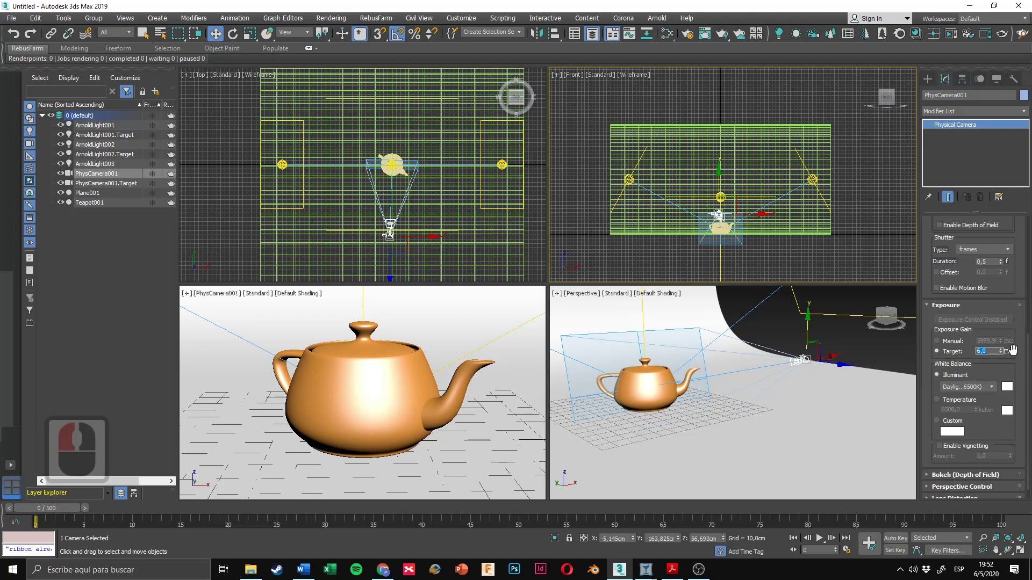
pyautogui.write('6')
pyautogui.press('Return')
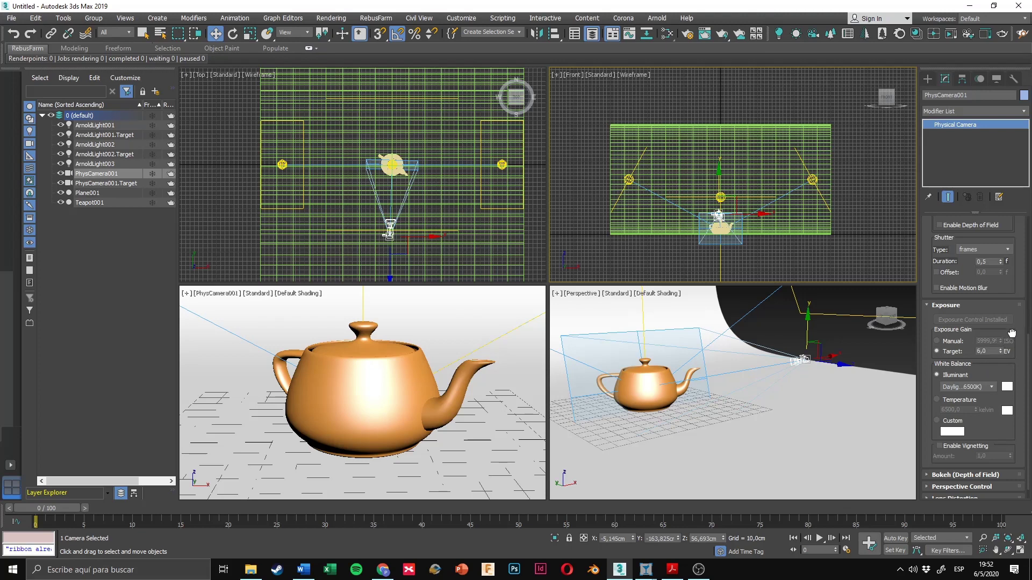
# Step: Set the physical camera's target exposure gain to 5 EV
pyautogui.scroll(1, 1013, 333)
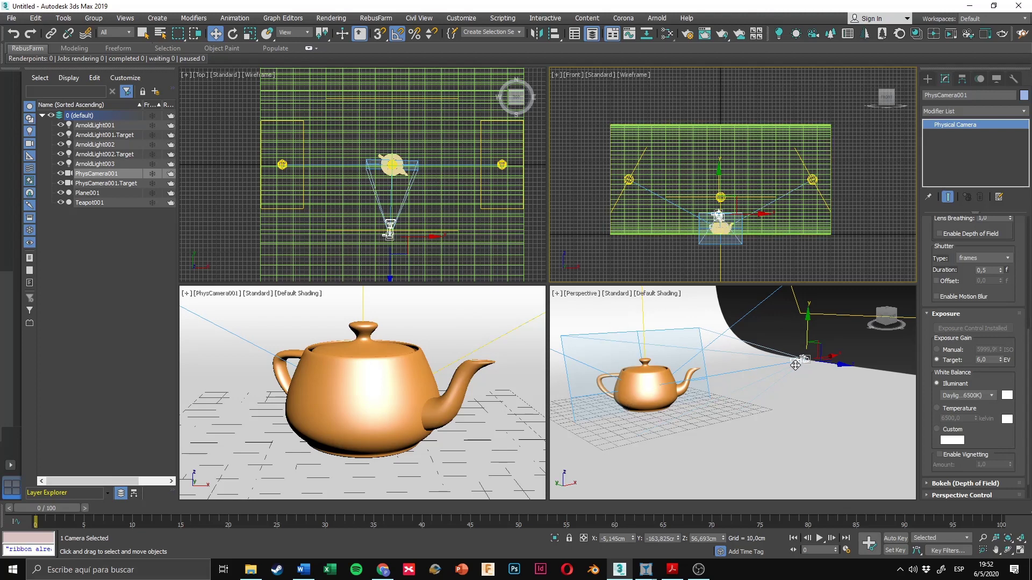
pyautogui.doubleClick(990, 360)
pyautogui.write('5')
pyautogui.press('Return')
# Step: Select the quad light ArnoldLight001 in the perspective view and bring the whole lighting setup into view
pyautogui.click(827, 325)
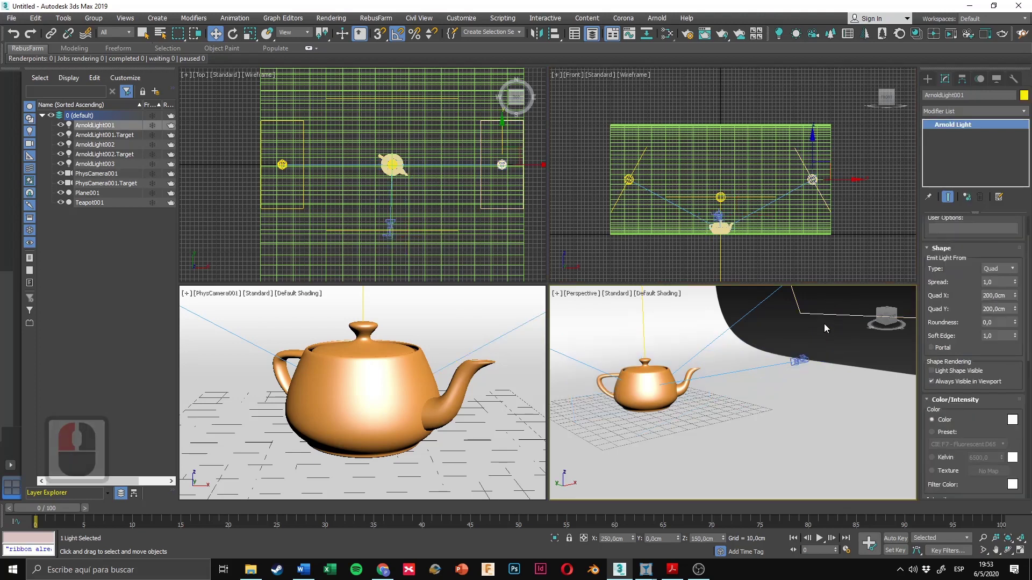
pyautogui.scroll(-5, 824, 324)
pyautogui.keyDown('alt'); pyautogui.moveTo(824, 325); pyautogui.dragTo(806, 350, button='middle'); pyautogui.keyUp('alt')
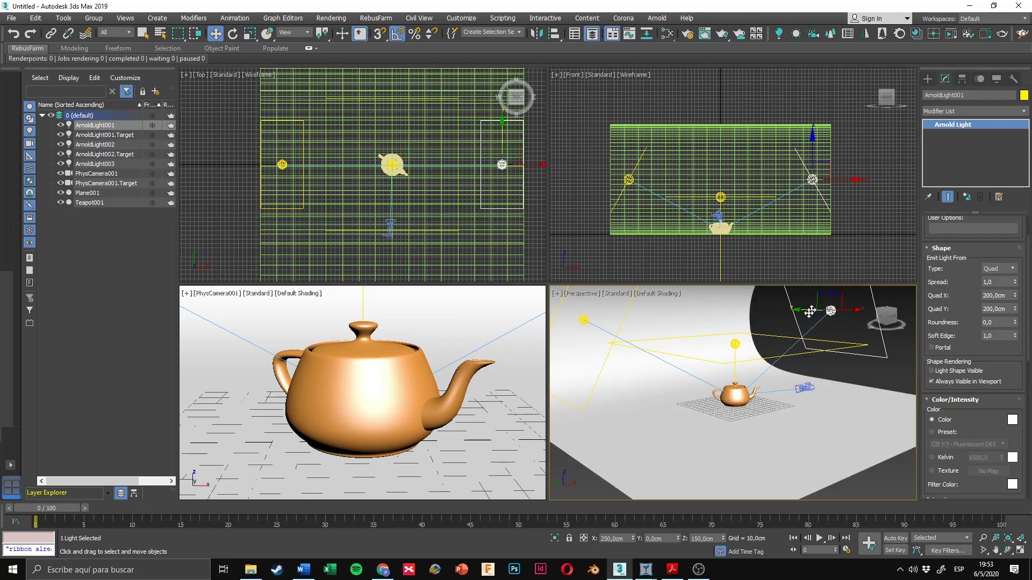
# Step: Check ArnoldLight001's intensity settings and the physical camera's exposure gain, leaving ArnoldLight001 selected
pyautogui.moveTo(988, 373); pyautogui.dragTo(991, 269)
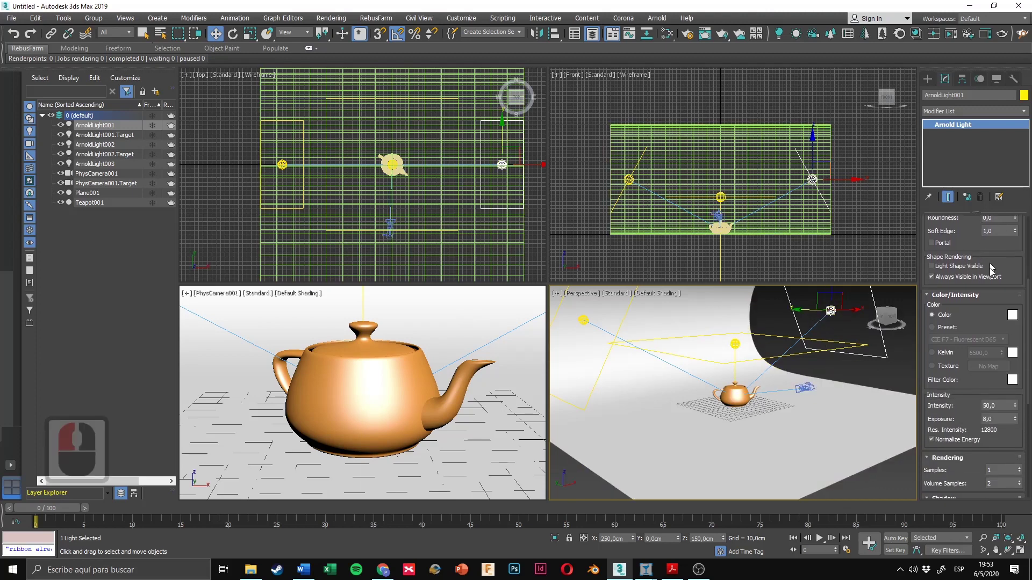
pyautogui.doubleClick(989, 407)
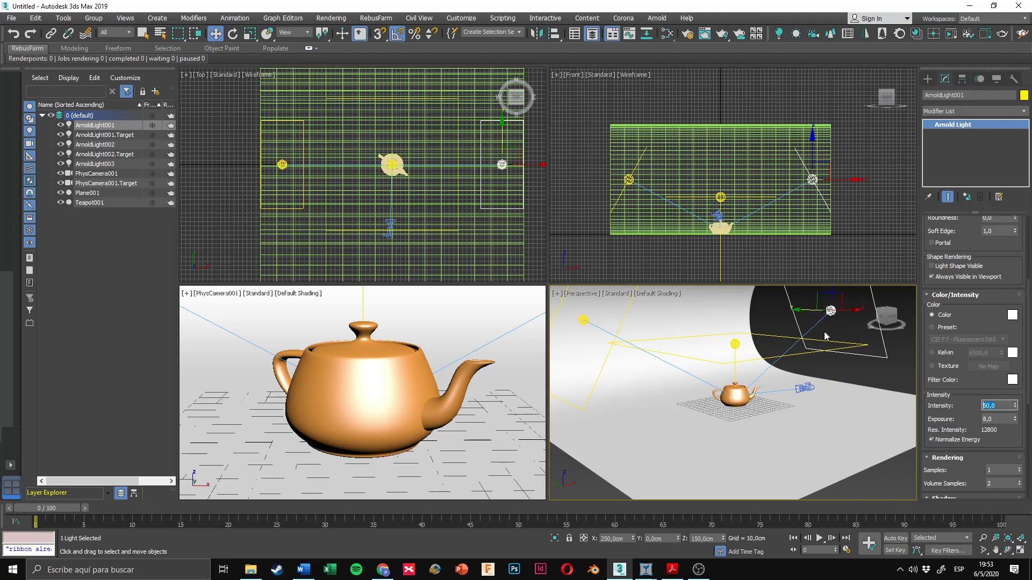
pyautogui.click(806, 386)
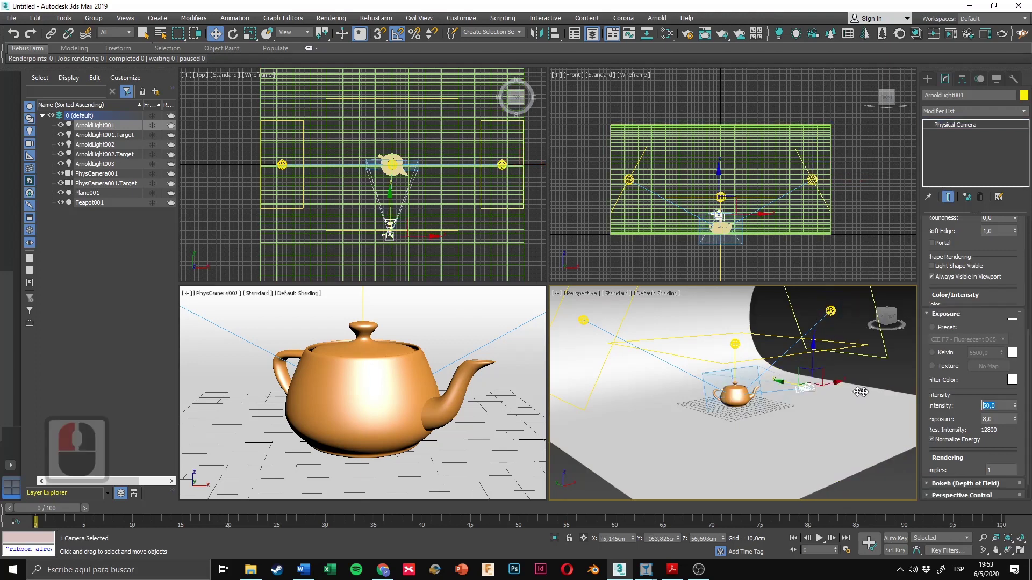
pyautogui.scroll(5, 1003, 446)
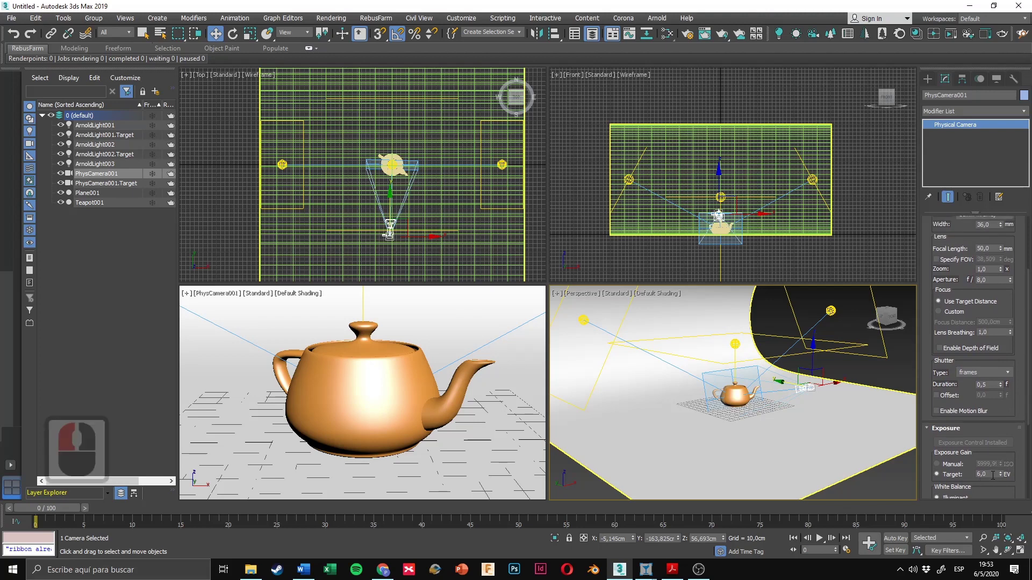
pyautogui.click(831, 311)
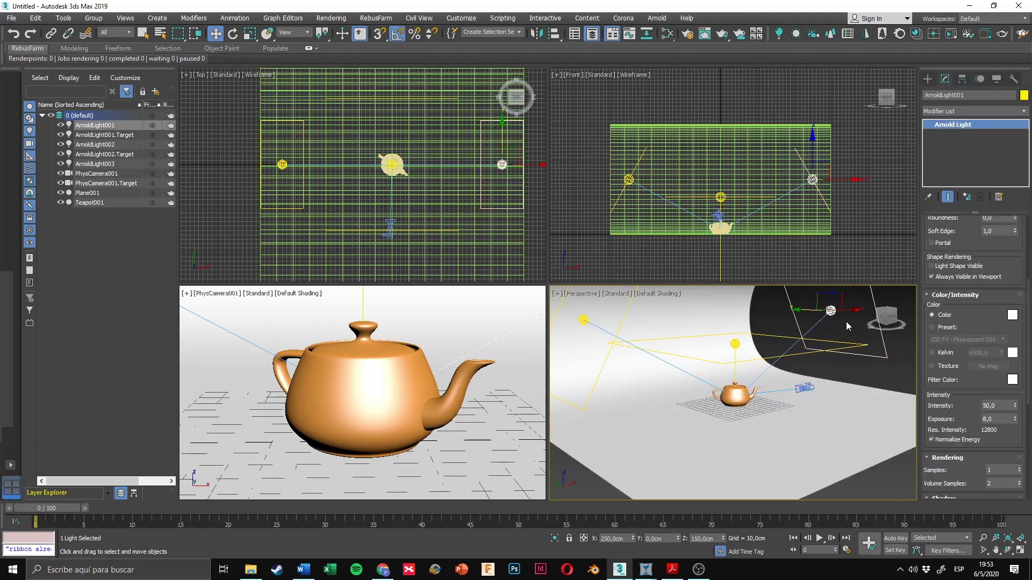
pyautogui.moveTo(832, 321); pyautogui.dragTo(823, 345, button='middle')
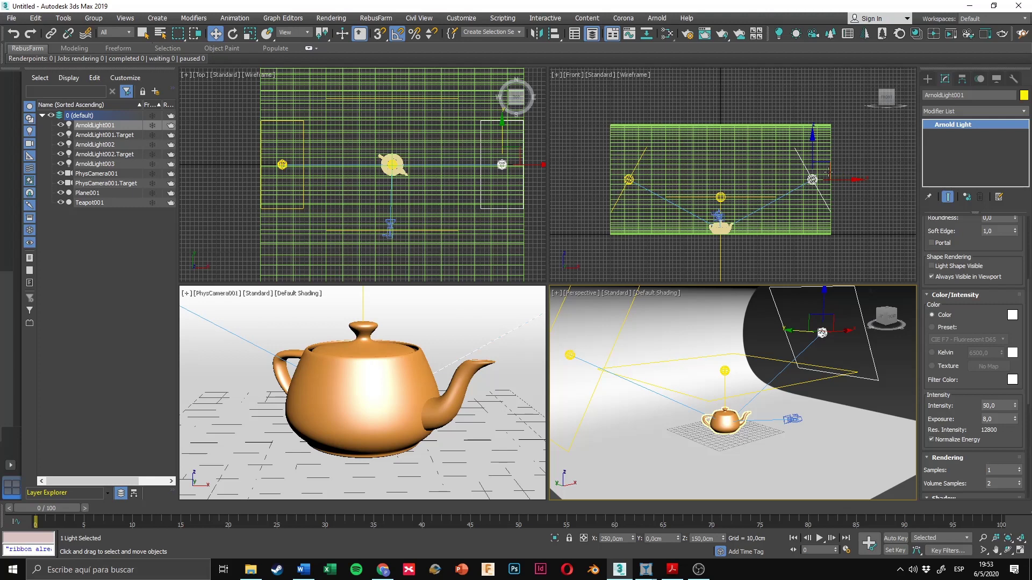
# Step: Try to move ArnoldLight001 far outward from the backdrop in the front view
pyautogui.moveTo(830, 169); pyautogui.dragTo(825, 172, button='middle')
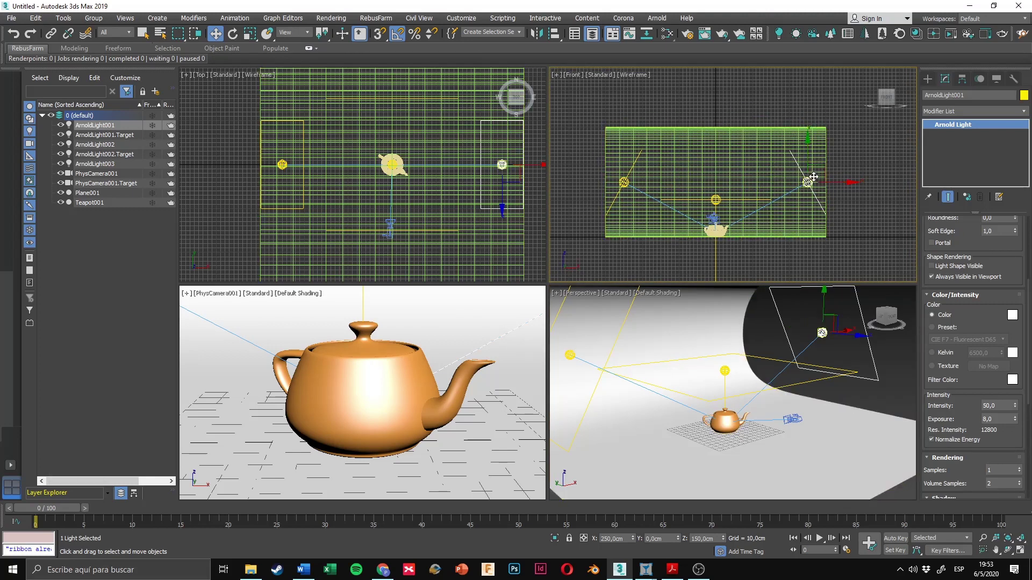
pyautogui.scroll(-2, 651, 217)
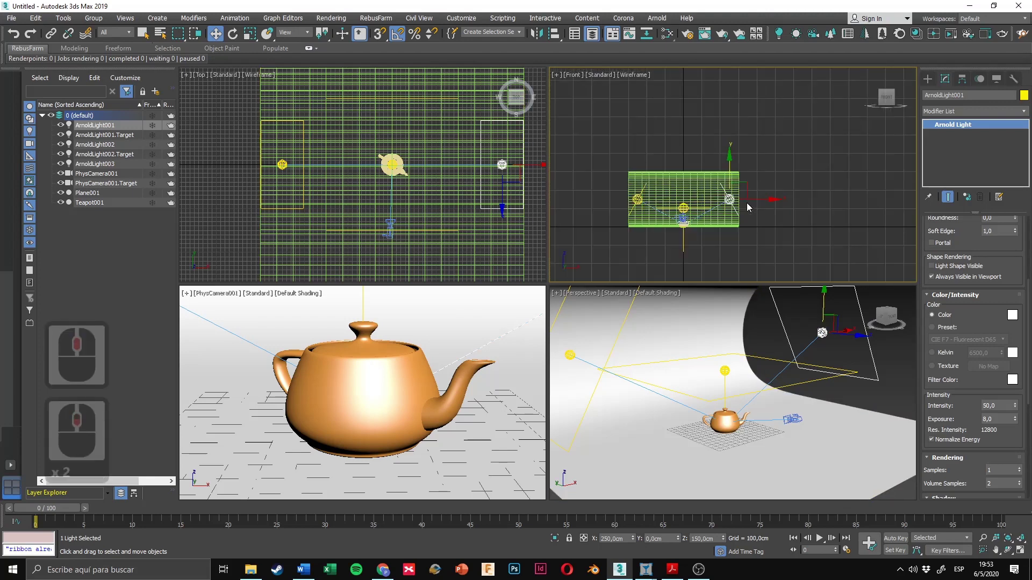
pyautogui.moveTo(761, 188); pyautogui.dragTo(871, 182)
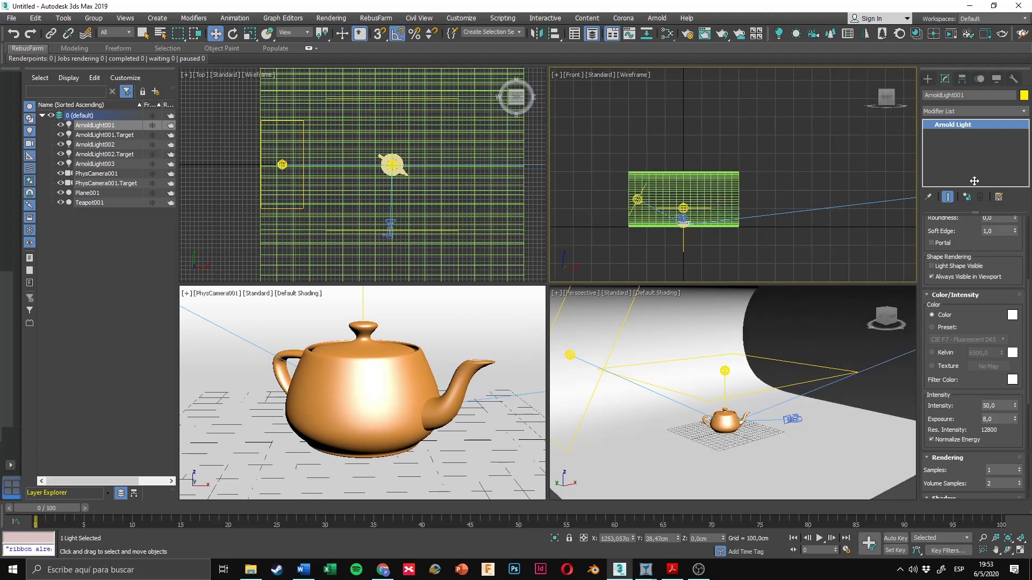
pyautogui.rightClick(737, 176)
# Step: Review ArnoldLight001's general and shape settings, clear the selection, and view the whole backdrop with its lights and camera
pyautogui.moveTo(731, 201); pyautogui.dragTo(774, 188, button='middle')
pyautogui.scroll(2, 774, 189)
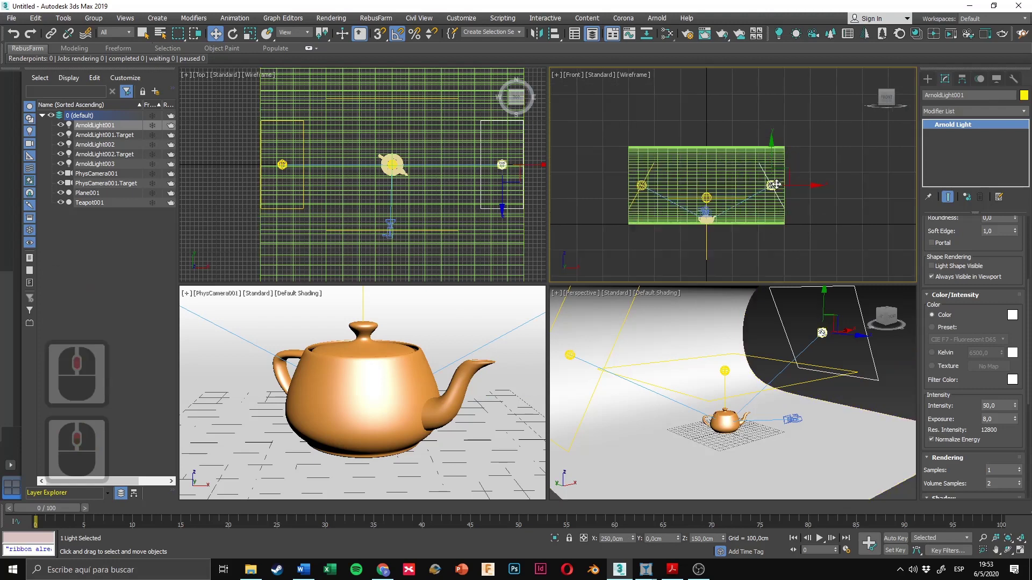
pyautogui.moveTo(700, 219); pyautogui.dragTo(741, 205, button='middle')
pyautogui.scroll(3, 740, 205)
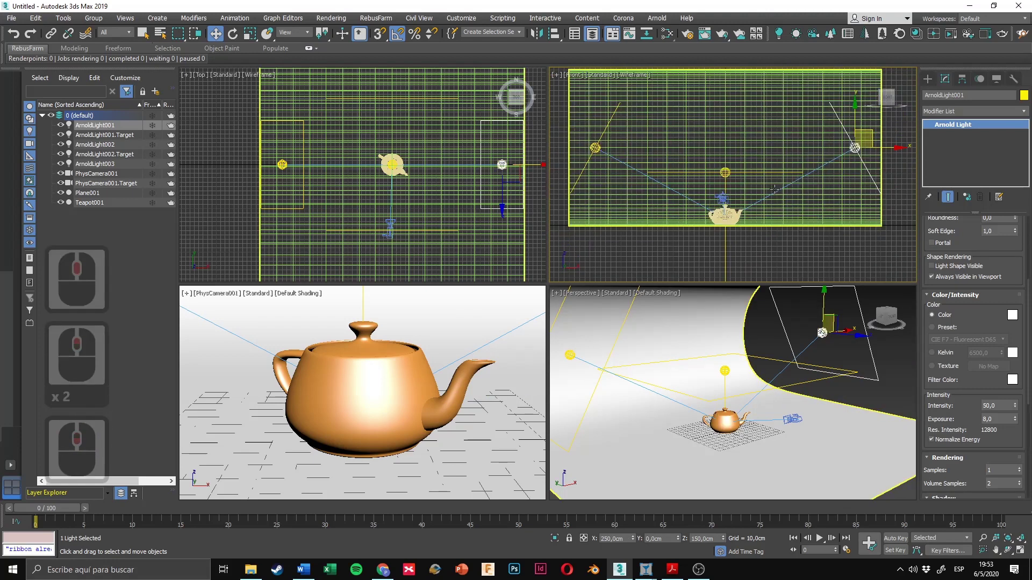
pyautogui.scroll(3, 953, 323)
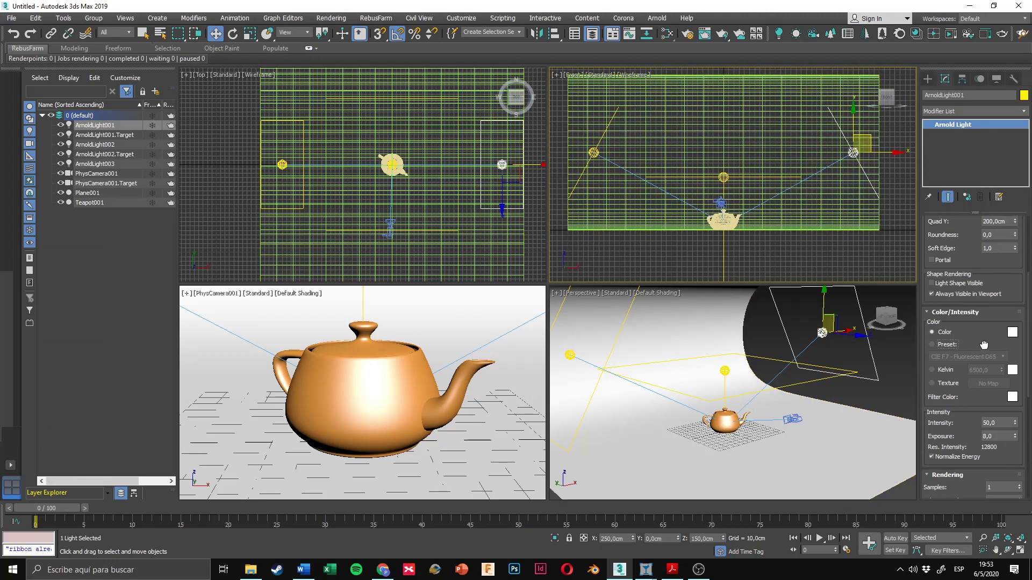
pyautogui.scroll(3, 956, 316)
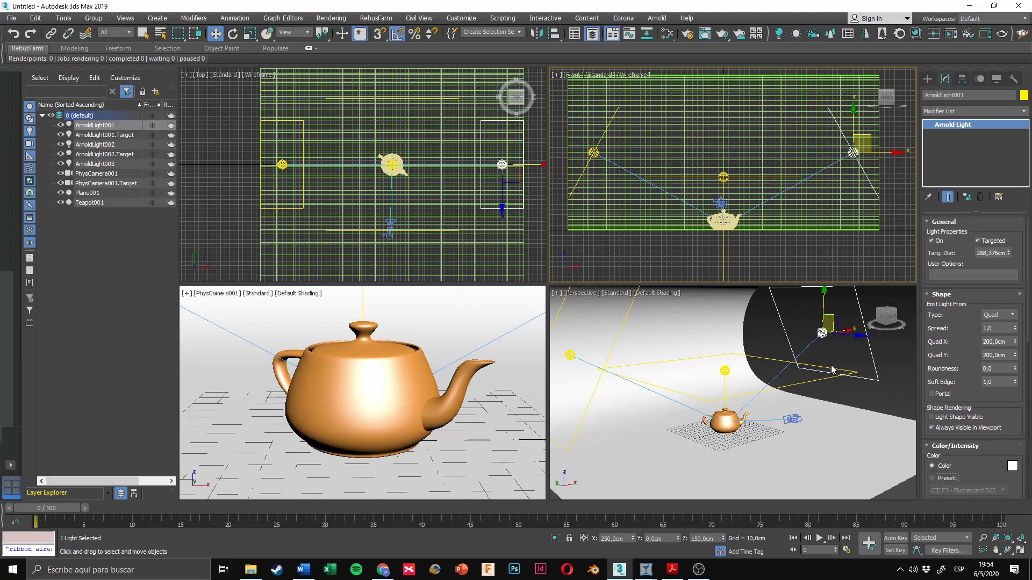
pyautogui.click(845, 355)
pyautogui.keyDown('alt'); pyautogui.moveTo(845, 354); pyautogui.dragTo(818, 359, button='middle'); pyautogui.keyUp('alt')
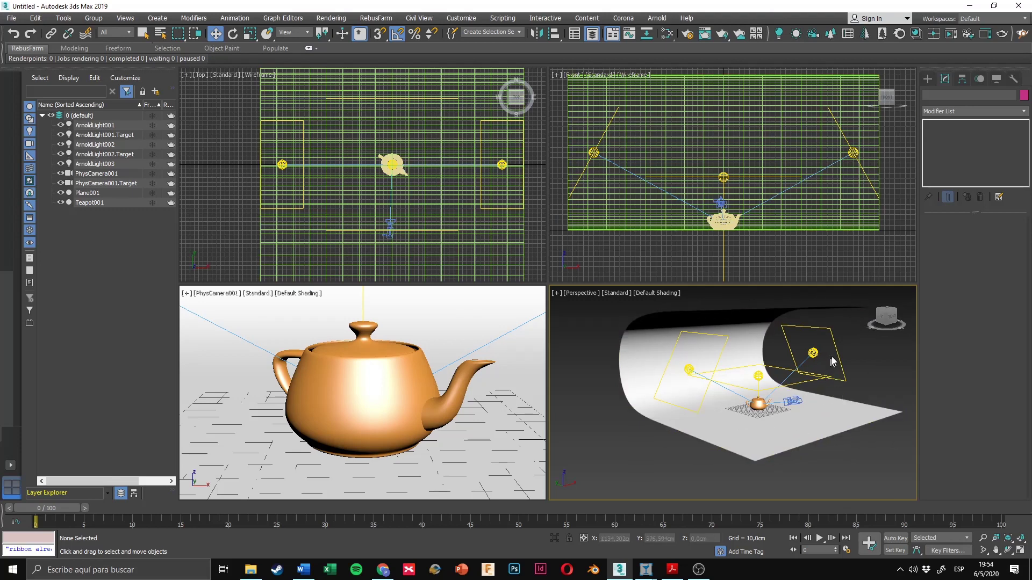
pyautogui.moveTo(834, 362); pyautogui.dragTo(836, 366, button='middle')
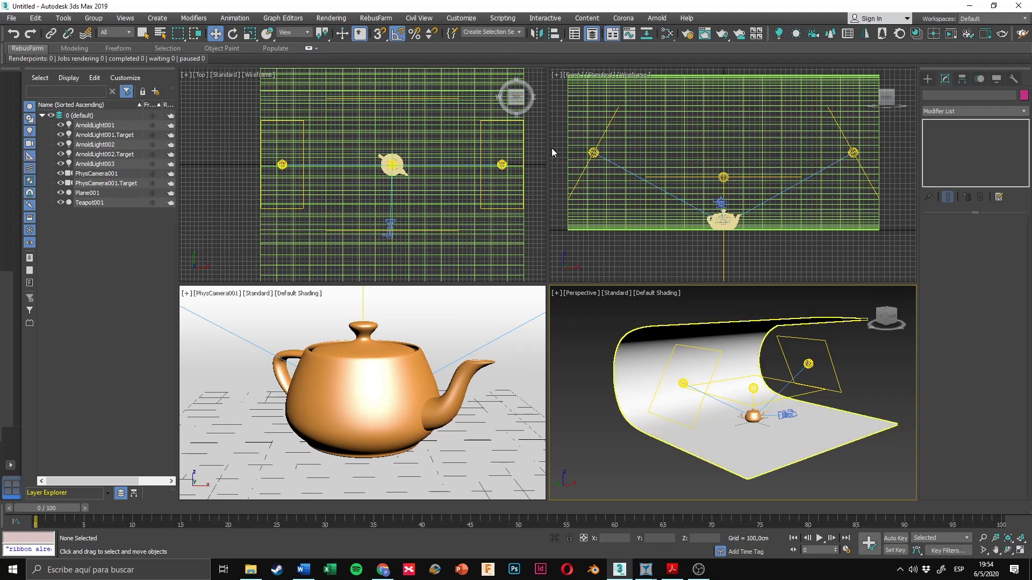
# Step: Open the Arnold render setup at its common parameters and keep the window clear of the perspective view
pyautogui.click(333, 21)
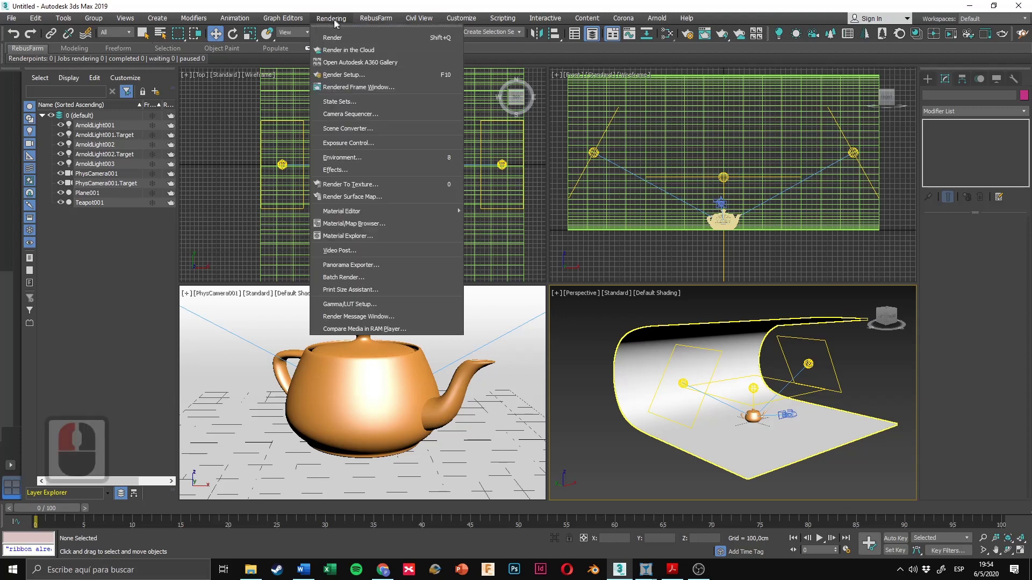
pyautogui.click(353, 76)
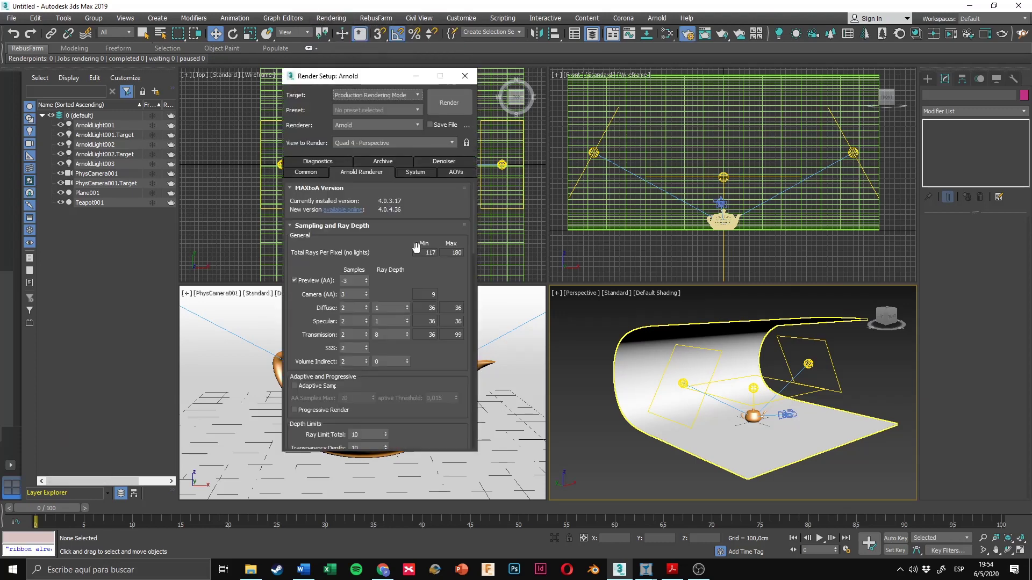
pyautogui.moveTo(367, 76); pyautogui.dragTo(366, 99)
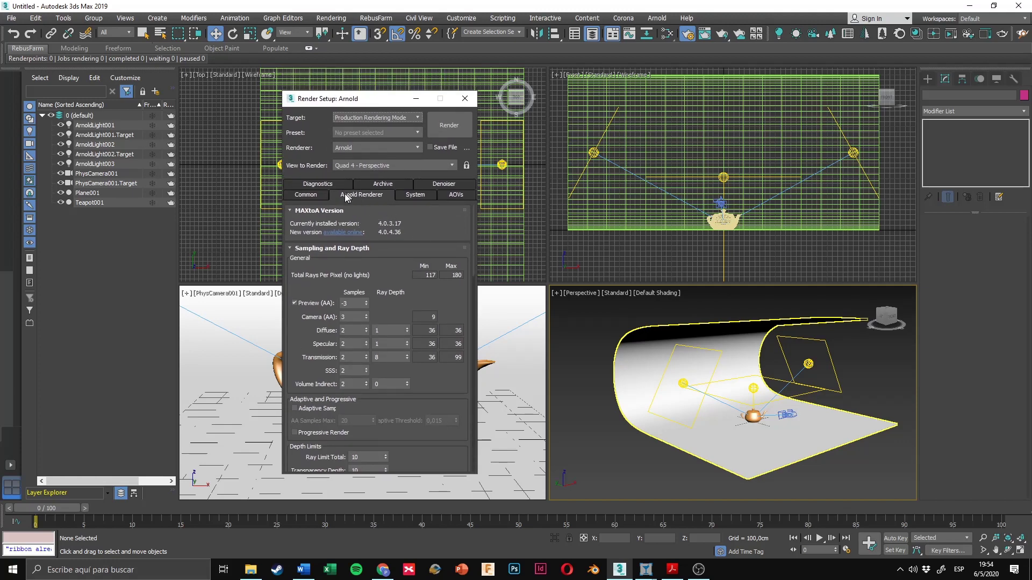
pyautogui.click(316, 197)
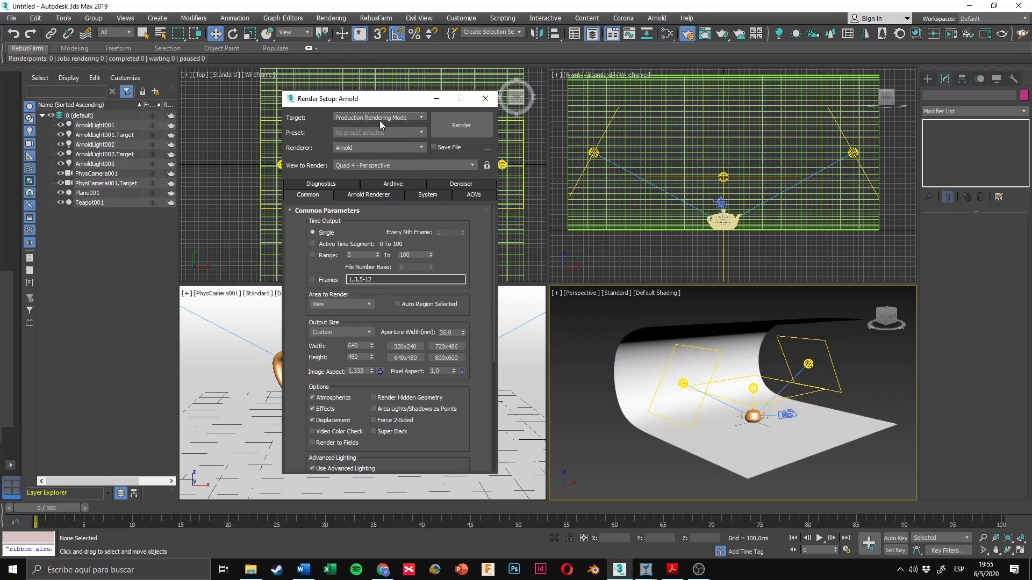
pyautogui.moveTo(379, 102); pyautogui.dragTo(491, 278)
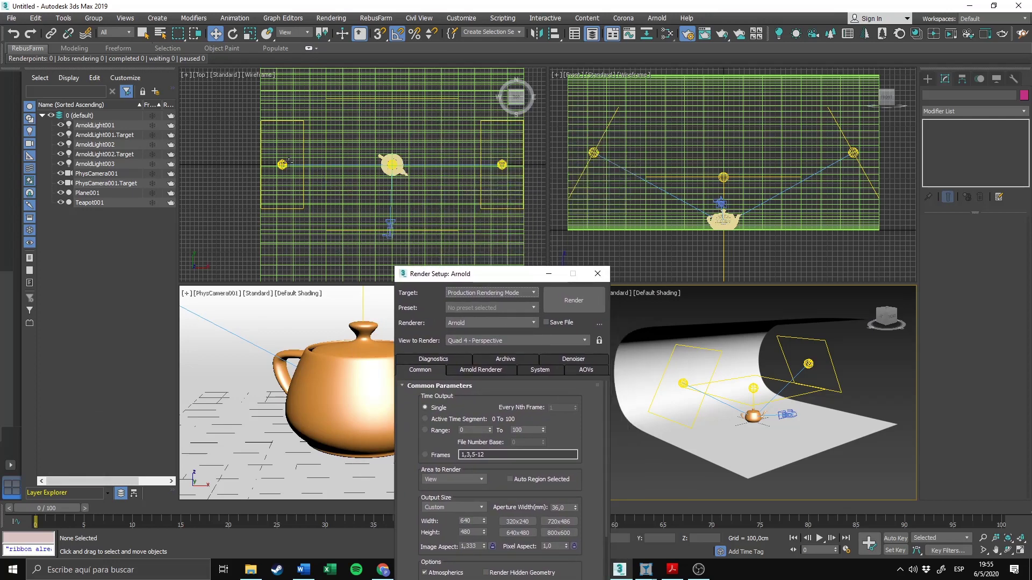
pyautogui.moveTo(469, 277); pyautogui.dragTo(307, 164)
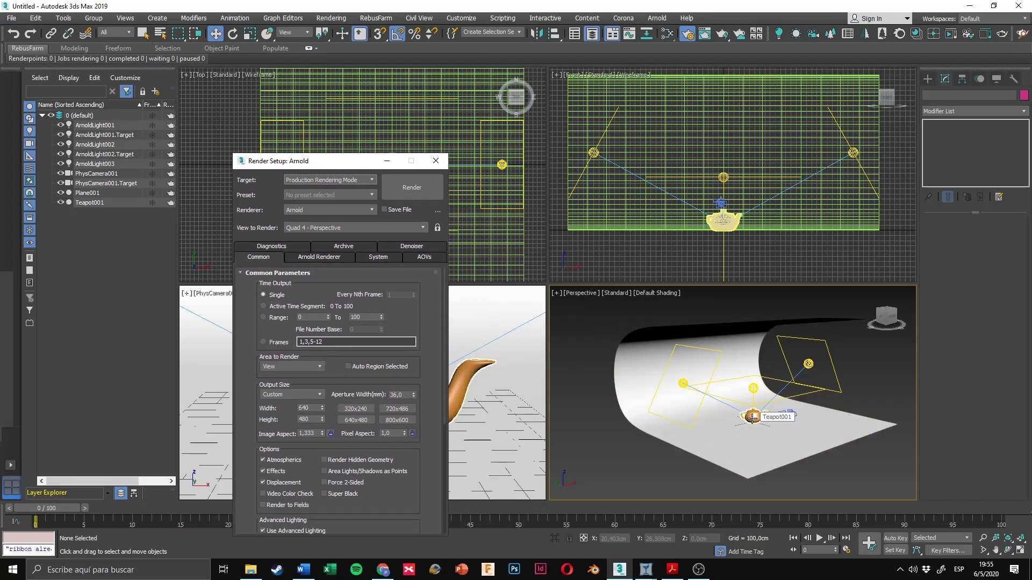
# Step: Select ArnoldLight001 and the physical camera in turn in the perspective view and clear the selection
pyautogui.click(791, 397)
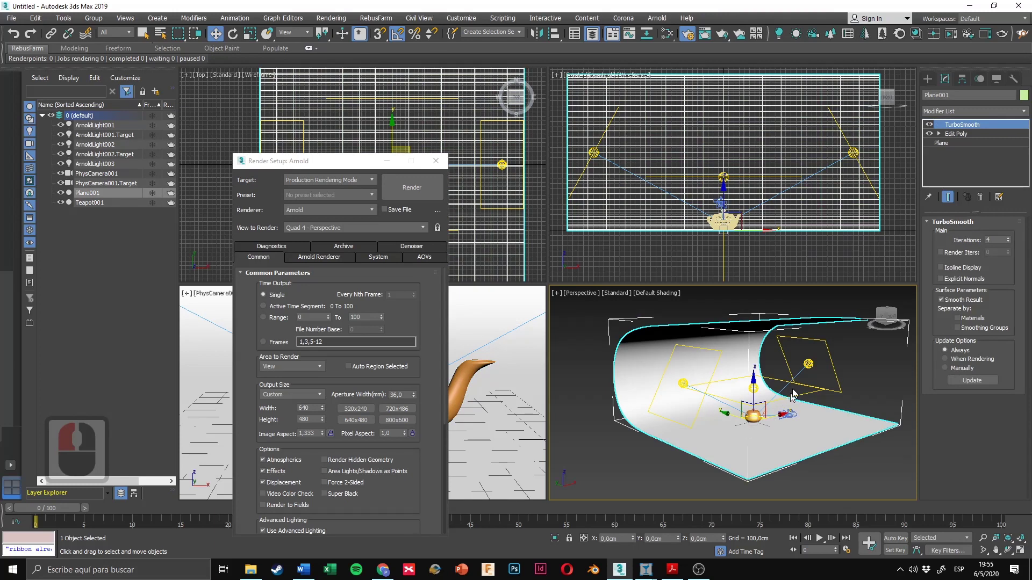
pyautogui.click(808, 364)
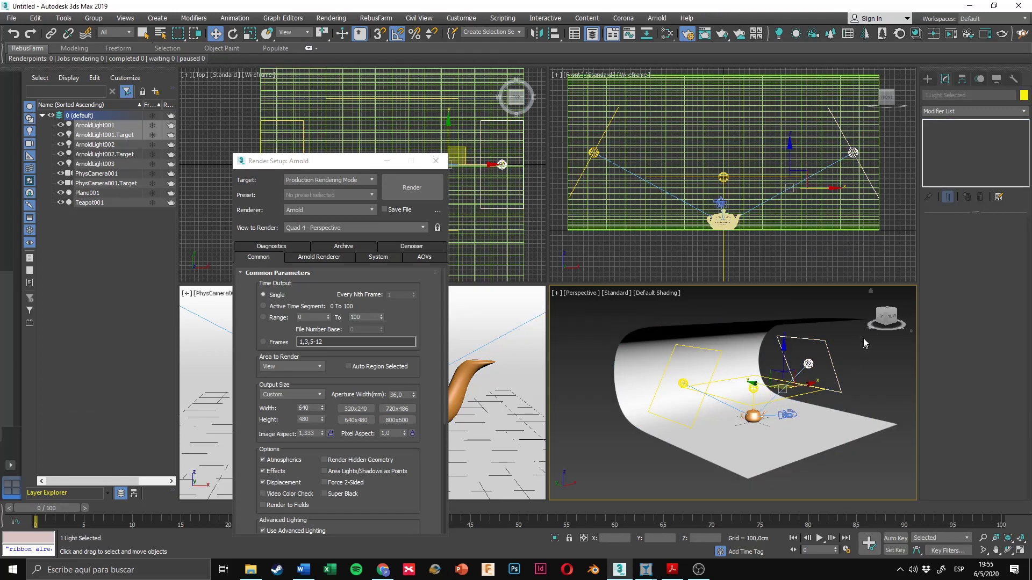
pyautogui.click(790, 413)
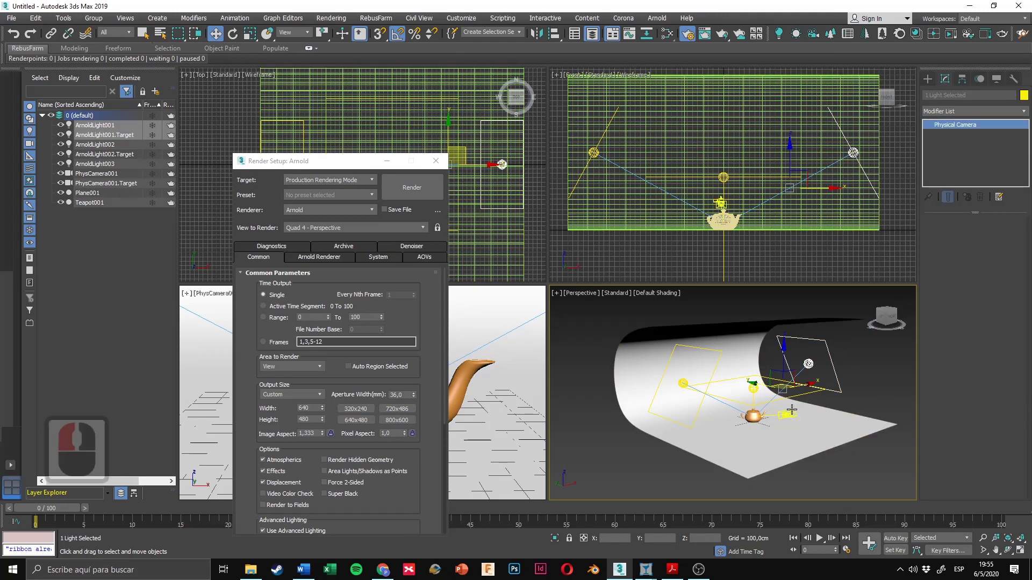
pyautogui.click(793, 411)
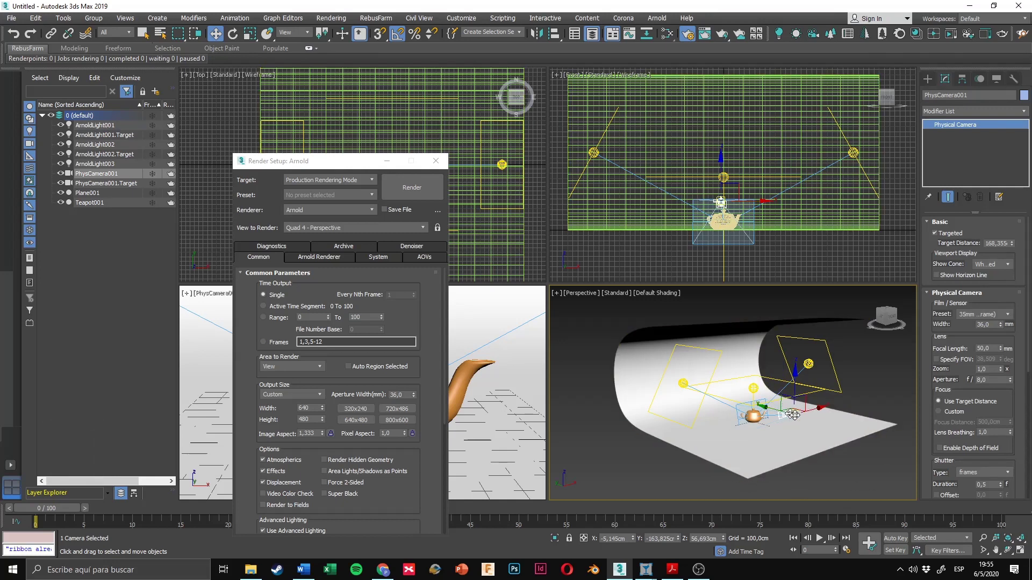
pyautogui.click(824, 379)
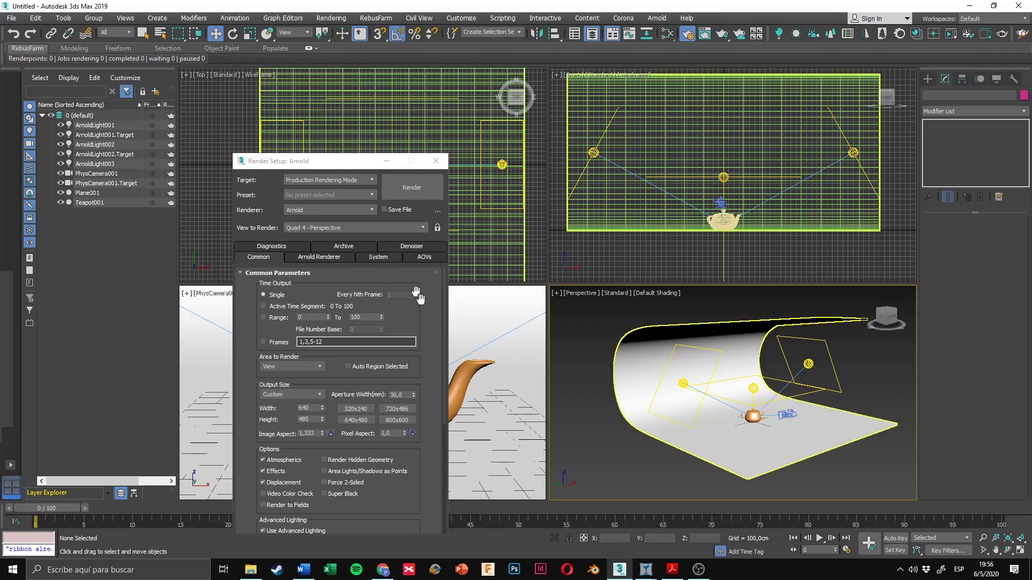
# Step: Move the Render Setup window off the camera view and bring its output size settings into view
pyautogui.moveTo(324, 161); pyautogui.dragTo(326, 114)
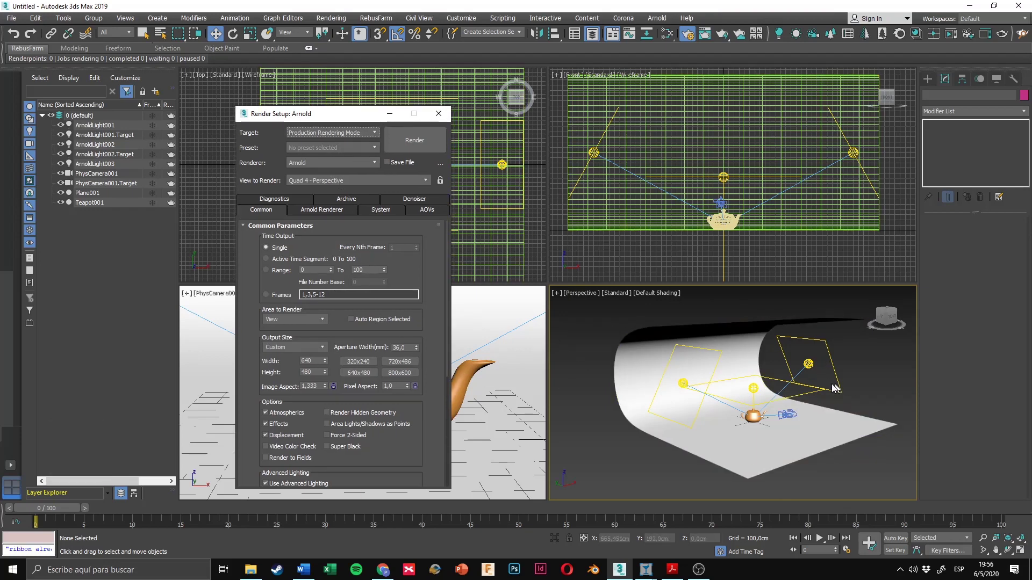
pyautogui.moveTo(425, 335); pyautogui.dragTo(430, 321)
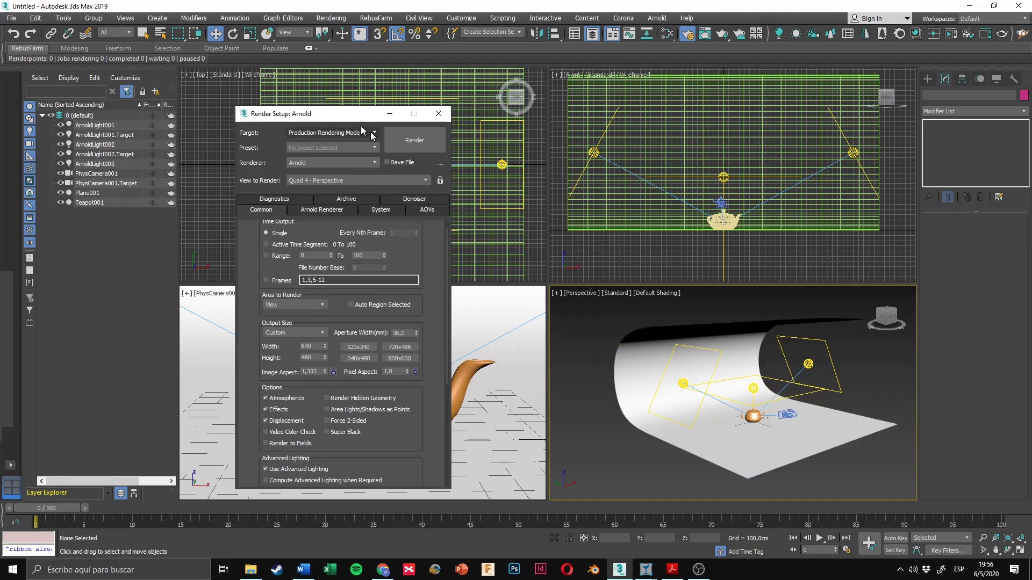
pyautogui.moveTo(340, 120); pyautogui.dragTo(656, 98)
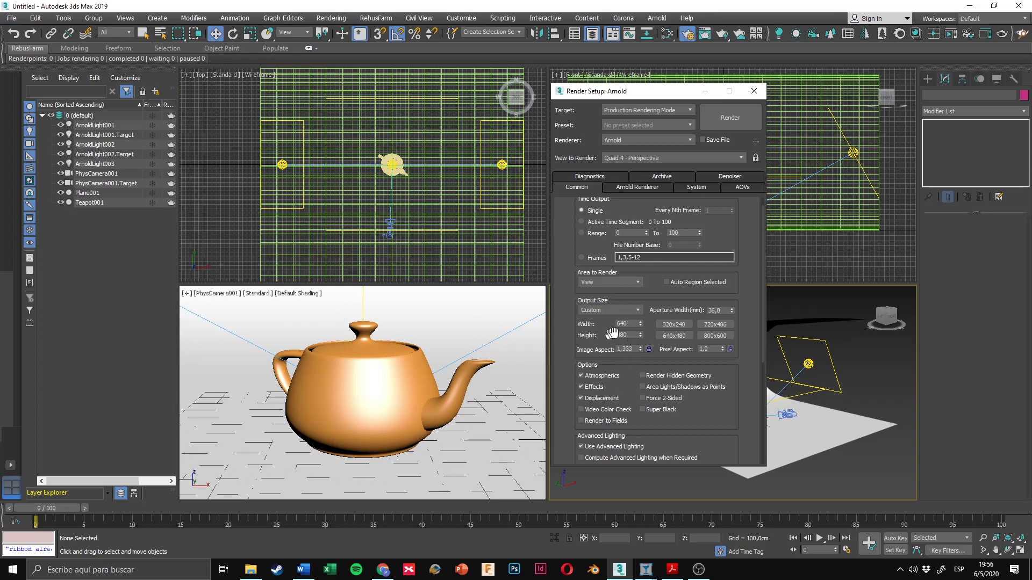
pyautogui.moveTo(648, 301); pyautogui.dragTo(680, 290)
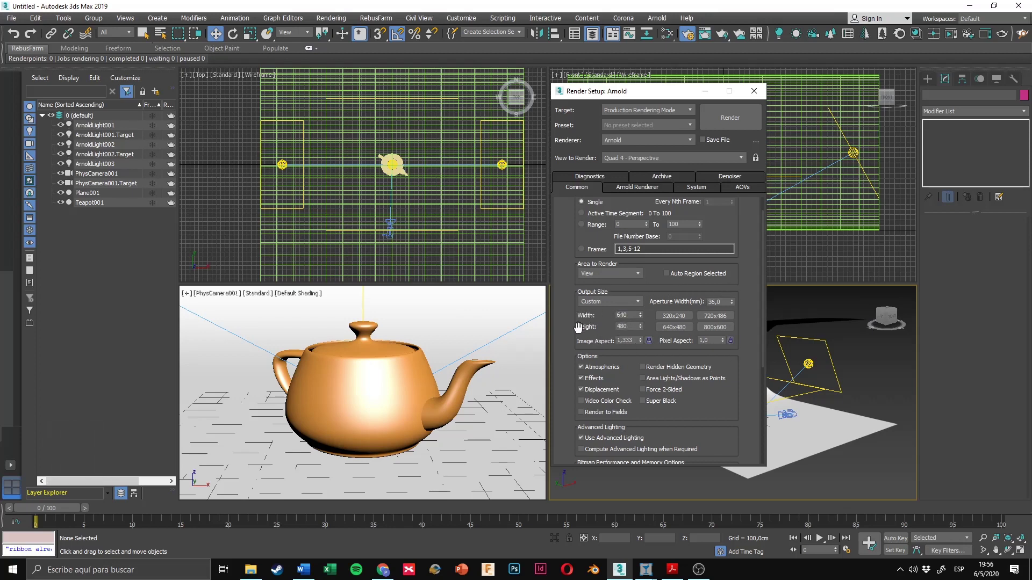
# Step: Set the custom render output size to a width of 1280 and a height of 720
pyautogui.doubleClick(629, 315)
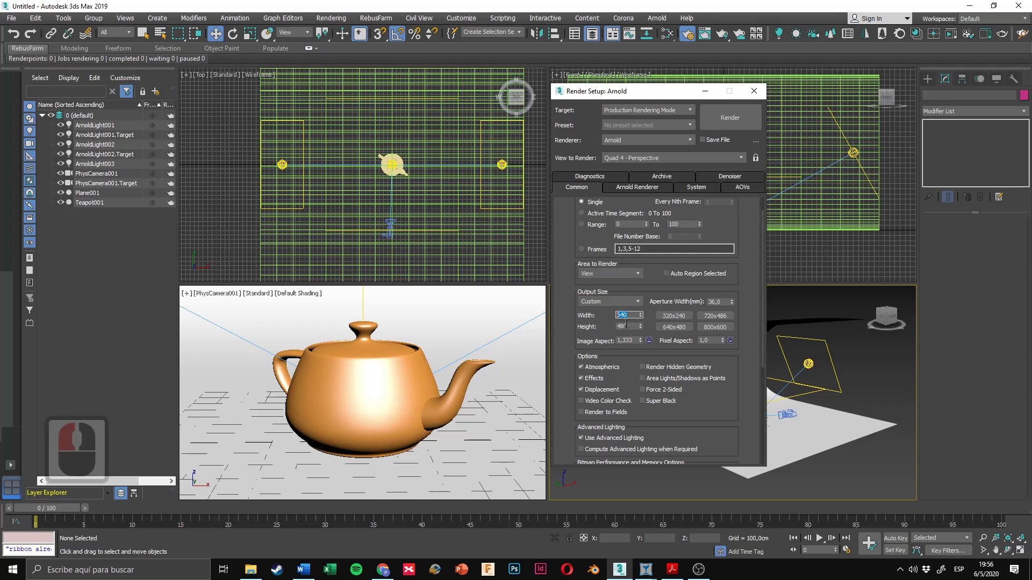
pyautogui.doubleClick(628, 326)
pyautogui.click(596, 323)
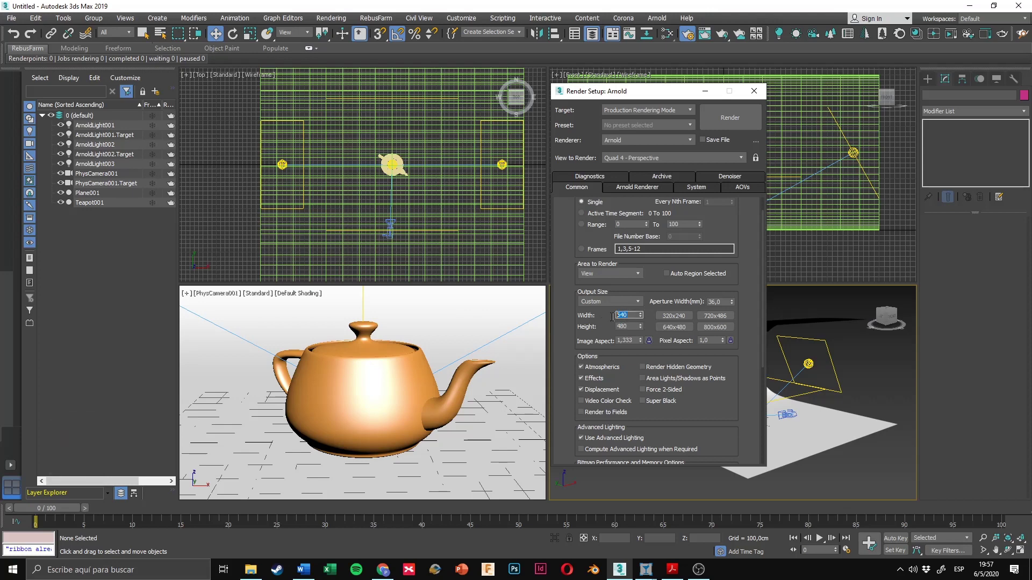
pyautogui.doubleClick(627, 315)
pyautogui.write('1280')
pyautogui.click(624, 326)
pyautogui.write('720')
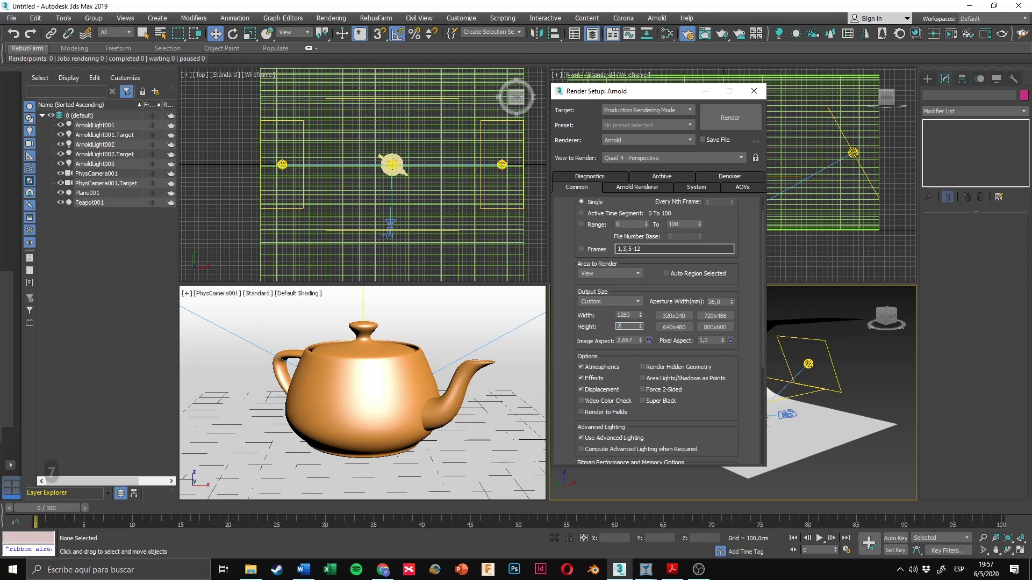
pyautogui.click(631, 319)
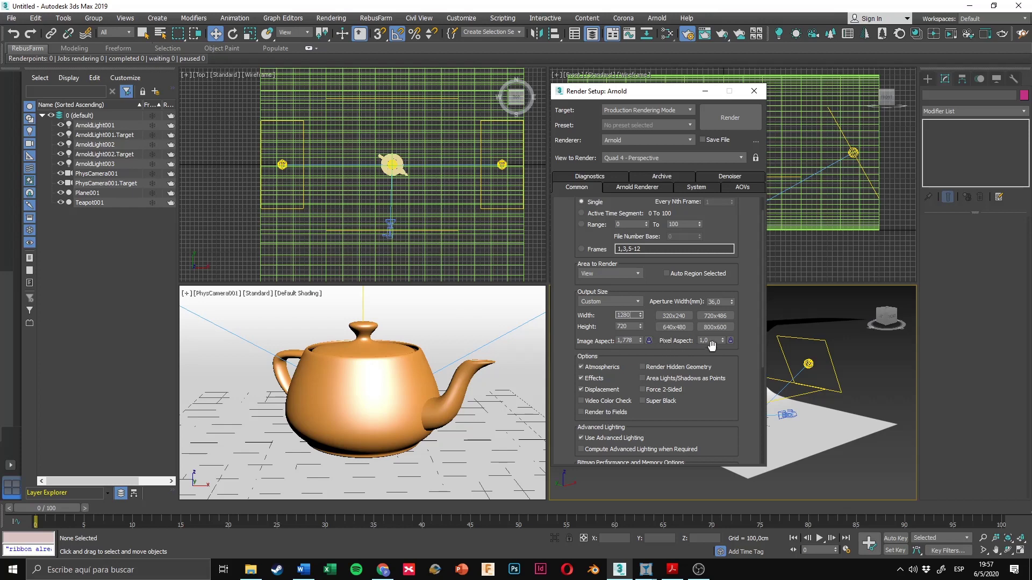
pyautogui.moveTo(713, 340); pyautogui.dragTo(691, 344)
pyautogui.click(703, 340)
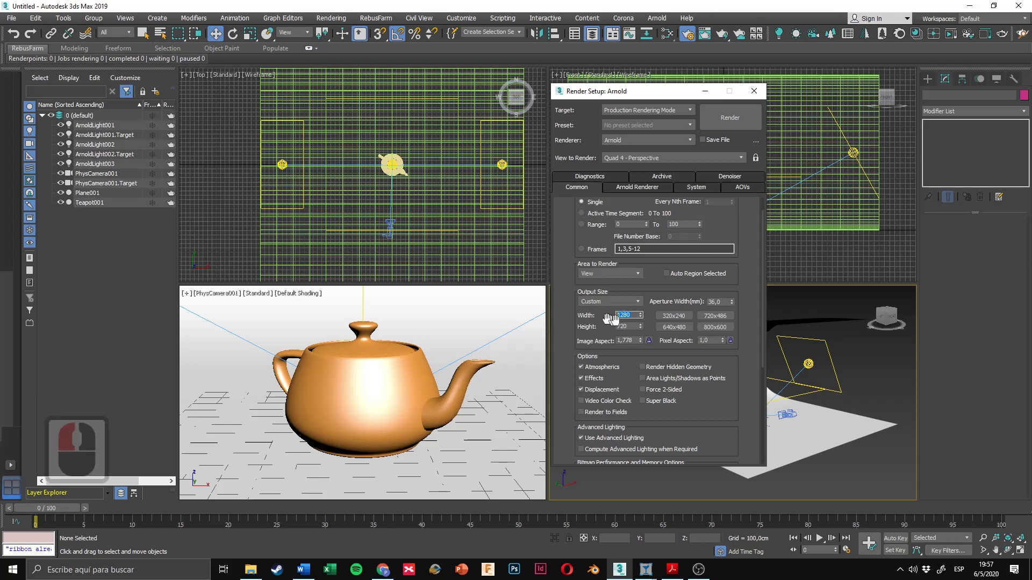
# Step: Lock the image aspect ratio and set the render output width to 1920
pyautogui.doubleClick(624, 316)
pyautogui.moveTo(634, 95); pyautogui.dragTo(636, 80)
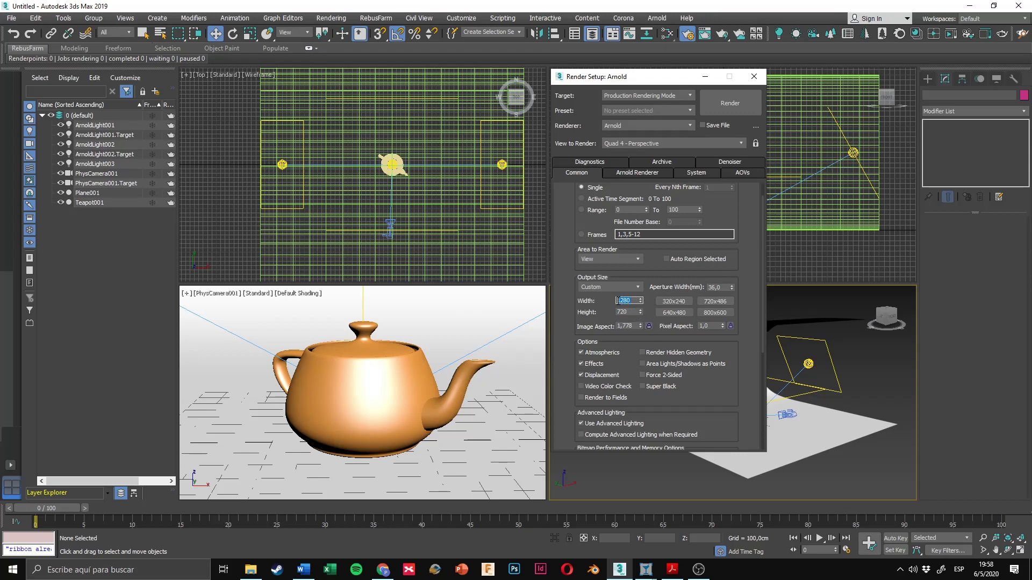
pyautogui.click(636, 301)
pyautogui.click(649, 327)
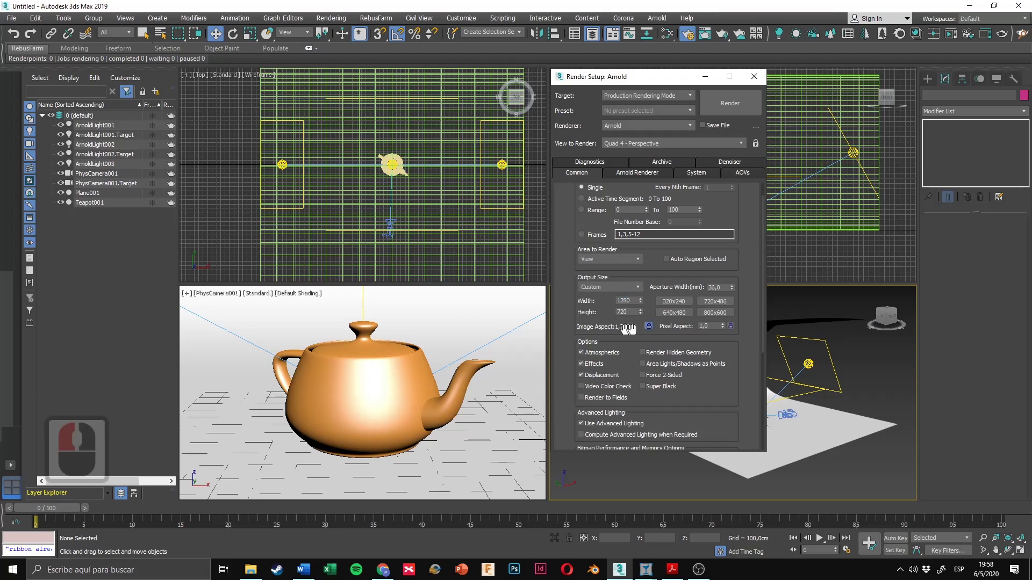
pyautogui.moveTo(632, 303); pyautogui.dragTo(611, 300)
pyautogui.write('1920')
pyautogui.press('Return')
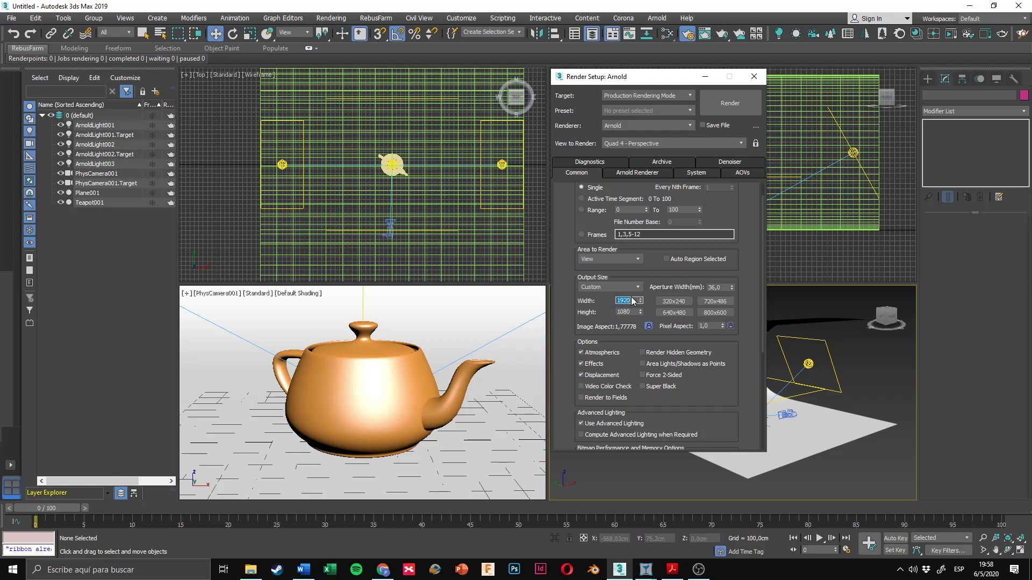
# Step: Unlock the image aspect ratio and check the output width and height values
pyautogui.click(649, 327)
pyautogui.doubleClick(622, 312)
pyautogui.doubleClick(621, 301)
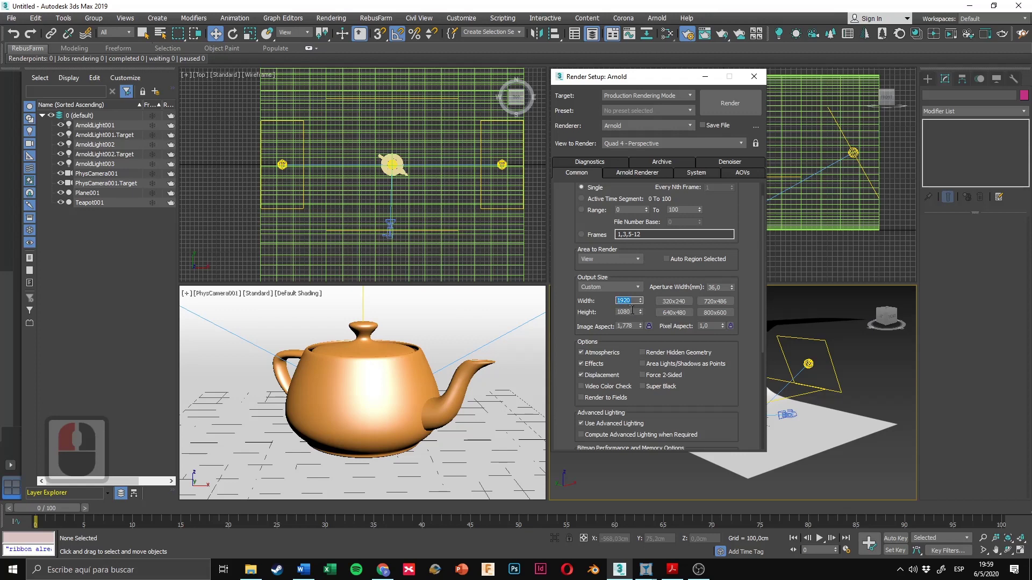
pyautogui.doubleClick(620, 312)
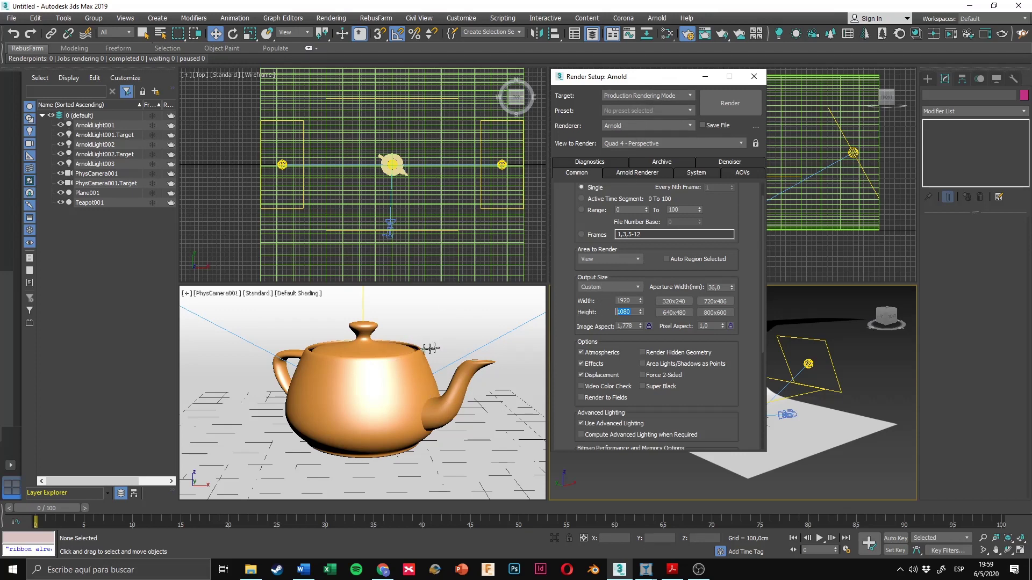
# Step: Narrow the camera viewport, make the PhysCamera001 view active and show its safe frames
pyautogui.moveTo(622, 81); pyautogui.dragTo(674, 79)
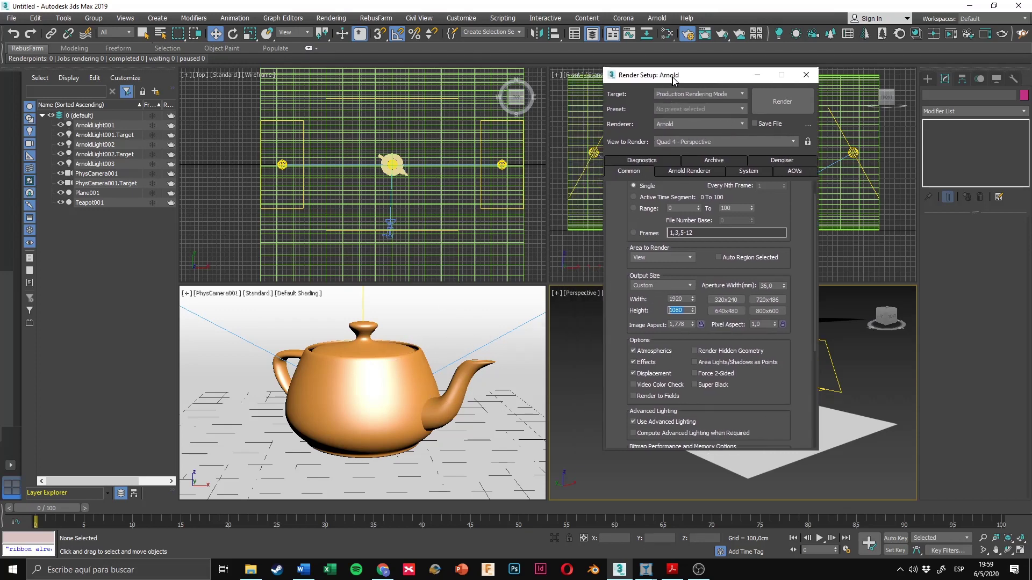
pyautogui.moveTo(541, 340); pyautogui.dragTo(490, 340)
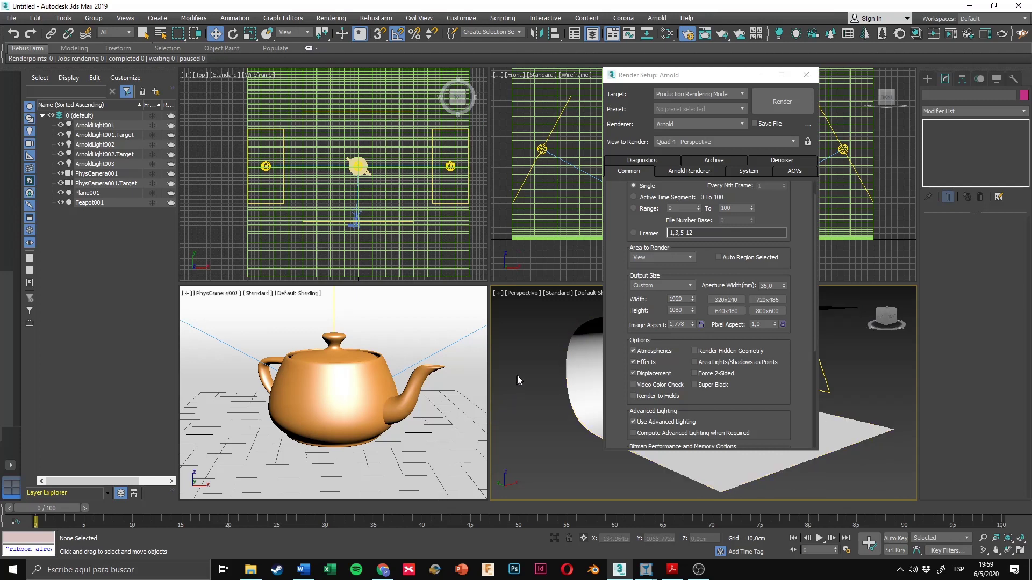
pyautogui.rightClick(221, 303)
pyautogui.rightClick(218, 317)
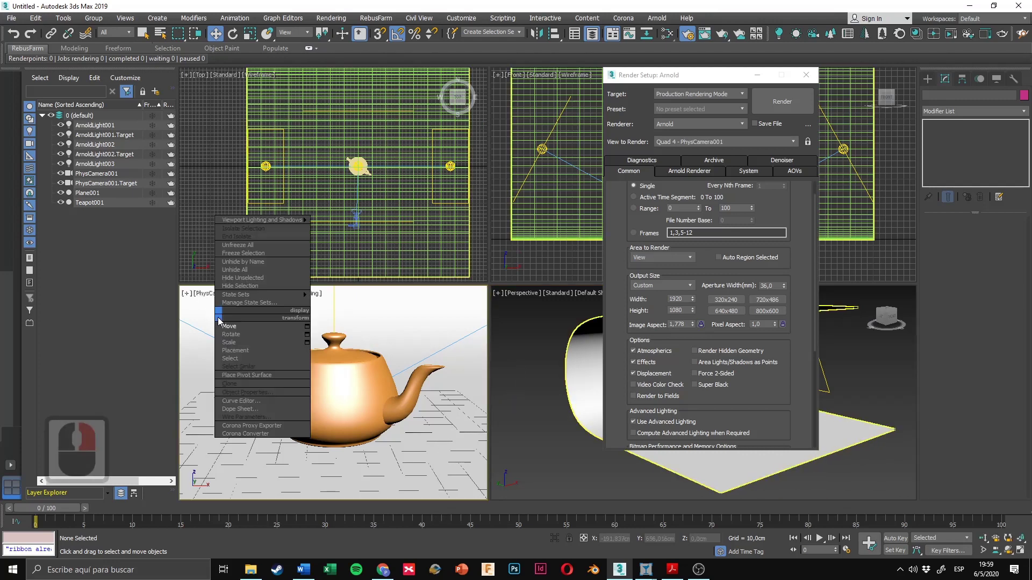
pyautogui.press('Escape')
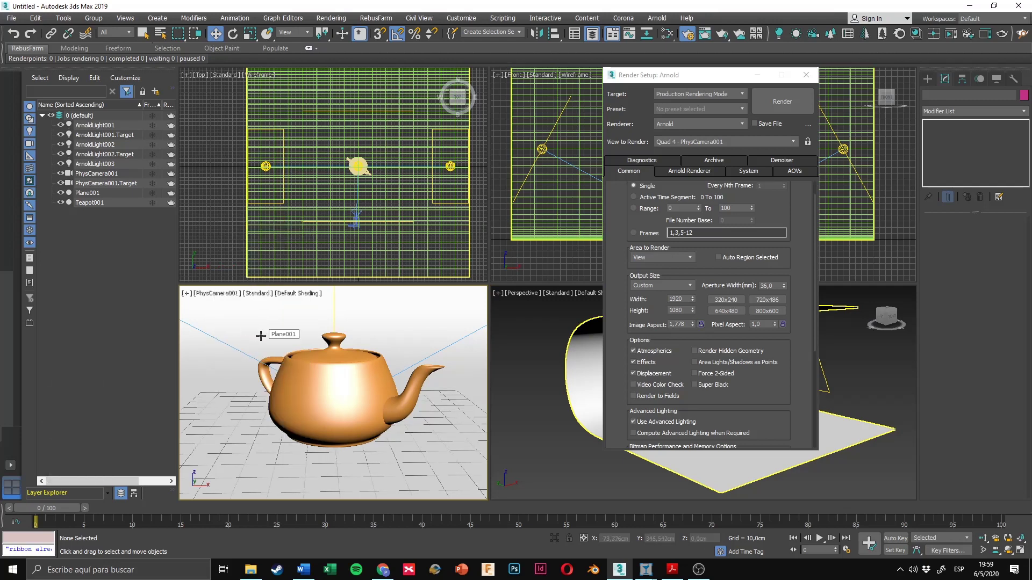
pyautogui.hotkey('shift', 'f')
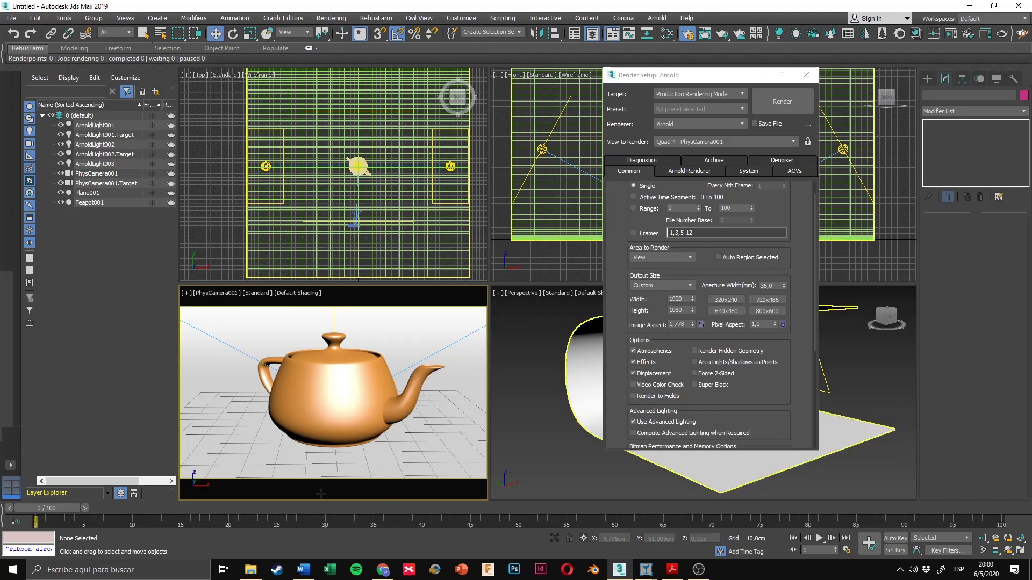
# Step: Select the physical camera in the perspective view, review the output width and height, and clear the selection
pyautogui.moveTo(712, 80); pyautogui.dragTo(616, 84)
pyautogui.click(770, 418)
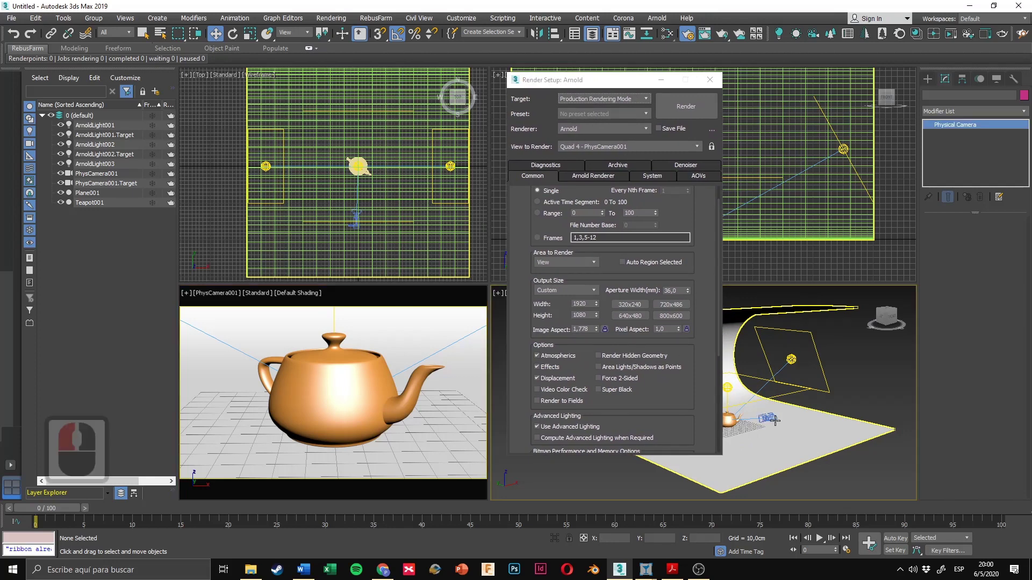
pyautogui.doubleClick(583, 304)
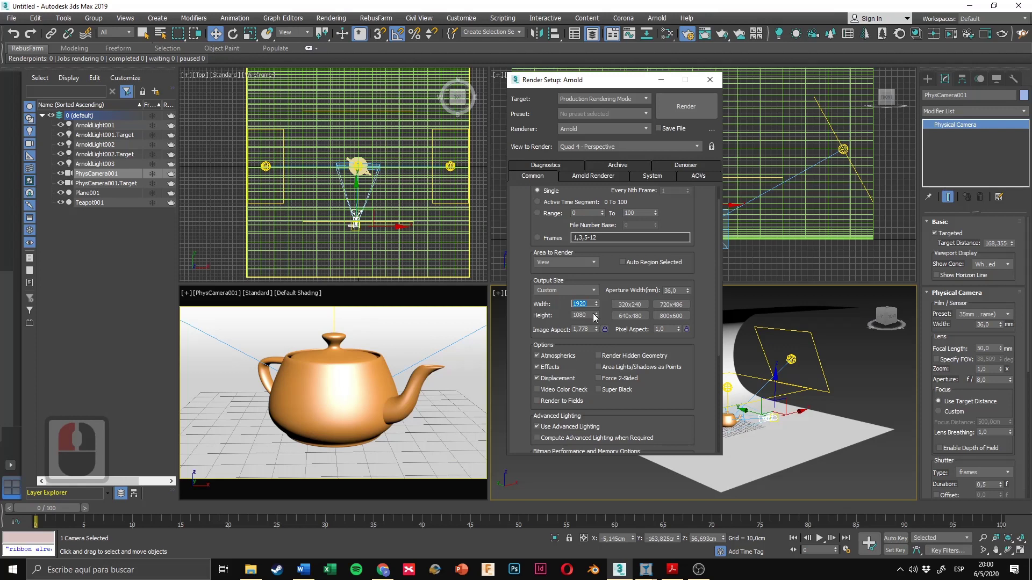
pyautogui.doubleClick(581, 315)
pyautogui.moveTo(600, 83); pyautogui.dragTo(585, 76)
pyautogui.click(235, 255)
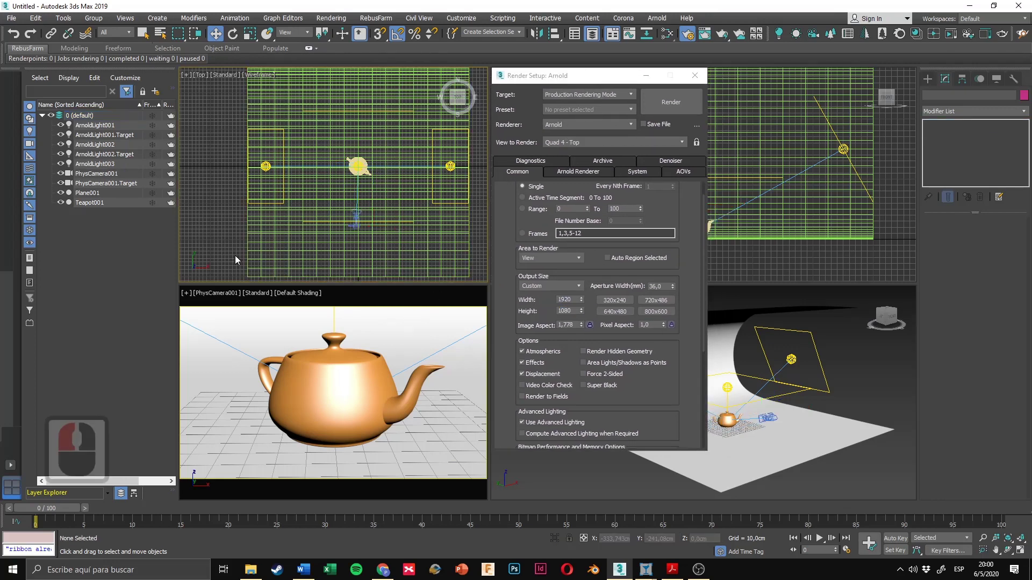
# Step: Toggle safe frames off and back on in the PhysCamera001 view
pyautogui.click(238, 297)
pyautogui.click(227, 293)
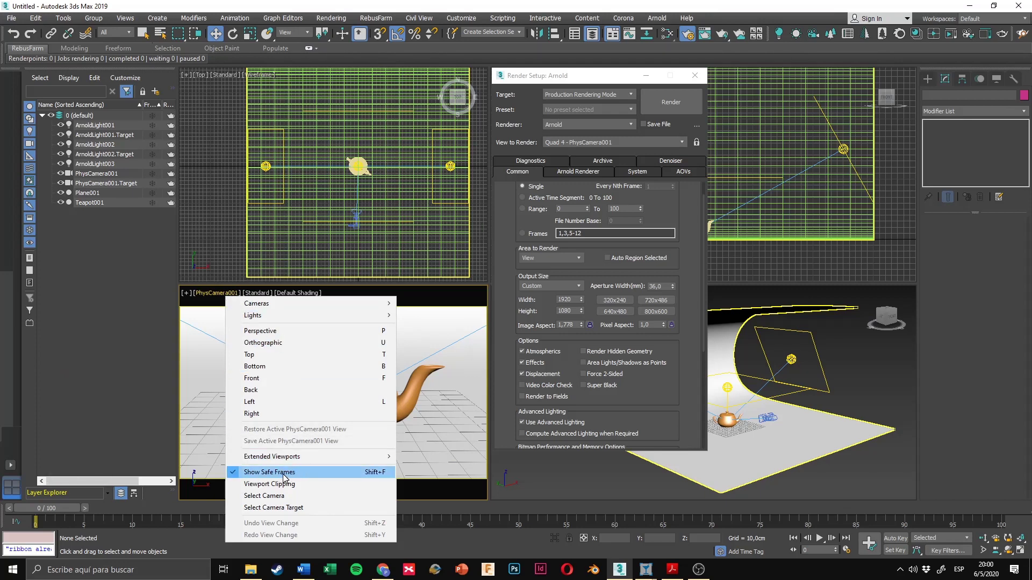
pyautogui.click(315, 478)
pyautogui.hotkey('shift', 'f')
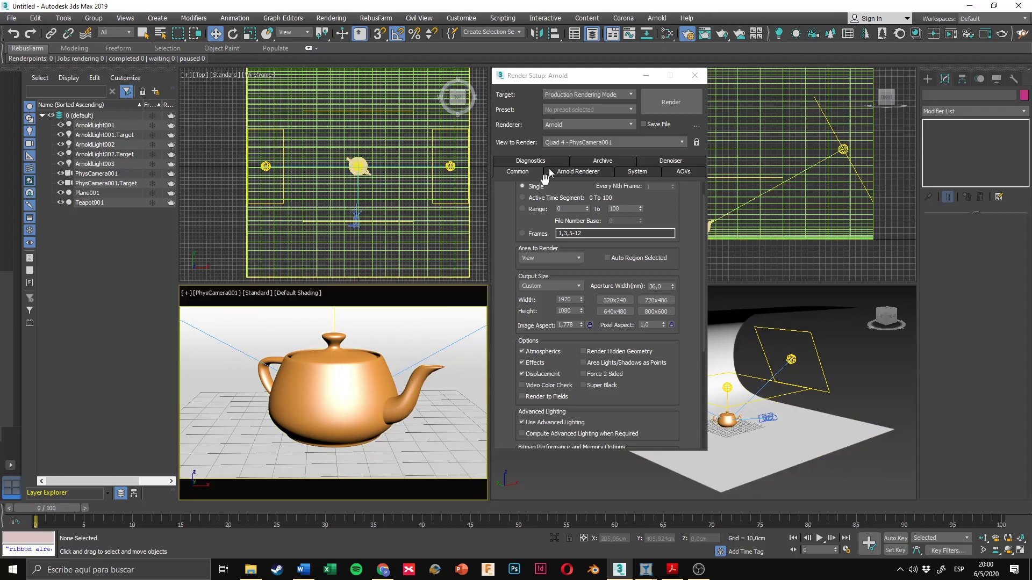
# Step: Narrow the camera viewport slightly more and bring the Render Output settings in Render Setup into view
pyautogui.moveTo(575, 79); pyautogui.dragTo(622, 82)
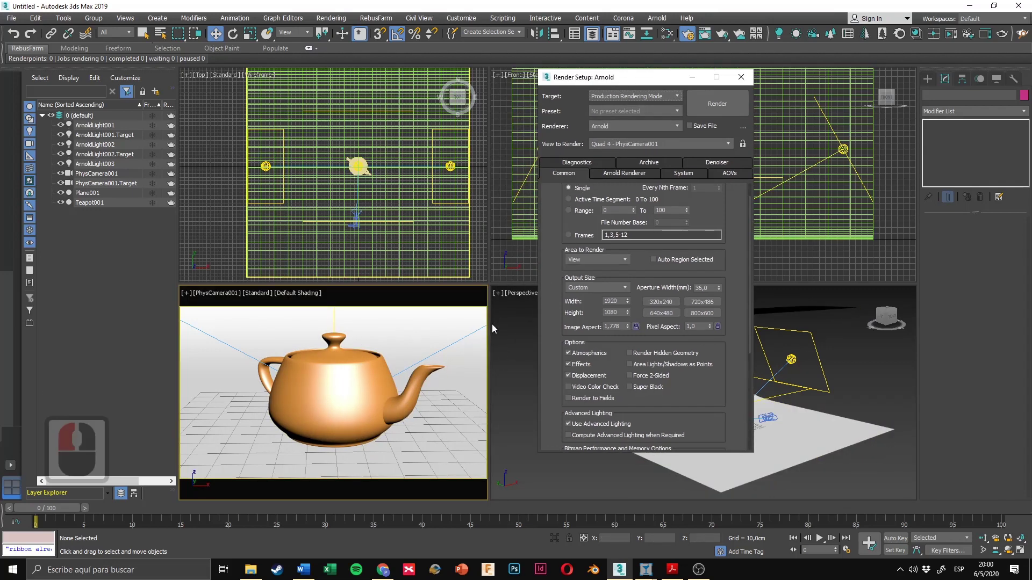
pyautogui.moveTo(491, 329); pyautogui.dragTo(468, 352)
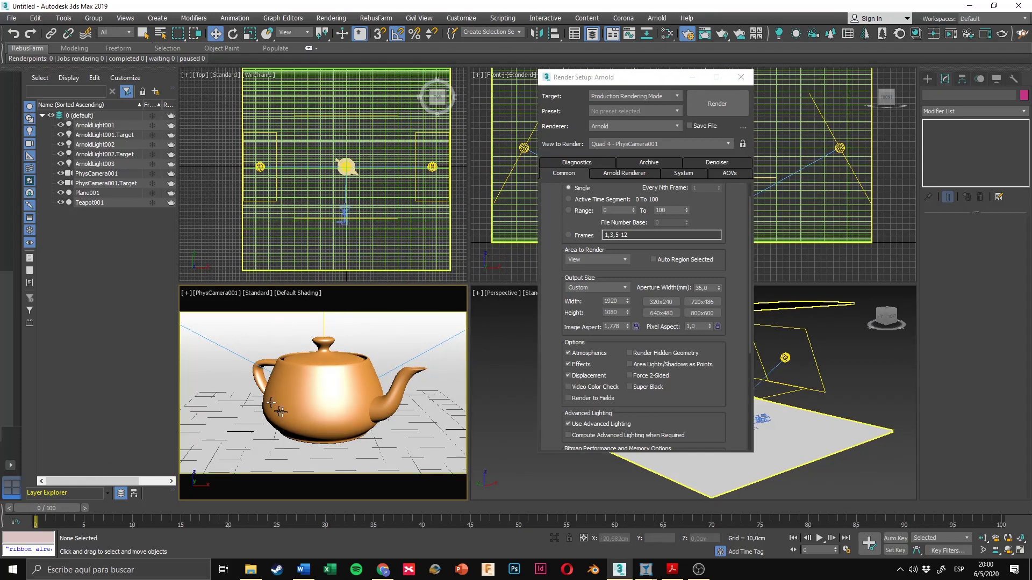
pyautogui.moveTo(656, 79); pyautogui.dragTo(589, 78)
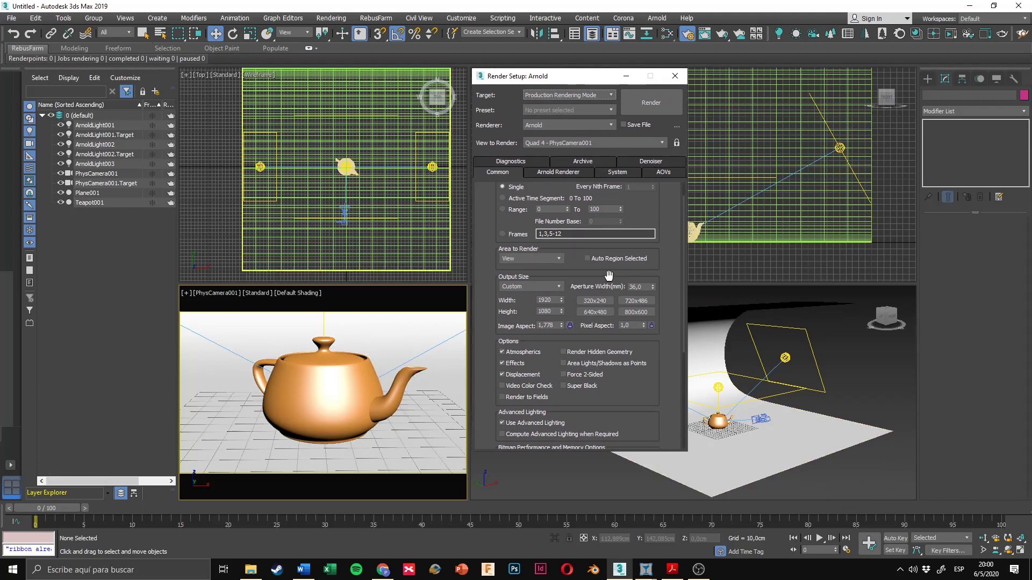
pyautogui.moveTo(608, 275); pyautogui.dragTo(617, 210)
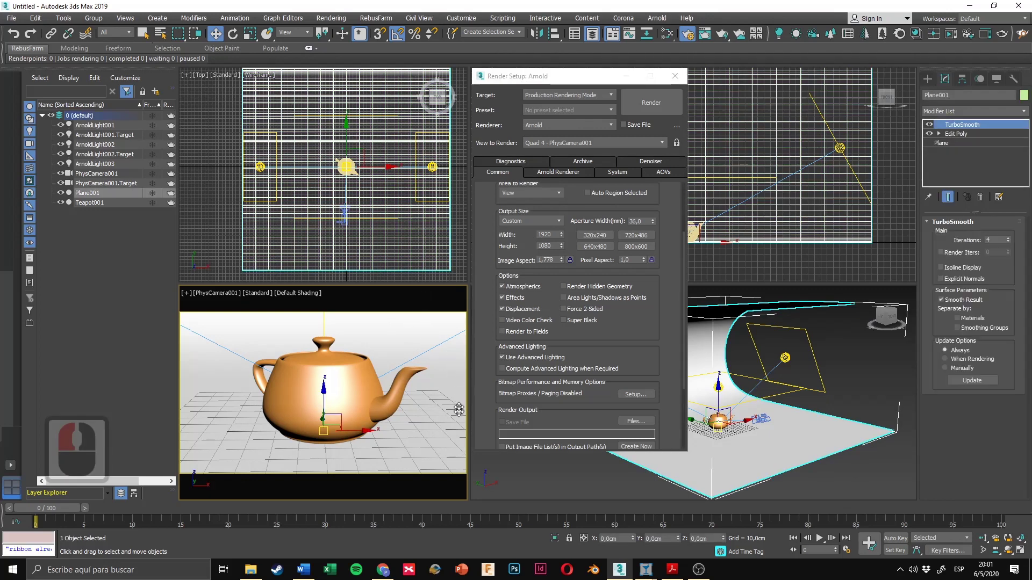
# Step: Lock the view to render to PhysCamera001 and start a production render
pyautogui.click(483, 477)
pyautogui.click(431, 426)
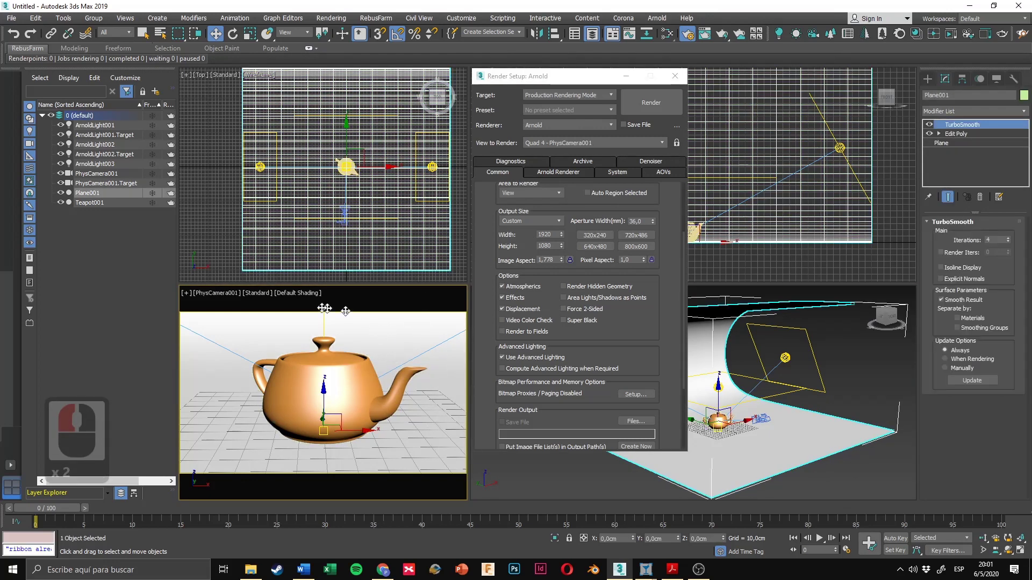
pyautogui.click(677, 143)
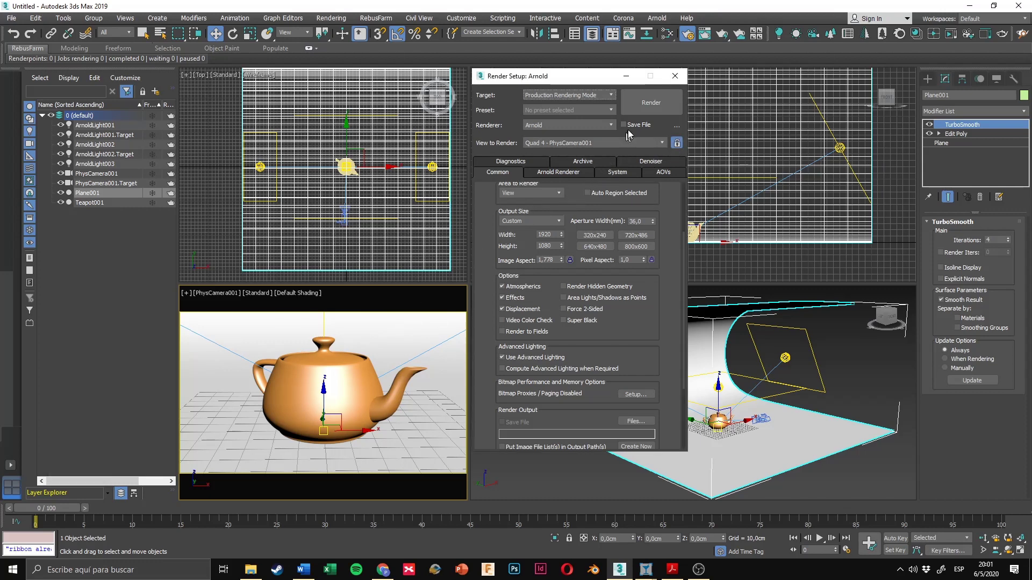
pyautogui.click(644, 106)
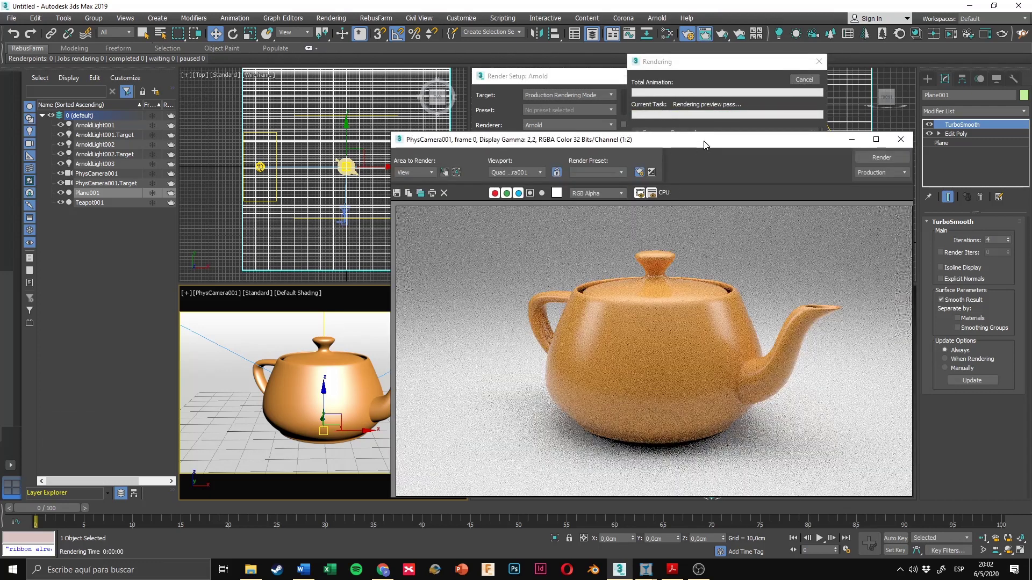
# Step: Uncover the running render, examine the base of the teapot up close, and cancel the render
pyautogui.moveTo(702, 143); pyautogui.dragTo(662, 137)
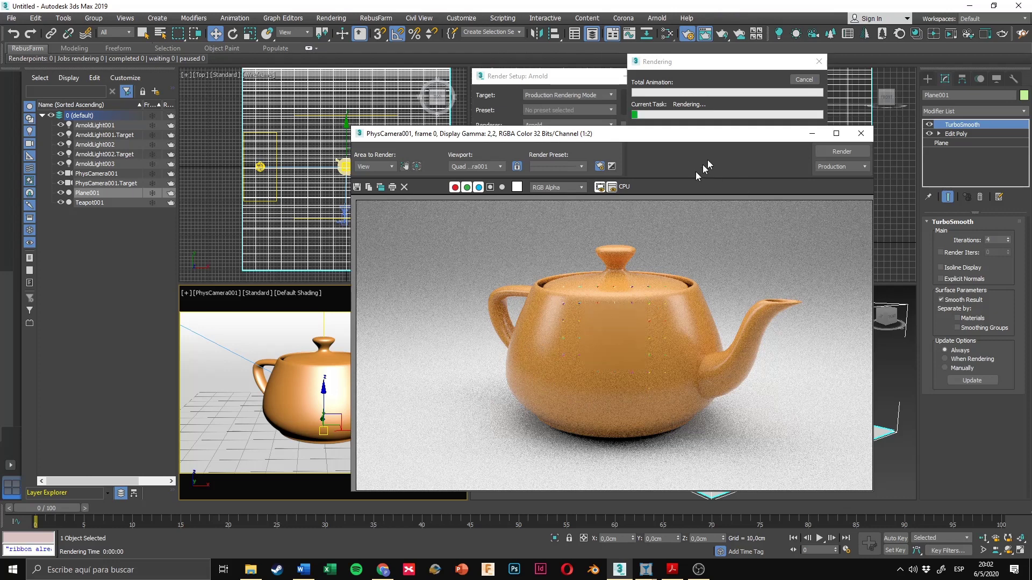
pyautogui.moveTo(724, 139); pyautogui.dragTo(653, 135)
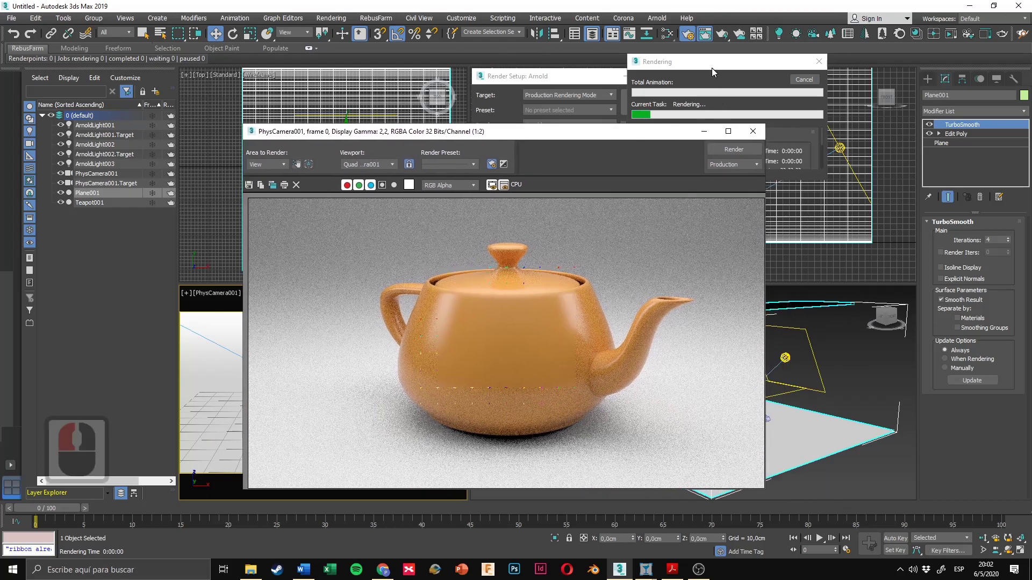
pyautogui.moveTo(712, 68); pyautogui.dragTo(852, 70)
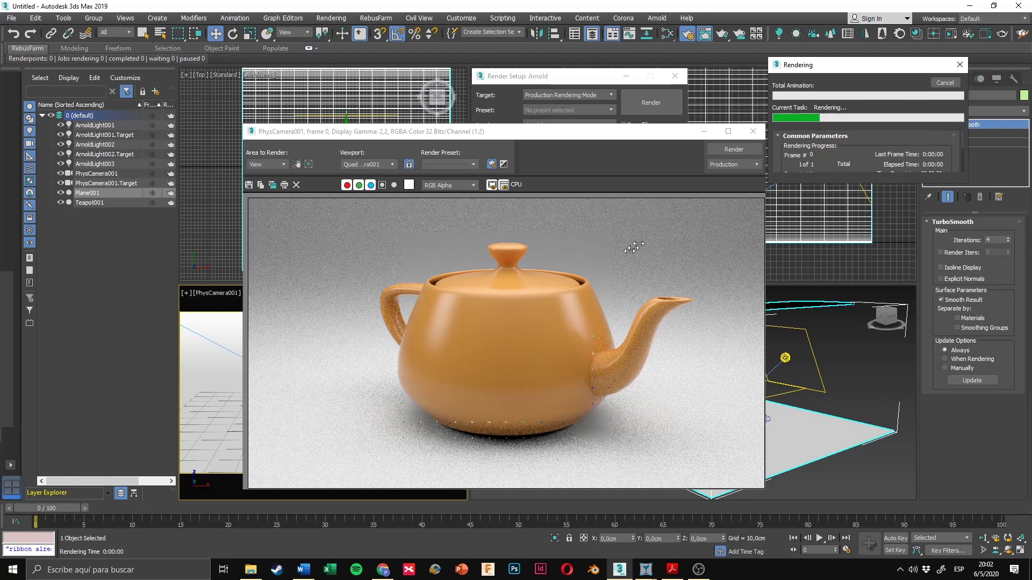
pyautogui.keyDown('ctrl'); pyautogui.click(497, 413); pyautogui.keyUp('ctrl')
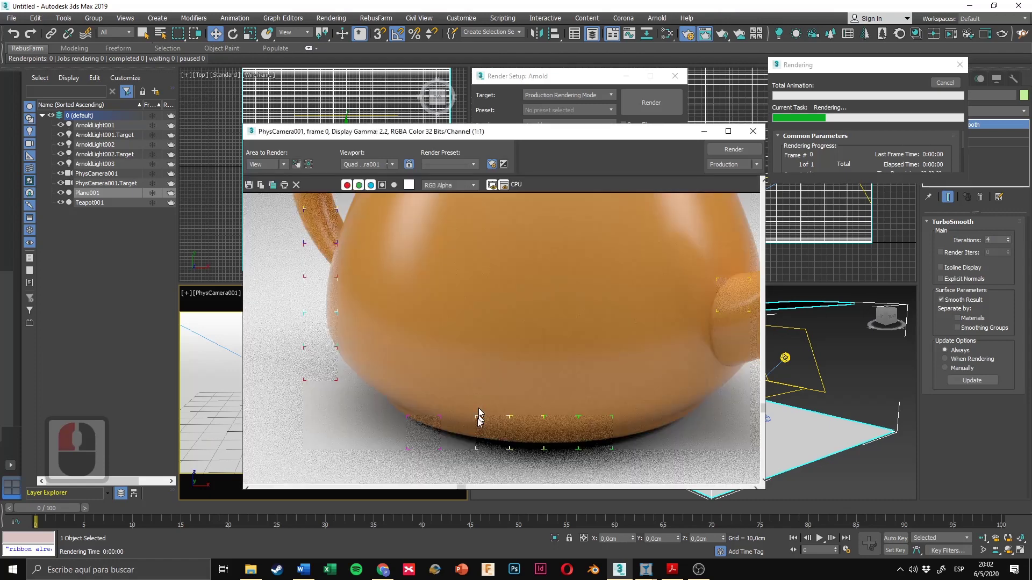
pyautogui.keyDown('ctrl'); pyautogui.rightClick(488, 401); pyautogui.keyUp('ctrl')
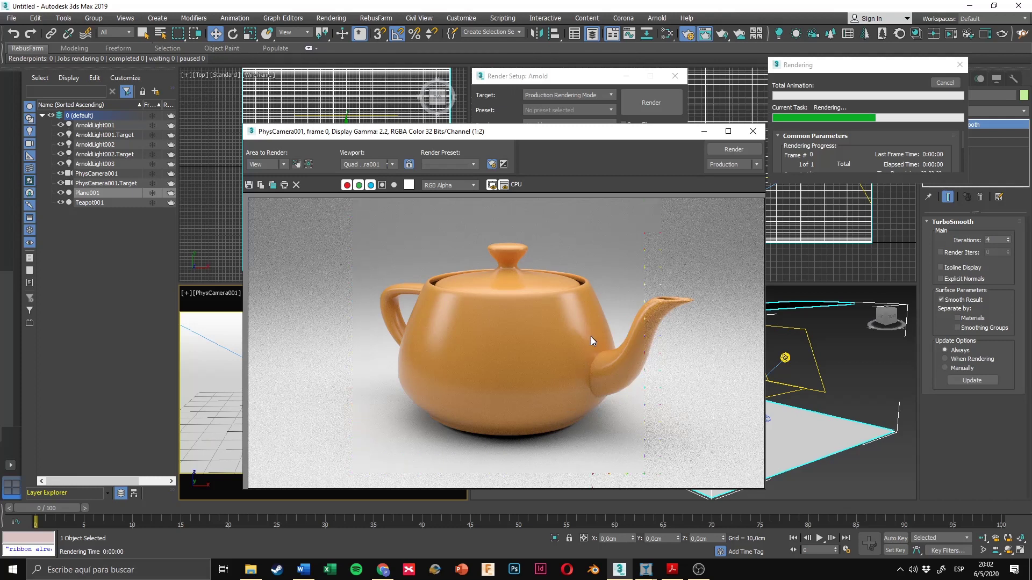
pyautogui.click(945, 84)
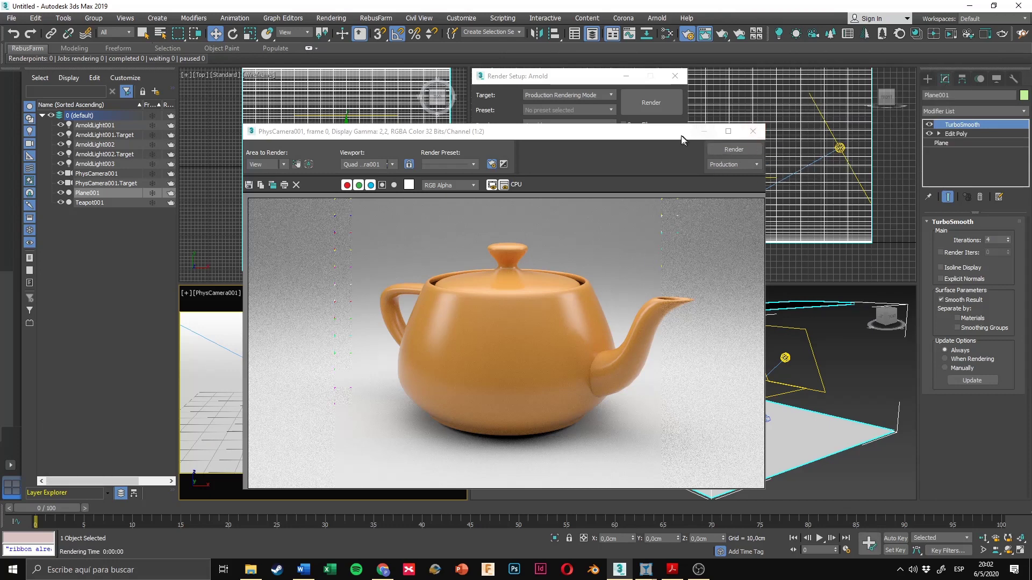
# Step: Move the rendered image off the perspective view and set the intensity of ArnoldLight001 to 5
pyautogui.moveTo(678, 134); pyautogui.dragTo(589, 135)
pyautogui.click(786, 358)
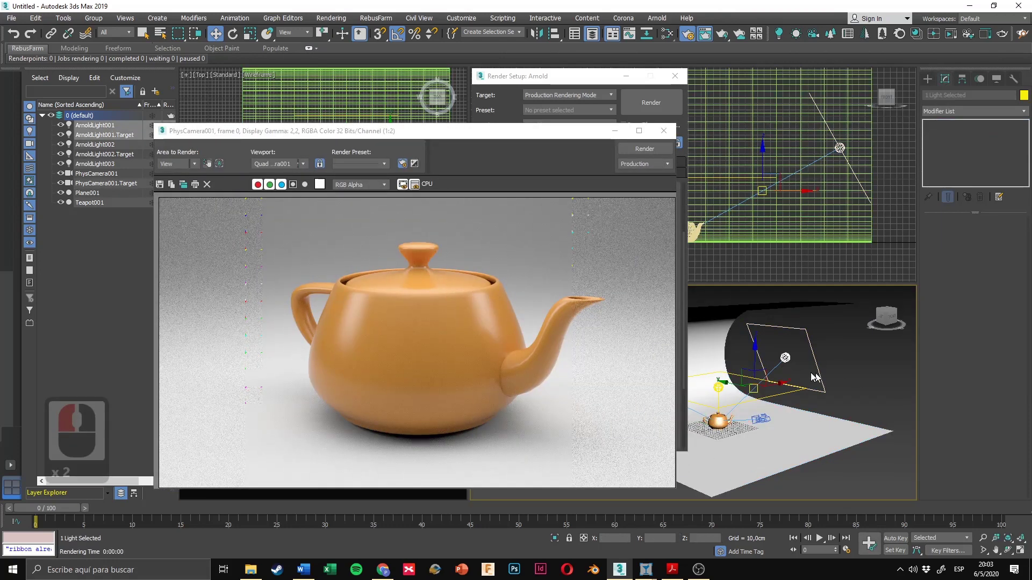
pyautogui.click(932, 81)
pyautogui.click(944, 81)
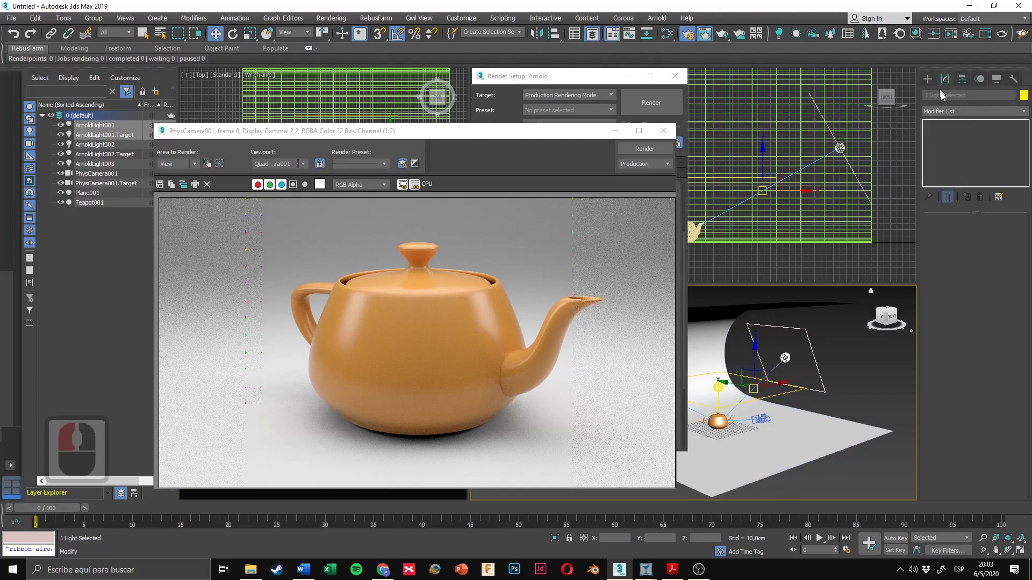
pyautogui.doubleClick(786, 357)
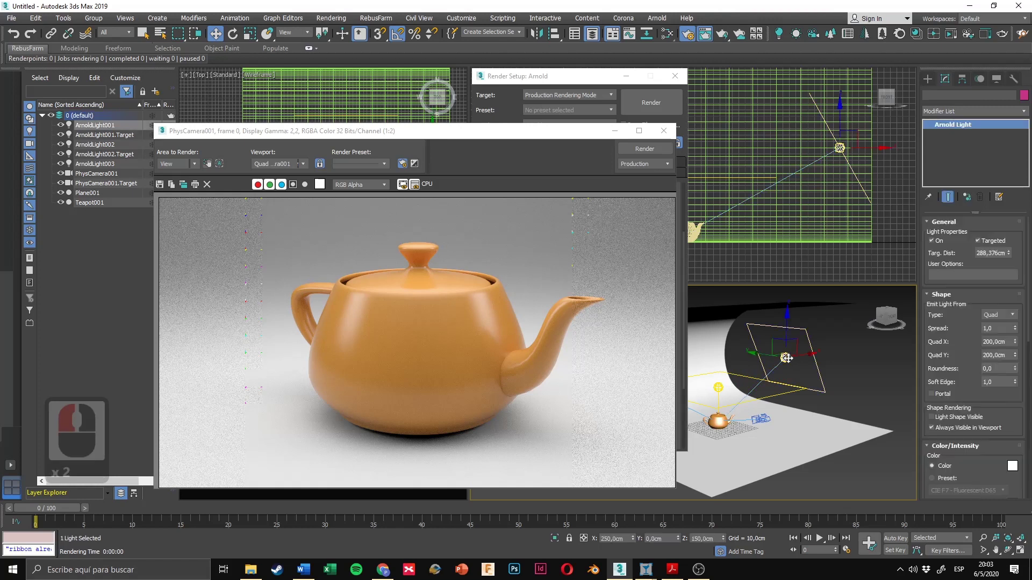
pyautogui.scroll(-4, 946, 344)
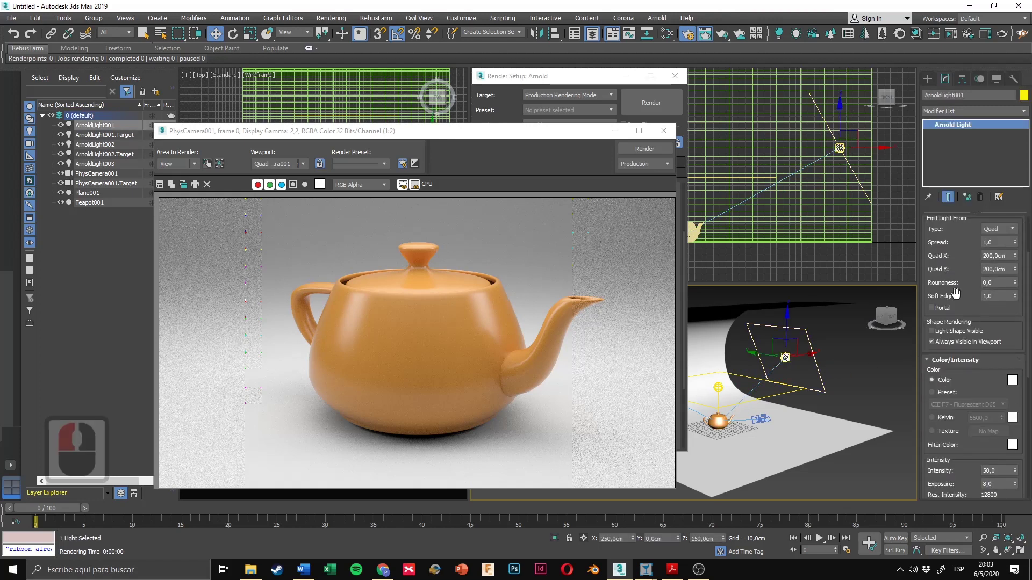
pyautogui.scroll(-2, 989, 376)
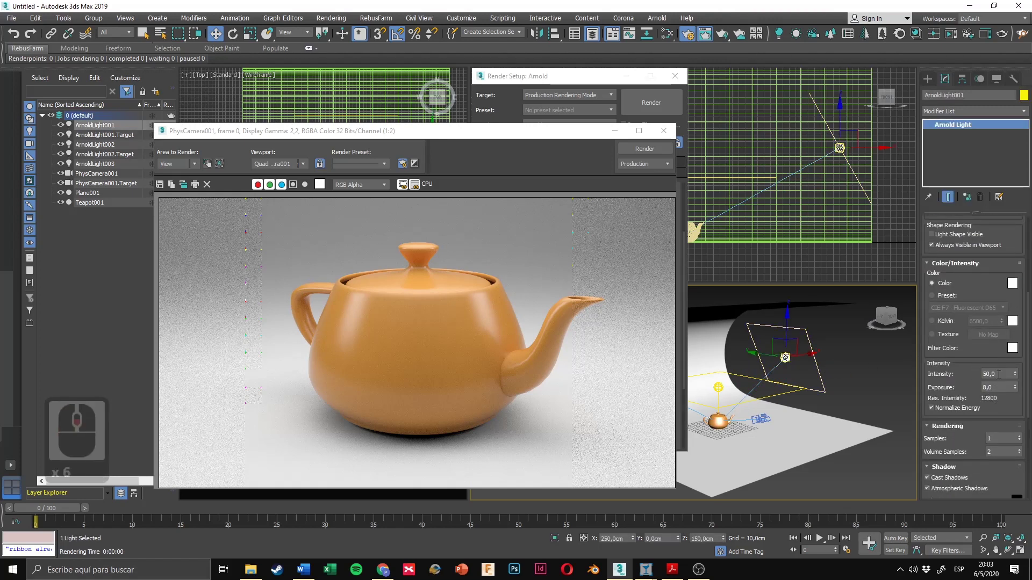
pyautogui.click(999, 375)
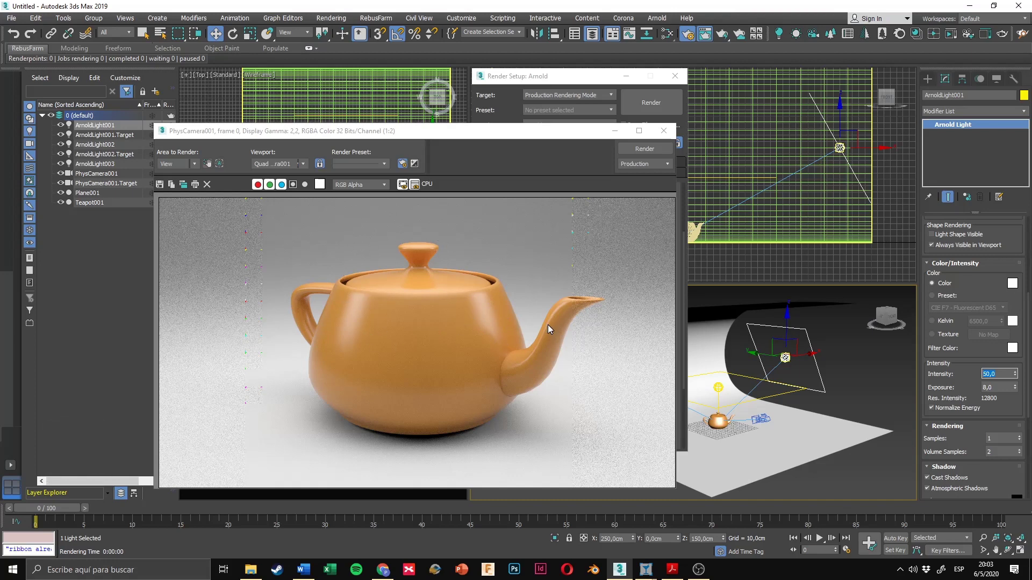
pyautogui.write('5')
pyautogui.press('Return')
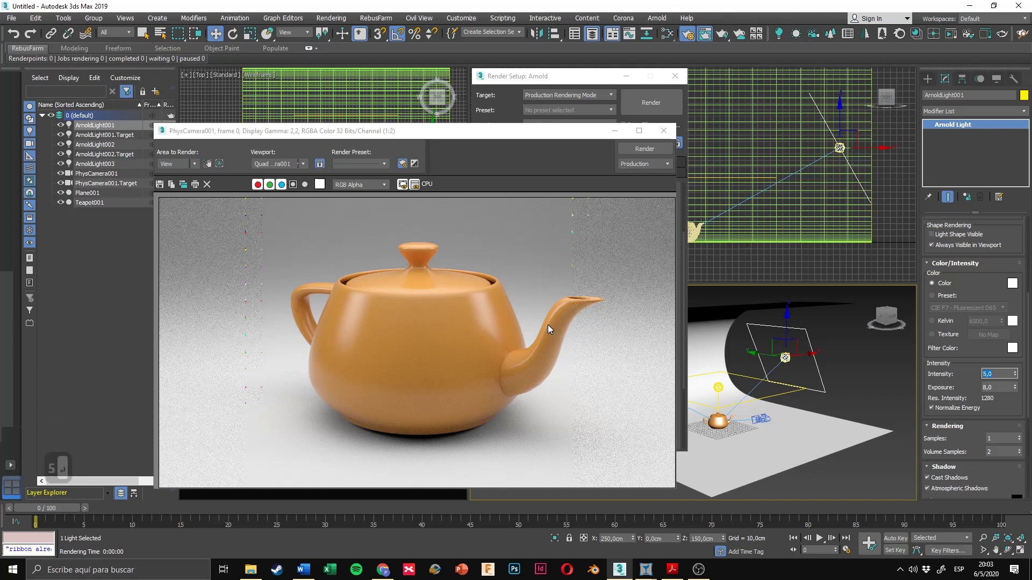
# Step: Set the intensity of ArnoldLight003, the light above the teapot, to 5
pyautogui.click(720, 388)
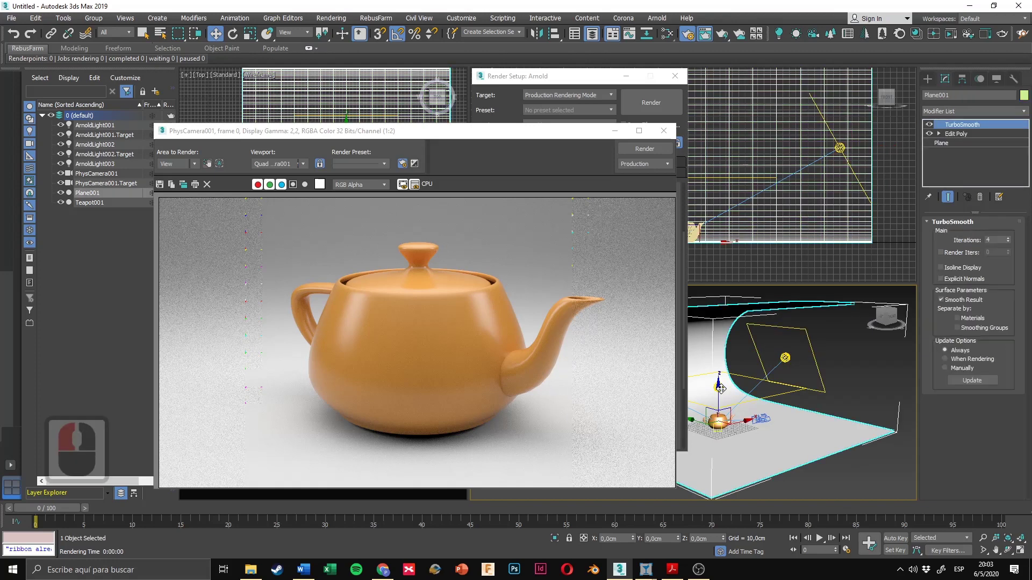
pyautogui.click(756, 377)
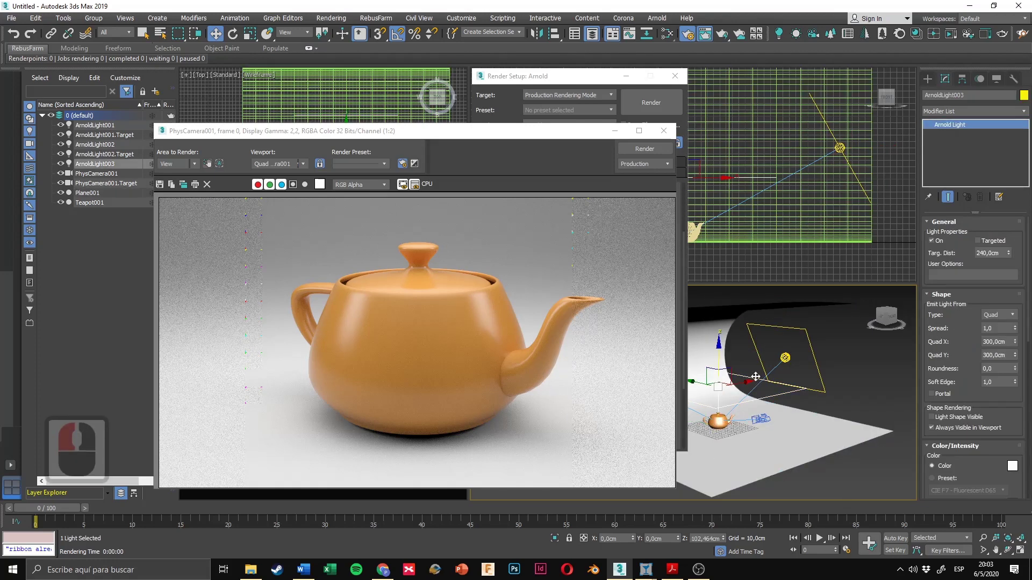
pyautogui.scroll(-3, 1014, 411)
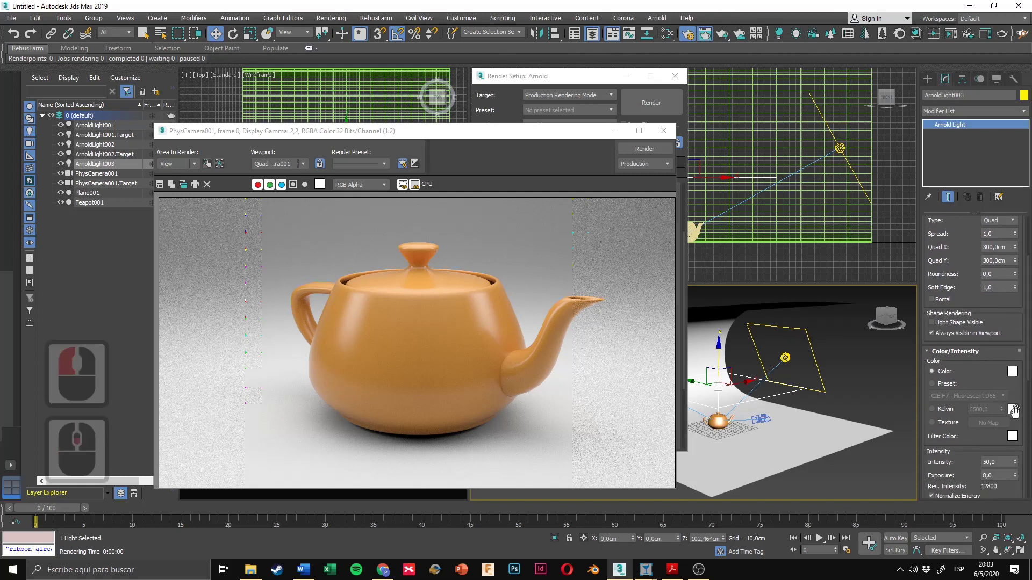
pyautogui.doubleClick(998, 467)
pyautogui.write('5')
pyautogui.press('Return')
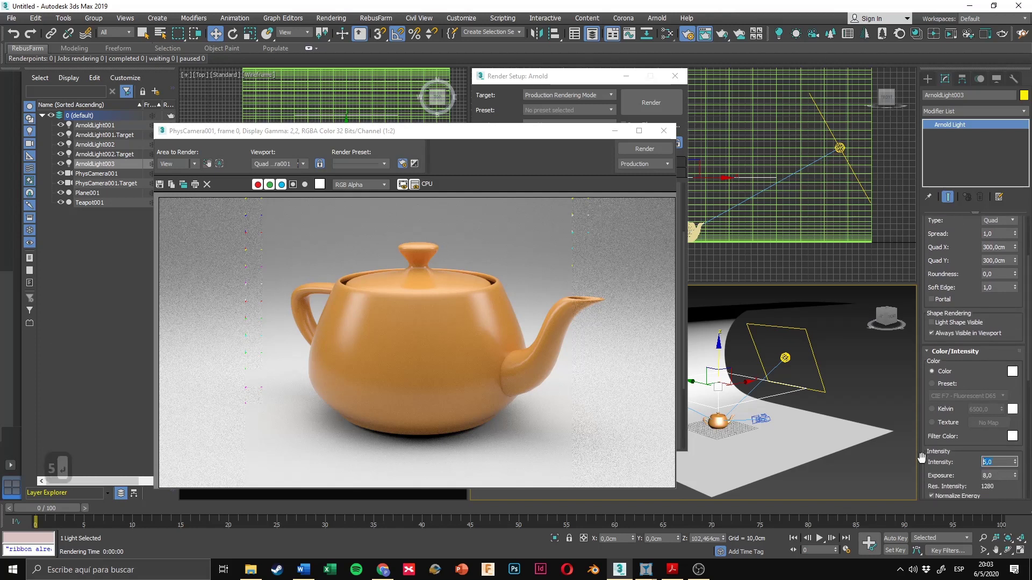
# Step: Clear the selection, run a test render of the camera view to judge the dimmer lights, and cancel it
pyautogui.click(876, 373)
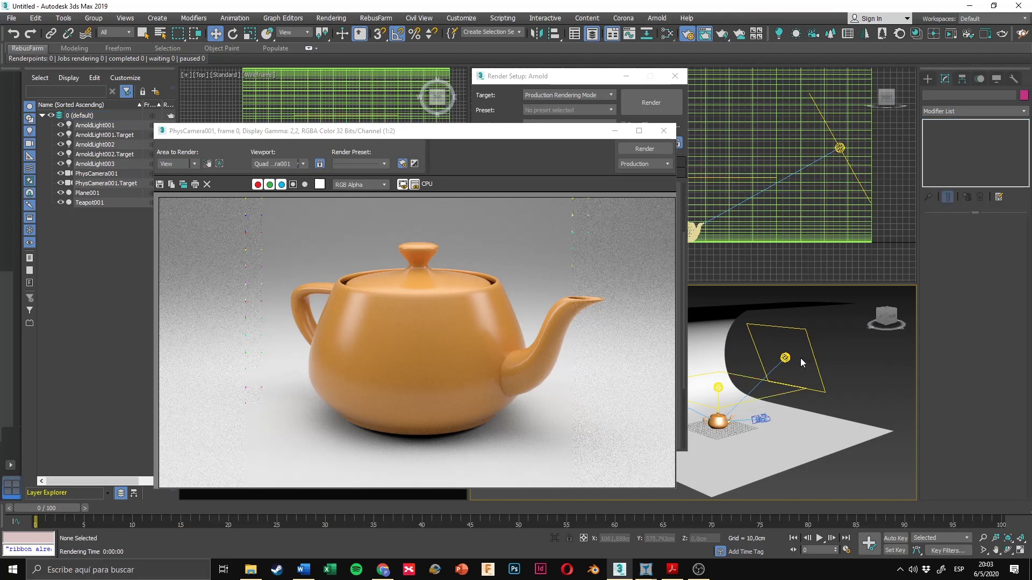
pyautogui.hotkey('shift', 'q')
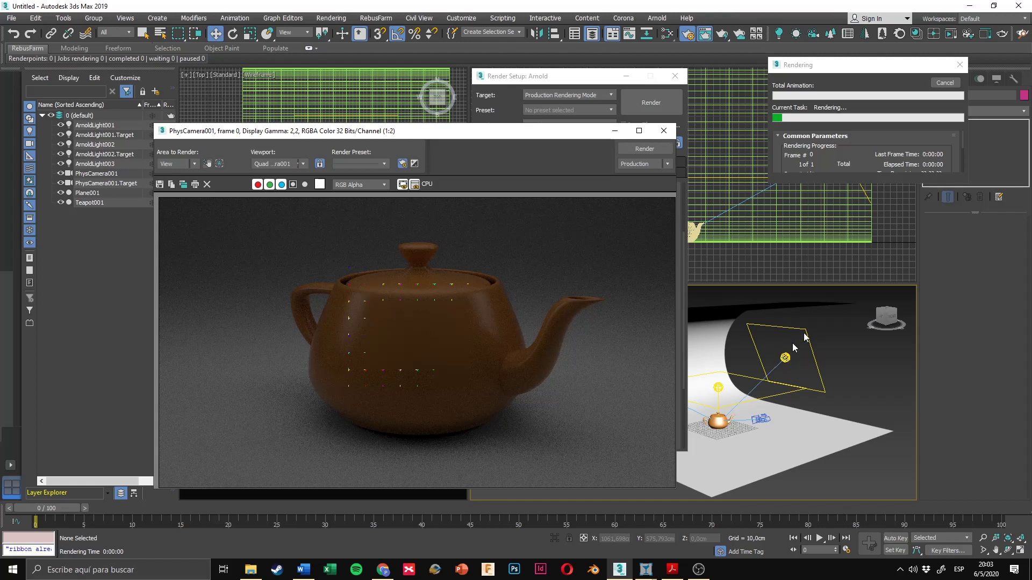
pyautogui.click(937, 86)
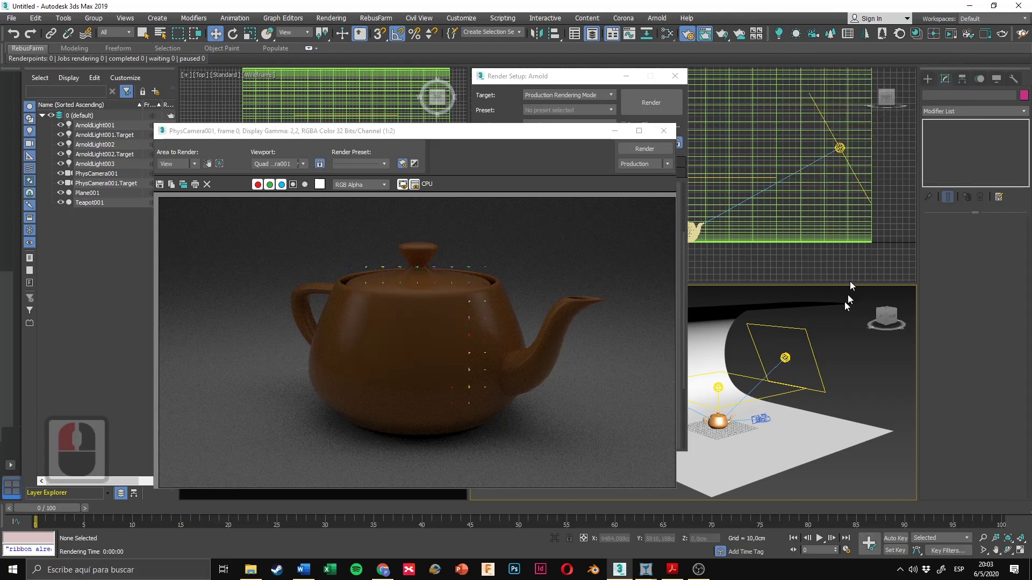
# Step: Review the parameters of ArnoldLight001 and the physical camera, including its lens and shutter settings
pyautogui.click(792, 352)
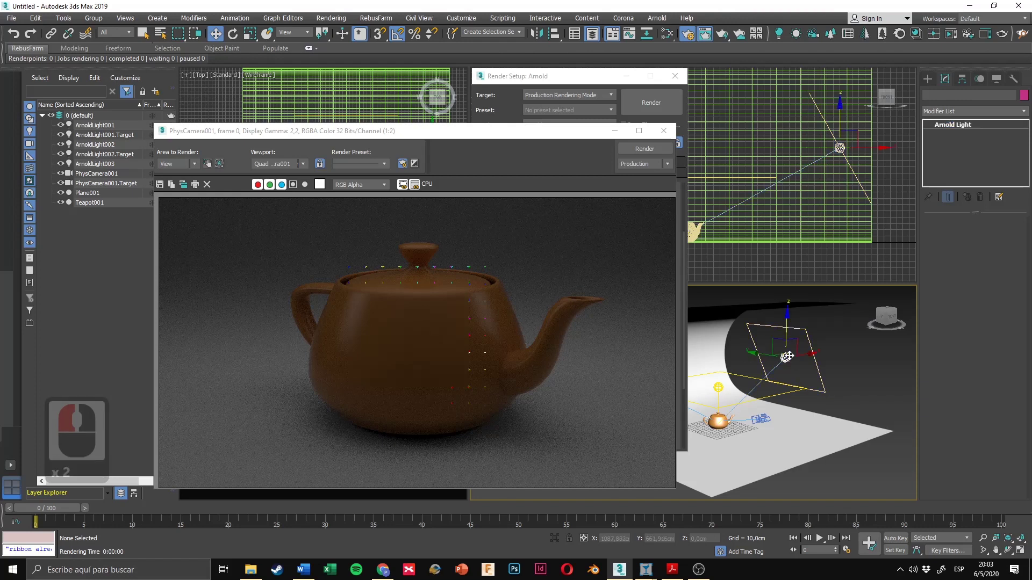
pyautogui.moveTo(793, 352); pyautogui.dragTo(818, 340)
pyautogui.rightClick(818, 339)
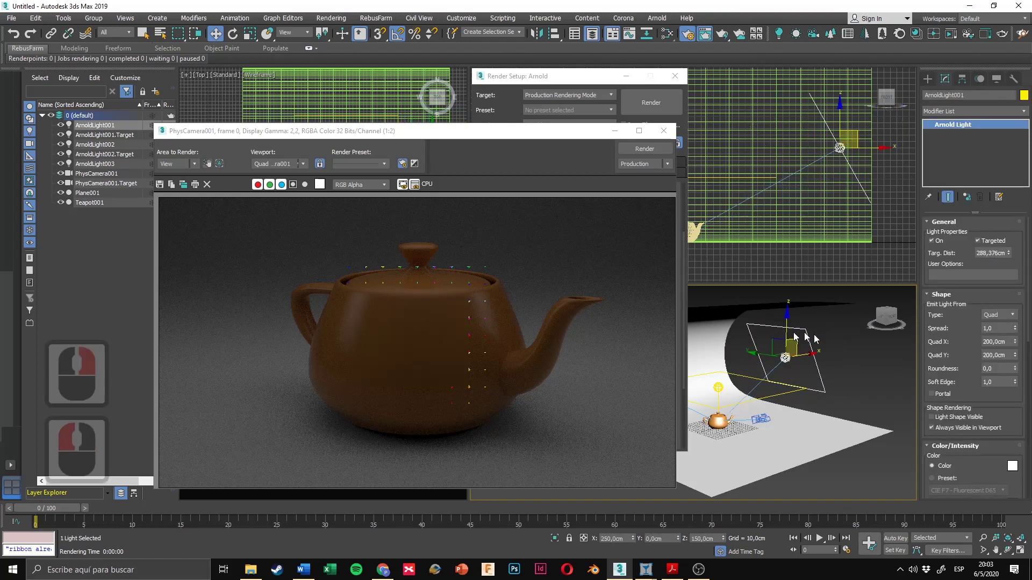
pyautogui.click(766, 420)
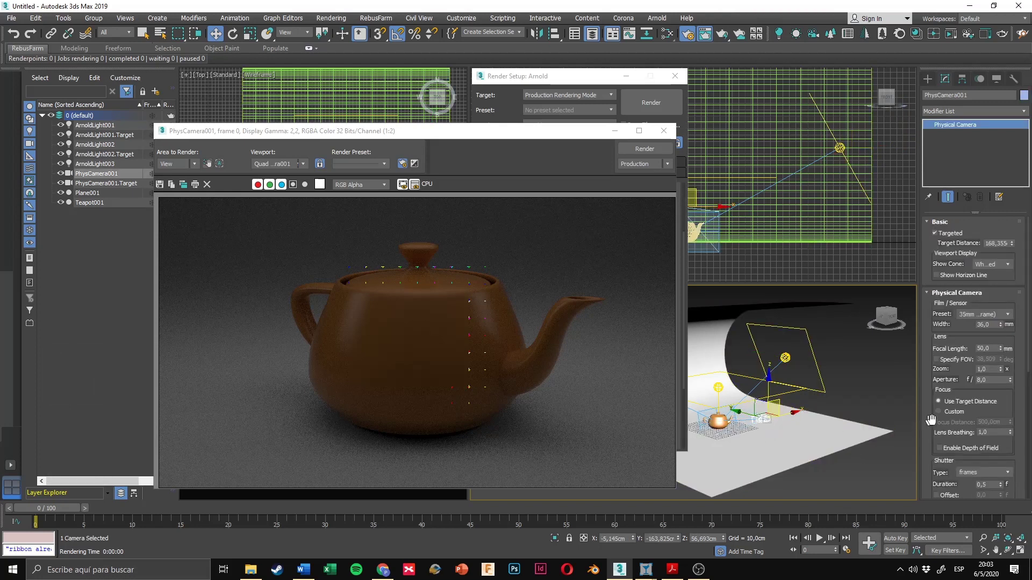
pyautogui.scroll(-3, 997, 404)
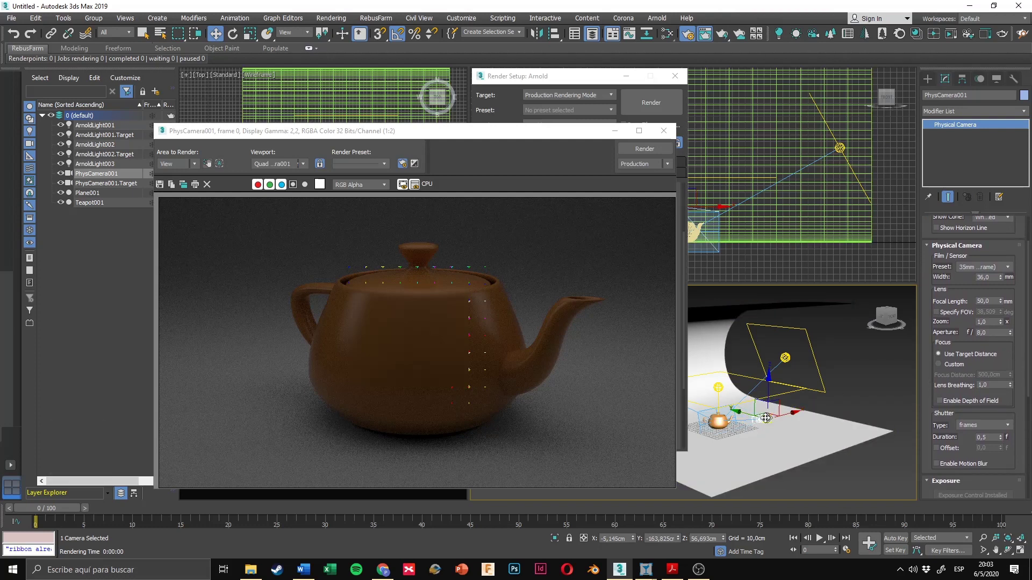
pyautogui.moveTo(1013, 412); pyautogui.dragTo(1013, 316)
# Step: Set the intensity of ArnoldLight001 to 40
pyautogui.click(785, 358)
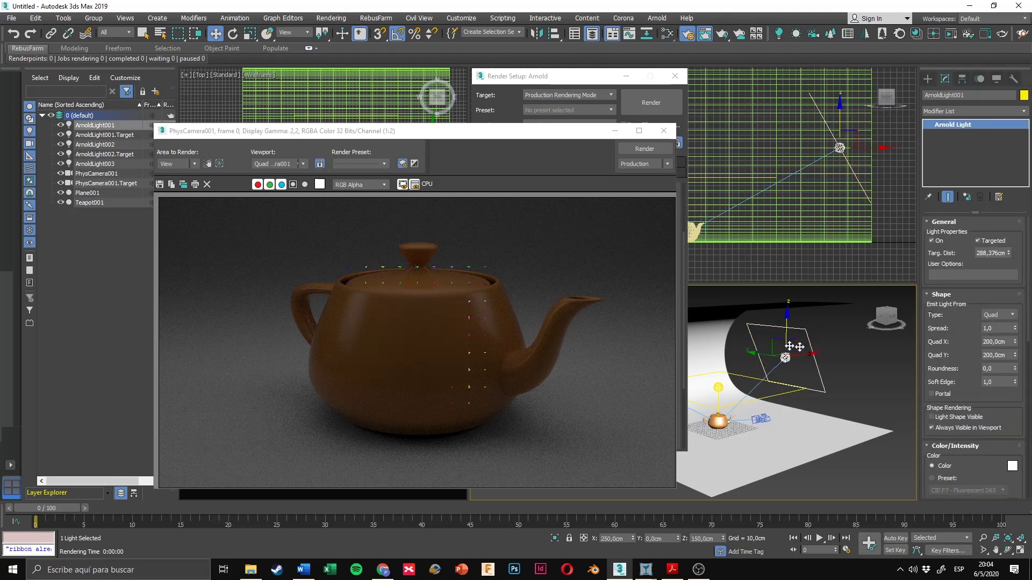
pyautogui.click(961, 347)
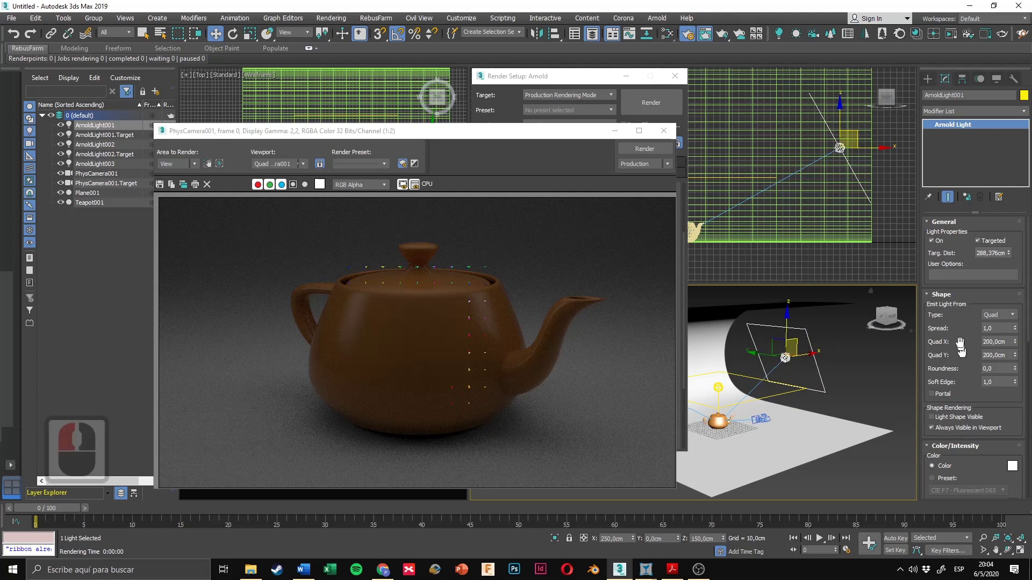
pyautogui.scroll(4, 958, 329)
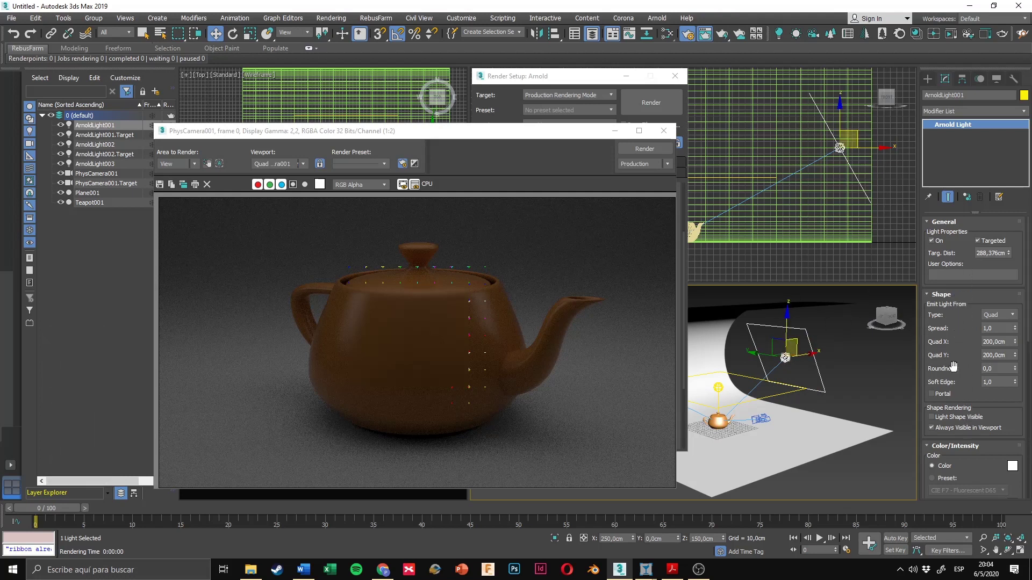
pyautogui.scroll(-1, 957, 359)
pyautogui.scroll(-4, 962, 376)
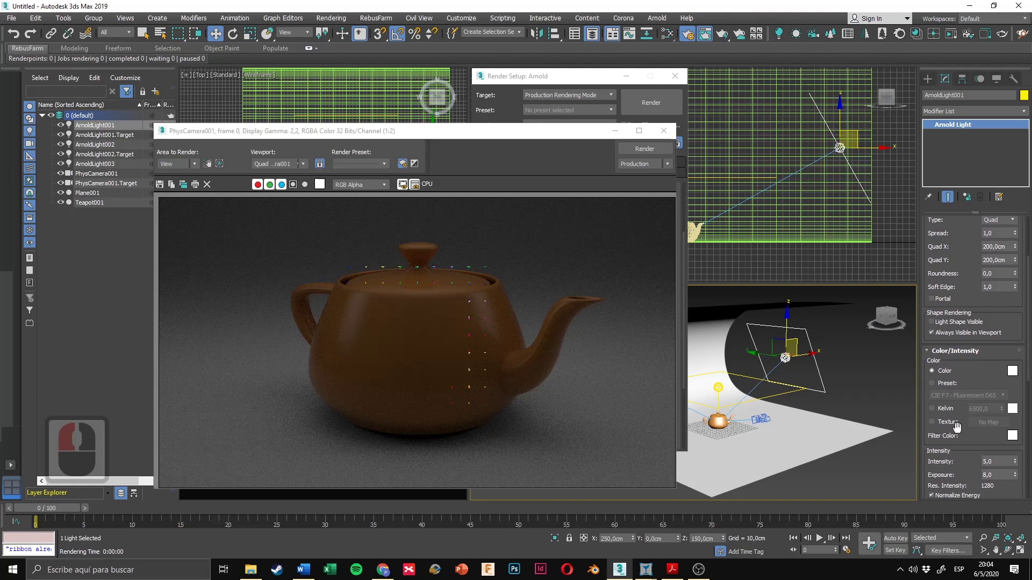
pyautogui.scroll(-4, 959, 424)
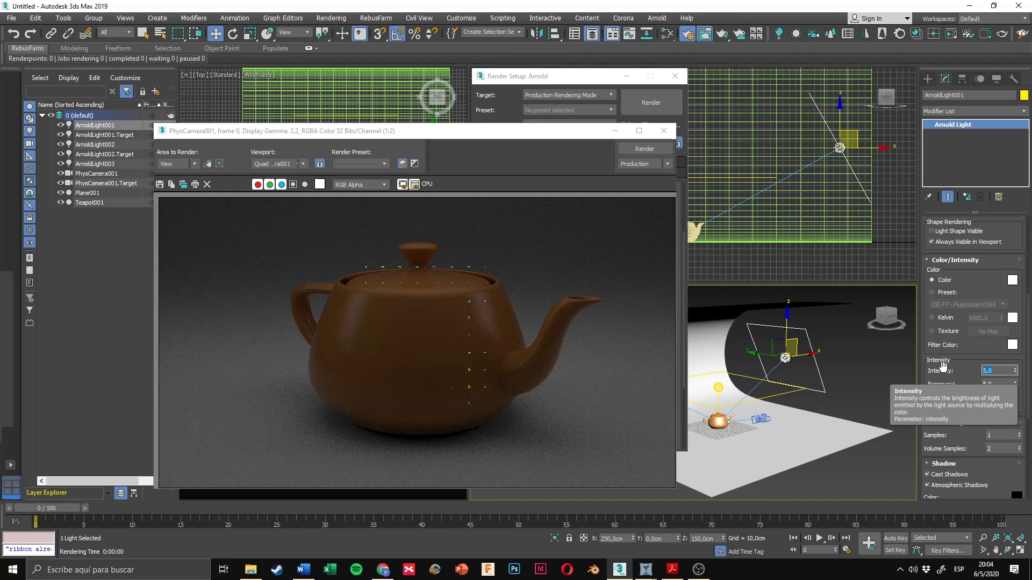
pyautogui.write('40')
pyautogui.press('Return')
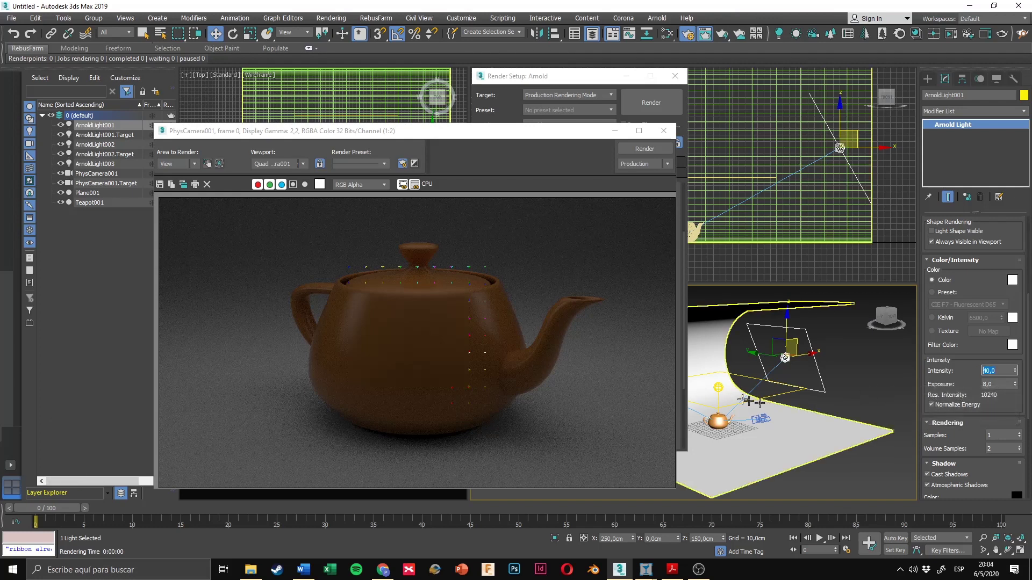
# Step: Raise the intensity of ArnoldLight003 to 60 and further to 80
pyautogui.click(718, 387)
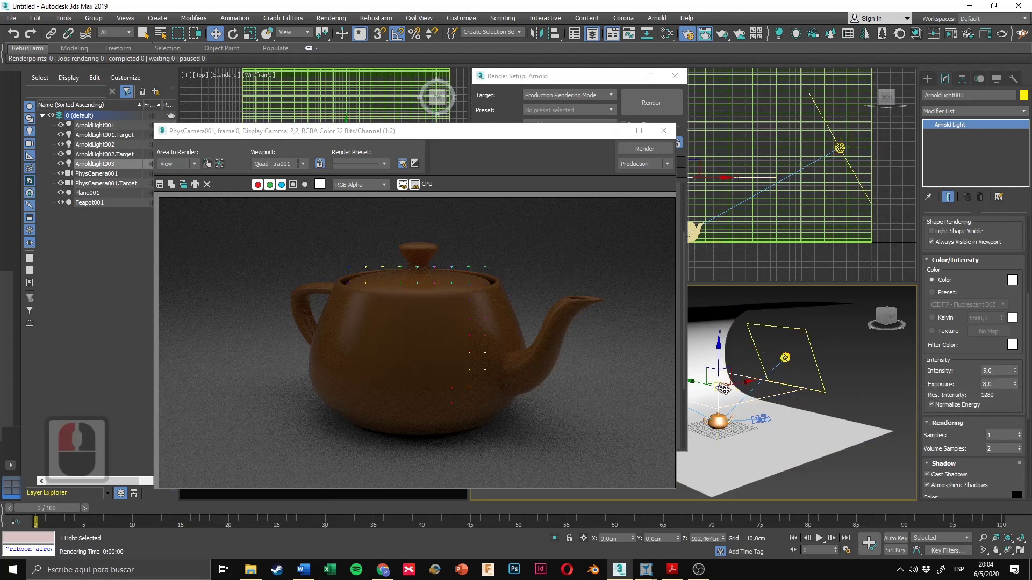
pyautogui.doubleClick(995, 371)
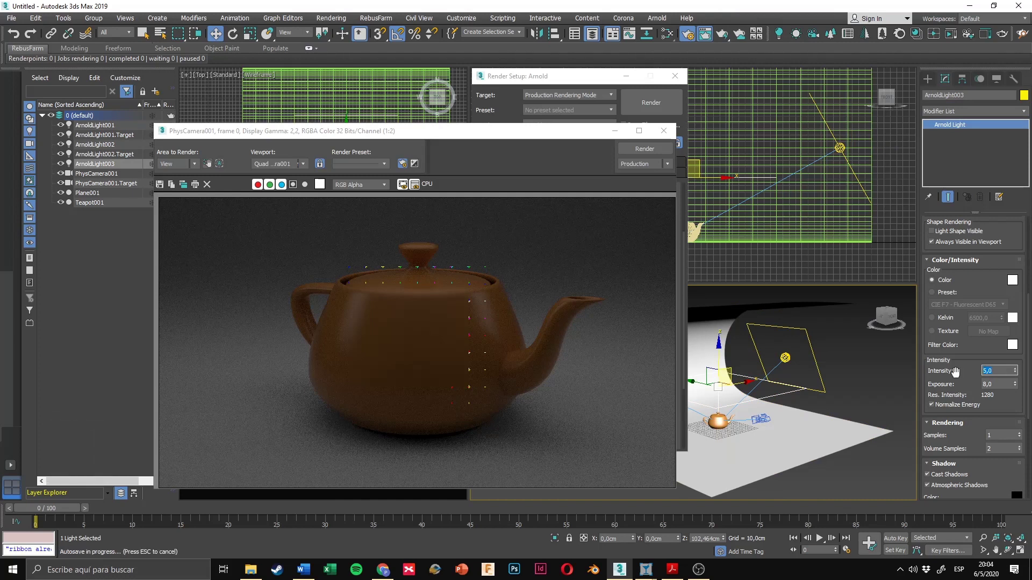
pyautogui.write('60')
pyautogui.press('Return')
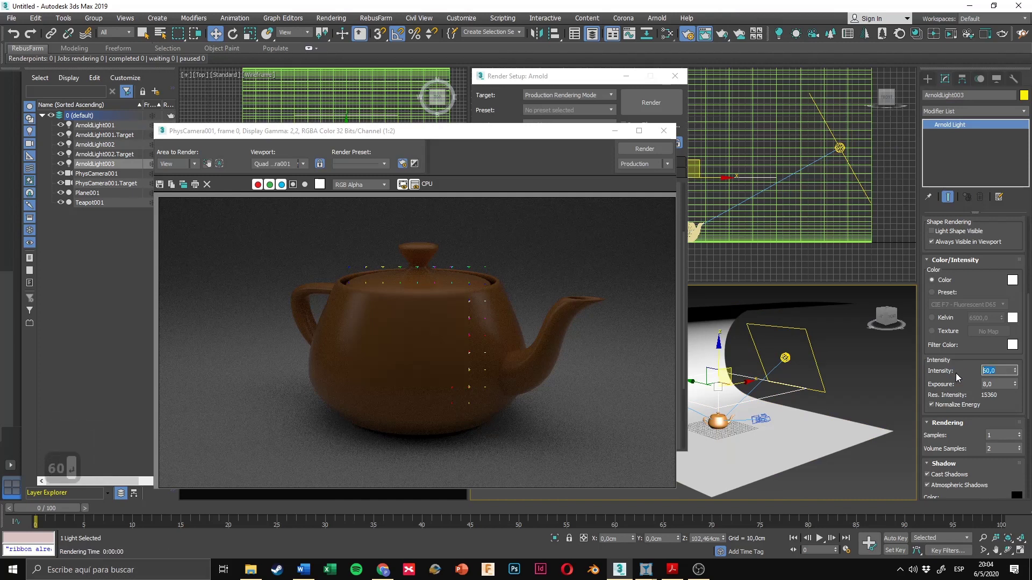
pyautogui.write('80')
pyautogui.press('Return')
# Step: Render the camera view with the brighter lights, examine the teapot, and cancel the render
pyautogui.click(639, 108)
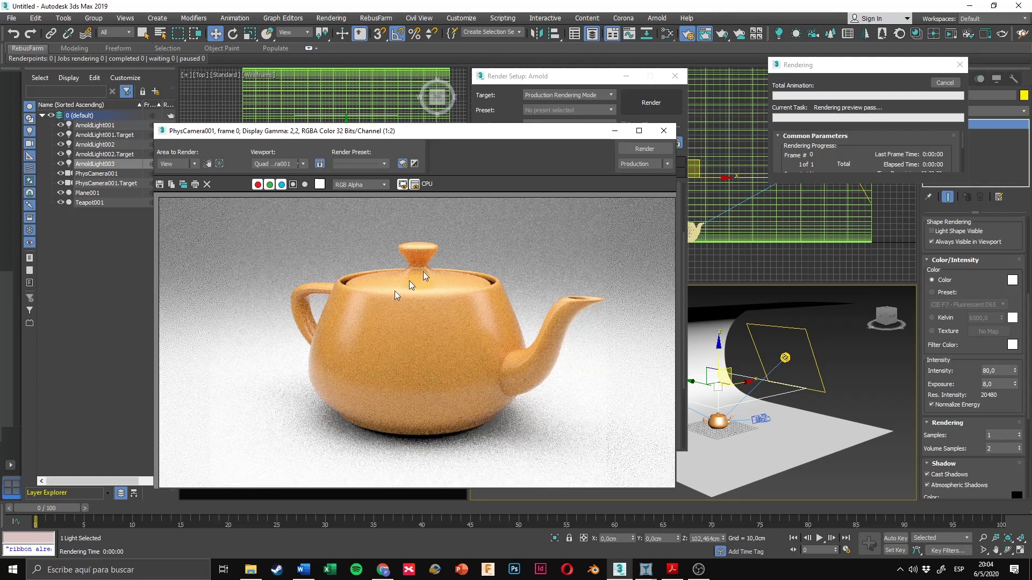
pyautogui.scroll(-1, 436, 275)
pyautogui.scroll(1, 437, 280)
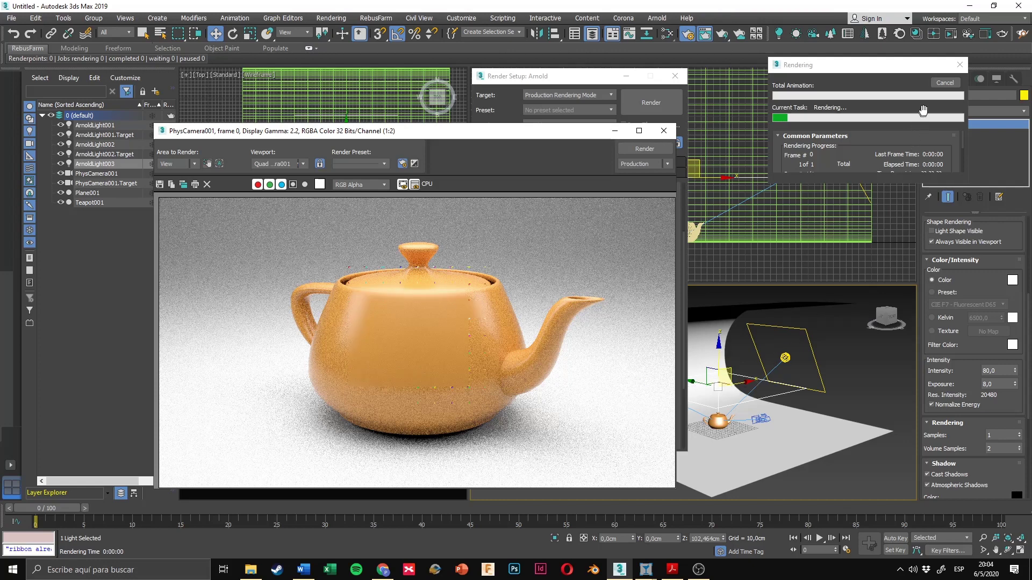
pyautogui.click(945, 84)
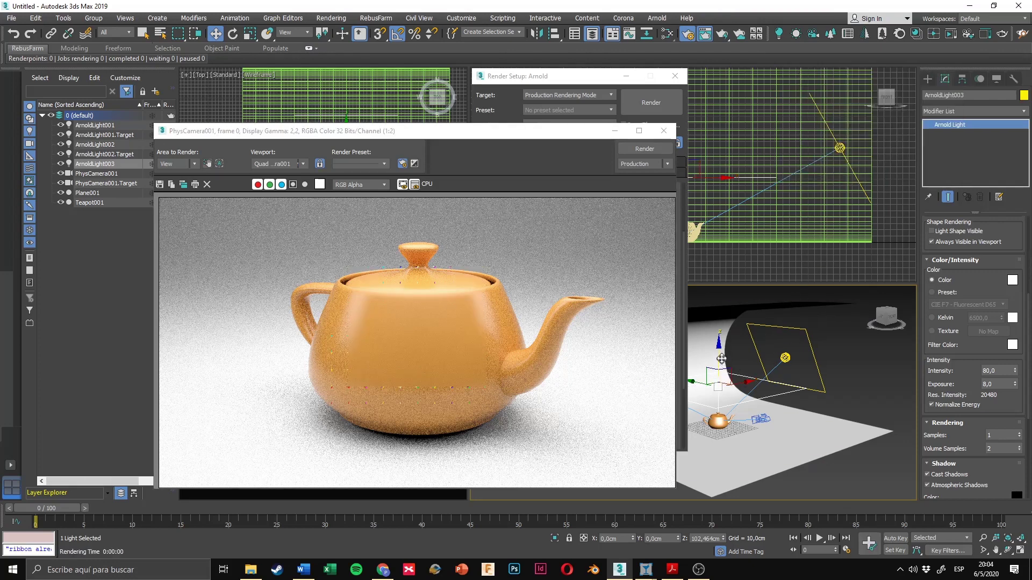
# Step: Raise ArnoldLight003 to a height of about 218 cm, test the effect with a render, and cancel it
pyautogui.moveTo(719, 357); pyautogui.dragTo(715, 319)
pyautogui.click(659, 110)
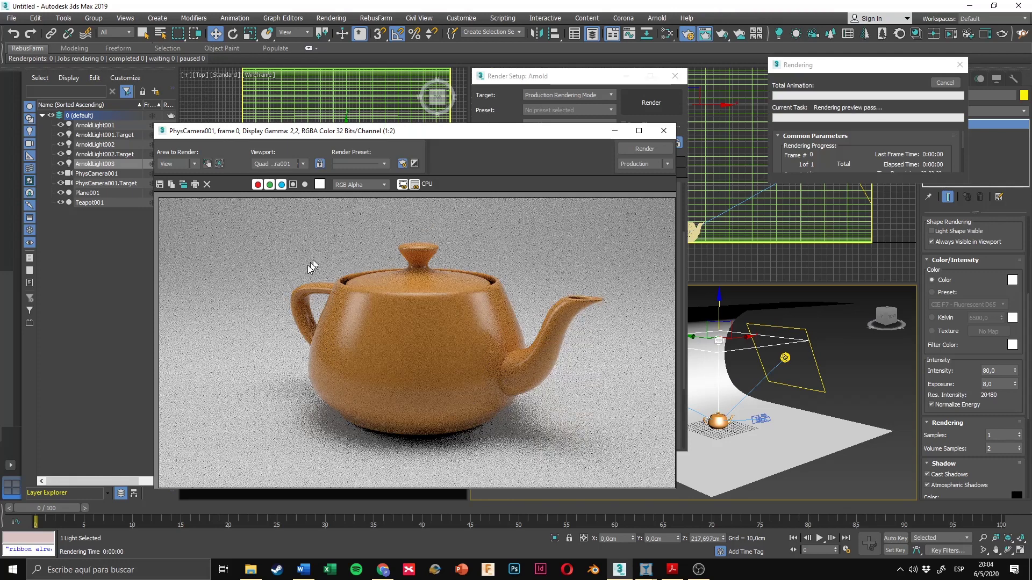
pyautogui.click(941, 82)
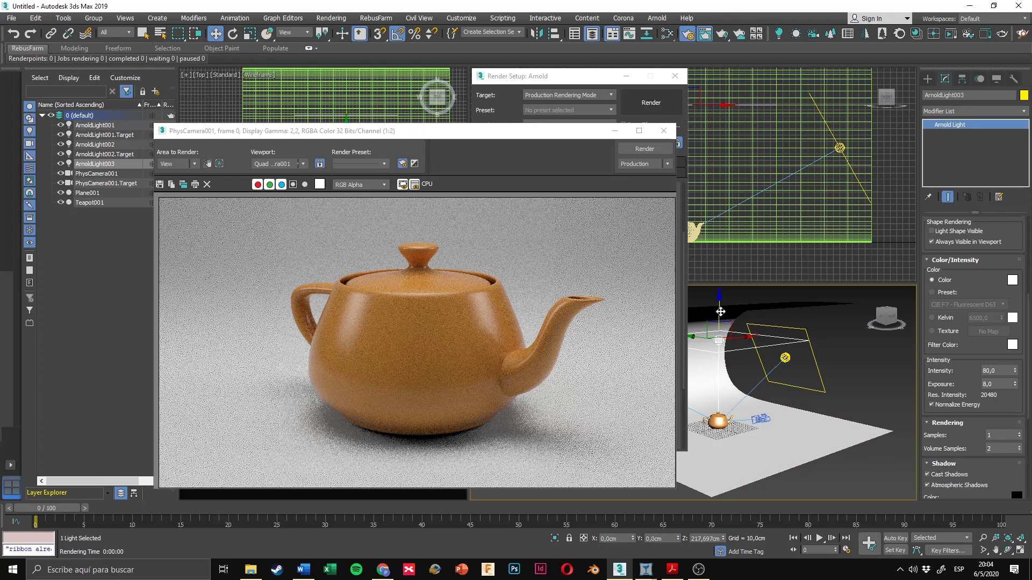
# Step: Lower ArnoldLight003 to a height of about 111 cm and reduce its intensity to 60 and finally to 50
pyautogui.moveTo(720, 311); pyautogui.dragTo(800, 344)
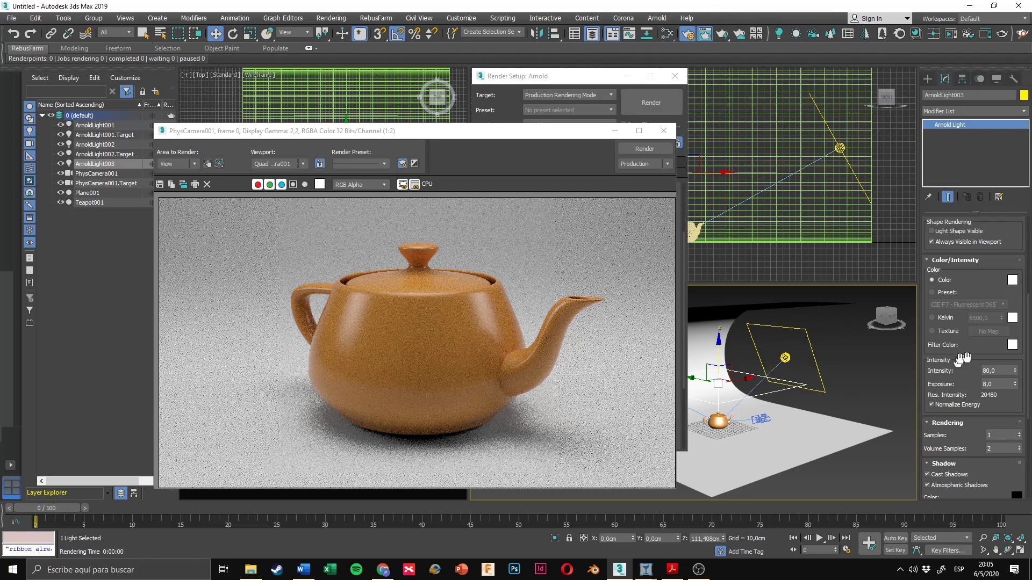
pyautogui.moveTo(984, 356); pyautogui.dragTo(985, 330)
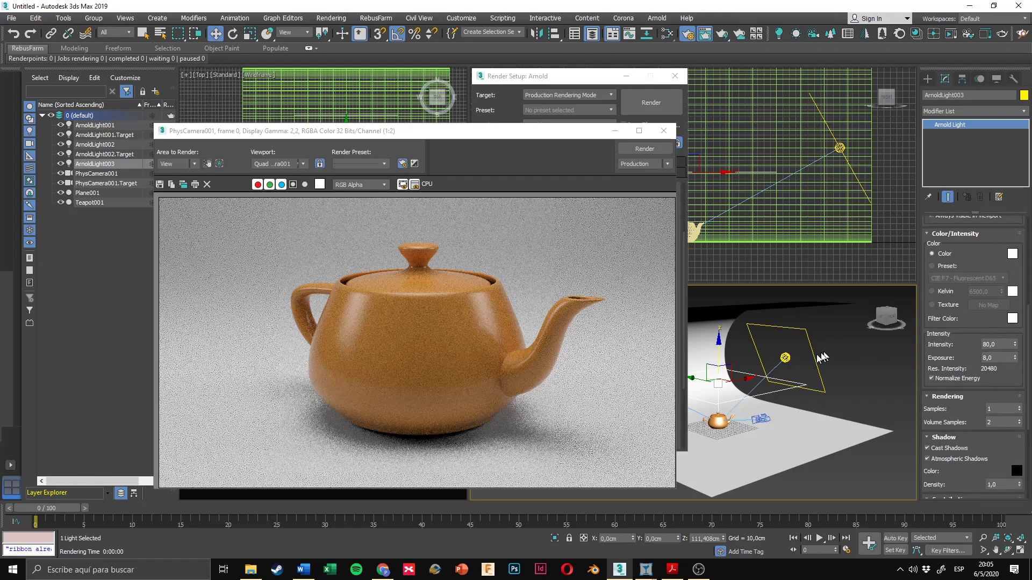
pyautogui.click(994, 344)
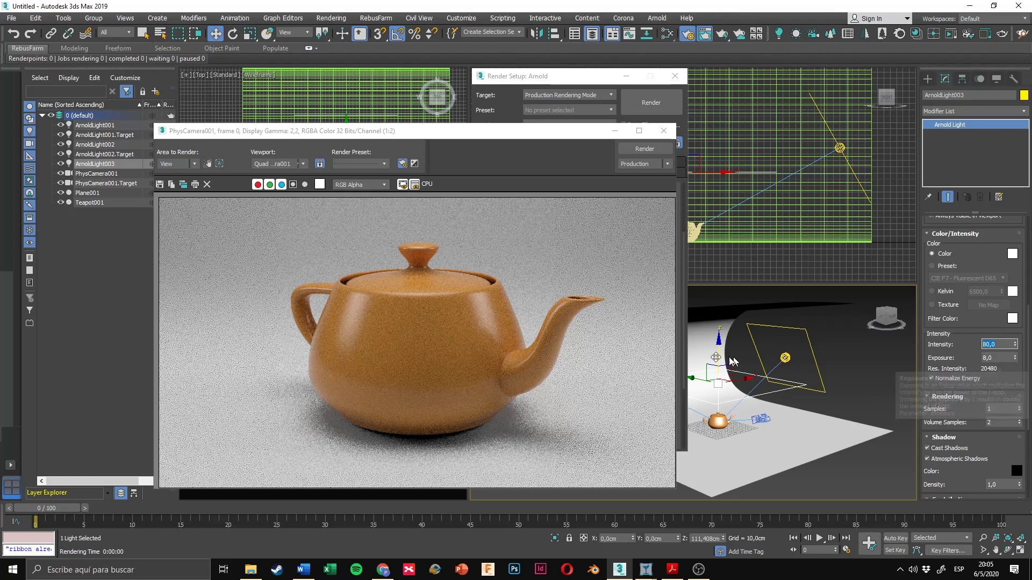
pyautogui.moveTo(1014, 358); pyautogui.dragTo(1015, 348)
pyautogui.rightClick(1015, 348)
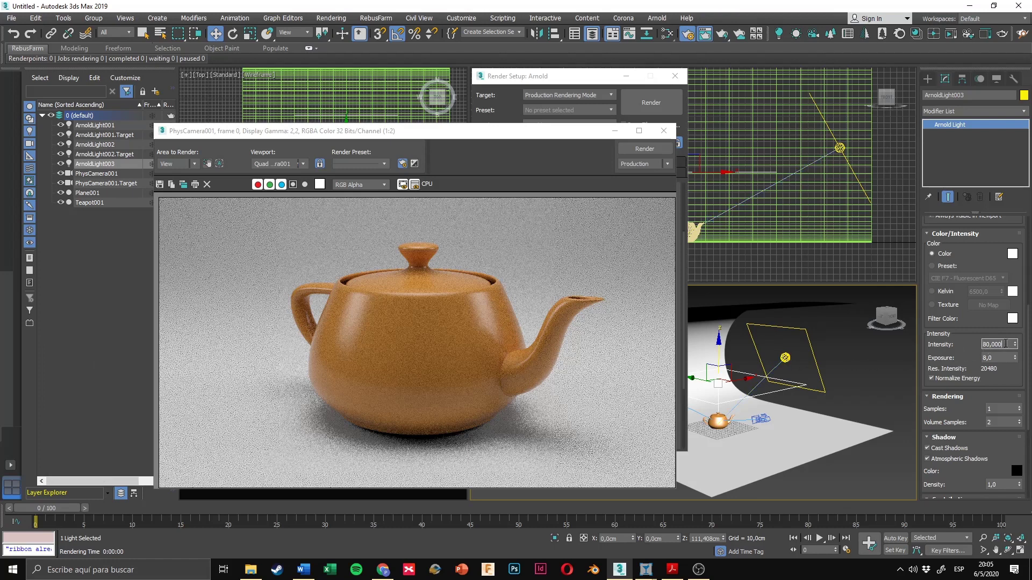
pyautogui.doubleClick(1003, 344)
pyautogui.write('60')
pyautogui.press('Return')
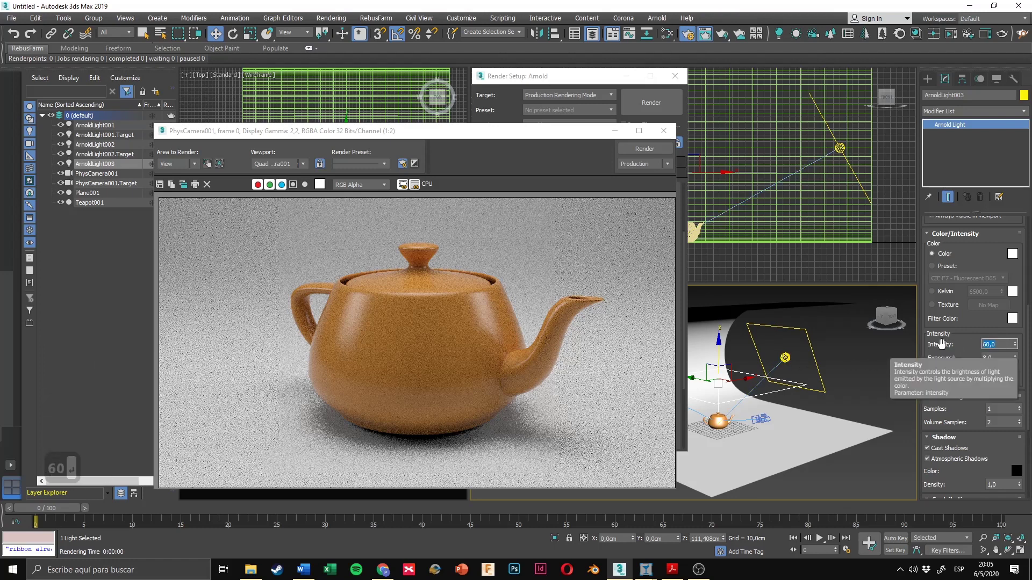
pyautogui.write('50')
pyautogui.press('Return')
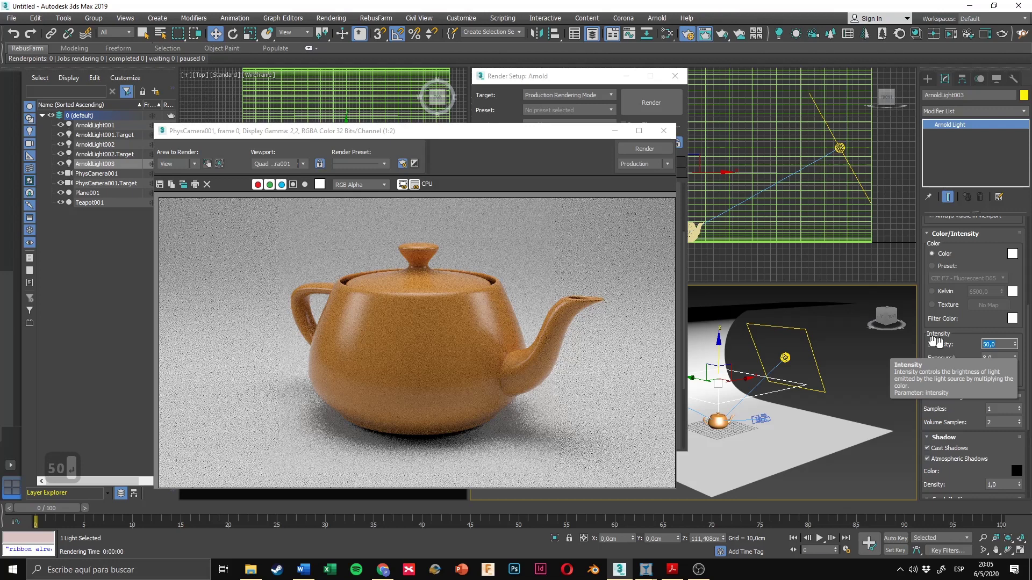
# Step: Set the intensity of ArnoldLight001 to 50
pyautogui.click(785, 357)
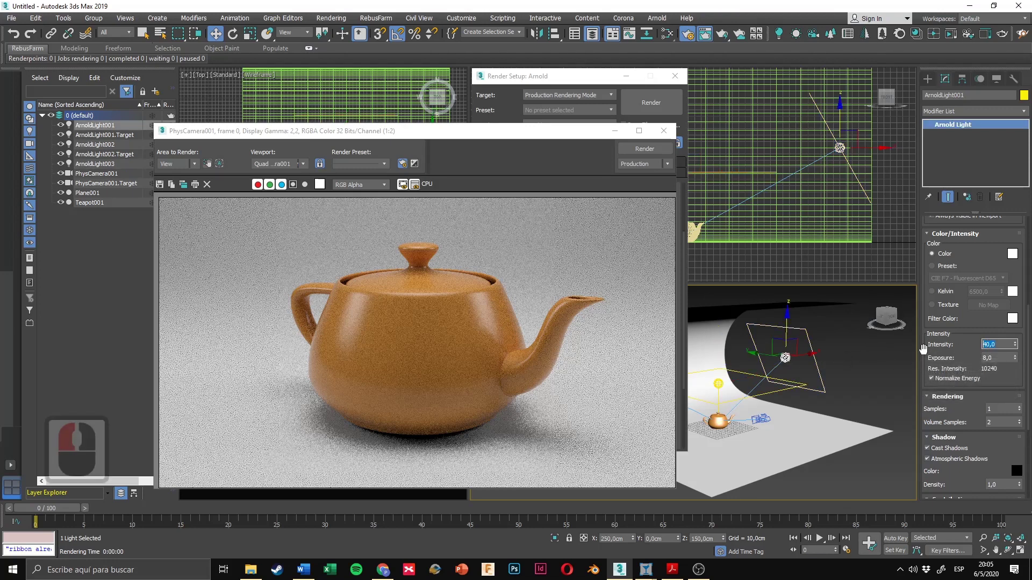
pyautogui.write('50')
pyautogui.press('Return')
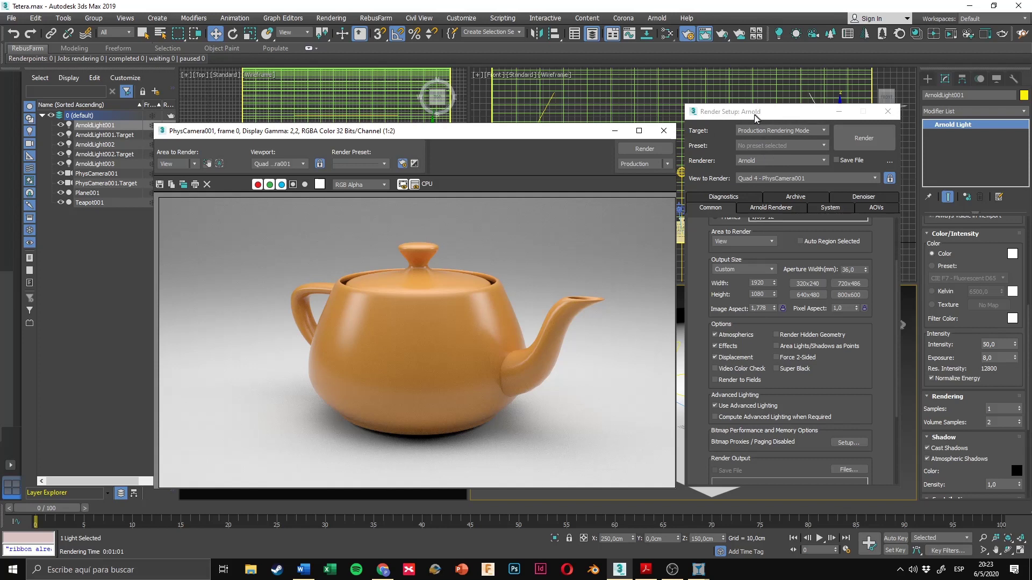
# Step: Review the output width and height among the common render settings
pyautogui.click(747, 258)
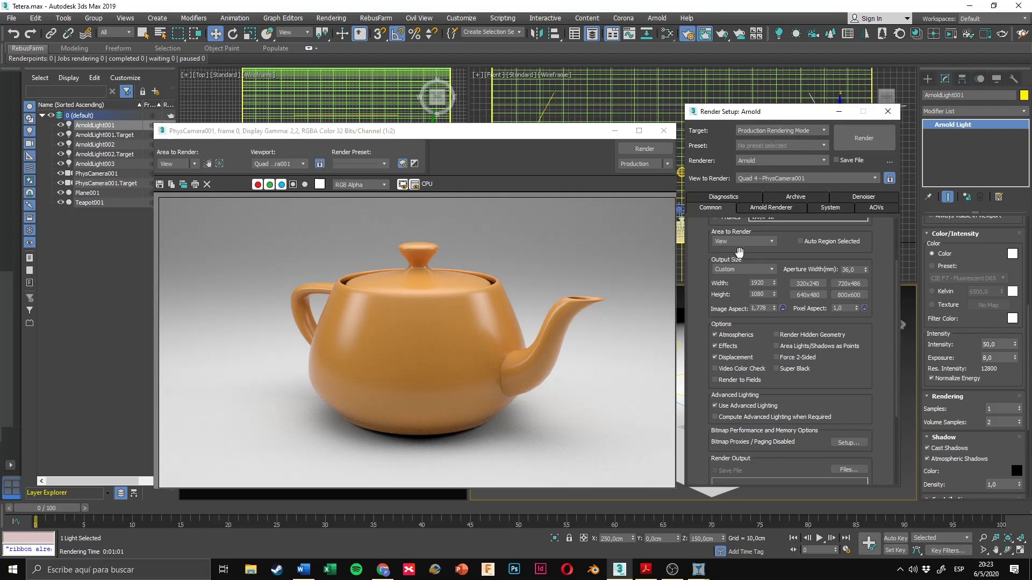
pyautogui.scroll(-1, 762, 270)
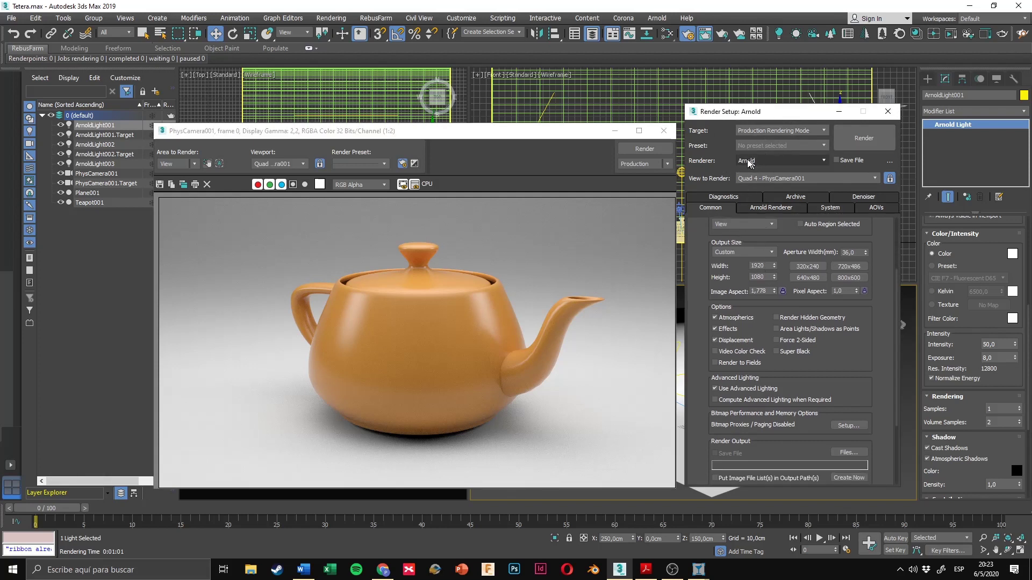
pyautogui.moveTo(767, 265); pyautogui.dragTo(713, 257)
pyautogui.doubleClick(762, 277)
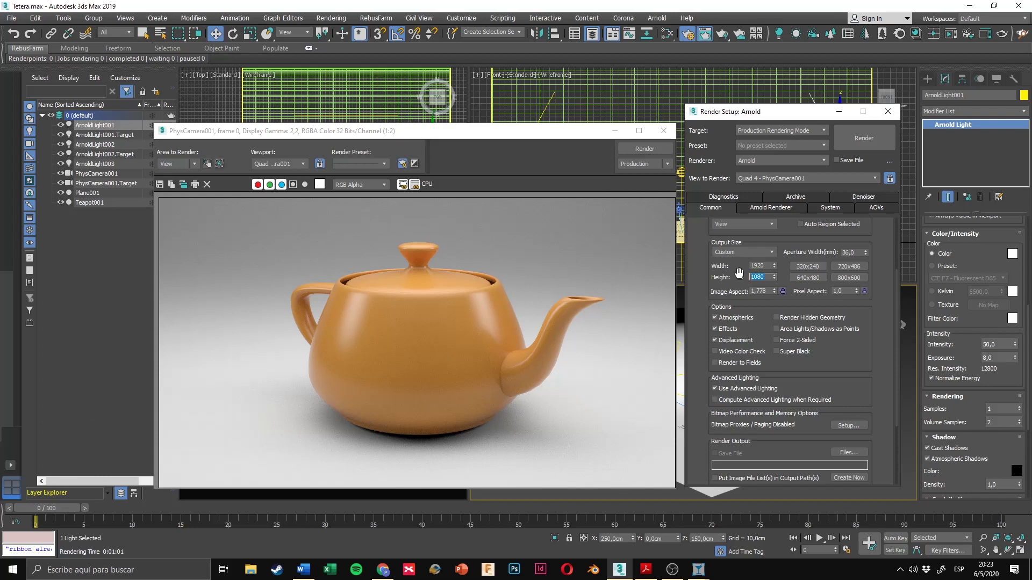
pyautogui.moveTo(739, 275); pyautogui.dragTo(738, 319)
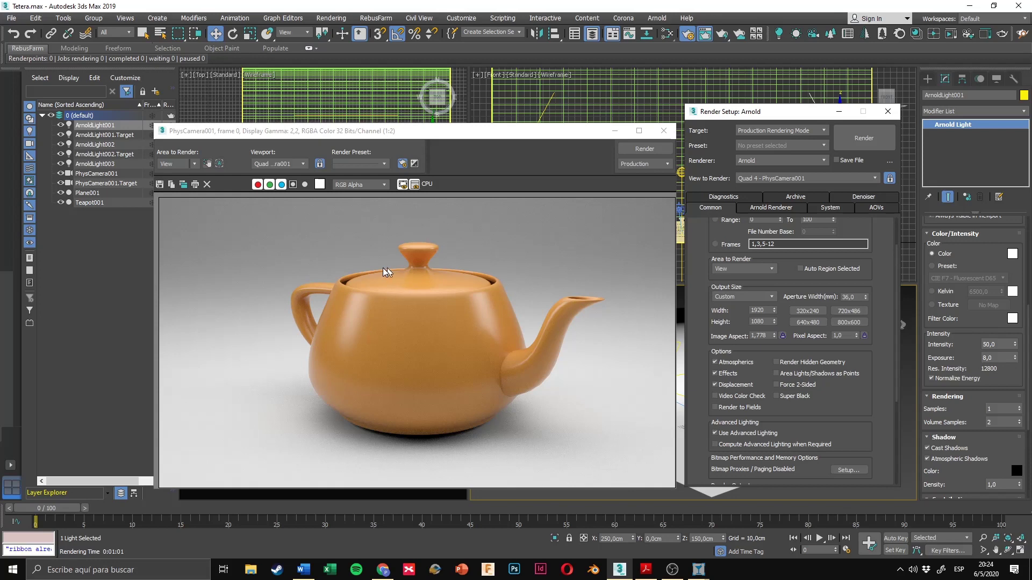
# Step: Examine the grain on the teapot's lower body and in its contact shadow in the rendered frame, ending with the full image
pyautogui.scroll(4, 335, 362)
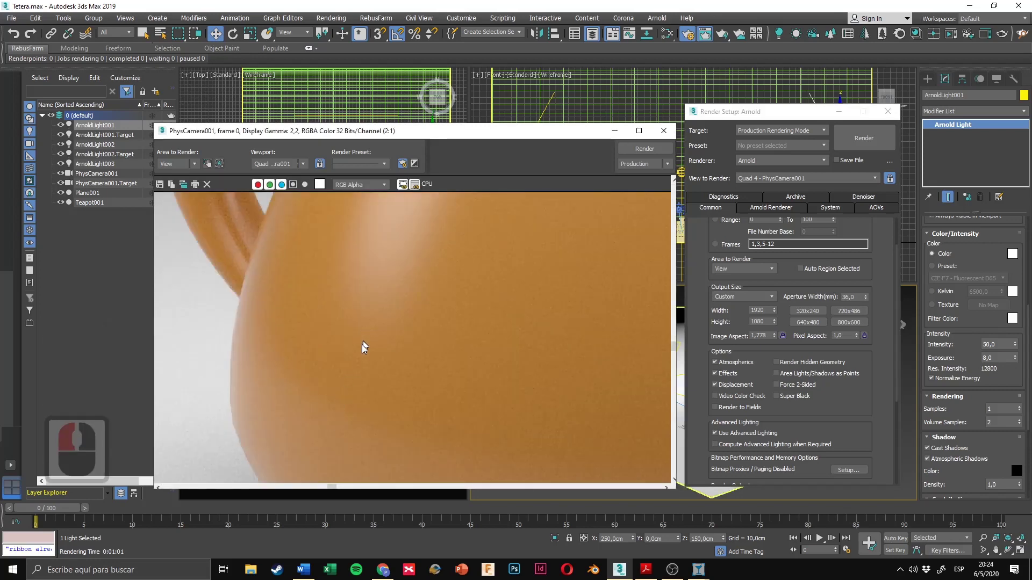
pyautogui.scroll(-1, 385, 288)
pyautogui.scroll(-1, 398, 314)
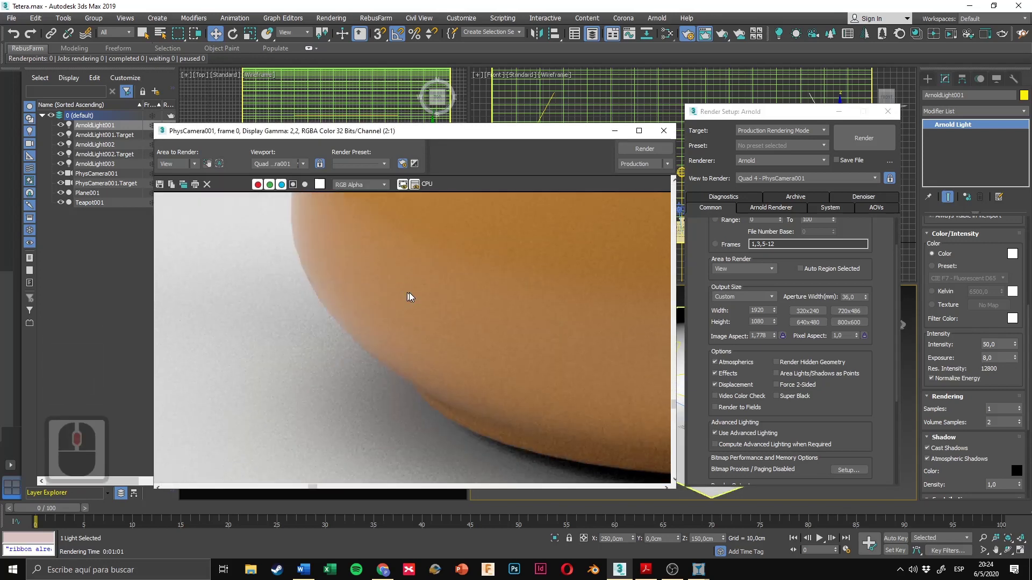
pyautogui.scroll(1, 424, 301)
pyautogui.scroll(-1, 425, 301)
pyautogui.scroll(1, 425, 301)
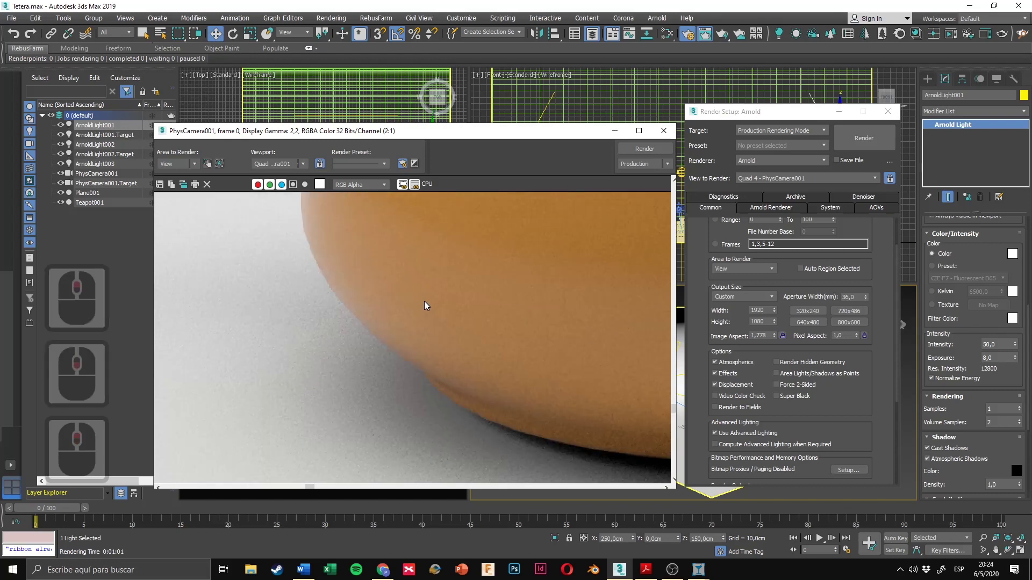
pyautogui.moveTo(410, 331); pyautogui.dragTo(404, 376, button='middle')
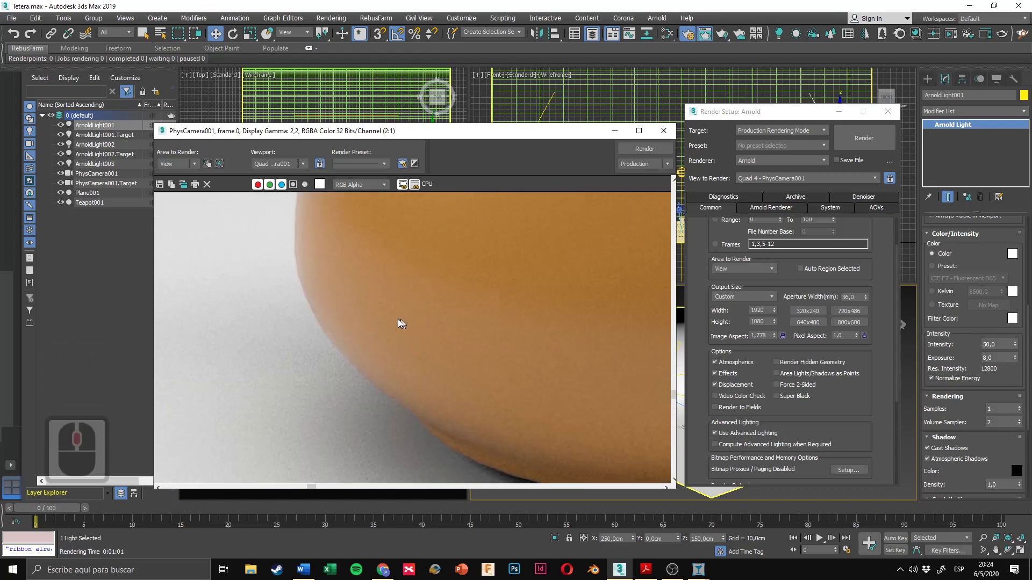
pyautogui.moveTo(392, 273)
pyautogui.mouseDown(button='middle')
pyautogui.moveTo(401, 244)
pyautogui.moveTo(408, 262)
pyautogui.mouseUp(button='middle')
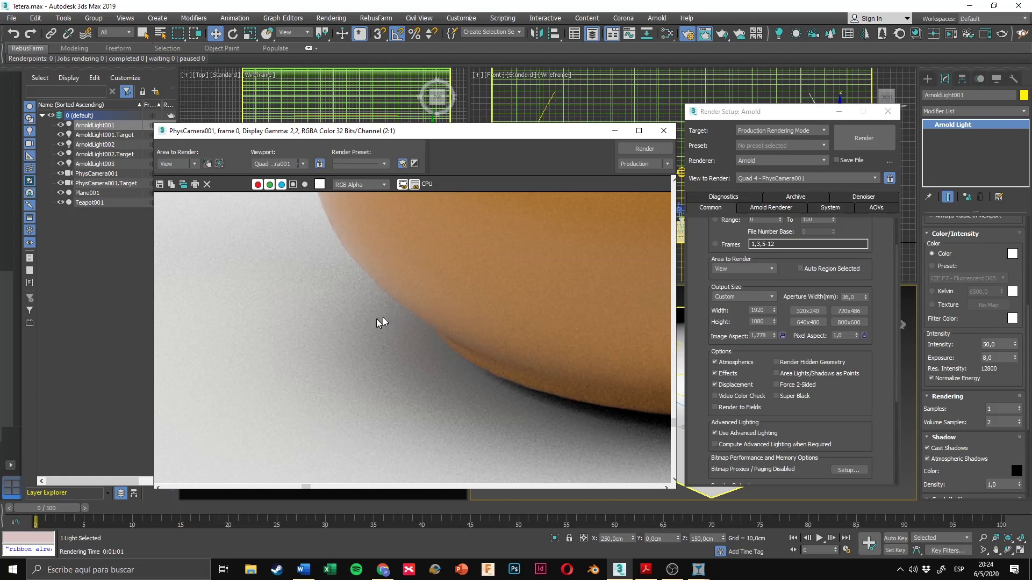
pyautogui.scroll(-2, 383, 318)
pyautogui.scroll(-1, 379, 353)
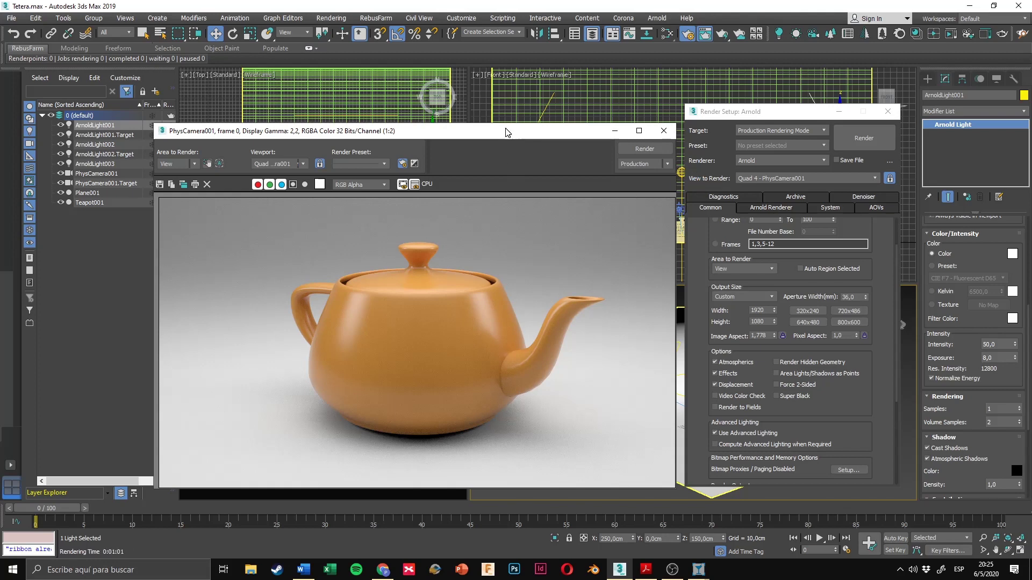
# Step: Reposition the rendered frame beside the render settings and inspect the shadow noise at the teapot's base up close again
pyautogui.moveTo(506, 131); pyautogui.dragTo(818, 117)
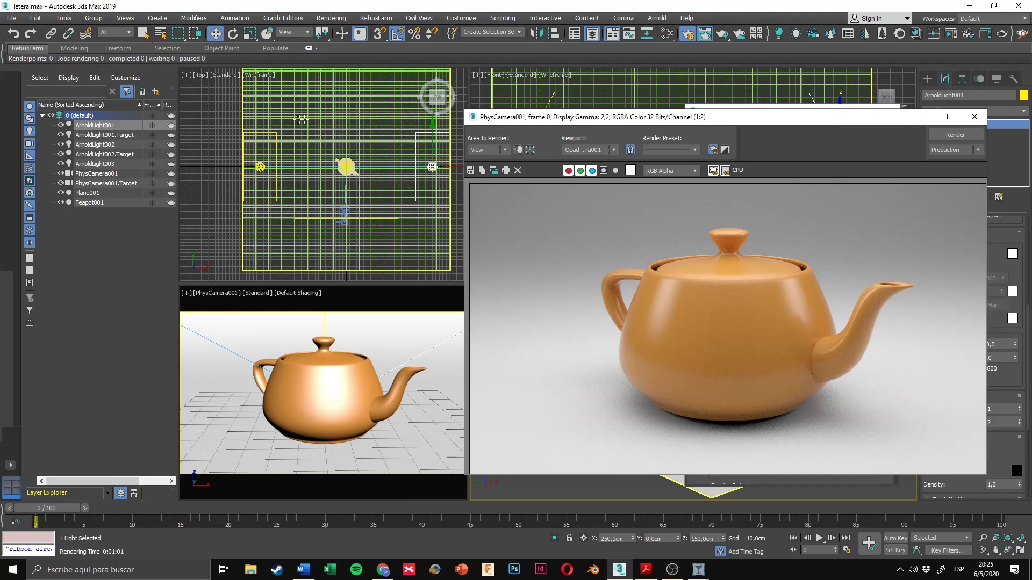
pyautogui.moveTo(609, 120); pyautogui.dragTo(304, 112)
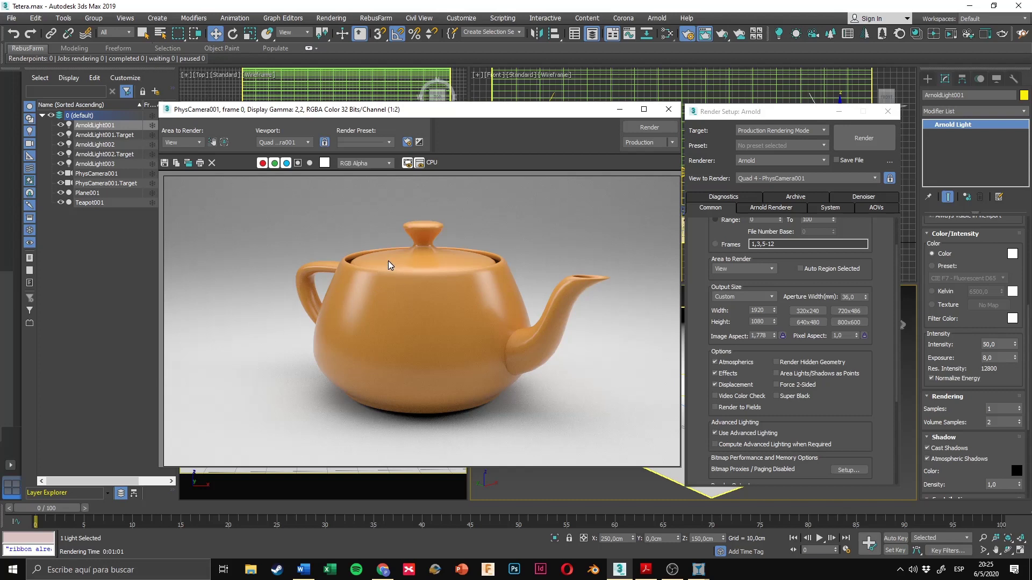
pyautogui.scroll(1, 322, 405)
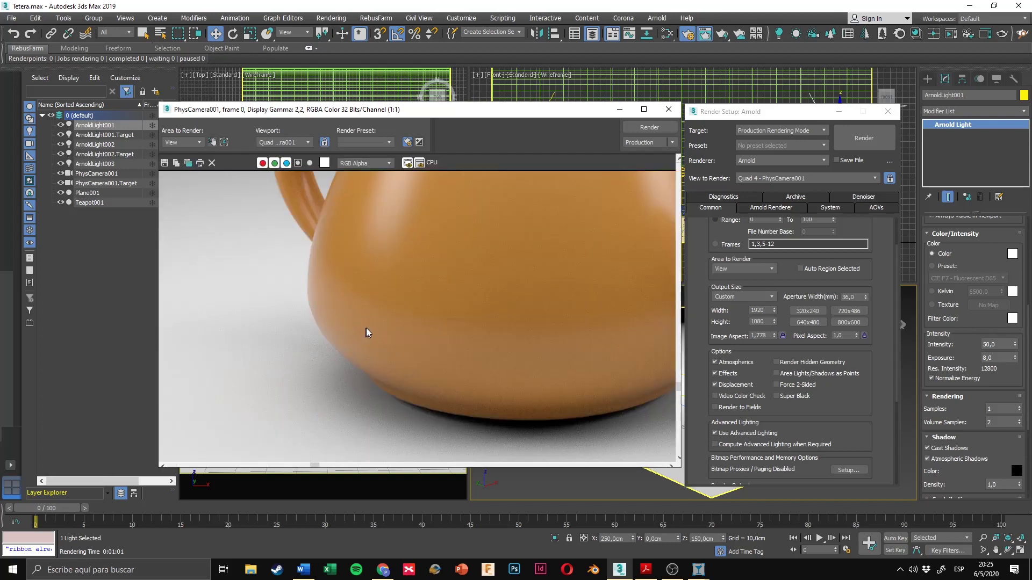
pyautogui.scroll(-1, 370, 329)
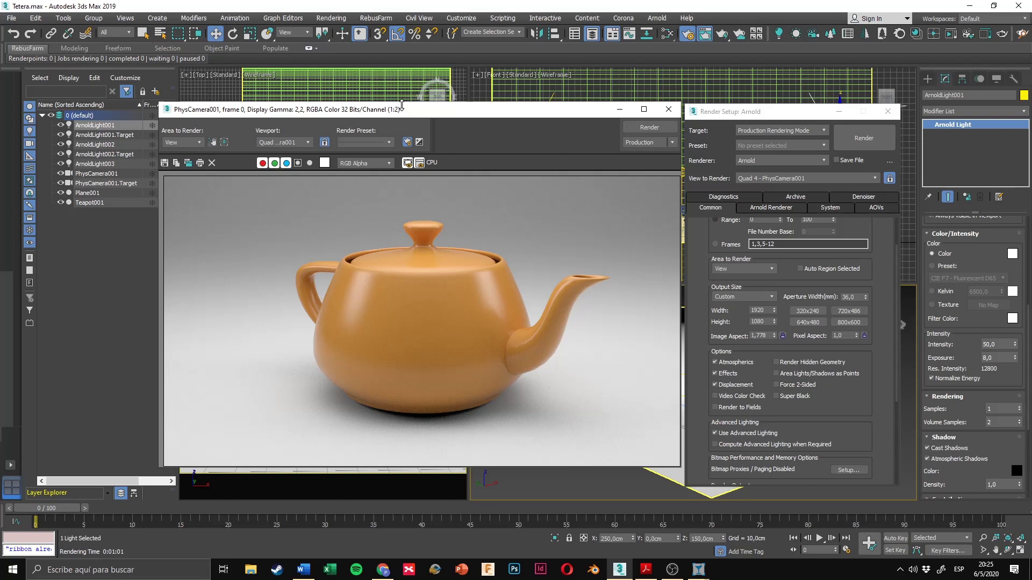
pyautogui.moveTo(552, 114); pyautogui.dragTo(560, 134)
pyautogui.scroll(2, 322, 415)
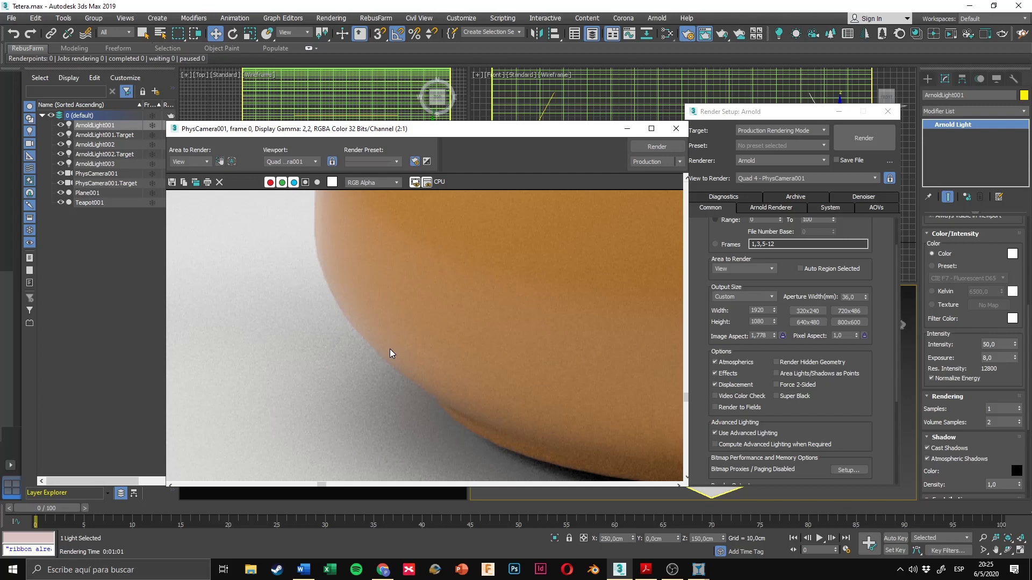
pyautogui.scroll(-2, 389, 344)
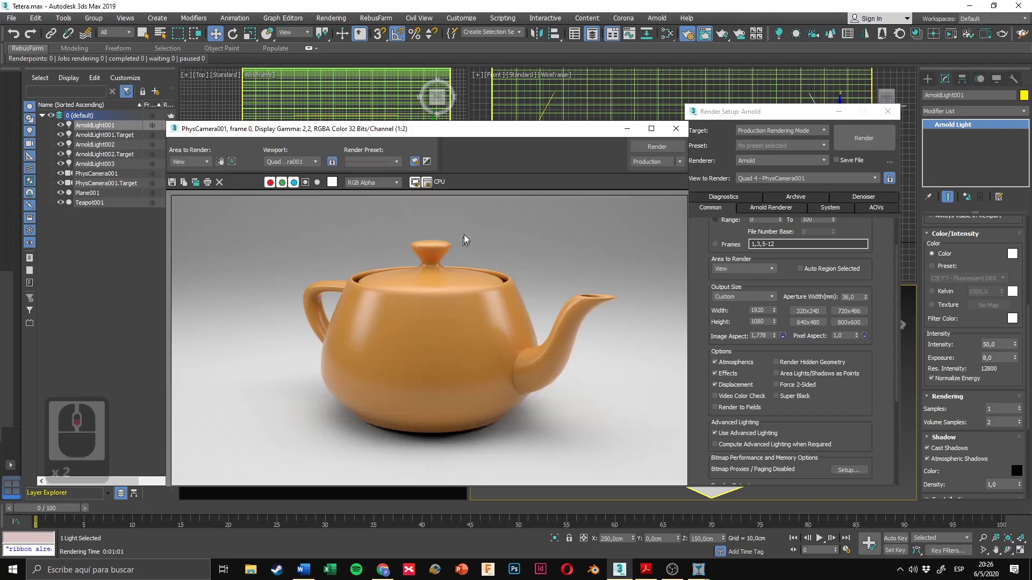
pyautogui.moveTo(472, 131)
pyautogui.mouseDown()
pyautogui.moveTo(460, 126)
pyautogui.moveTo(463, 134)
pyautogui.mouseUp()
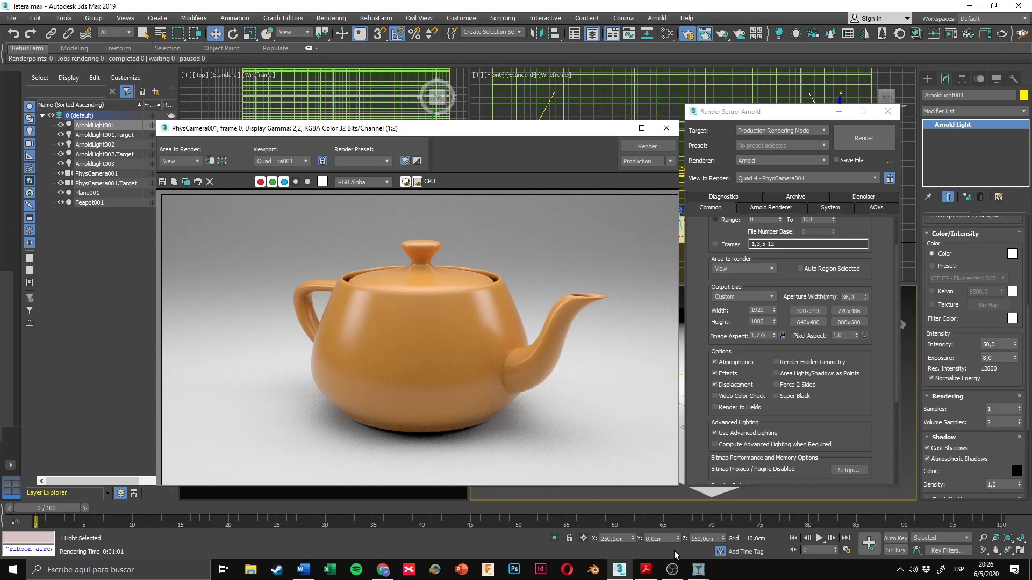
# Step: Switch to the image viewer and bring up the four 'Interior con ruido' images: Final, Luz directa, Luz indirecta and Ruido de material
pyautogui.moveTo(701, 567)
pyautogui.click(619, 539)
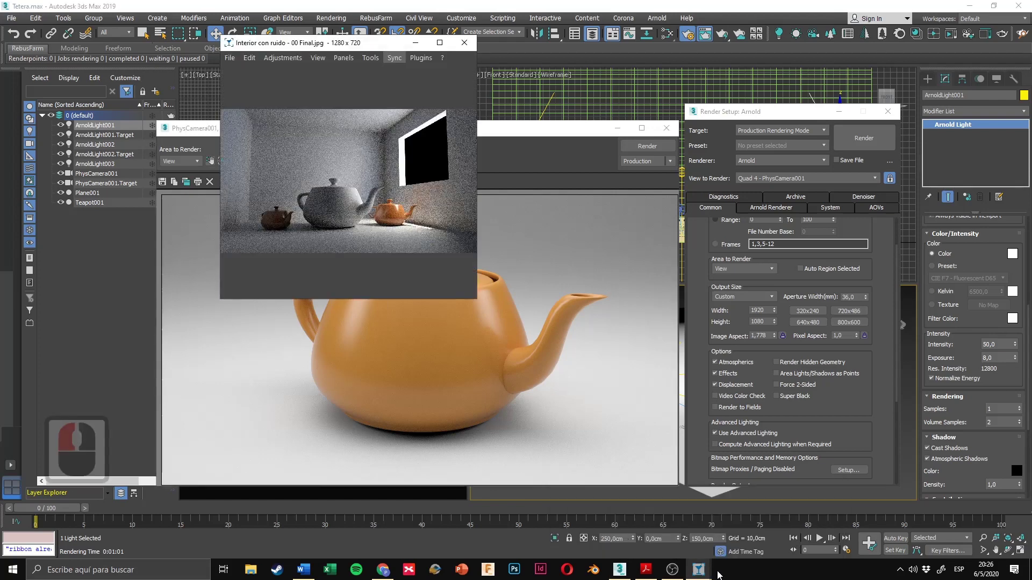
pyautogui.click(721, 532)
pyautogui.click(806, 532)
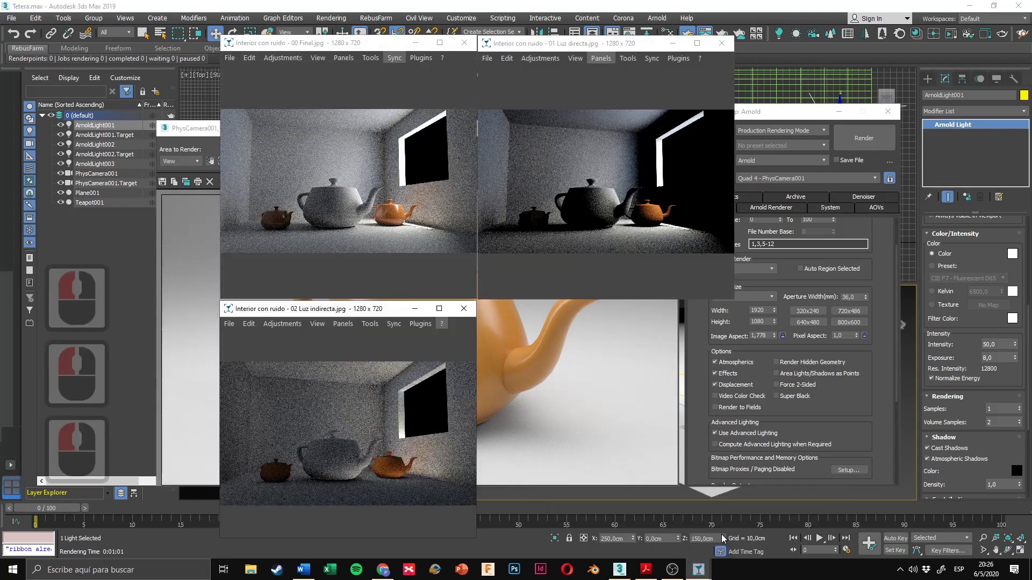
pyautogui.click(805, 530)
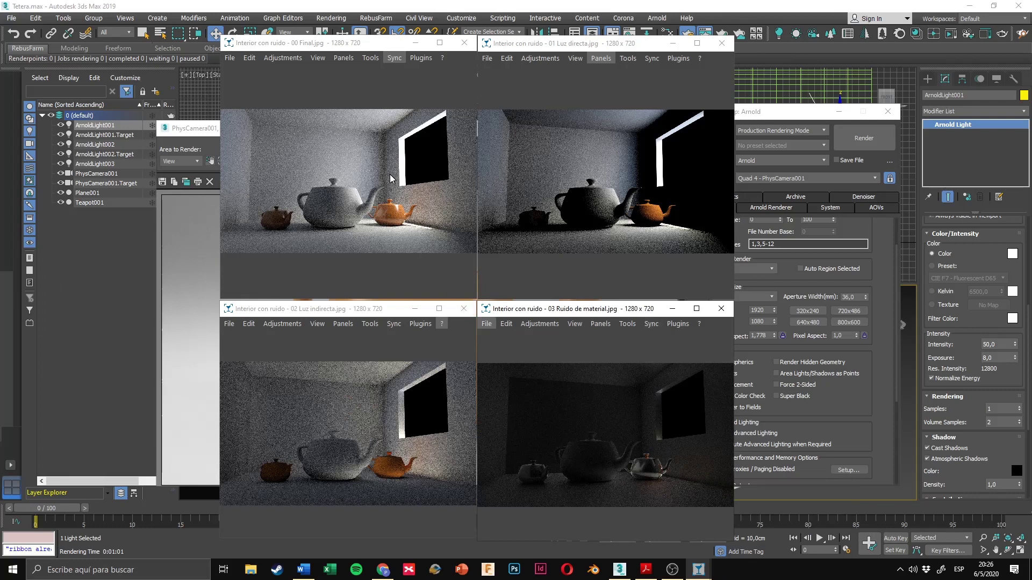
# Step: View the '00 Final' interior image full screen, compare its noisy and noise-free versions up close, and return to the noisy one
pyautogui.doubleClick(346, 189)
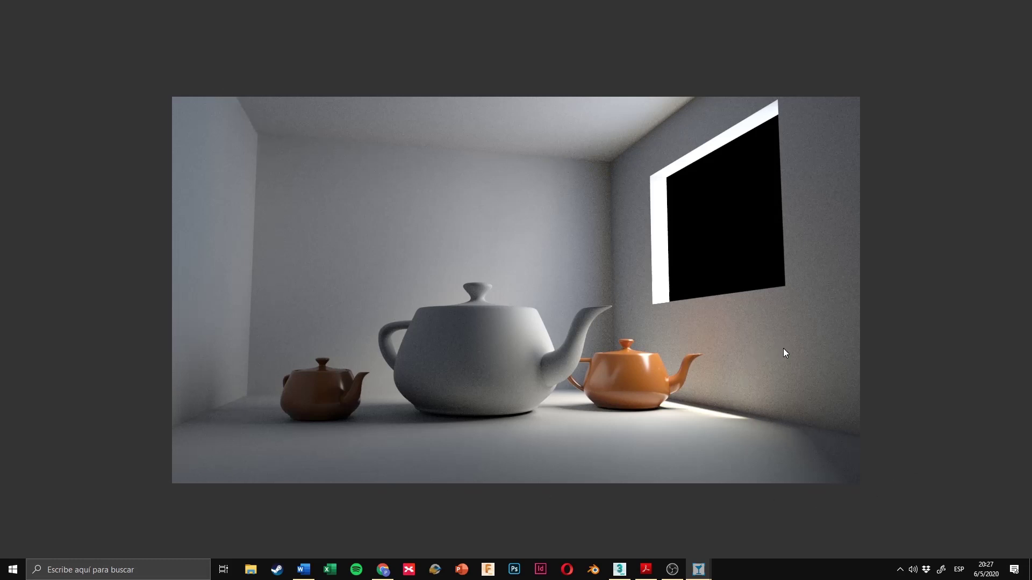
pyautogui.scroll(3, 784, 349)
pyautogui.scroll(-1, 586, 336)
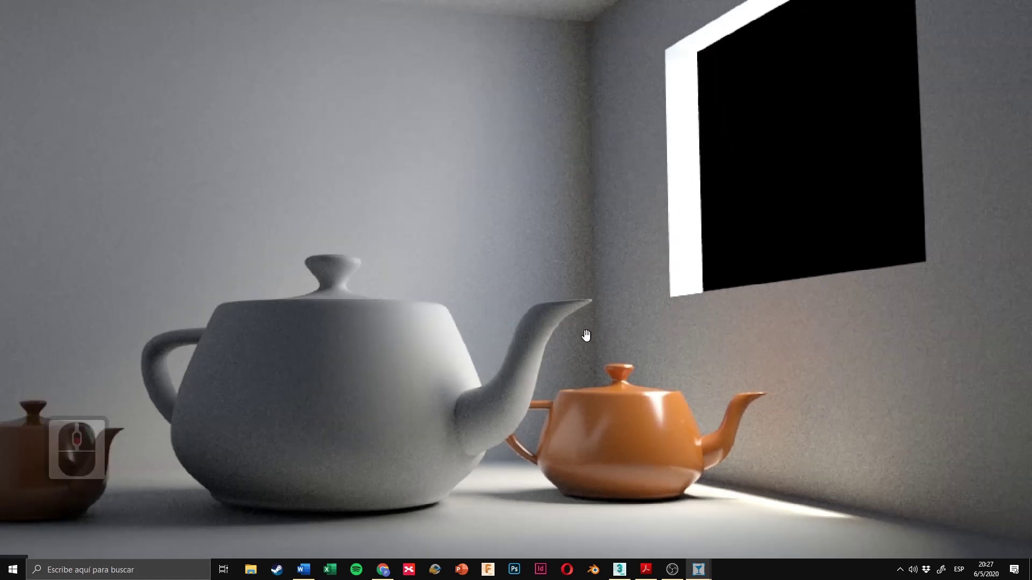
pyautogui.scroll(-6, 586, 335)
pyautogui.doubleClick(640, 257)
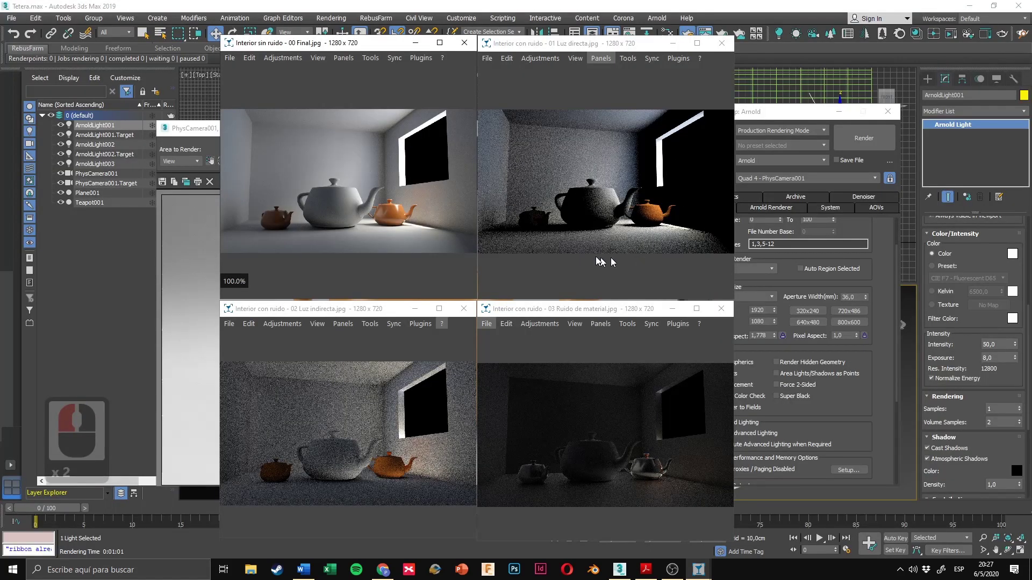
pyautogui.click(382, 182)
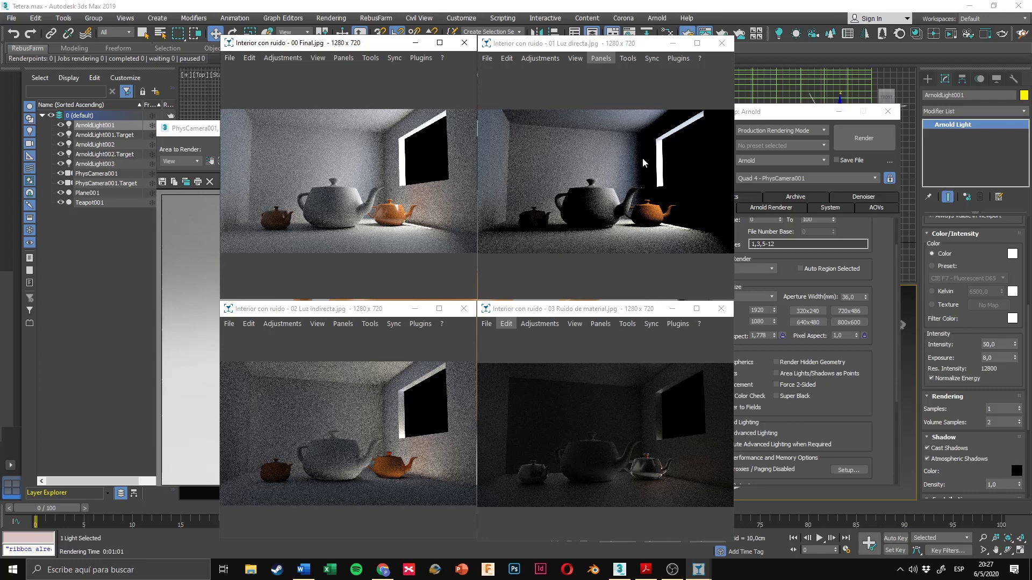
# Step: Inspect the noise in the '01 Luz directa' image at full screen, and fit it back into its window
pyautogui.doubleClick(621, 153)
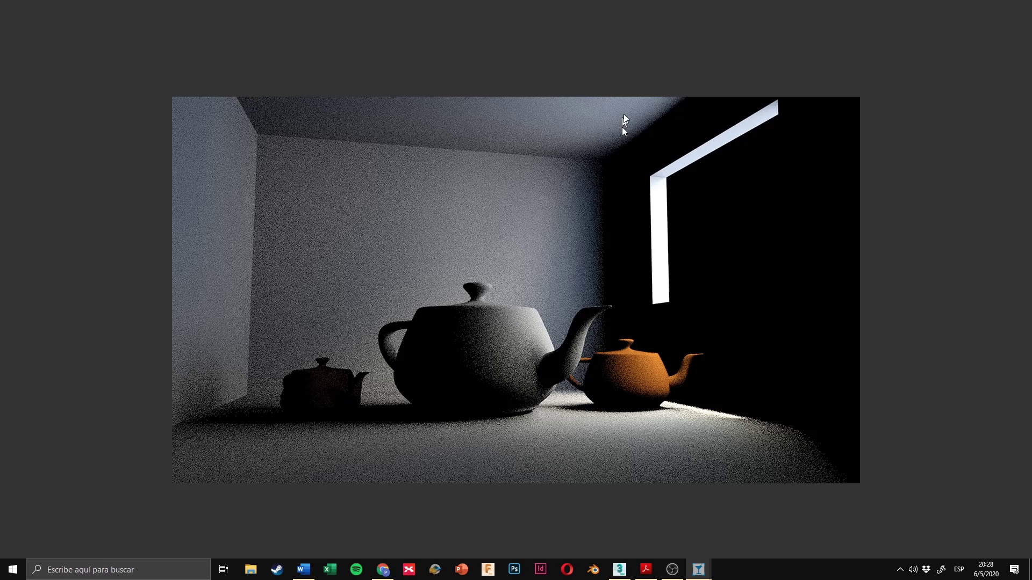
pyautogui.scroll(3, 256, 281)
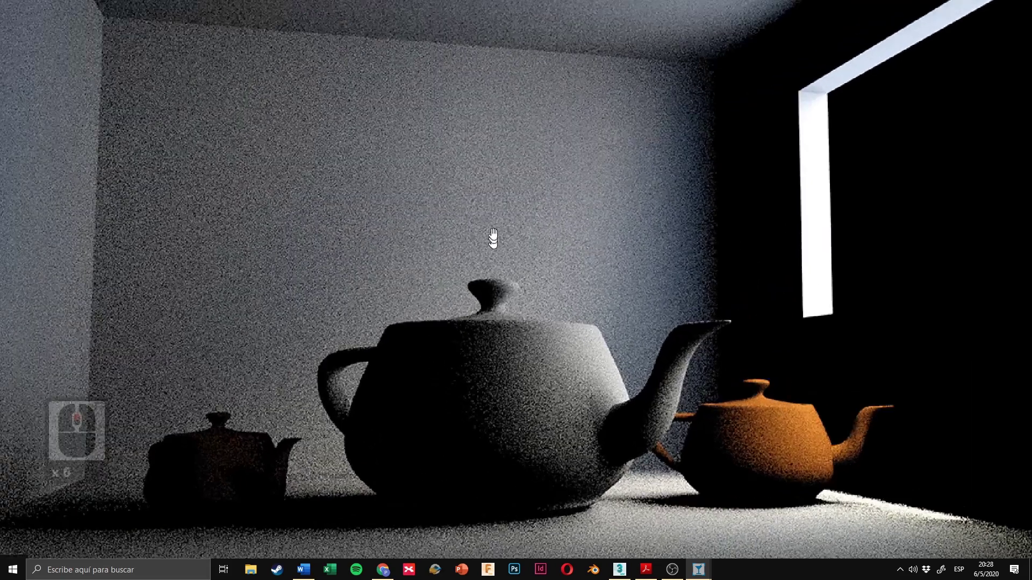
pyautogui.scroll(-5, 532, 254)
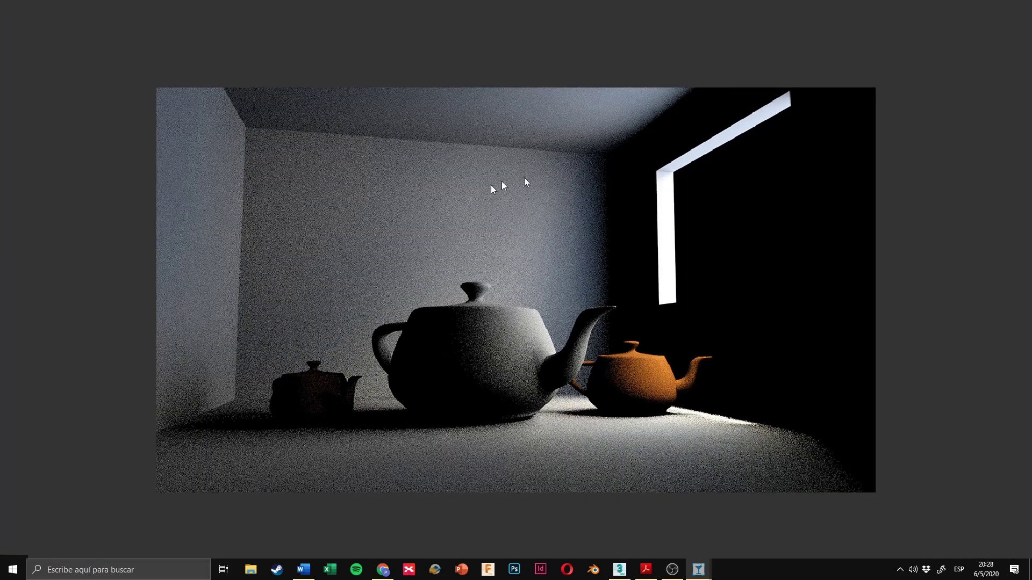
pyautogui.scroll(2, 548, 359)
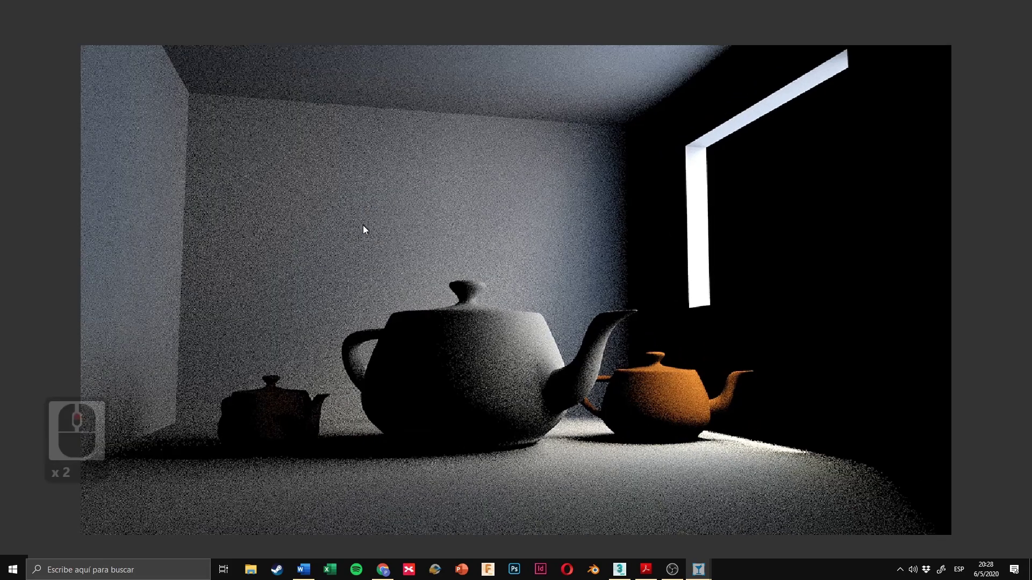
pyautogui.doubleClick(436, 341)
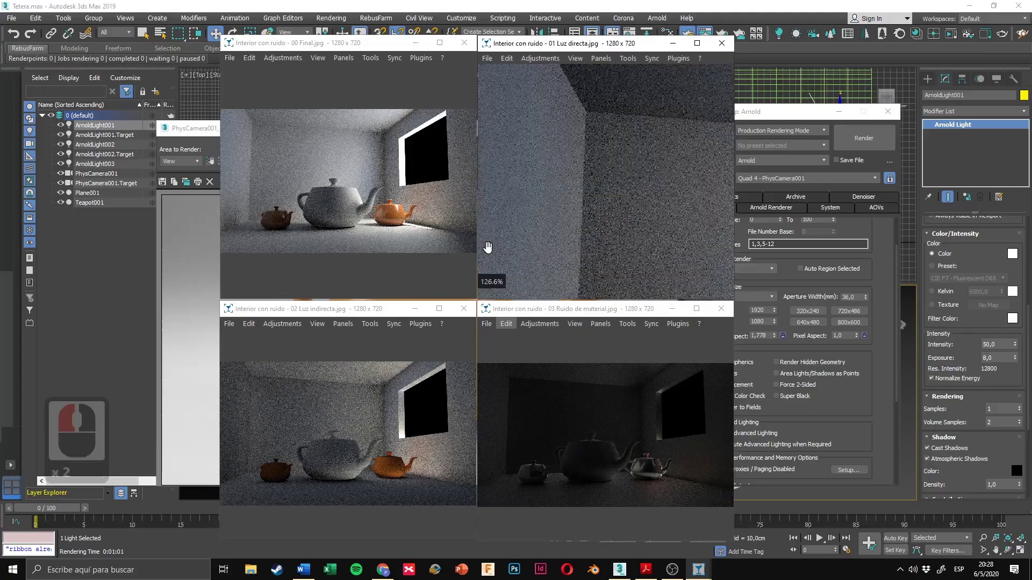
pyautogui.scroll(-3, 570, 200)
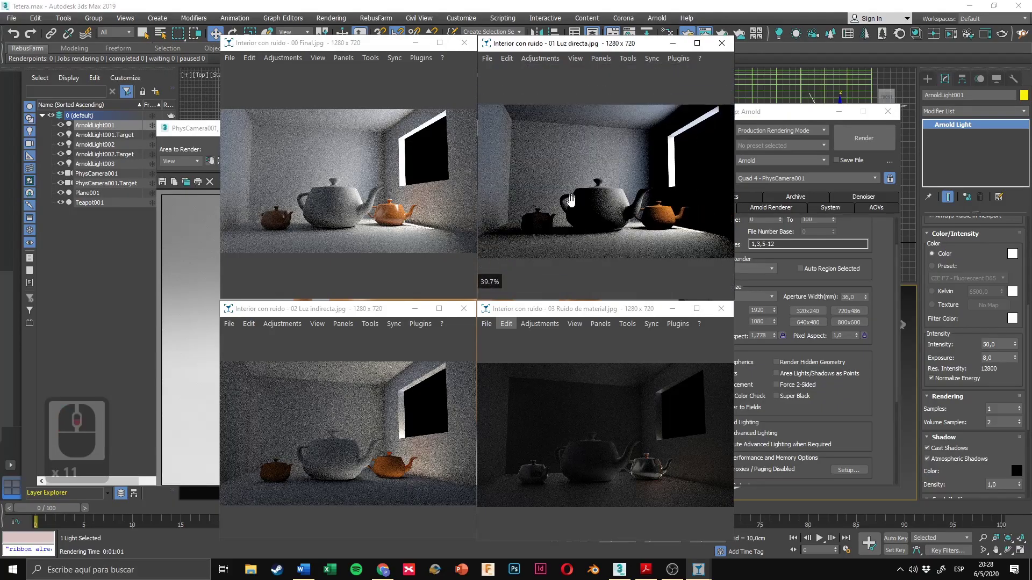
# Step: Inspect the noise in the '02 Luz indirecta' image at full screen, and recentre and fit it in its window
pyautogui.doubleClick(370, 414)
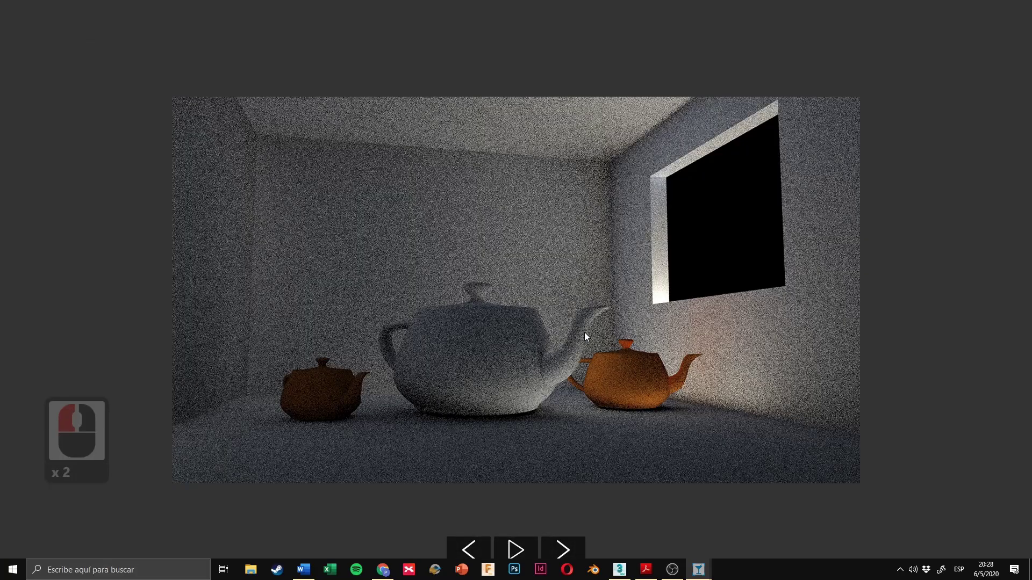
pyautogui.scroll(2, 519, 360)
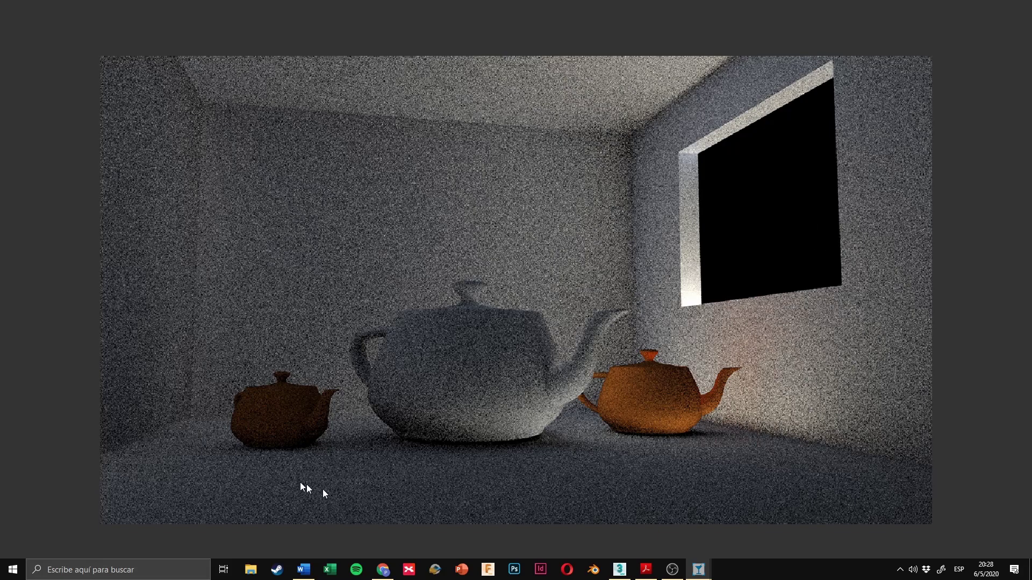
pyautogui.doubleClick(521, 272)
pyautogui.scroll(-4, 342, 383)
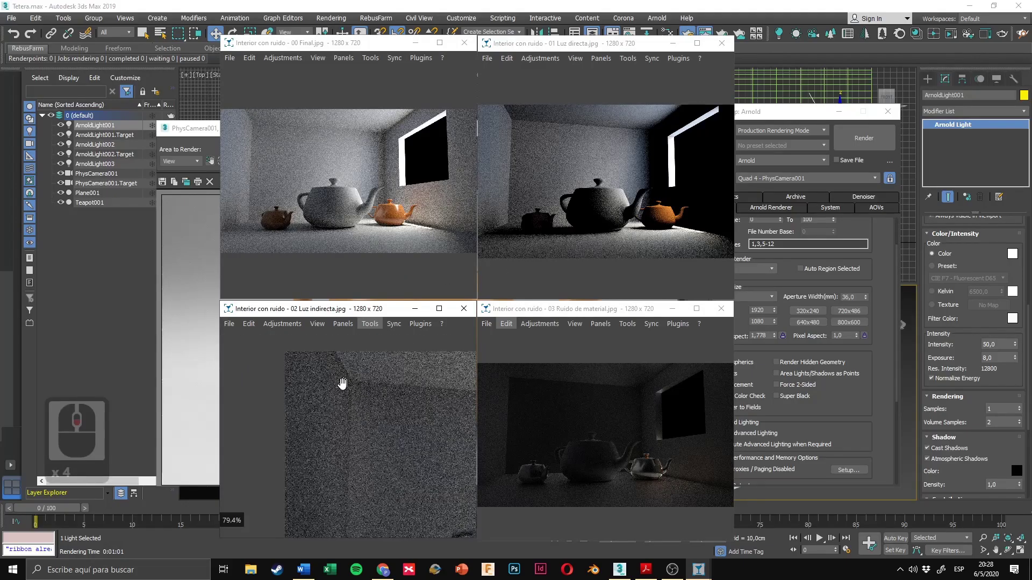
pyautogui.scroll(-2, 344, 384)
pyautogui.moveTo(404, 428); pyautogui.dragTo(341, 389)
pyautogui.scroll(-2, 395, 389)
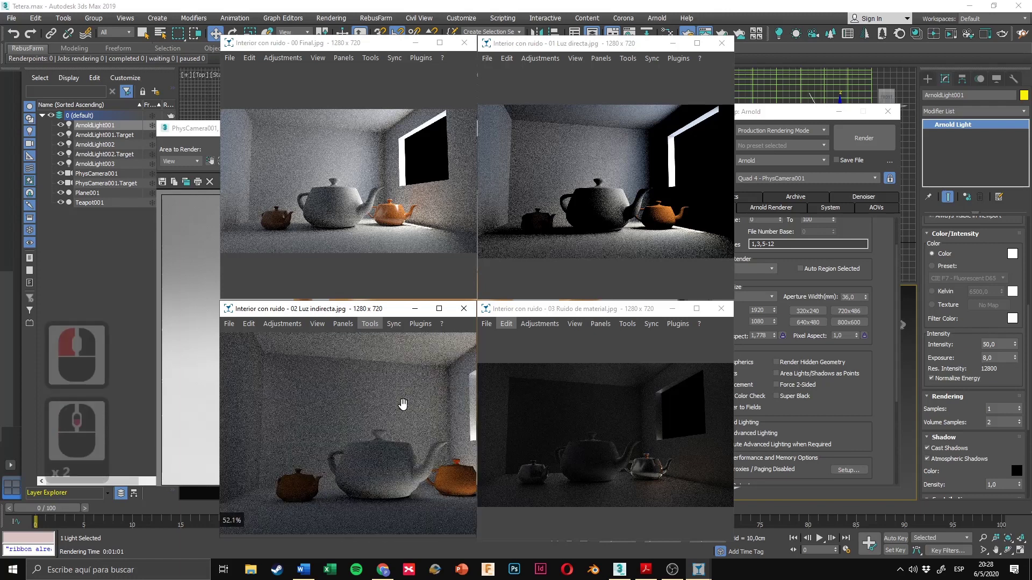
pyautogui.scroll(-3, 398, 408)
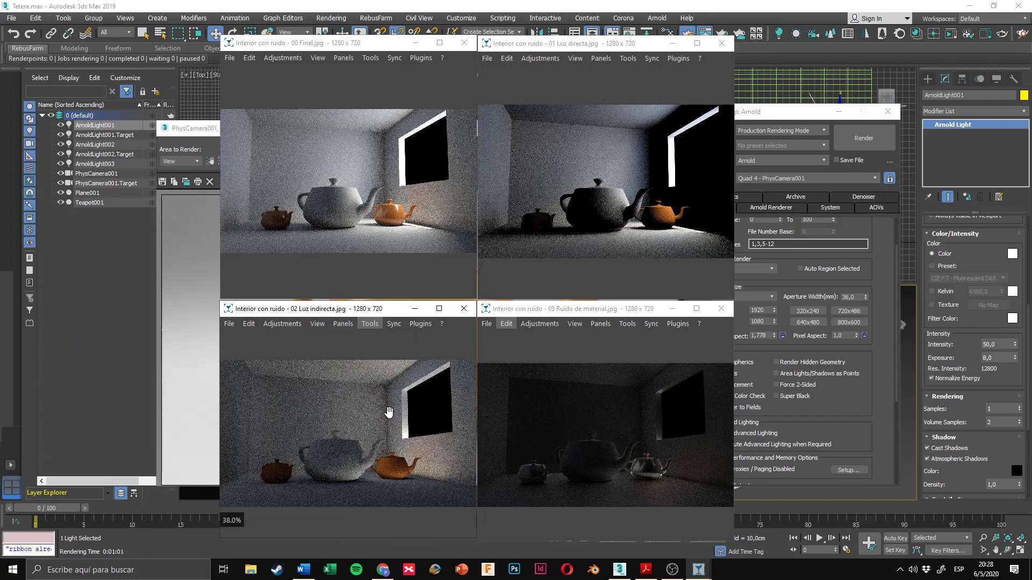
# Step: Inspect the noise in the '03 Ruido de material' image at full screen, and return to the four image windows
pyautogui.click(597, 205)
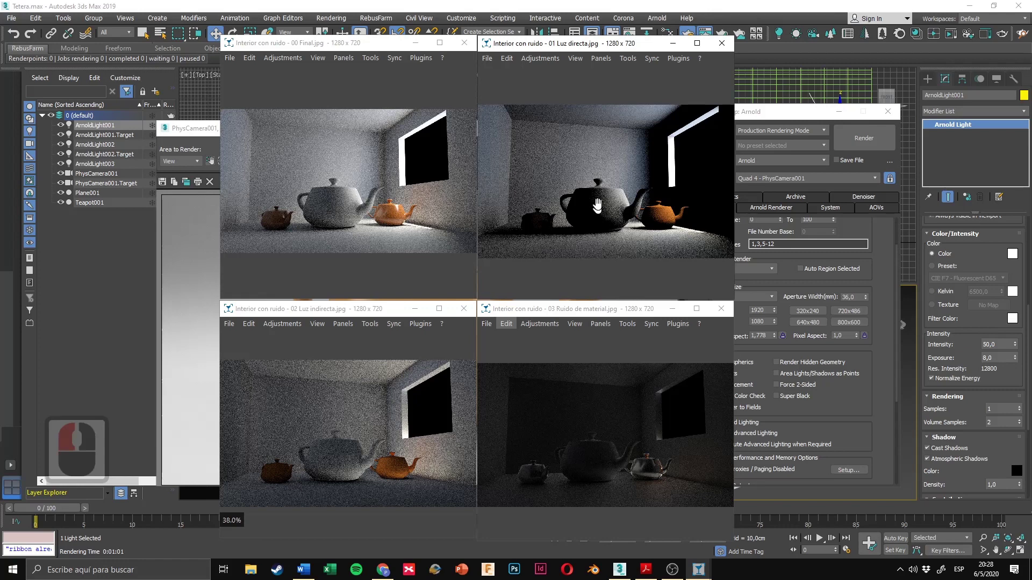
pyautogui.click(406, 402)
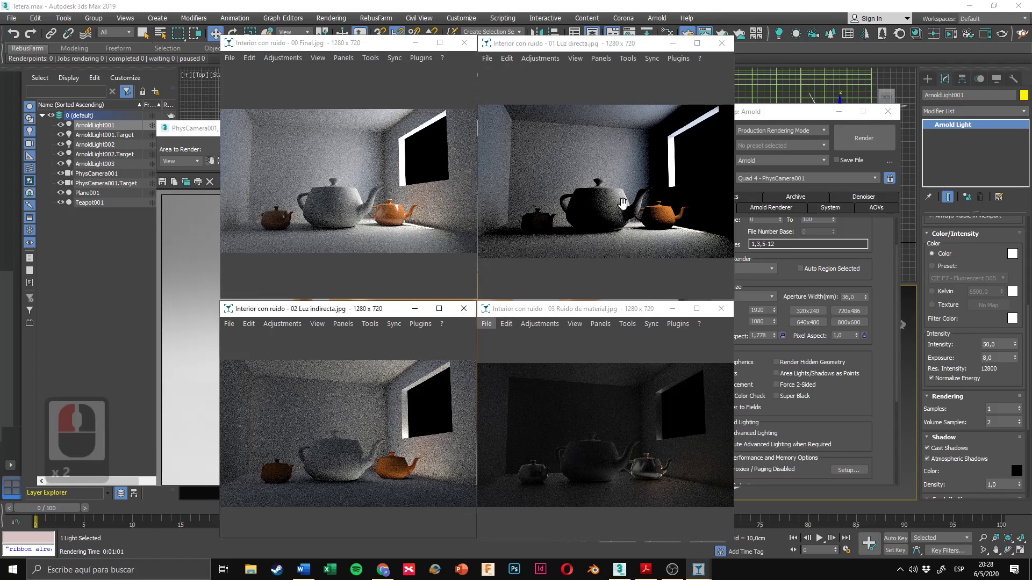
pyautogui.click(519, 310)
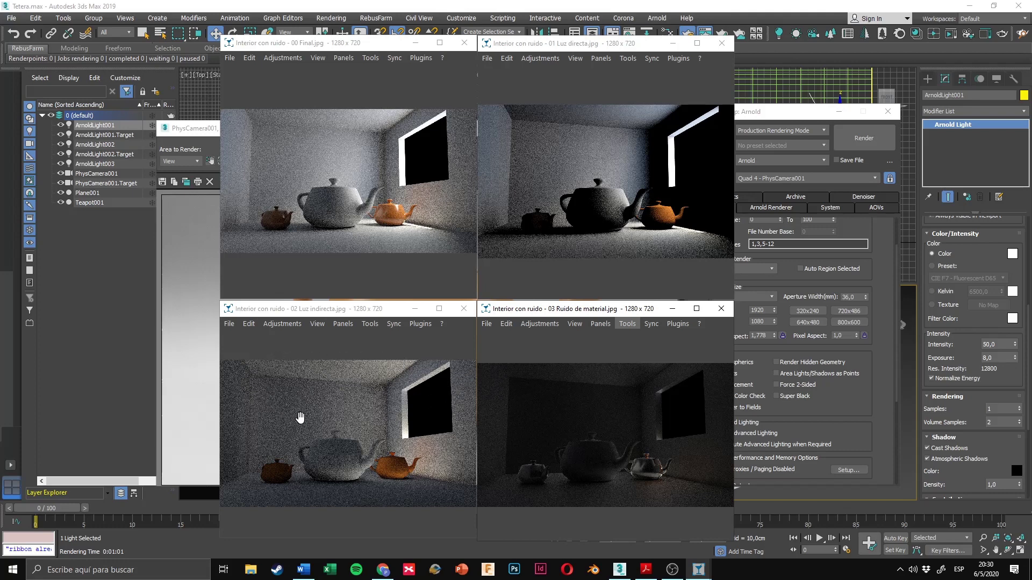
pyautogui.doubleClick(625, 418)
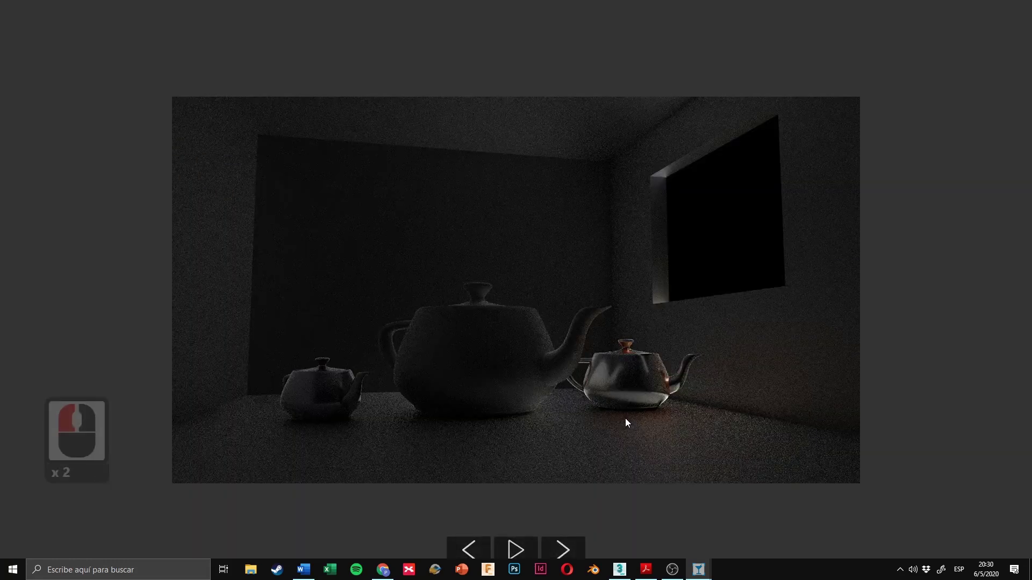
pyautogui.scroll(4, 627, 413)
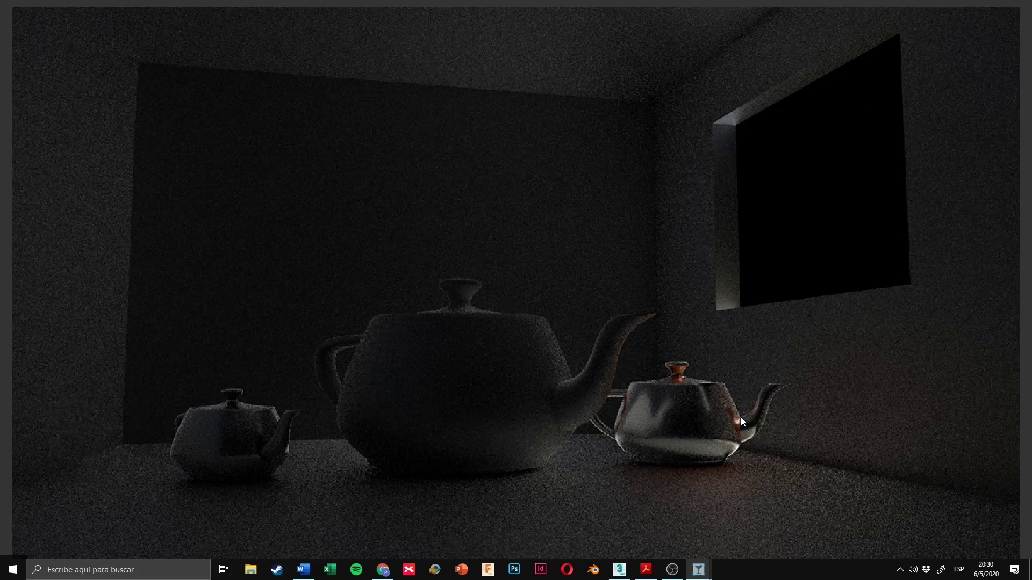
pyautogui.doubleClick(622, 412)
pyautogui.scroll(2, 708, 424)
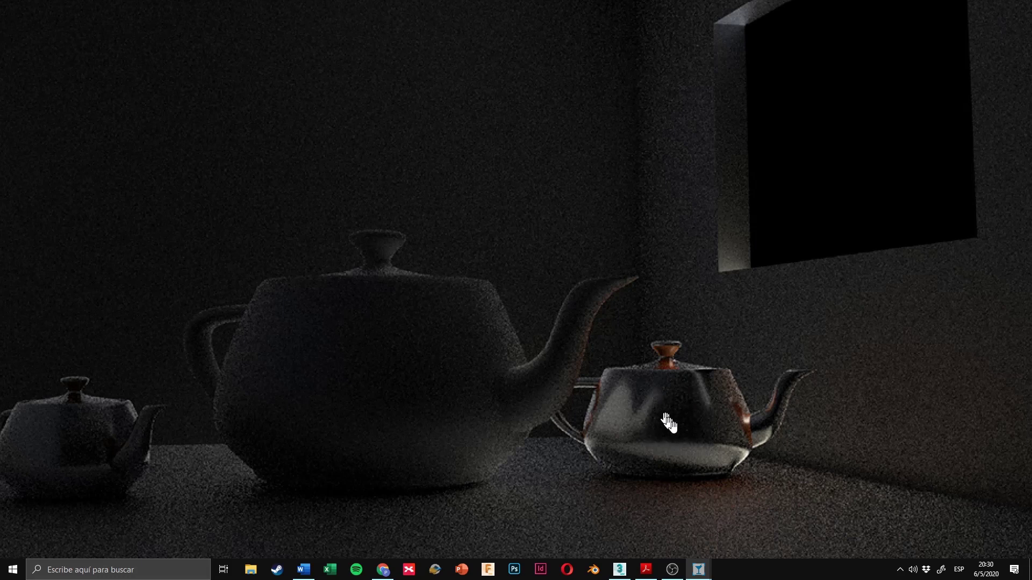
pyautogui.scroll(-9, 669, 424)
pyautogui.doubleClick(583, 268)
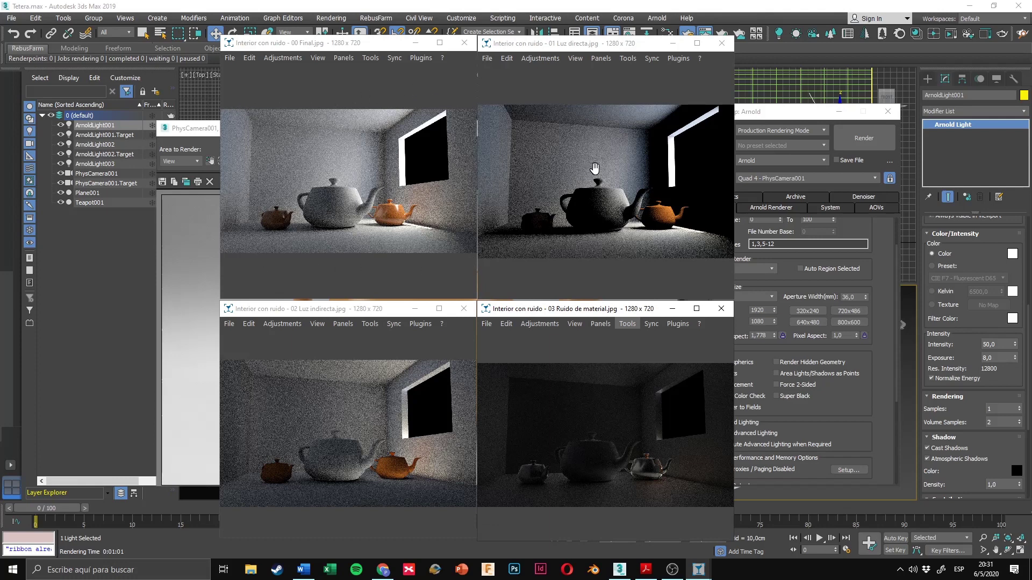
# Step: Compare the noise in the 'Luz directa', 'Luz indirecta' and 'Ruido de material' images side by side
pyautogui.click(595, 170)
pyautogui.click(380, 367)
pyautogui.click(588, 362)
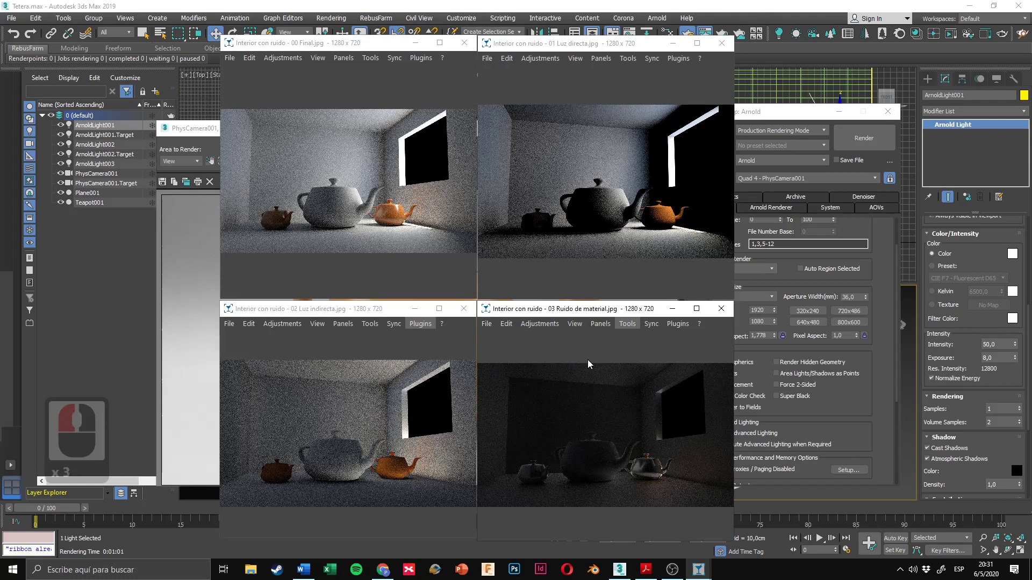
pyautogui.click(602, 215)
pyautogui.click(380, 388)
pyautogui.click(554, 383)
pyautogui.click(599, 228)
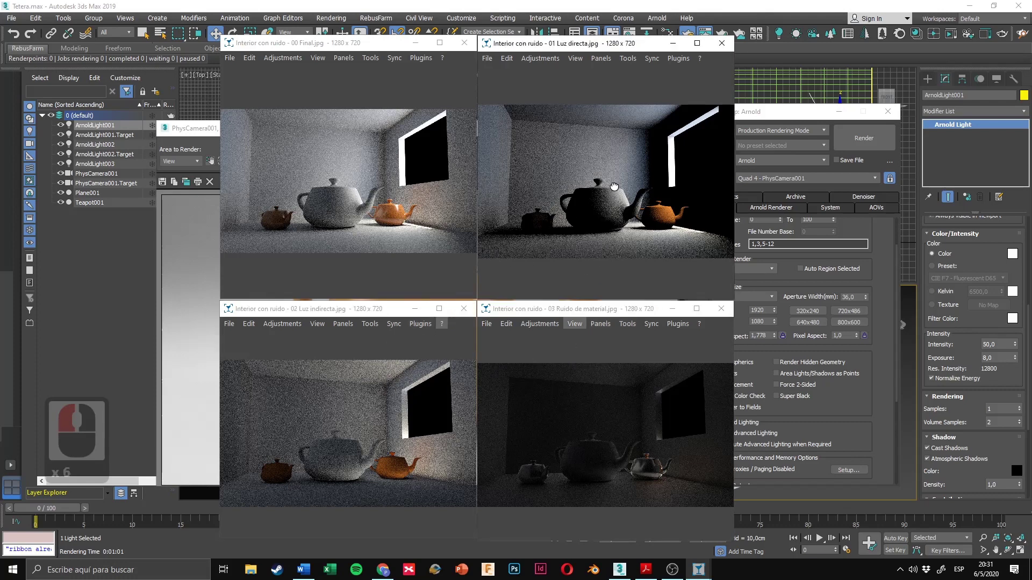
pyautogui.click(385, 410)
pyautogui.click(591, 414)
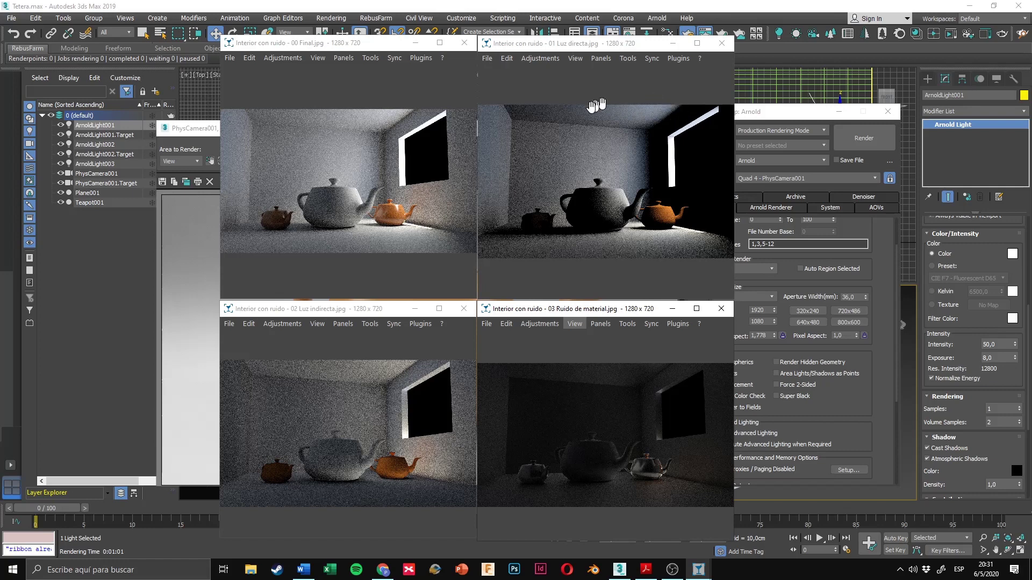
# Step: Bring up the 'Interior sin ruido' version of '01 Luz directa' and examine it at full screen before returning to its window
pyautogui.click(612, 189)
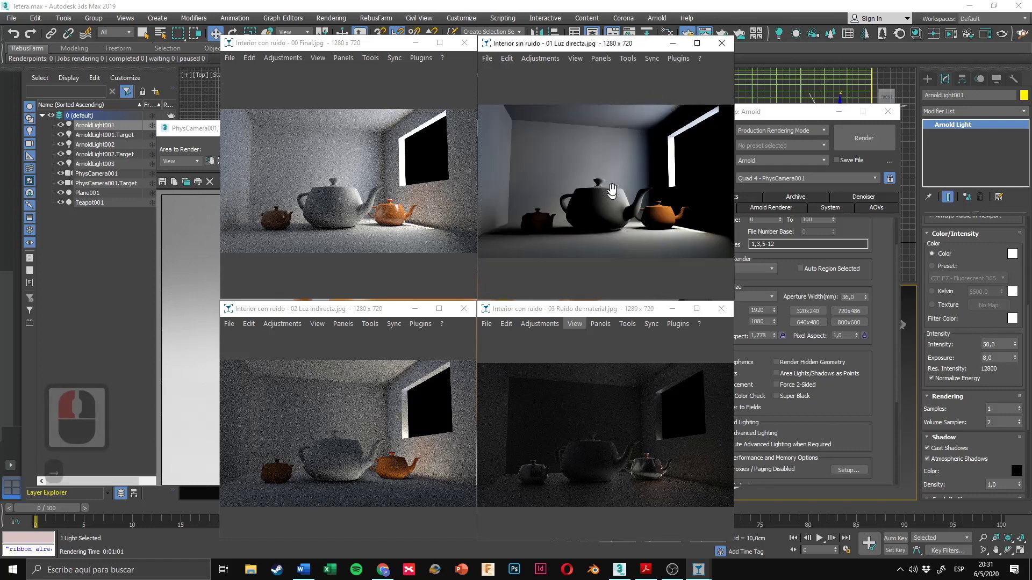
pyautogui.doubleClick(594, 173)
pyautogui.scroll(10, 530, 278)
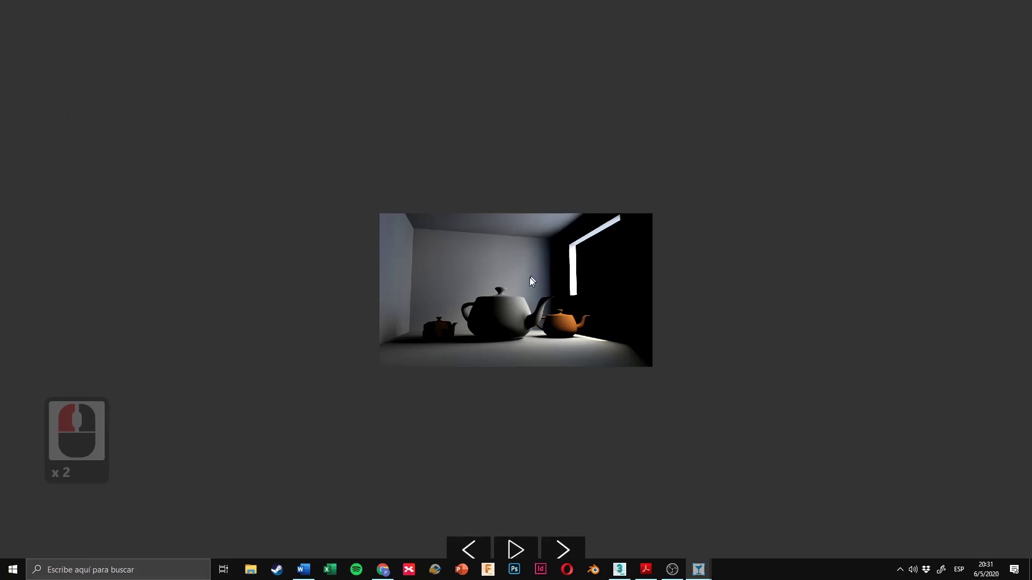
pyautogui.scroll(3, 530, 284)
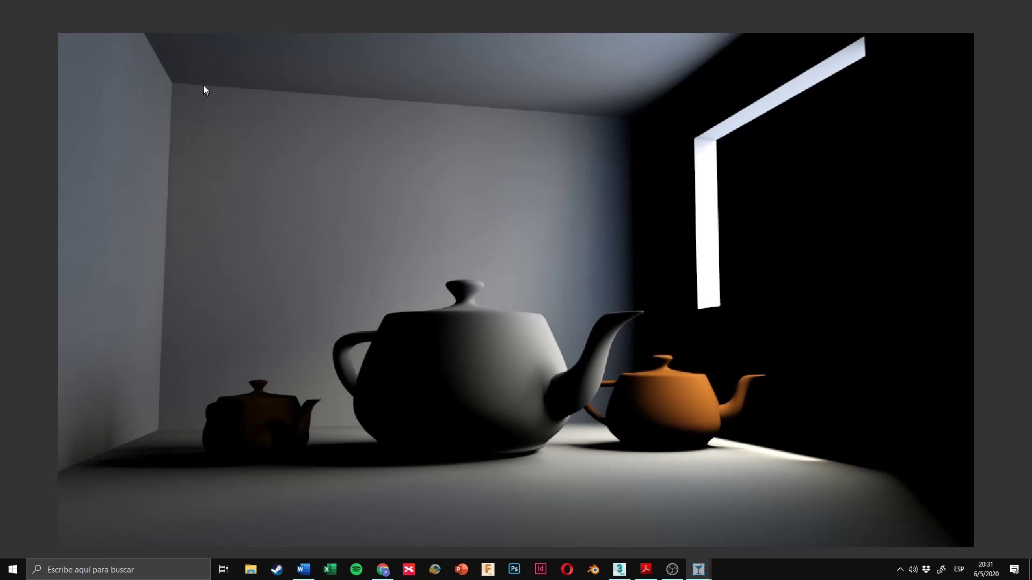
pyautogui.doubleClick(566, 190)
pyautogui.scroll(-11, 618, 183)
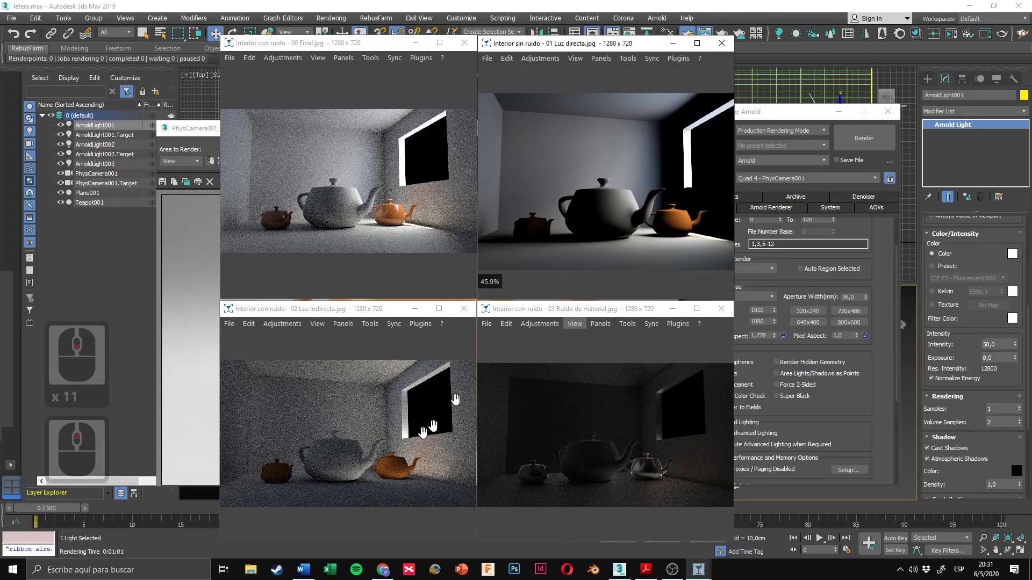
# Step: Open '02 Luz indirecta' full screen, switch it to its 'Interior sin ruido' version, and return to its window
pyautogui.doubleClick(359, 403)
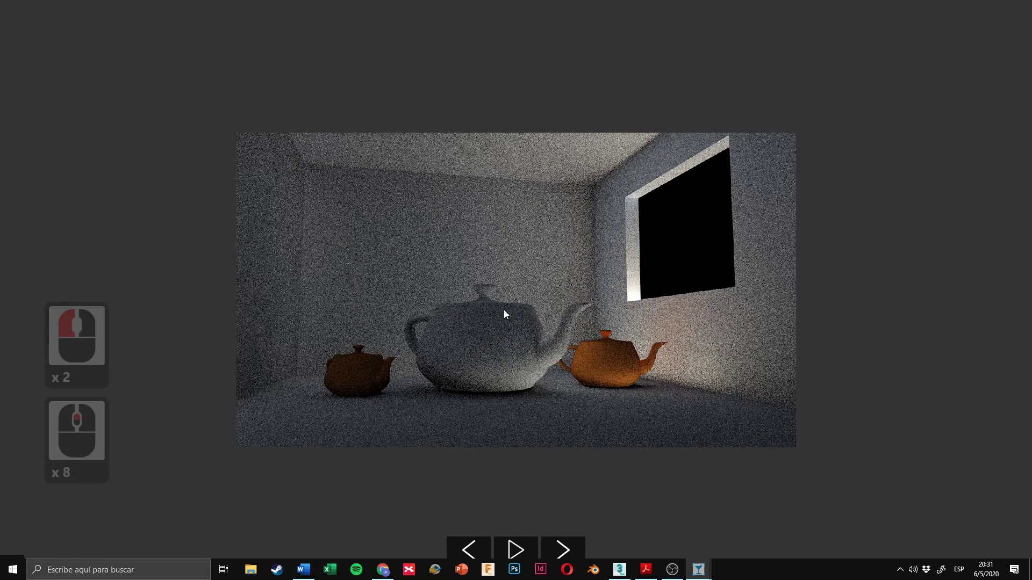
pyautogui.scroll(3, 504, 310)
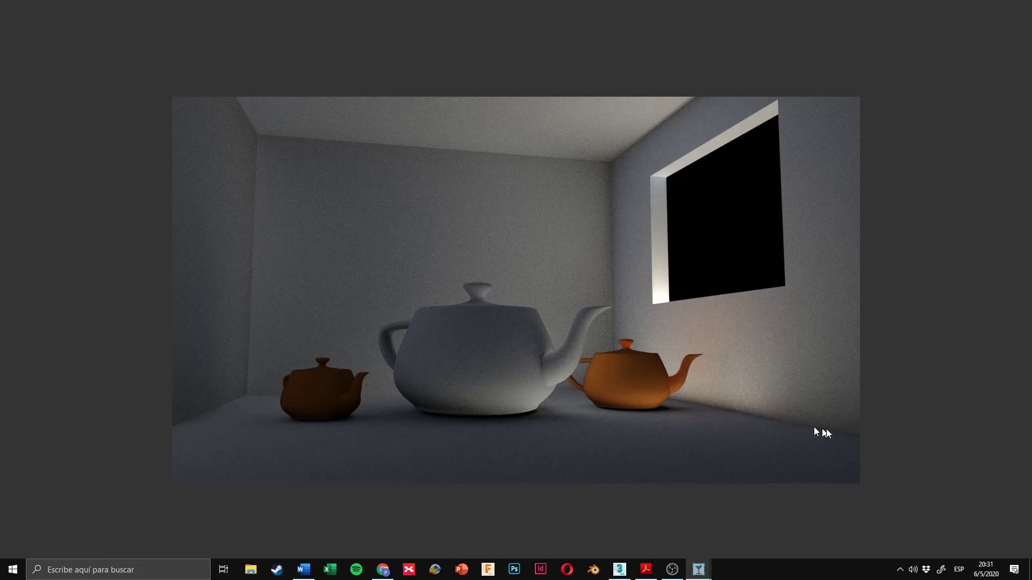
pyautogui.doubleClick(577, 255)
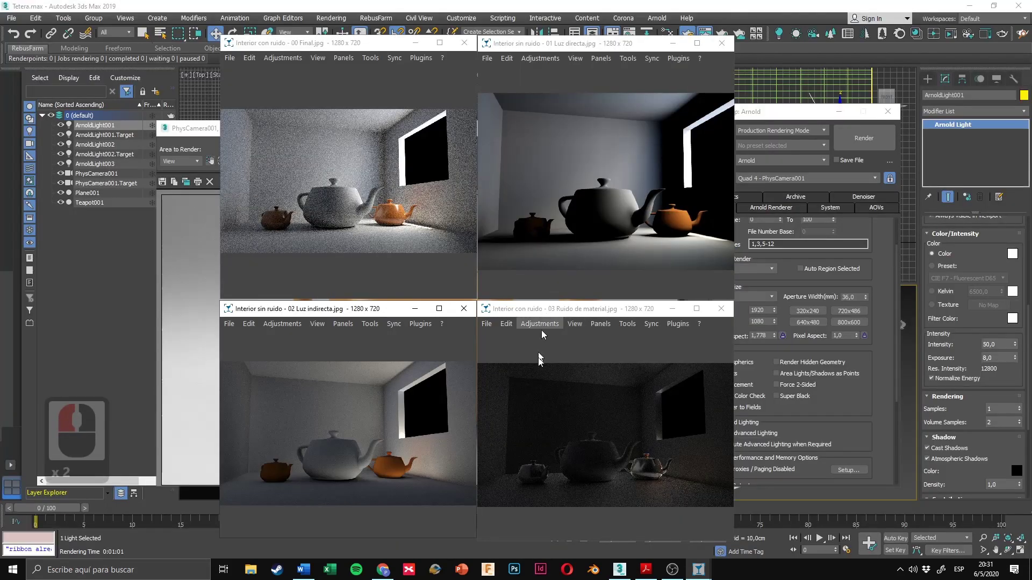
# Step: View '03 Ruido de material' full screen, switch it to its 'Interior sin ruido' version, and reposition it in its window
pyautogui.doubleClick(583, 399)
pyautogui.scroll(2, 584, 399)
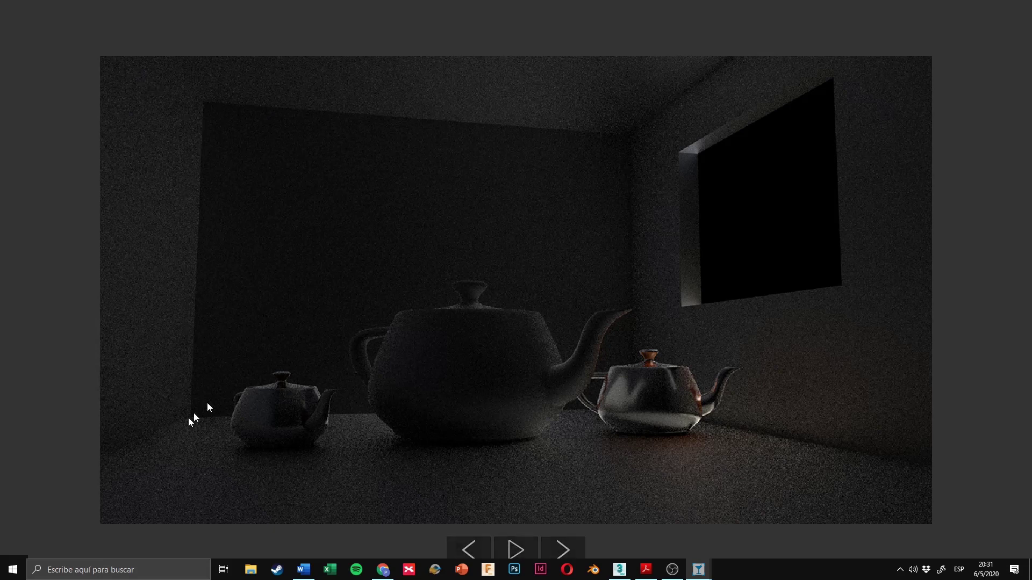
pyautogui.click(227, 385)
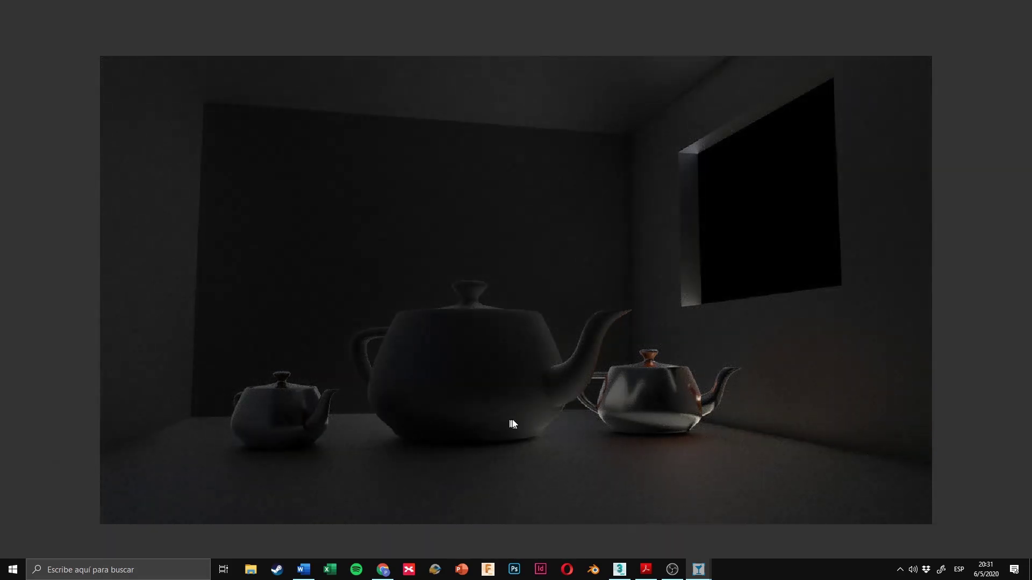
pyautogui.doubleClick(591, 245)
pyautogui.doubleClick(574, 403)
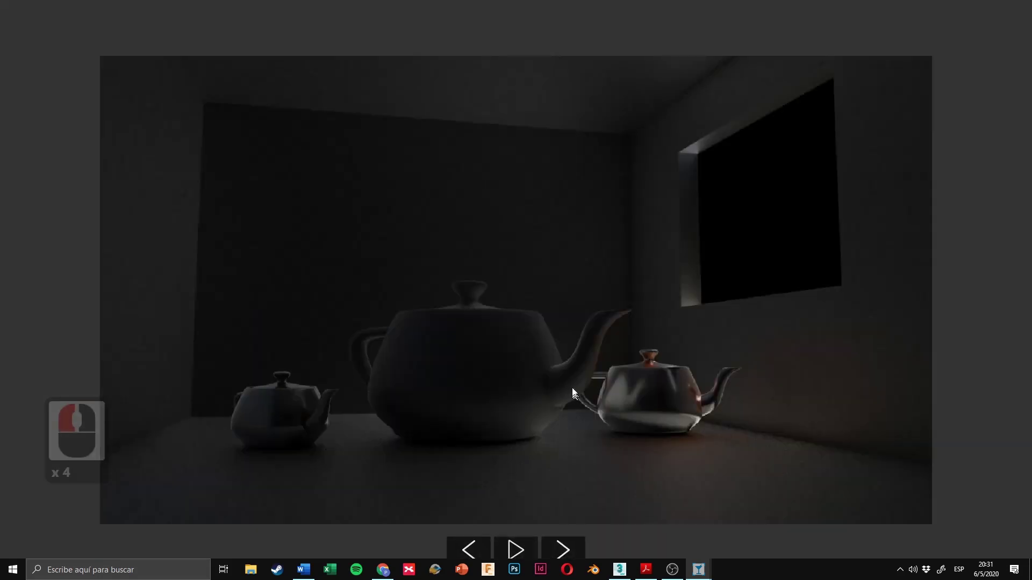
pyautogui.doubleClick(596, 266)
pyautogui.scroll(-9, 564, 407)
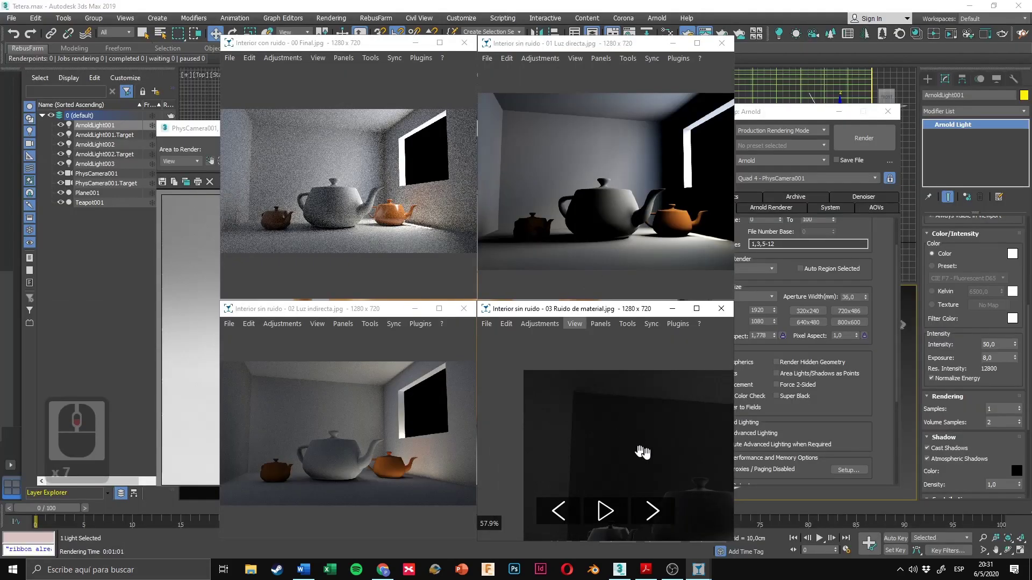
pyautogui.moveTo(645, 455); pyautogui.dragTo(576, 385)
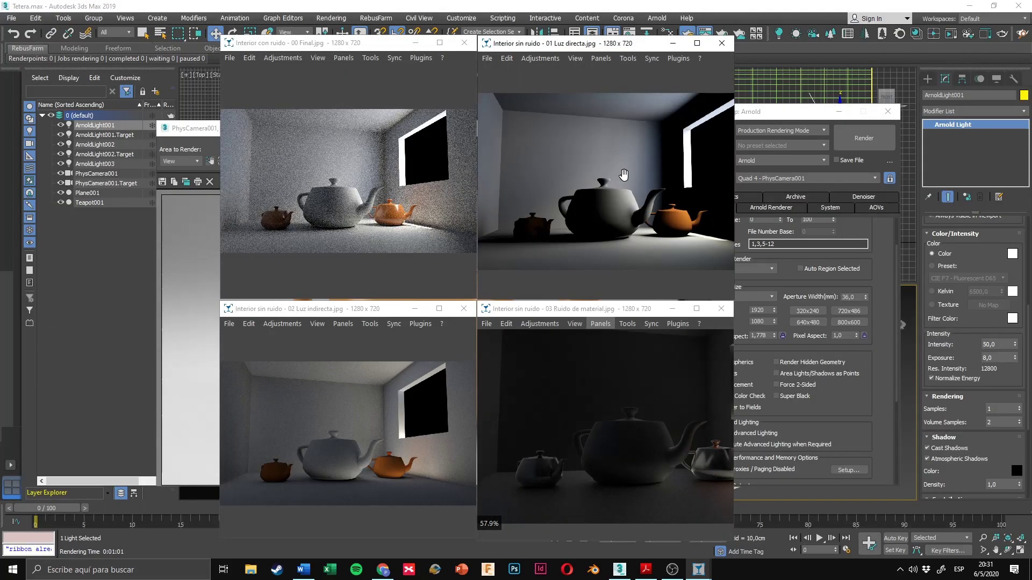
# Step: Examine the noise-free '01 Luz directa' image again at full screen, and return to its window
pyautogui.doubleClick(626, 211)
pyautogui.scroll(2, 492, 295)
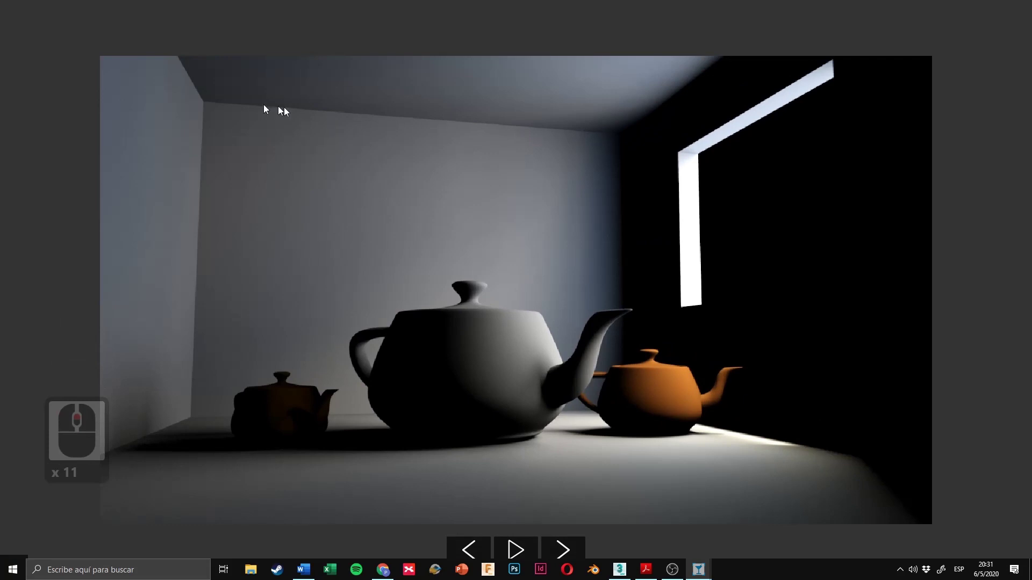
pyautogui.doubleClick(595, 240)
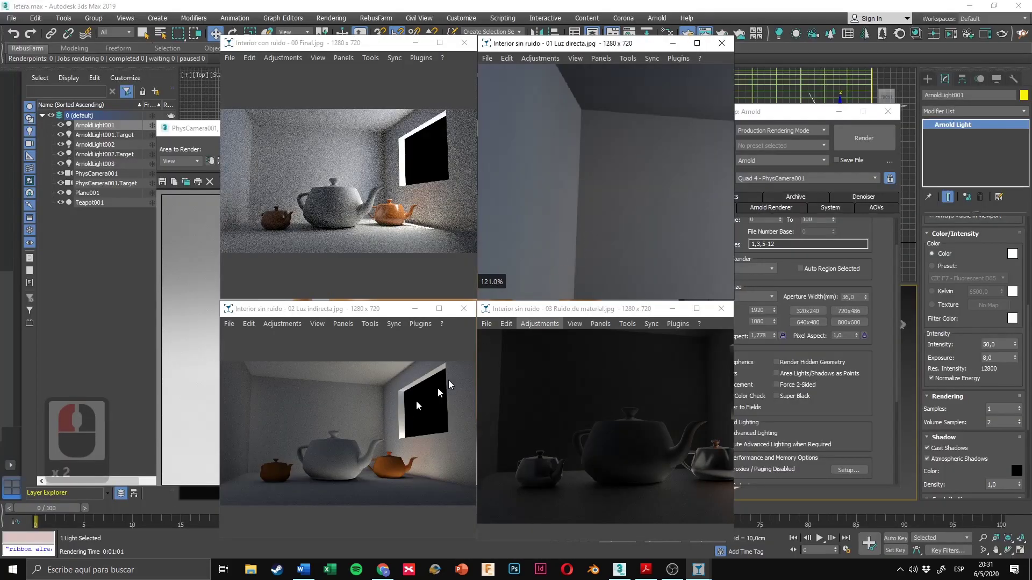
# Step: Examine the noise-free '02 Luz indirecta' image at full screen, and fit both light images back into their windows
pyautogui.doubleClick(357, 416)
pyautogui.scroll(3, 530, 265)
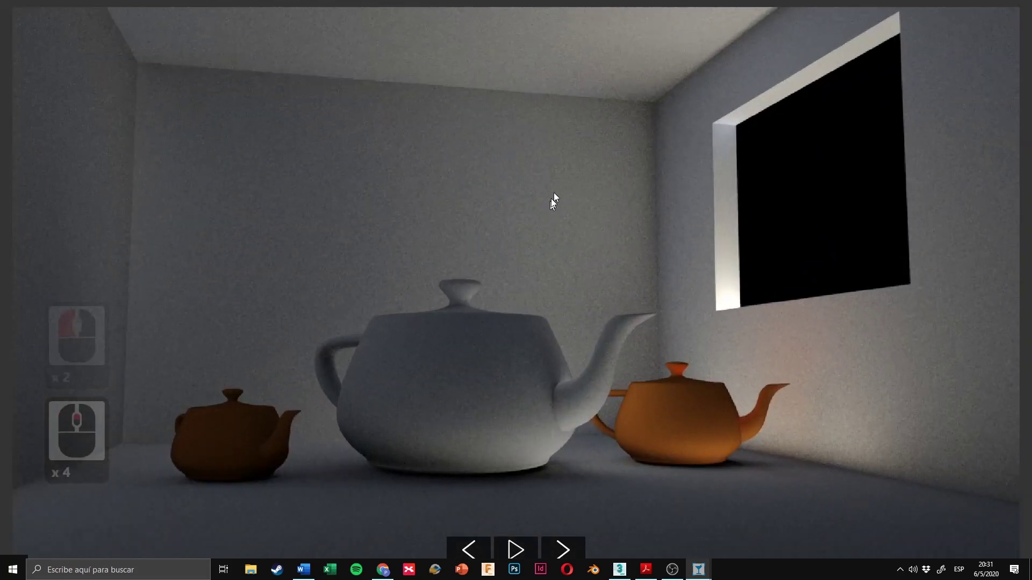
pyautogui.scroll(-3, 595, 378)
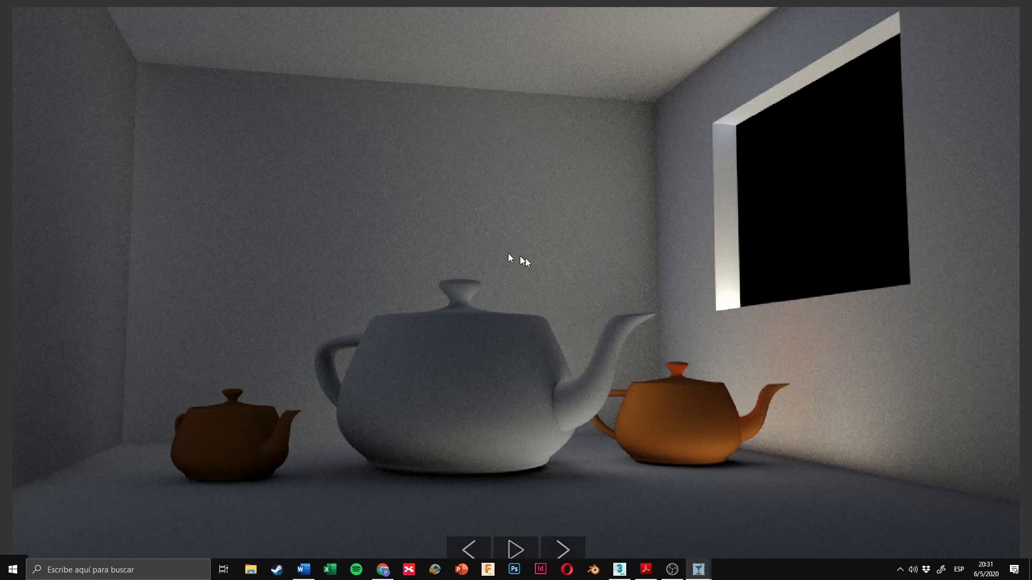
pyautogui.doubleClick(518, 260)
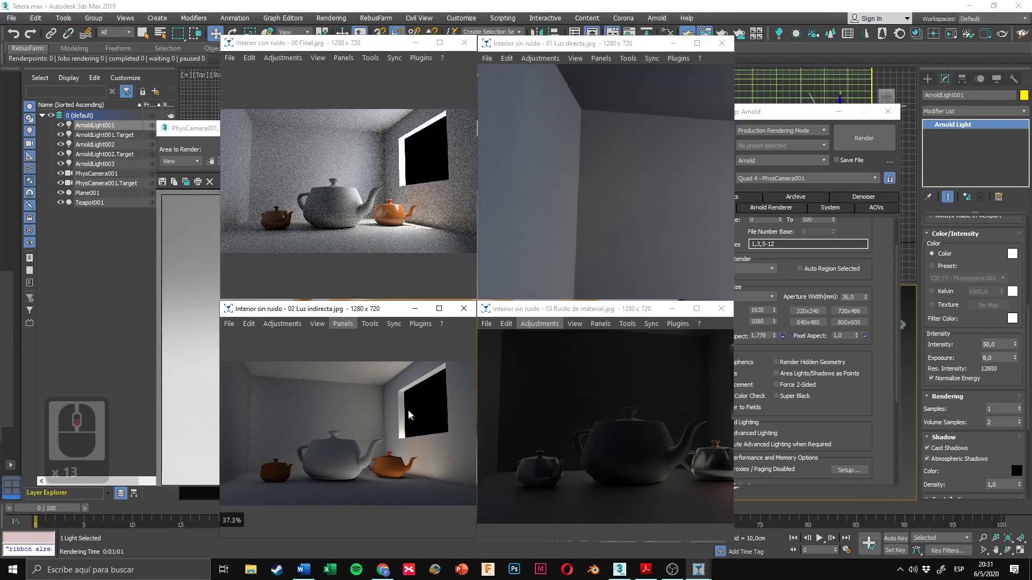
pyautogui.scroll(5, 608, 286)
pyautogui.scroll(-5, 577, 202)
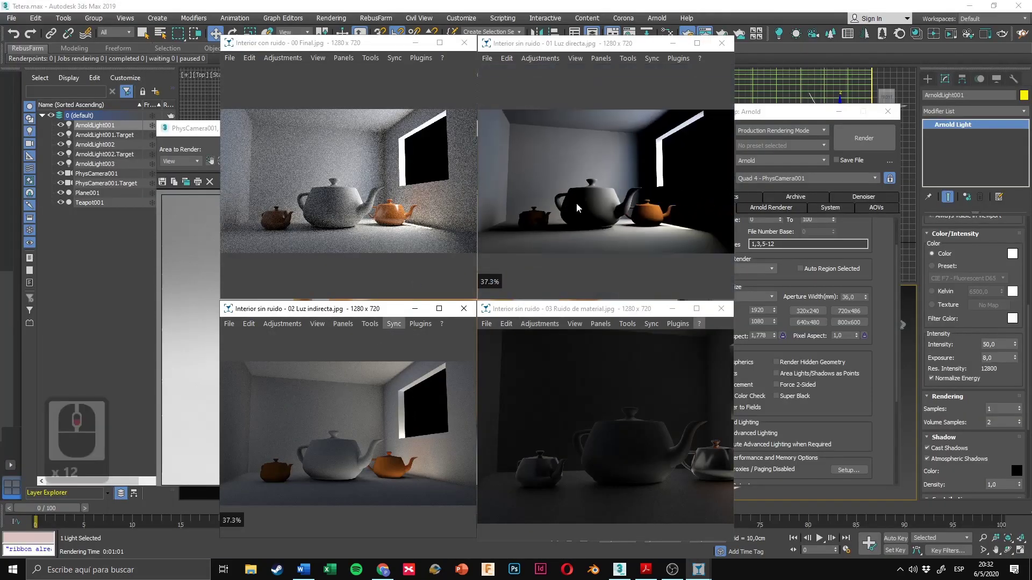
# Step: Fit the whole noise-free '03 Ruido de material' image in its window
pyautogui.click(591, 361)
pyautogui.scroll(-5, 591, 361)
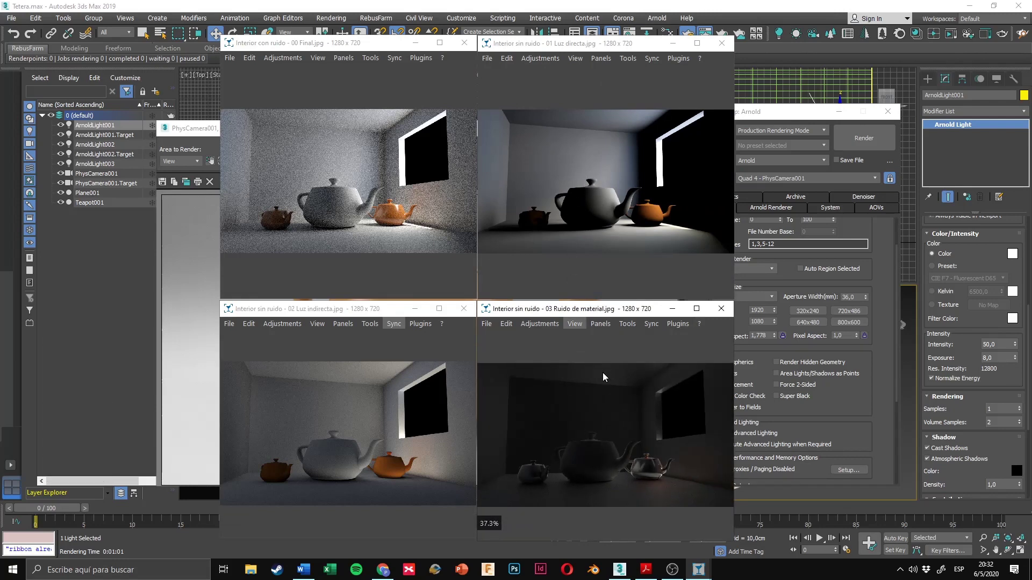
pyautogui.click(604, 210)
# Step: Move the Render Setup window aside in 3ds Max and bring the four interior image windows back to the front
pyautogui.moveTo(777, 119); pyautogui.dragTo(813, 108)
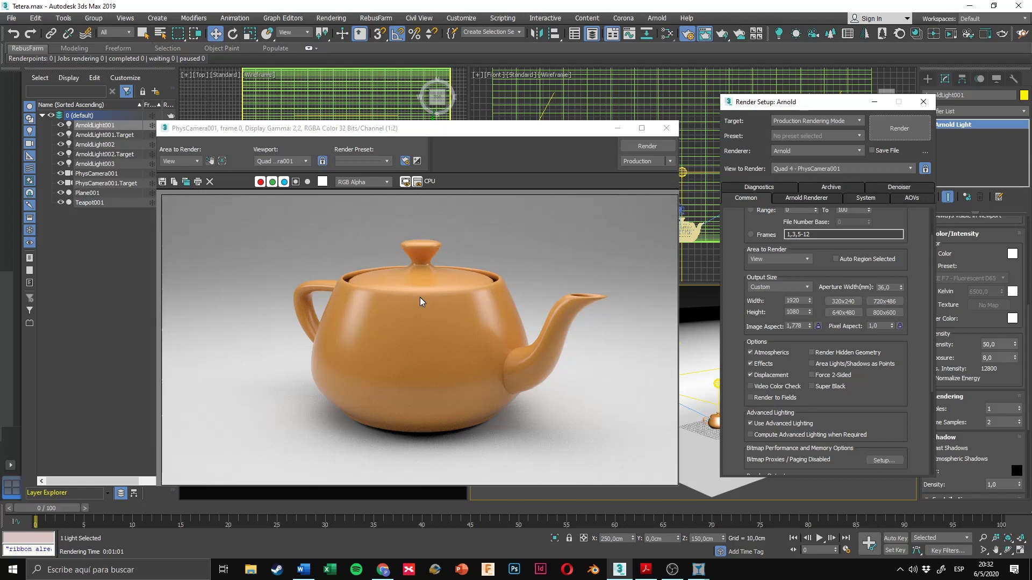
pyautogui.click(696, 569)
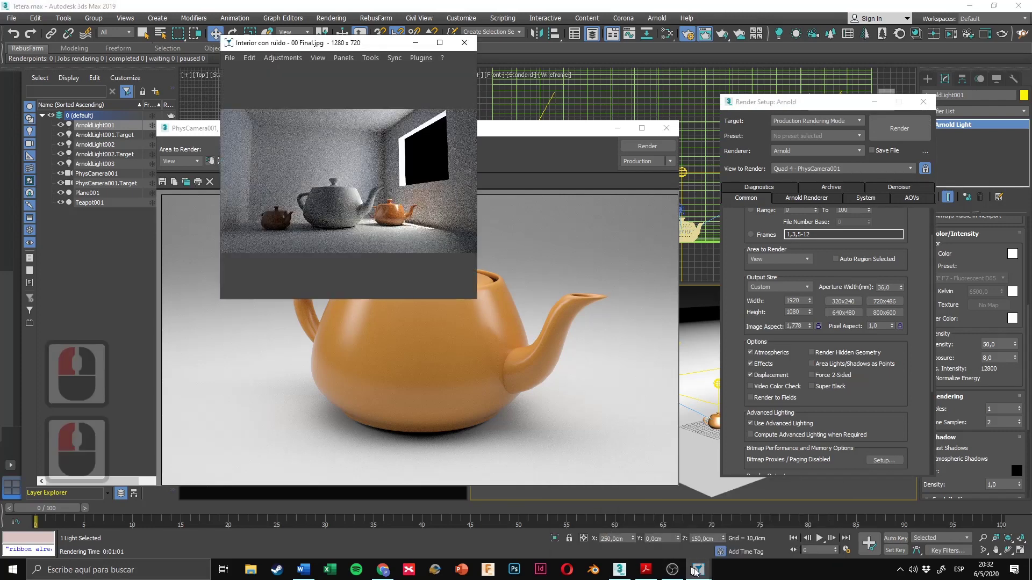
pyautogui.moveTo(694, 571)
pyautogui.click(735, 530)
pyautogui.click(718, 551)
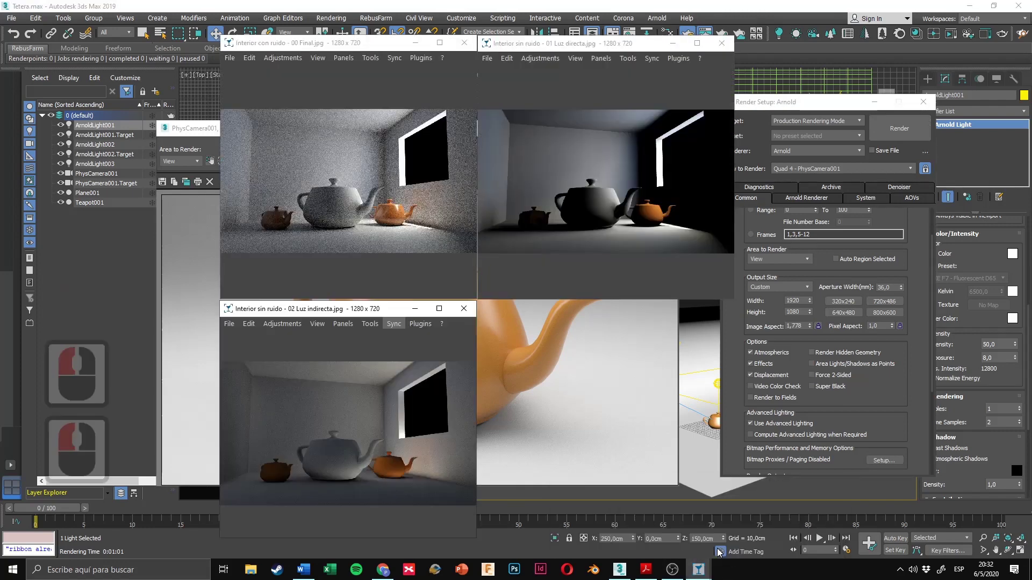
pyautogui.click(813, 498)
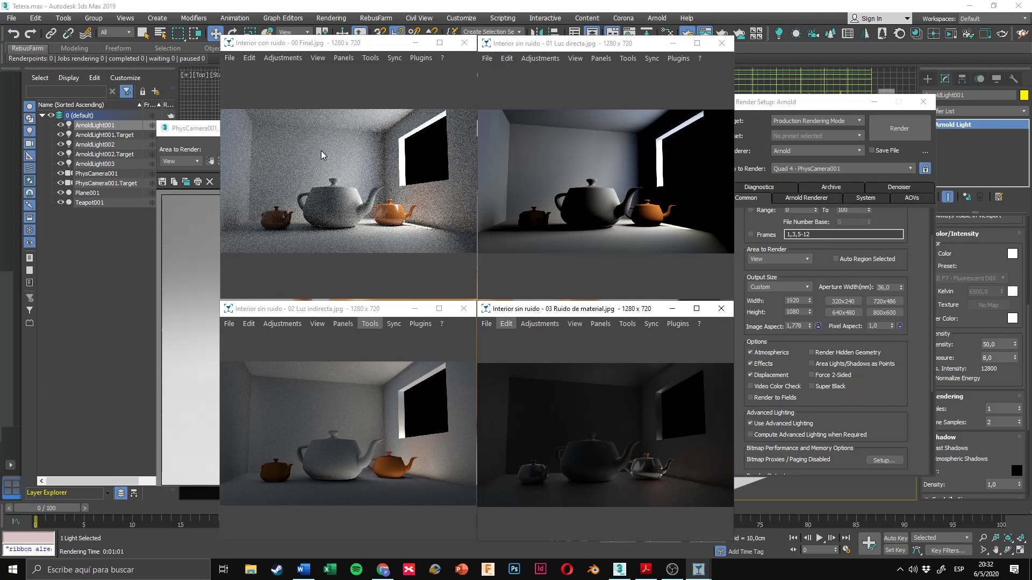
# Step: View '00 Final' full screen in its 'Interior sin ruido' version, and return to the four image windows
pyautogui.doubleClick(299, 157)
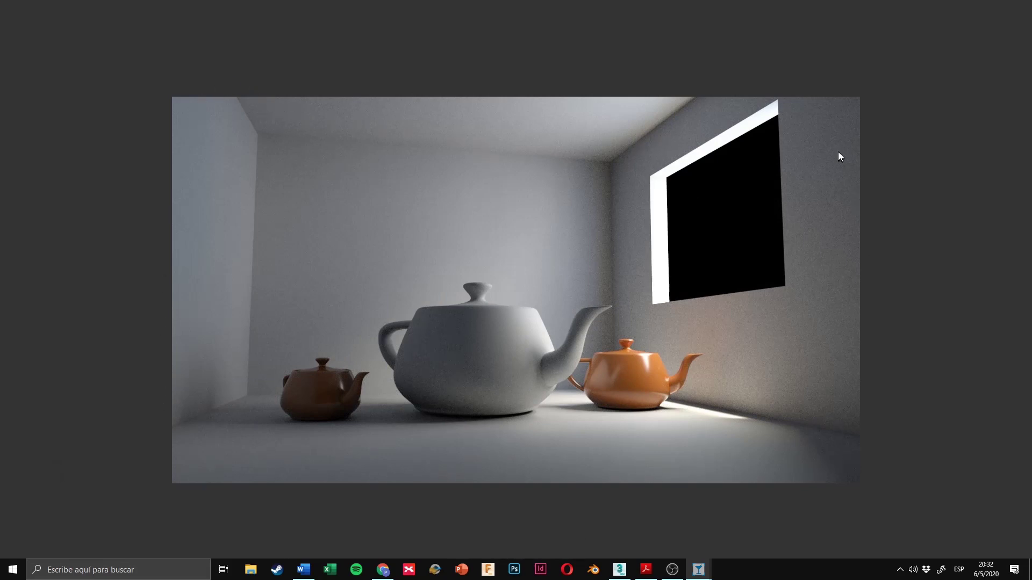
pyautogui.doubleClick(569, 284)
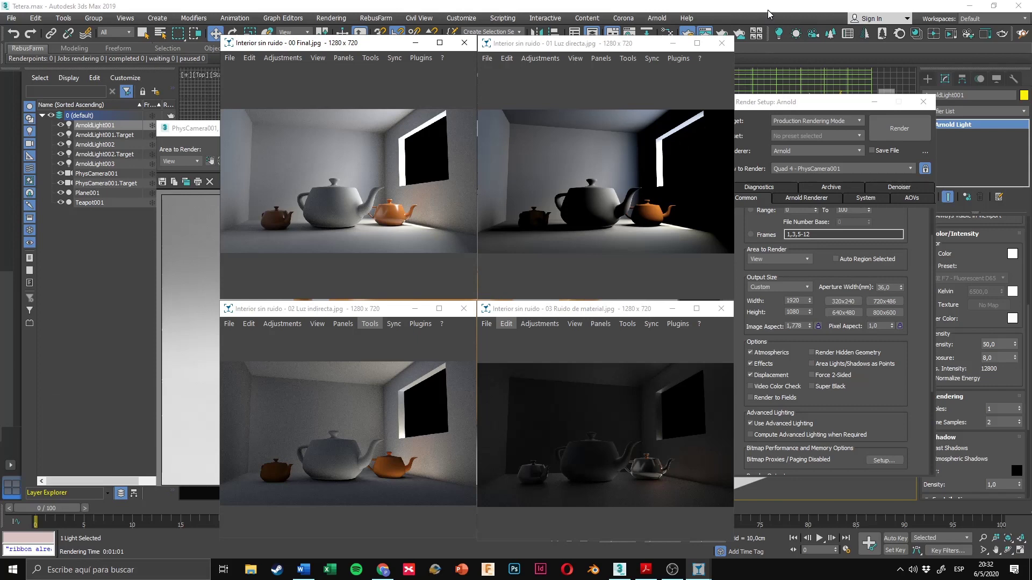
# Step: Return to Render Setup in 3ds Max and show the Arnold renderer's Sampling and Ray Depth settings in full
pyautogui.click(815, 108)
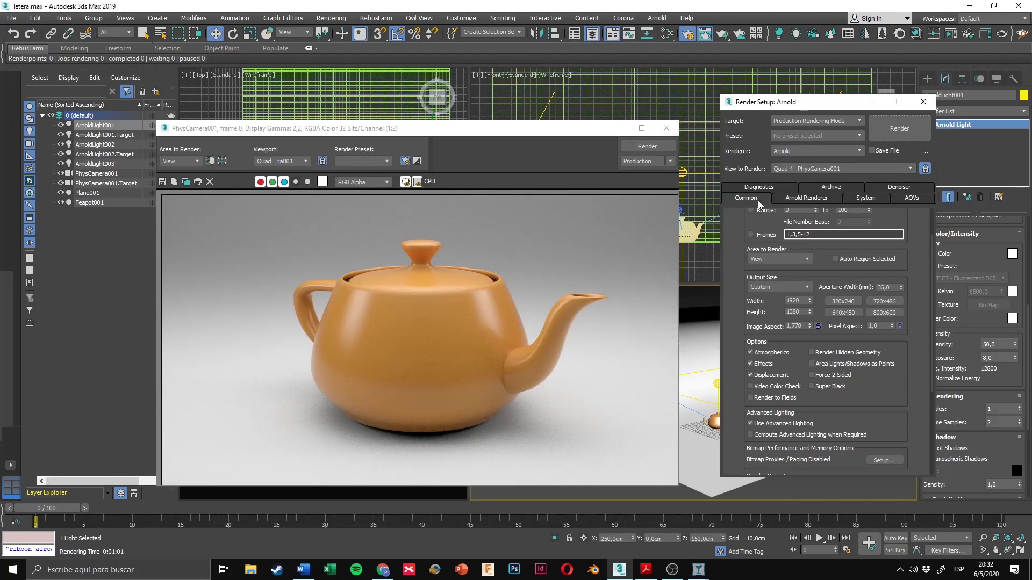
pyautogui.click(801, 198)
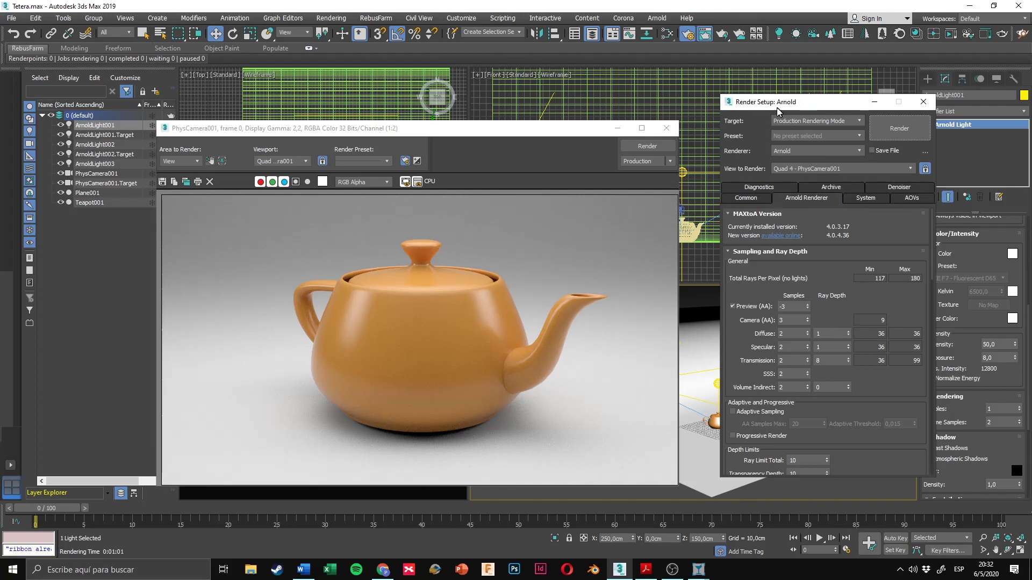
pyautogui.moveTo(785, 104); pyautogui.dragTo(763, 100)
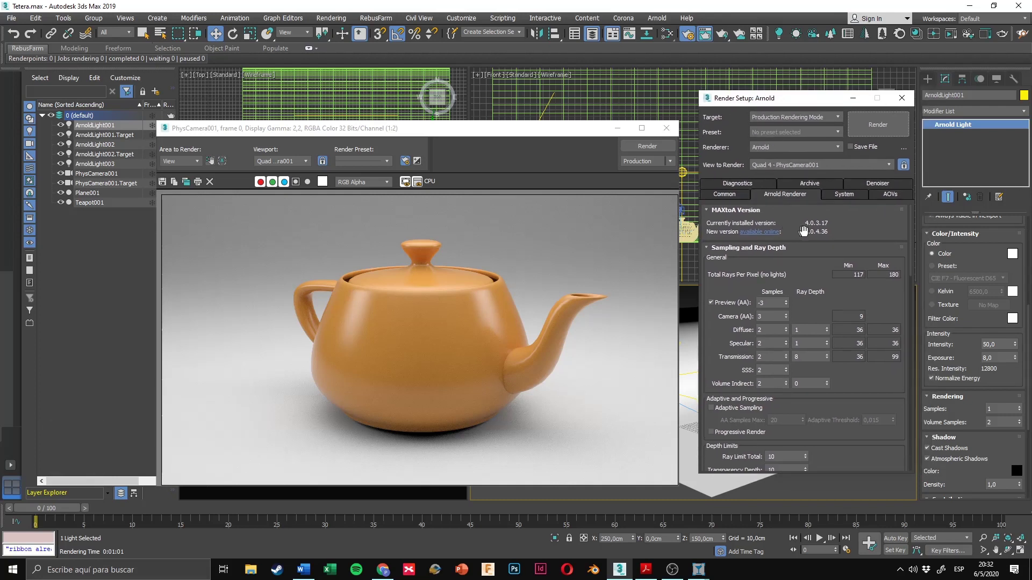
pyautogui.moveTo(810, 263); pyautogui.dragTo(802, 224)
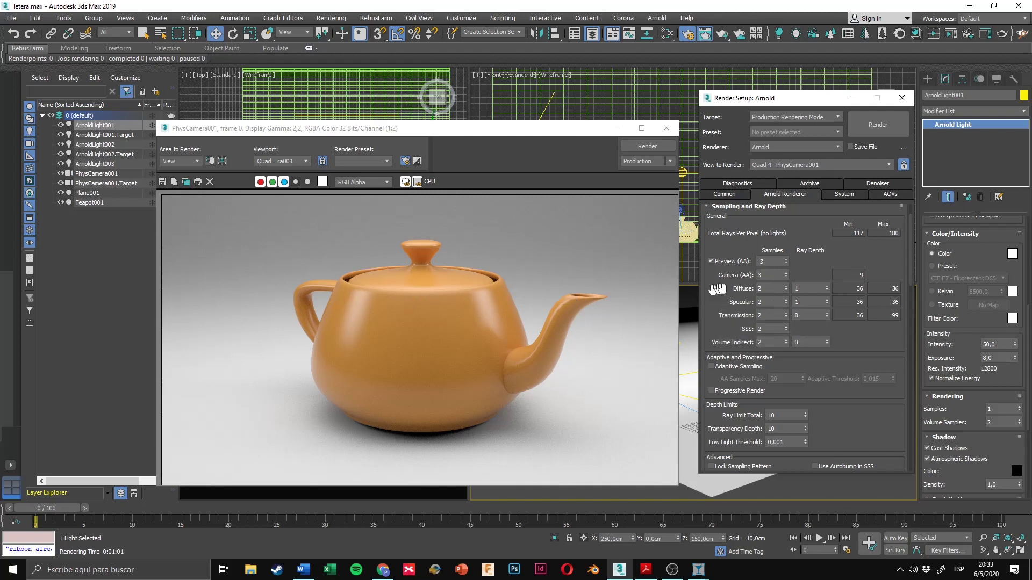
# Step: Try an extreme value of 500 for the Diffuse samples in Arnold's sampling settings
pyautogui.click(772, 288)
pyautogui.moveTo(751, 287); pyautogui.dragTo(750, 286)
pyautogui.click(780, 289)
pyautogui.click(728, 291)
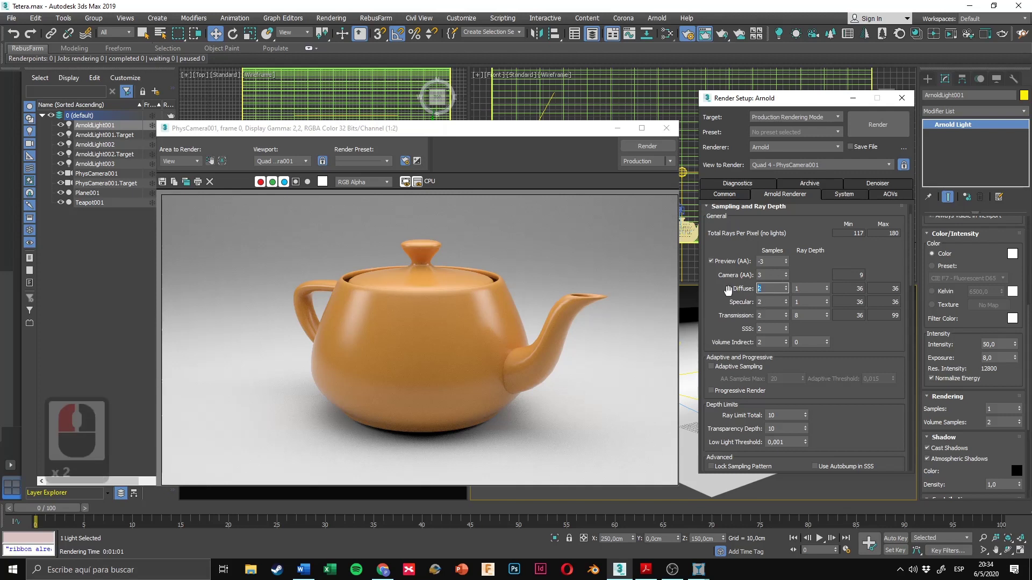
pyautogui.write('500')
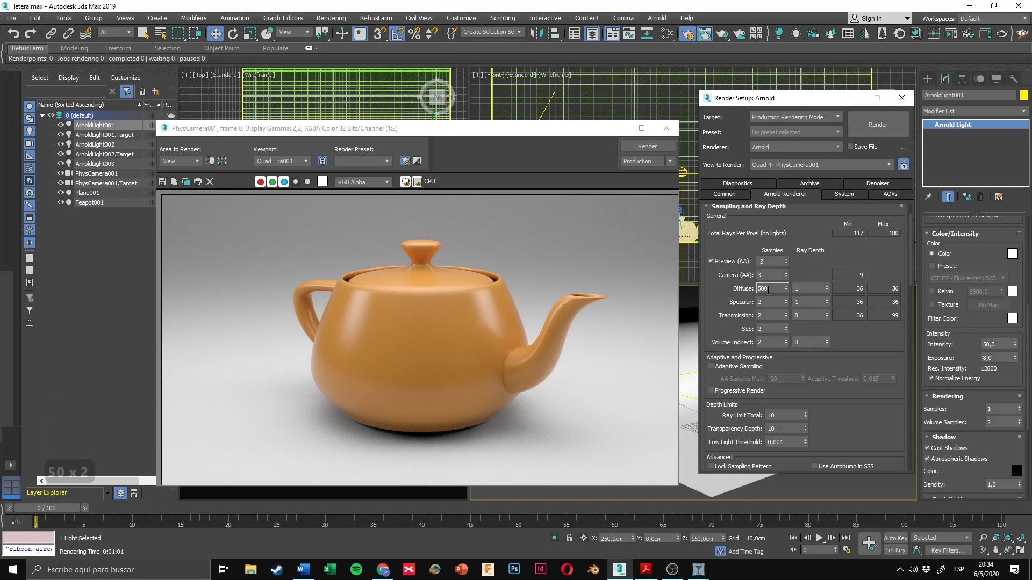
pyautogui.tripleClick(768, 302)
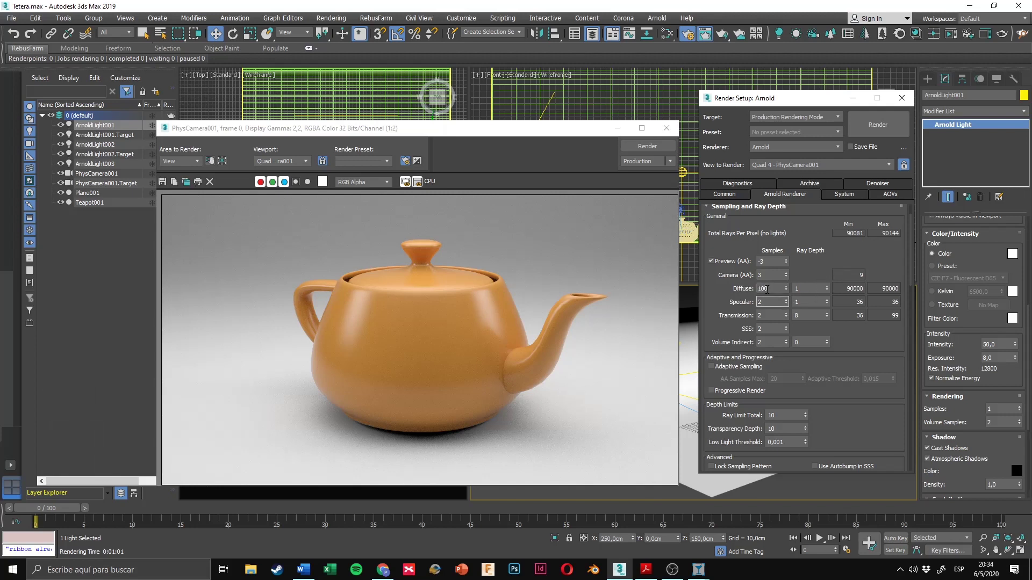
# Step: Restore the Diffuse samples to 2
pyautogui.tripleClick(773, 289)
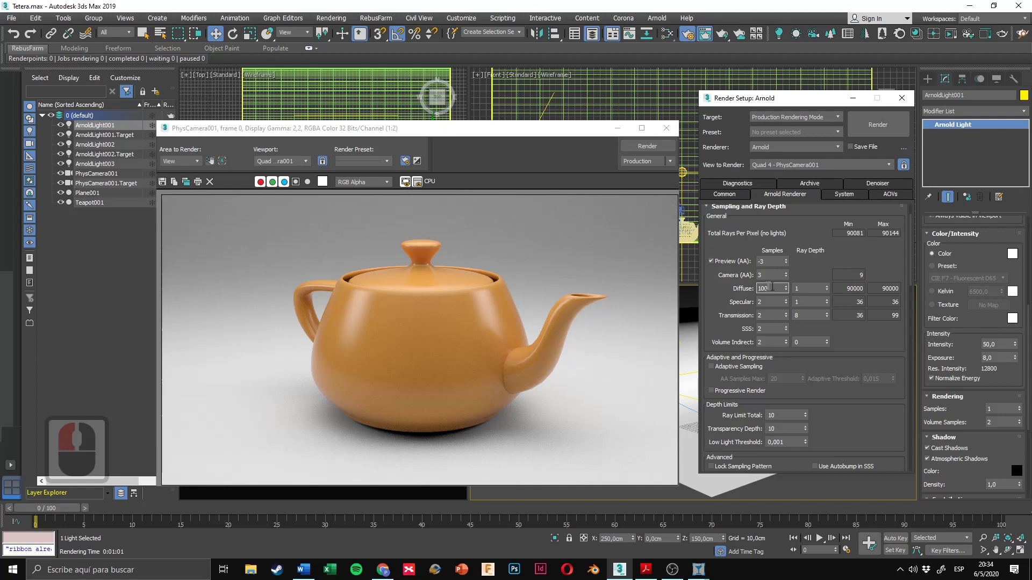
pyautogui.doubleClick(774, 289)
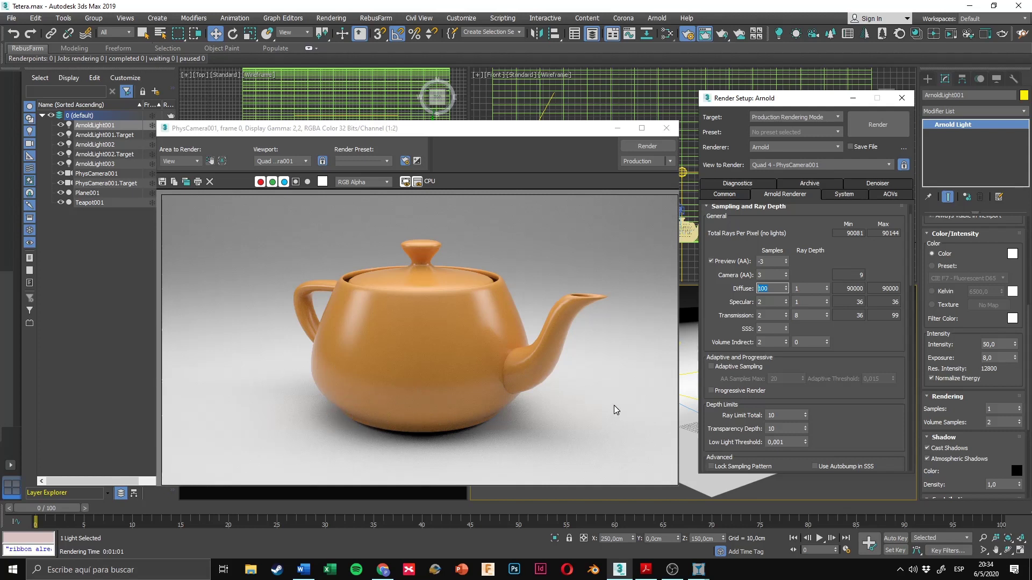
pyautogui.write('2')
pyautogui.click(766, 302)
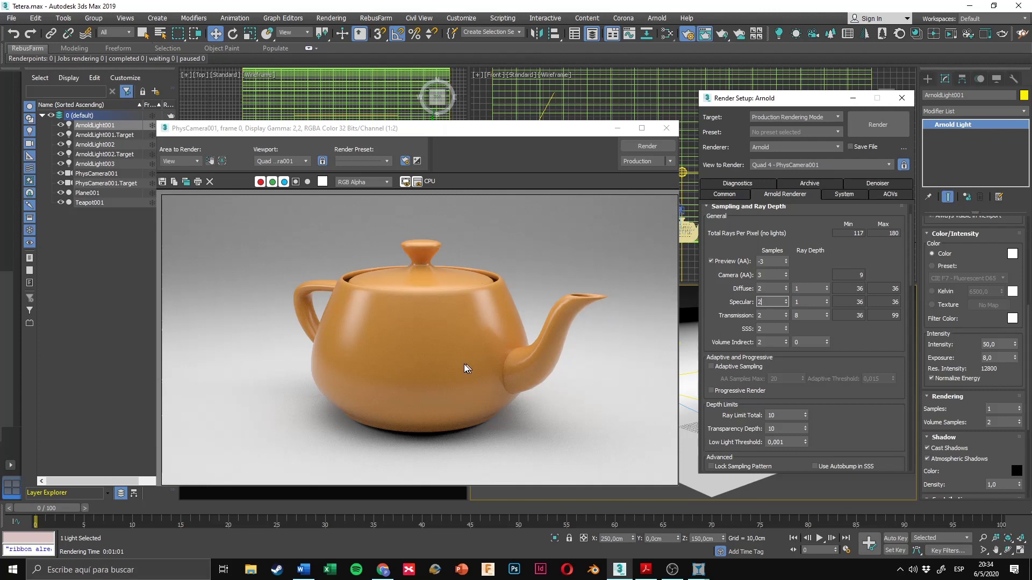
# Step: Set the area to render to Region and shrink it around the teapot's lower-left base and its floor shadow
pyautogui.moveTo(476, 137); pyautogui.dragTo(629, 137)
pyautogui.click(346, 160)
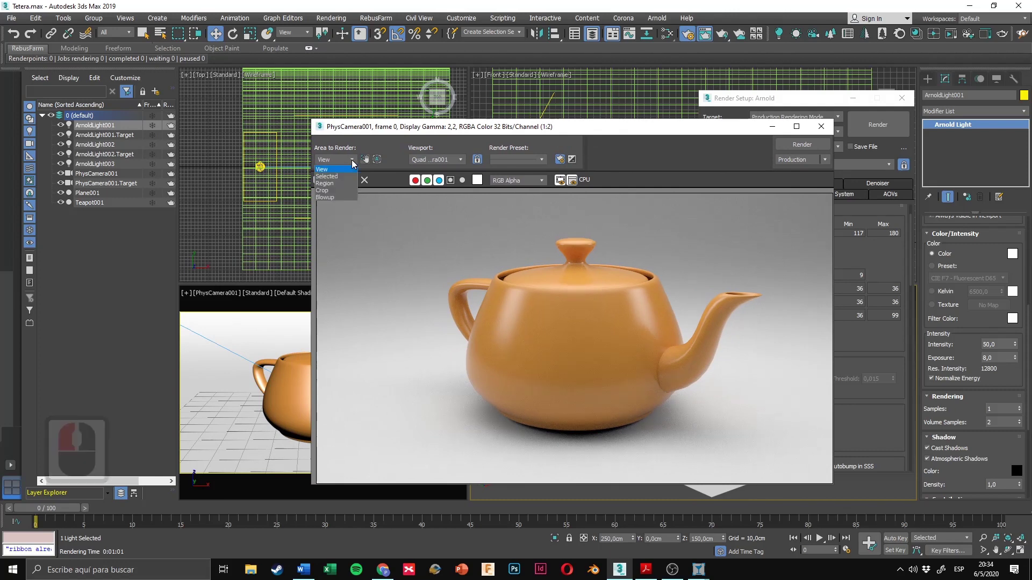
pyautogui.click(334, 184)
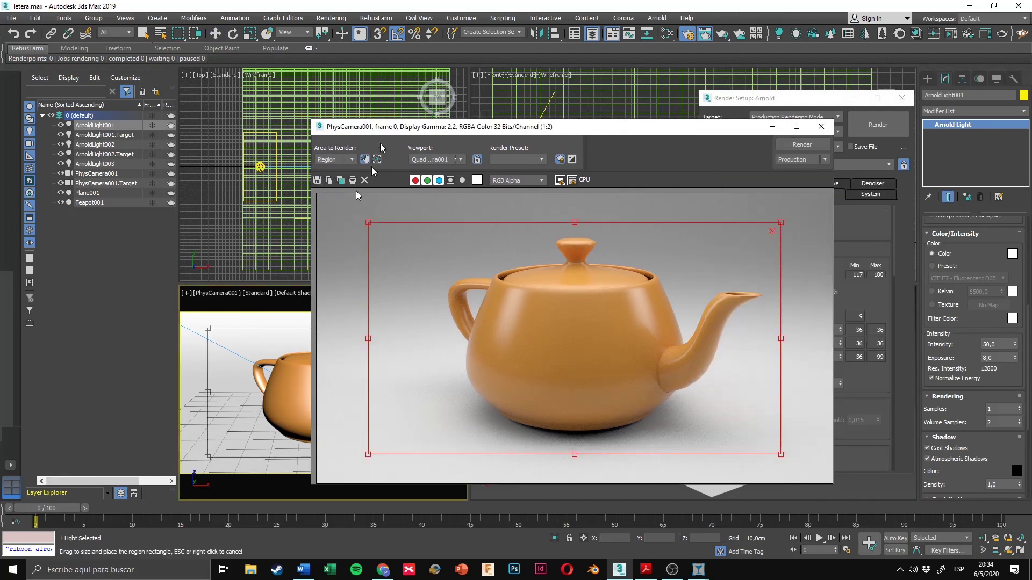
pyautogui.moveTo(392, 132); pyautogui.dragTo(527, 133)
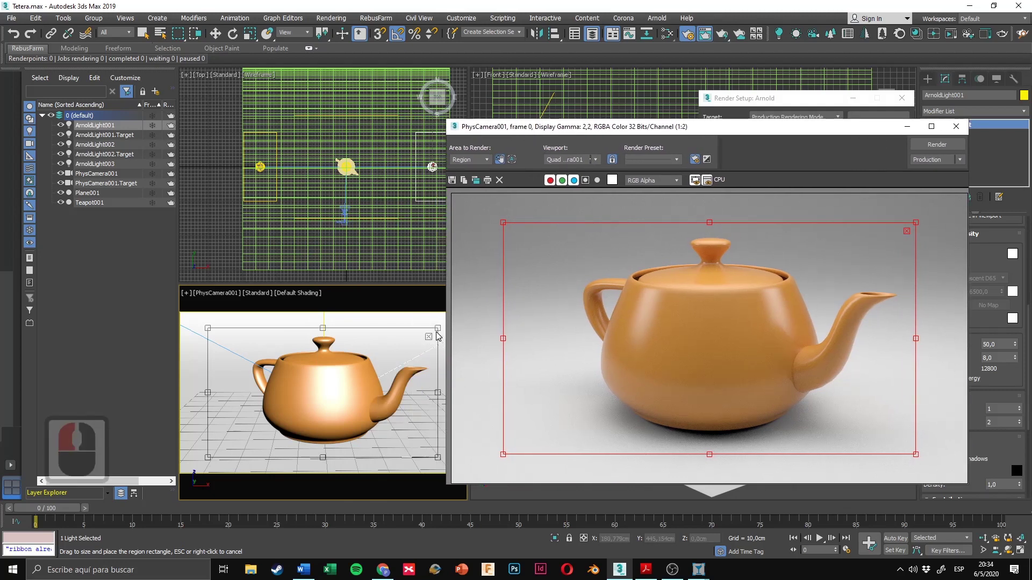
pyautogui.moveTo(438, 327); pyautogui.dragTo(272, 432)
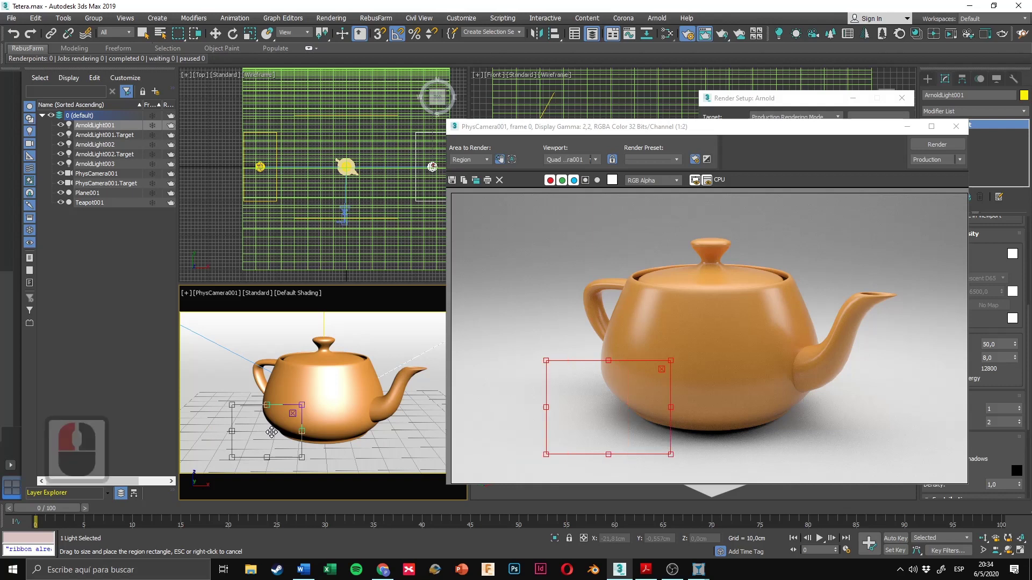
pyautogui.click(293, 414)
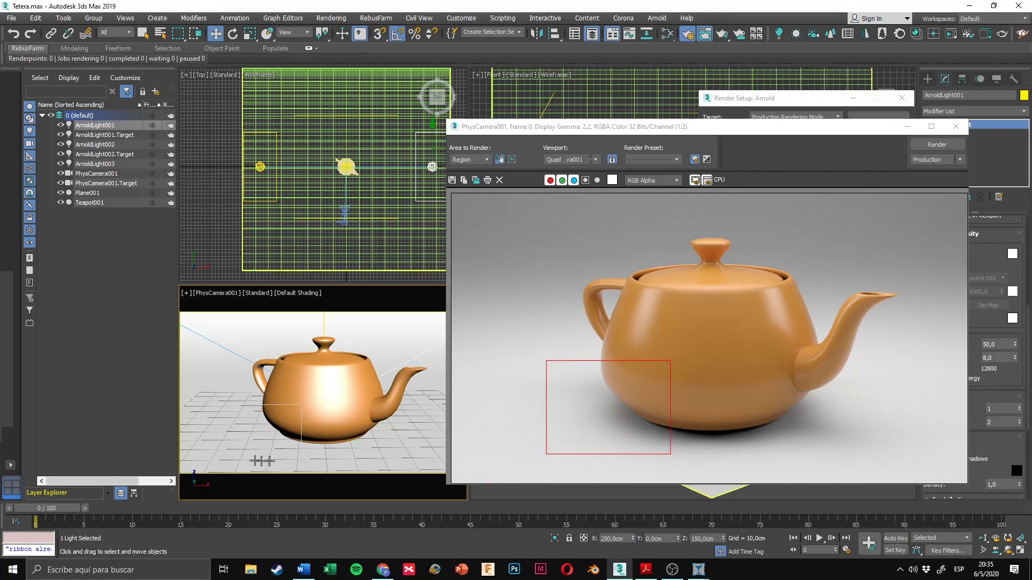
pyautogui.moveTo(730, 131); pyautogui.dragTo(451, 135)
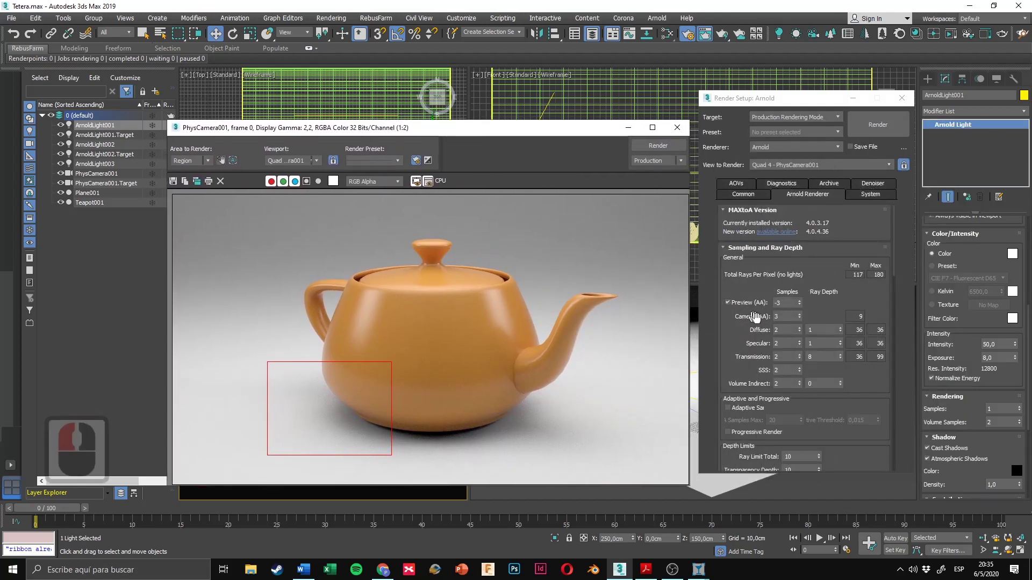
# Step: Set the Diffuse samples to 3, render the region and inspect the noise in the shadow under the teapot up close
pyautogui.moveTo(781, 330); pyautogui.dragTo(758, 330)
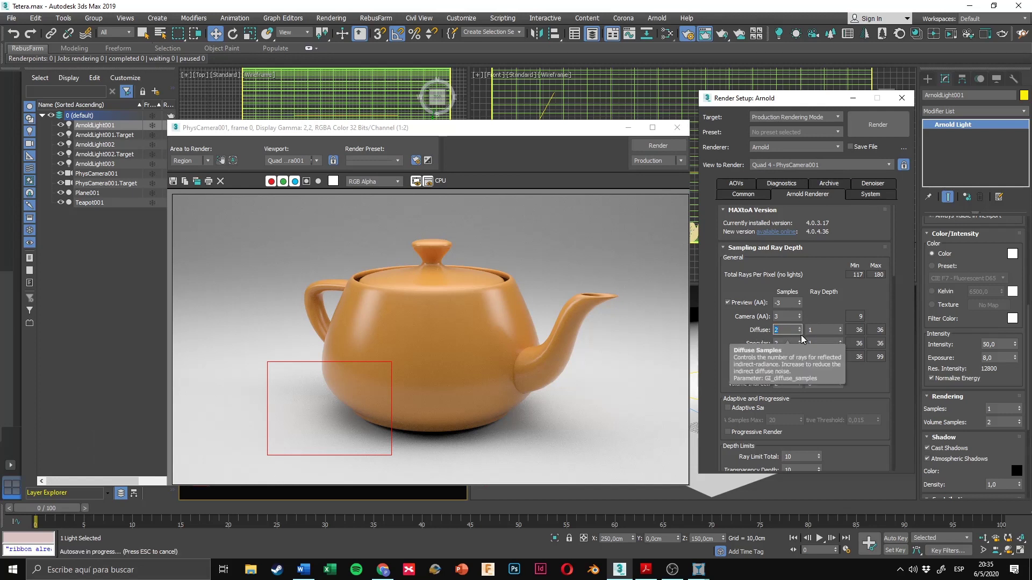
pyautogui.write('3')
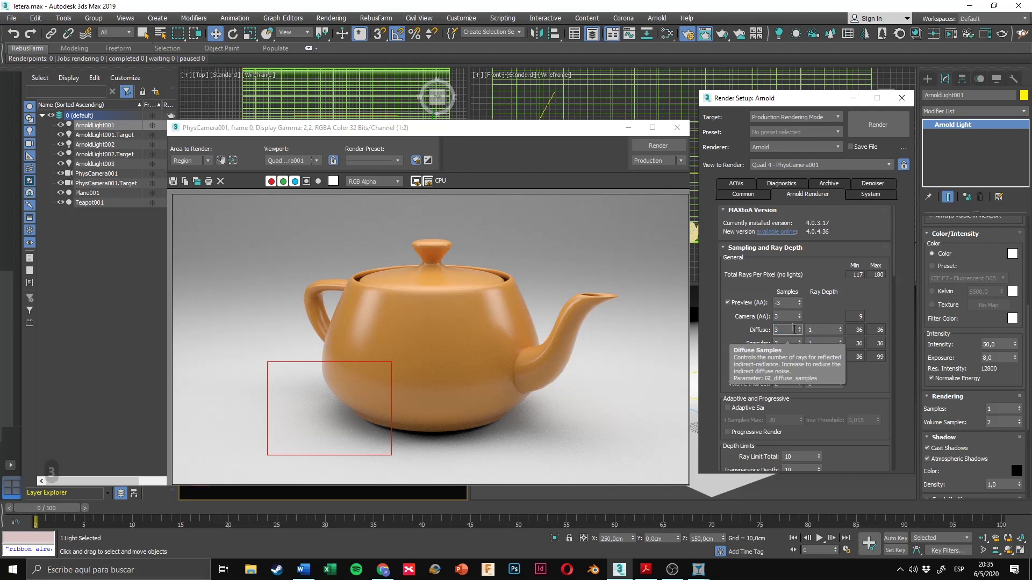
pyautogui.doubleClick(823, 329)
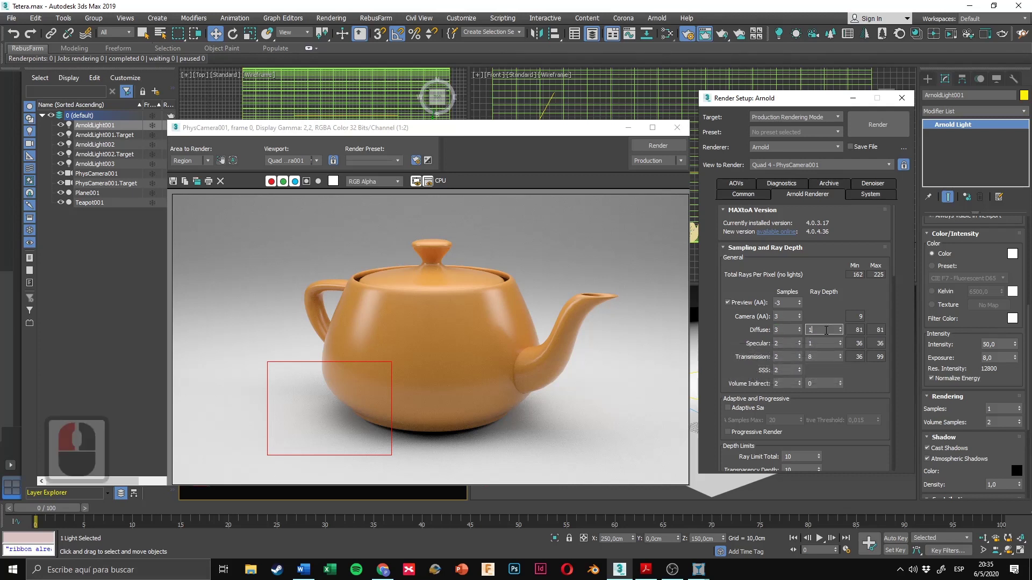
pyautogui.click(879, 134)
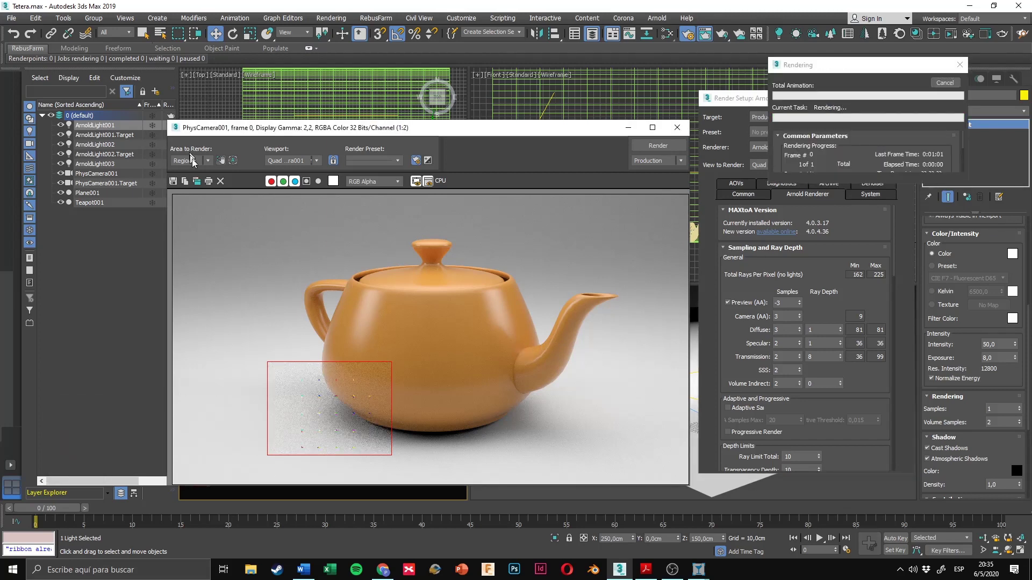
pyautogui.scroll(1, 340, 404)
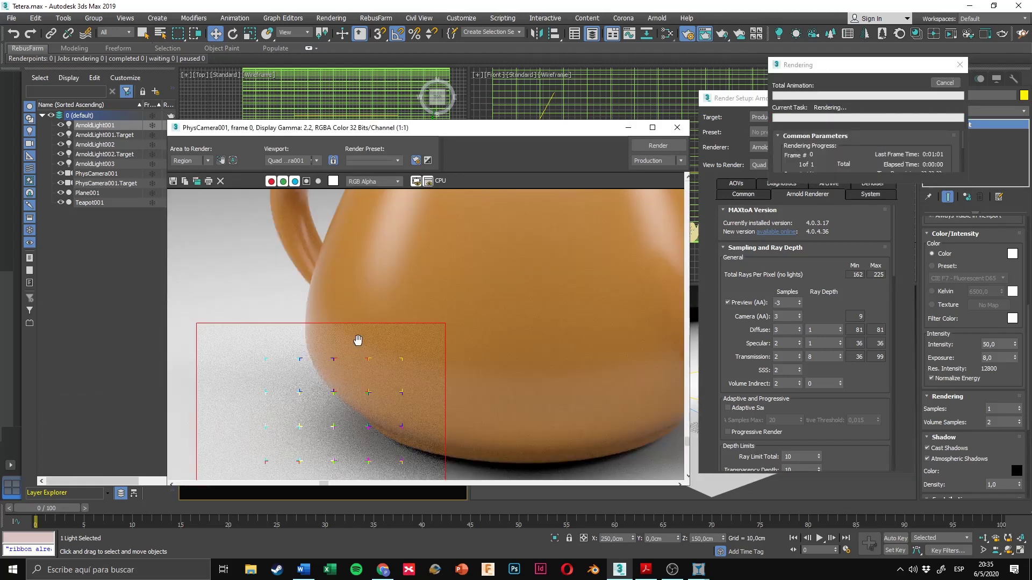
pyautogui.scroll(-1, 480, 396)
pyautogui.scroll(2, 410, 421)
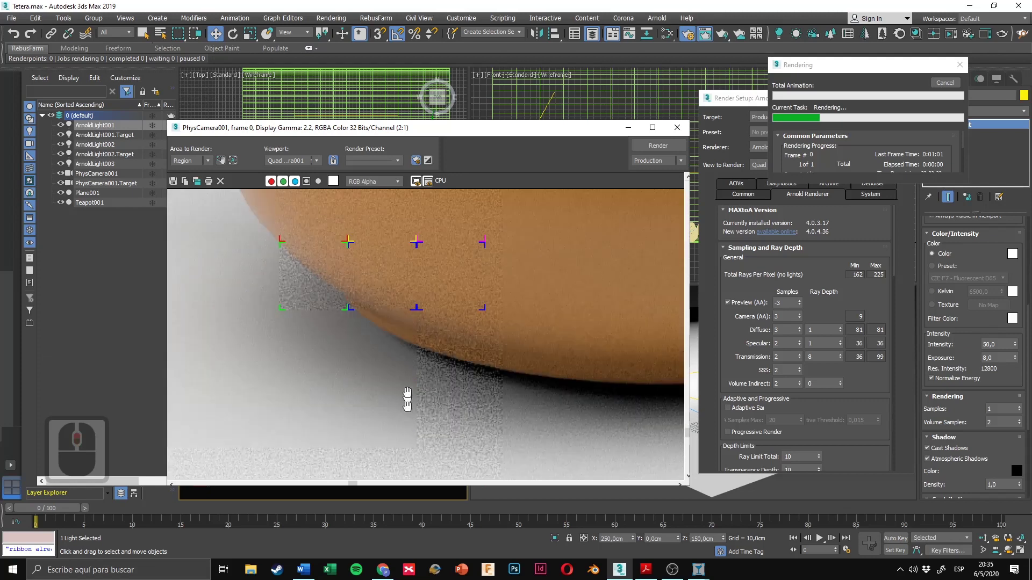
pyautogui.moveTo(409, 417); pyautogui.dragTo(407, 380, button='middle')
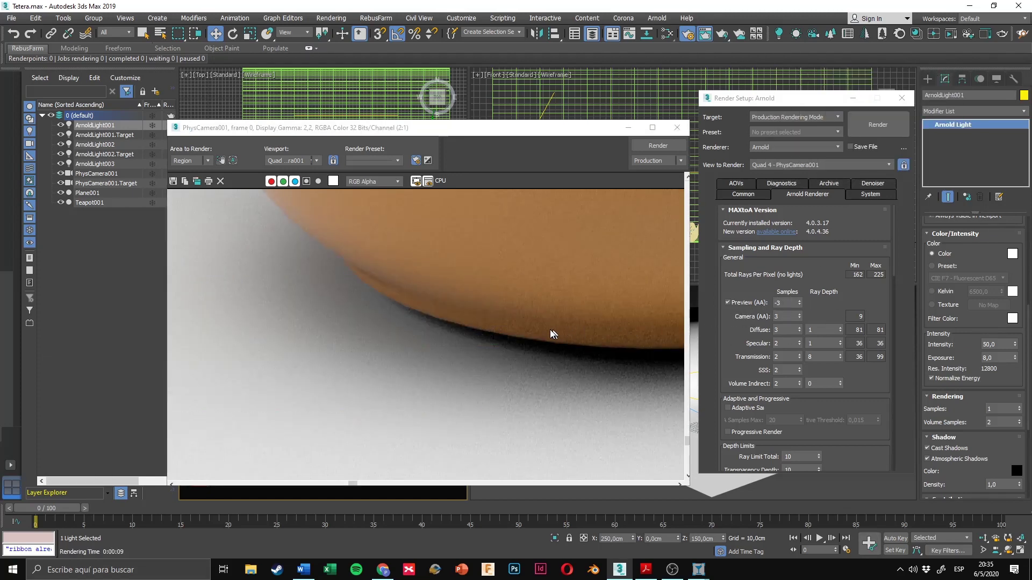
pyautogui.scroll(1, 521, 293)
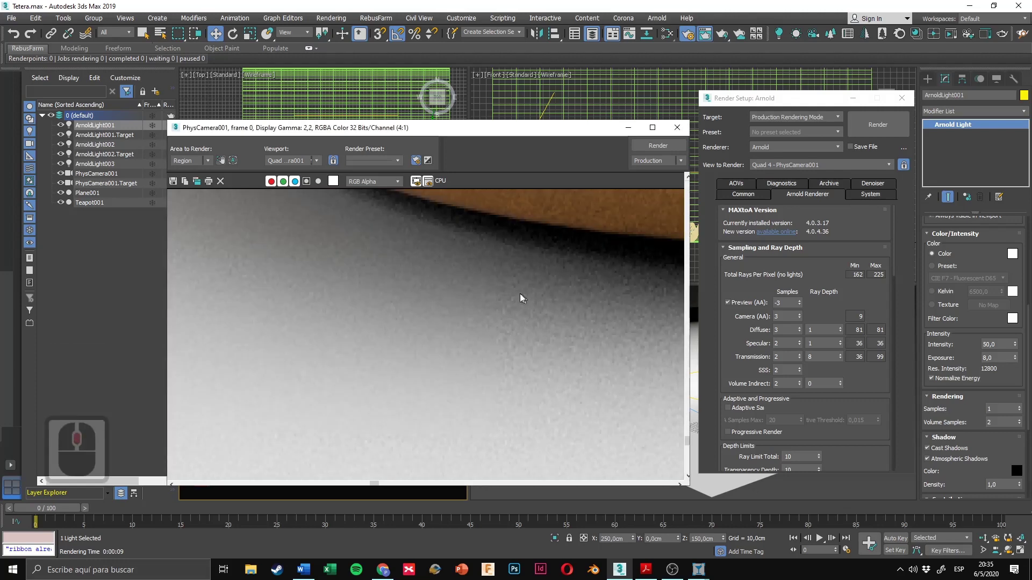
# Step: Raise the Diffuse samples to 4 and render the region around the teapot's base again
pyautogui.click(788, 329)
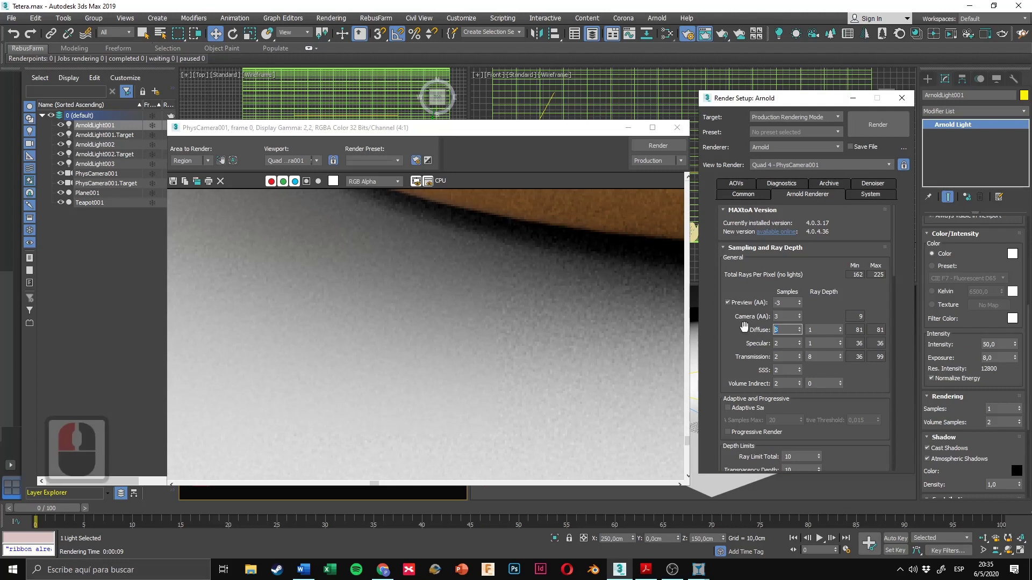
pyautogui.write('4')
pyautogui.press('Return')
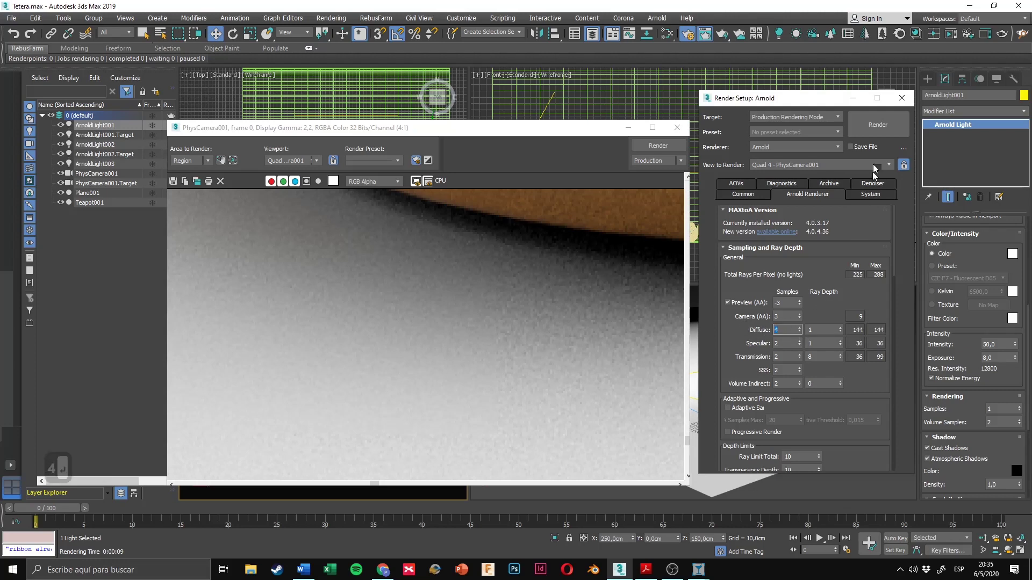
pyautogui.click(878, 129)
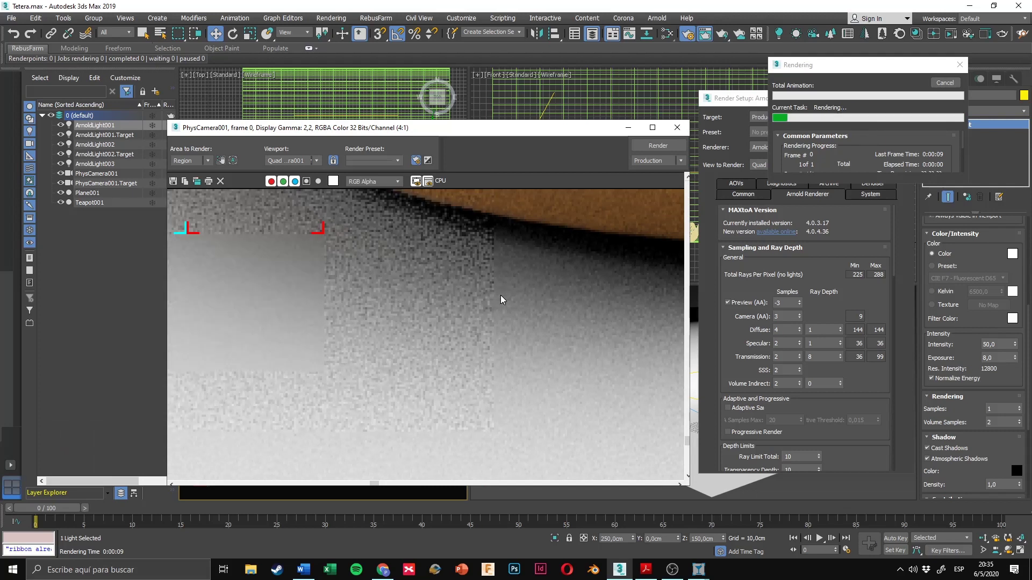
pyautogui.scroll(-1, 501, 297)
pyautogui.moveTo(506, 278); pyautogui.dragTo(494, 314, button='middle')
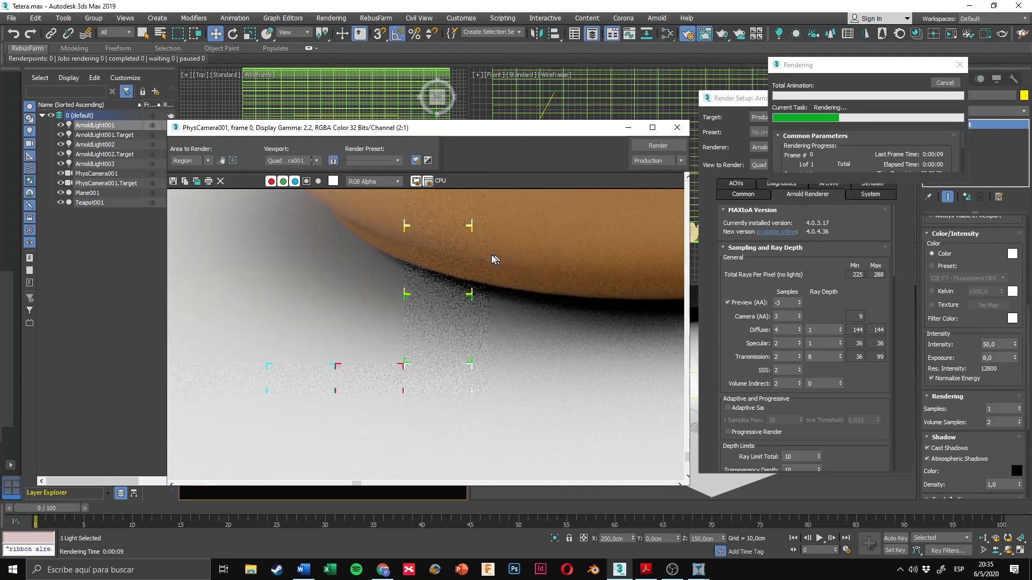
pyautogui.moveTo(485, 240); pyautogui.dragTo(479, 272, button='middle')
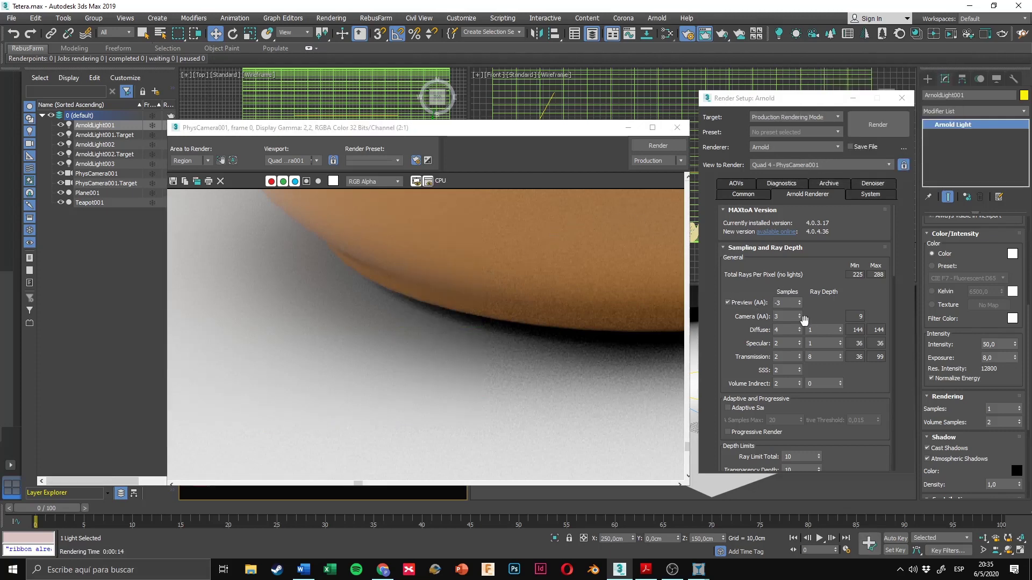
# Step: Compare the shadow noise inside and outside the rendered region up close, and return to the whole teapot image
pyautogui.click(821, 205)
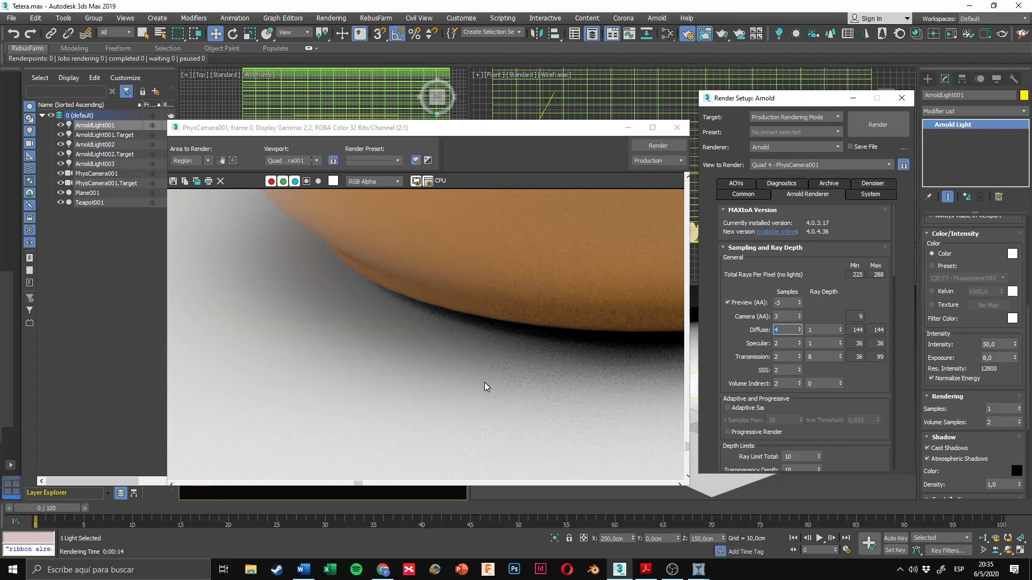
pyautogui.scroll(2, 485, 382)
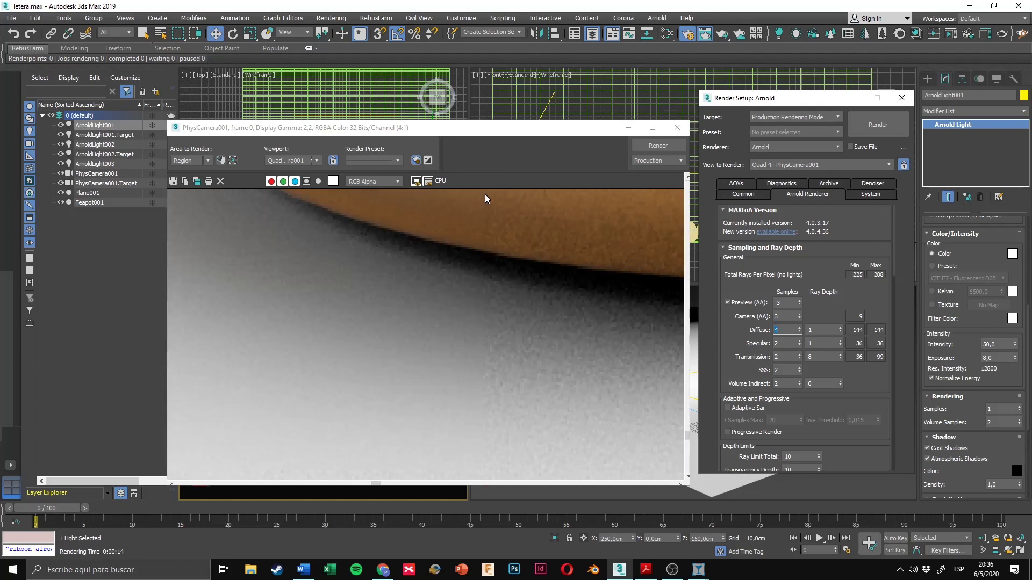
pyautogui.moveTo(496, 350); pyautogui.dragTo(491, 292, button='middle')
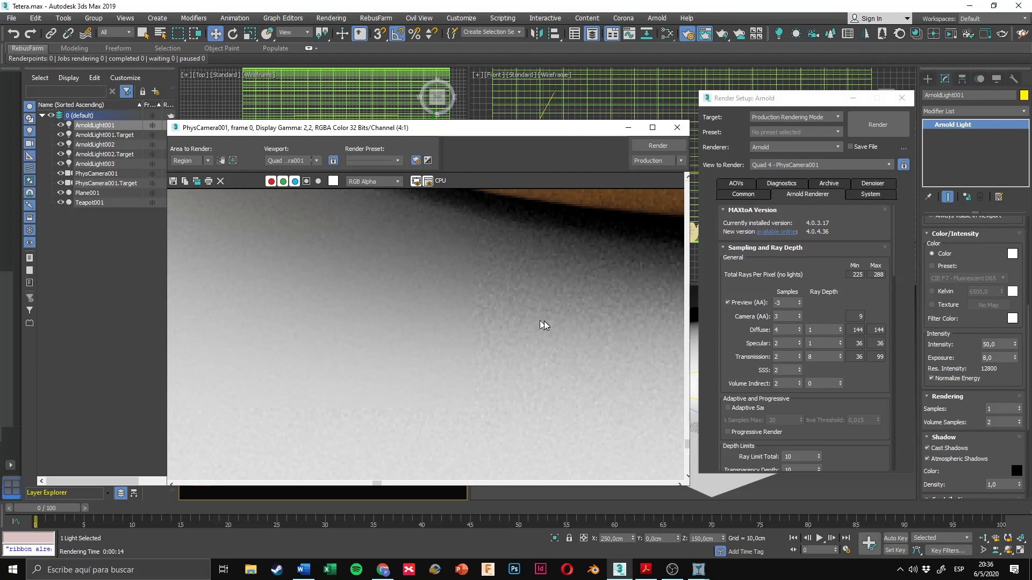
pyautogui.scroll(-2, 524, 271)
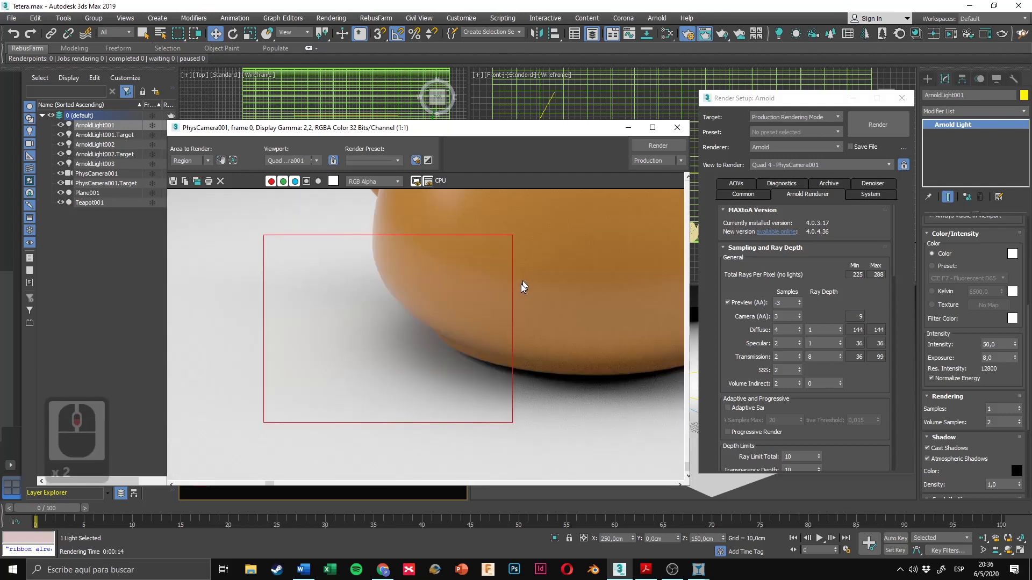
pyautogui.scroll(-2, 491, 301)
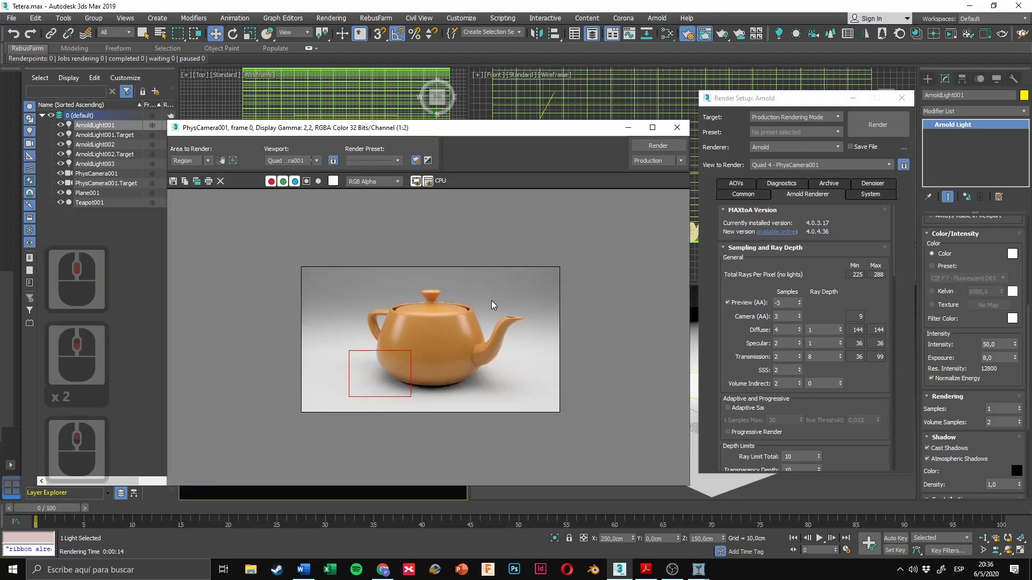
pyautogui.scroll(1, 477, 269)
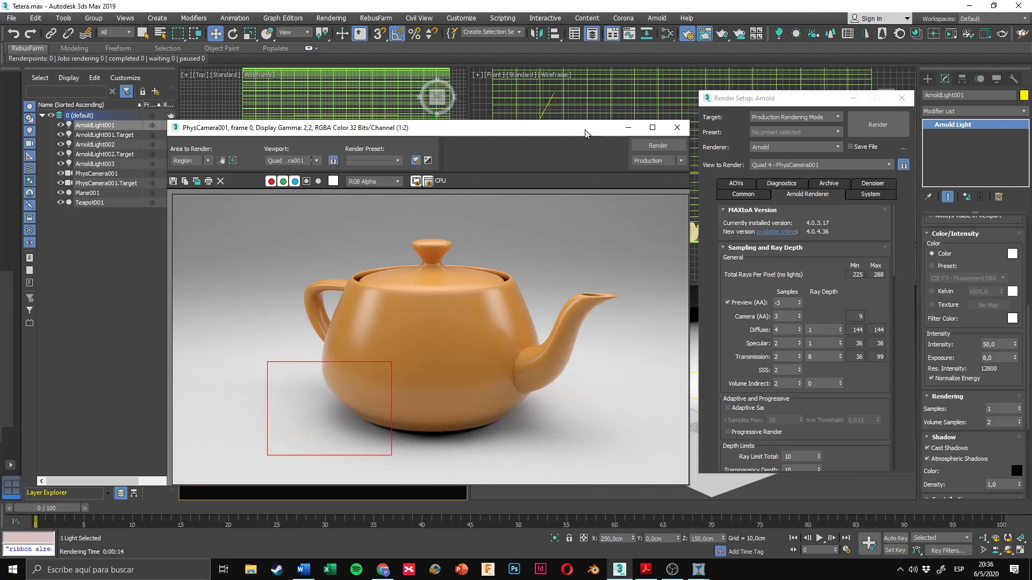
# Step: Select the square area light above the teapot and set its Rendering samples to 4
pyautogui.moveTo(585, 134); pyautogui.dragTo(480, 140)
pyautogui.moveTo(779, 99); pyautogui.dragTo(595, 106)
pyautogui.click(832, 360)
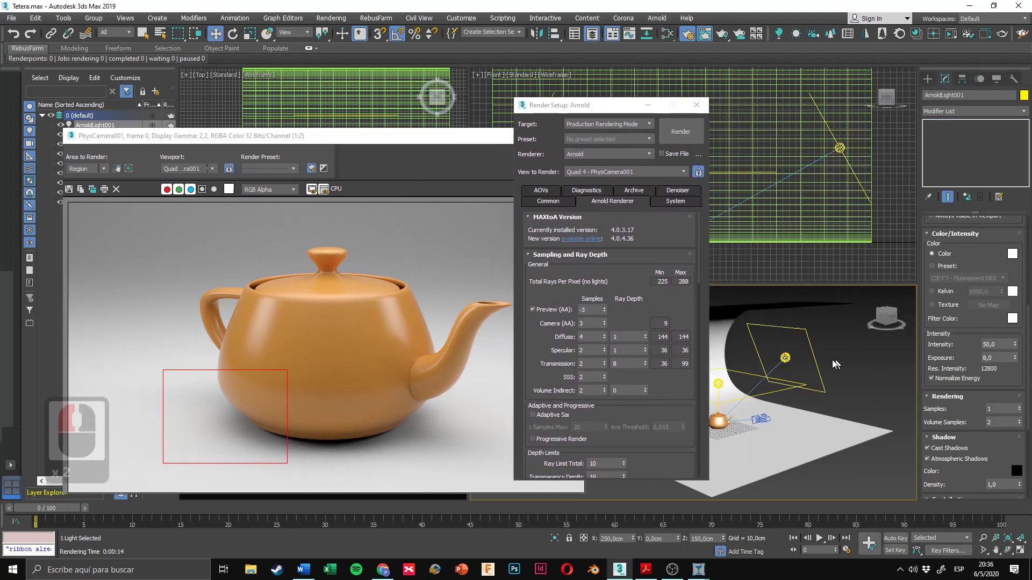
pyautogui.click(784, 357)
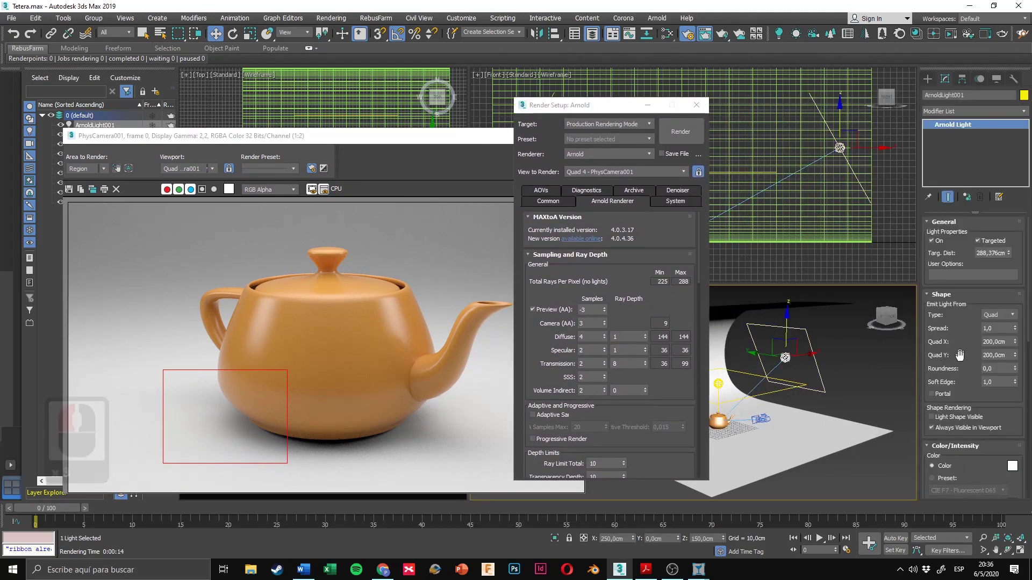
pyautogui.moveTo(959, 356); pyautogui.dragTo(959, 218)
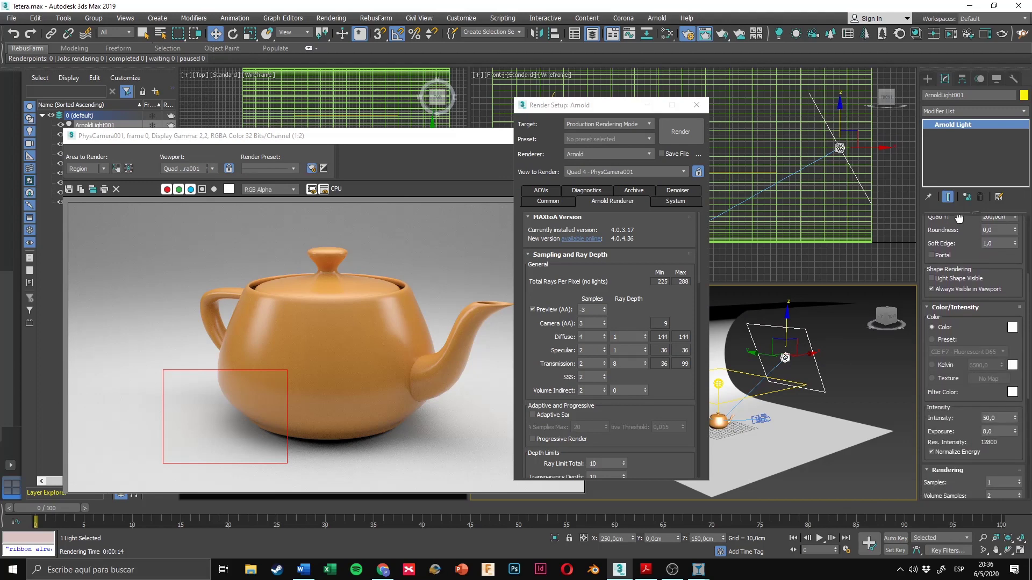
pyautogui.moveTo(962, 387); pyautogui.dragTo(958, 298)
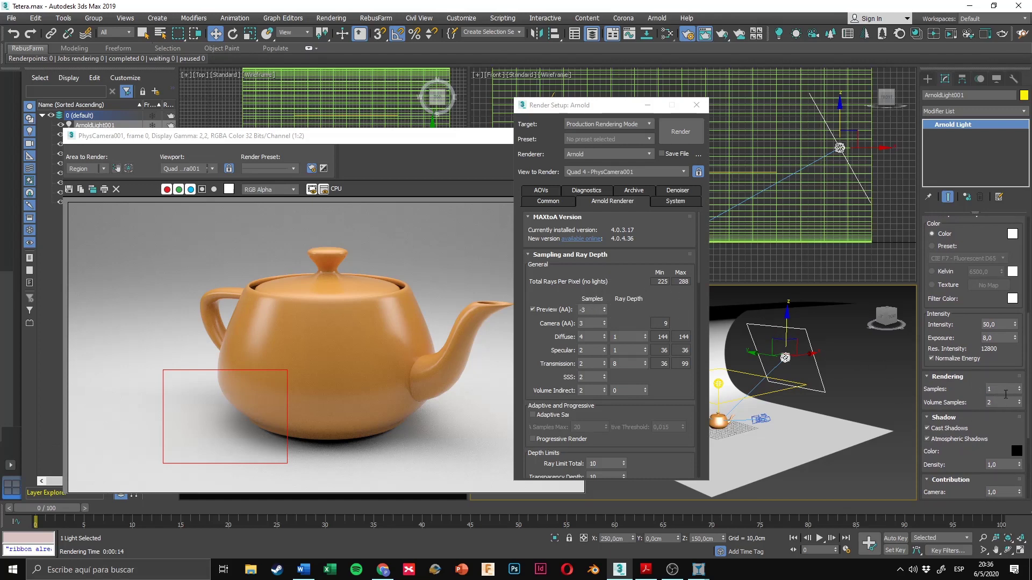
pyautogui.click(1003, 391)
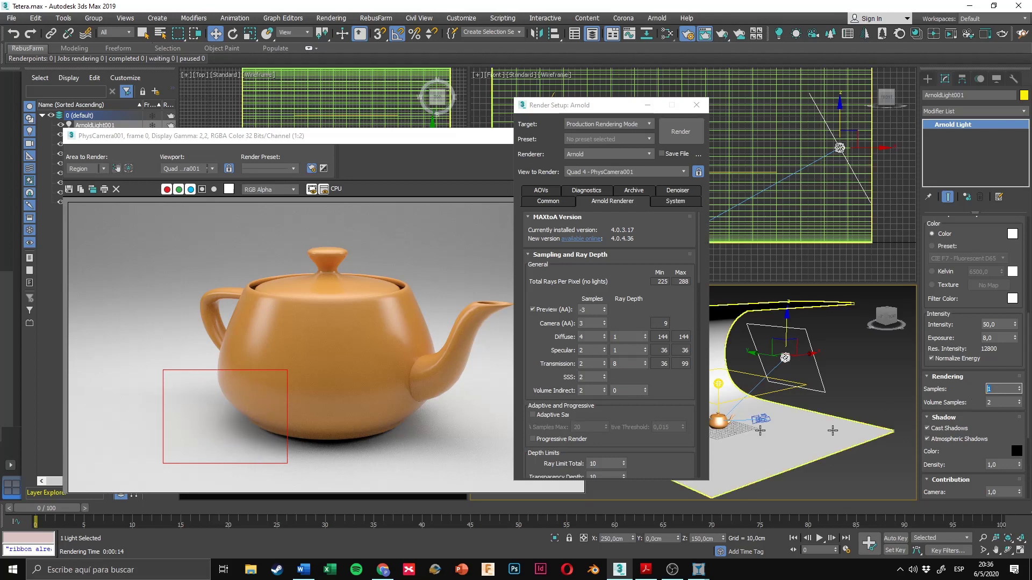
pyautogui.click(953, 388)
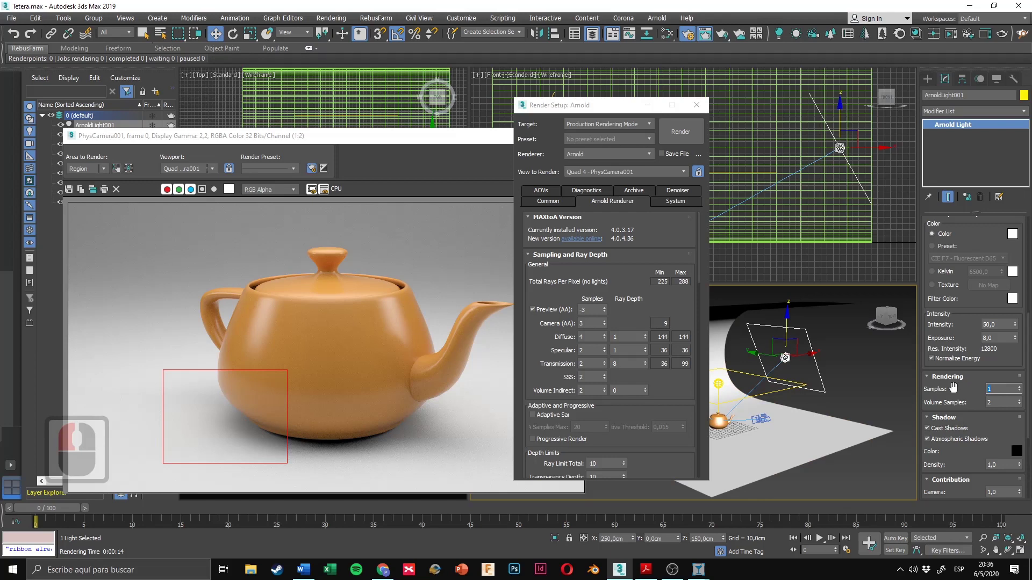
pyautogui.write('4')
# Step: Render the region around the teapot's base with the new light samples and view the shadow up close
pyautogui.moveTo(595, 106); pyautogui.dragTo(660, 113)
pyautogui.click(747, 136)
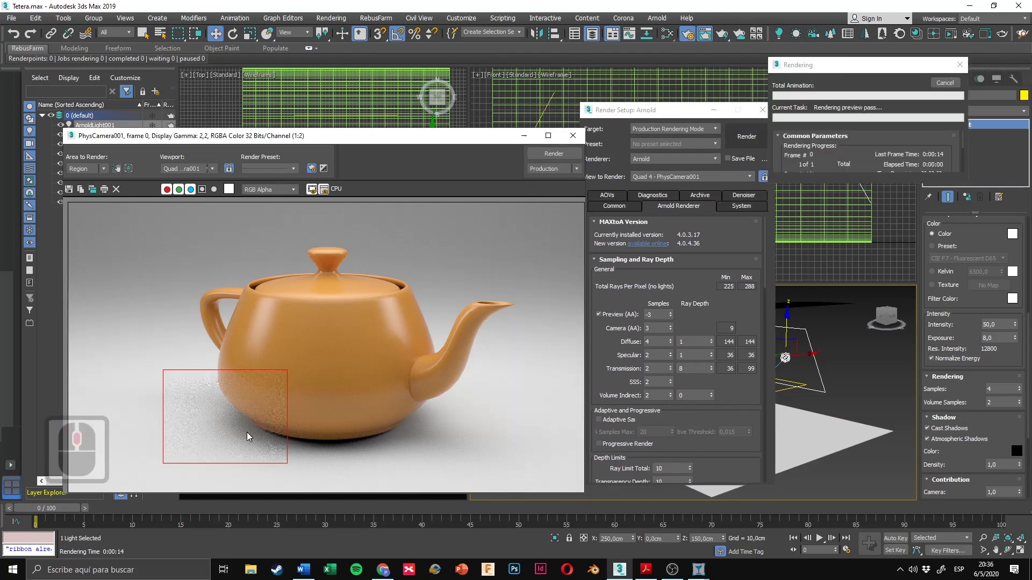
pyautogui.scroll(4, 345, 434)
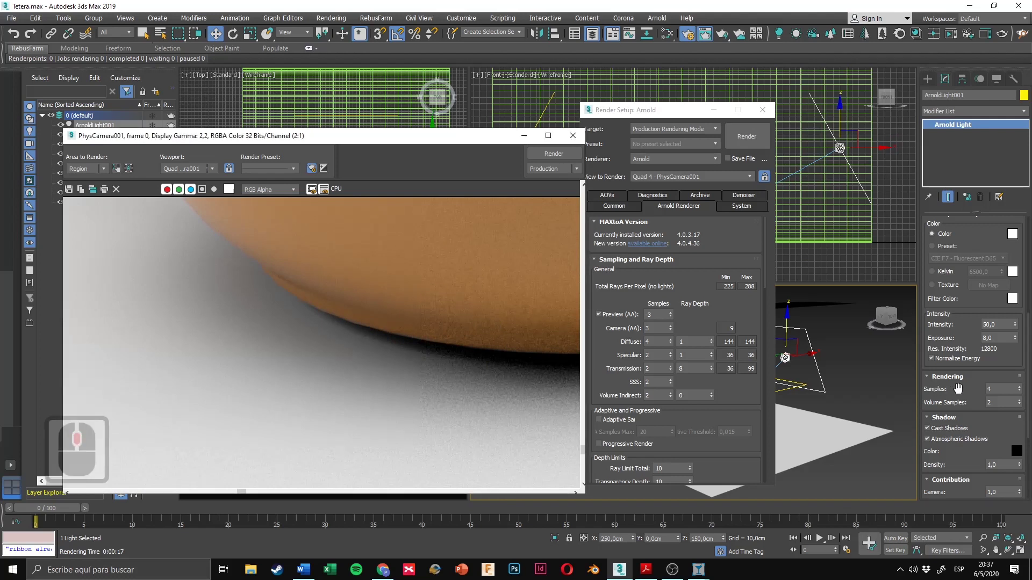
# Step: Compare the grain in the shadow under the teapot inside and outside the rendered region up close
pyautogui.click(998, 390)
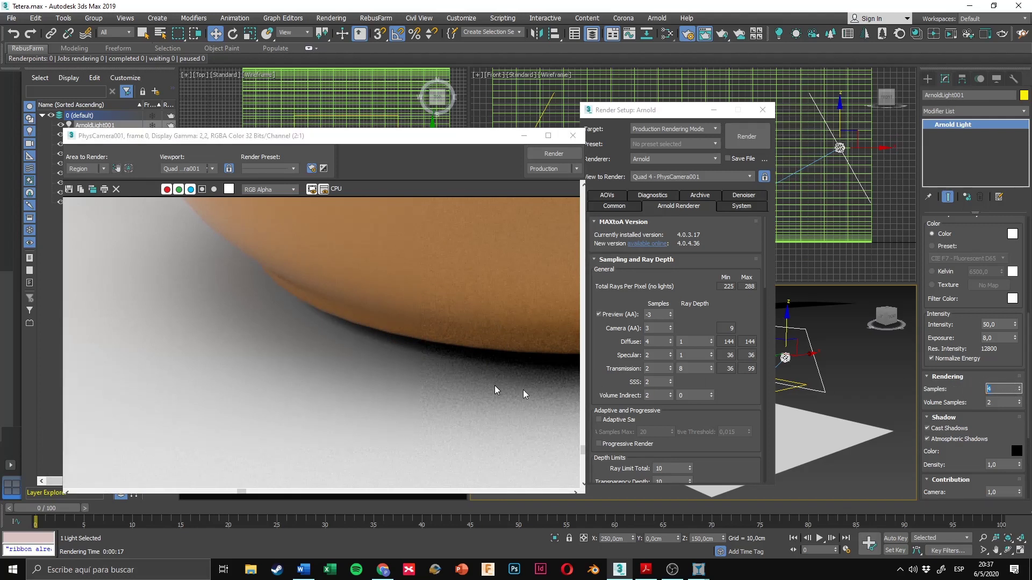
pyautogui.scroll(-2, 438, 295)
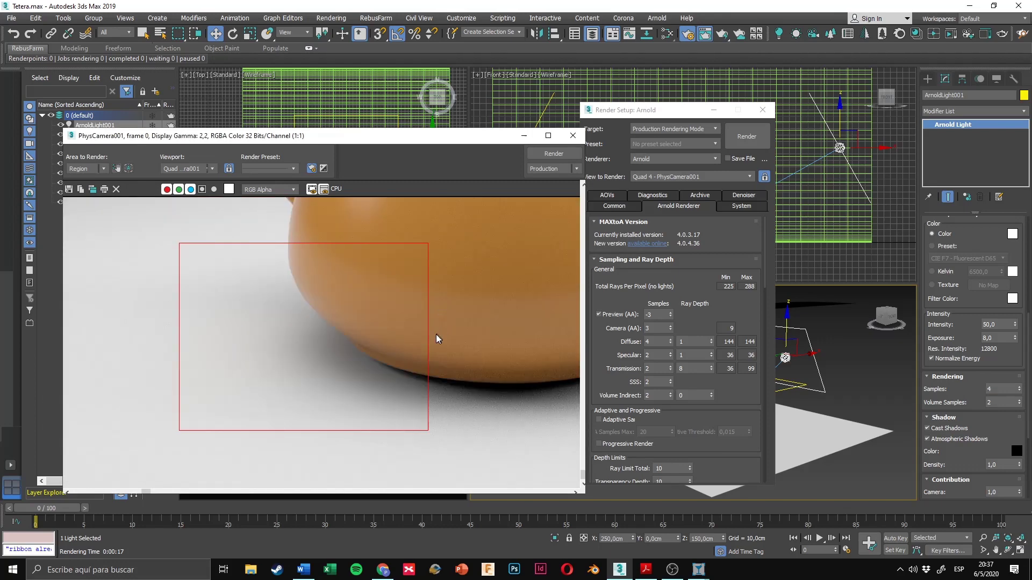
pyautogui.scroll(2, 360, 357)
pyautogui.moveTo(361, 357); pyautogui.dragTo(408, 350, button='middle')
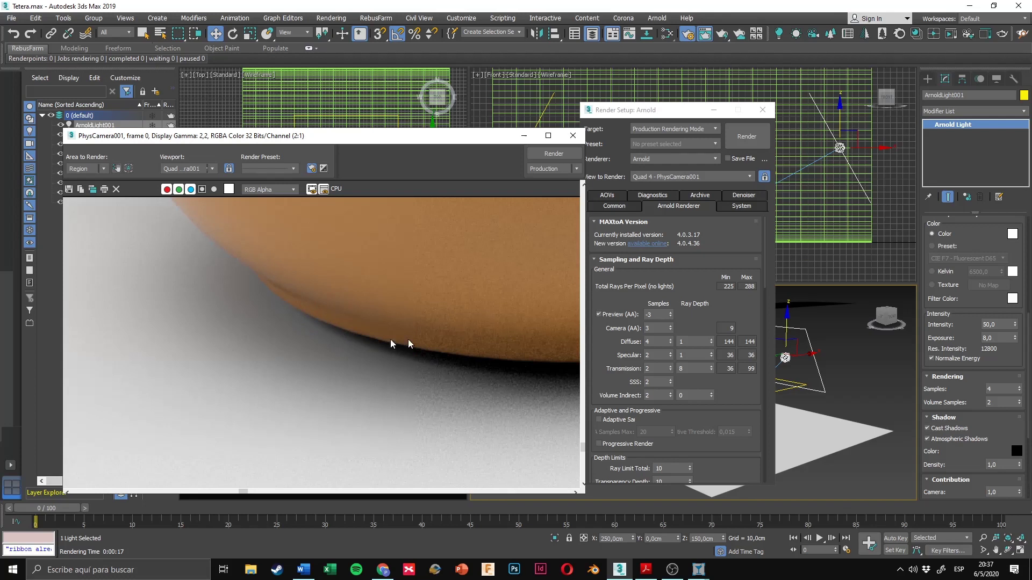
pyautogui.click(1008, 390)
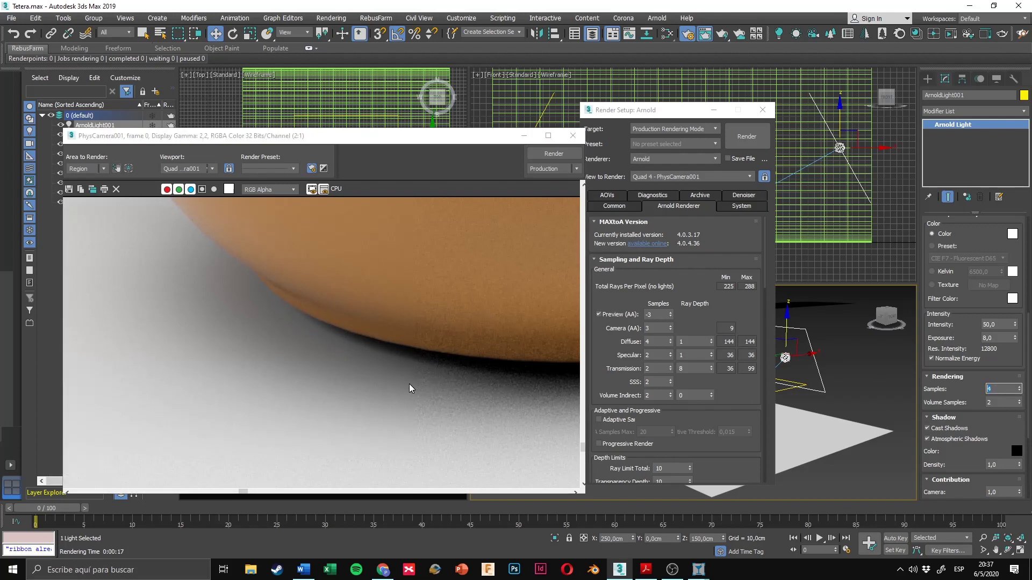
pyautogui.click(663, 122)
pyautogui.moveTo(663, 122); pyautogui.dragTo(664, 135)
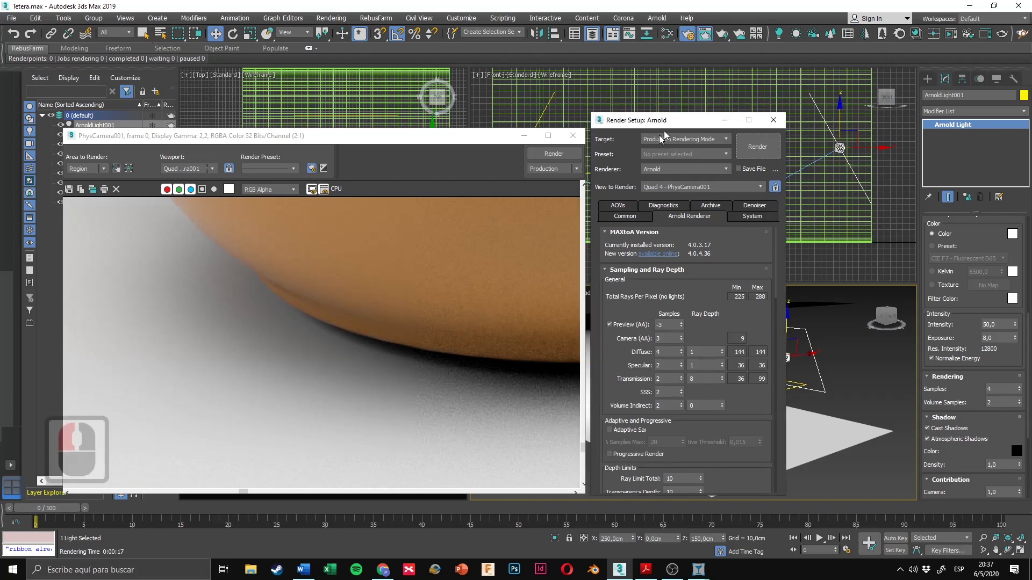
pyautogui.scroll(2, 456, 418)
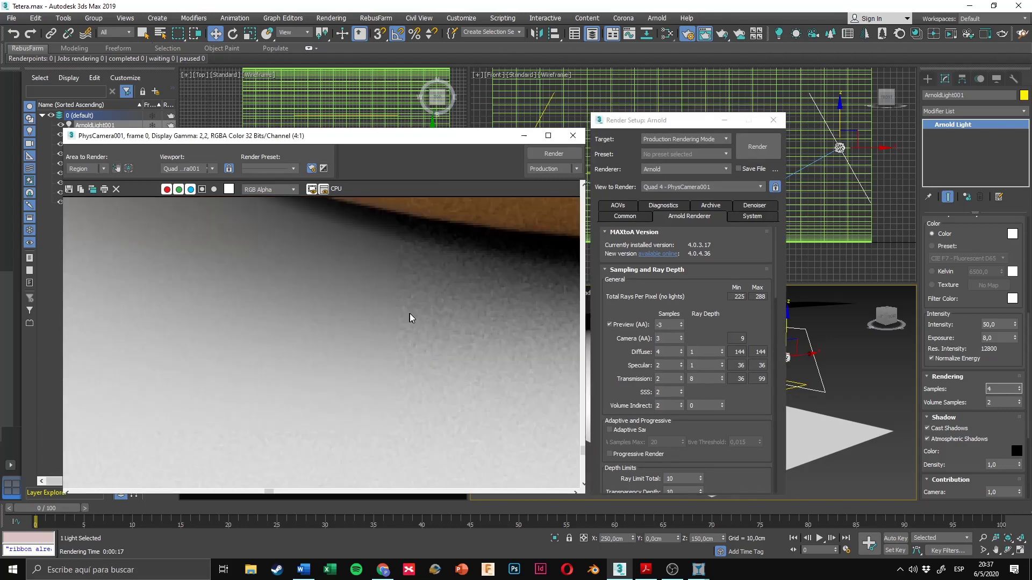
# Step: Raise the selected light's Rendering samples to 8 and render the region around the teapot's base again
pyautogui.click(923, 389)
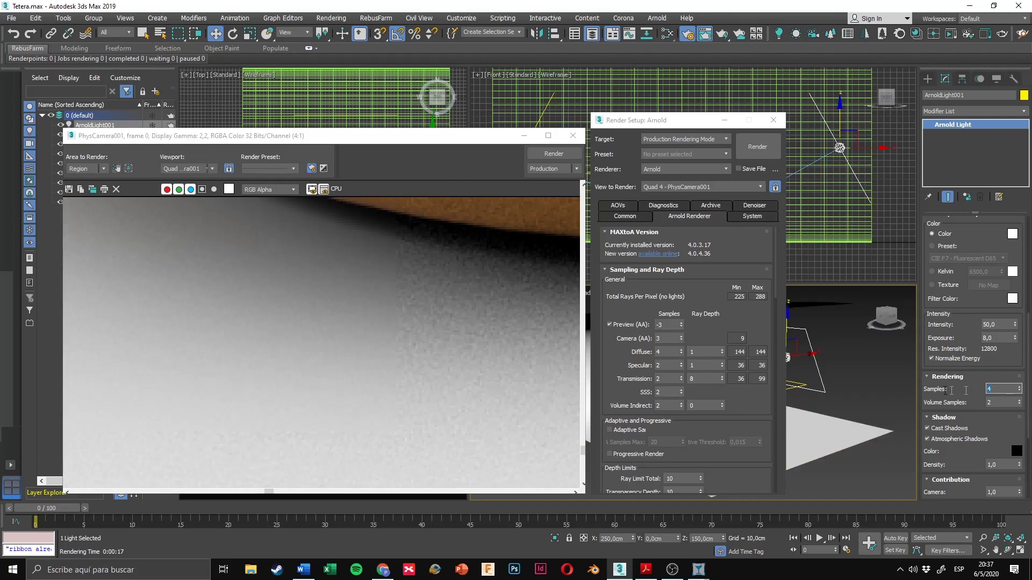
pyautogui.write('4')
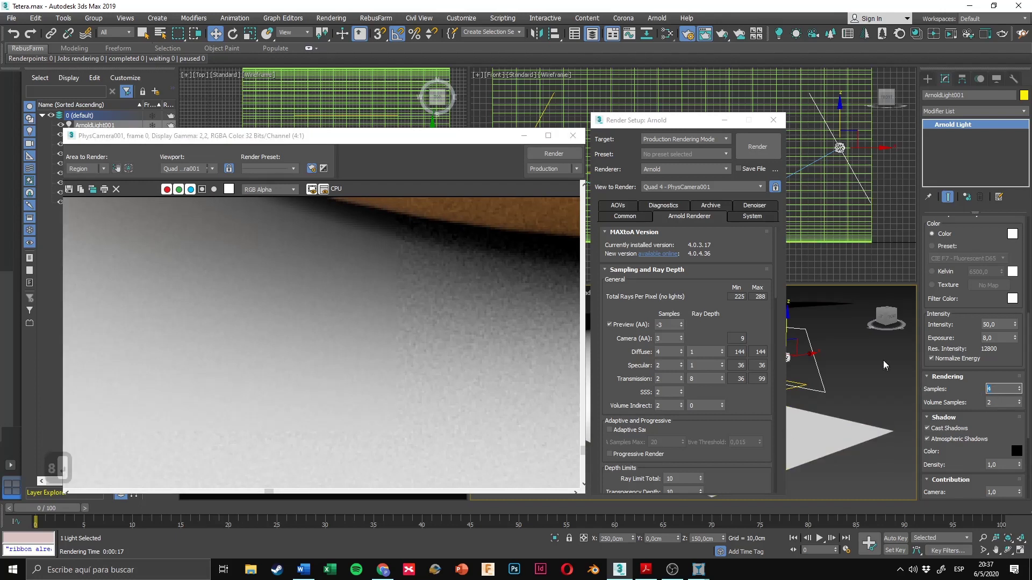
pyautogui.click(1004, 391)
pyautogui.click(1004, 391)
pyautogui.press('Return')
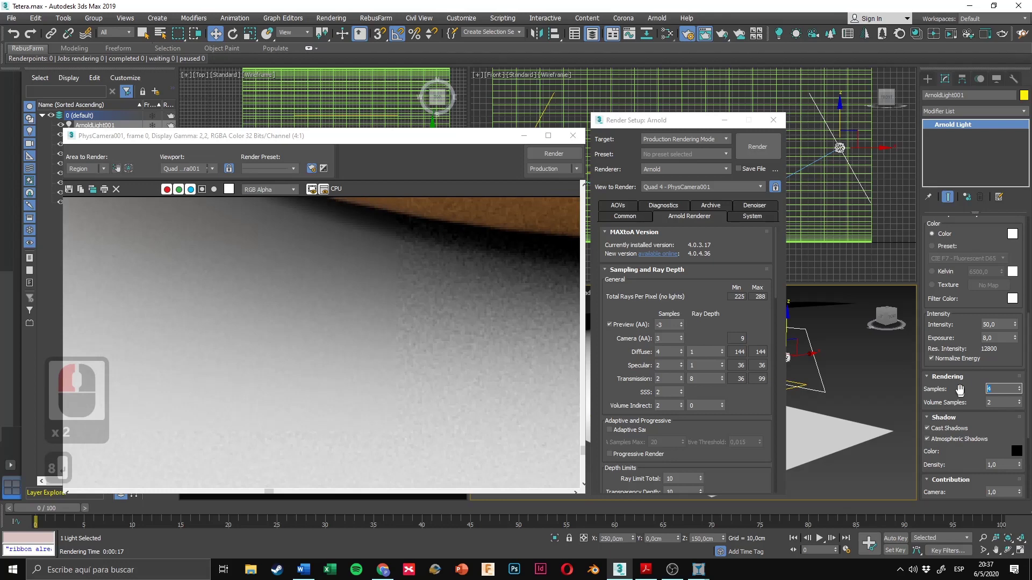
pyautogui.write('8')
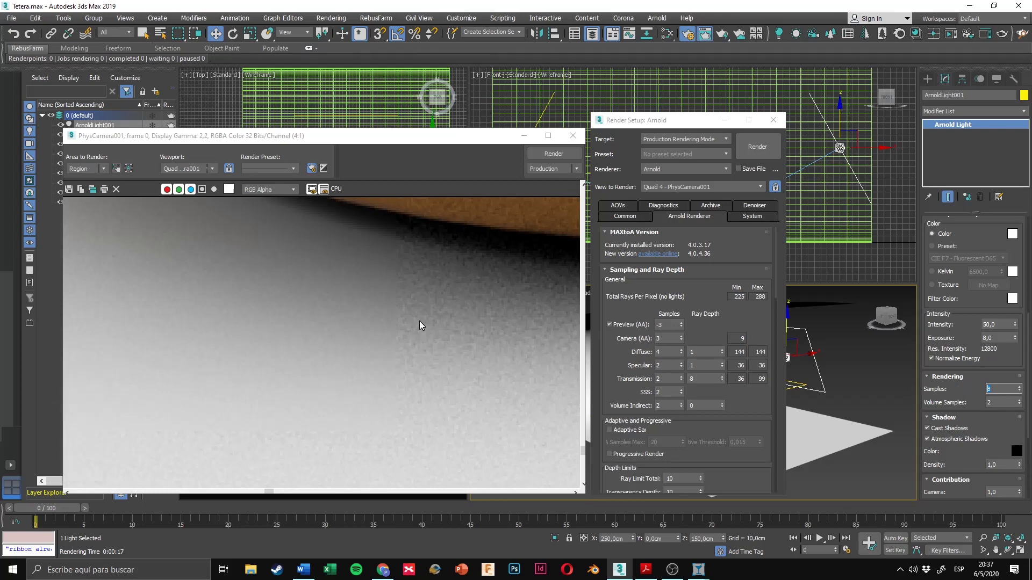
pyautogui.scroll(-2, 420, 325)
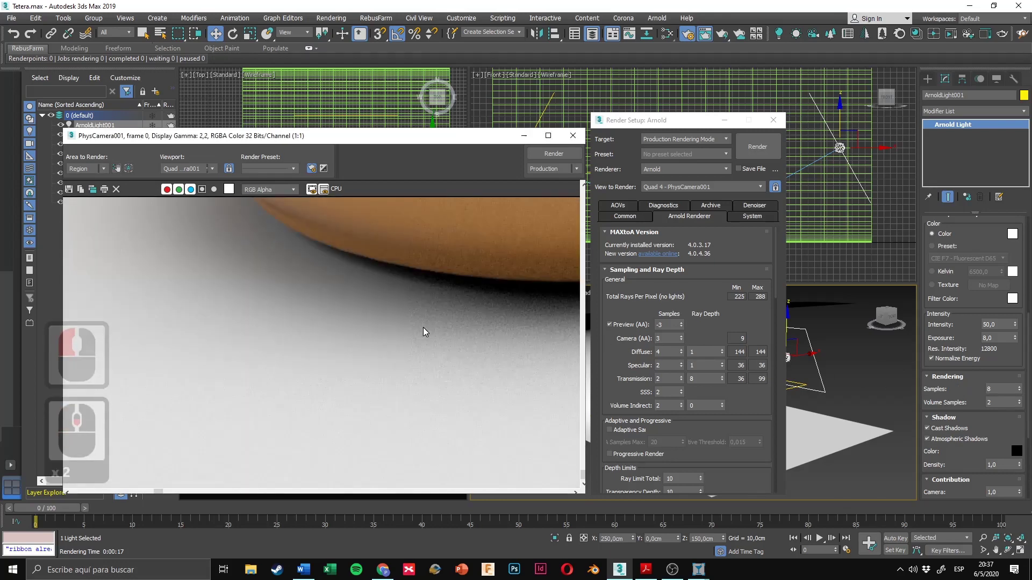
pyautogui.scroll(-1, 457, 343)
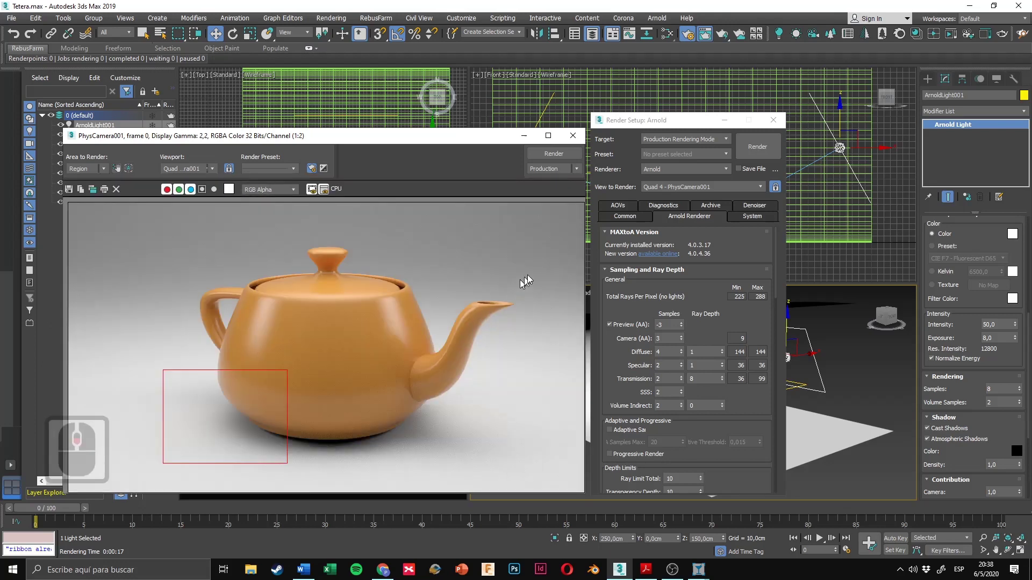
pyautogui.click(755, 153)
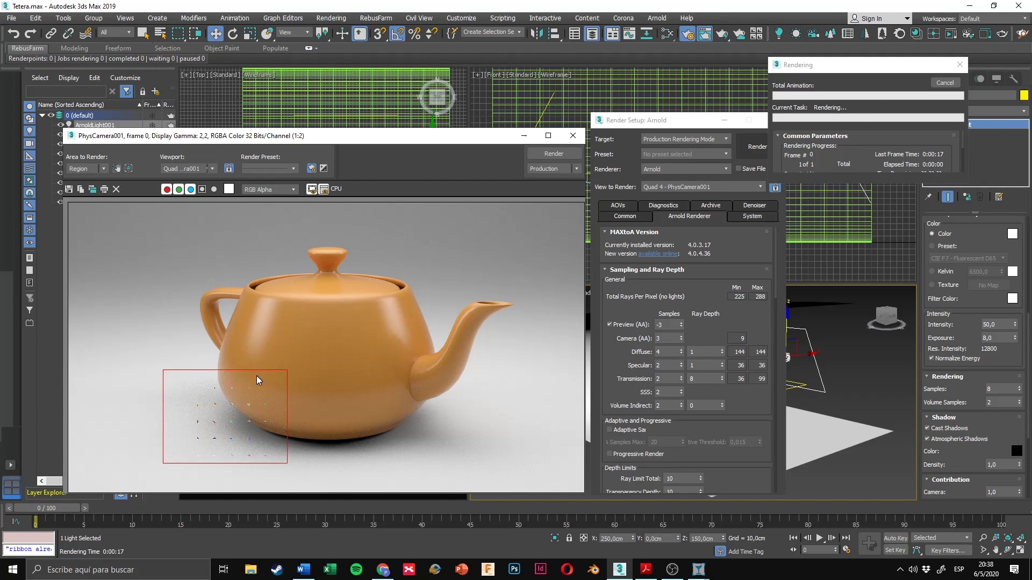
# Step: Examine the rendered region's shadow and teapot base up close while the render completes
pyautogui.scroll(1, 201, 396)
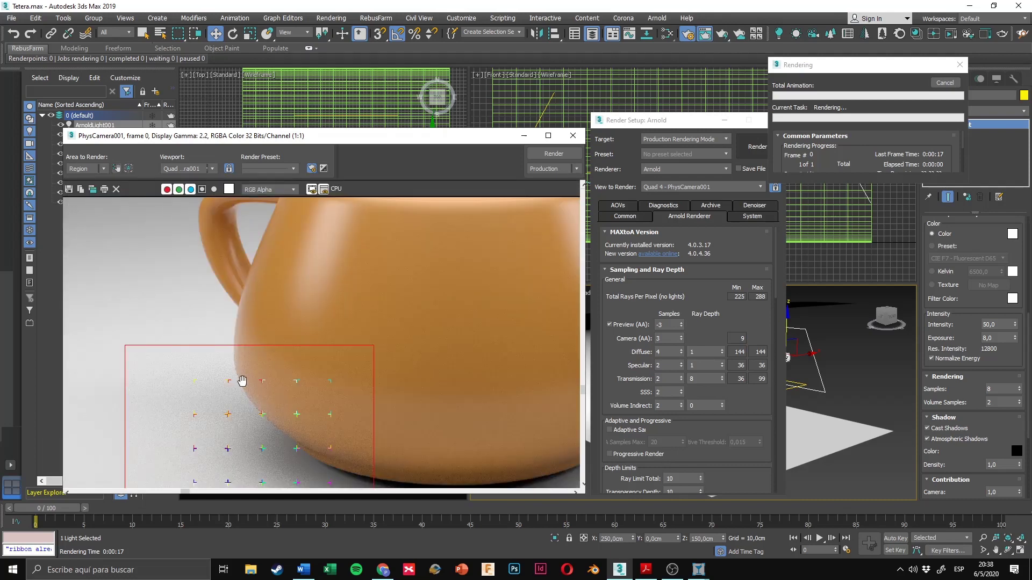
pyautogui.moveTo(238, 379); pyautogui.dragTo(251, 363, button='middle')
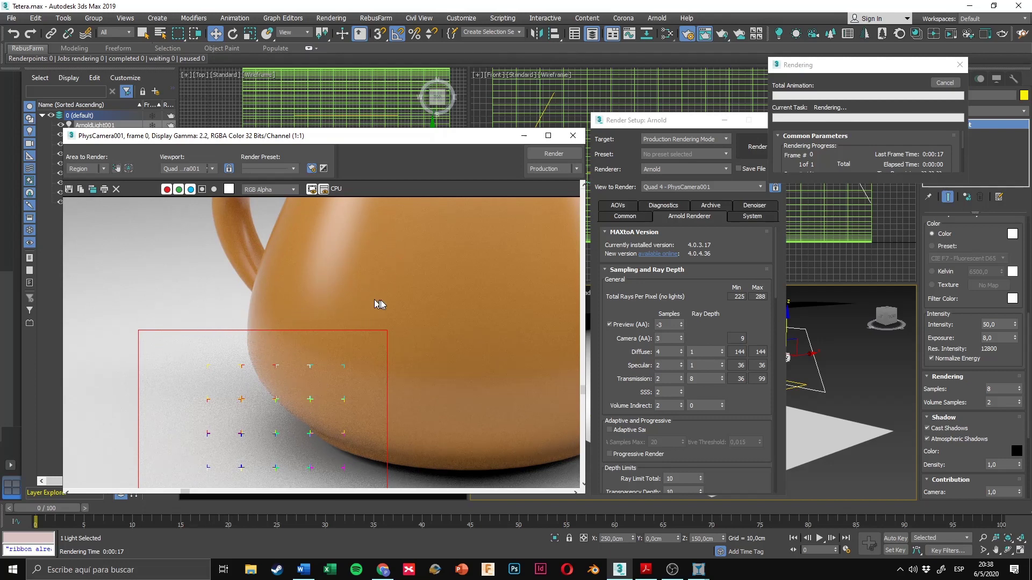
pyautogui.scroll(-1, 380, 305)
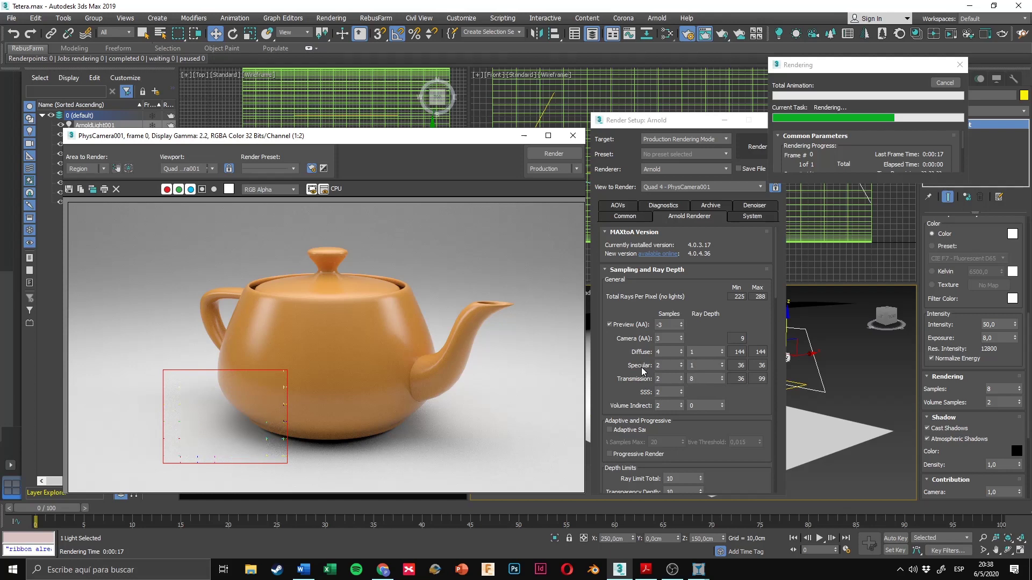
pyautogui.scroll(1, 185, 404)
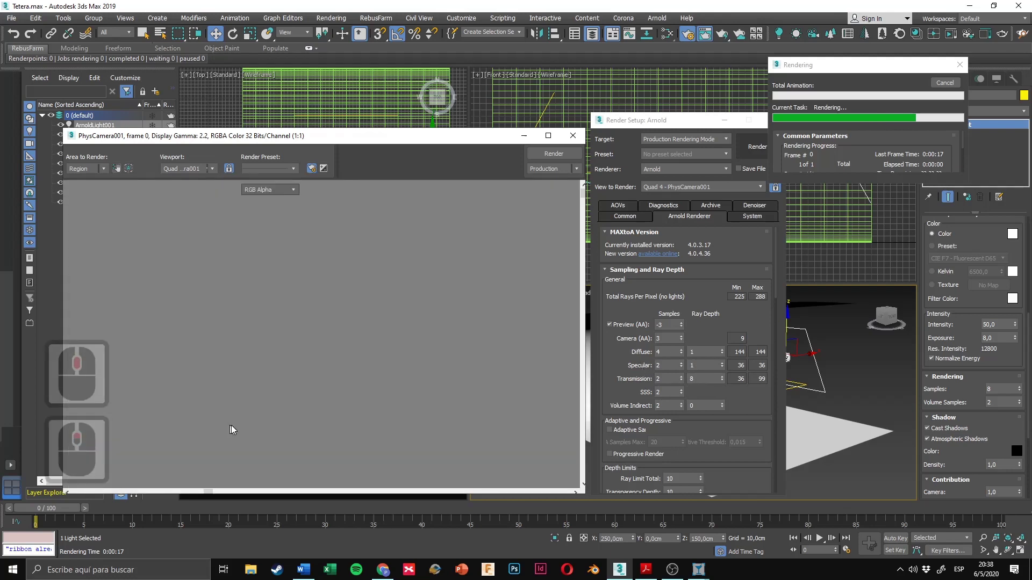
pyautogui.moveTo(333, 395); pyautogui.dragTo(353, 384, button='middle')
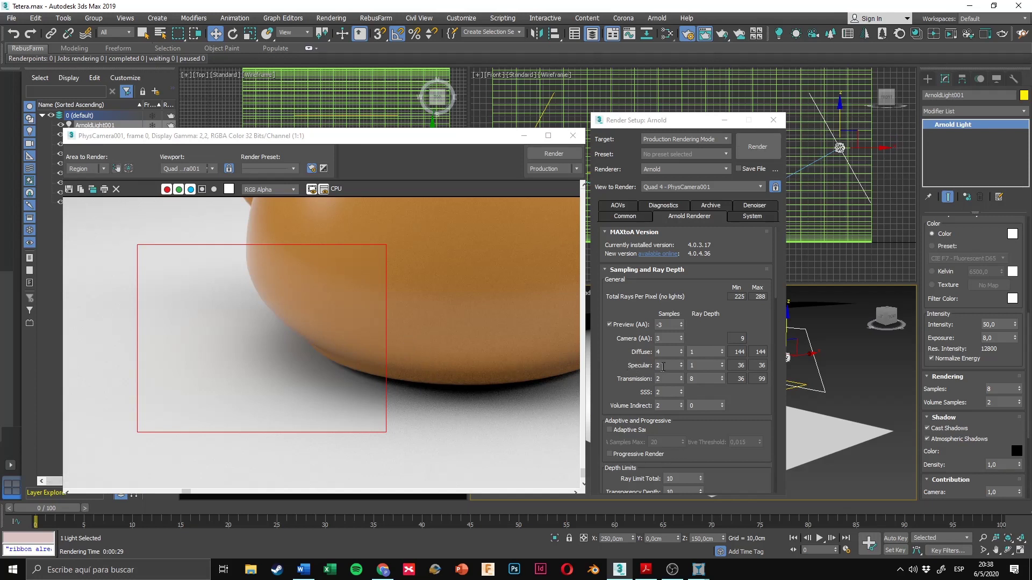
# Step: Set the Specular samples to 4, render the region again and return to the whole teapot image
pyautogui.moveTo(721, 333); pyautogui.dragTo(721, 320)
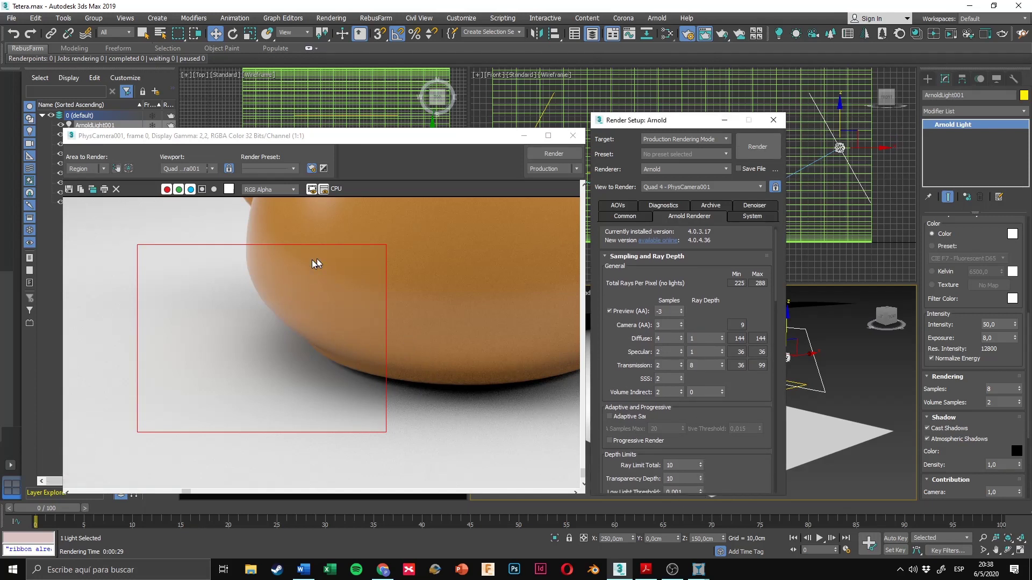
pyautogui.click(665, 338)
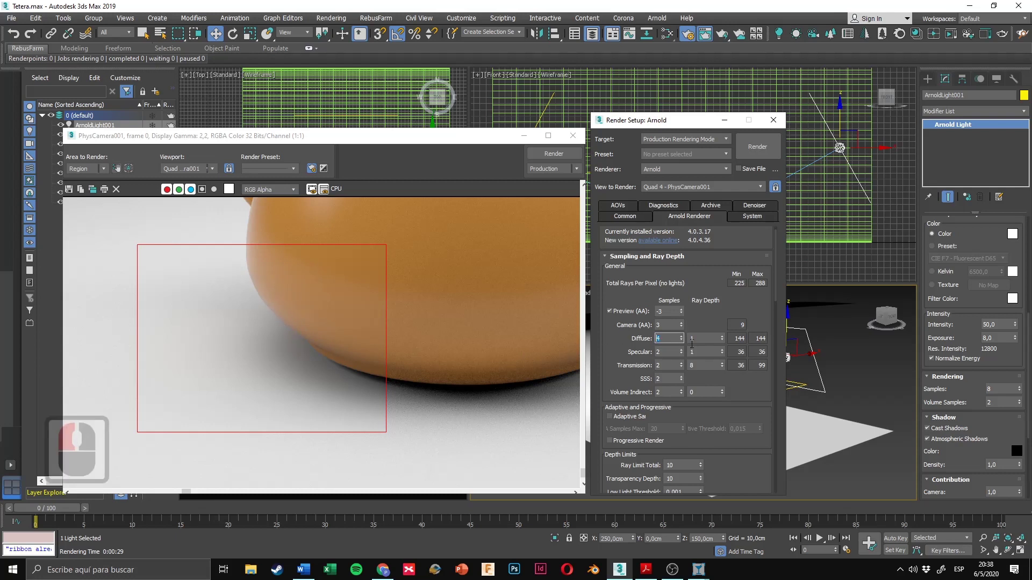
pyautogui.click(988, 388)
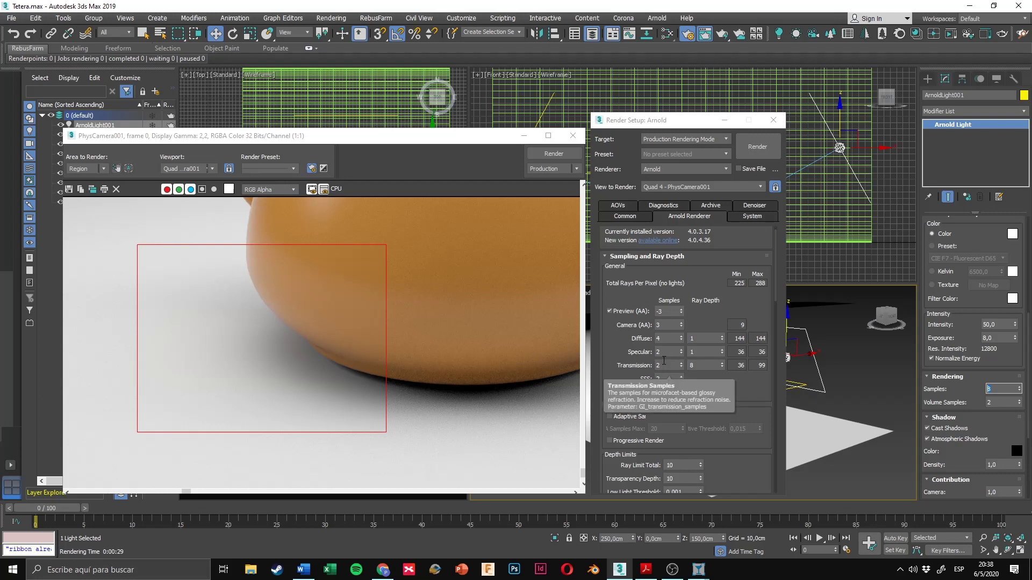
pyautogui.doubleClick(663, 351)
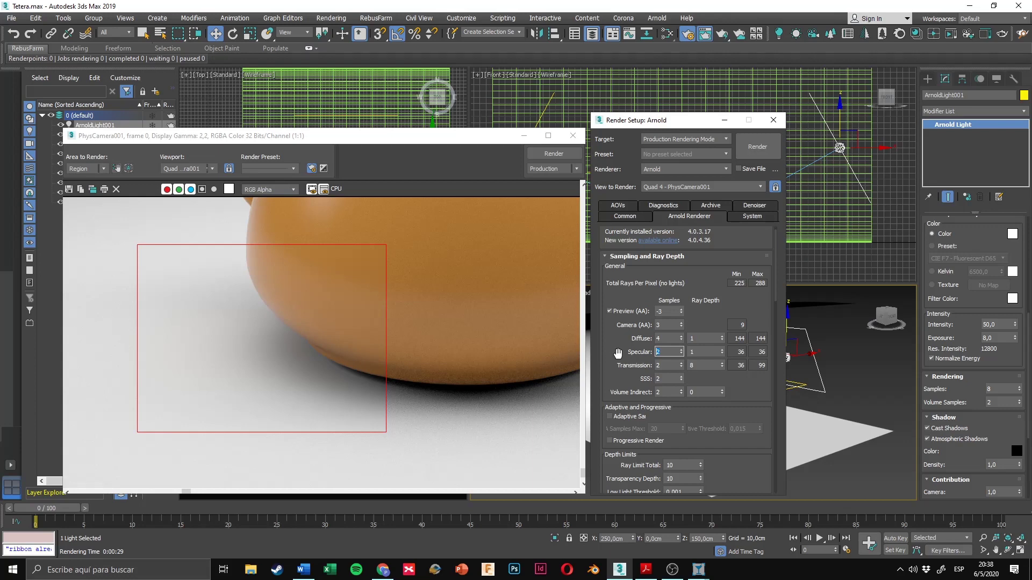
pyautogui.write('4')
pyautogui.press('Return')
pyautogui.click(761, 153)
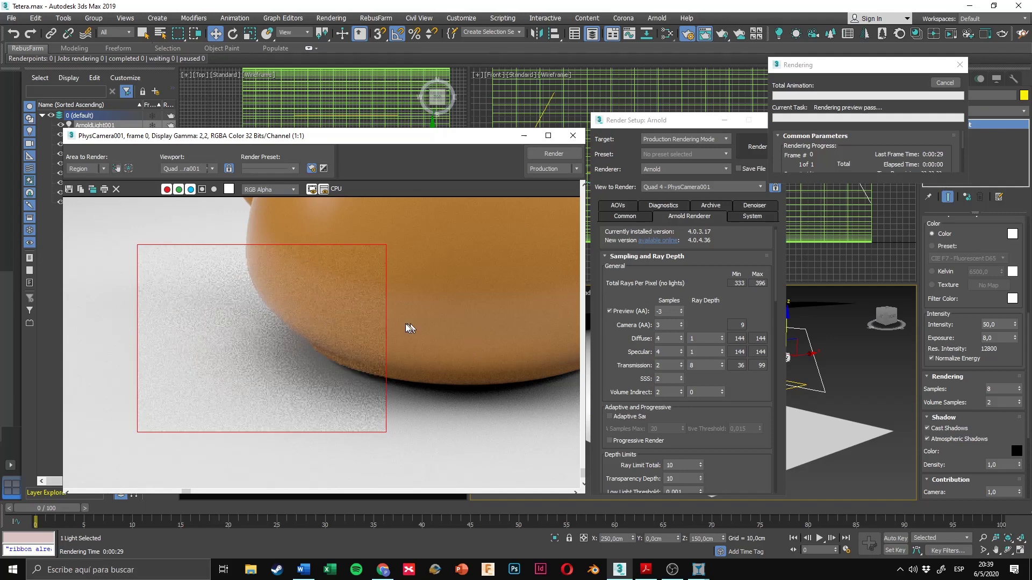
pyautogui.click(378, 328)
pyautogui.scroll(-1, 406, 346)
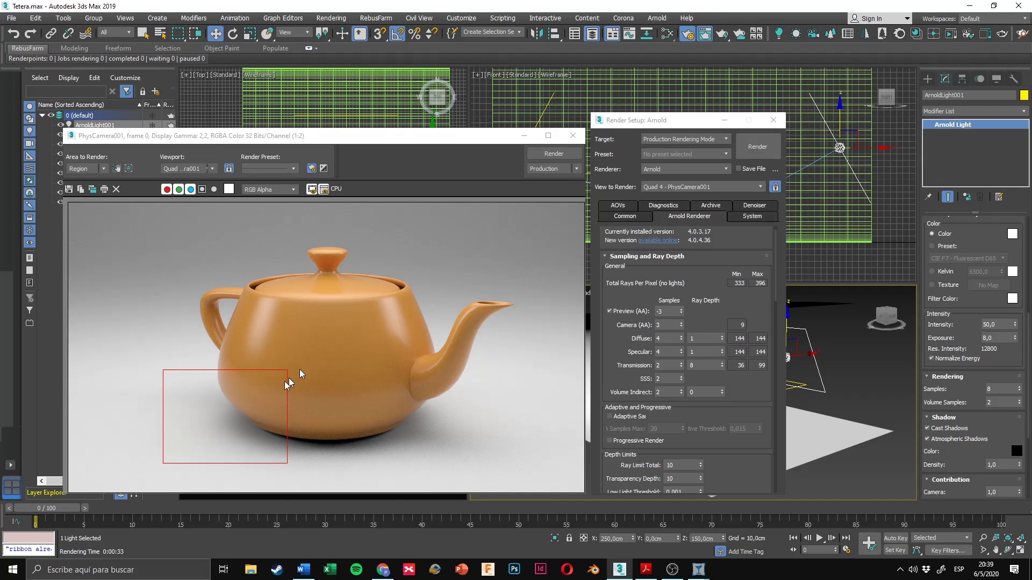
# Step: Try 4 Camera (AA) samples, and set them back to 3
pyautogui.click(662, 325)
pyautogui.moveTo(650, 326); pyautogui.dragTo(647, 326)
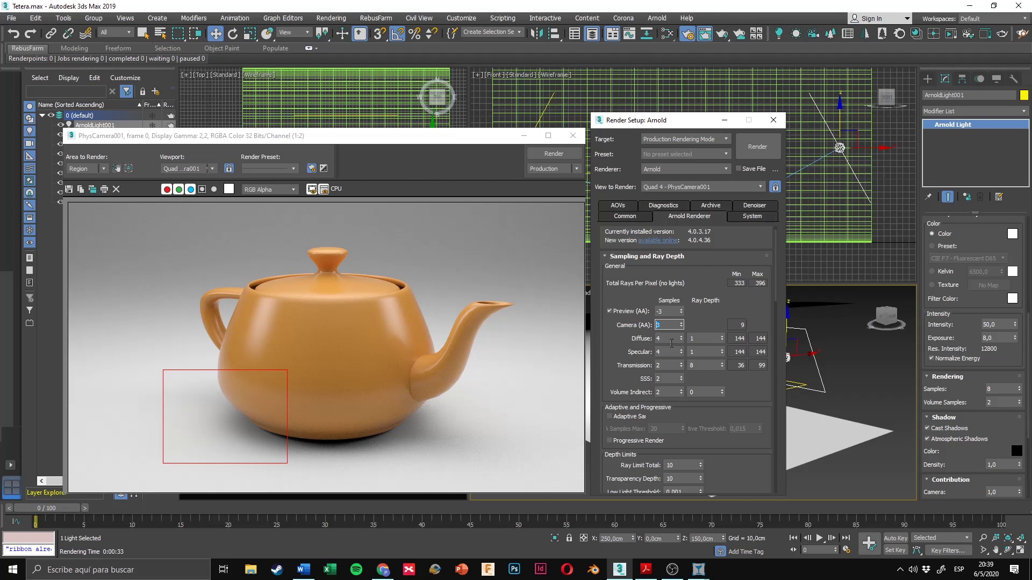
pyautogui.write('4')
pyautogui.click(712, 319)
pyautogui.moveTo(673, 326); pyautogui.dragTo(622, 326)
pyautogui.write('3')
pyautogui.press('Return')
pyautogui.click(669, 339)
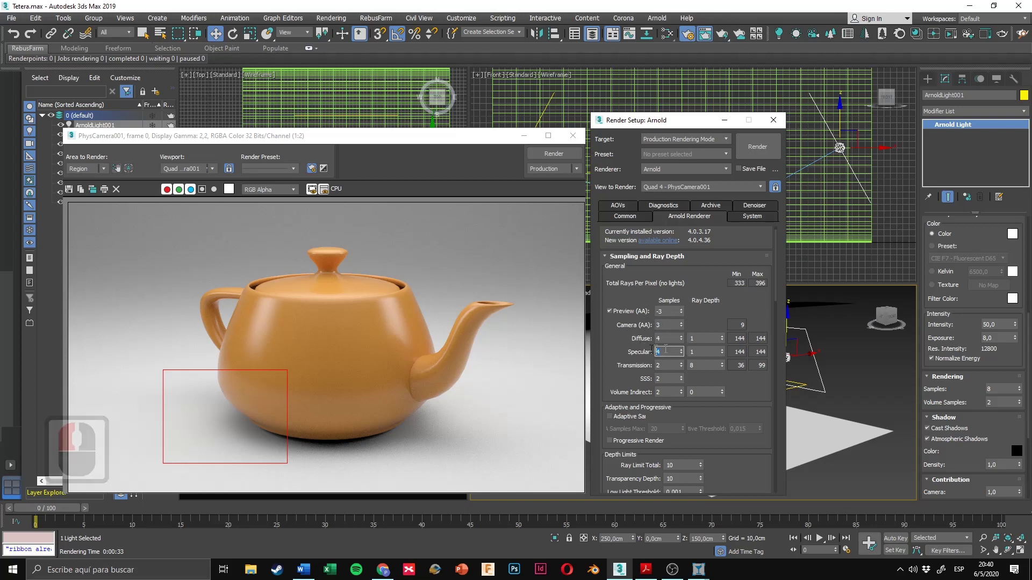
pyautogui.click(669, 351)
pyautogui.moveTo(672, 350); pyautogui.dragTo(643, 349)
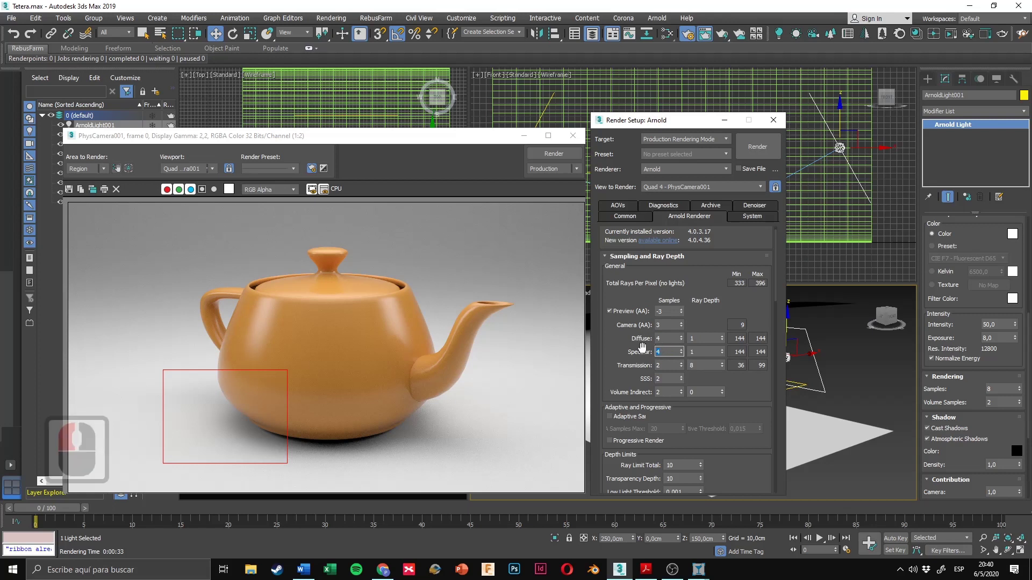
pyautogui.click(670, 365)
pyautogui.click(671, 324)
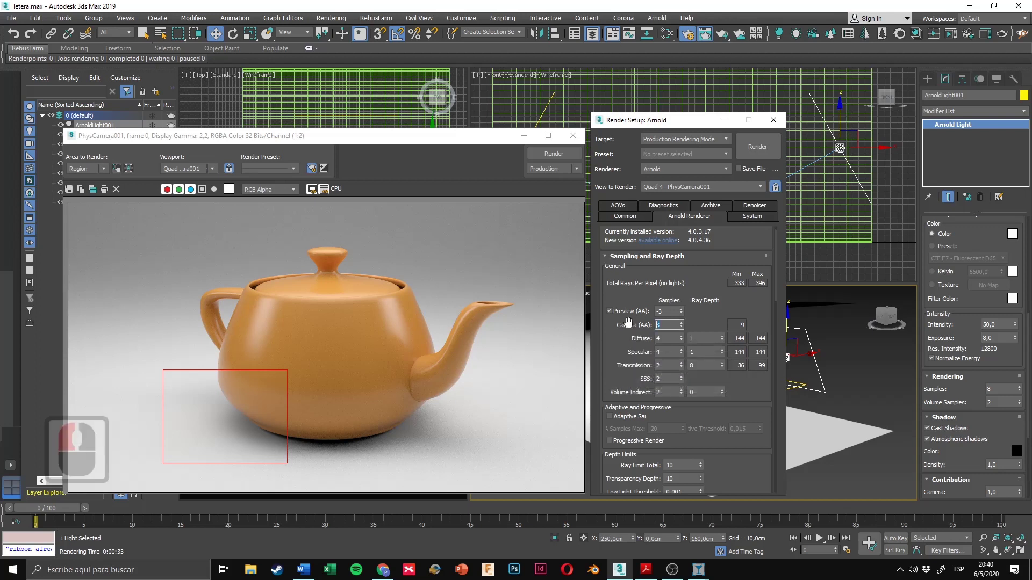
# Step: Try 6 and 4 Camera (AA) samples in the Arnold renderer's sampling settings
pyautogui.tripleClick(683, 323)
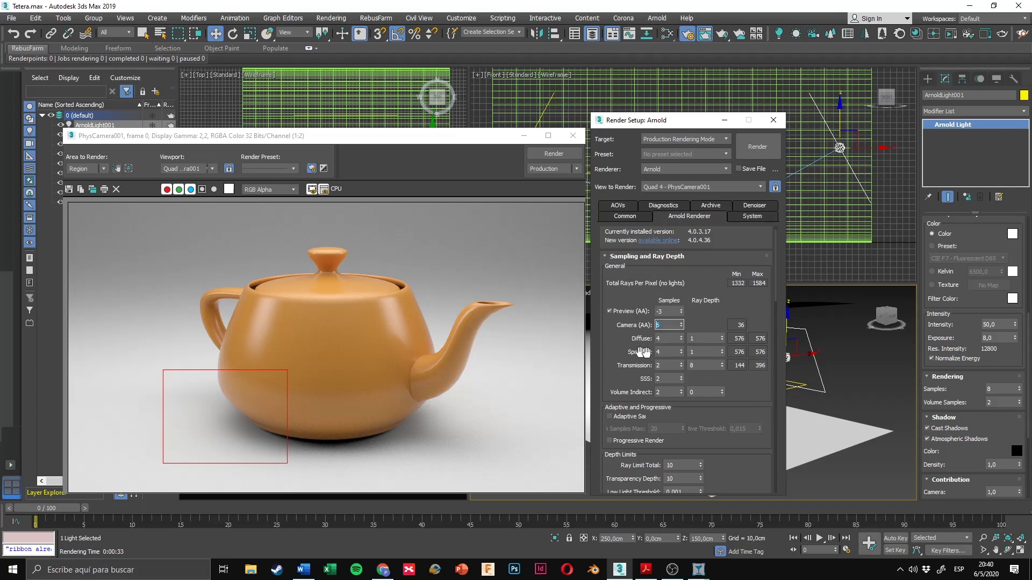
pyautogui.click(682, 327)
pyautogui.click(682, 327)
pyautogui.click(673, 327)
pyautogui.click(674, 327)
# Step: Render the full camera view instead of the region, with the Camera (AA) samples at 3
pyautogui.click(94, 170)
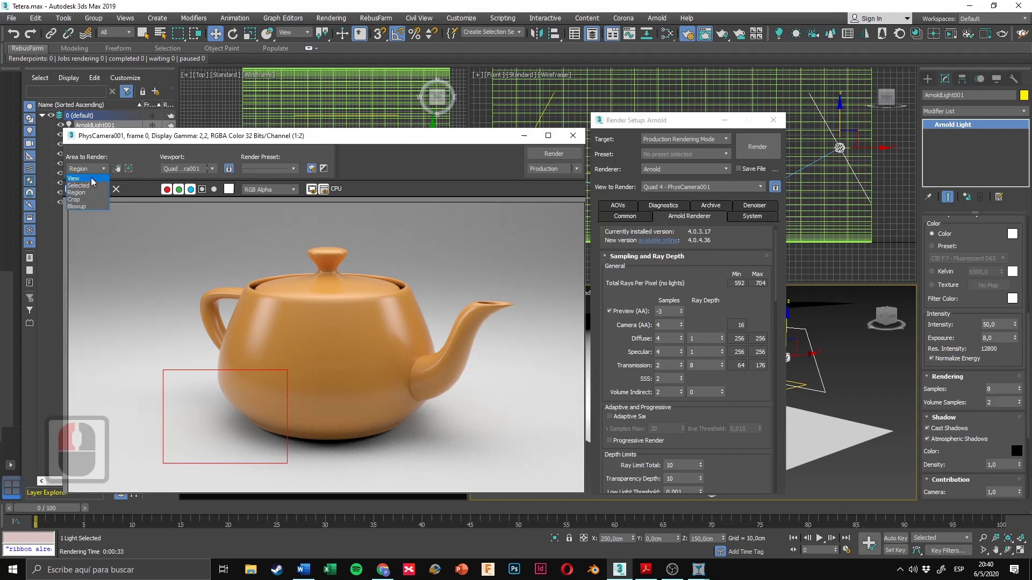
pyautogui.click(90, 179)
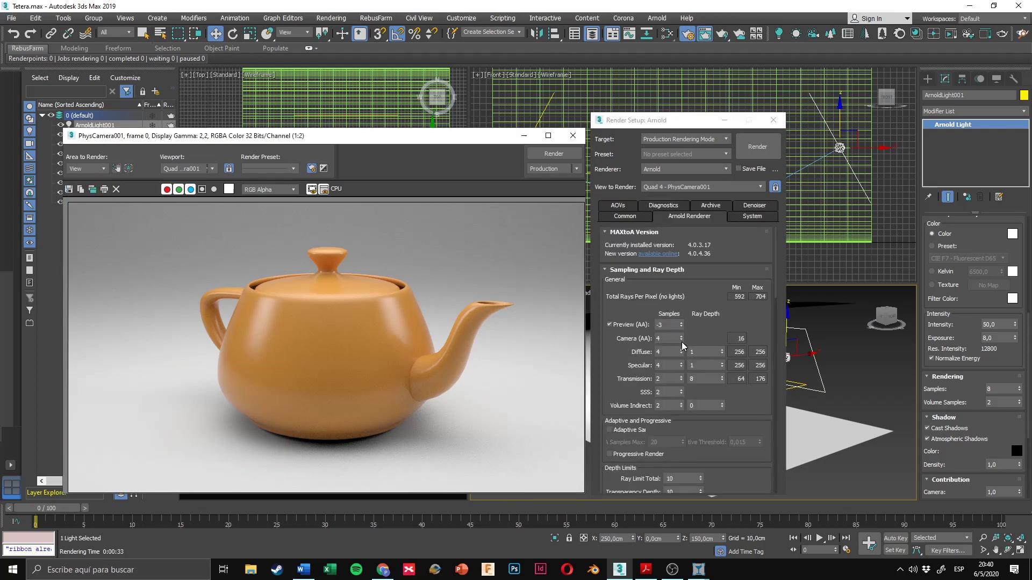
pyautogui.click(681, 341)
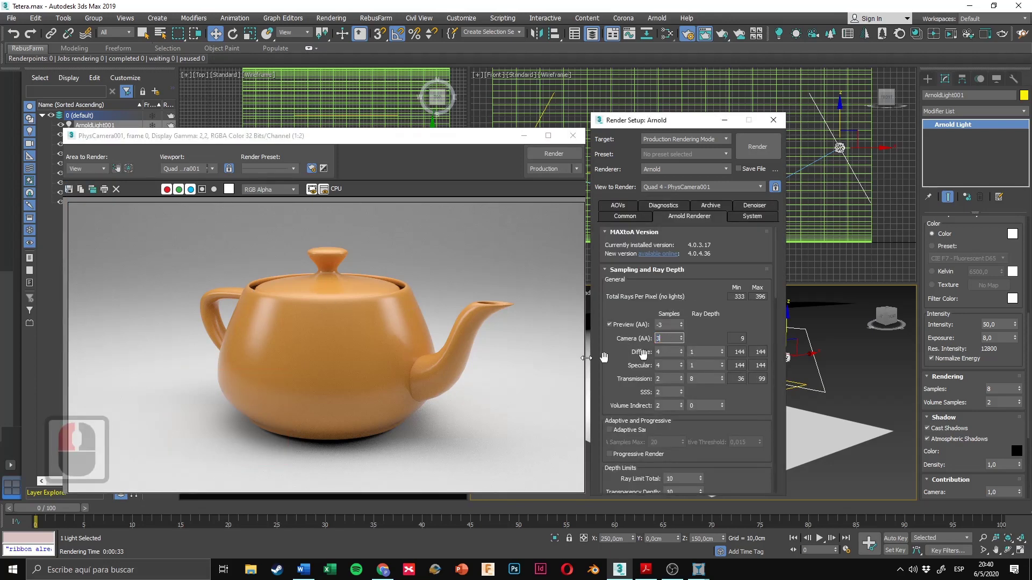
pyautogui.click(419, 296)
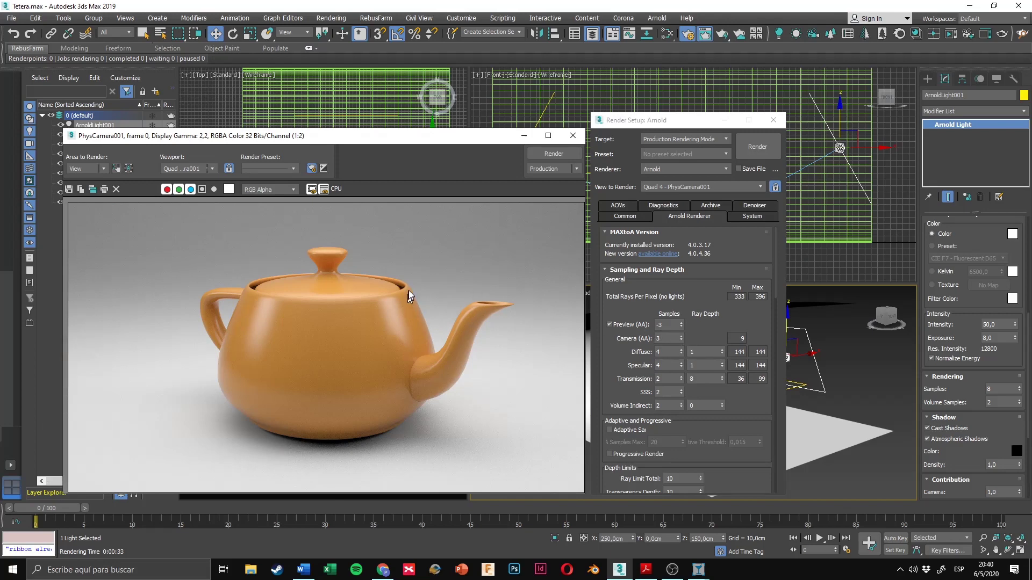
pyautogui.click(779, 148)
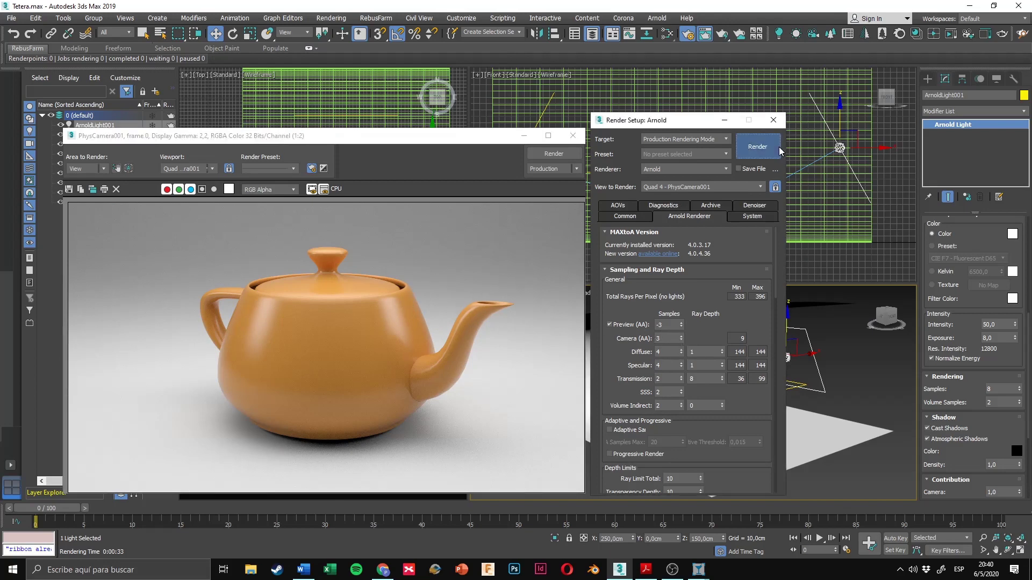
pyautogui.click(778, 147)
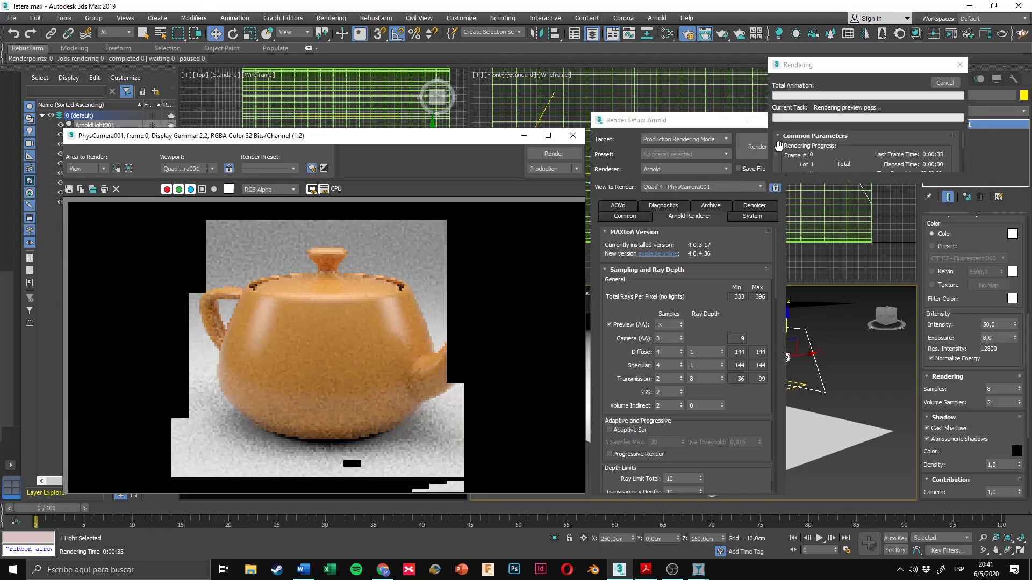
pyautogui.click(417, 270)
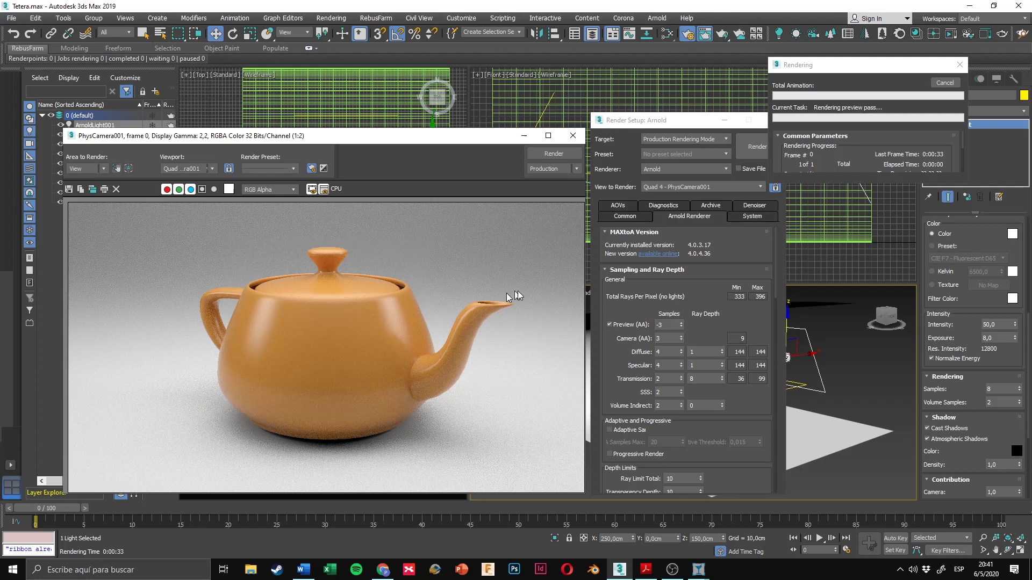
pyautogui.moveTo(825, 74)
pyautogui.mouseDown()
pyautogui.moveTo(798, 76)
pyautogui.moveTo(818, 80)
pyautogui.mouseUp()
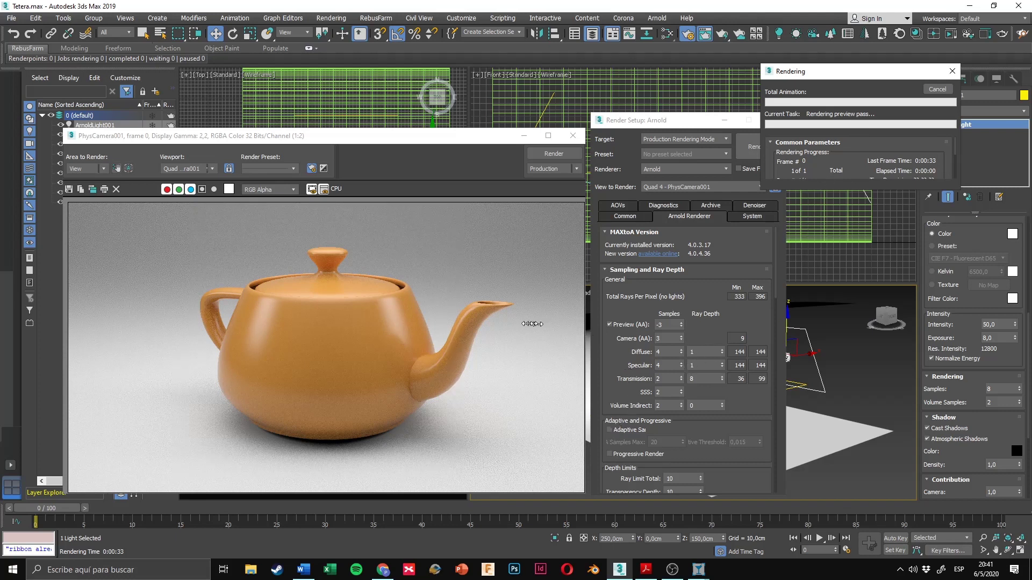
pyautogui.click(437, 246)
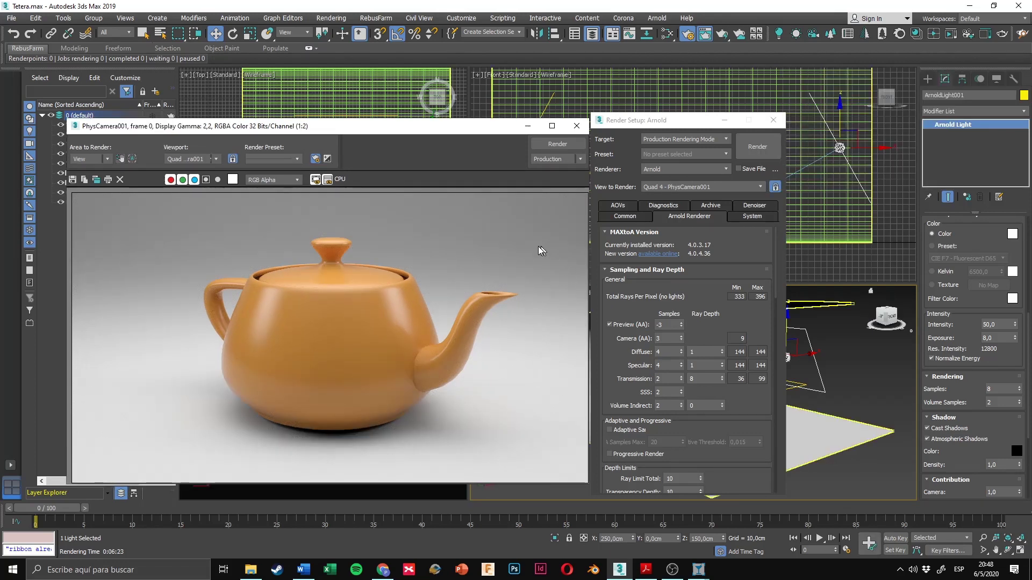
# Step: Examine the teapot's base and shadow up close in the finished render, and return to the whole image
pyautogui.click(535, 244)
pyautogui.scroll(1, 425, 433)
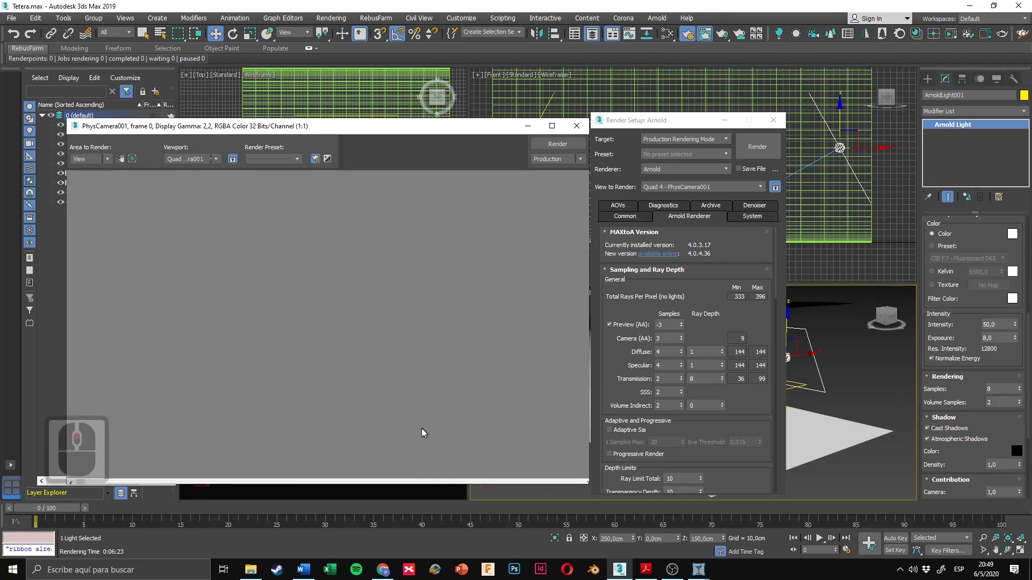
pyautogui.moveTo(134, 404); pyautogui.dragTo(292, 369, button='middle')
pyautogui.scroll(1, 246, 391)
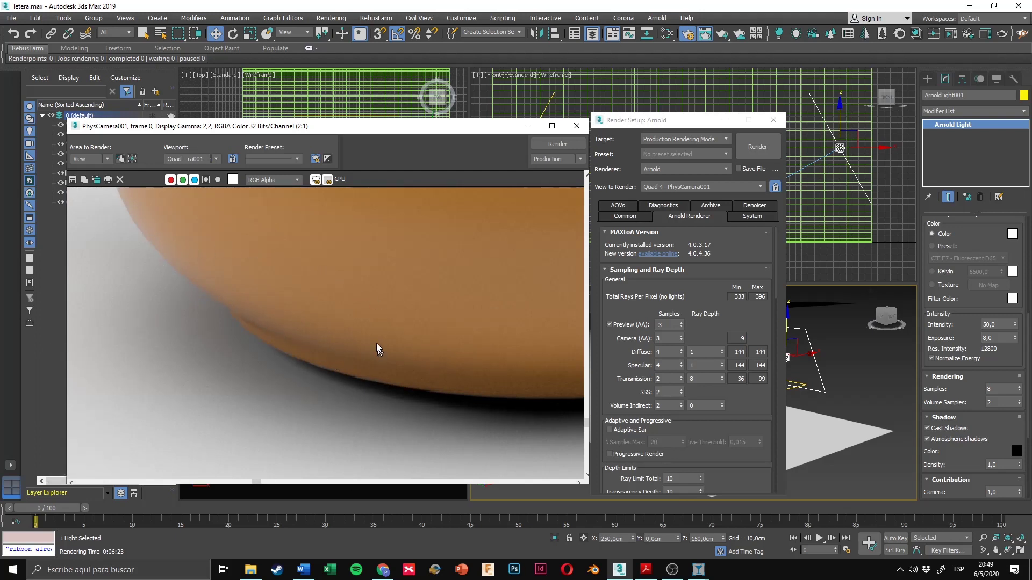
pyautogui.scroll(-3, 344, 297)
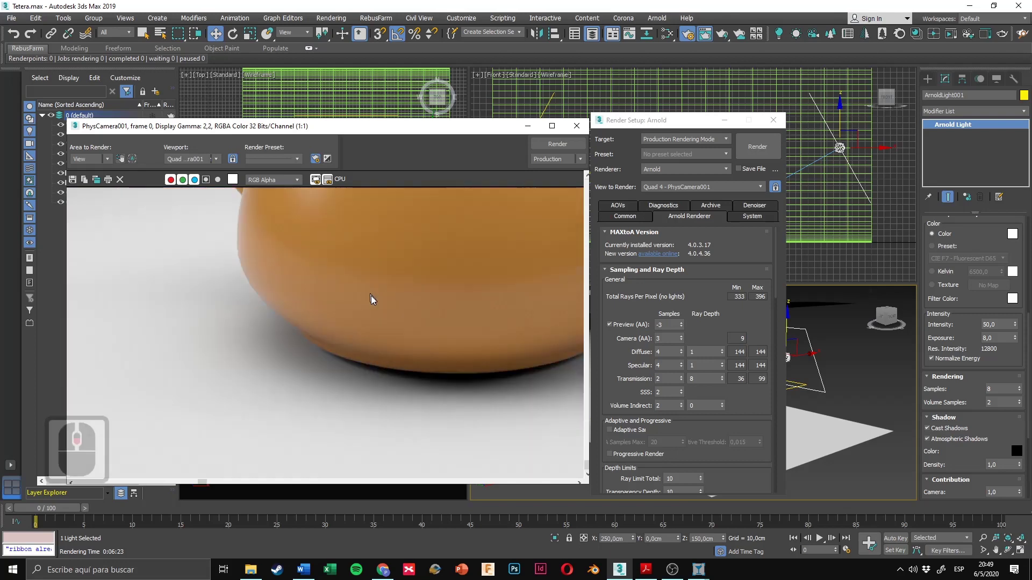
pyautogui.moveTo(415, 130); pyautogui.dragTo(438, 124)
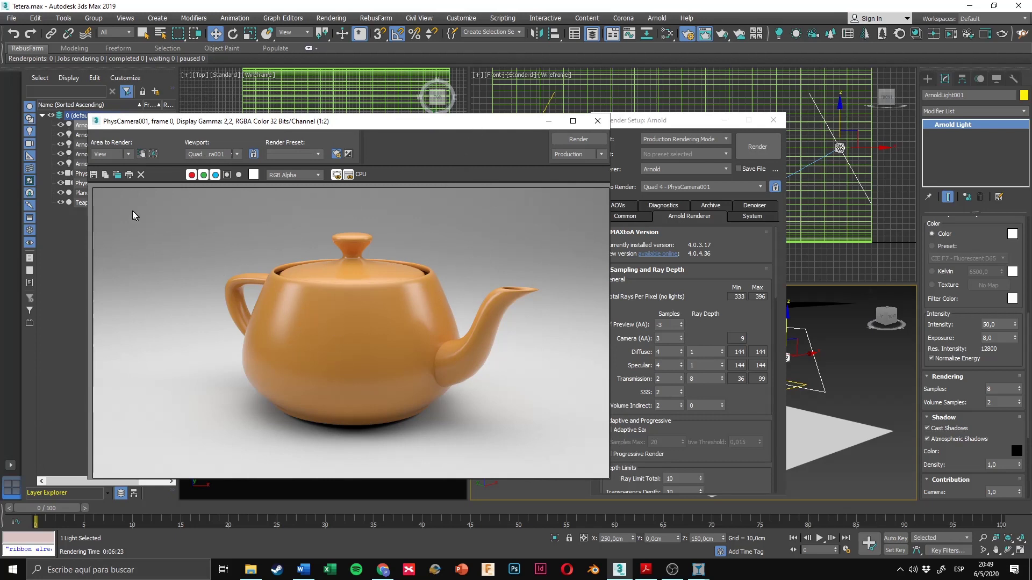
pyautogui.moveTo(166, 122); pyautogui.dragTo(180, 127)
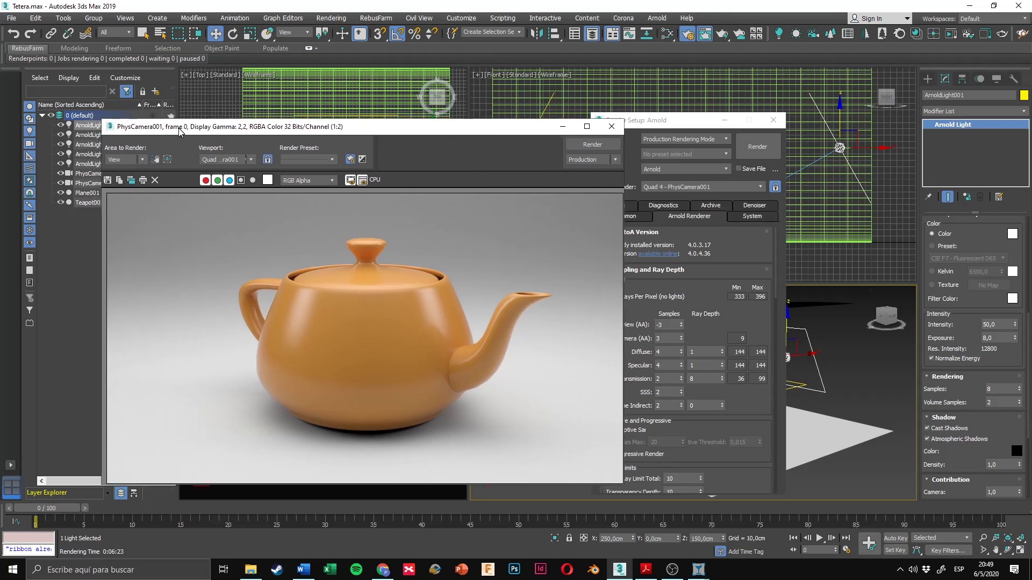
# Step: Save the rendered image to the desktop (Escritorio) as Render tetera.jpg
pyautogui.click(109, 180)
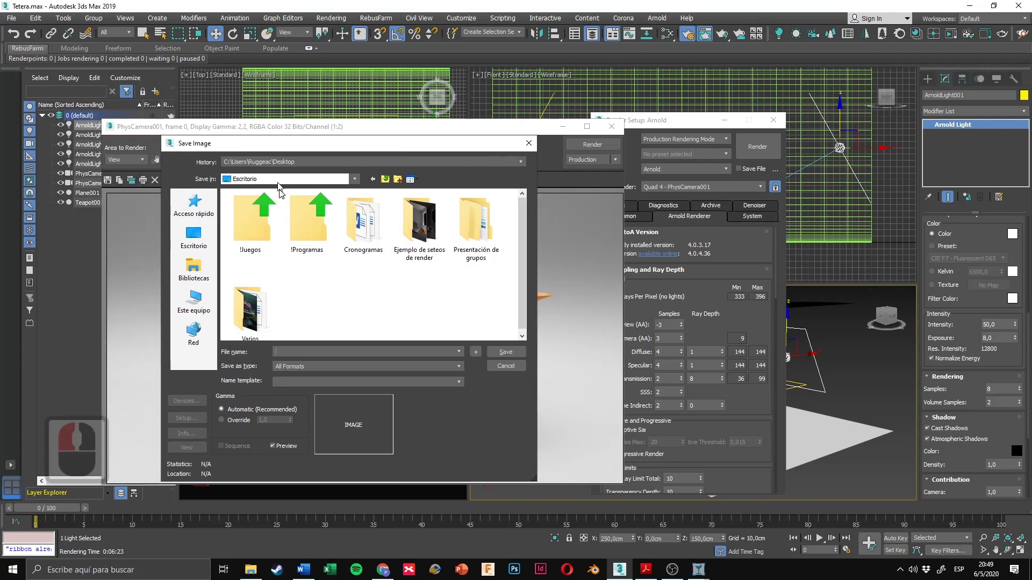
pyautogui.click(202, 241)
pyautogui.click(306, 351)
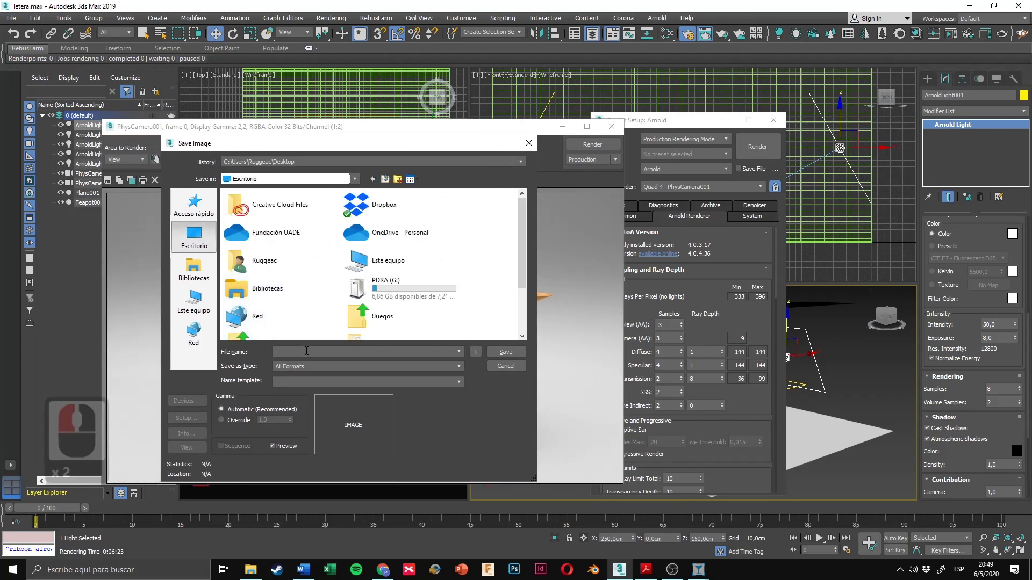
pyautogui.write('Rende')
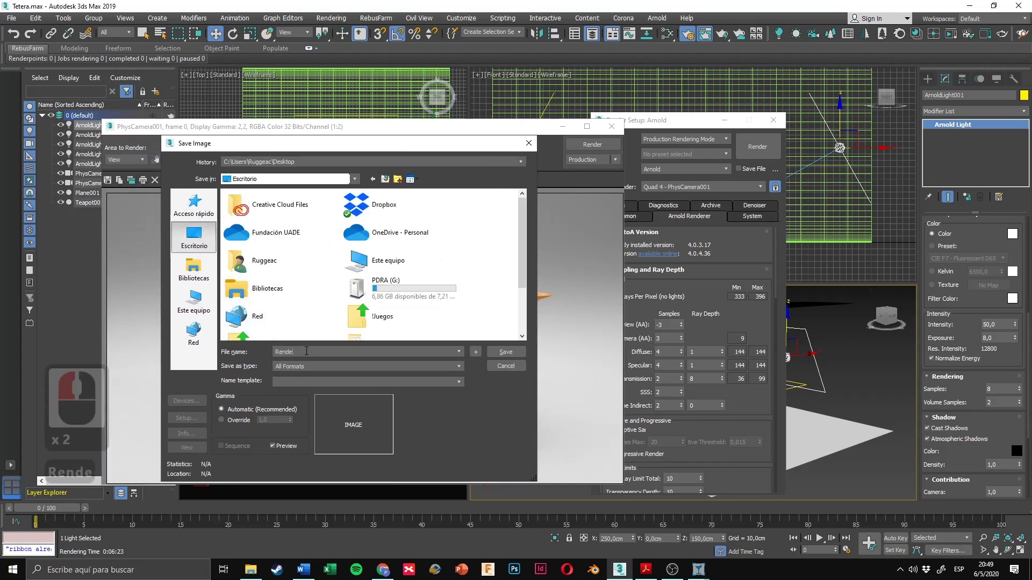
pyautogui.write('r tetera')
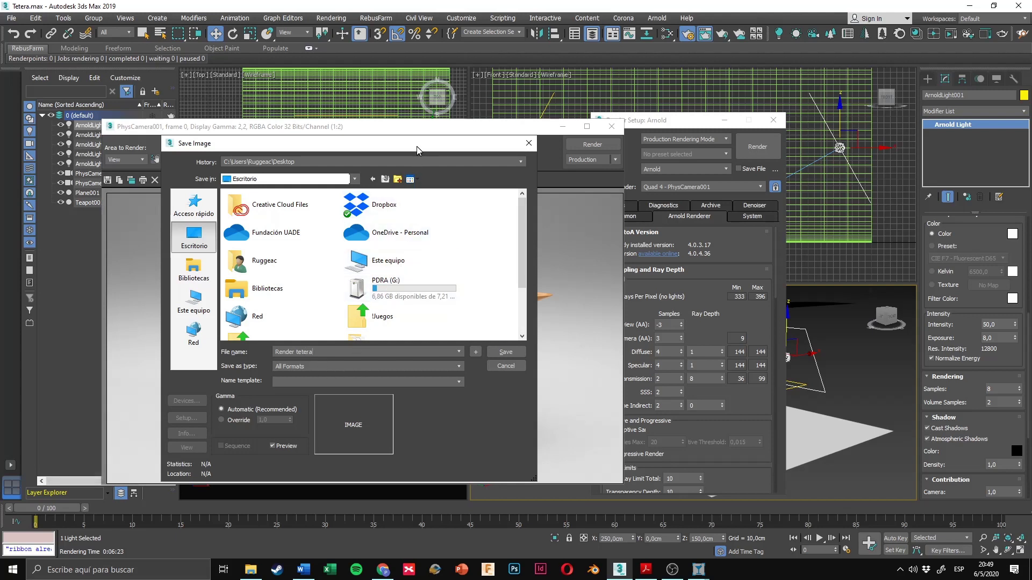
pyautogui.moveTo(417, 146); pyautogui.dragTo(741, 153)
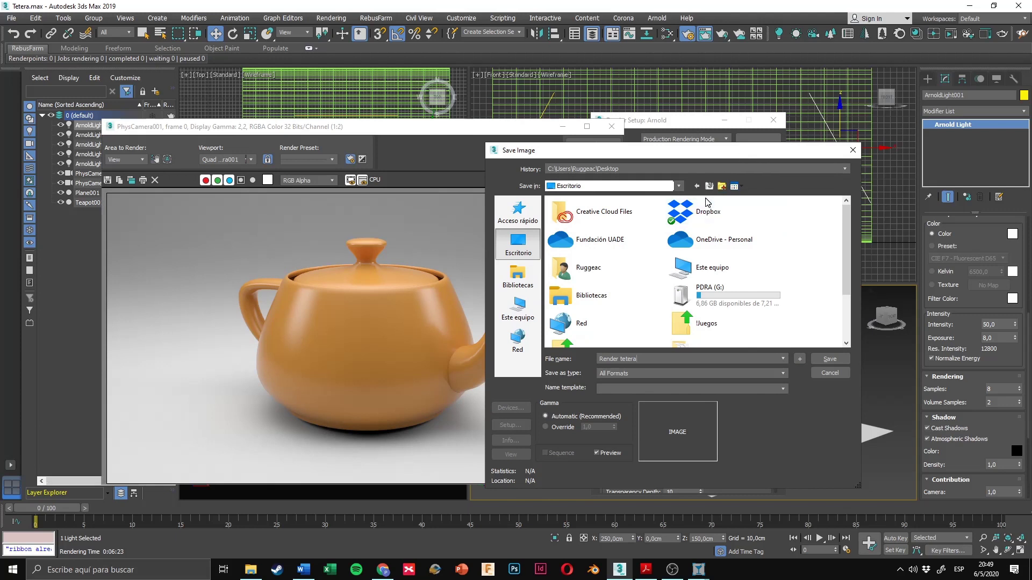
pyautogui.click(656, 360)
pyautogui.click(656, 359)
pyautogui.moveTo(645, 358); pyautogui.dragTo(599, 359)
pyautogui.click(682, 359)
pyautogui.write('.jpg')
pyautogui.press('Return')
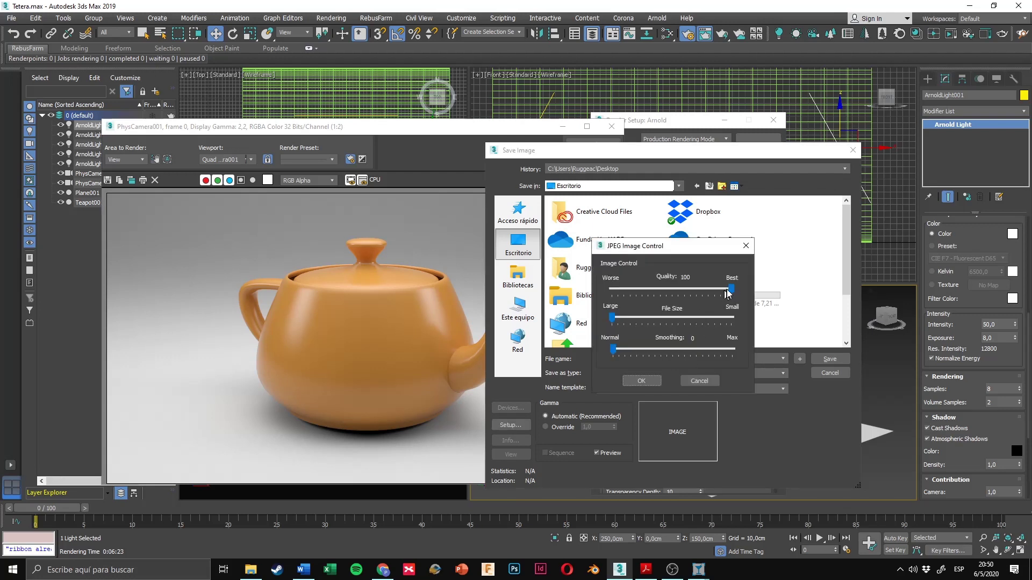
# Step: Confirm the JPEG options with quality 100, the largest file size and smoothing 0
pyautogui.moveTo(731, 290); pyautogui.dragTo(411, 294)
pyautogui.moveTo(694, 290); pyautogui.dragTo(732, 291)
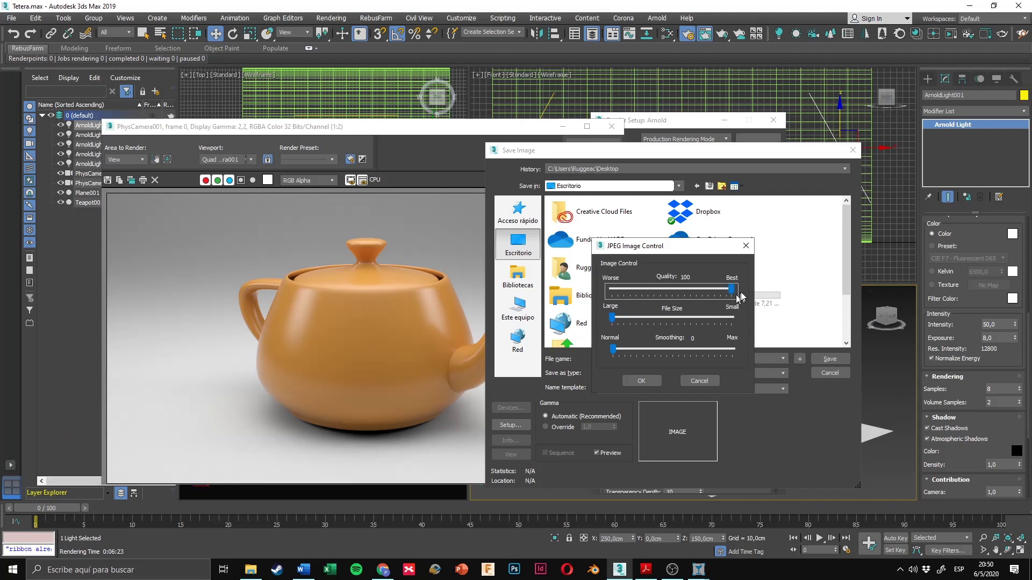
pyautogui.click(613, 319)
pyautogui.moveTo(612, 318)
pyautogui.mouseDown()
pyautogui.moveTo(680, 317)
pyautogui.moveTo(651, 317)
pyautogui.moveTo(674, 317)
pyautogui.moveTo(664, 305)
pyautogui.moveTo(608, 314)
pyautogui.mouseUp()
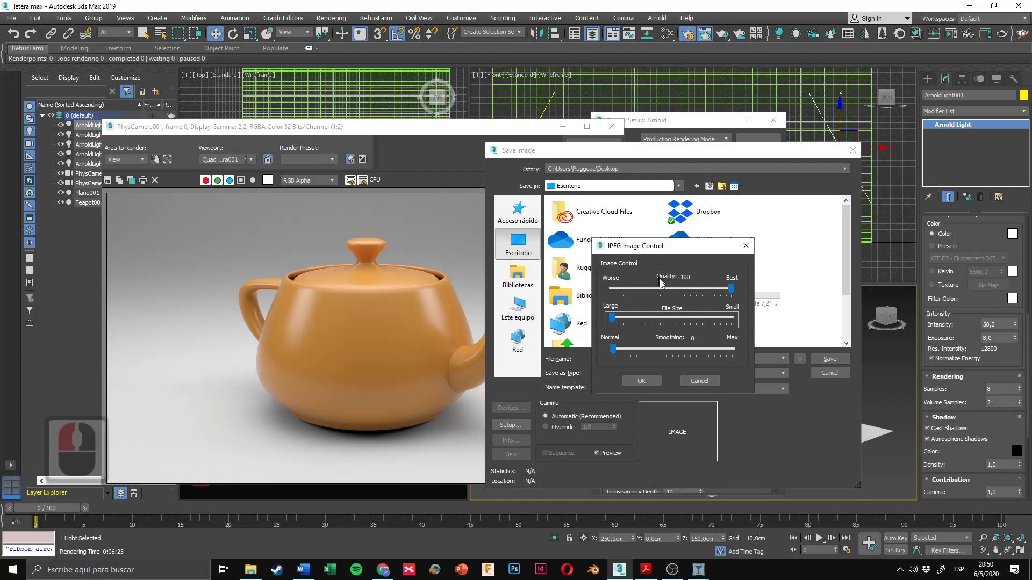
pyautogui.moveTo(615, 350)
pyautogui.mouseDown()
pyautogui.moveTo(735, 351)
pyautogui.moveTo(612, 351)
pyautogui.mouseUp()
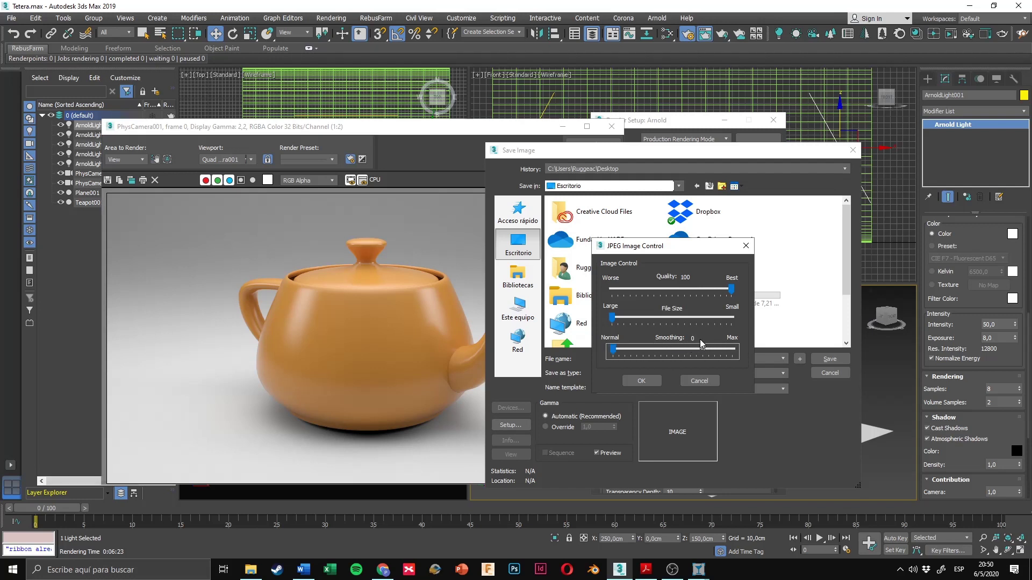
pyautogui.click(649, 334)
pyautogui.moveTo(617, 352); pyautogui.dragTo(735, 351)
pyautogui.moveTo(709, 350); pyautogui.dragTo(598, 349)
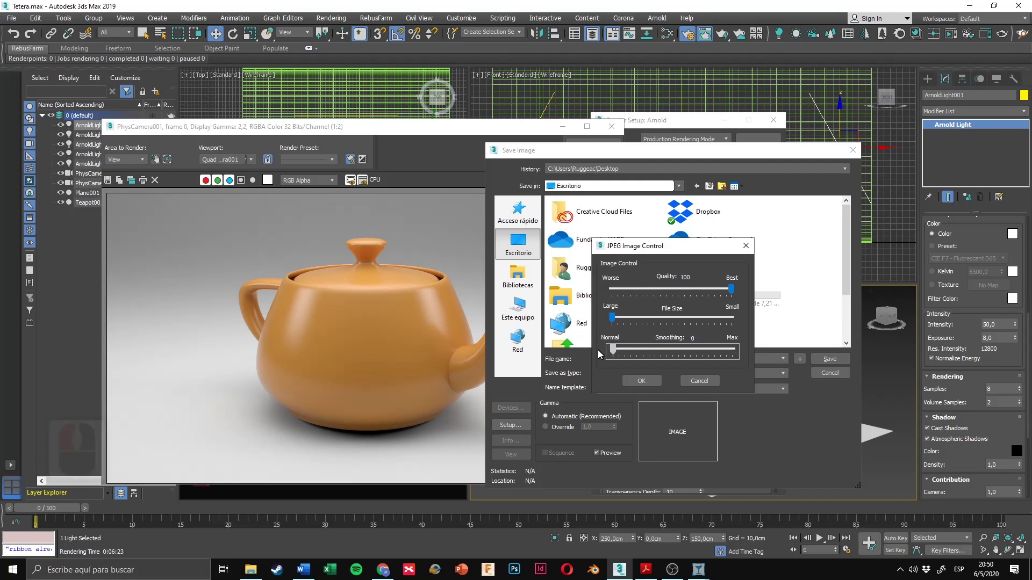
pyautogui.click(640, 381)
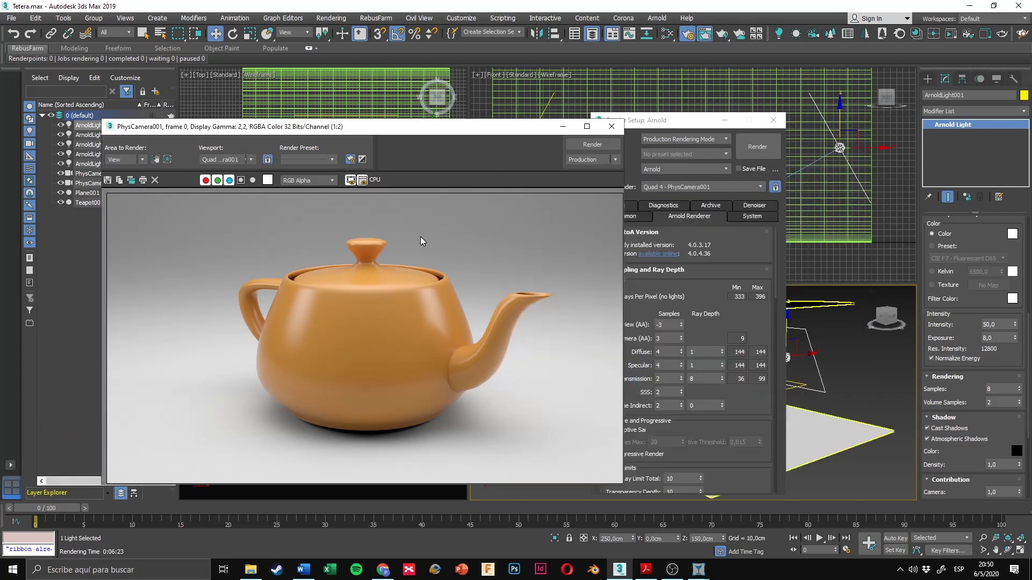
# Step: Try to save the render as Render tetera.png with the JPEG file type, and decline overwriting the existing image
pyautogui.click(108, 181)
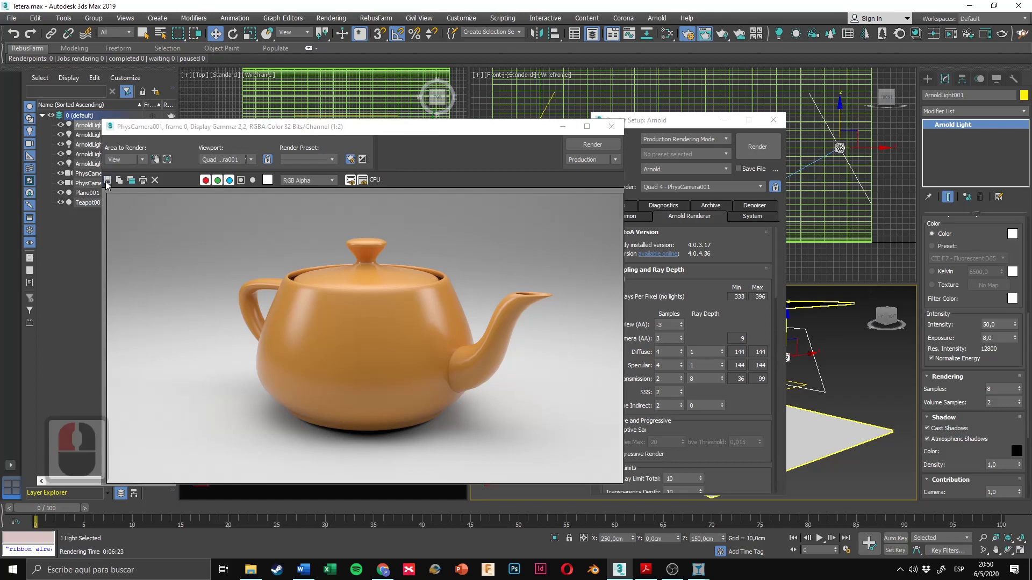
pyautogui.click(655, 359)
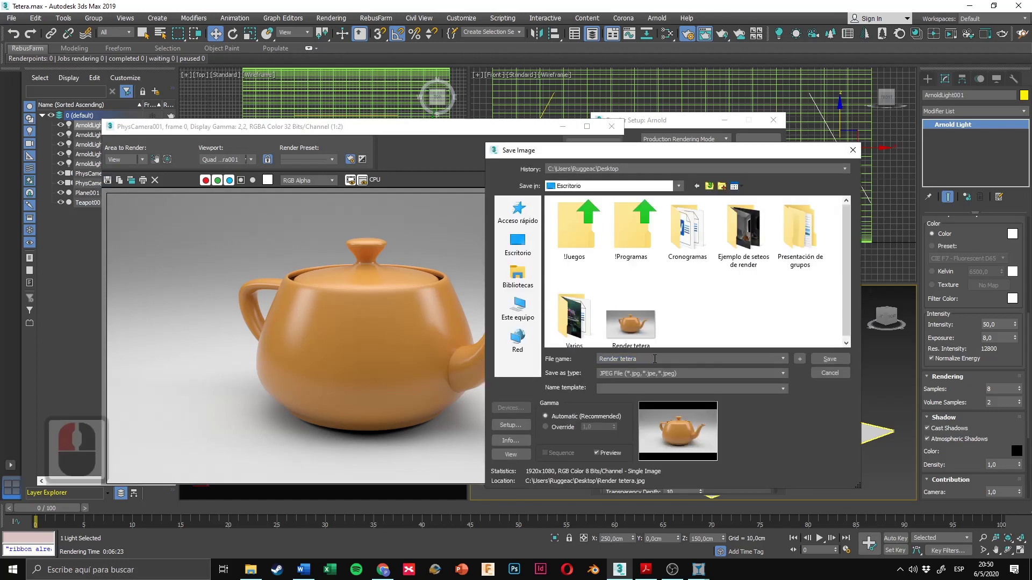
pyautogui.write('.png')
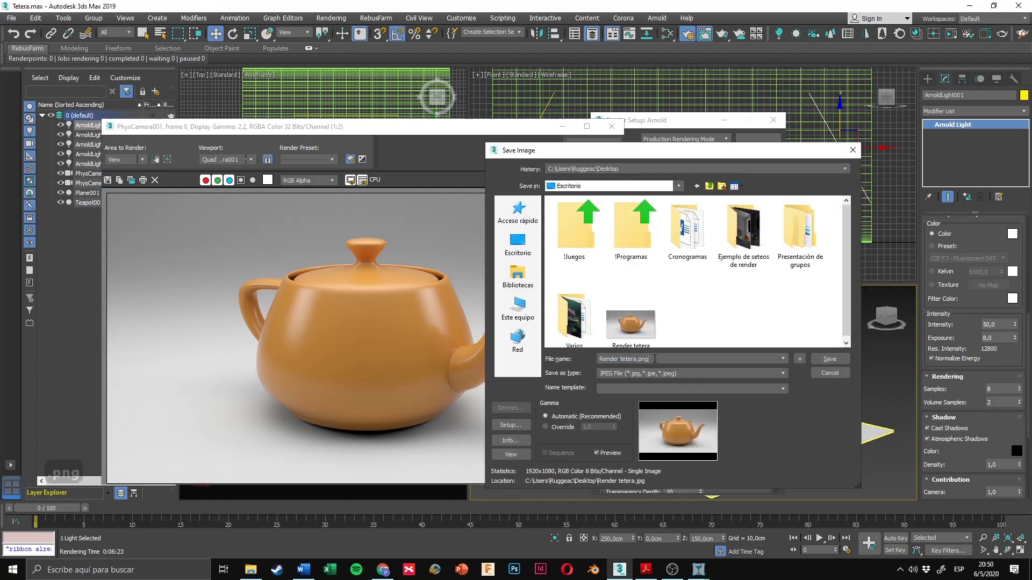
pyautogui.press('Return')
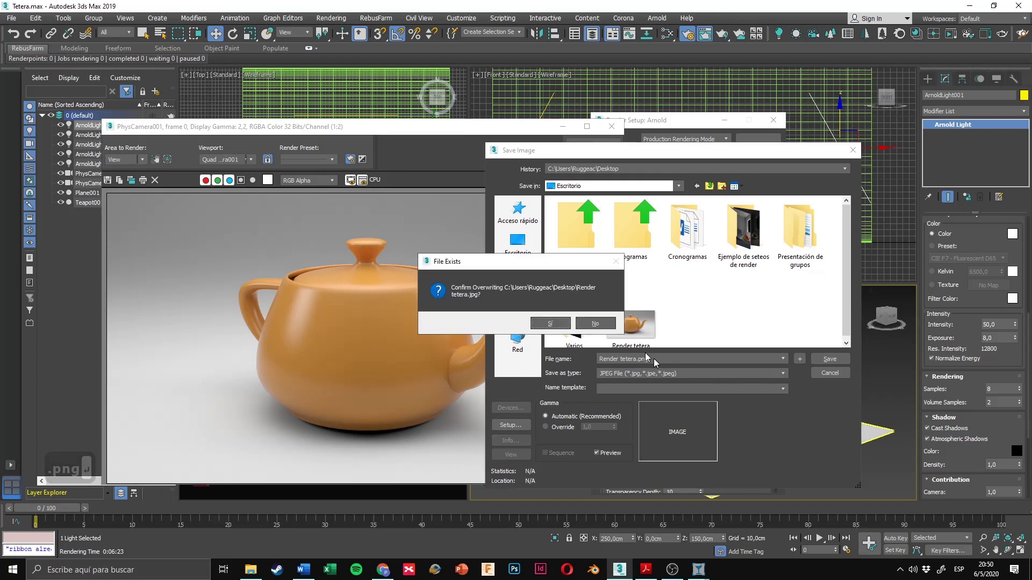
pyautogui.click(595, 323)
# Step: Set the file type to All Formats and save the render as Render tetera.png in RGB 48 bit with the alpha channel
pyautogui.click(666, 373)
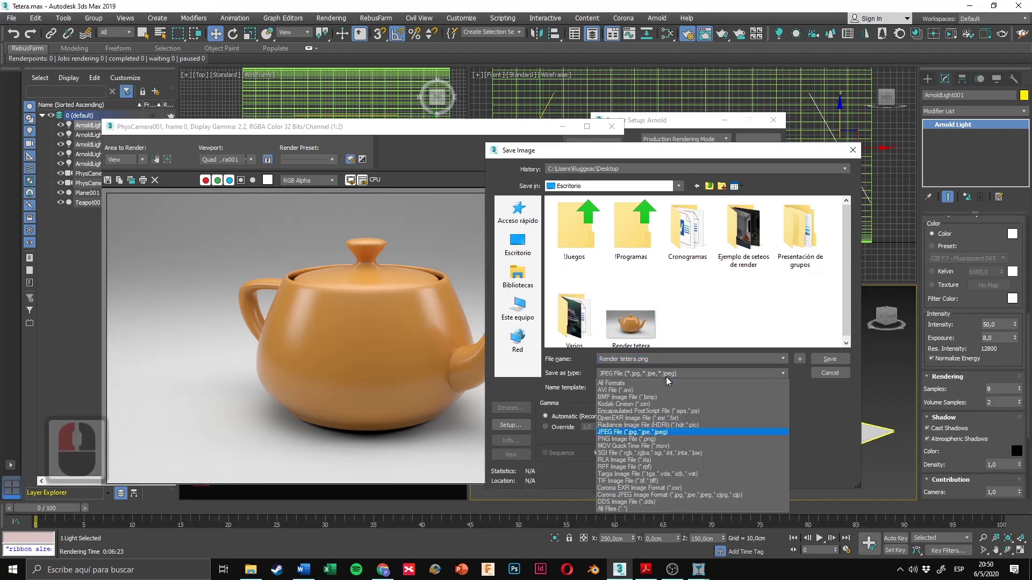
pyautogui.click(665, 383)
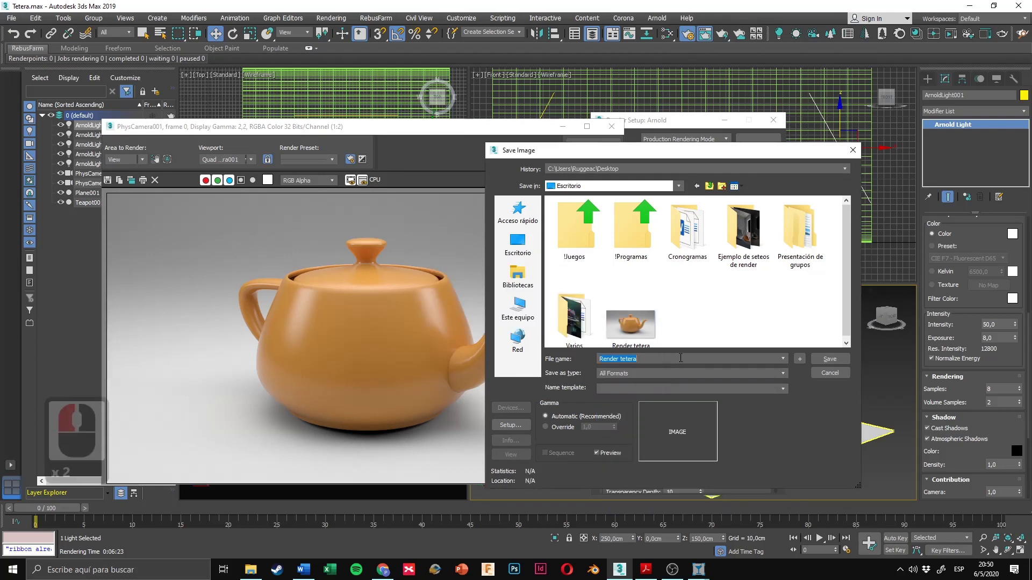
pyautogui.click(681, 358)
pyautogui.write('.png')
pyautogui.press('Return')
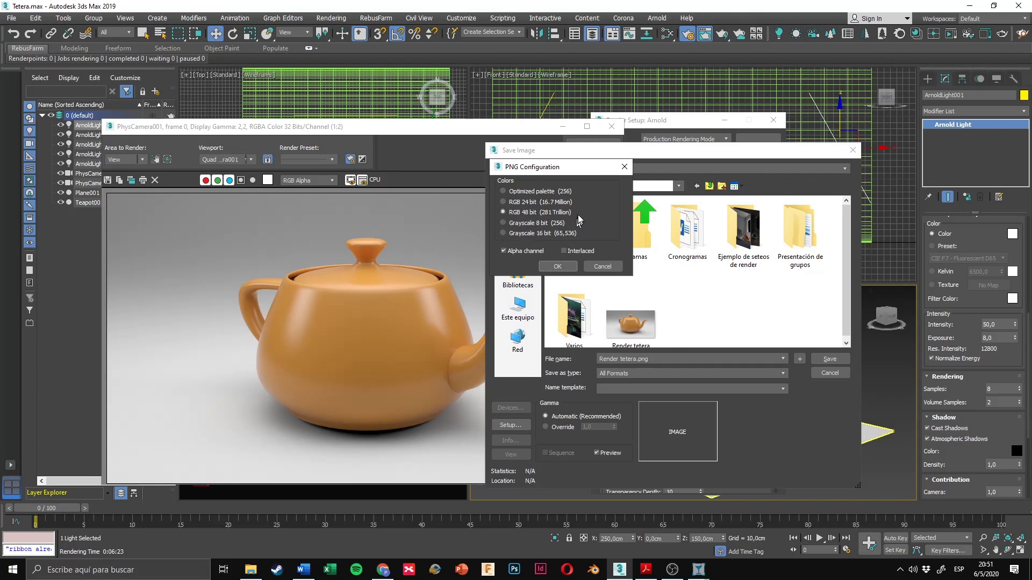
pyautogui.click(559, 267)
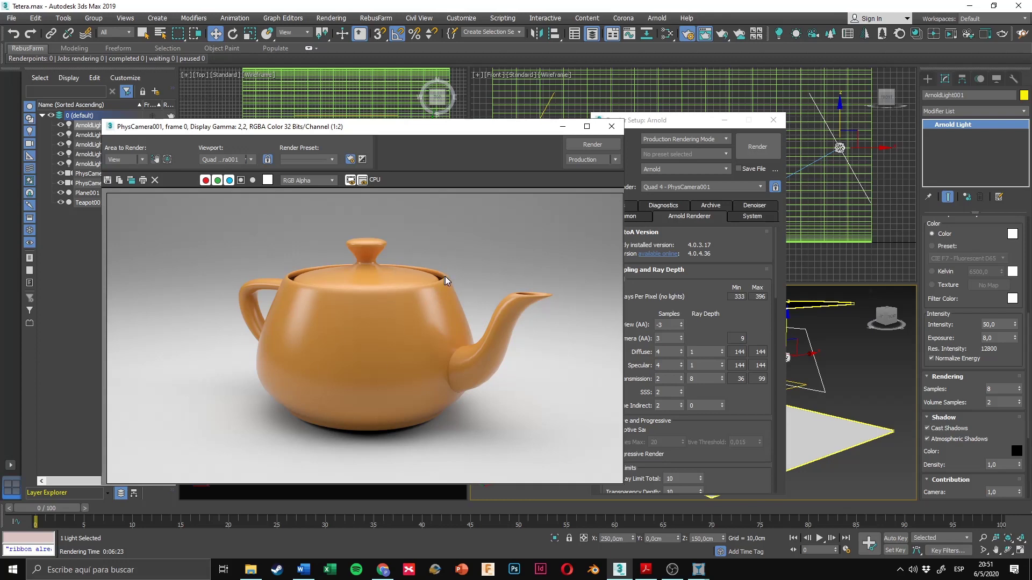
pyautogui.scroll(-2, 481, 271)
pyautogui.scroll(2, 427, 301)
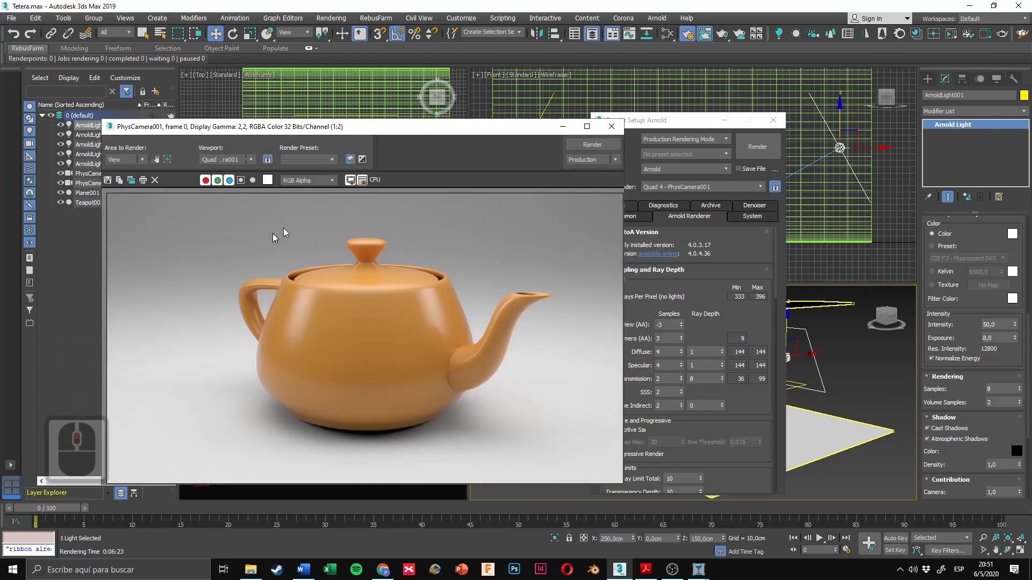